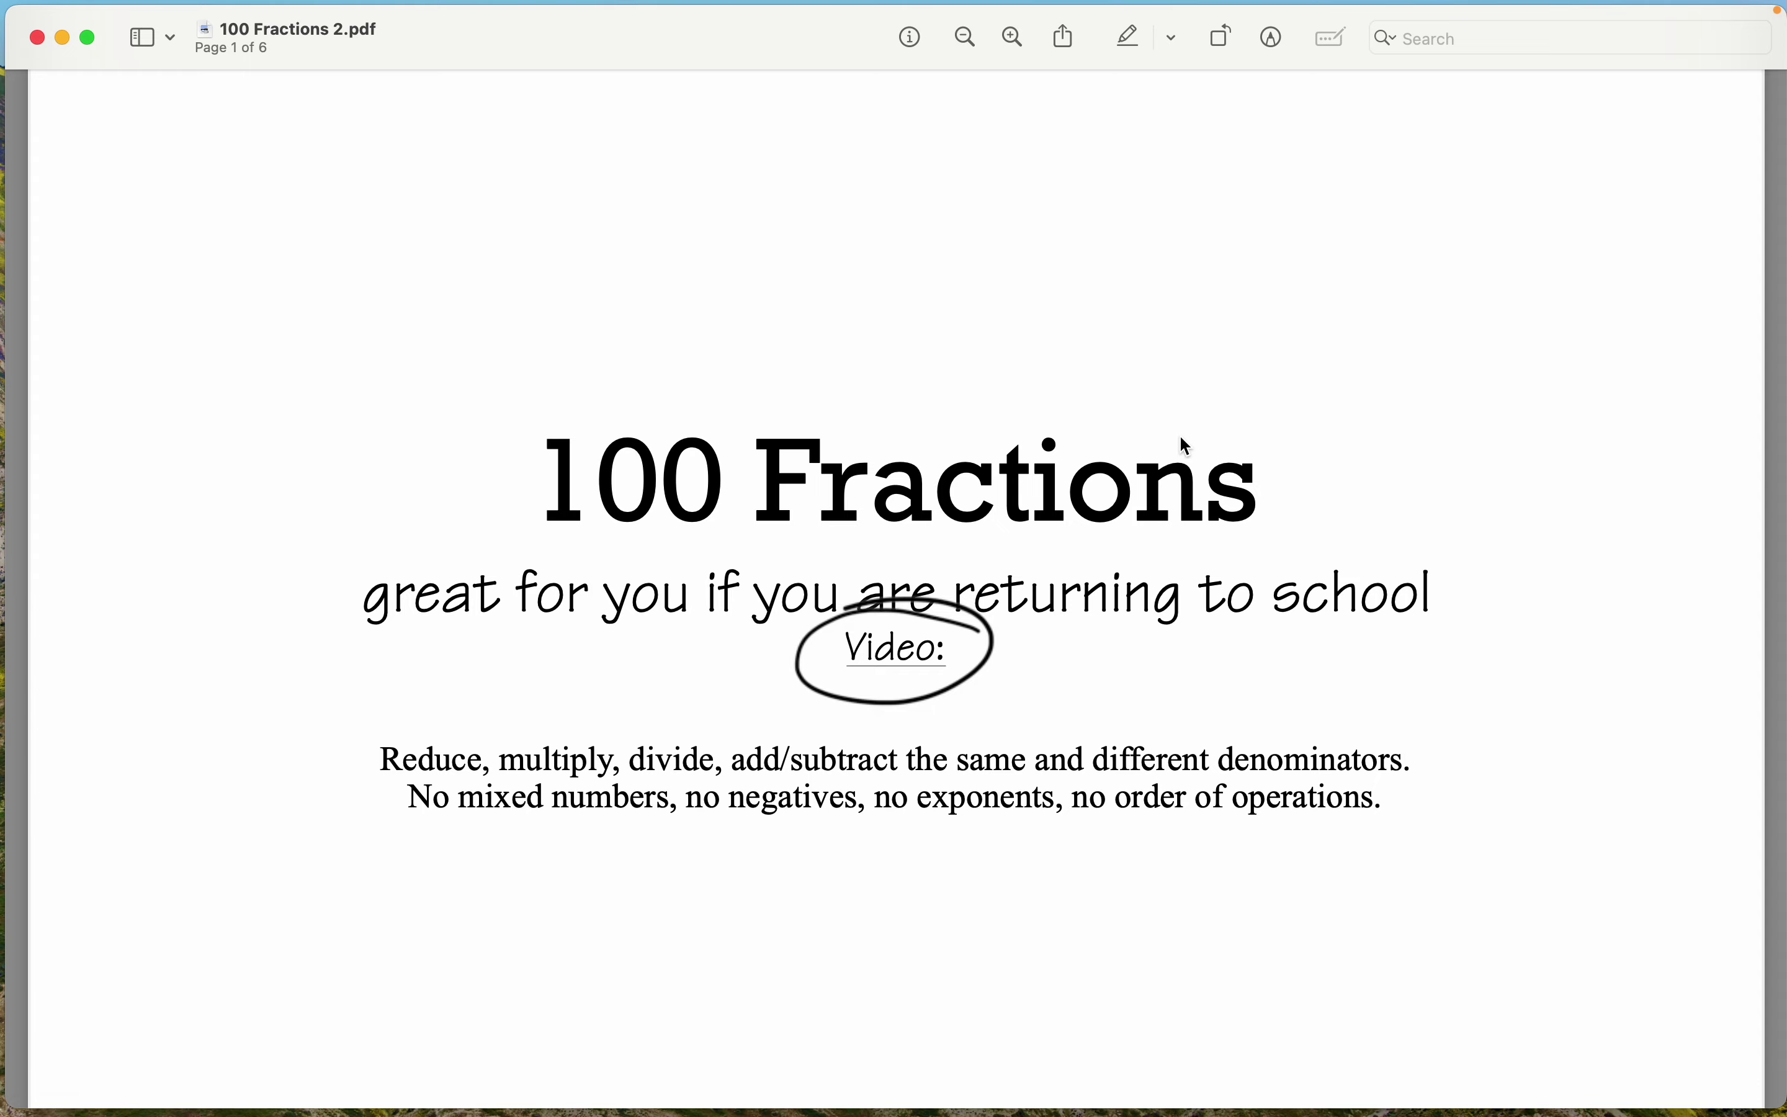
Scroll '100 Fractions 2.pdf' to page 2 so the Reduce questions Q1–Q9 show.
scroll(1186, 446, "down", 15)
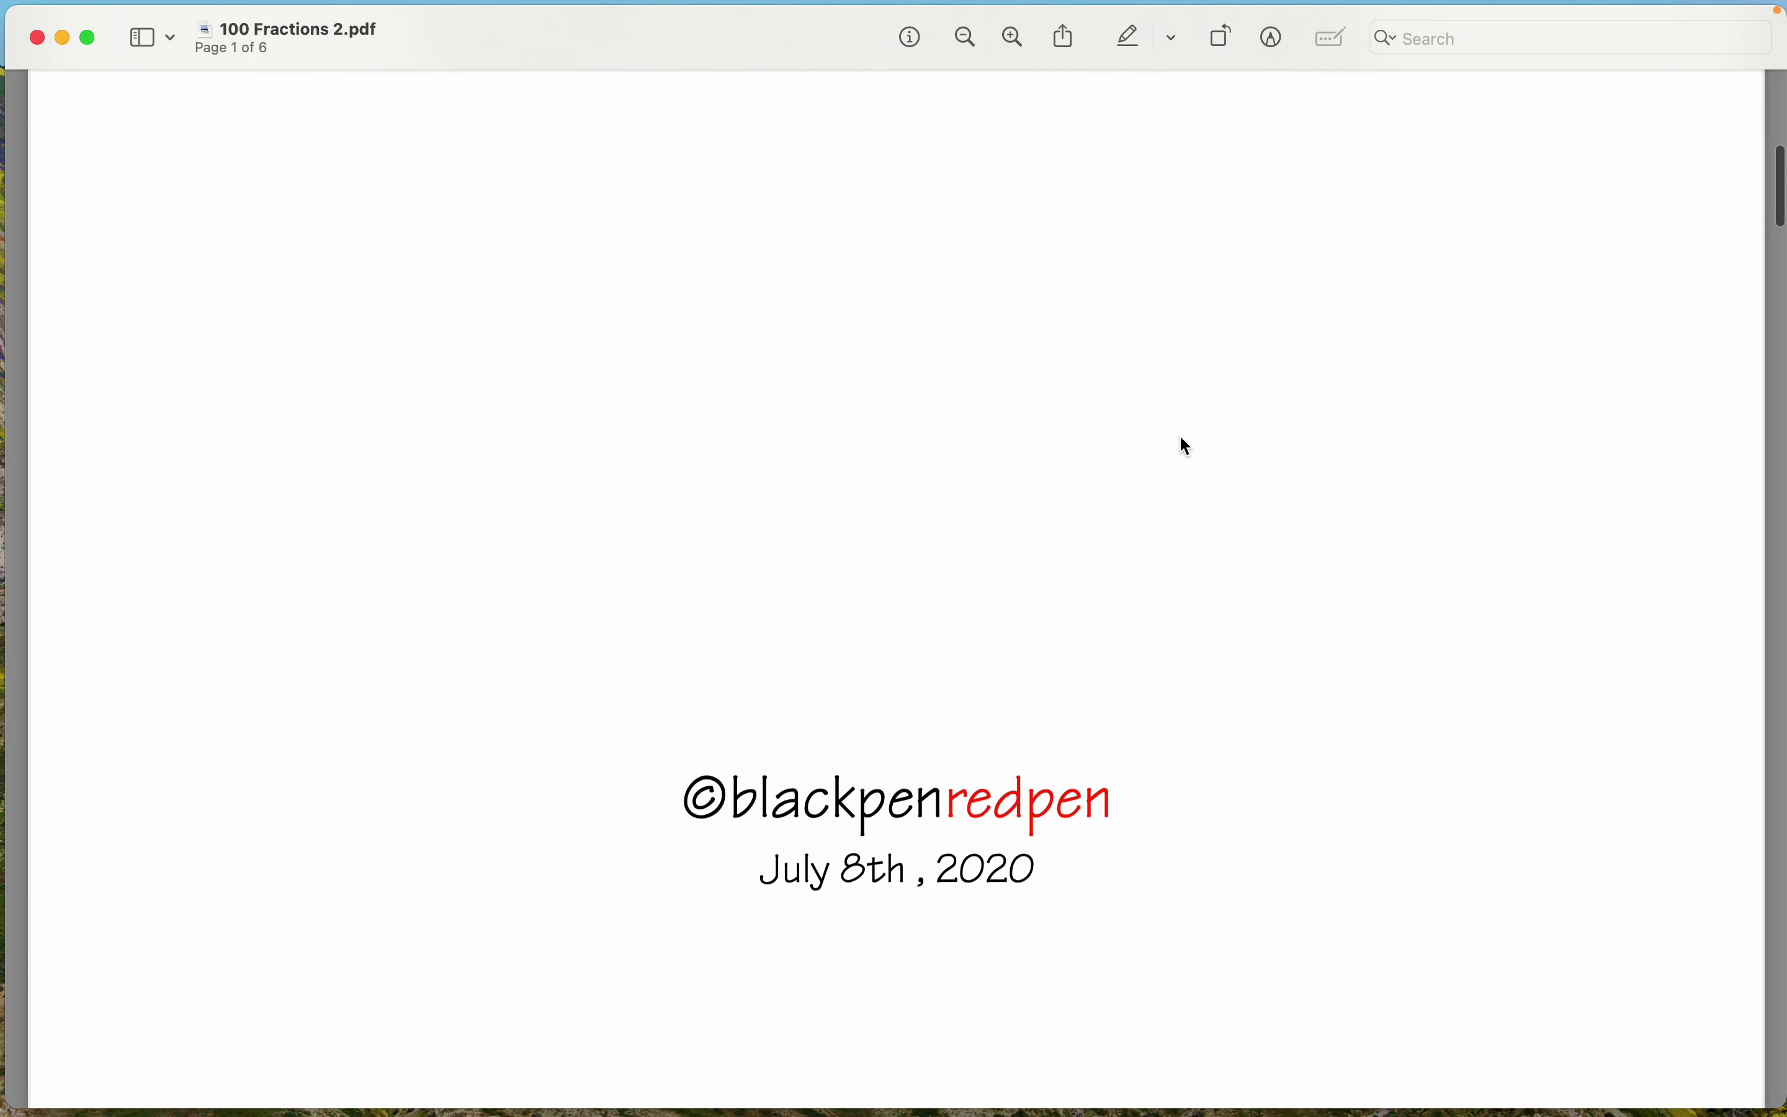
scroll(1186, 445, "down", 7)
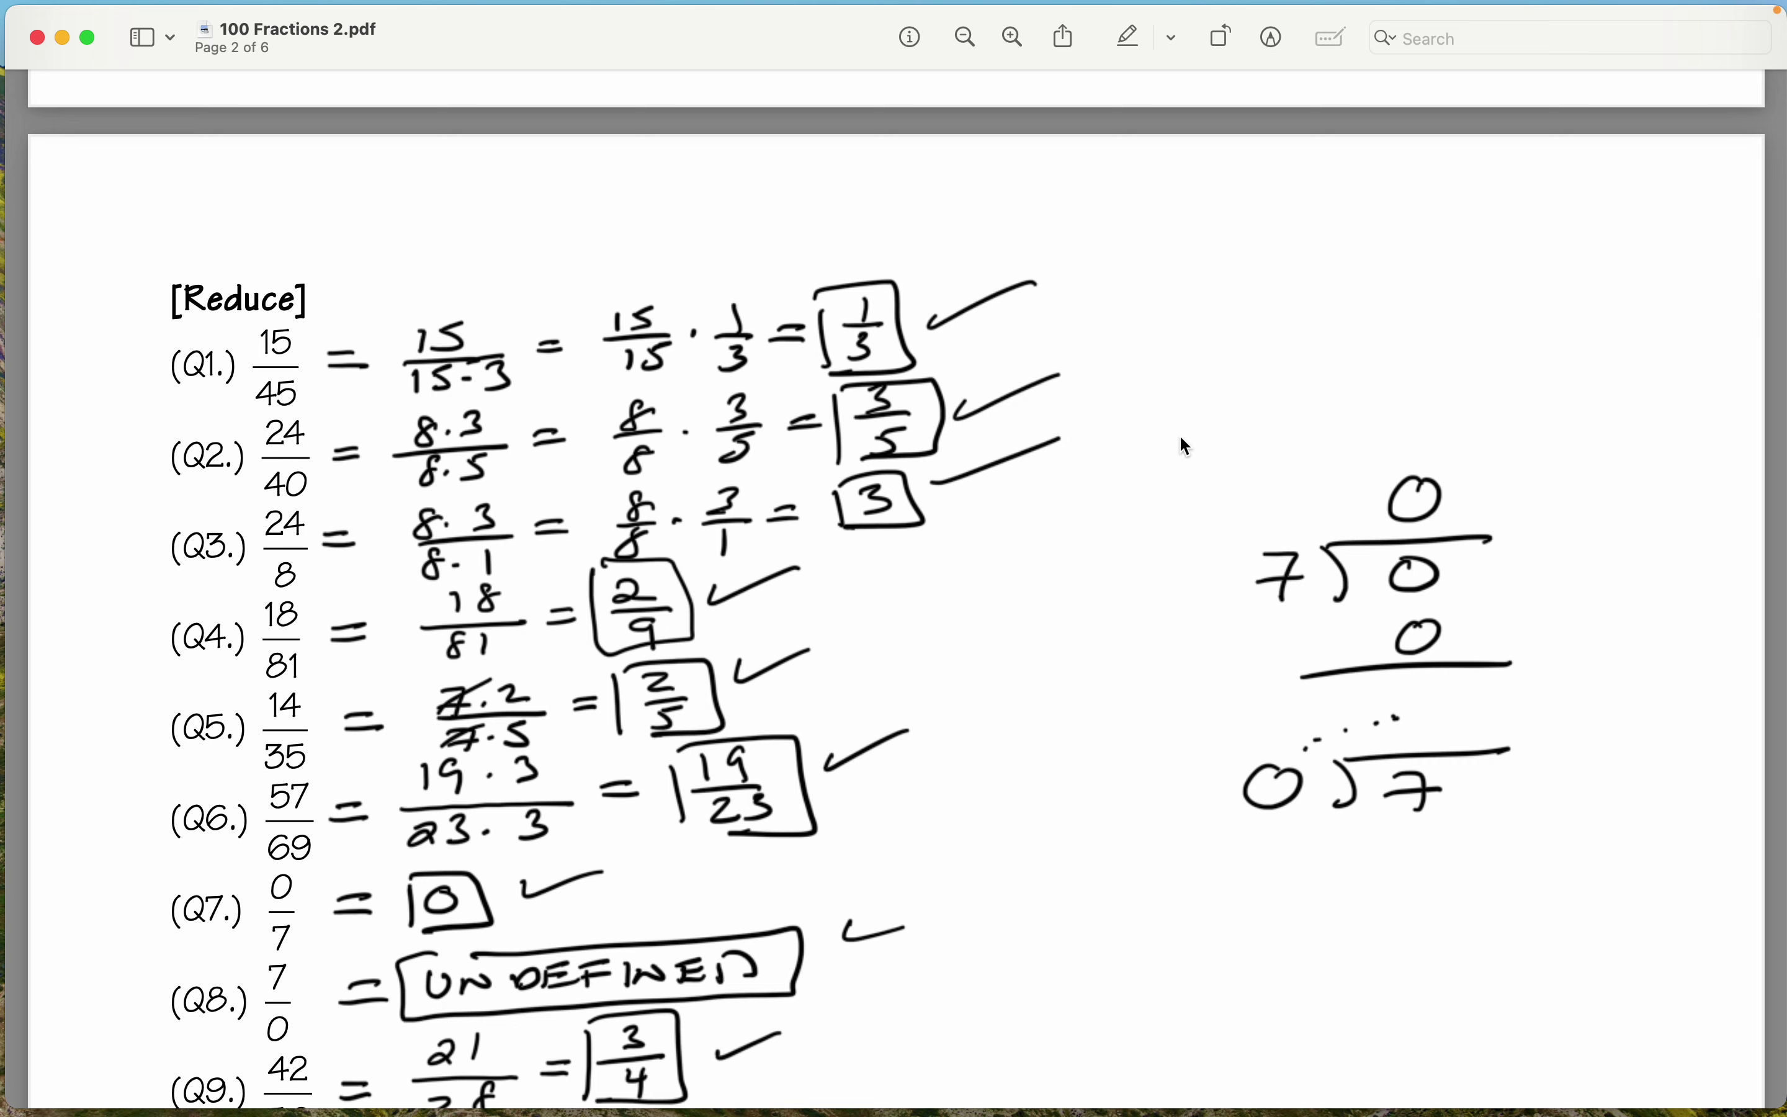
key("super+Tab")
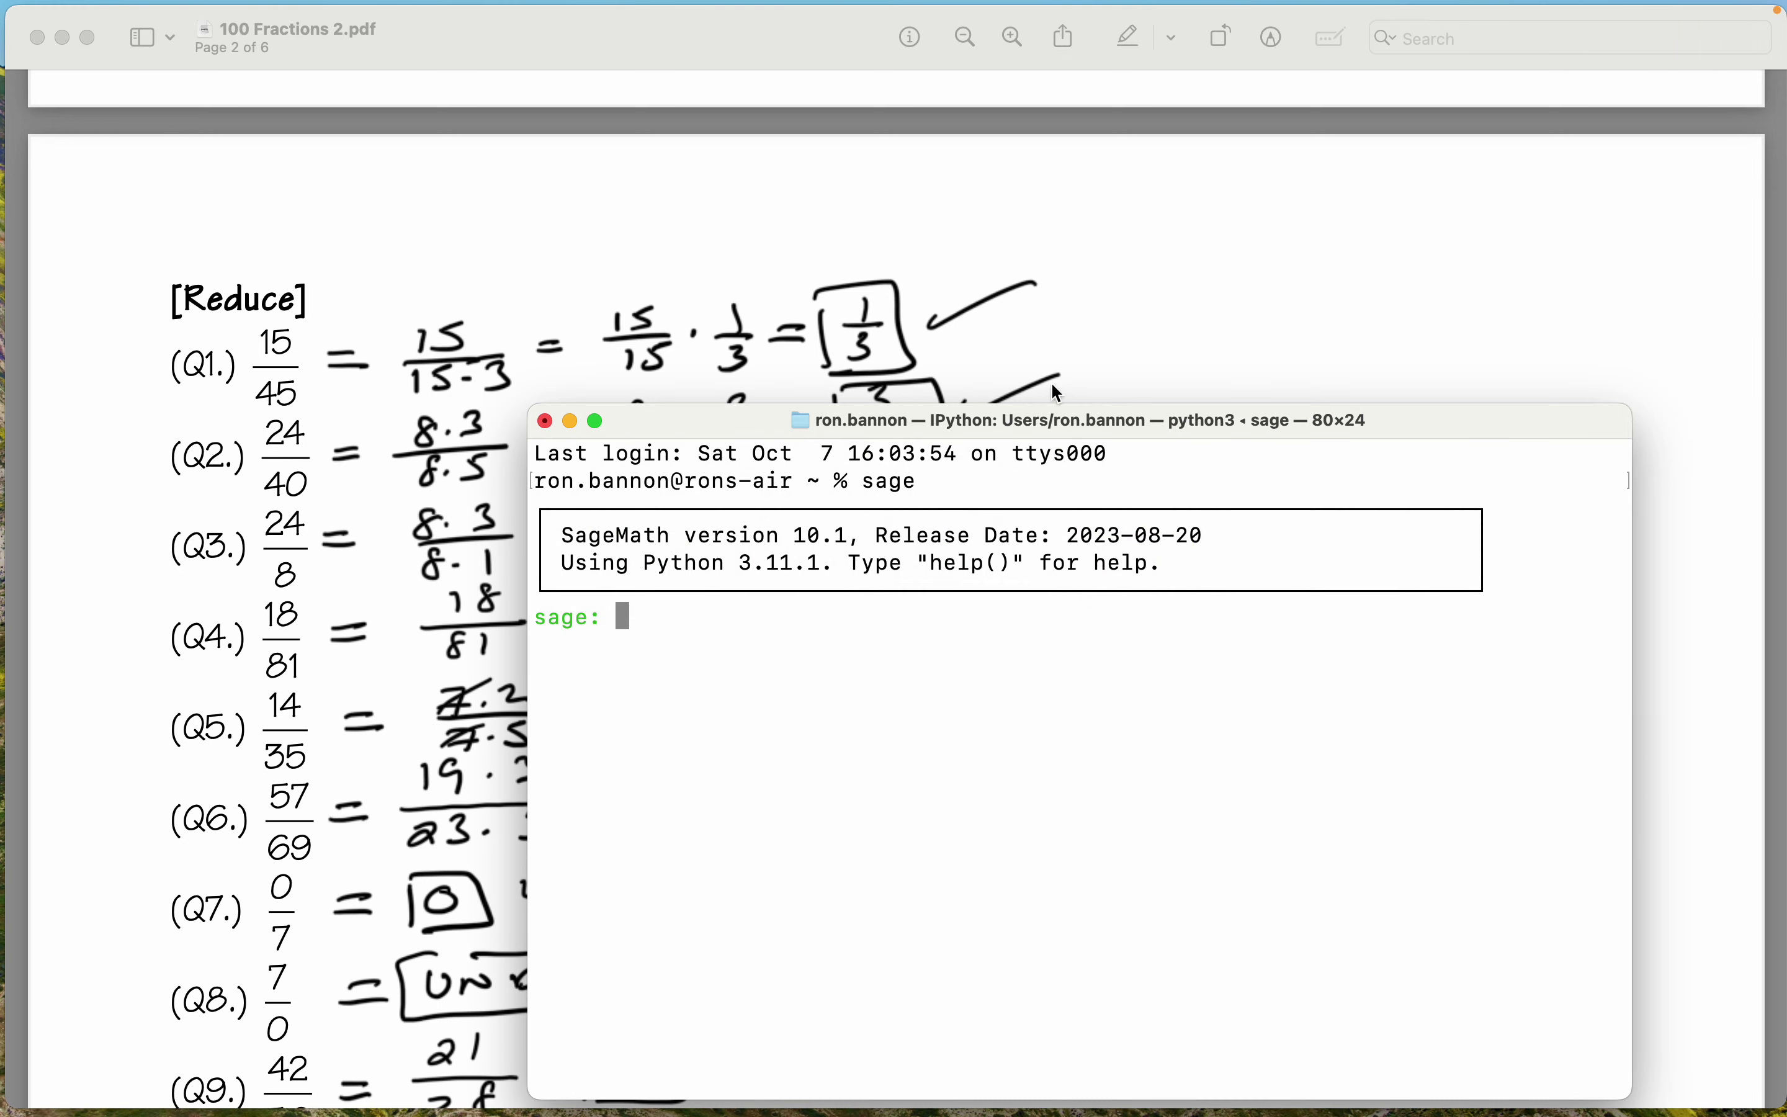
Evaluate 15/45, 24/40 and 24/8 in Sage, getting 1/3, 3/5 and 3.
left_click_drag(723, 432, 502, 342)
type("15")
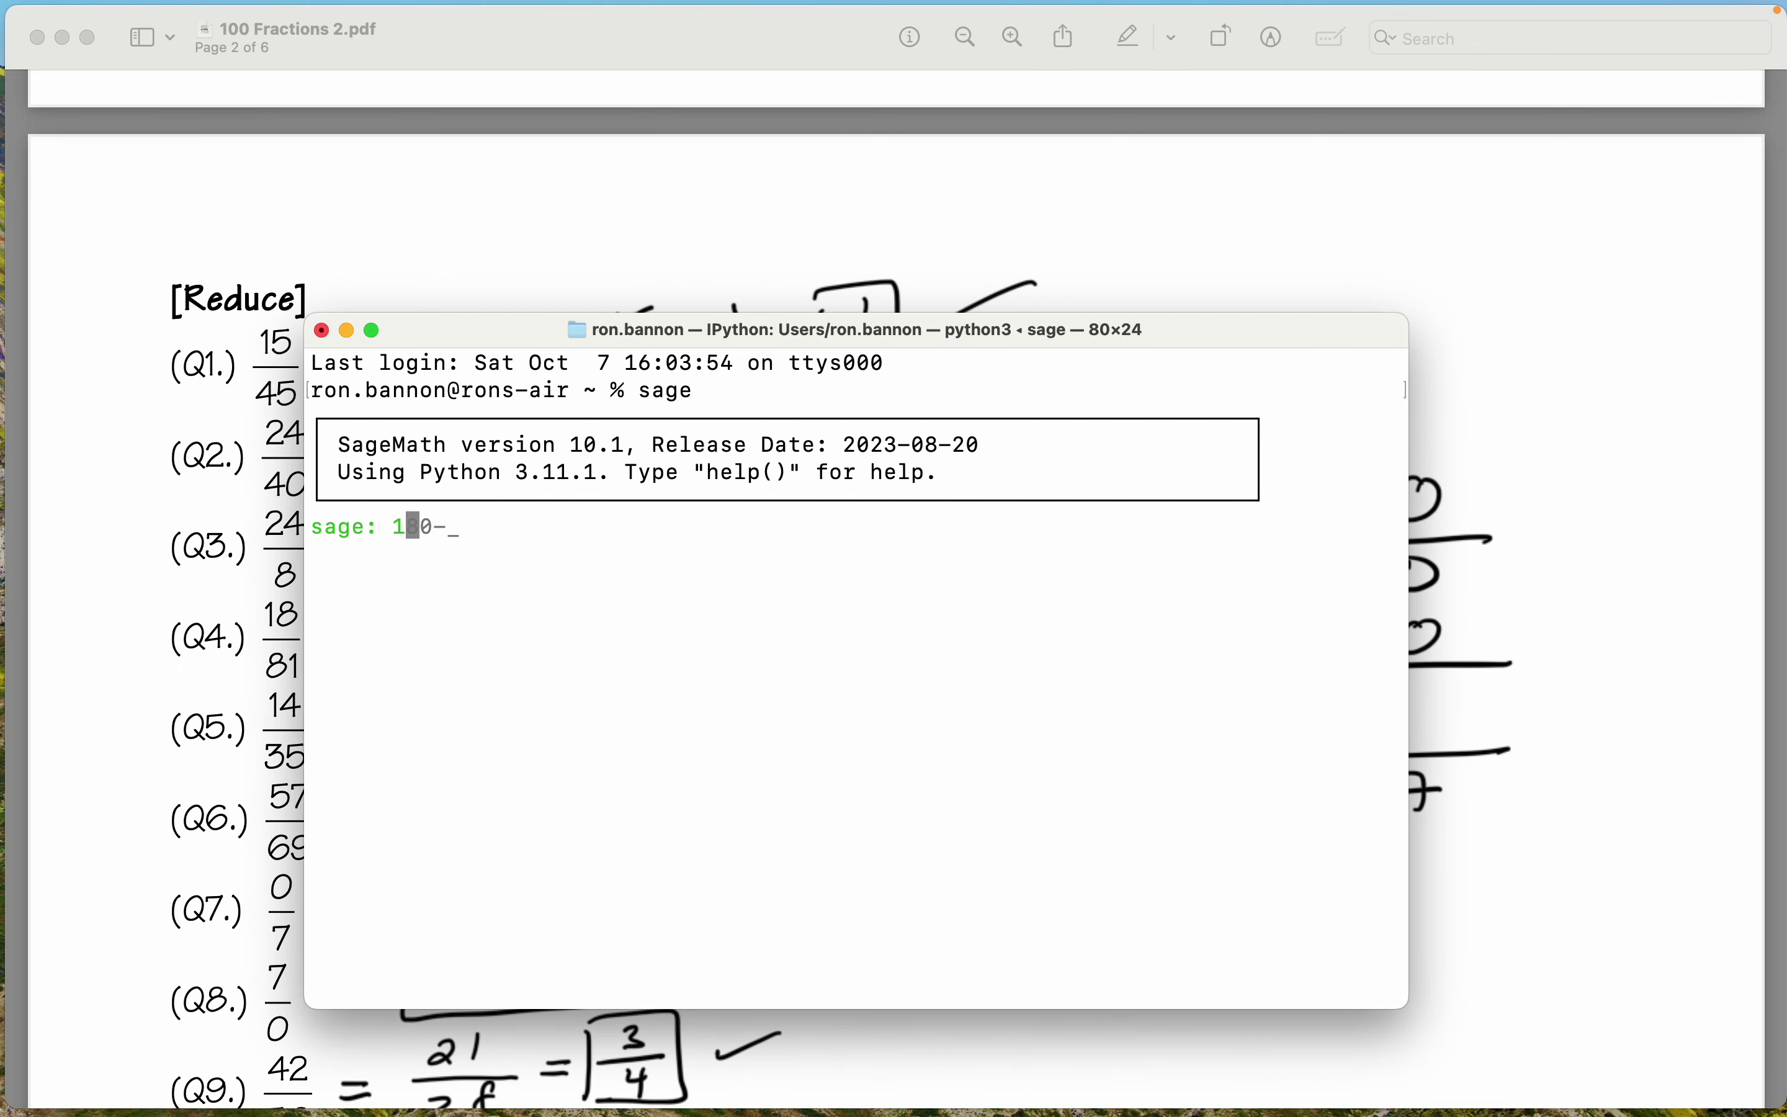
type("/45")
key("Return")
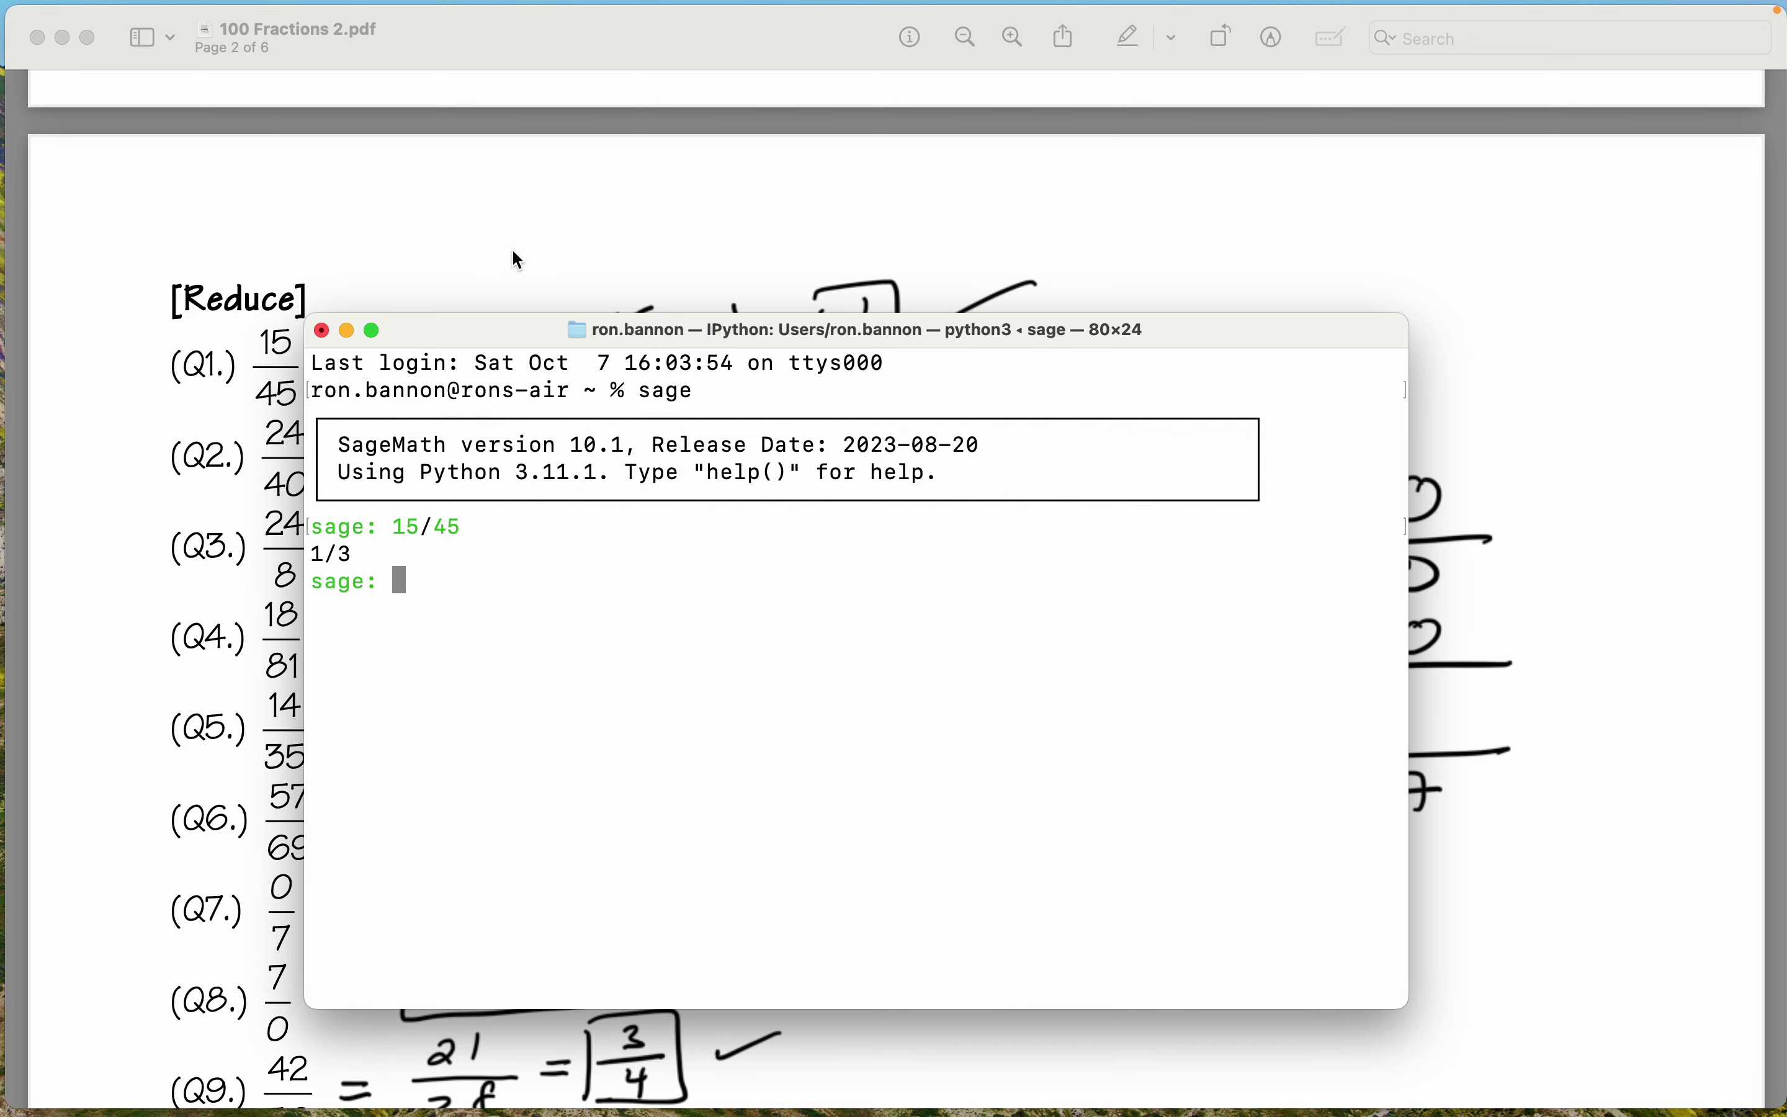
left_click_drag(457, 325, 487, 427)
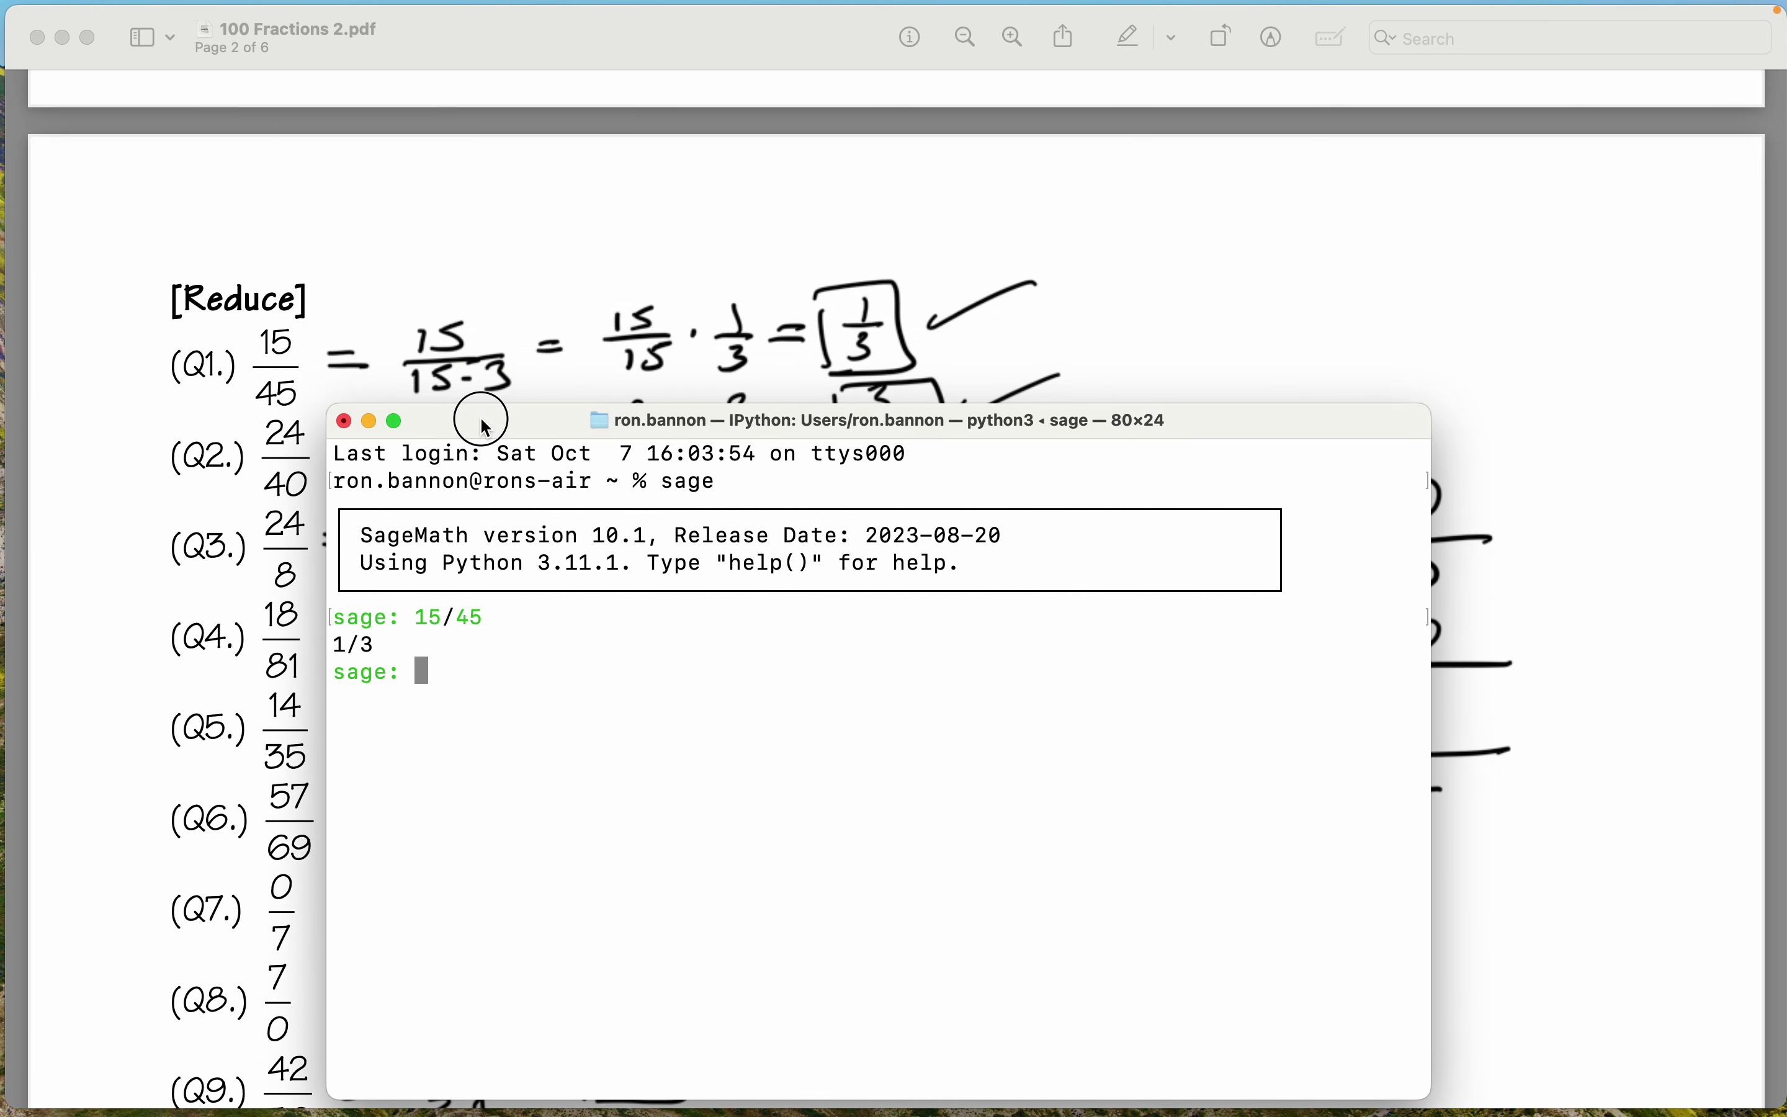
type("24")
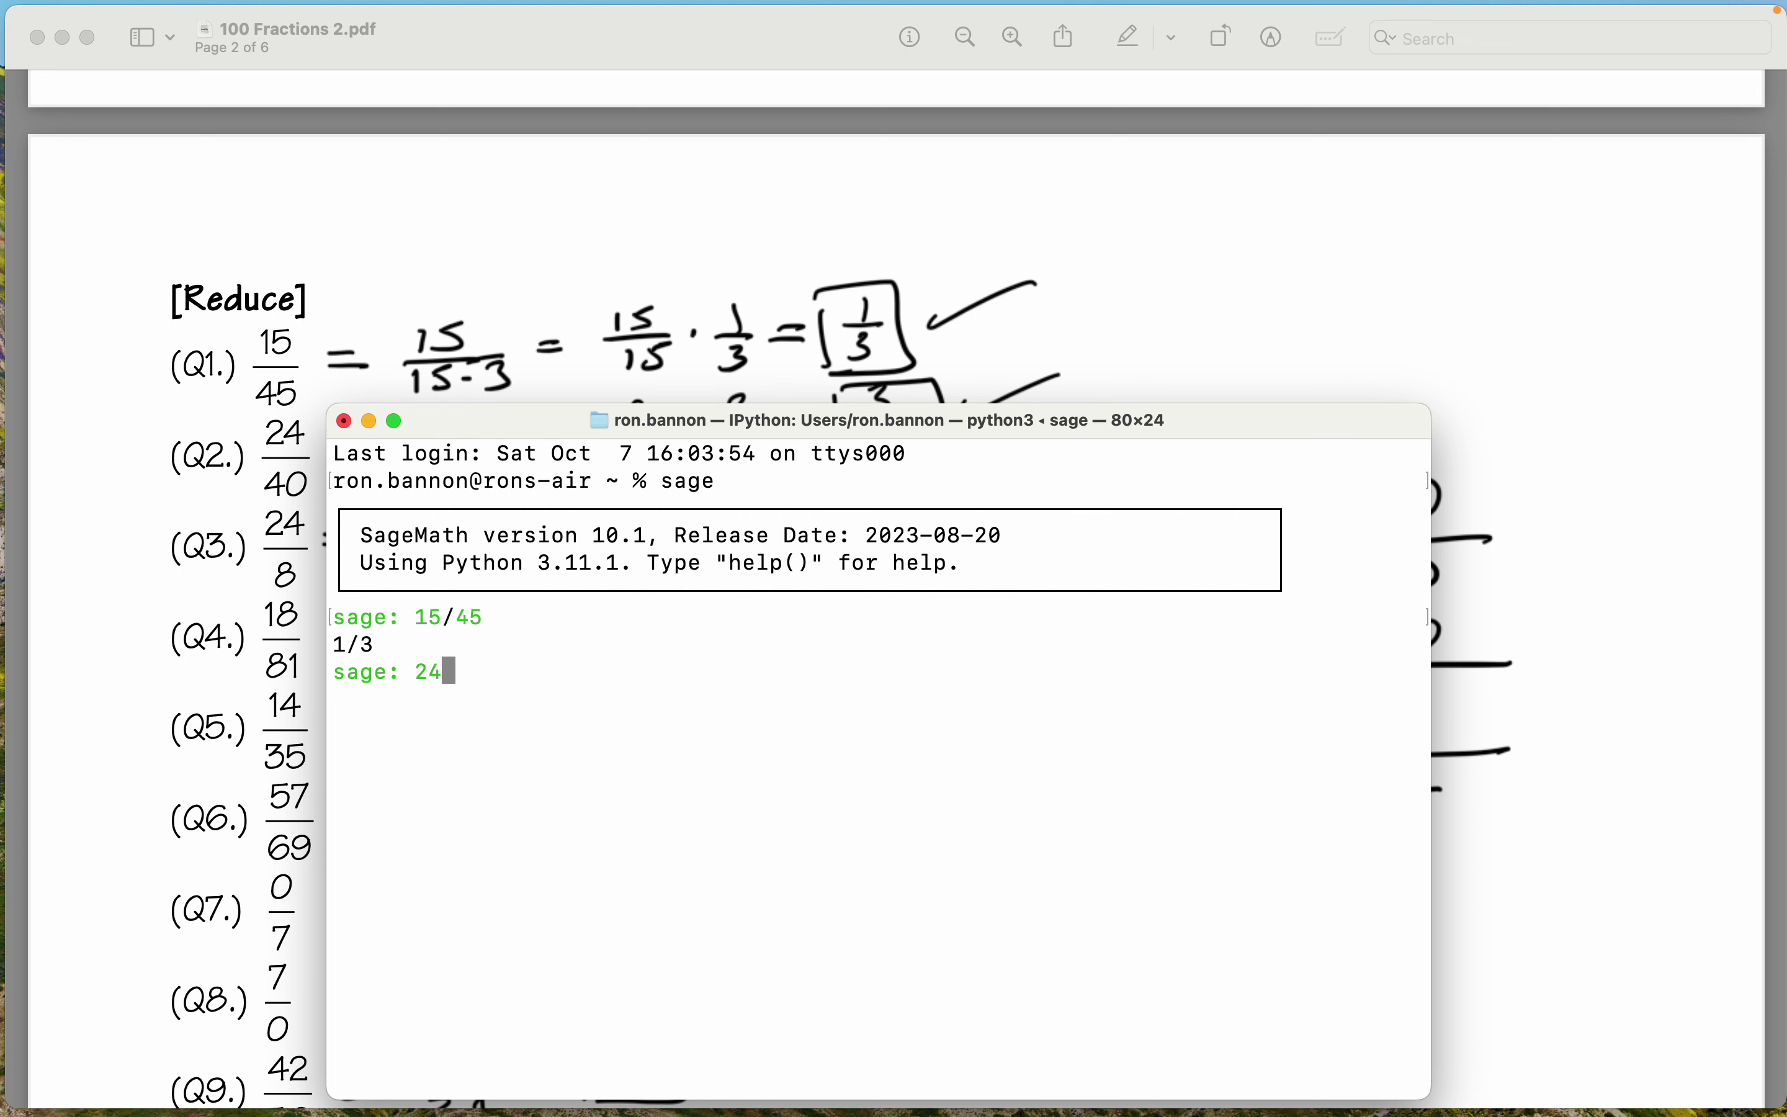
type("/40")
key("Return")
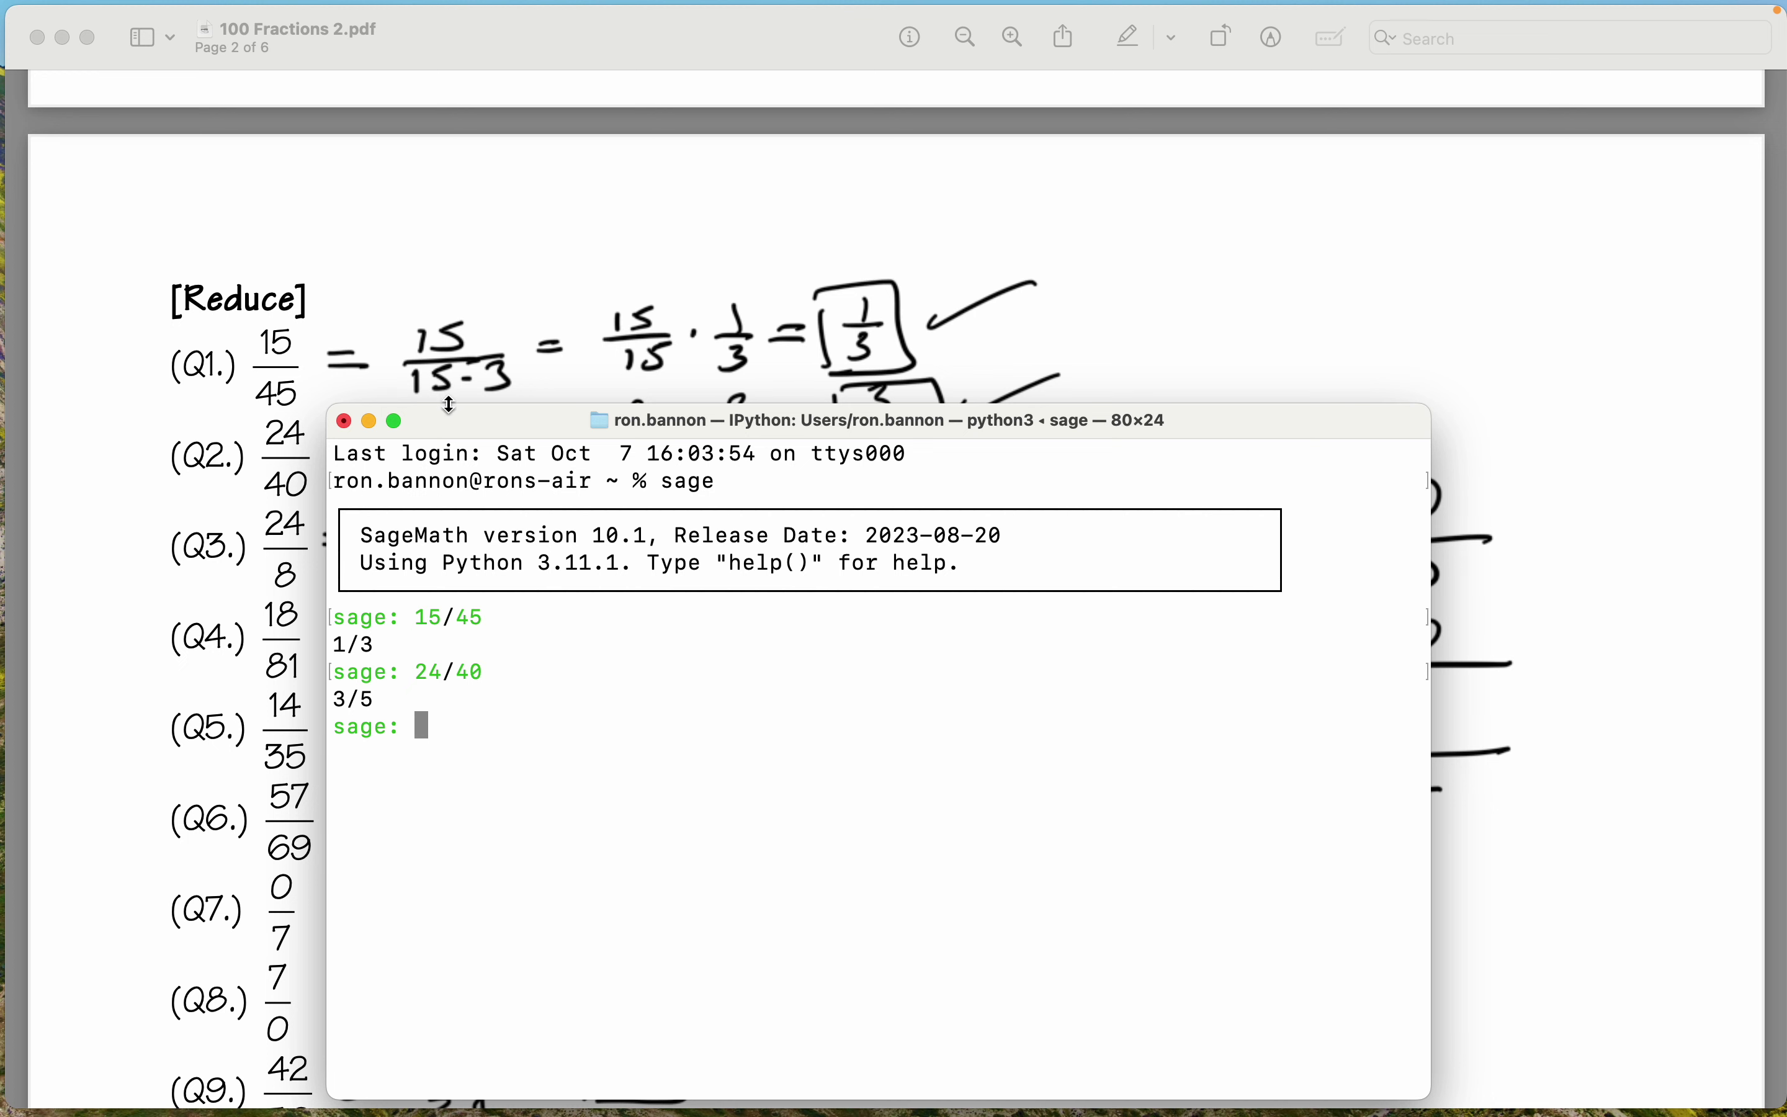
left_click_drag(457, 428, 478, 545)
type("24/")
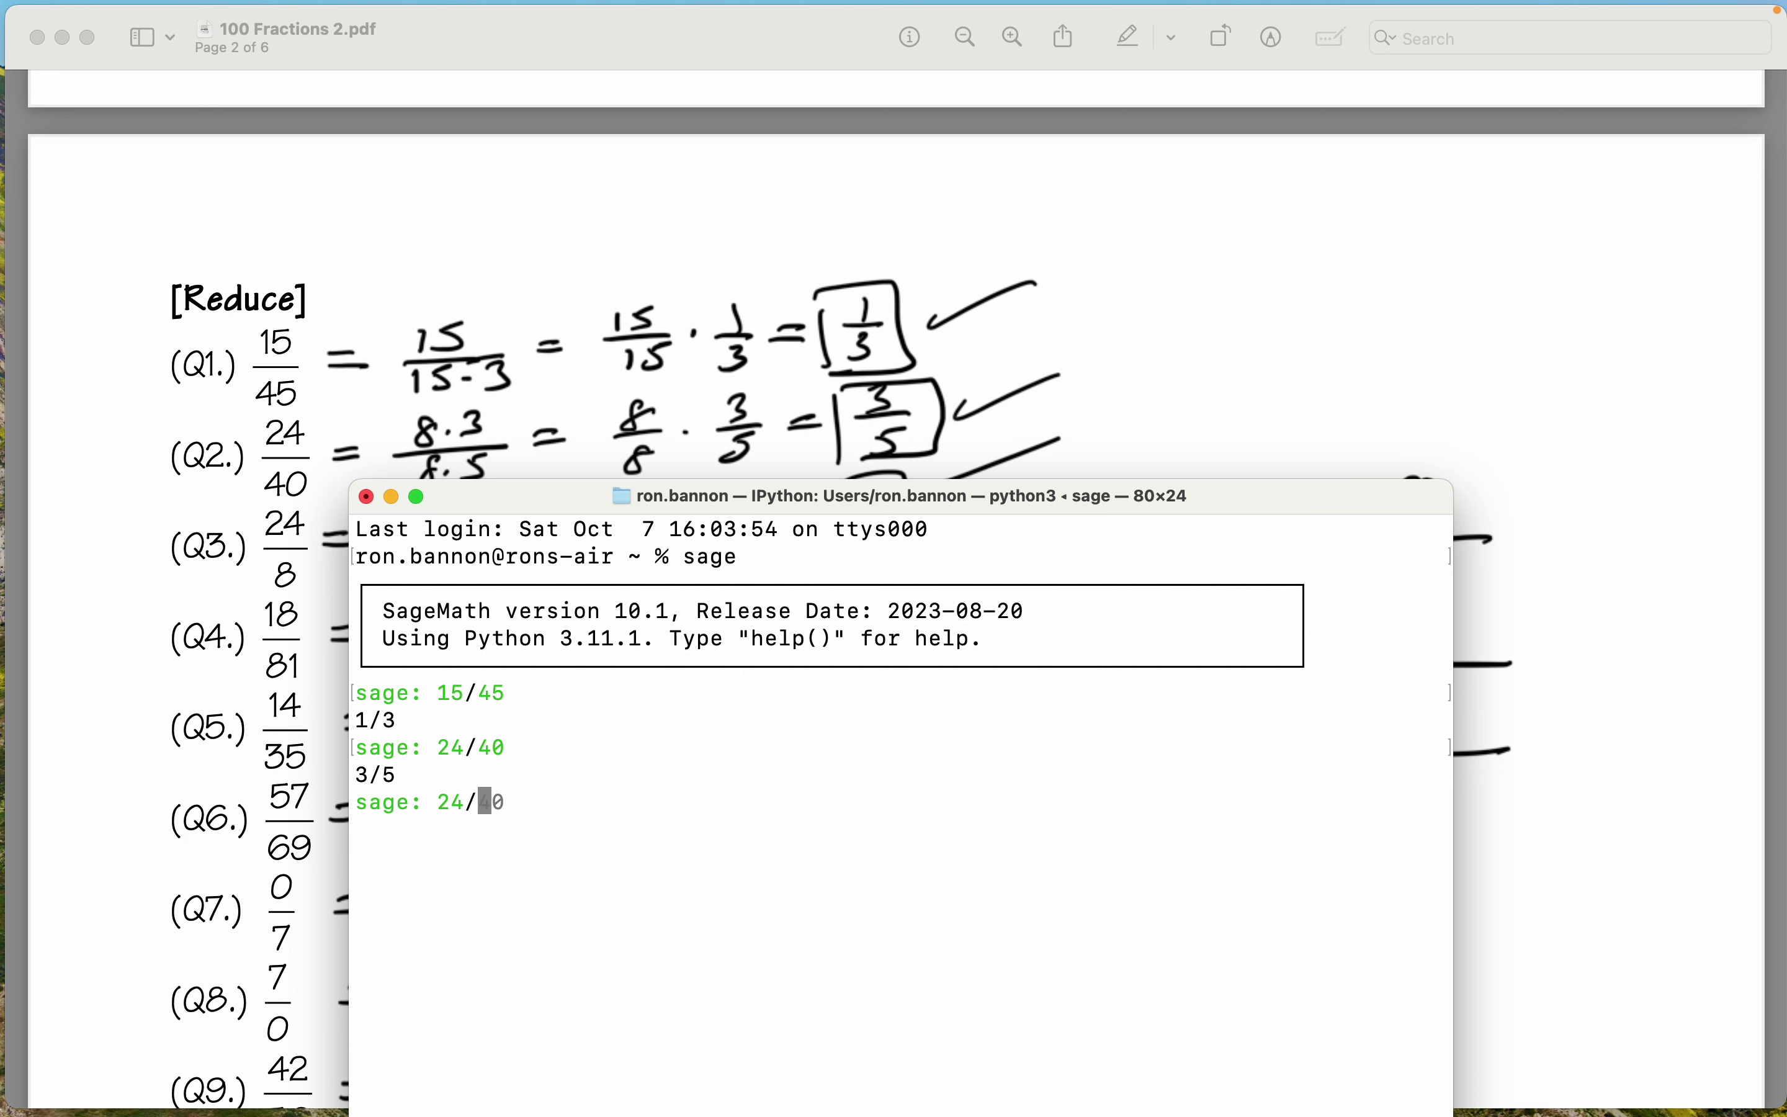
type("8")
key("Return")
left_click_drag(496, 498, 536, 288)
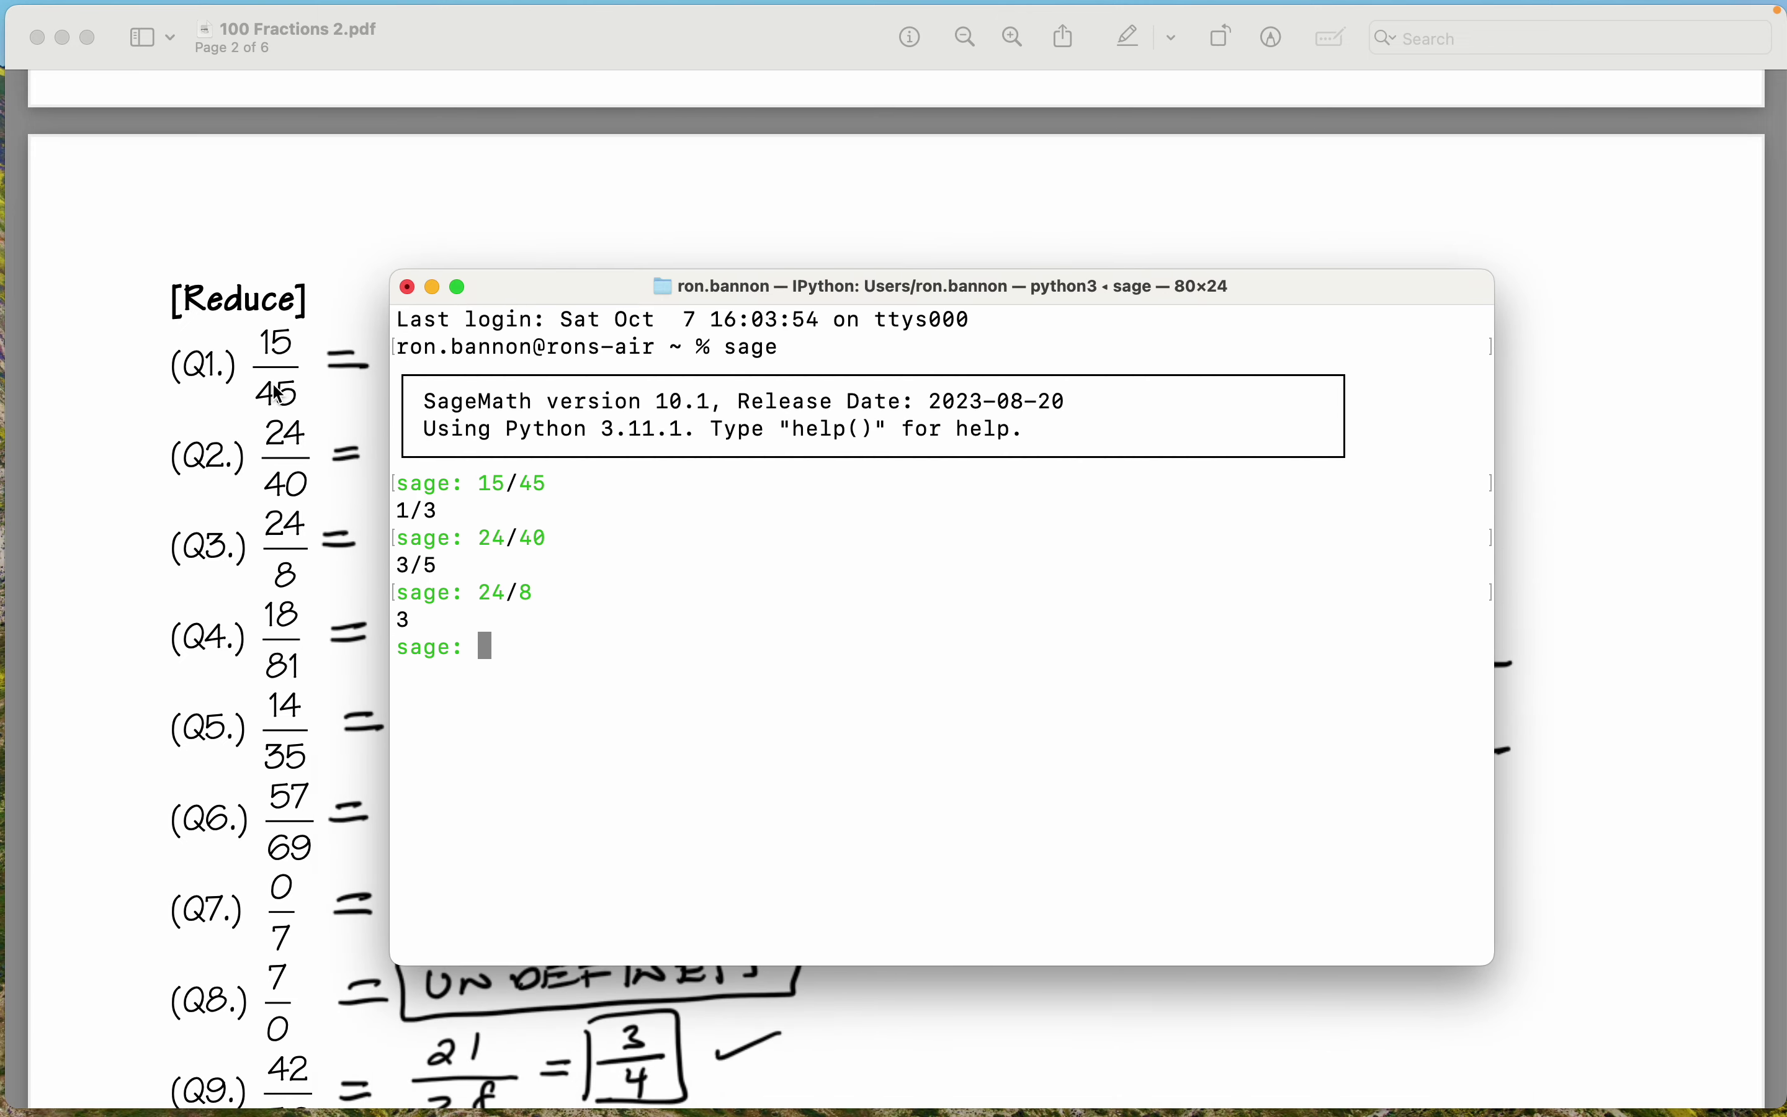
scroll(279, 396, "down", 3)
scroll(280, 396, "down", 5)
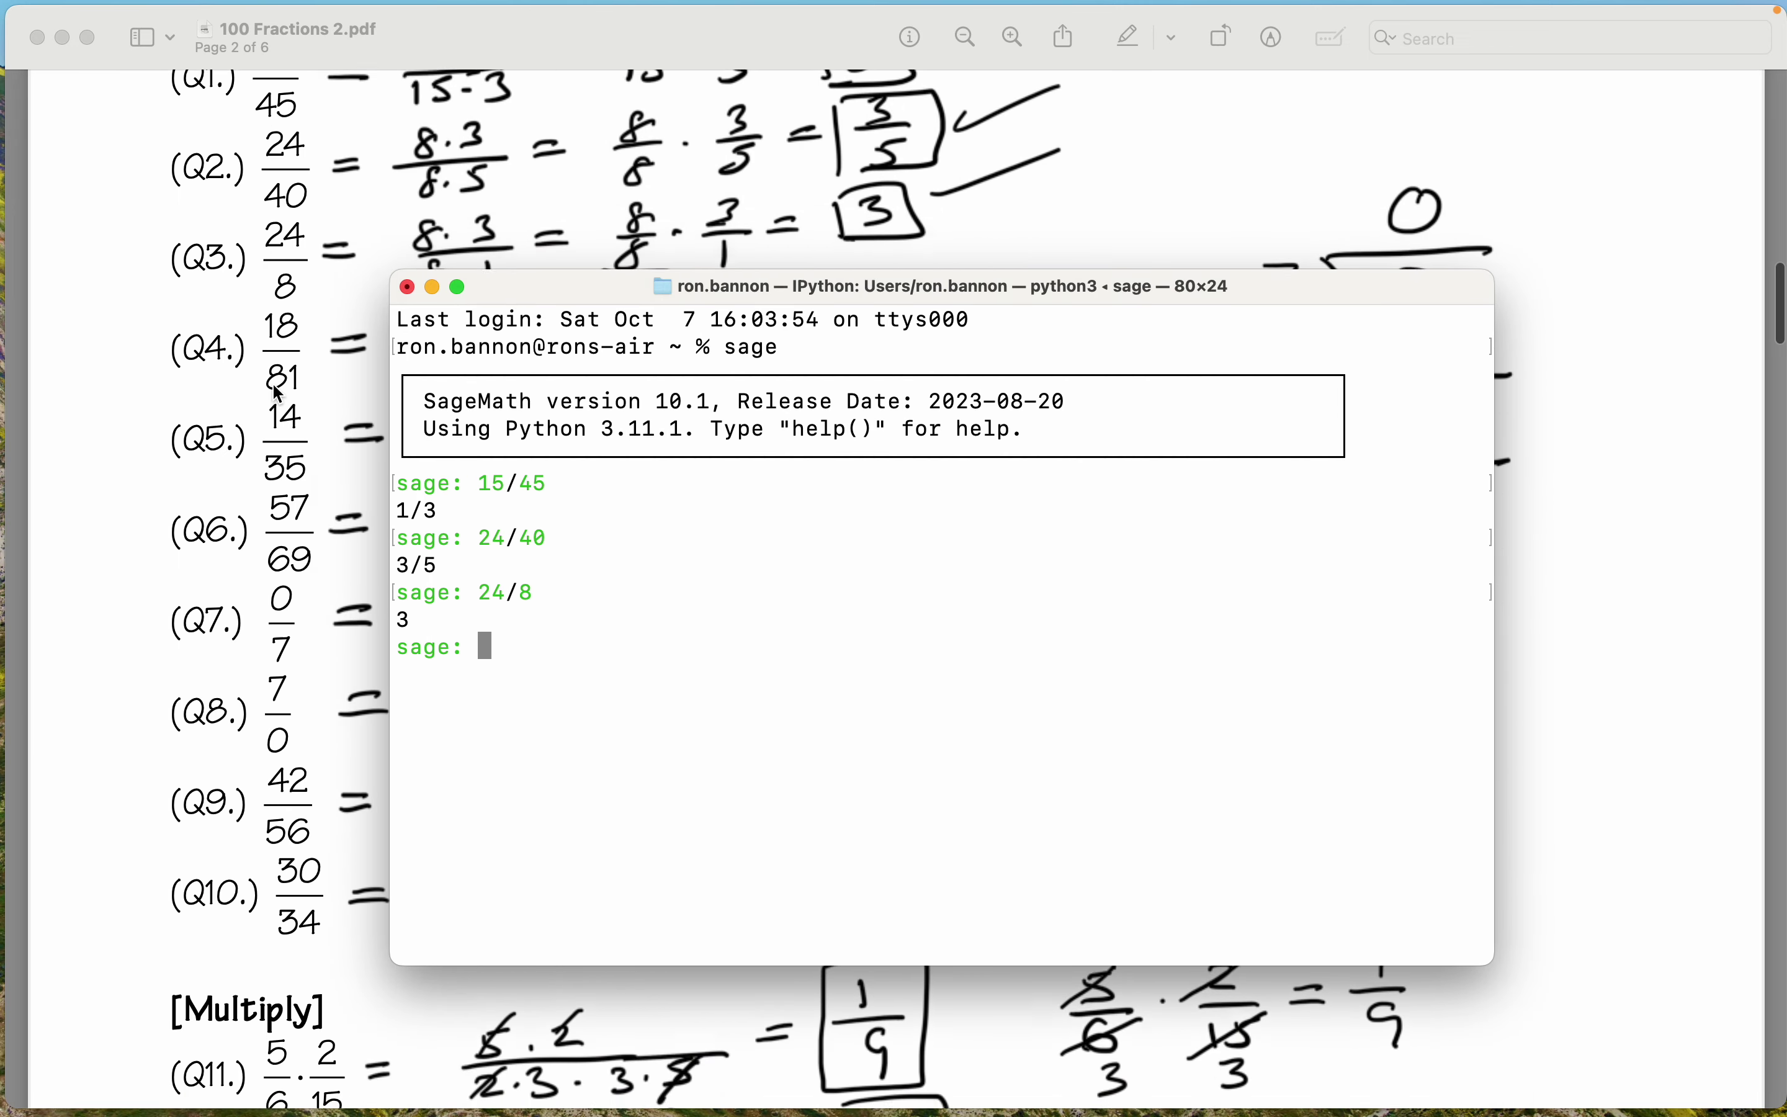
Evaluate 18/81, 14/35 and 57/69, getting 2/9, 2/5 and 19/23 for Q4–Q6.
scroll(279, 396, "down", 2)
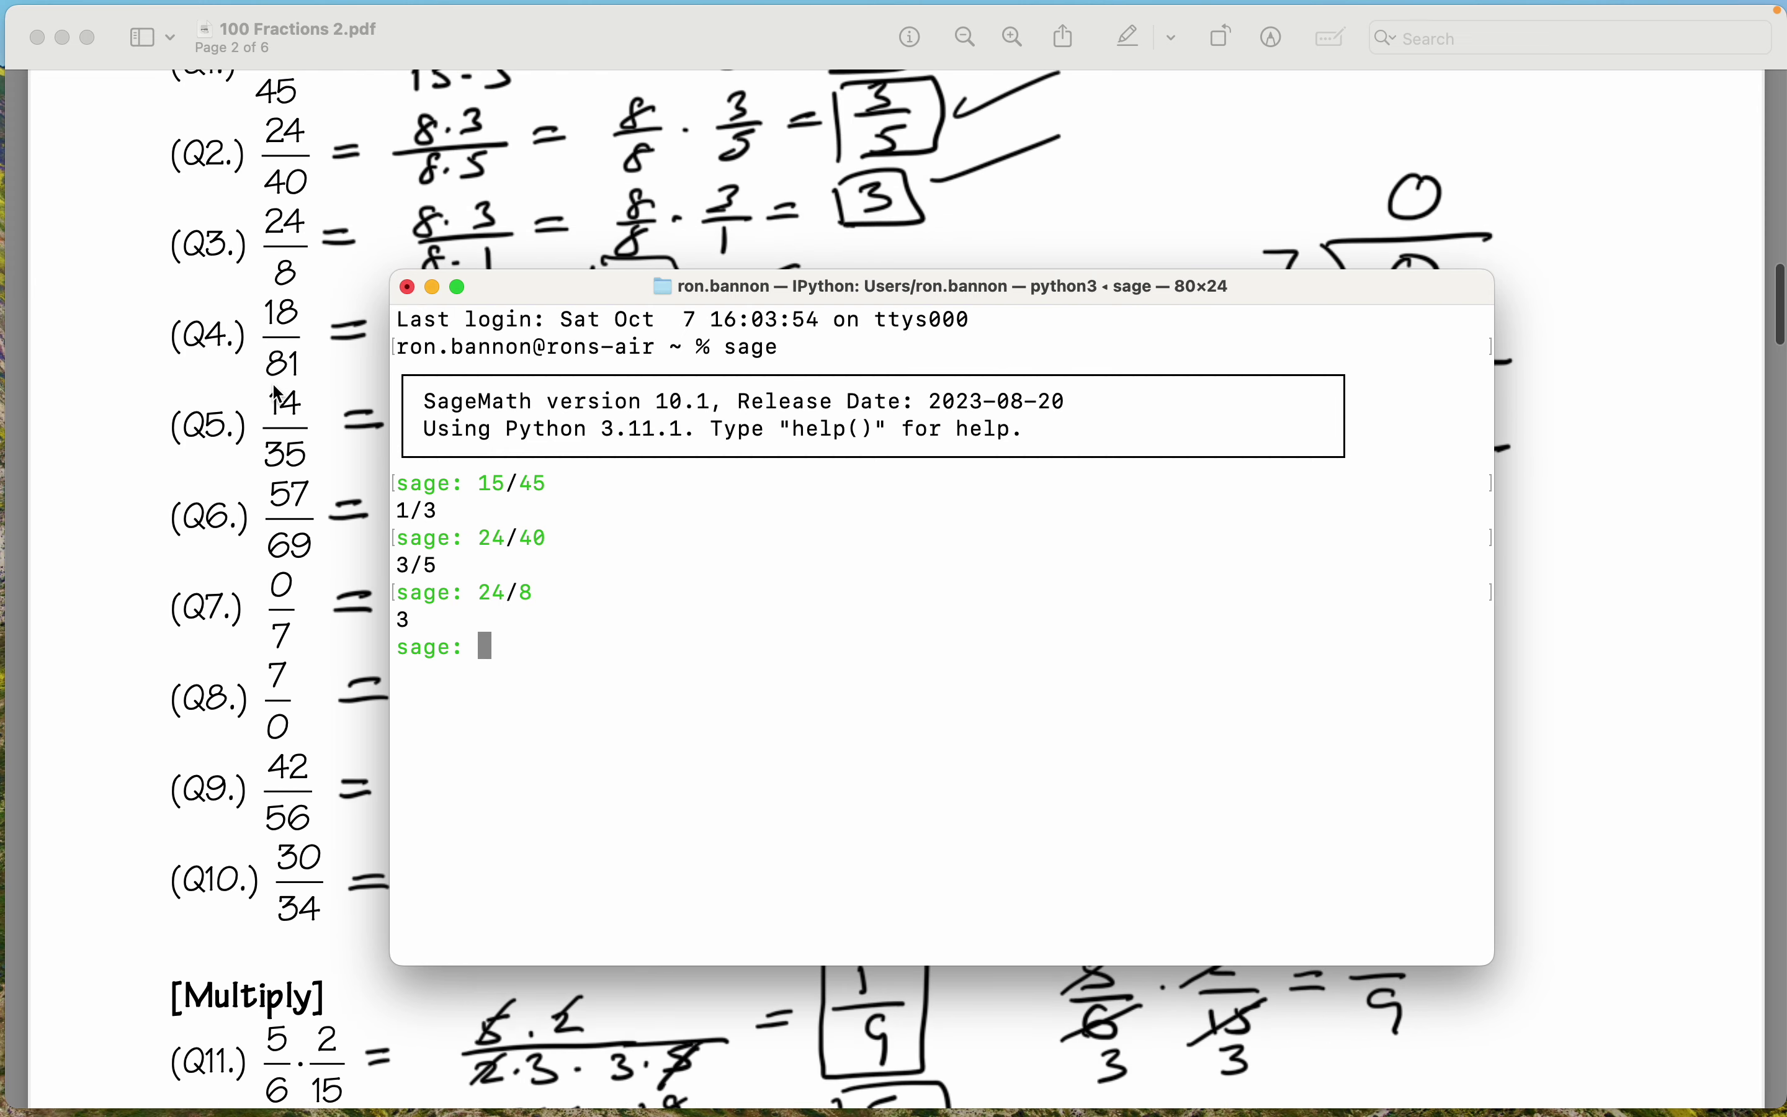
type("18")
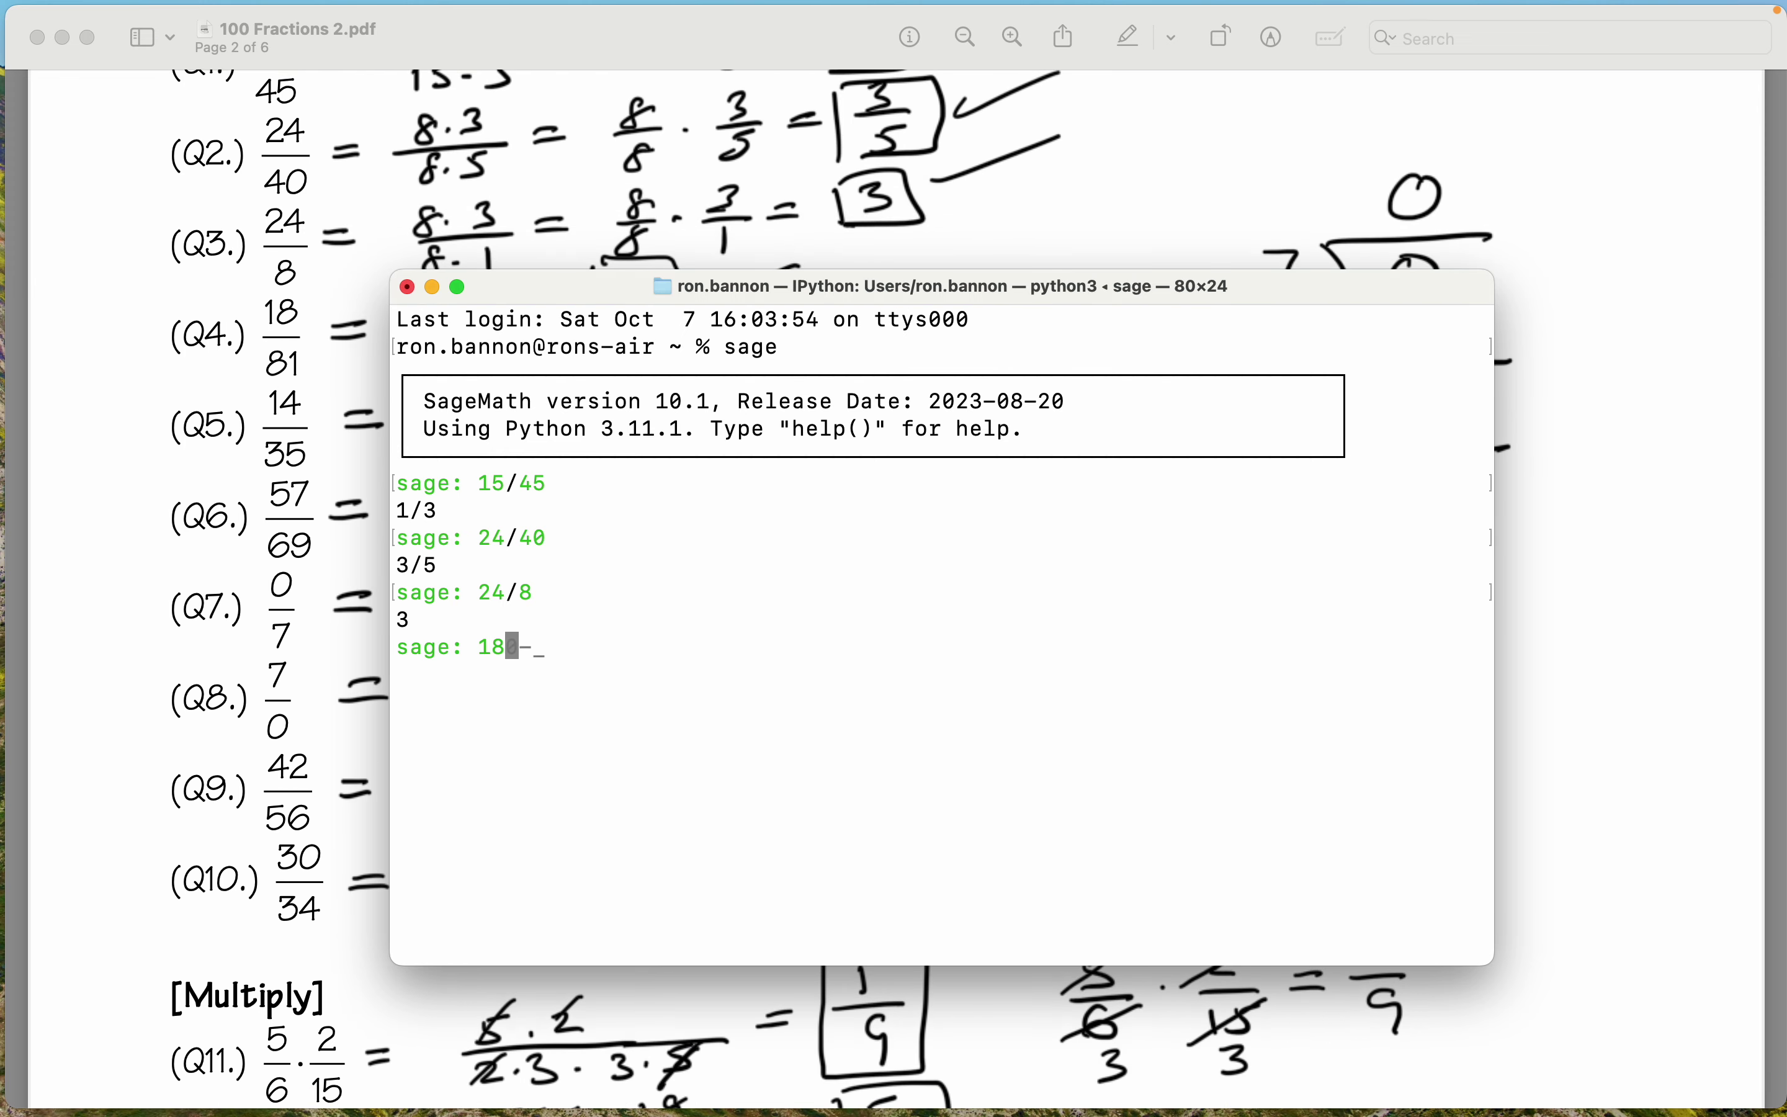
type("/81")
key("Return")
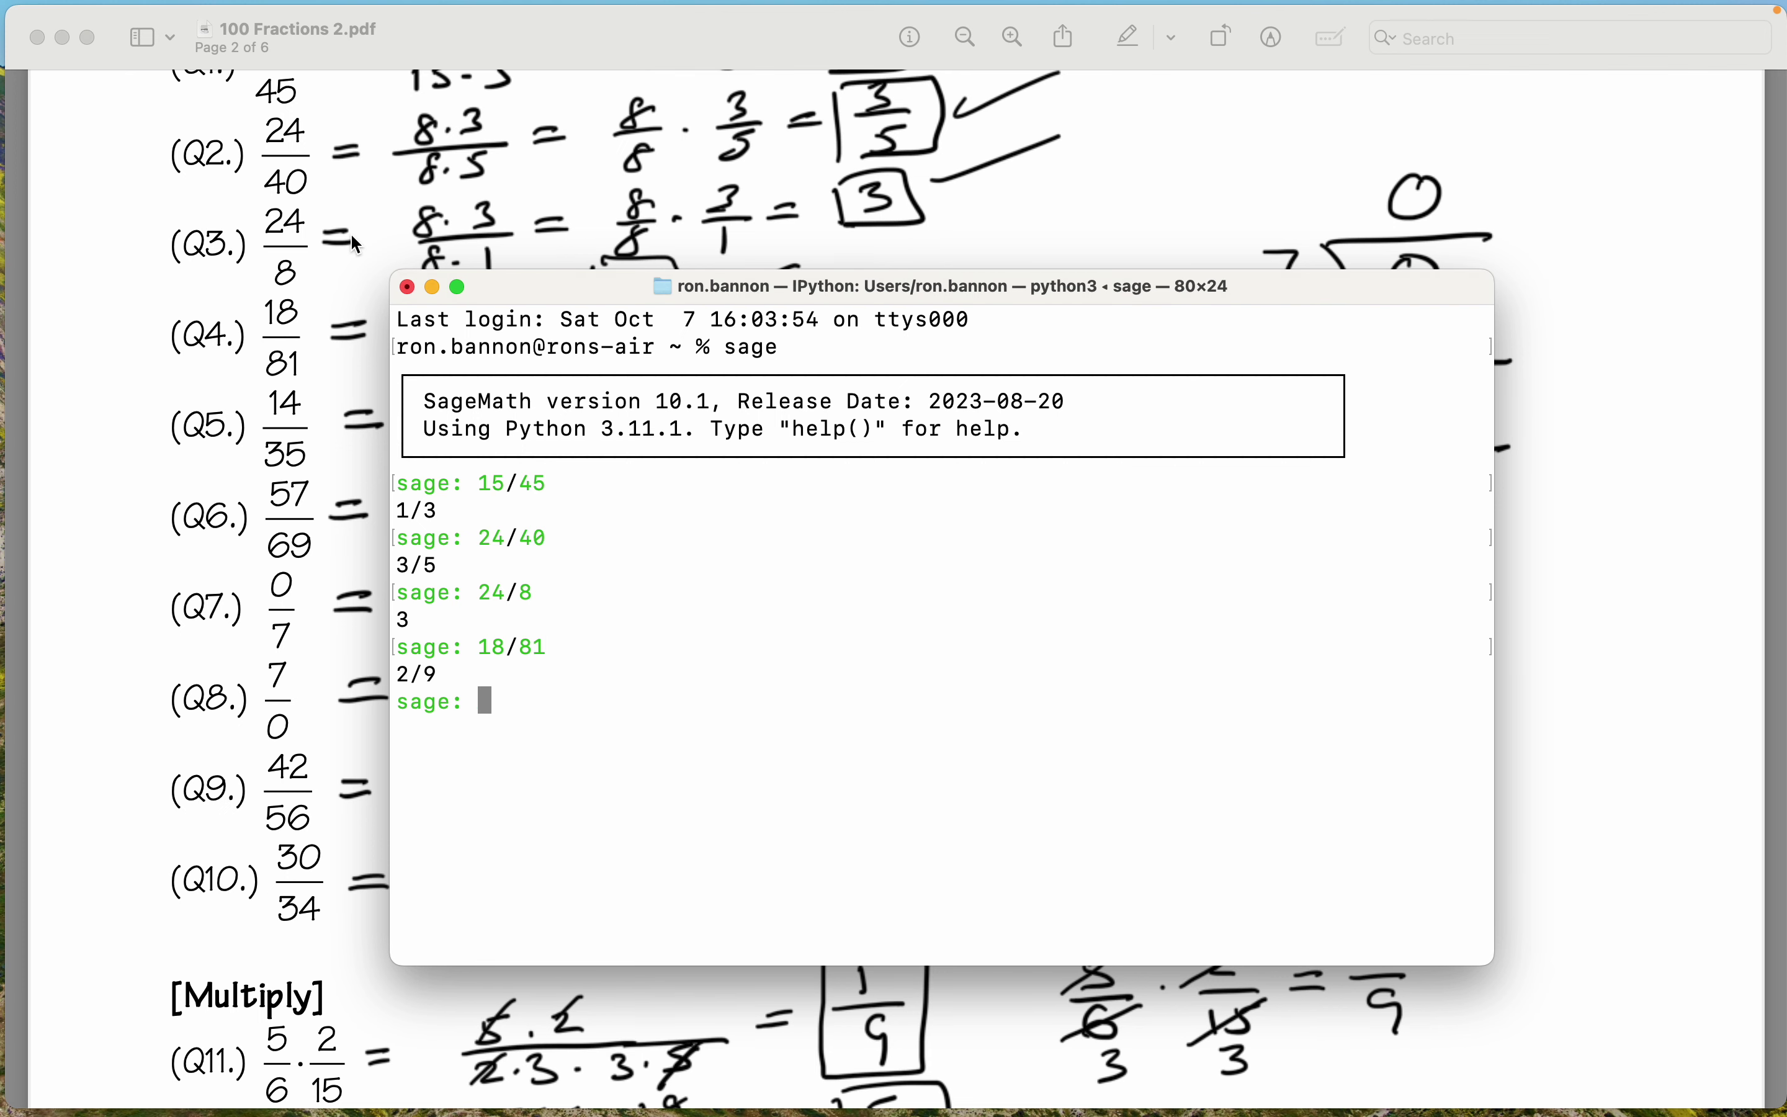
scroll(349, 237, "down", 3)
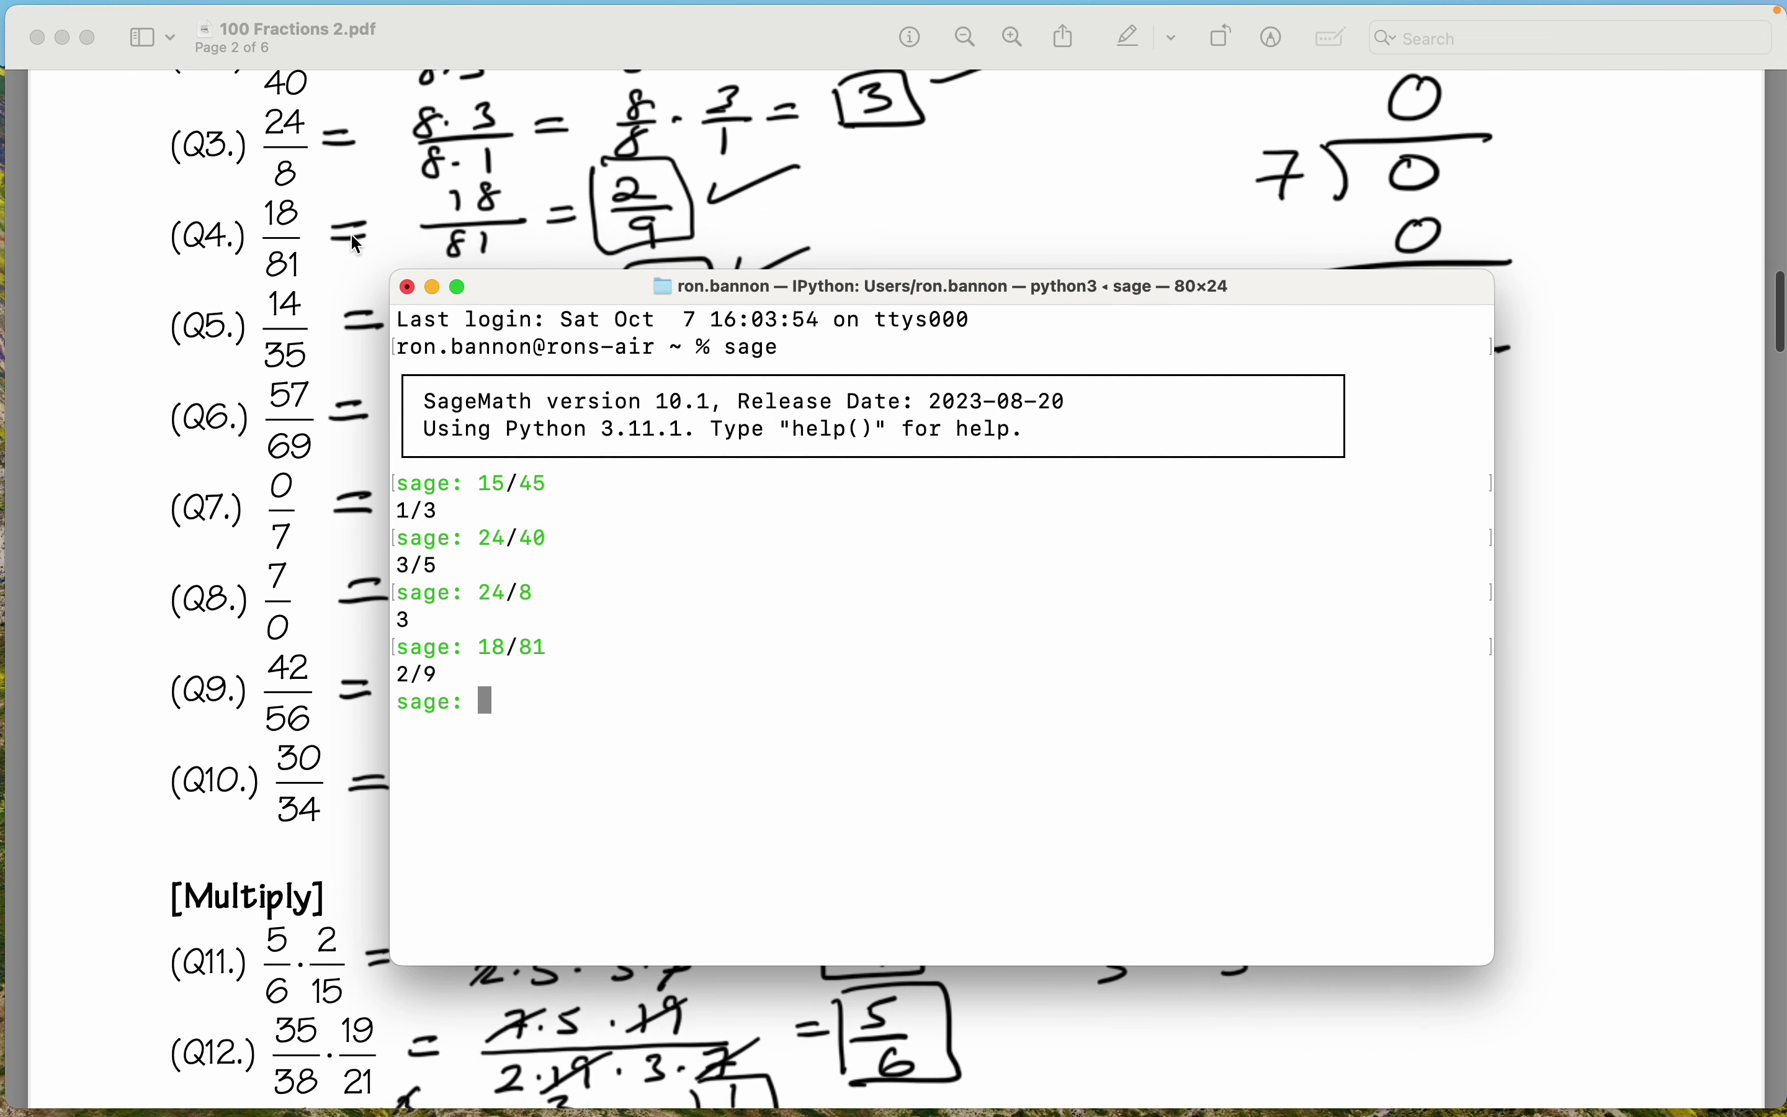
type("14/35")
key("Return")
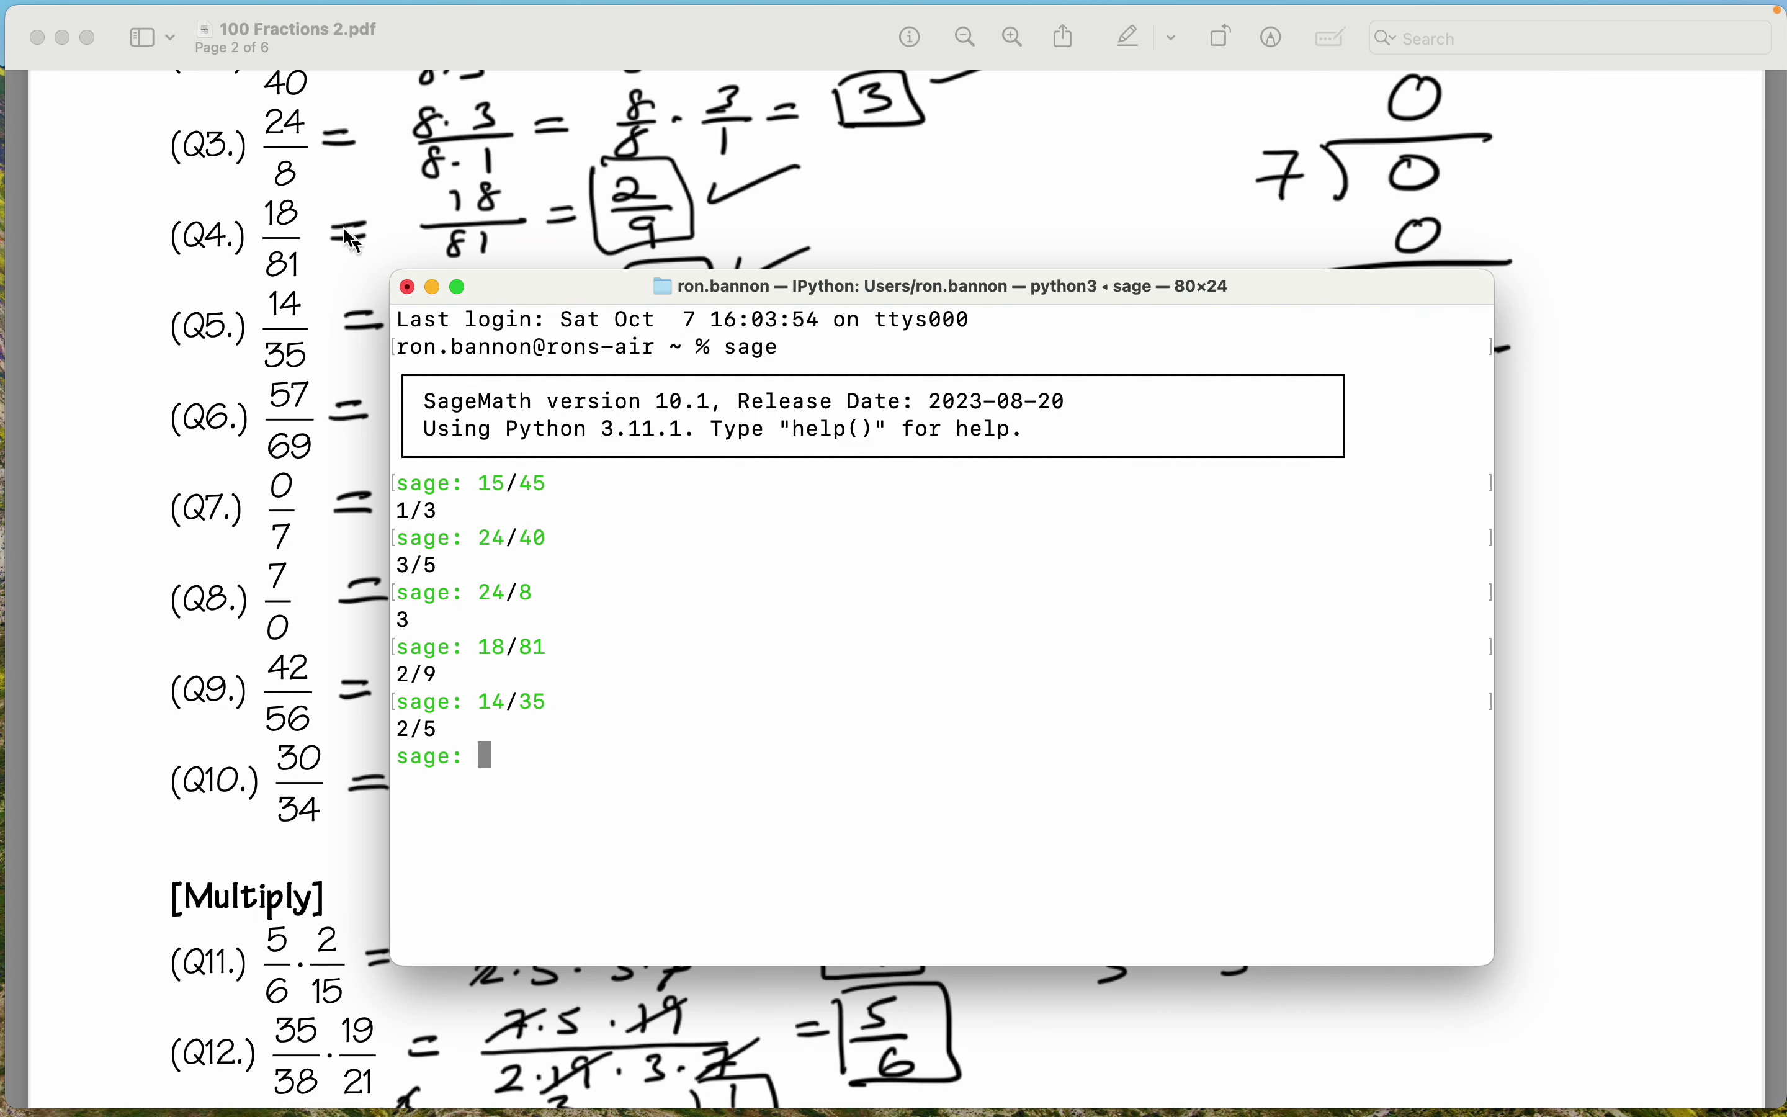
scroll(260, 235, "down", 3)
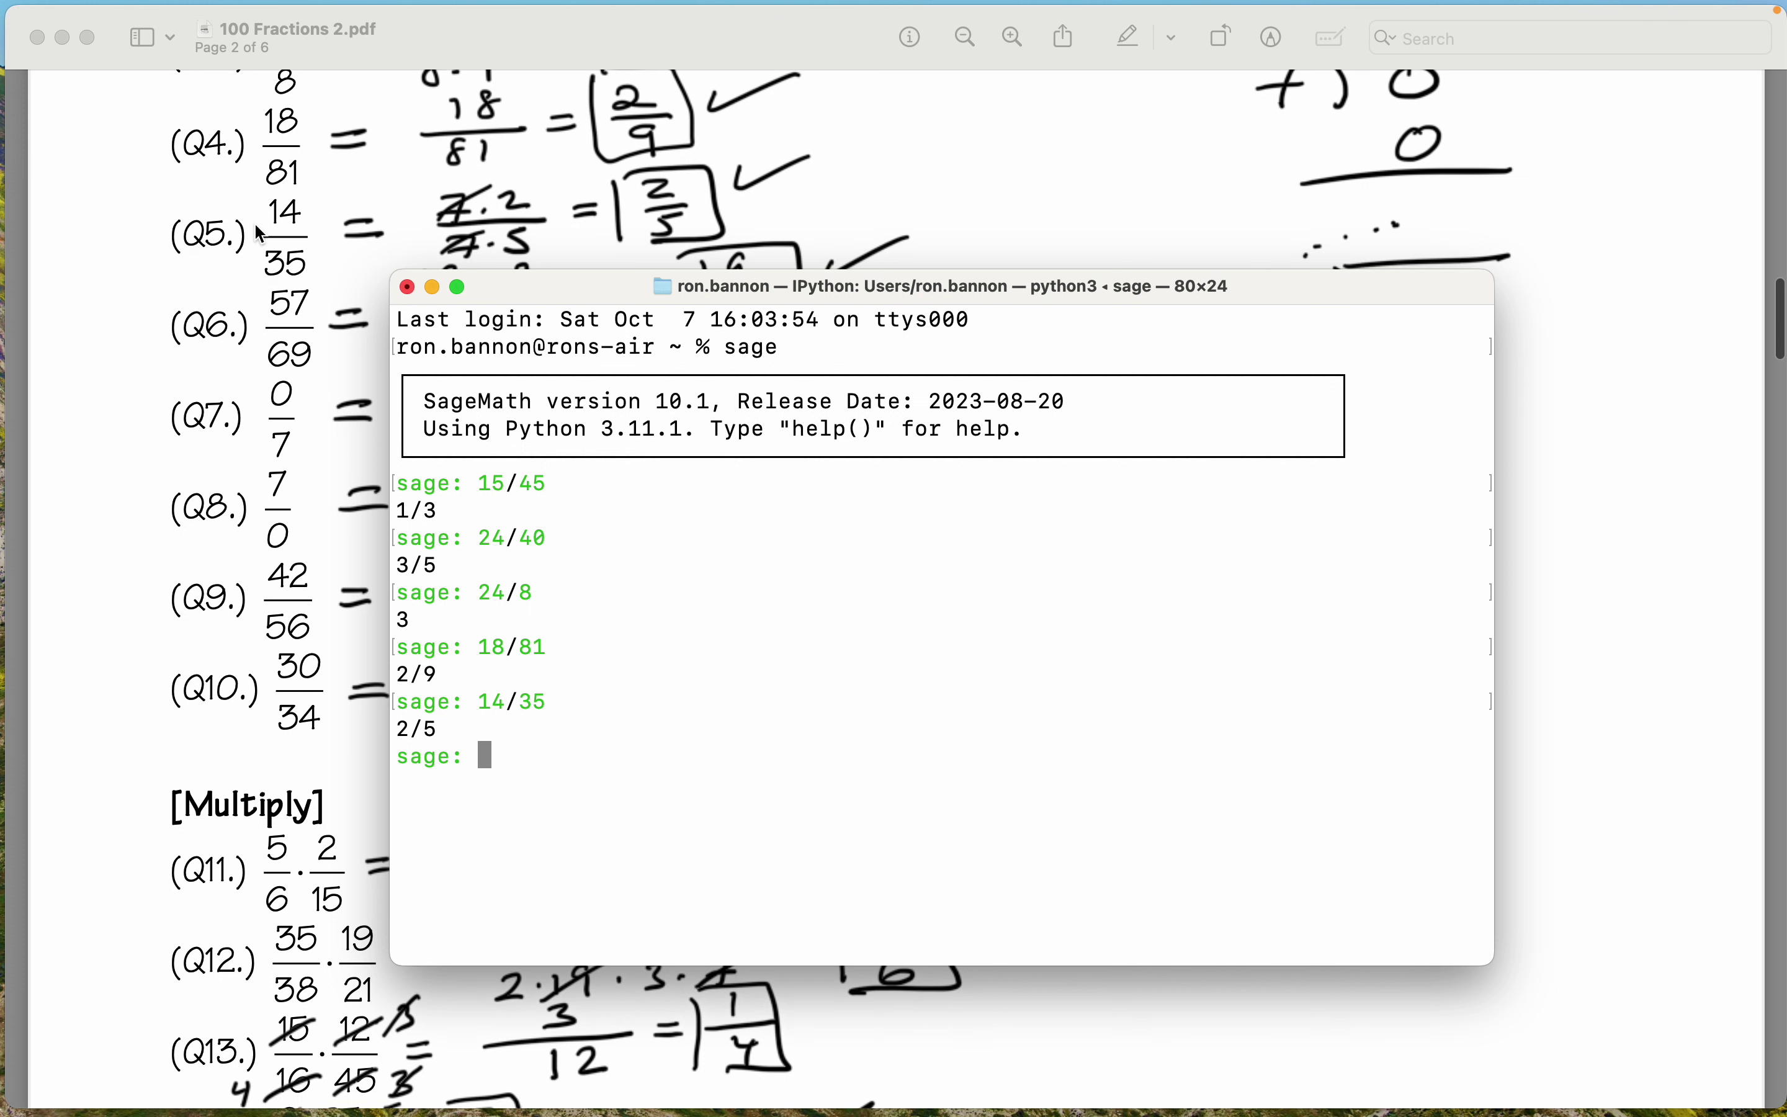
type("5")
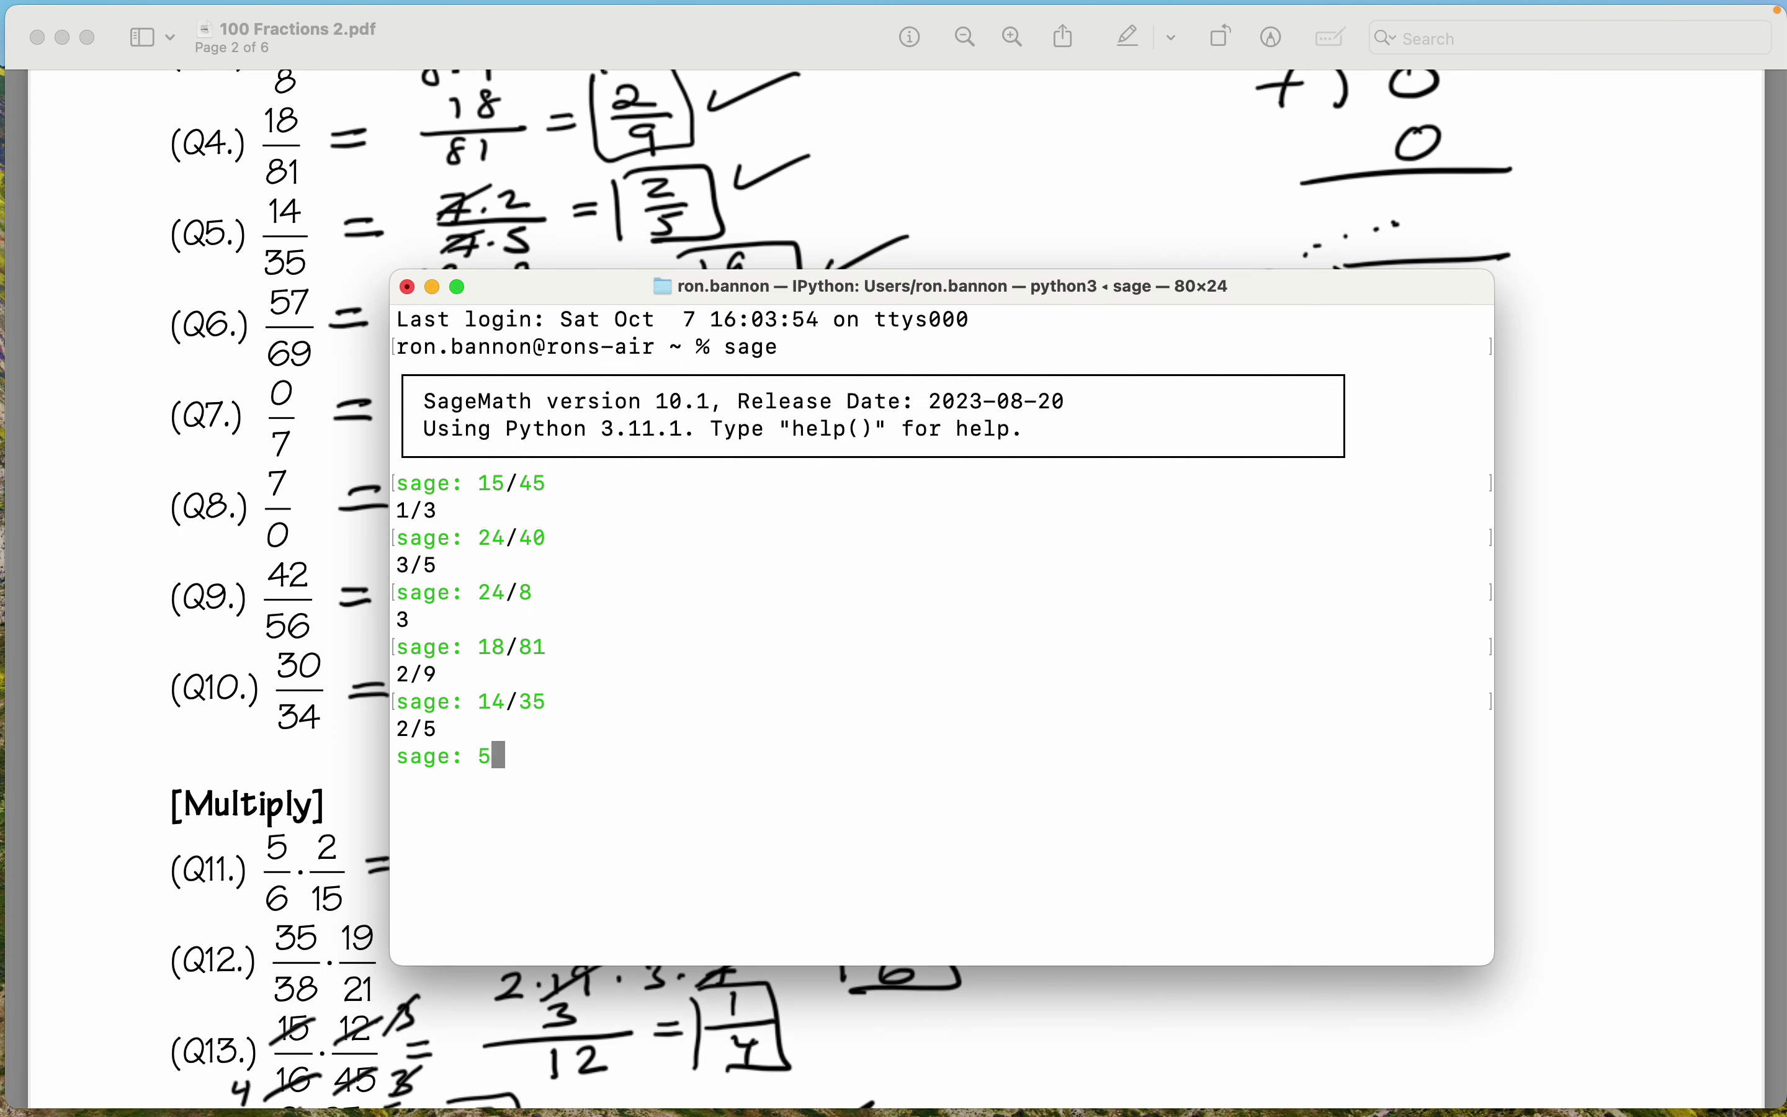
type("7/69")
key("Return")
Evaluate 0/7, which gives 0, and 7/0, which raises a division-by-zero error.
scroll(495, 179, "down", 3)
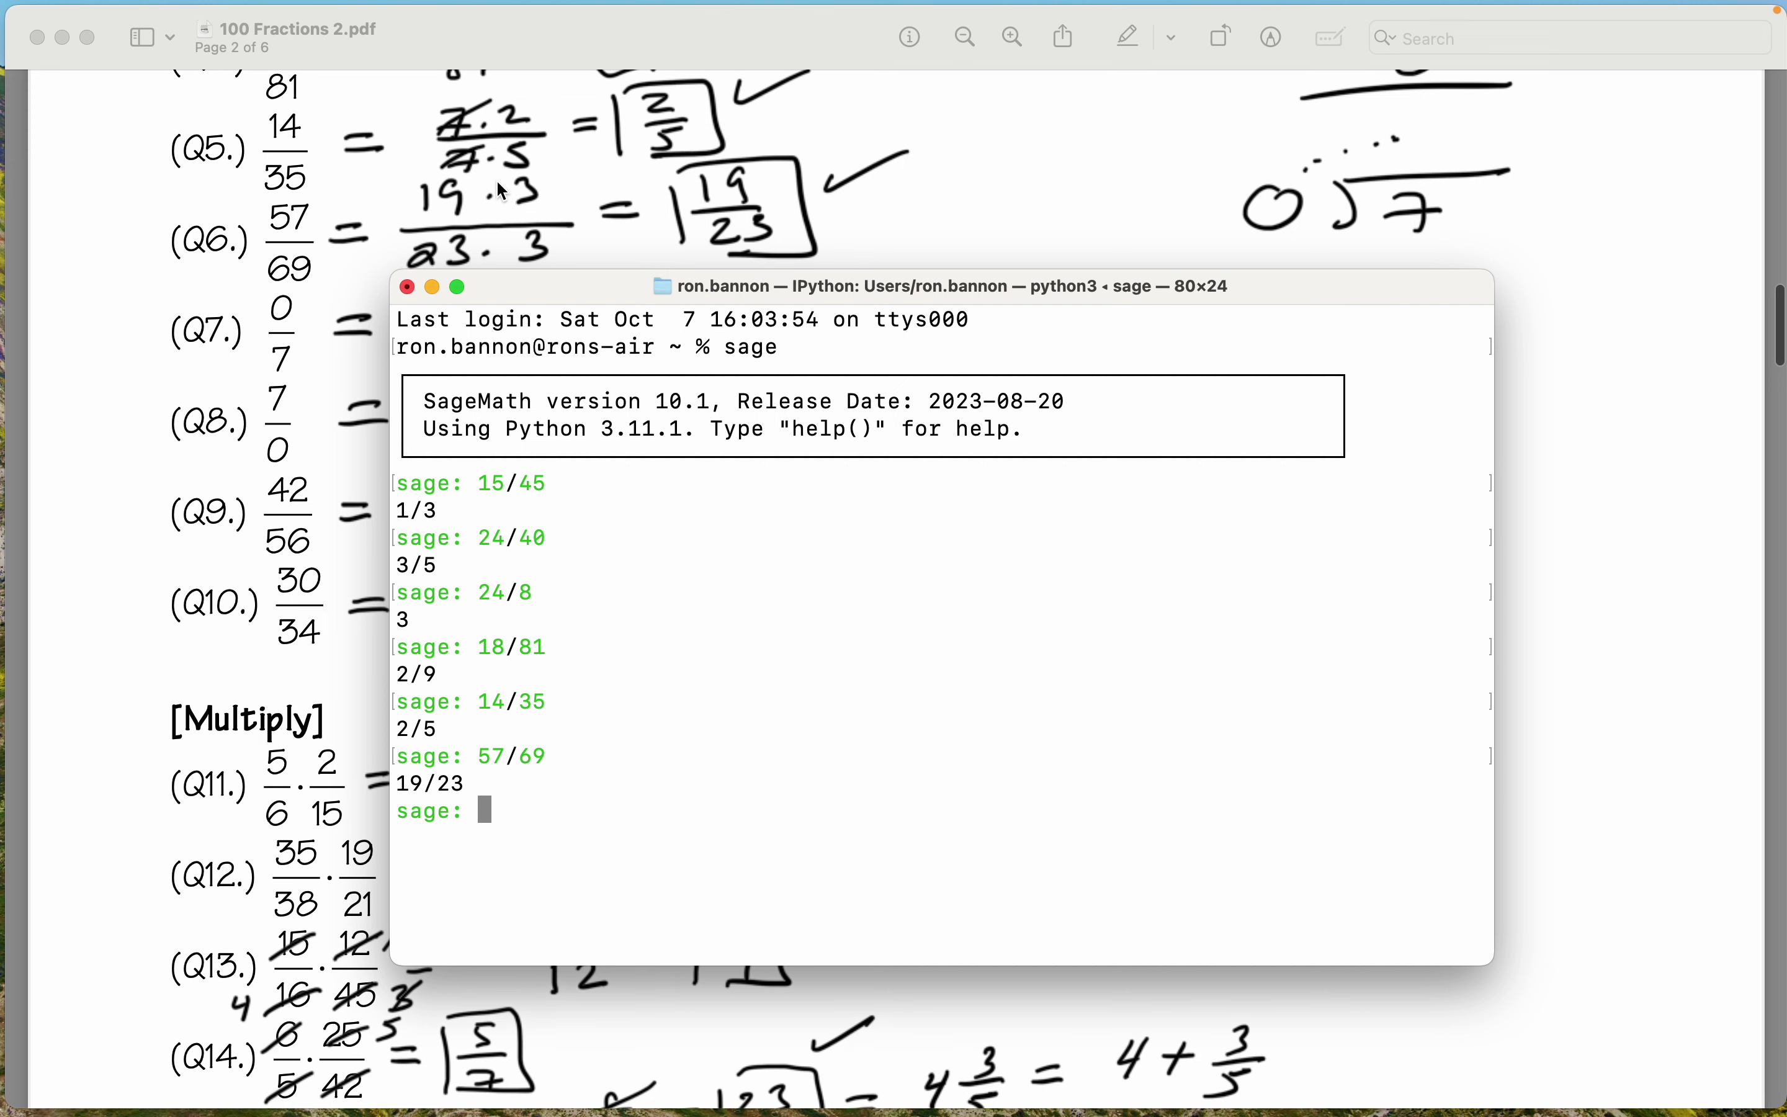
scroll(497, 181, "down", 2)
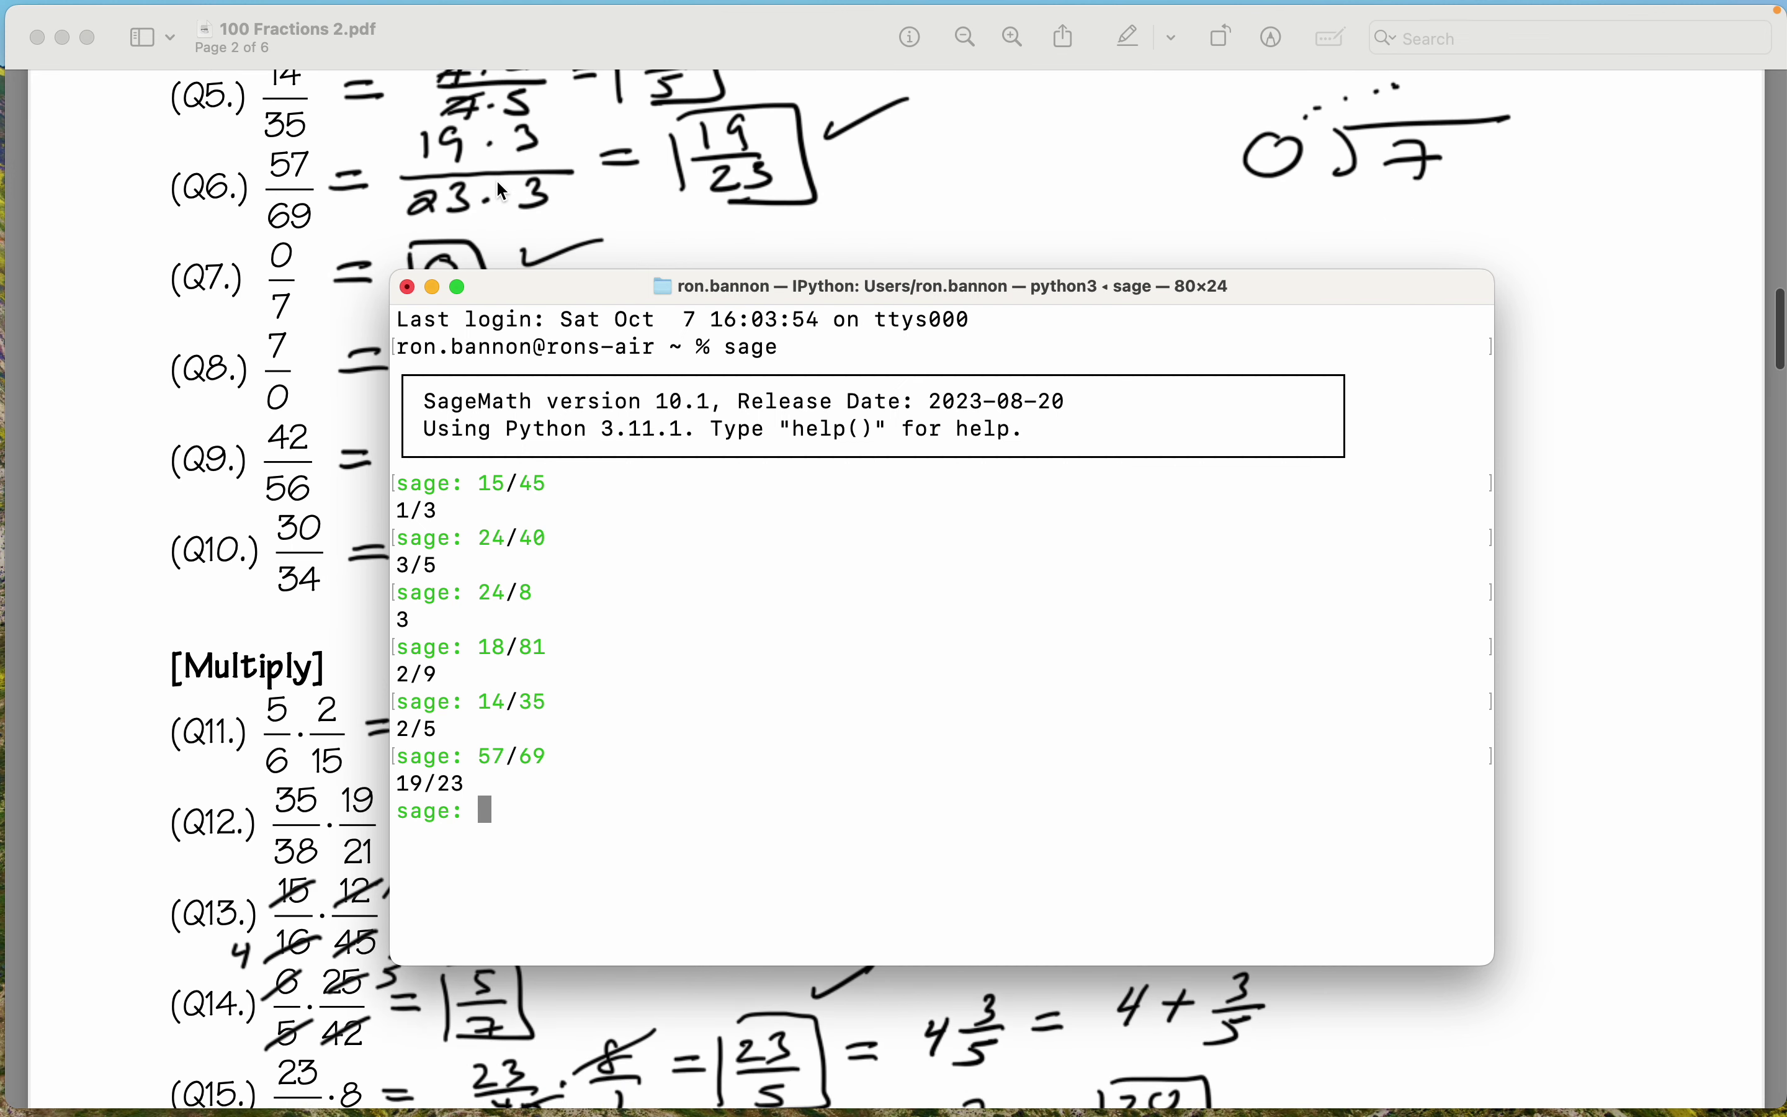
type("0/7")
key("Return")
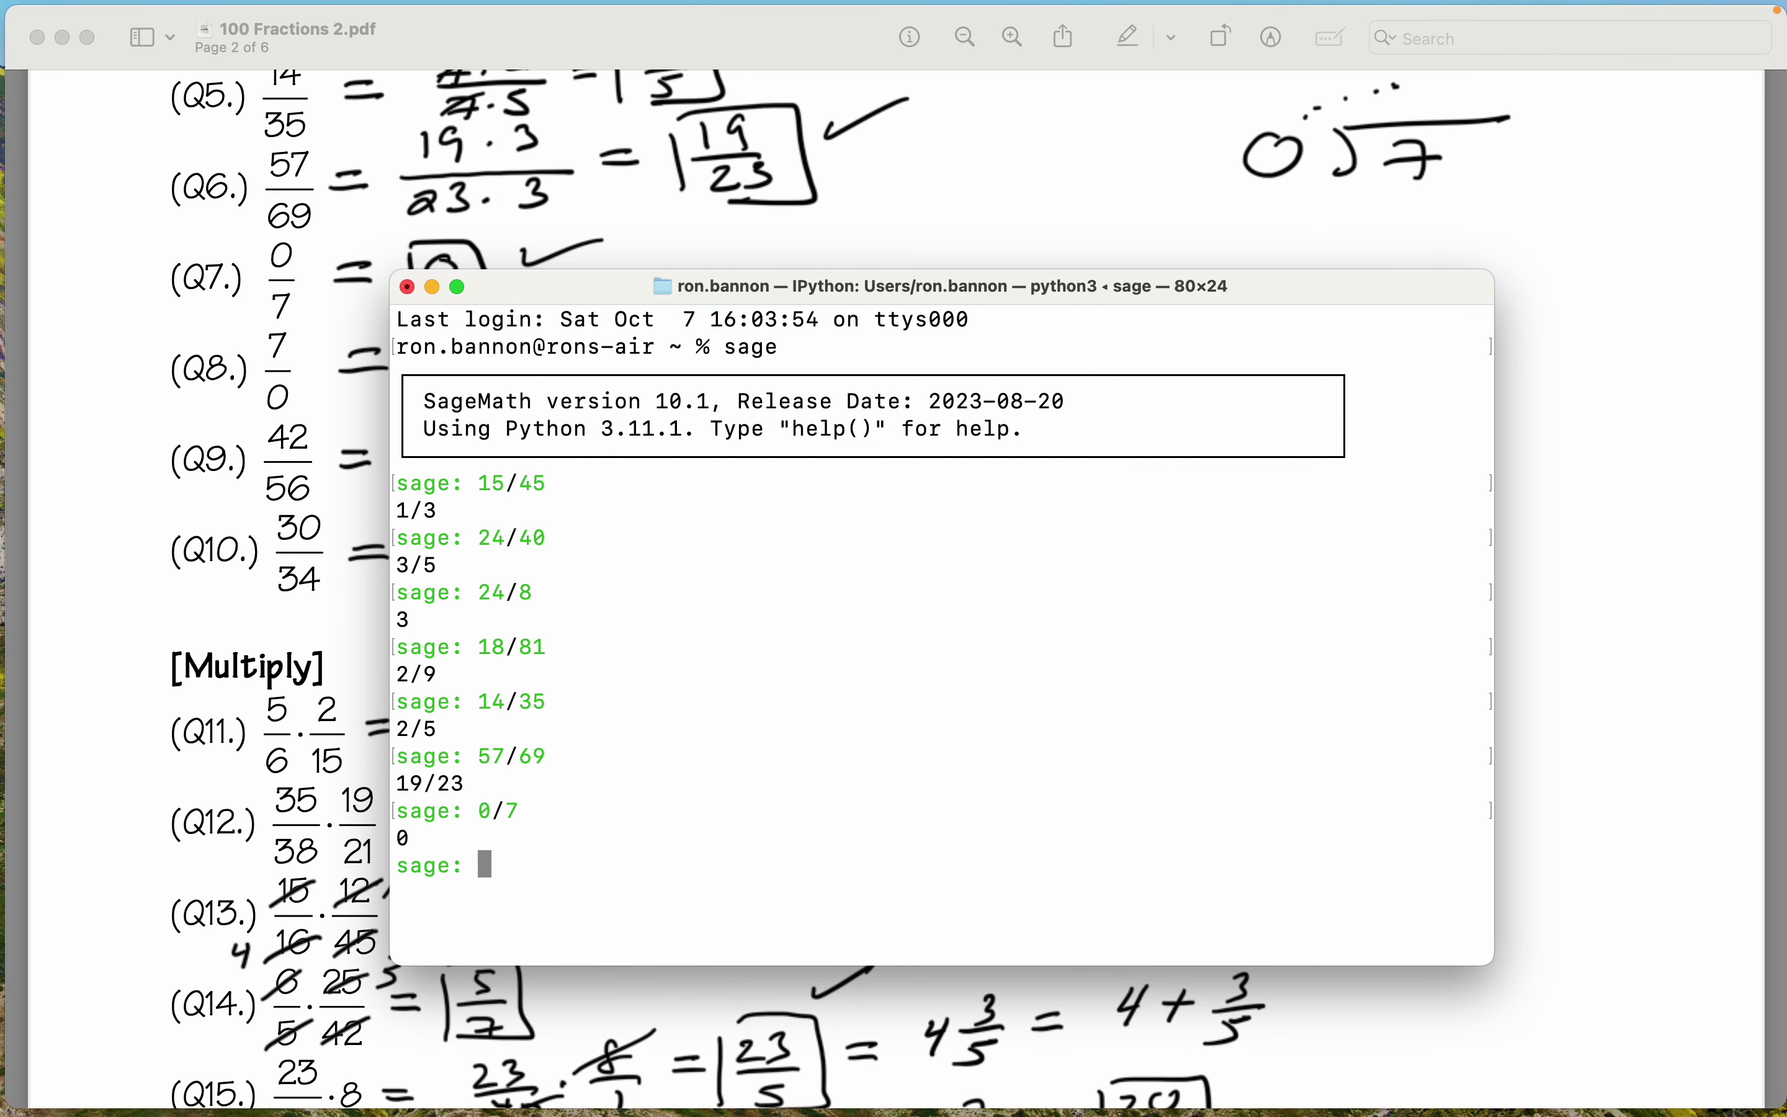
scroll(373, 224, "down", 3)
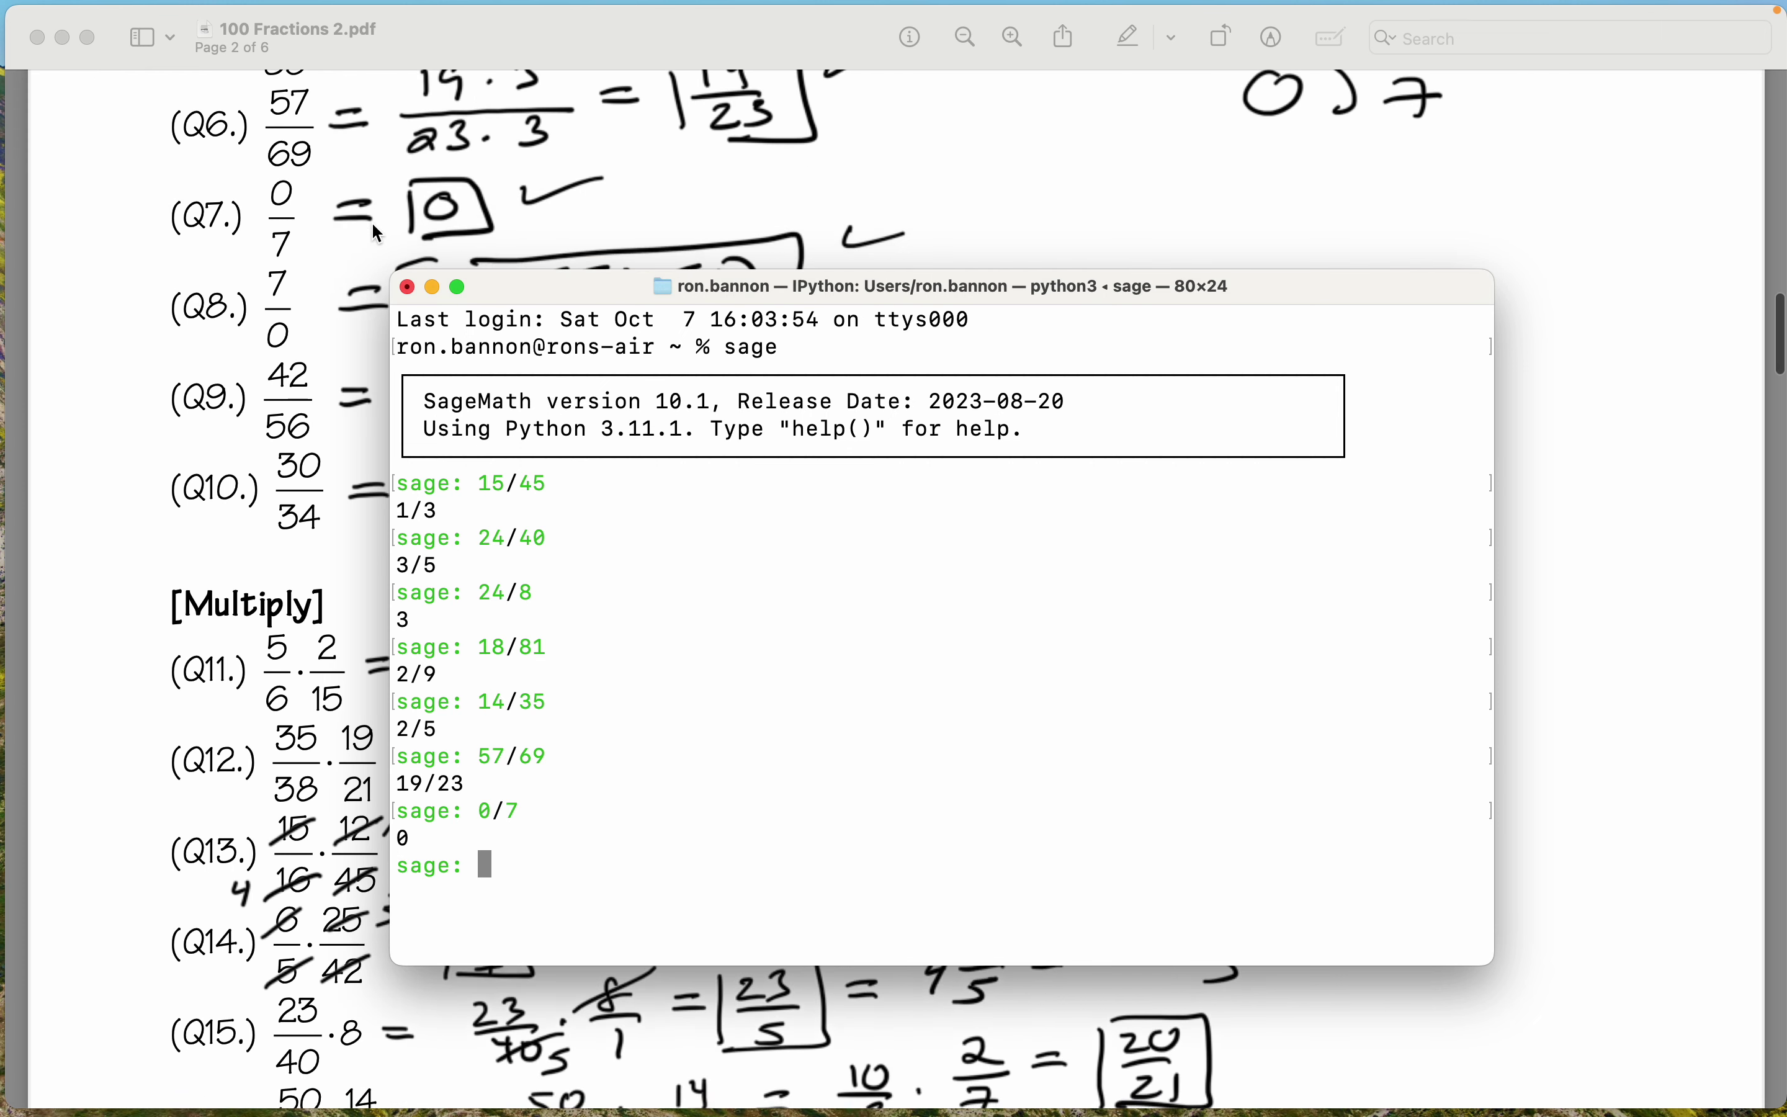
type("7/")
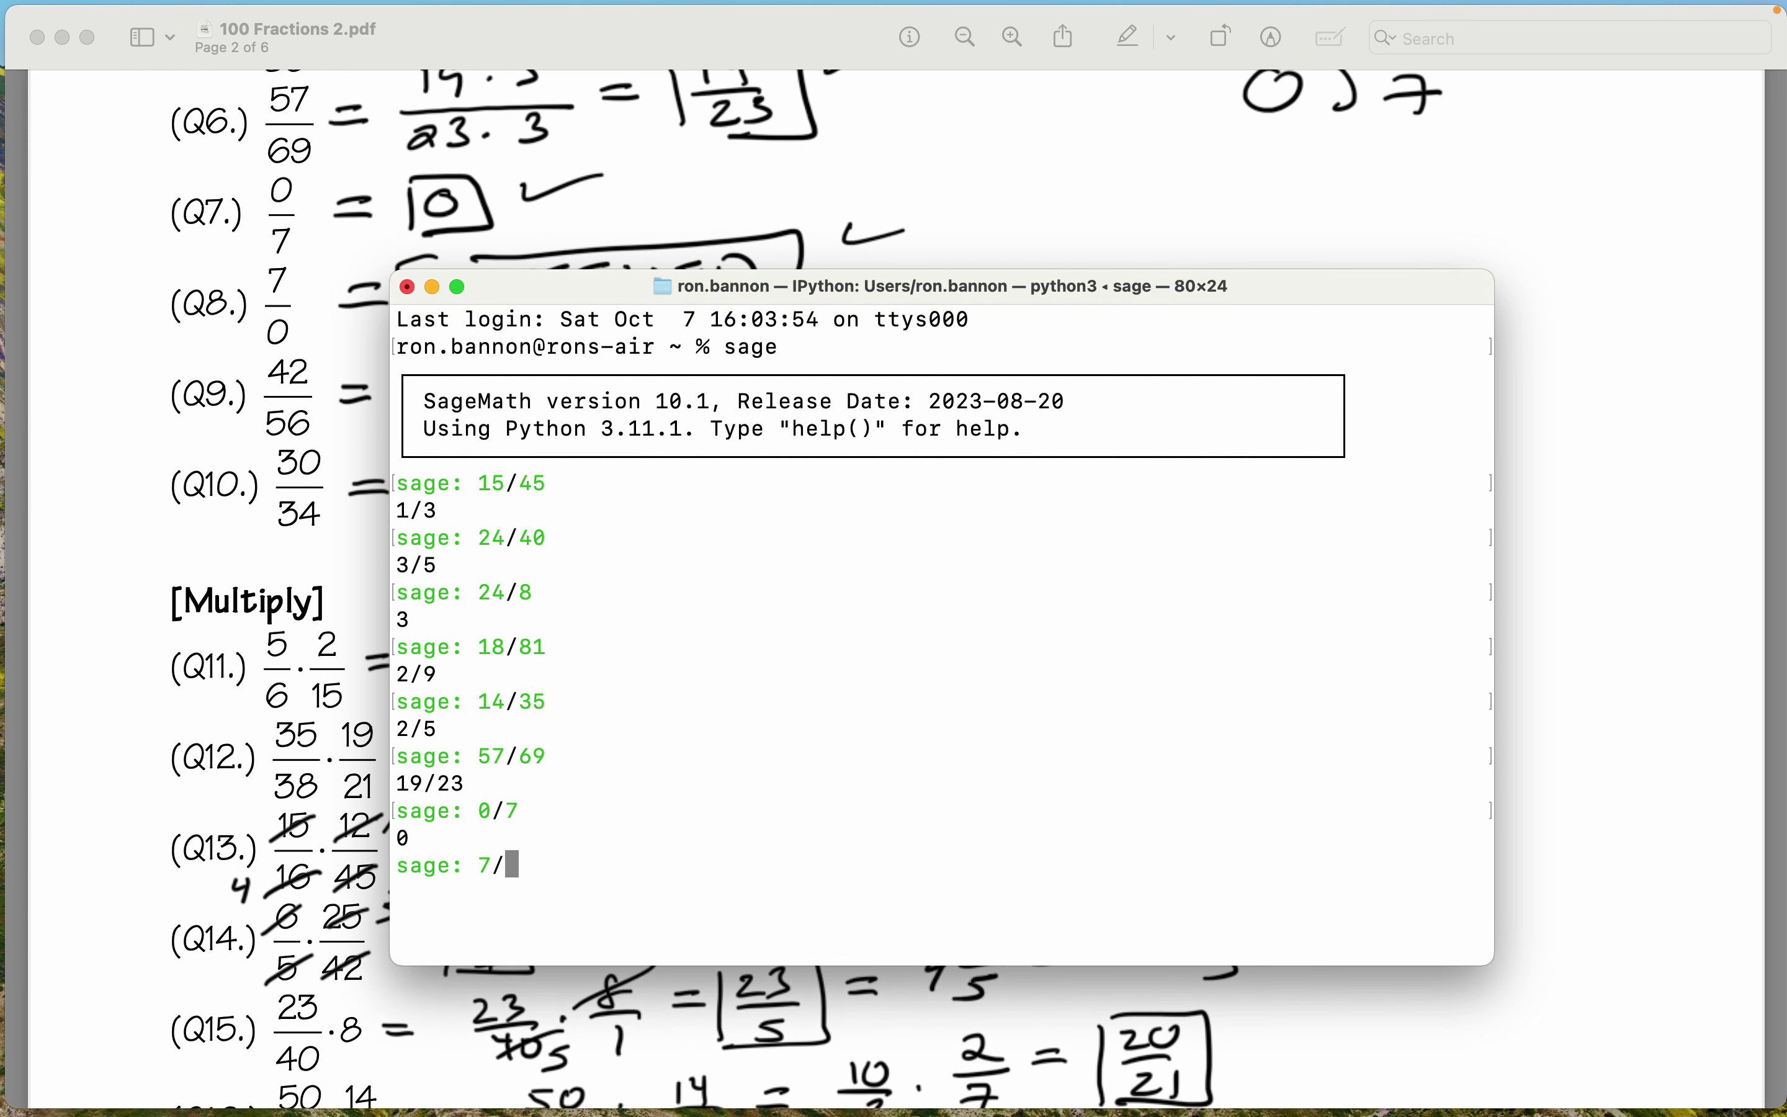
type("0")
key("Return")
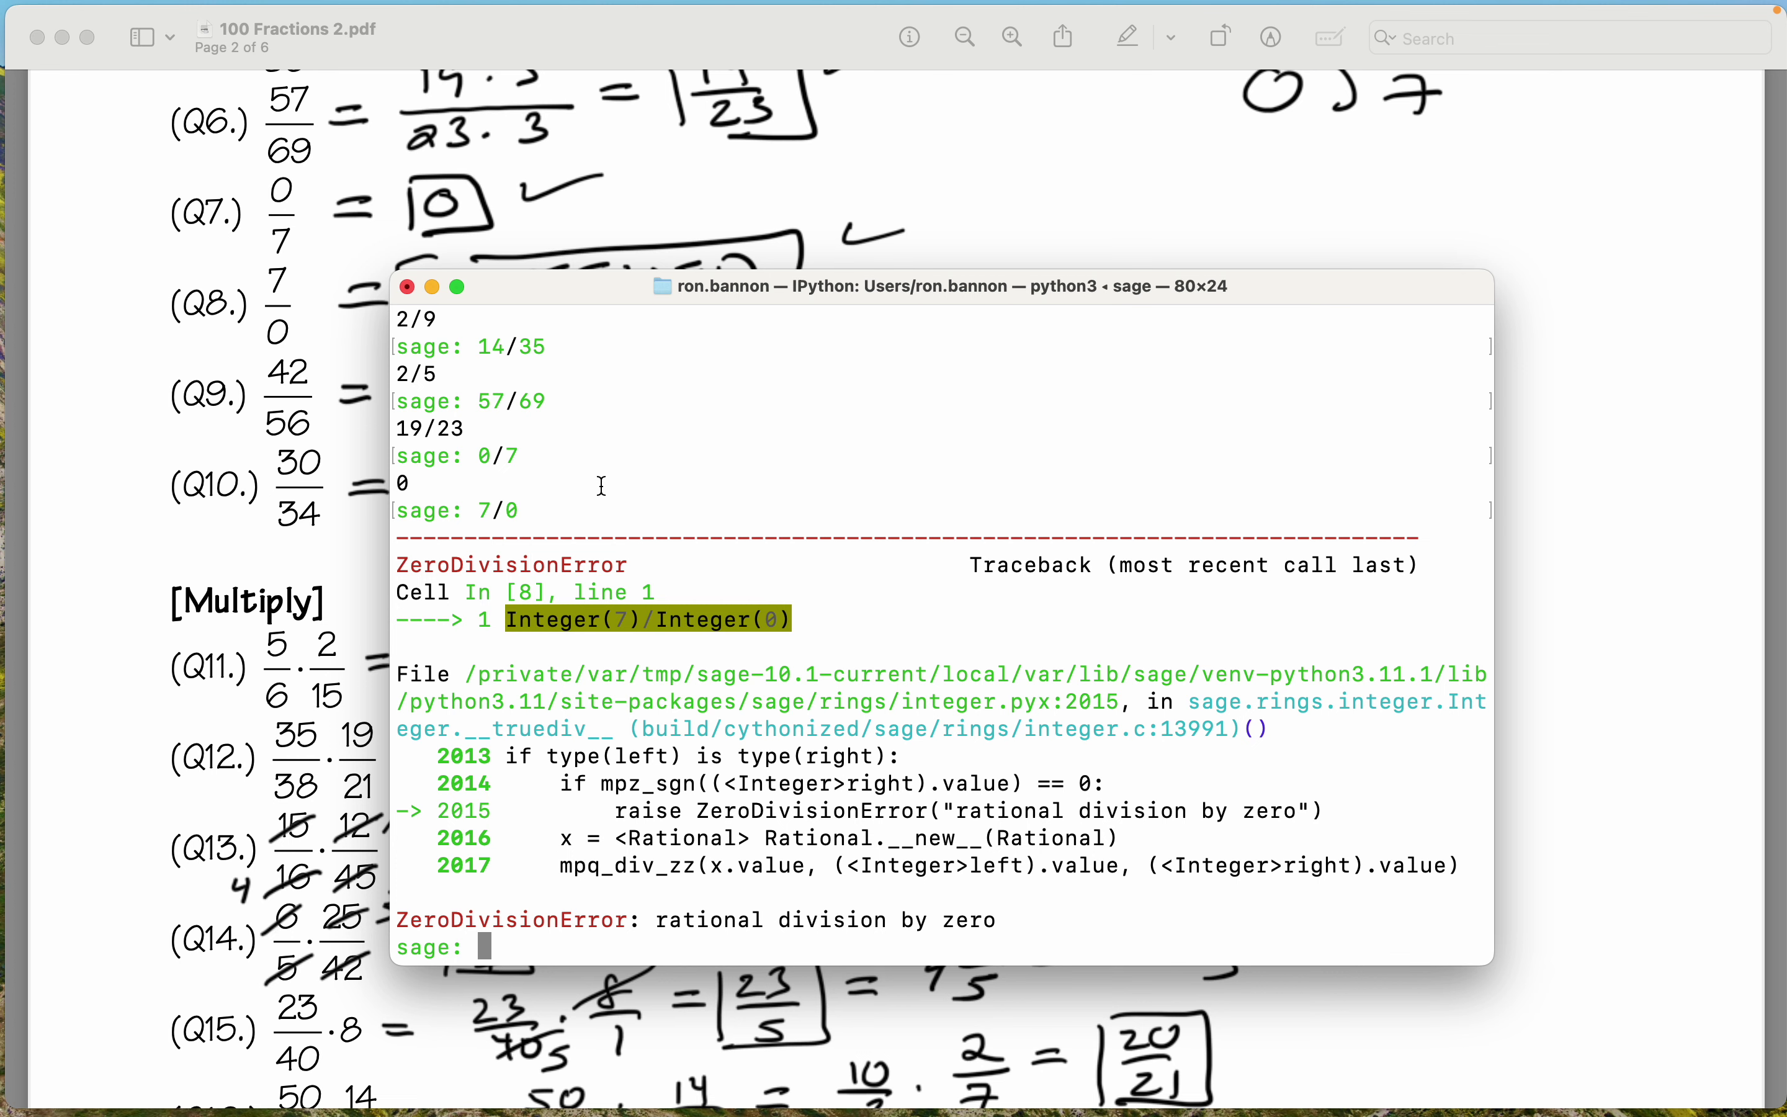
Evaluate 42/56 and 30/34, getting 3/4 and 15/17 for Q9 and Q10.
scroll(360, 454, "down", 2)
scroll(362, 454, "down", 2)
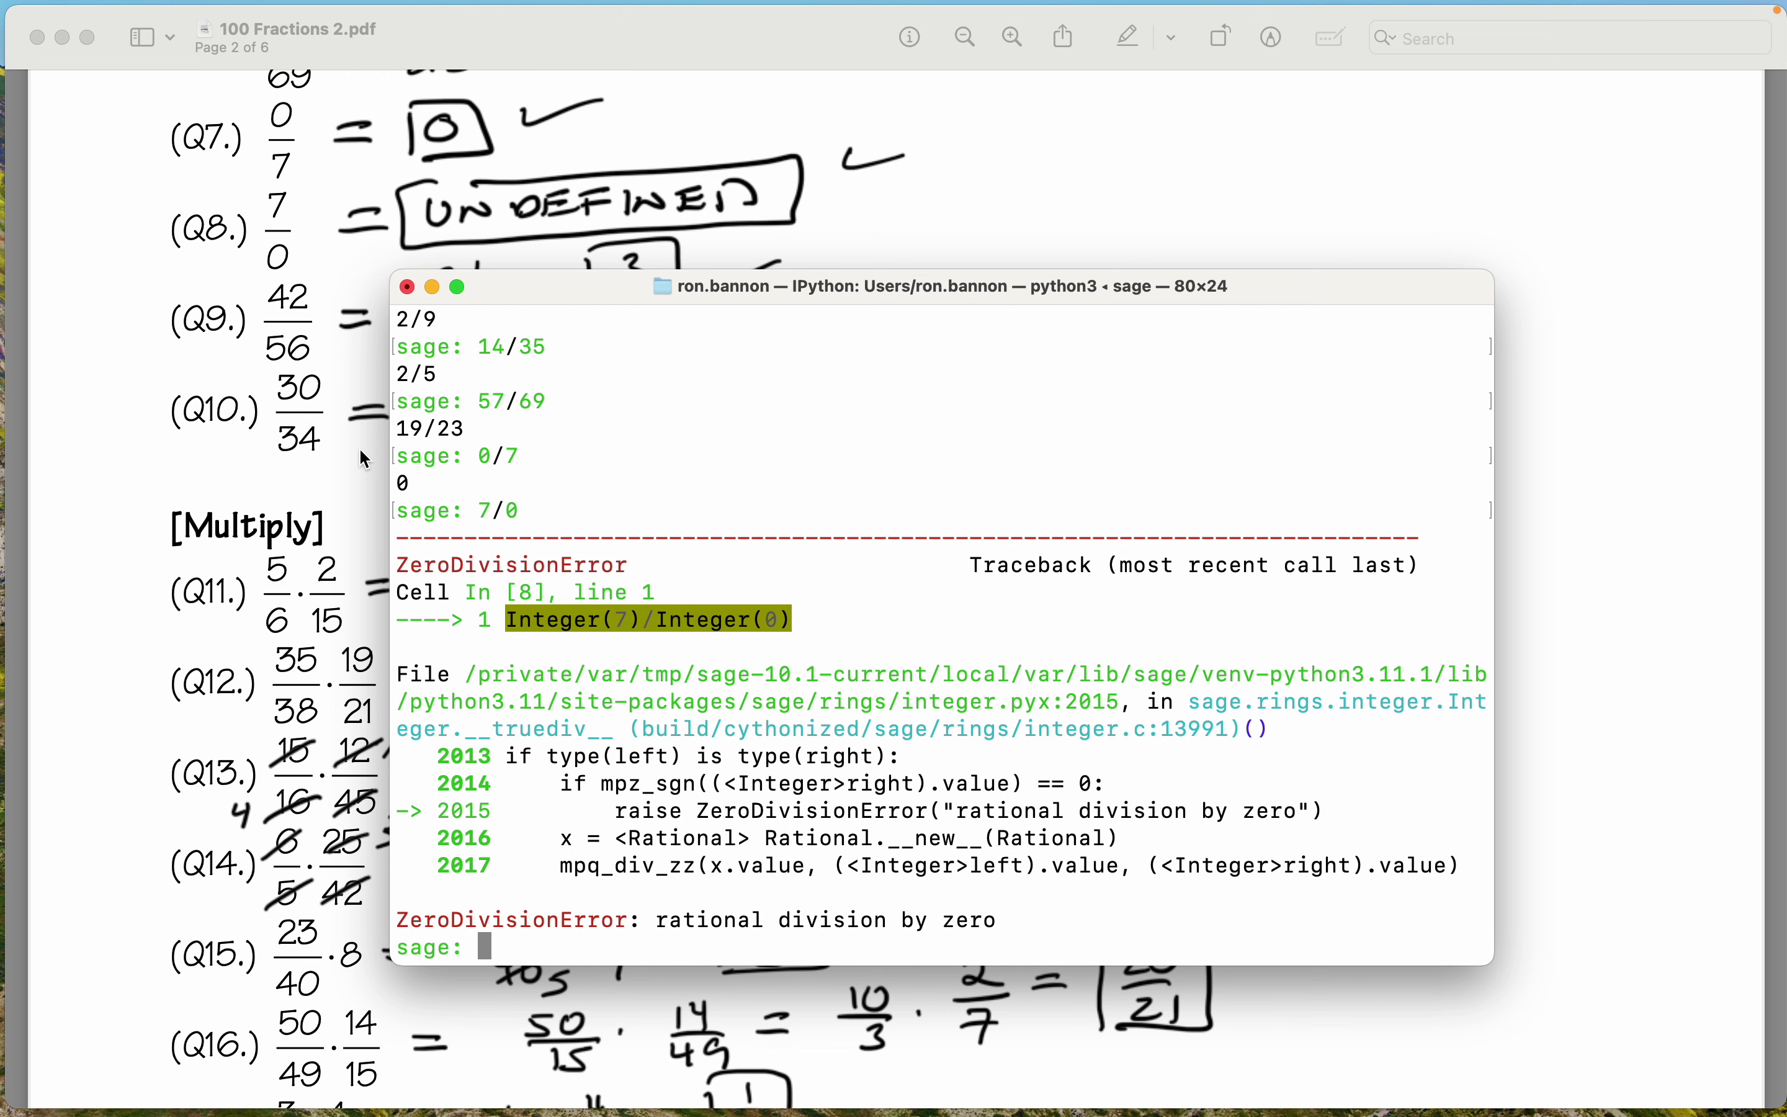
type("42/56")
key("Return")
scroll(298, 325, "down", 3)
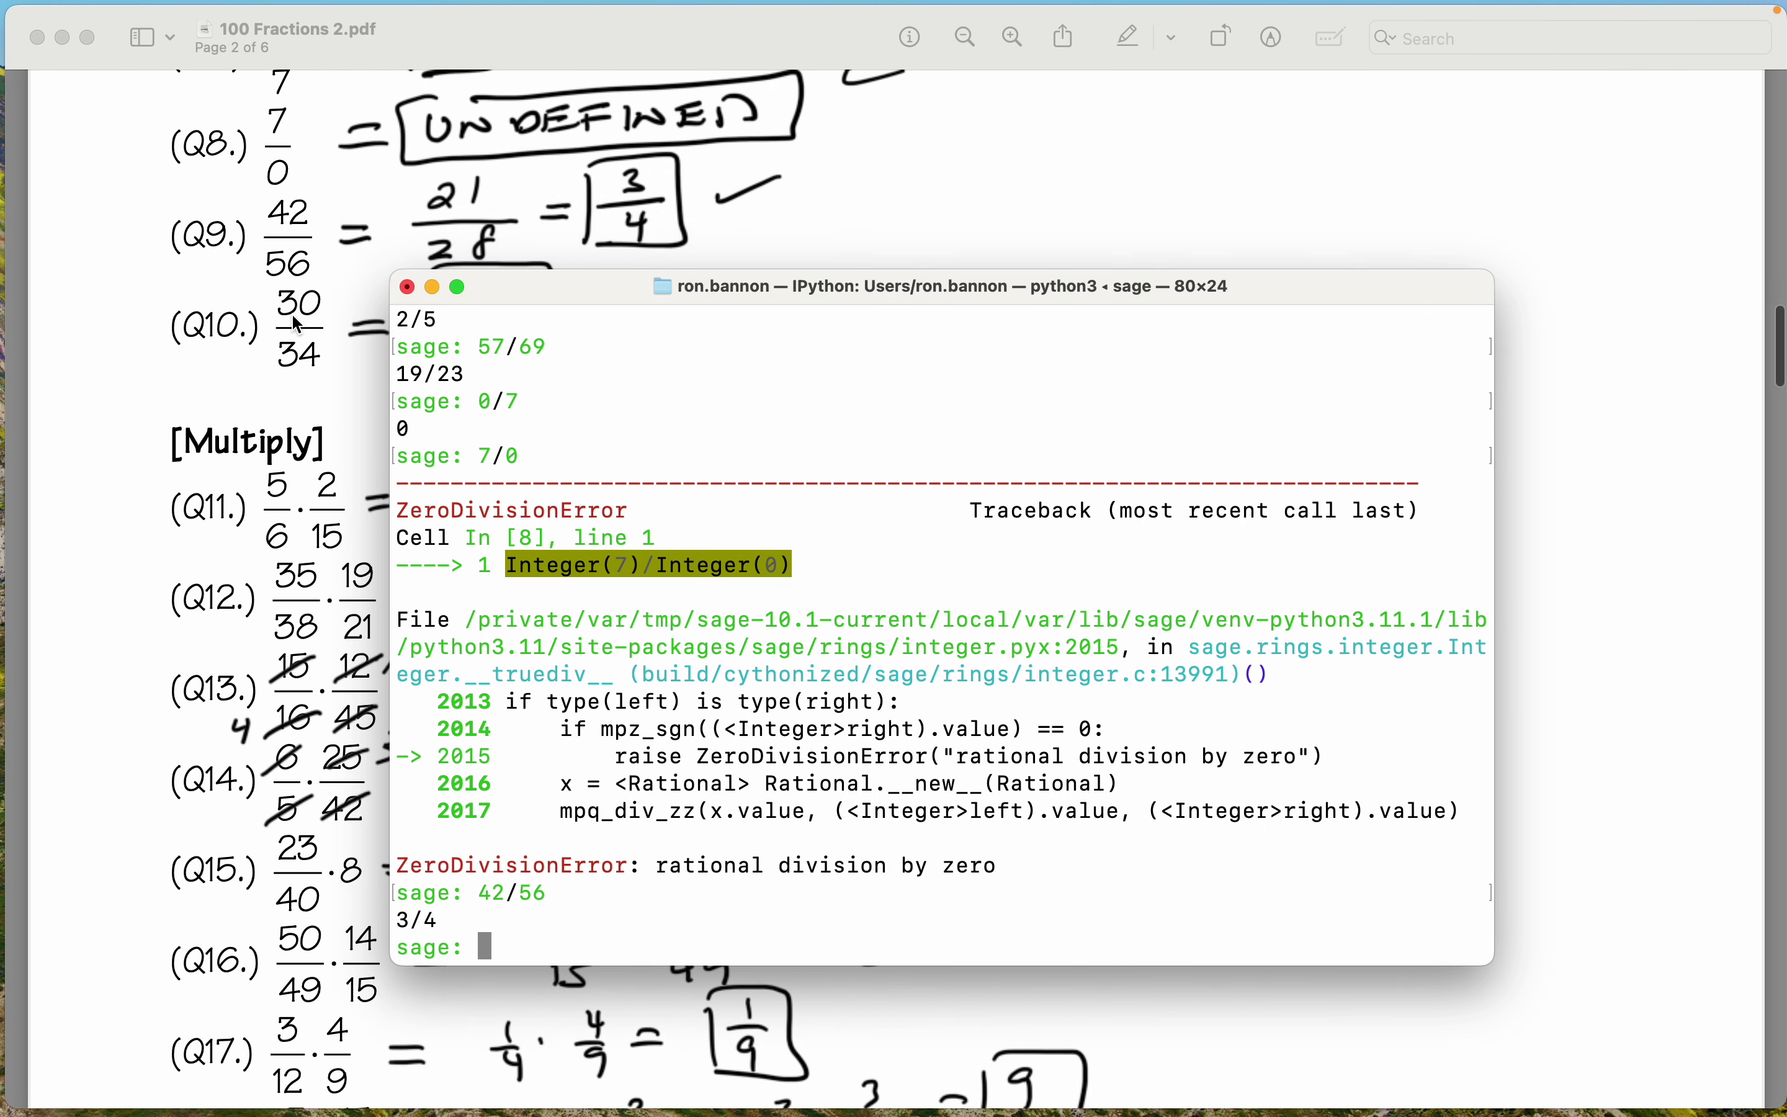
type("30")
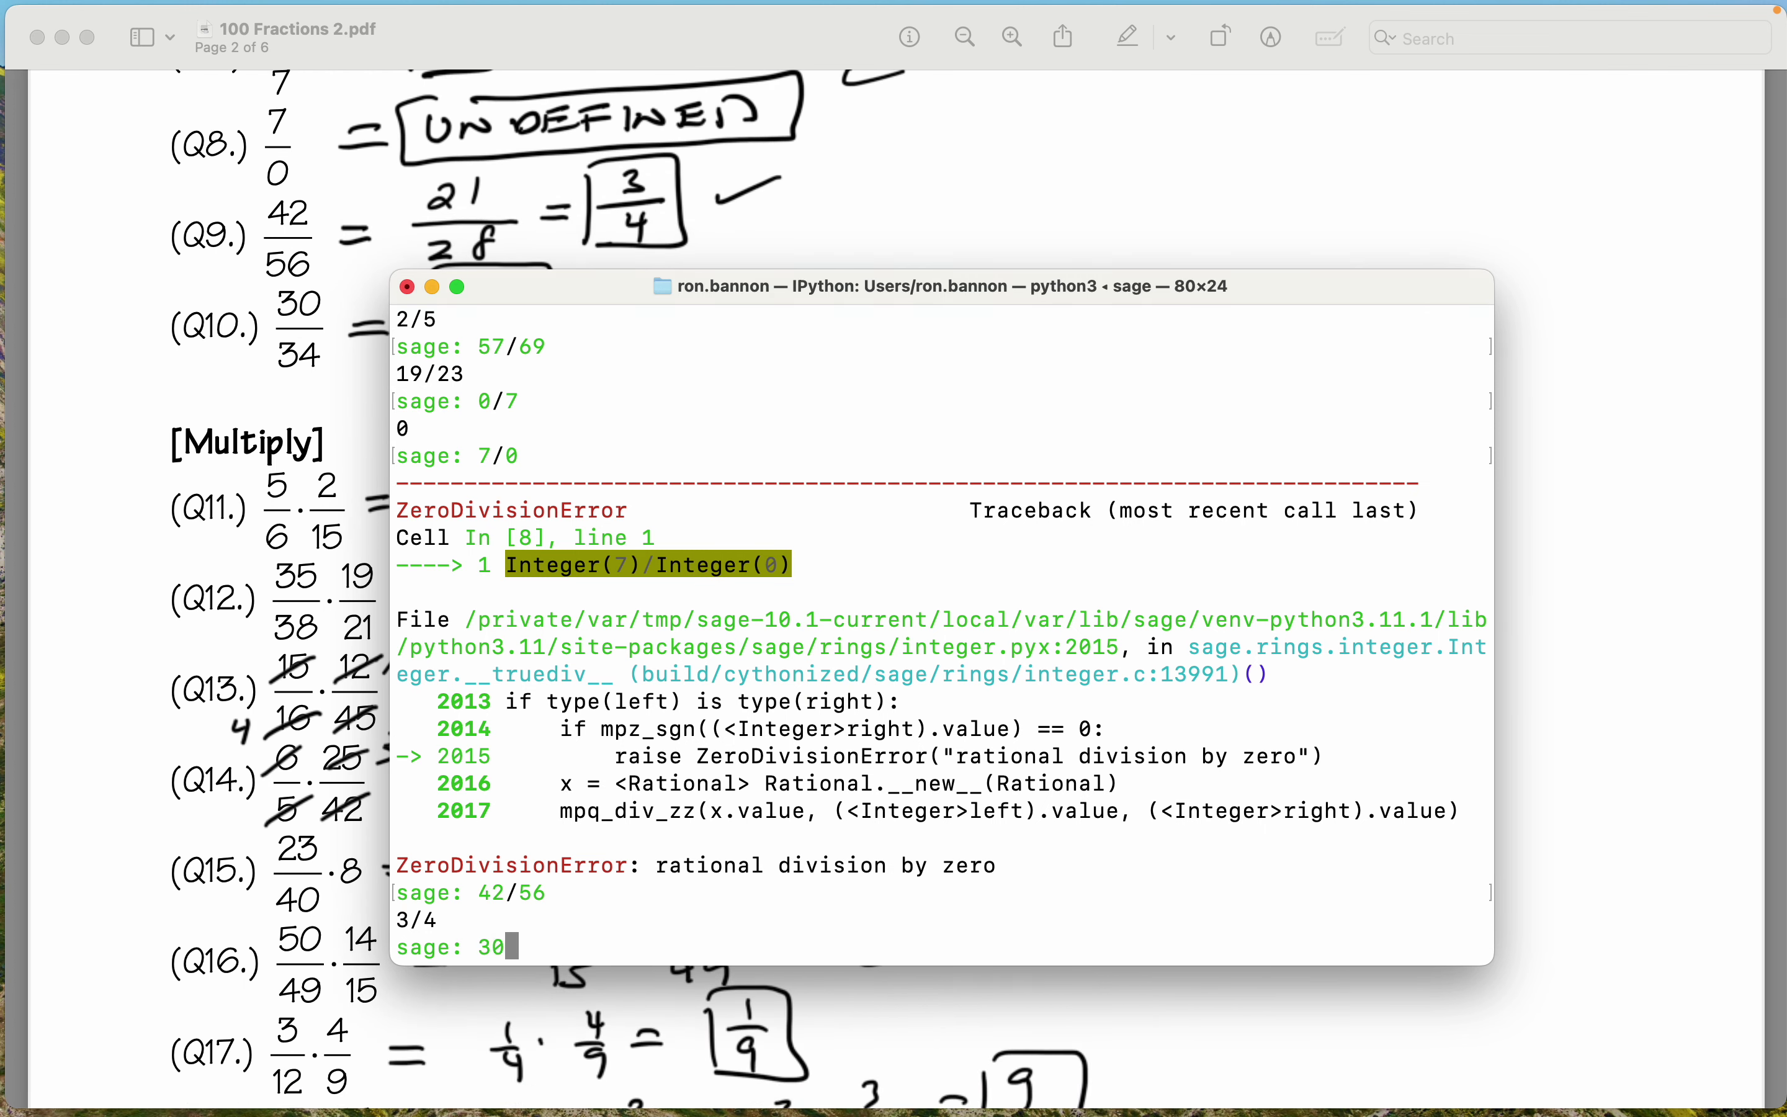
type("/34")
key("Return")
Clear the terminal screen with the clear command.
scroll(288, 345, "down", 2)
scroll(288, 345, "down", 4)
type("clear")
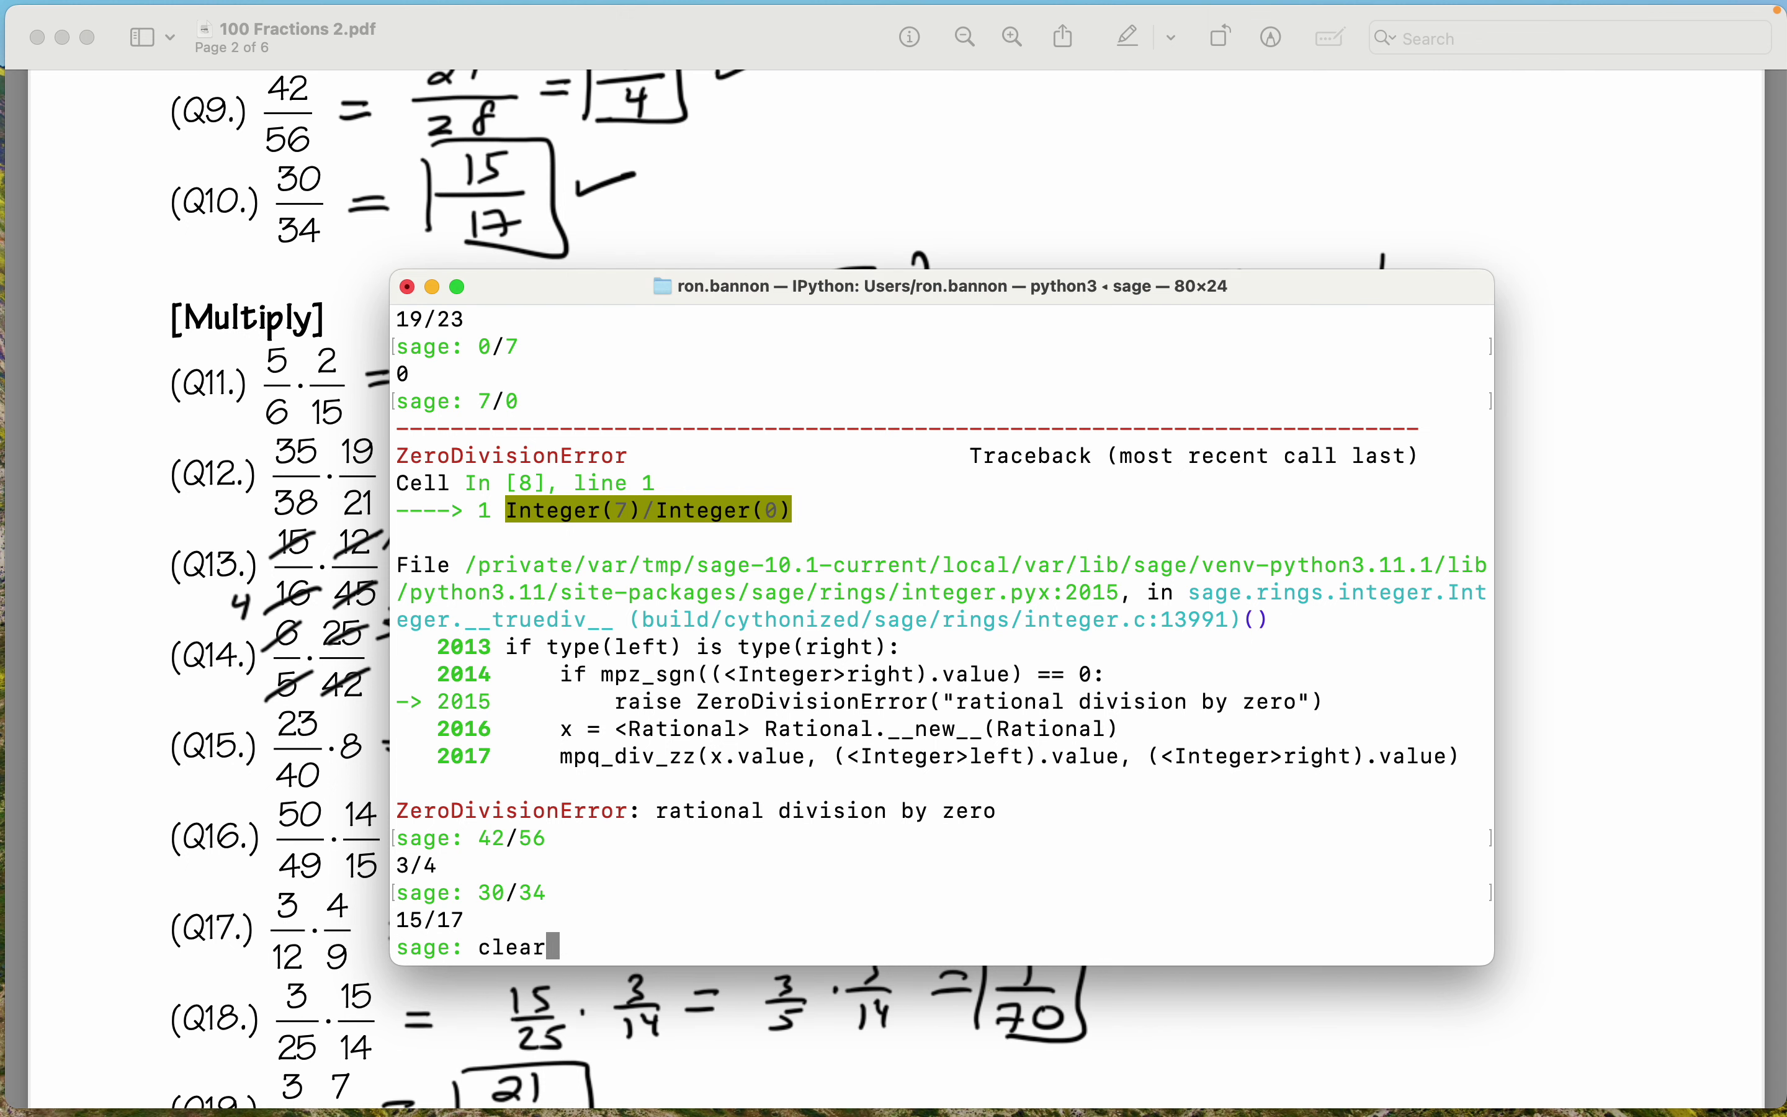
key("Return")
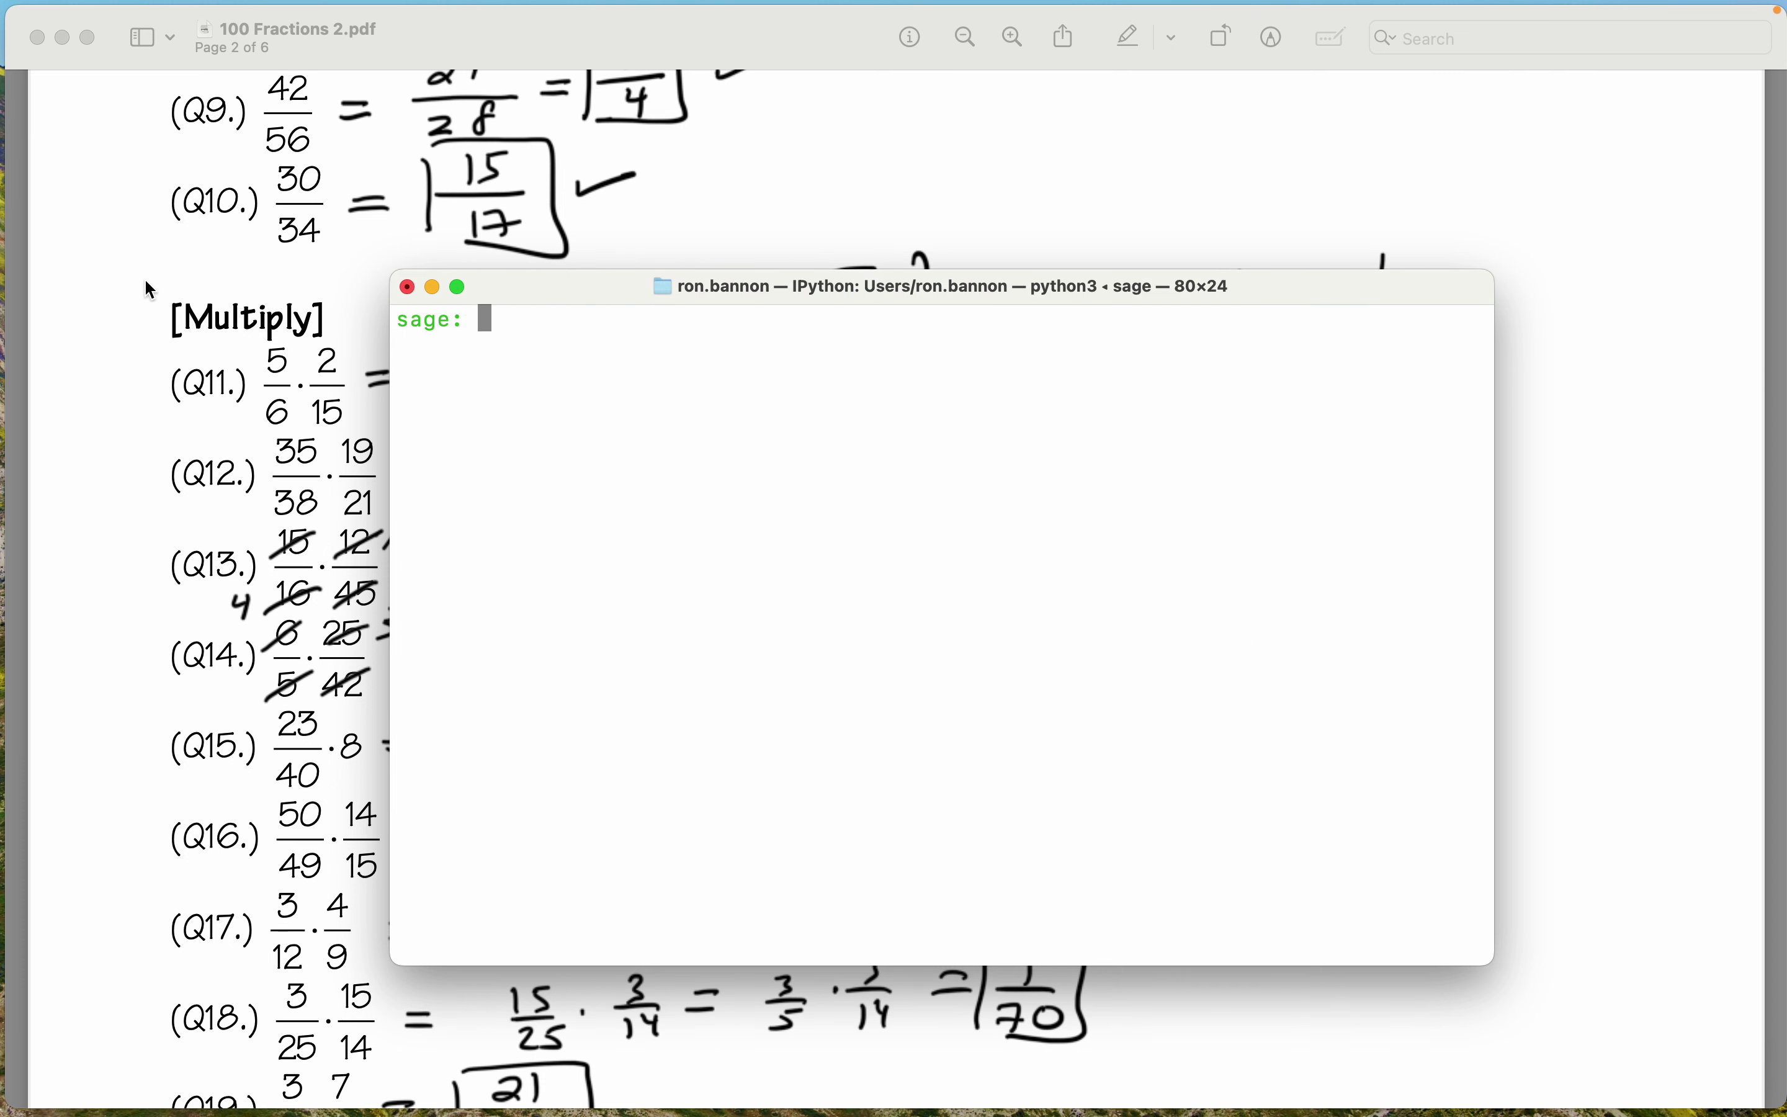
Clear the screen again and re-evaluate 30/34, getting 15/17.
type("clear")
key("Return")
type("30/34")
key("Return")
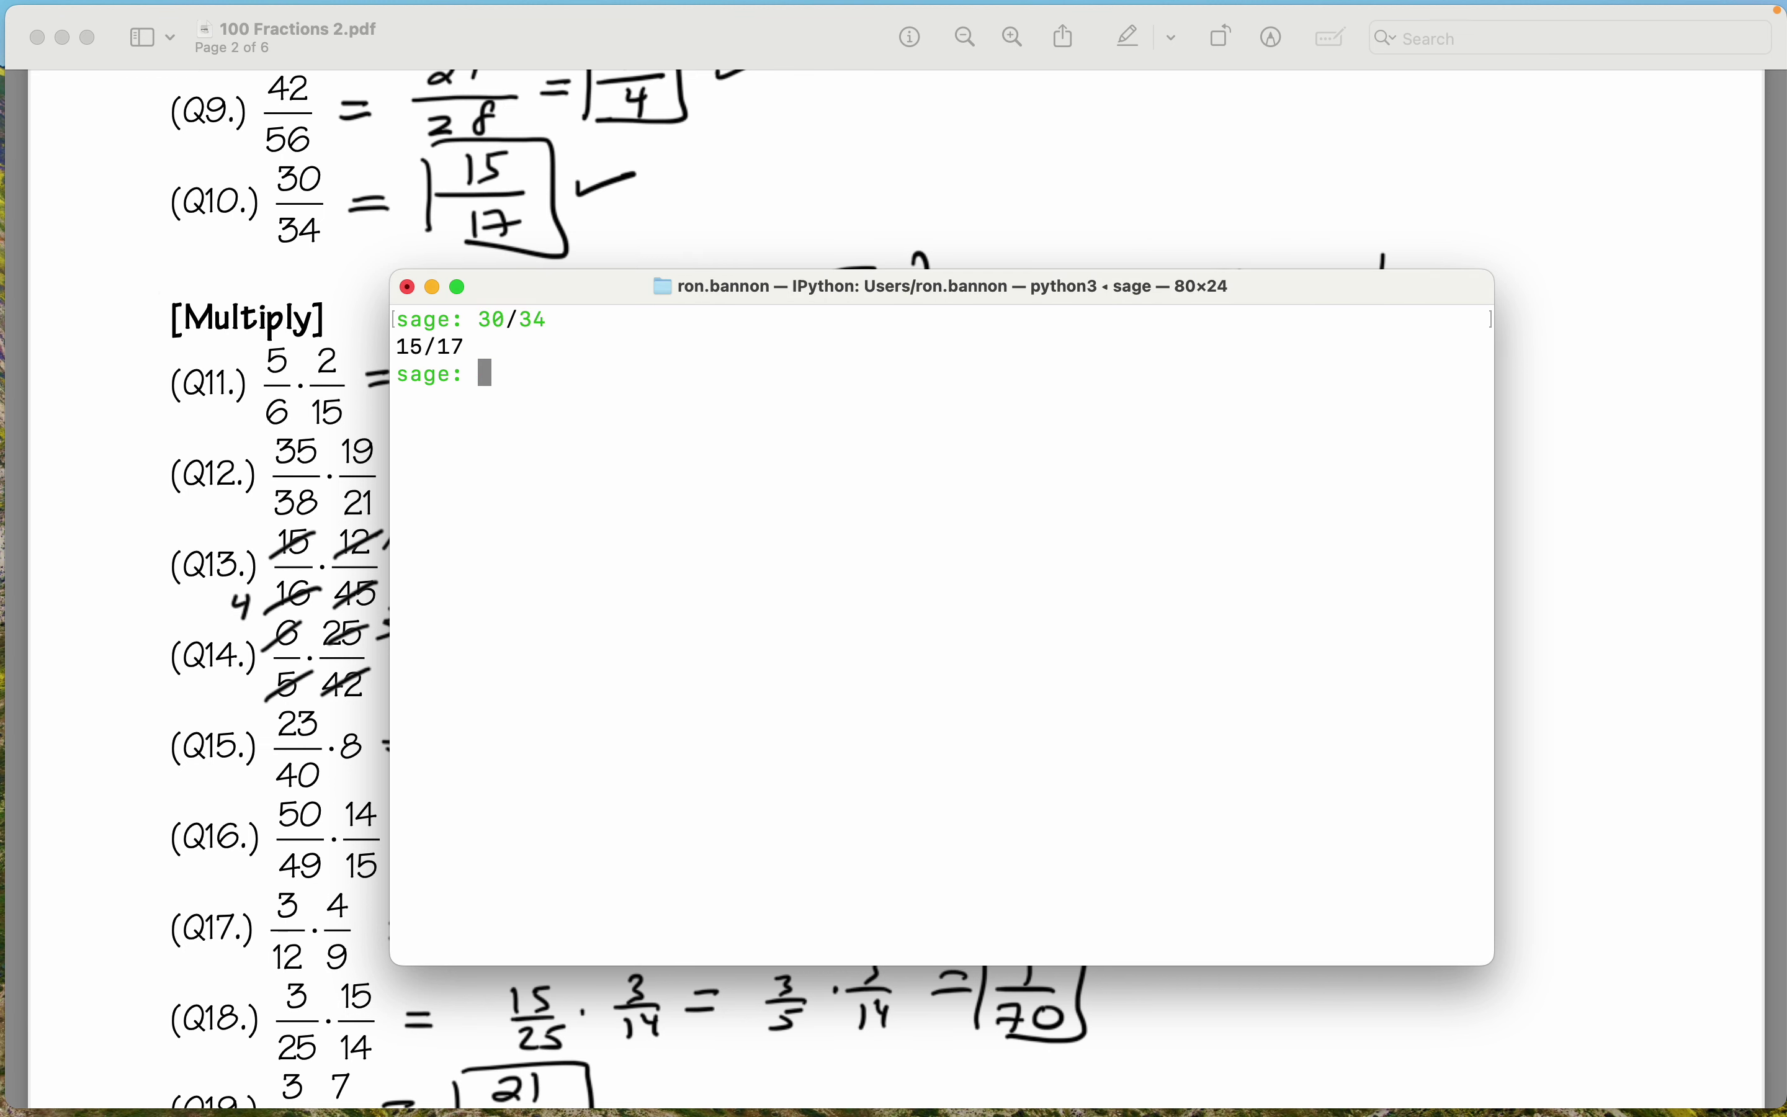
Evaluate Q11's product 5/6*2/15, confirming the answer 1/9.
scroll(232, 320, "down", 3)
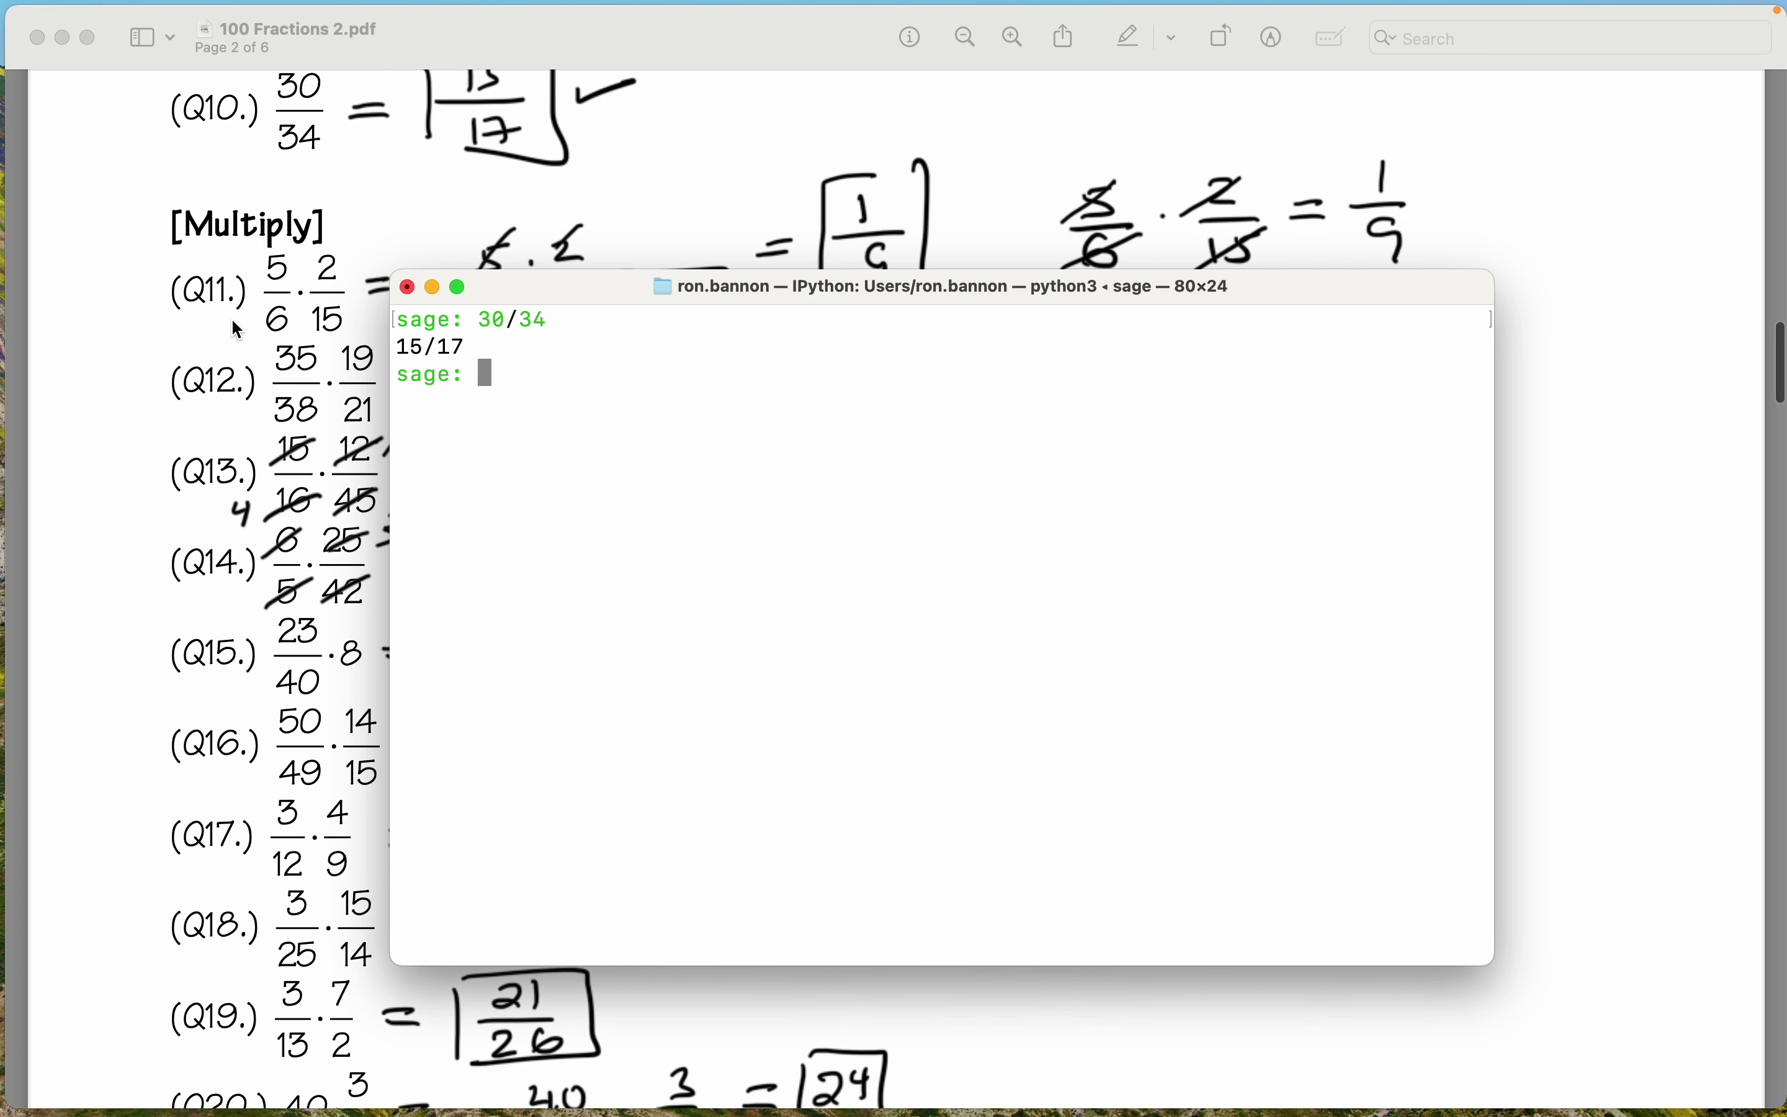
scroll(237, 330, "up", 1)
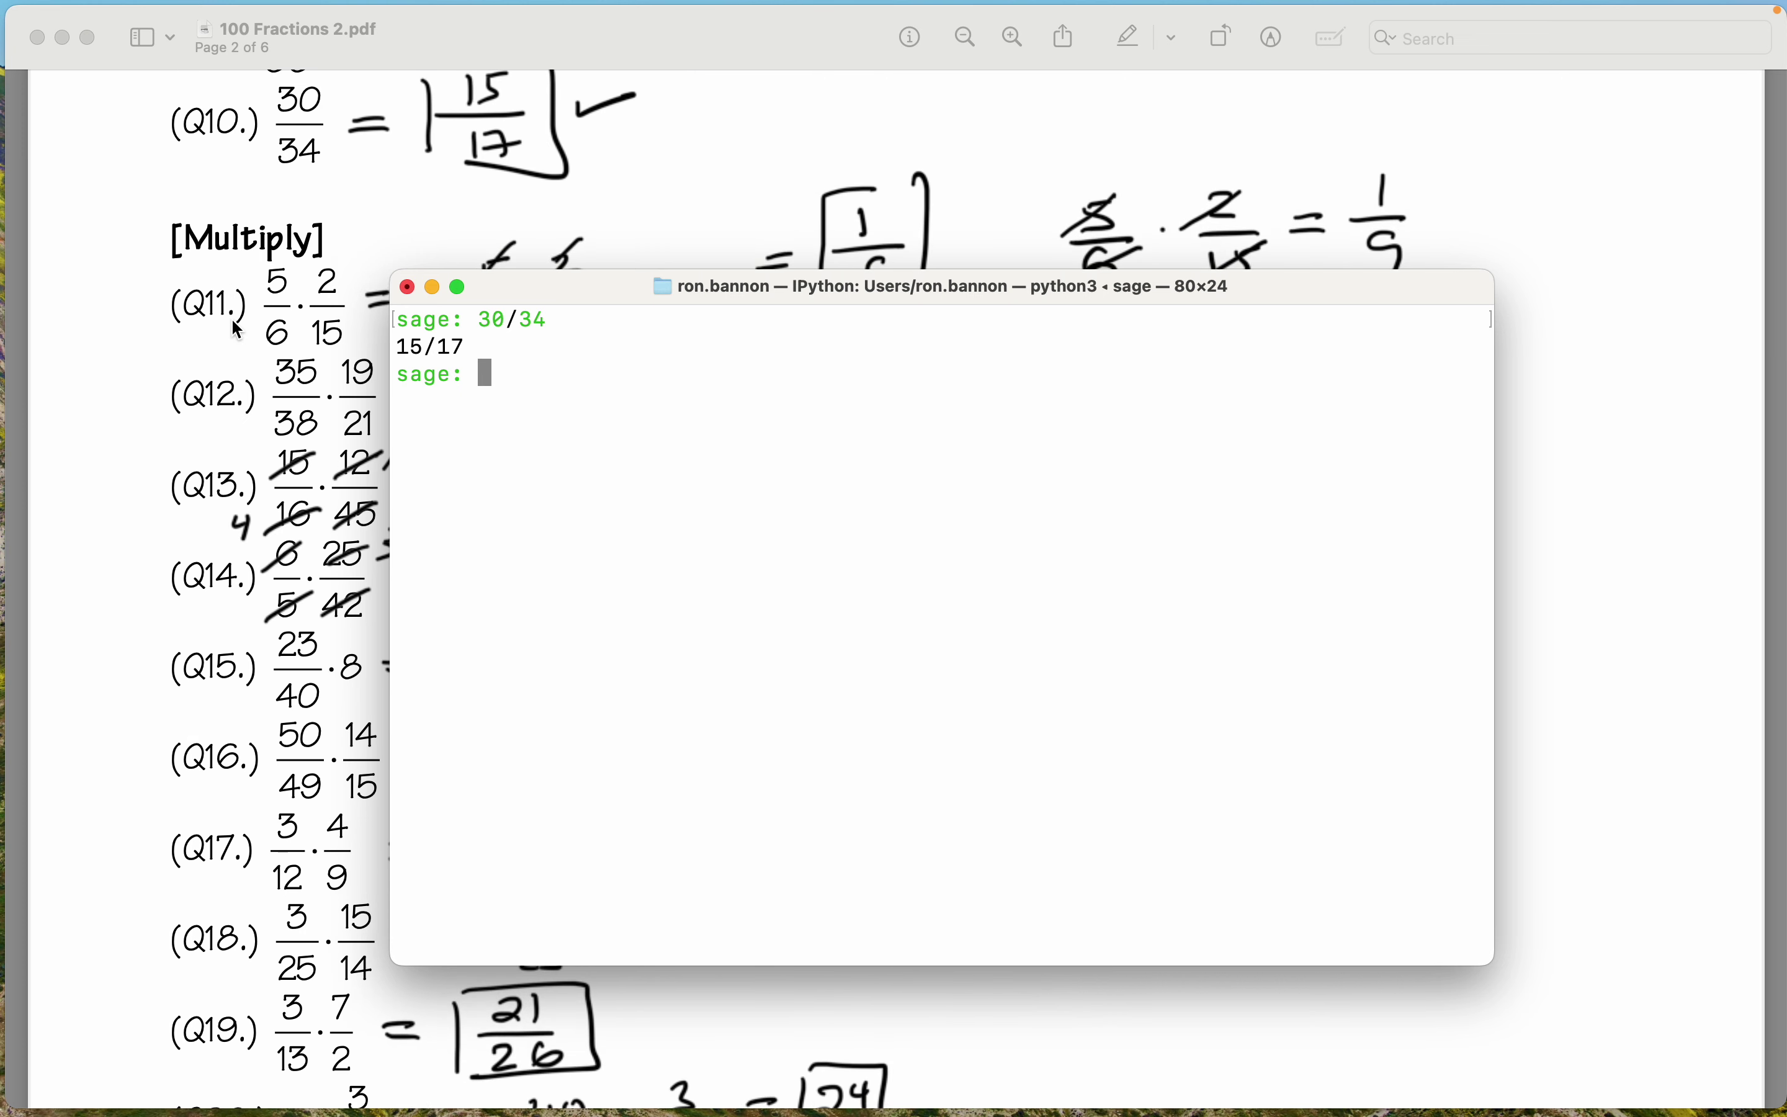
type("57/69")
key("ctrl+k")
type("/6*2/15")
key("Return")
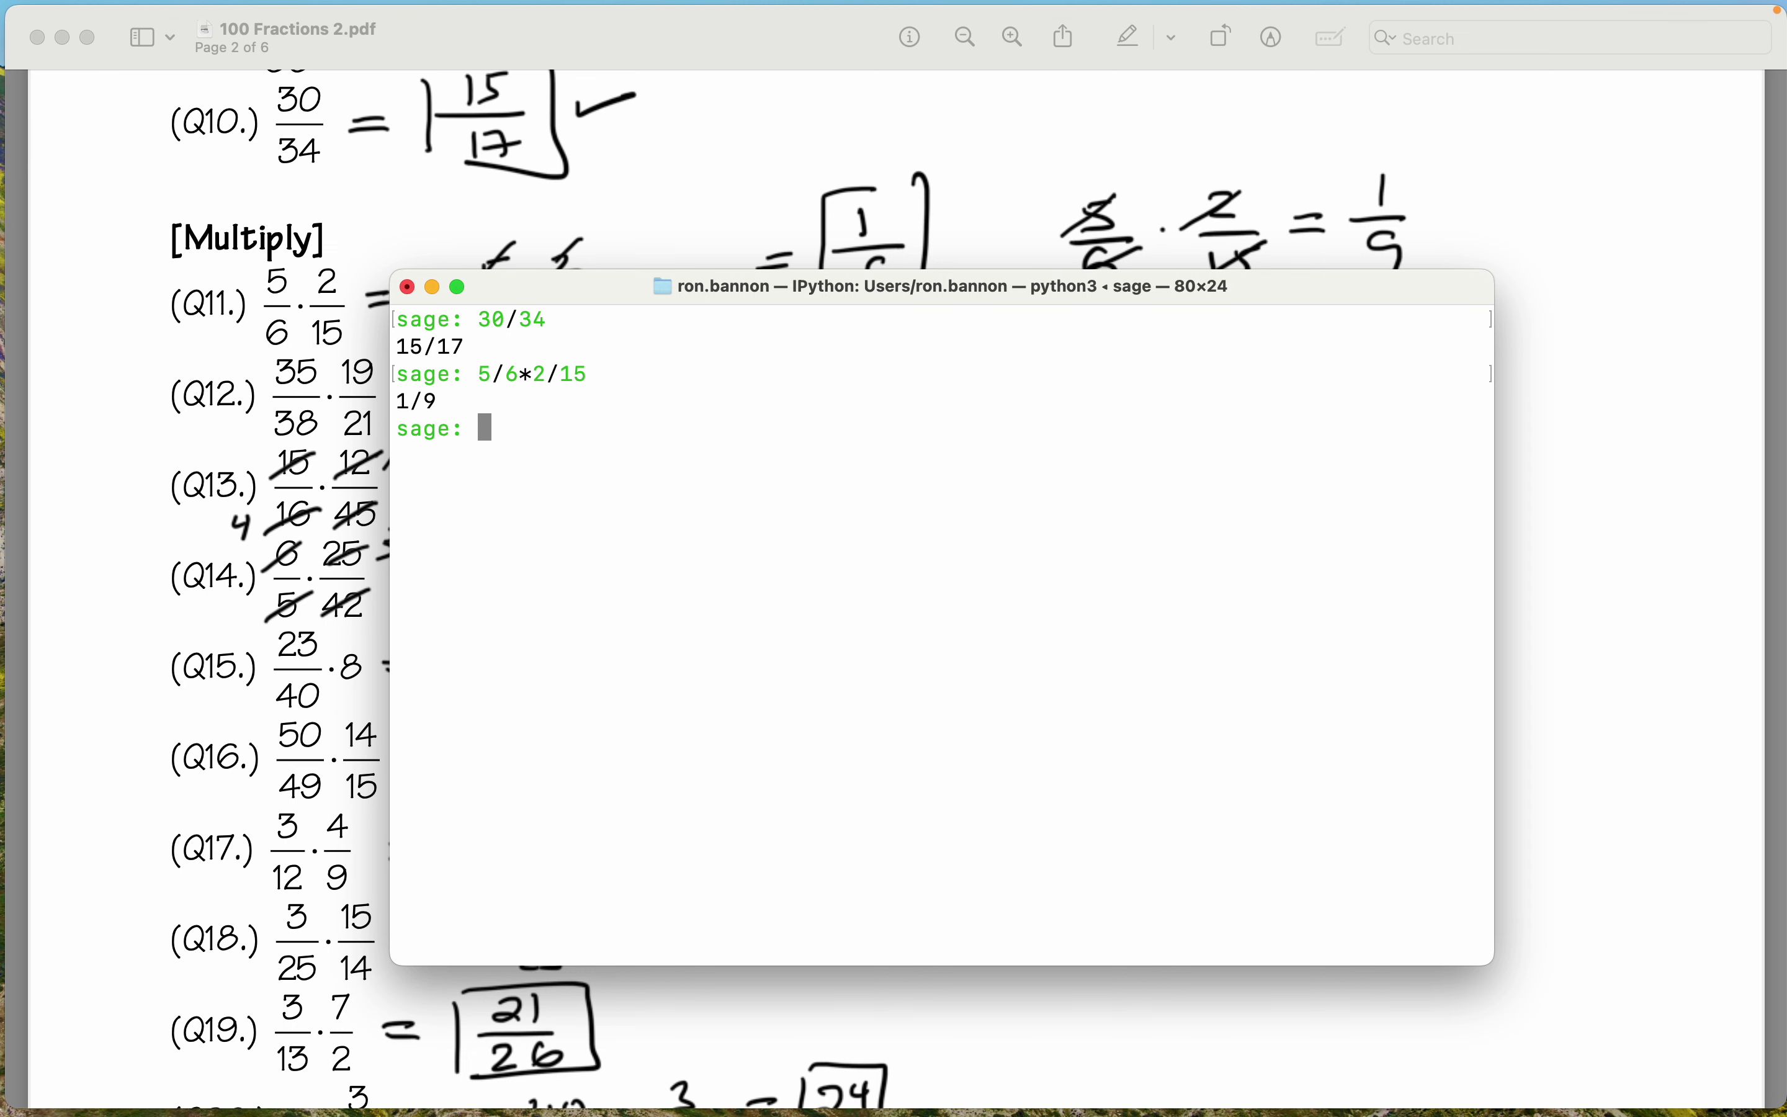
scroll(194, 345, "down", 3)
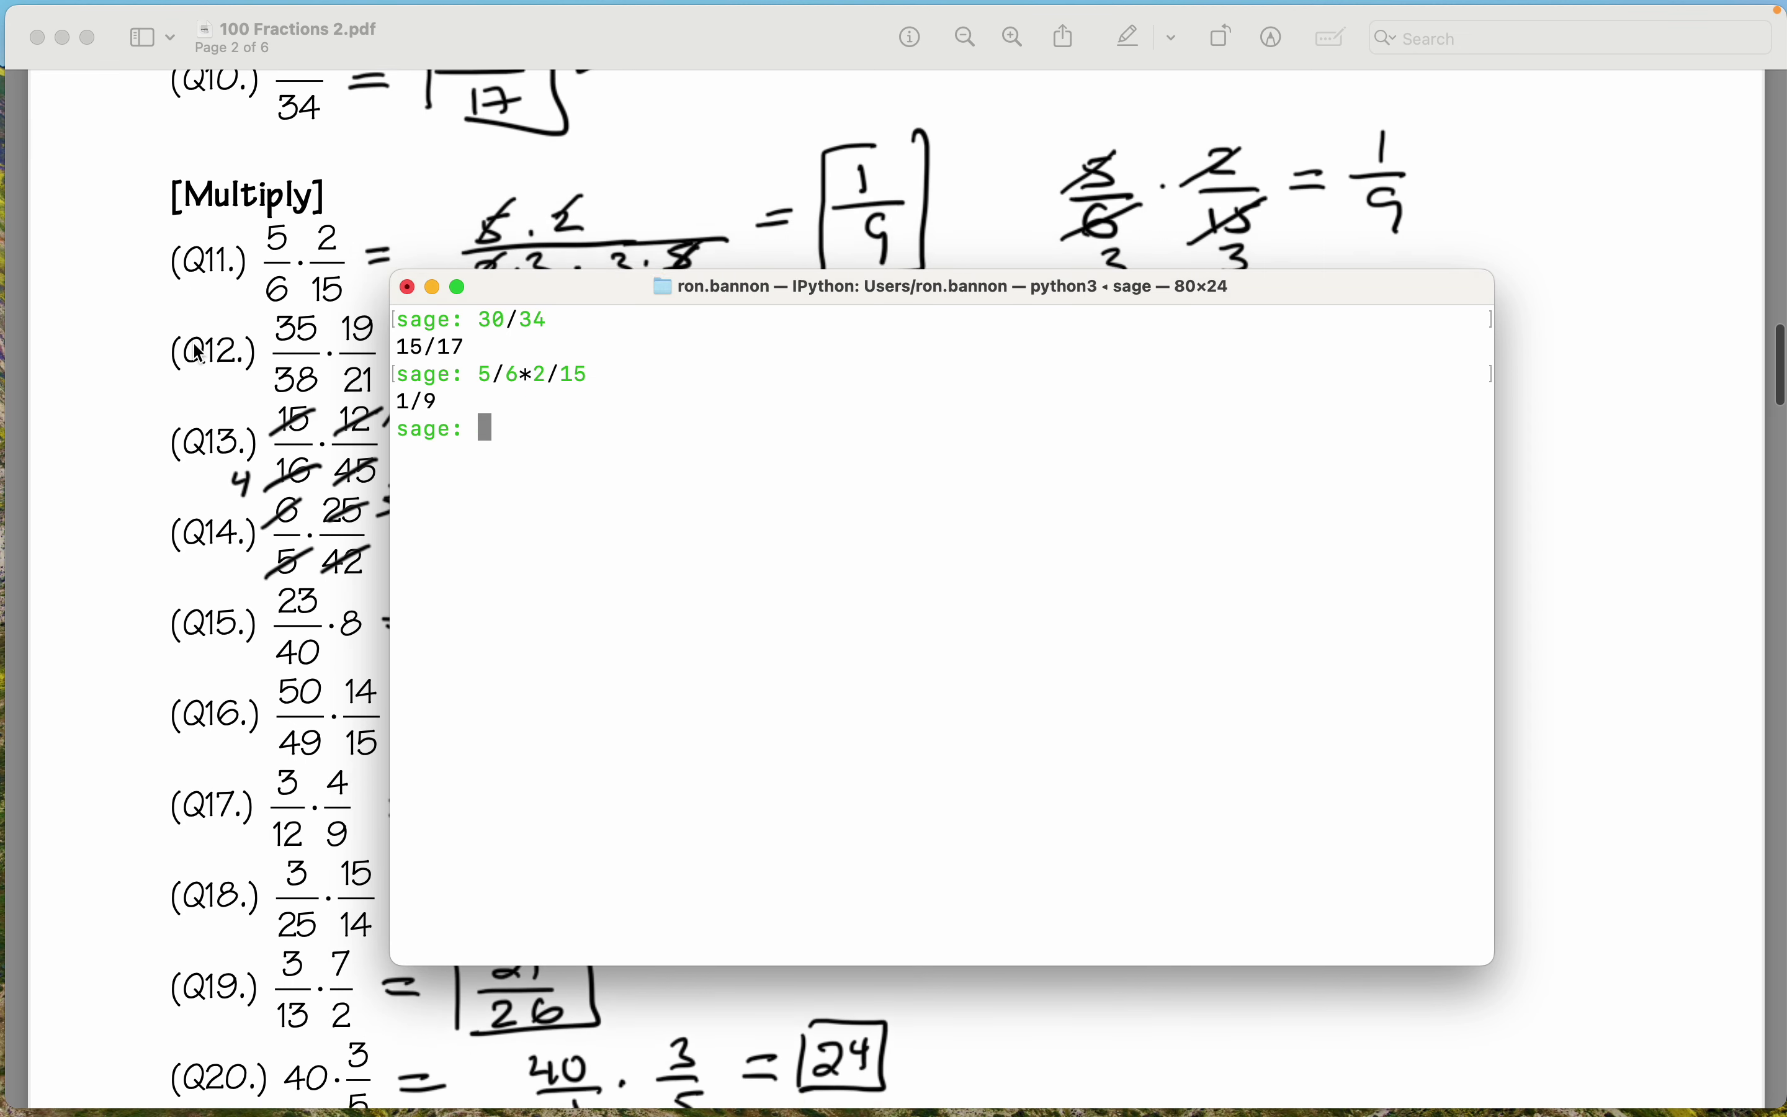
Evaluate 35/38*19/21, 15/16*12/45 and 6/5*25/42, getting 5/6, 1/4 and 5/7.
type("35")
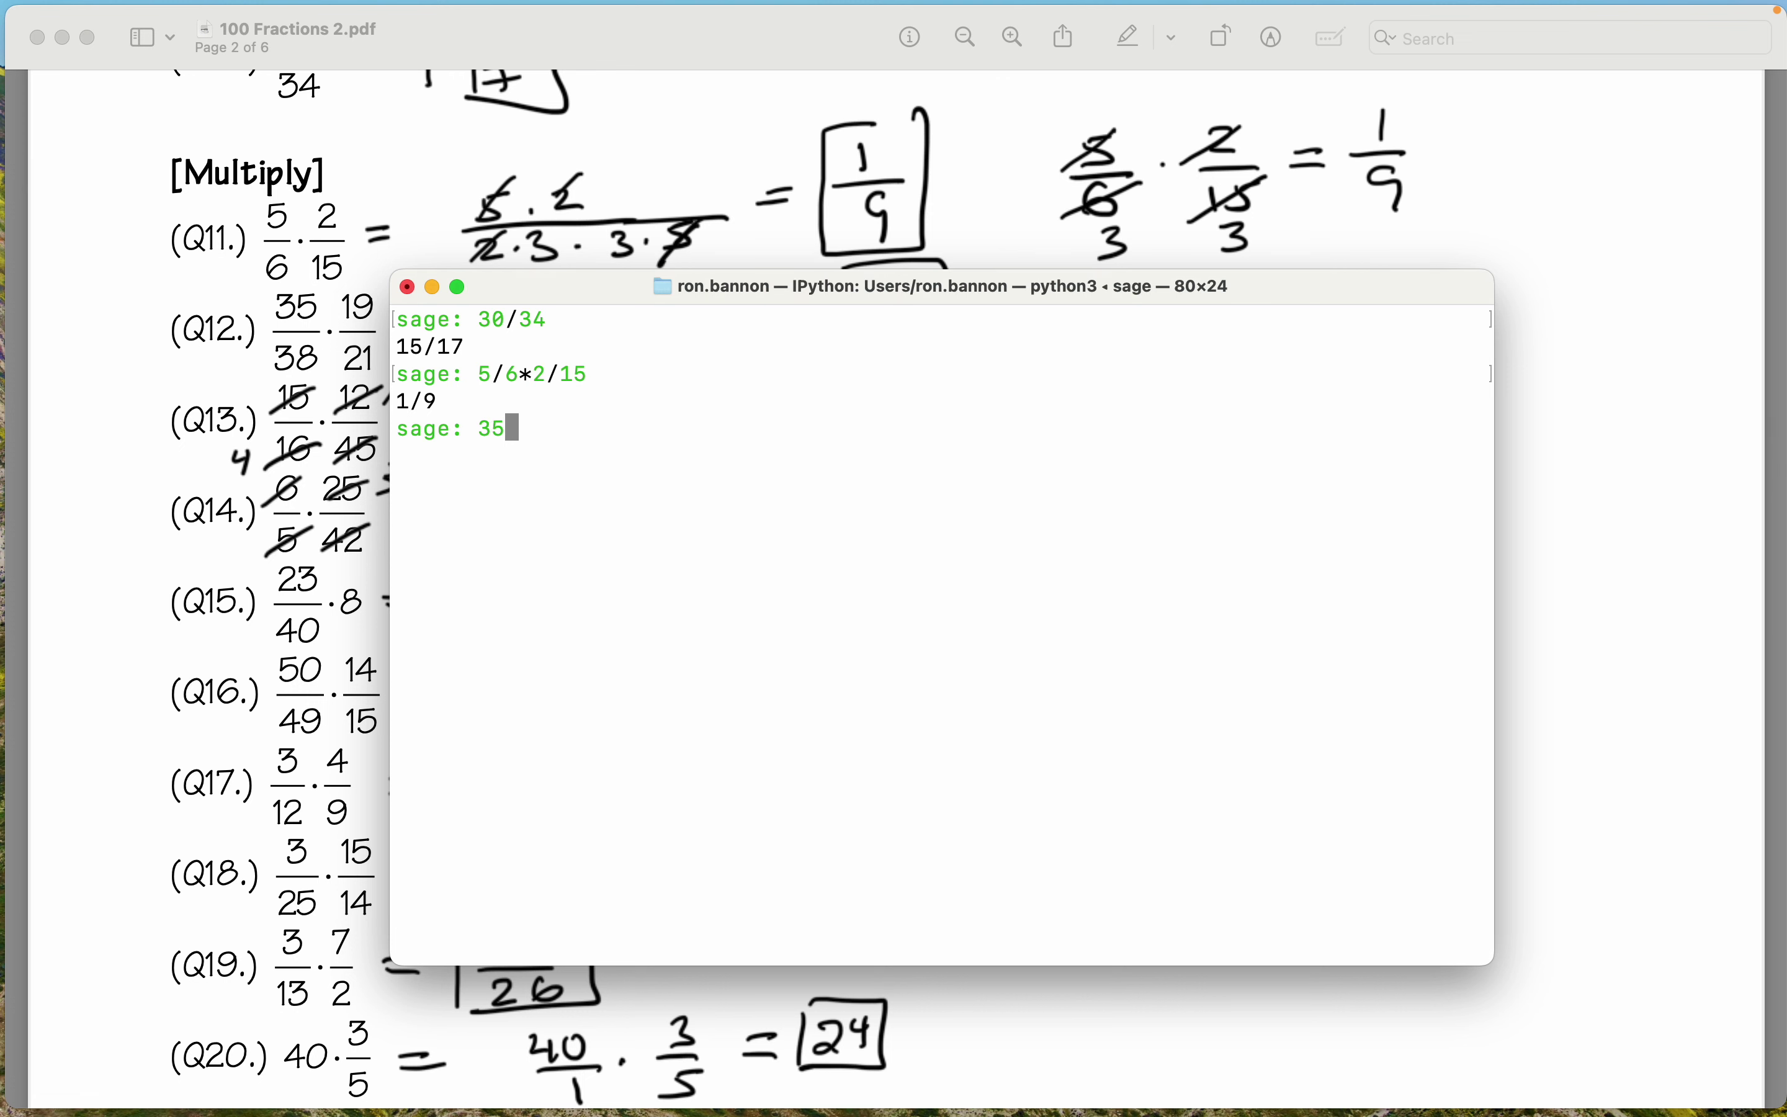
type("/38*19/21")
key("Return")
scroll(273, 591, "down", 3)
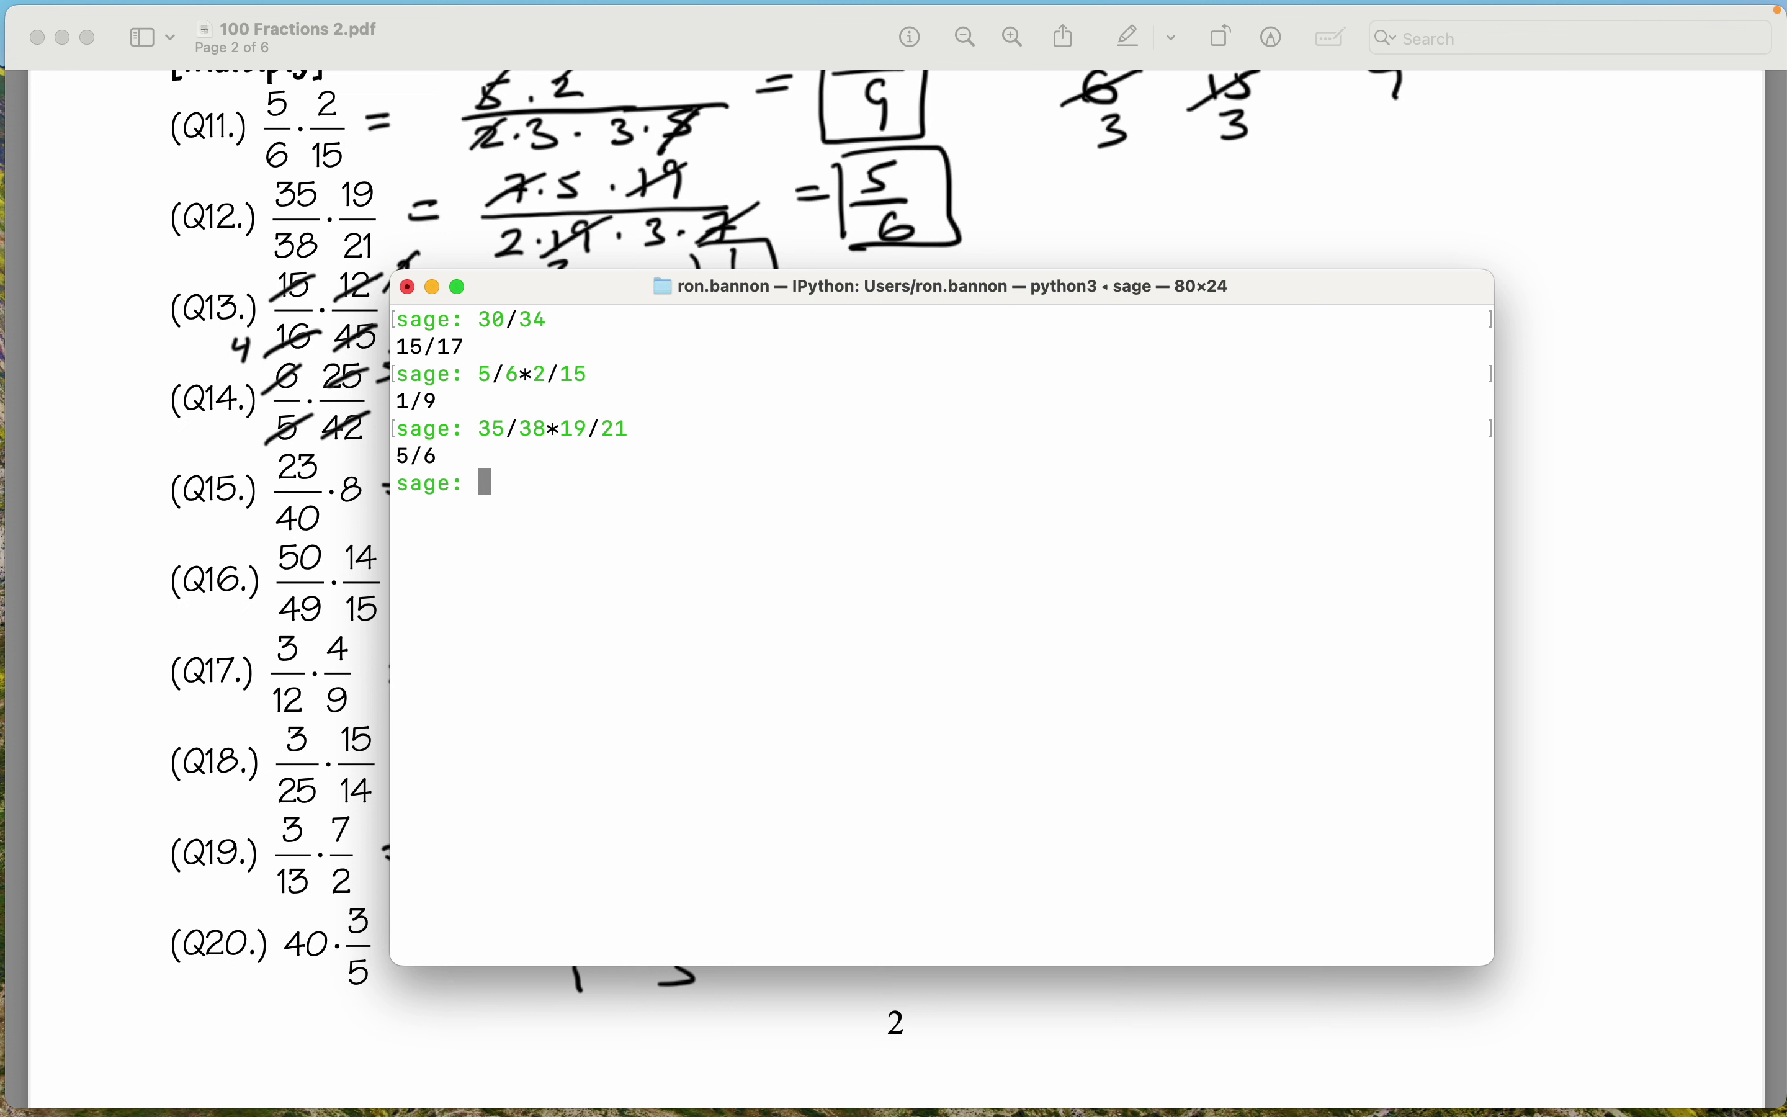
type("15/16*12/45")
key("Return")
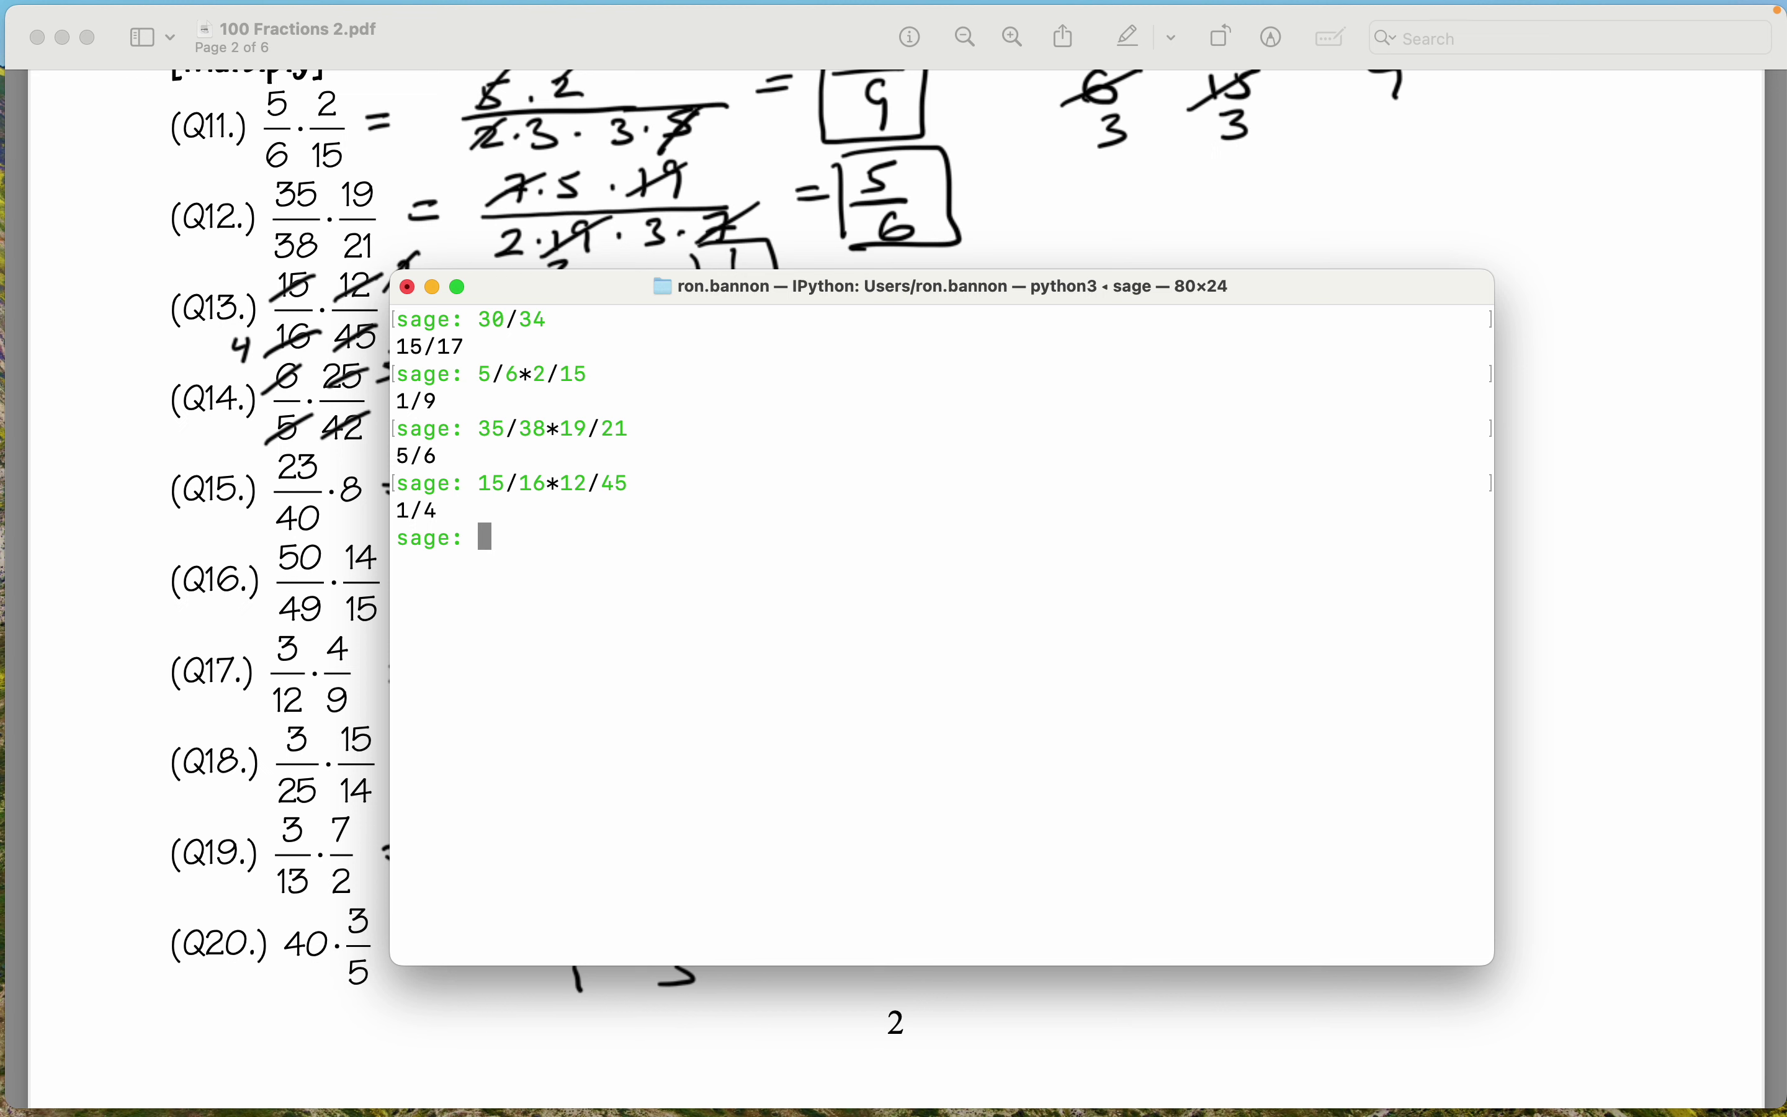
scroll(222, 517, "down", 2)
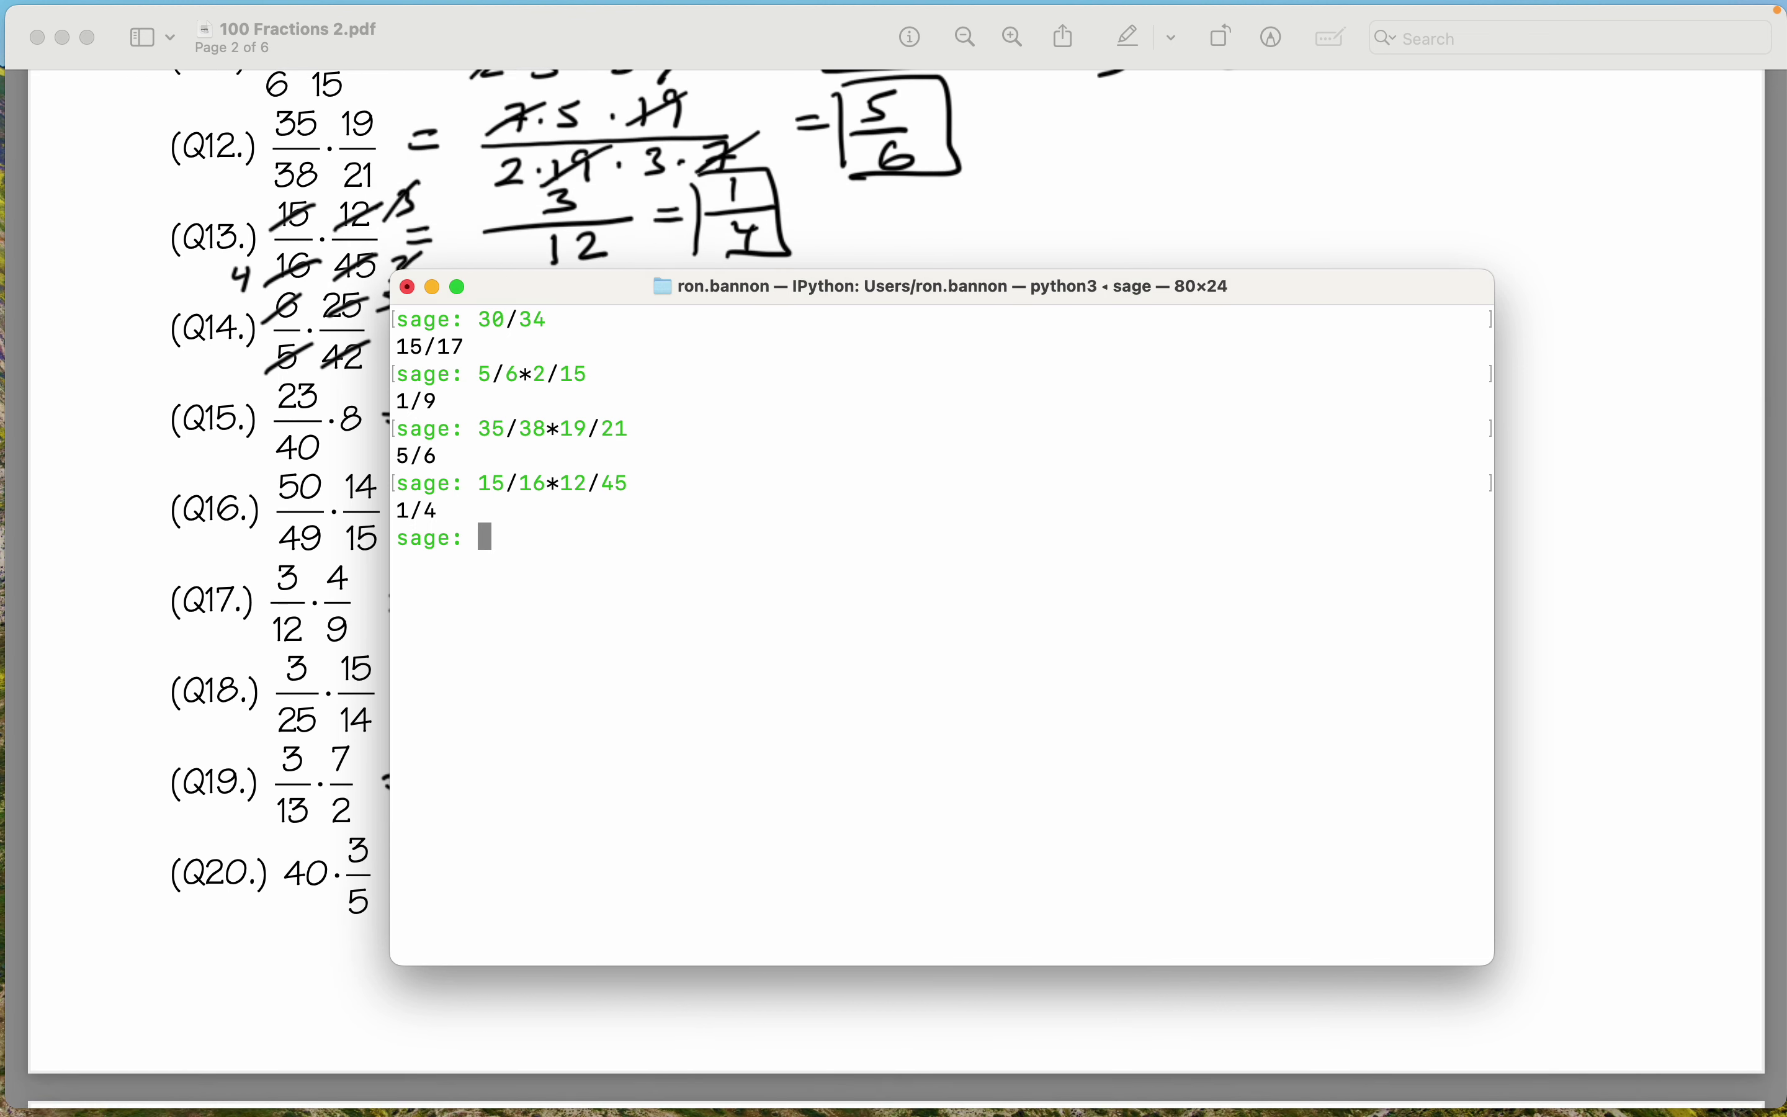
type("6/5*25/42")
key("Return")
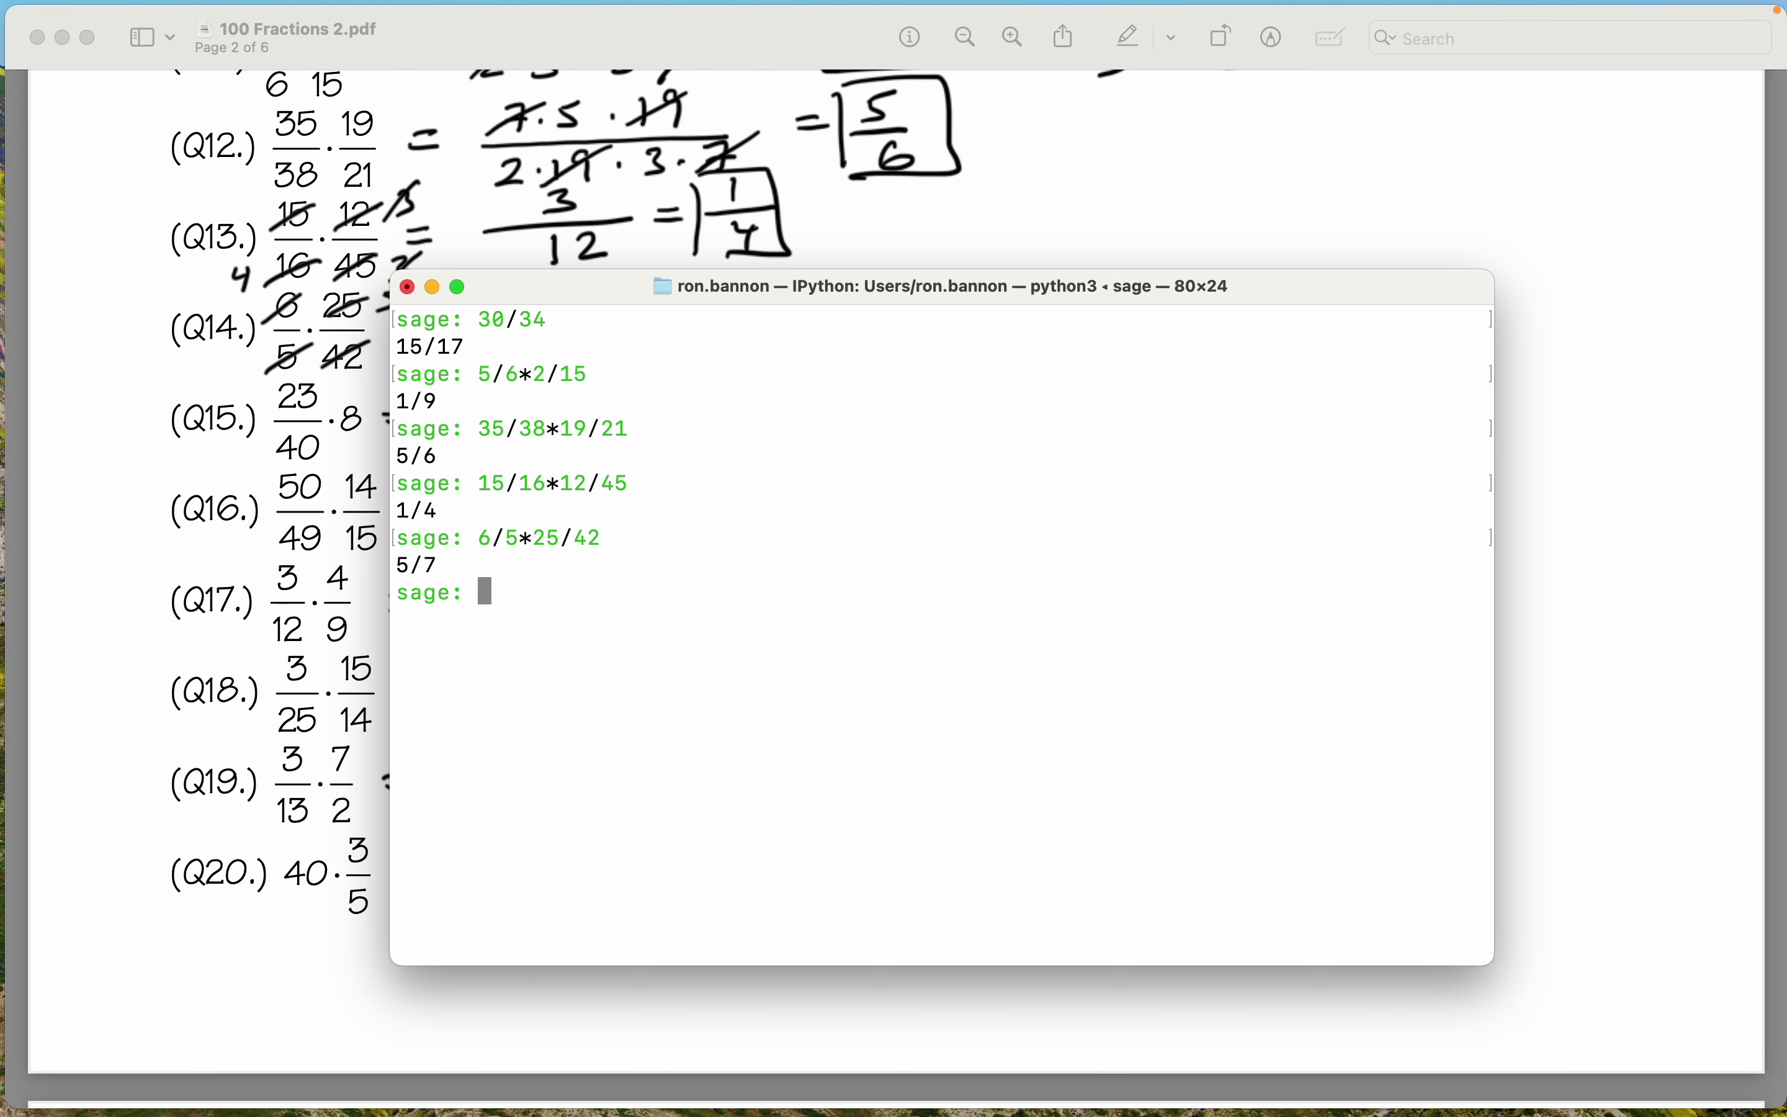
Evaluate 23/40*8 and 50/49*14/15, getting 23/5 and 20/21 for Q15–Q16.
scroll(194, 353, "down", 5)
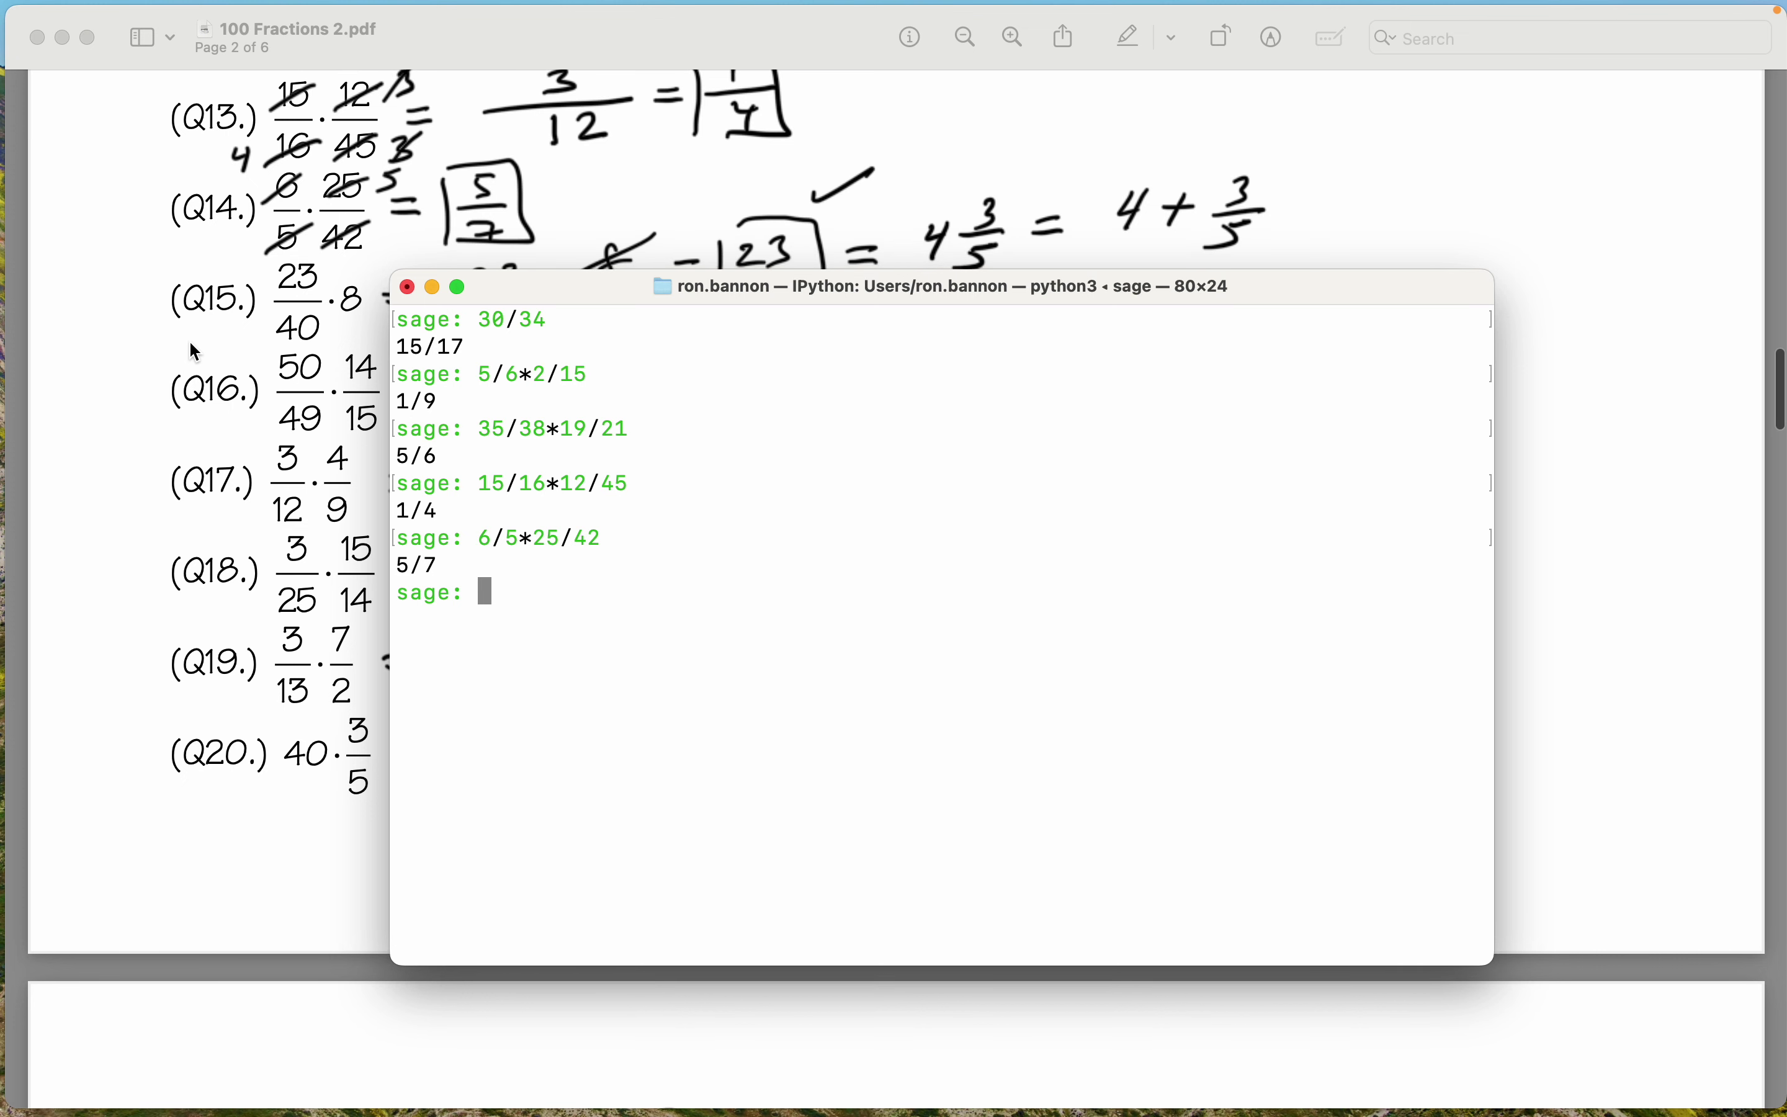
type("23/40")
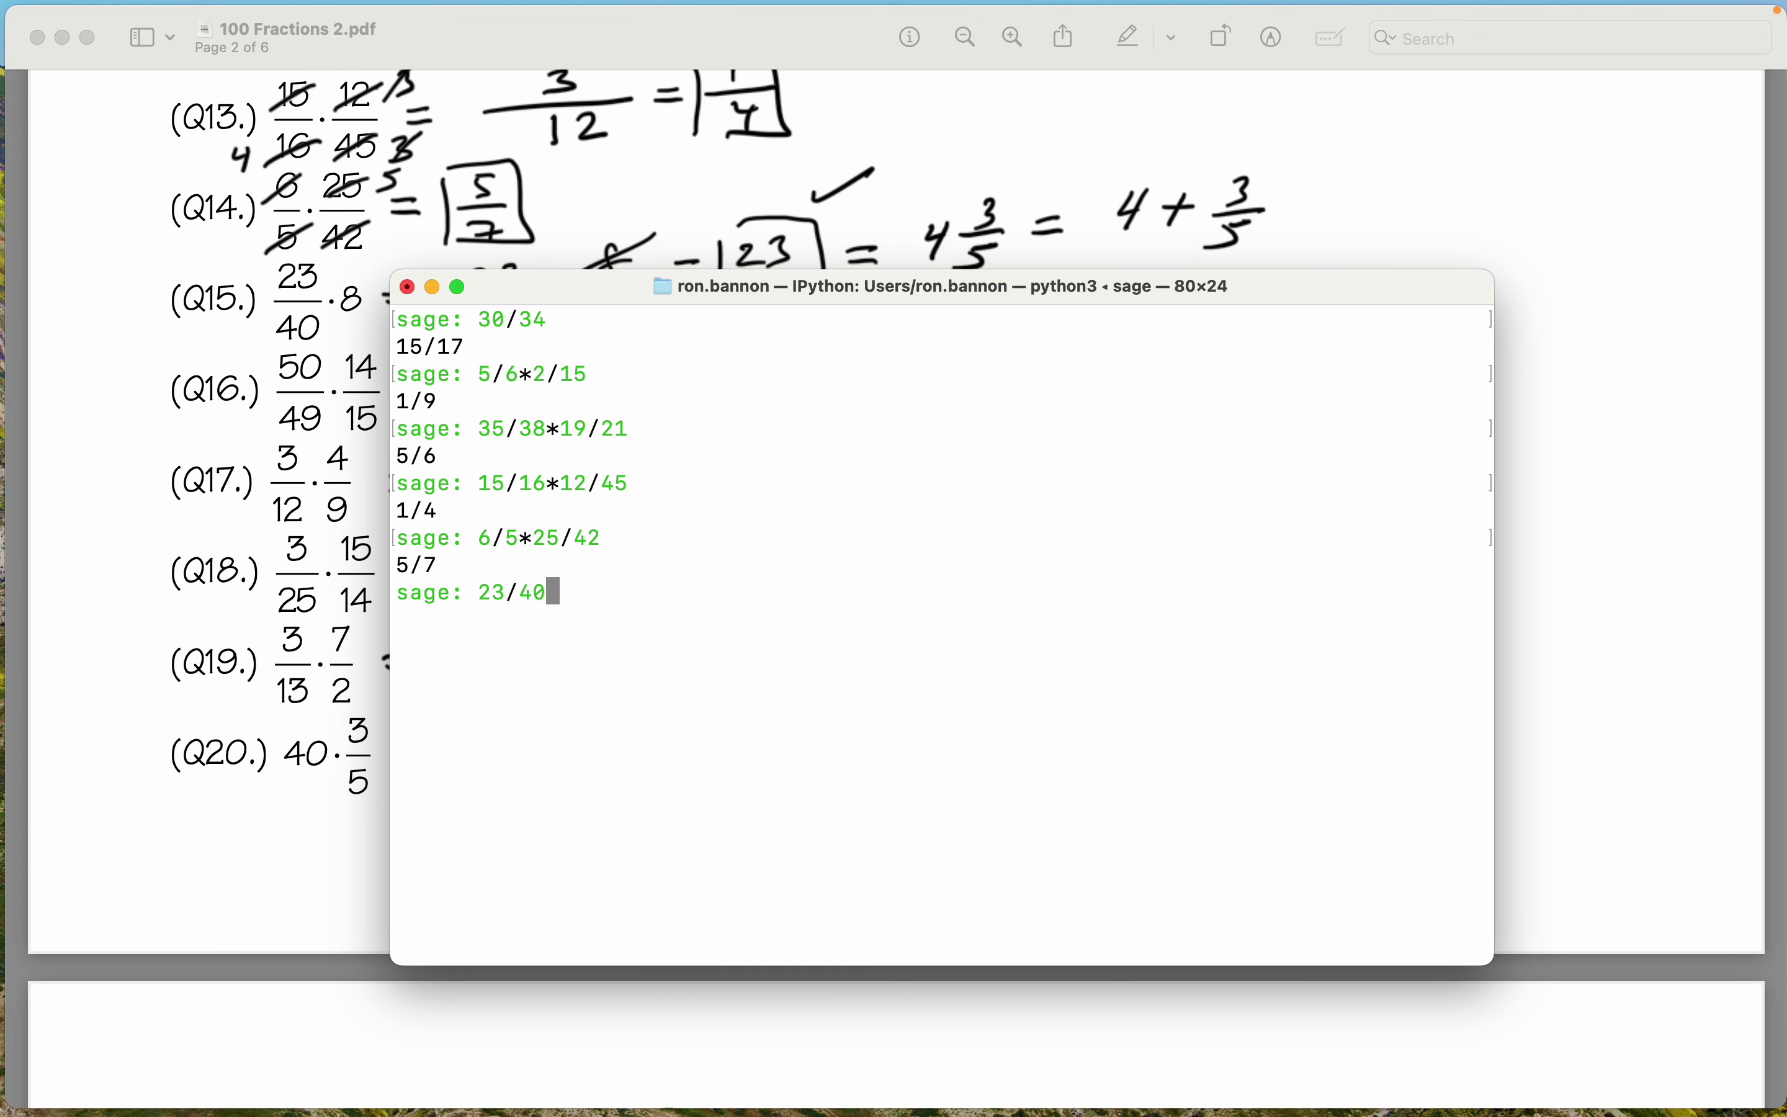
type("*8")
key("Return")
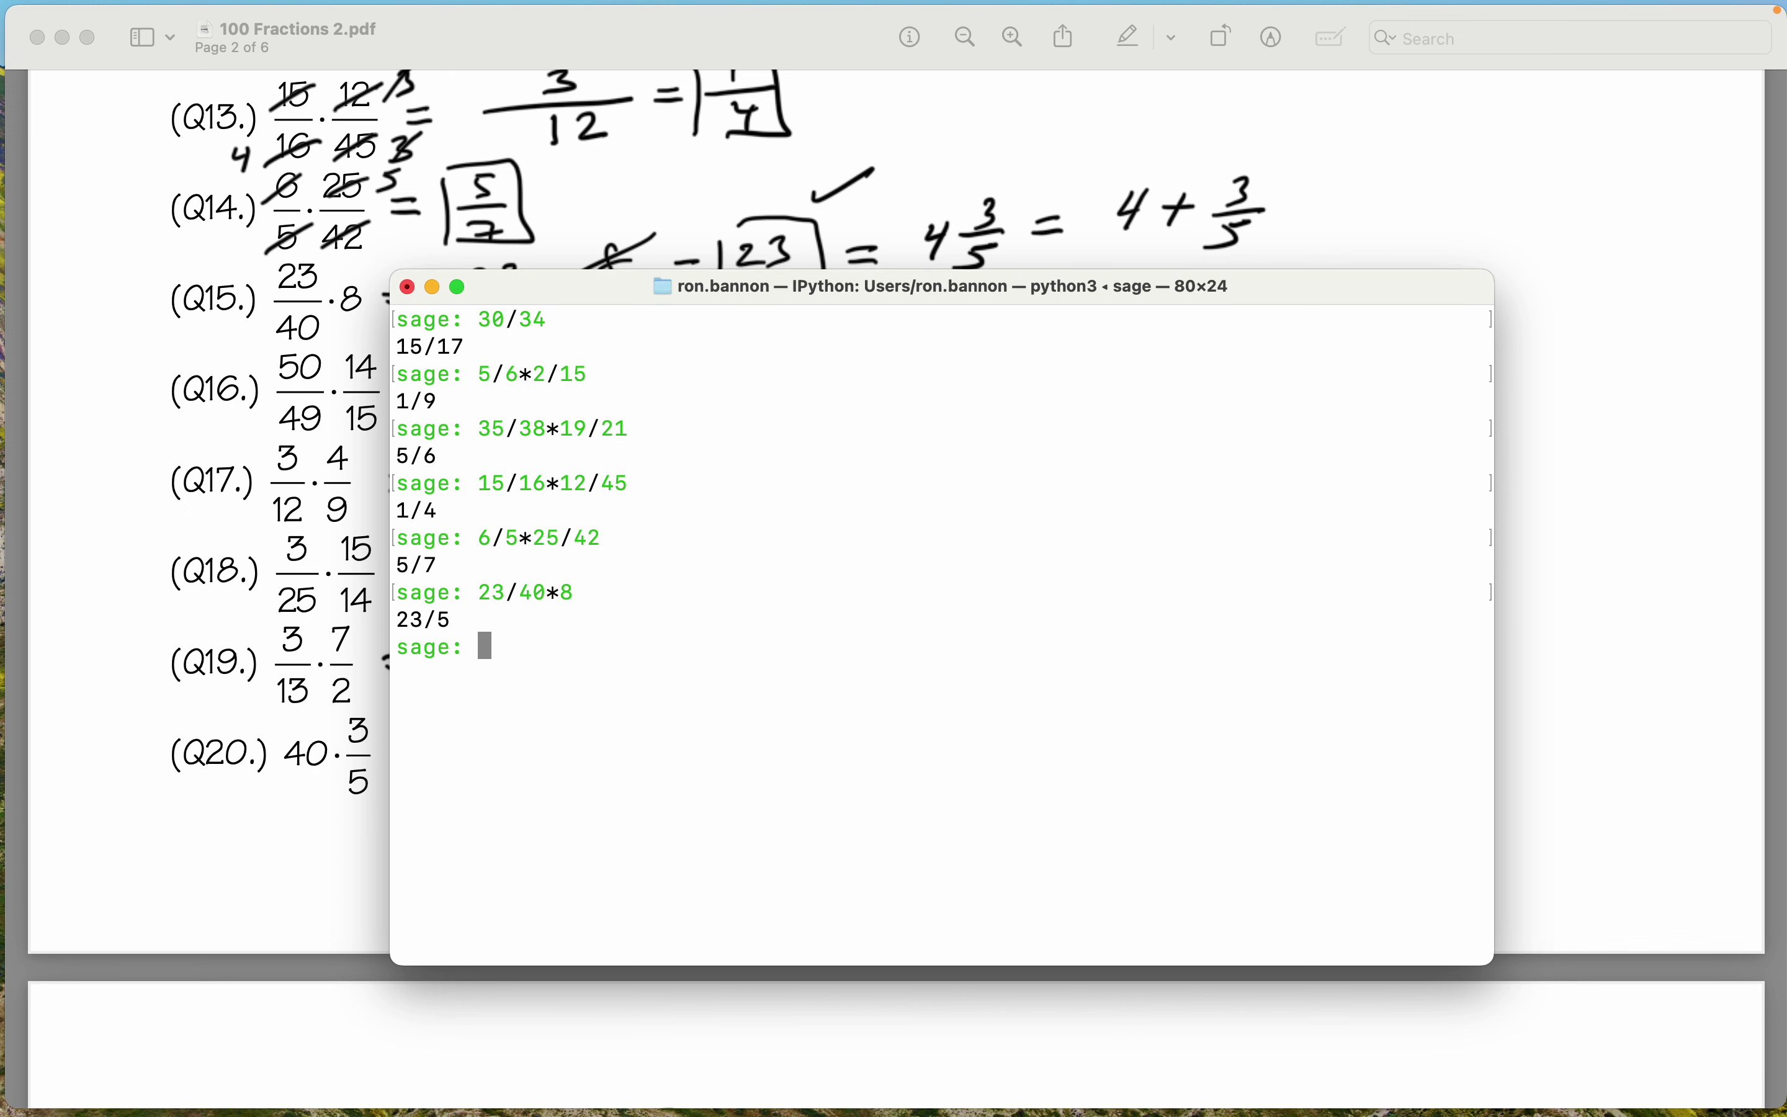
scroll(206, 517, "down", 2)
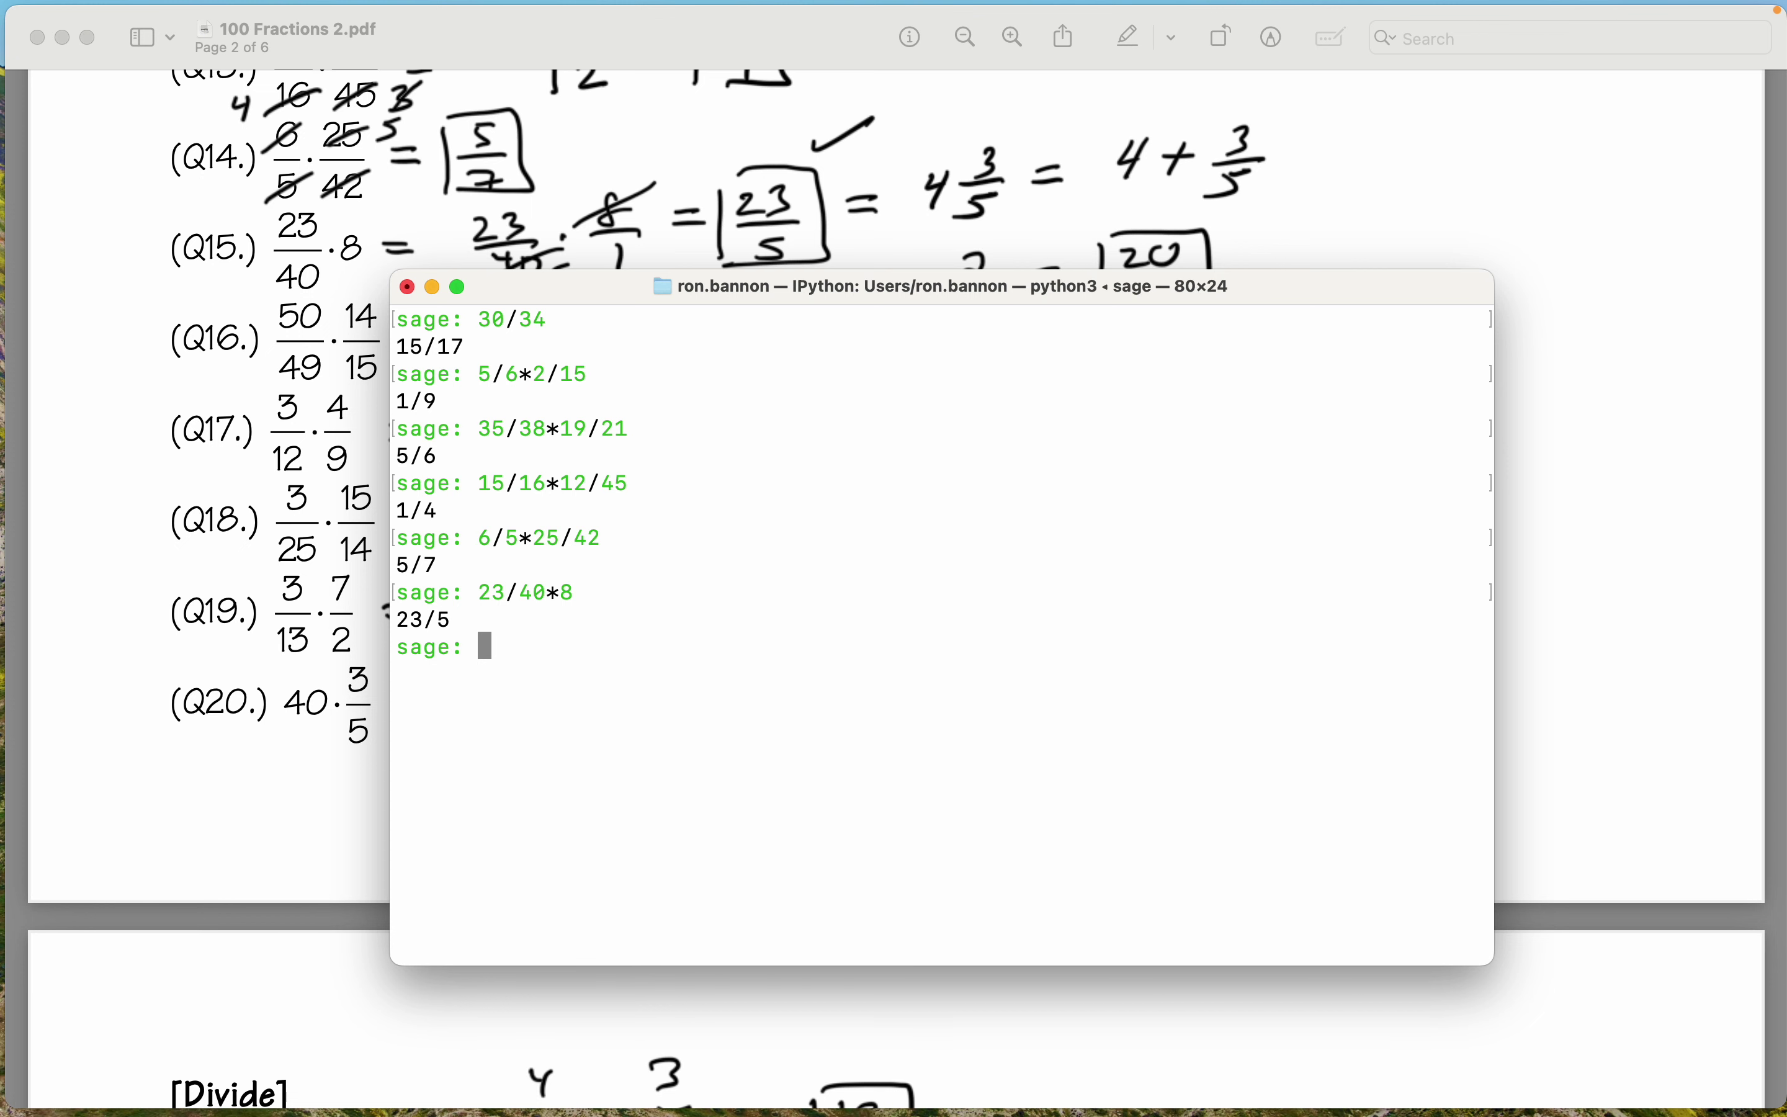
type("50/49*")
type("14/15")
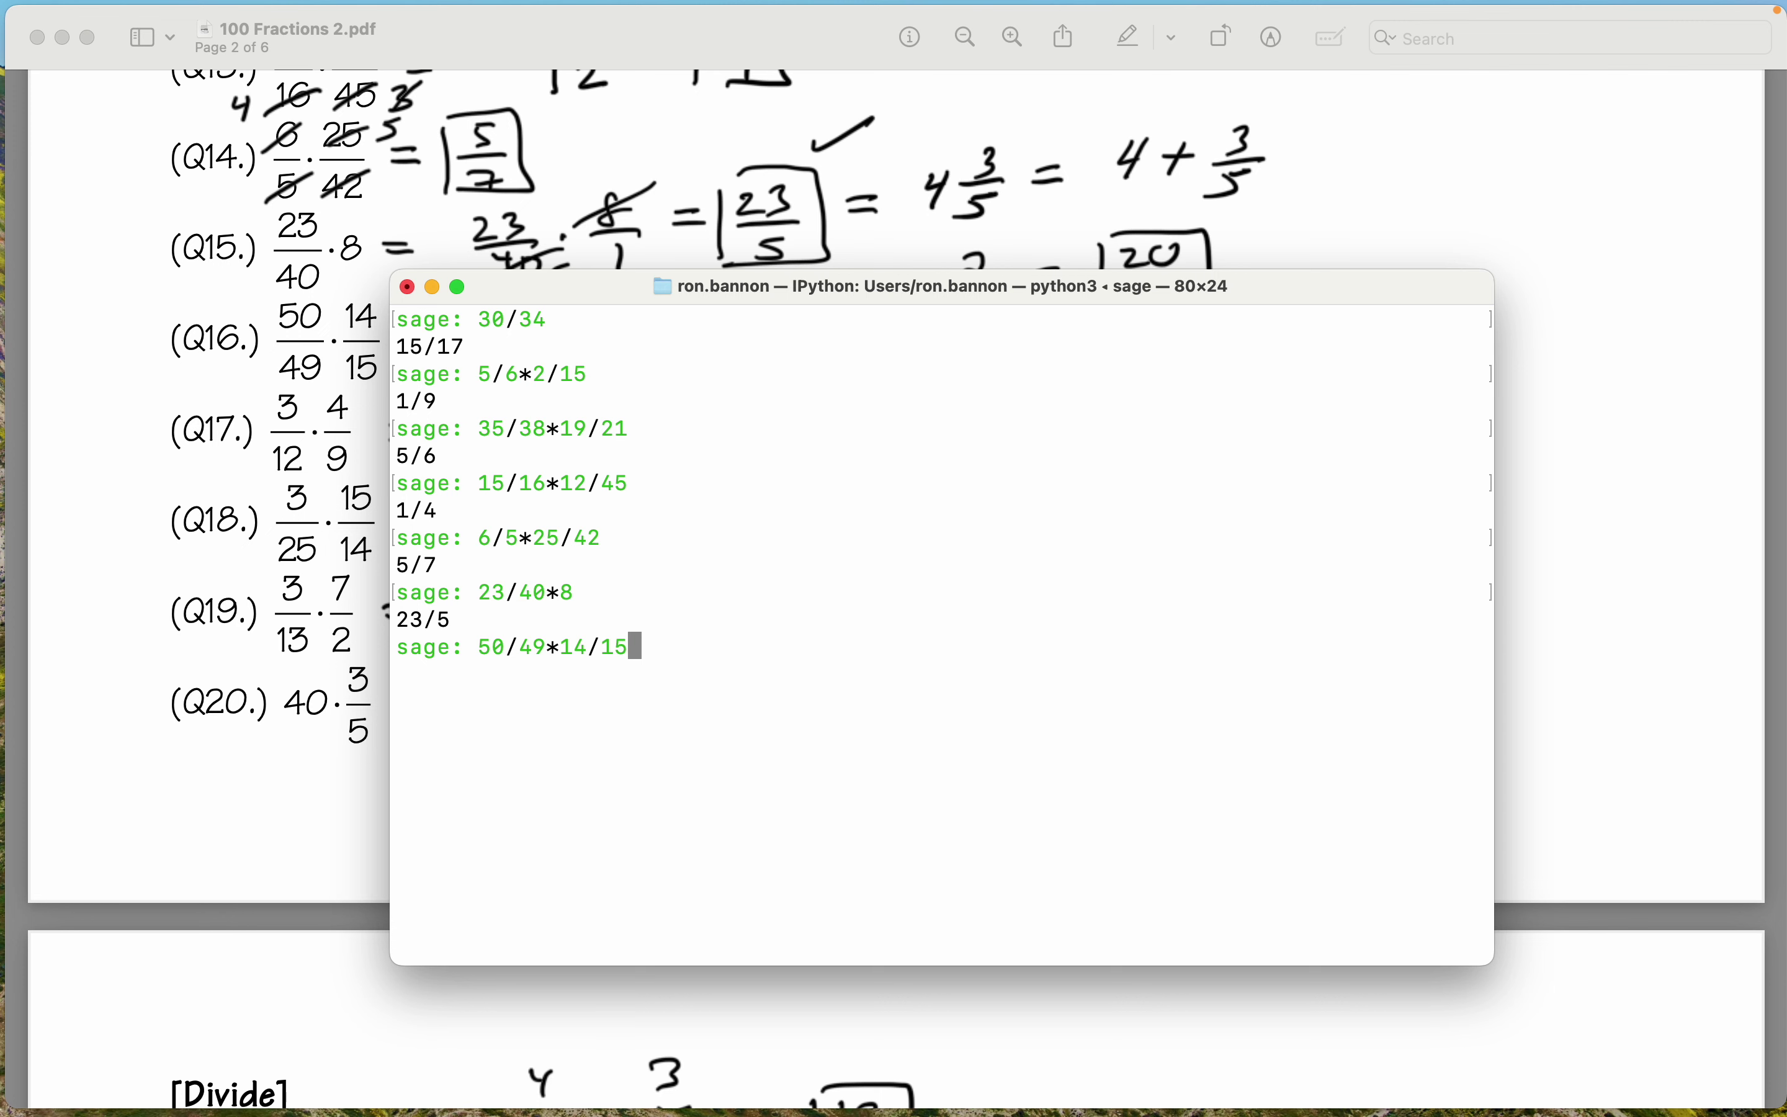
key("Return")
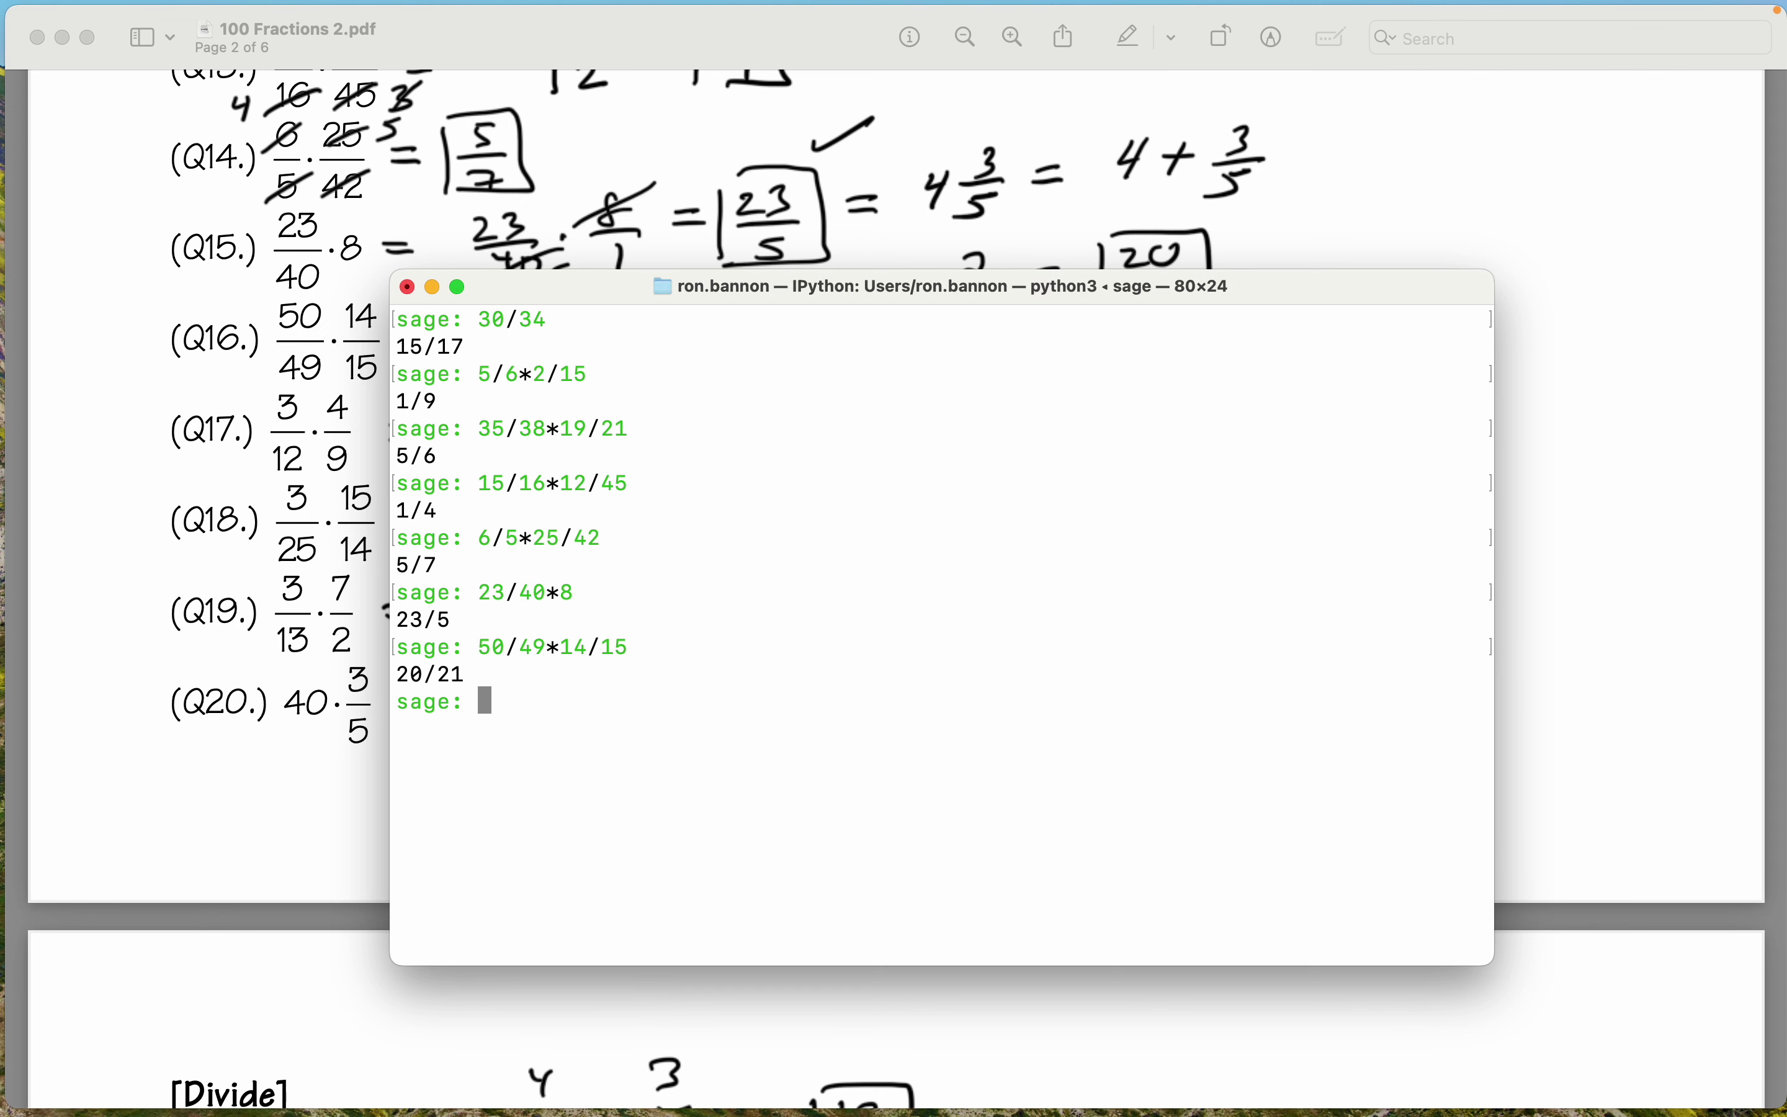
Evaluate 3/12*4/9 and 3/25*15/14, getting 1/9 and 9/70 for Q17–Q18.
scroll(1624, 517, "down", 3)
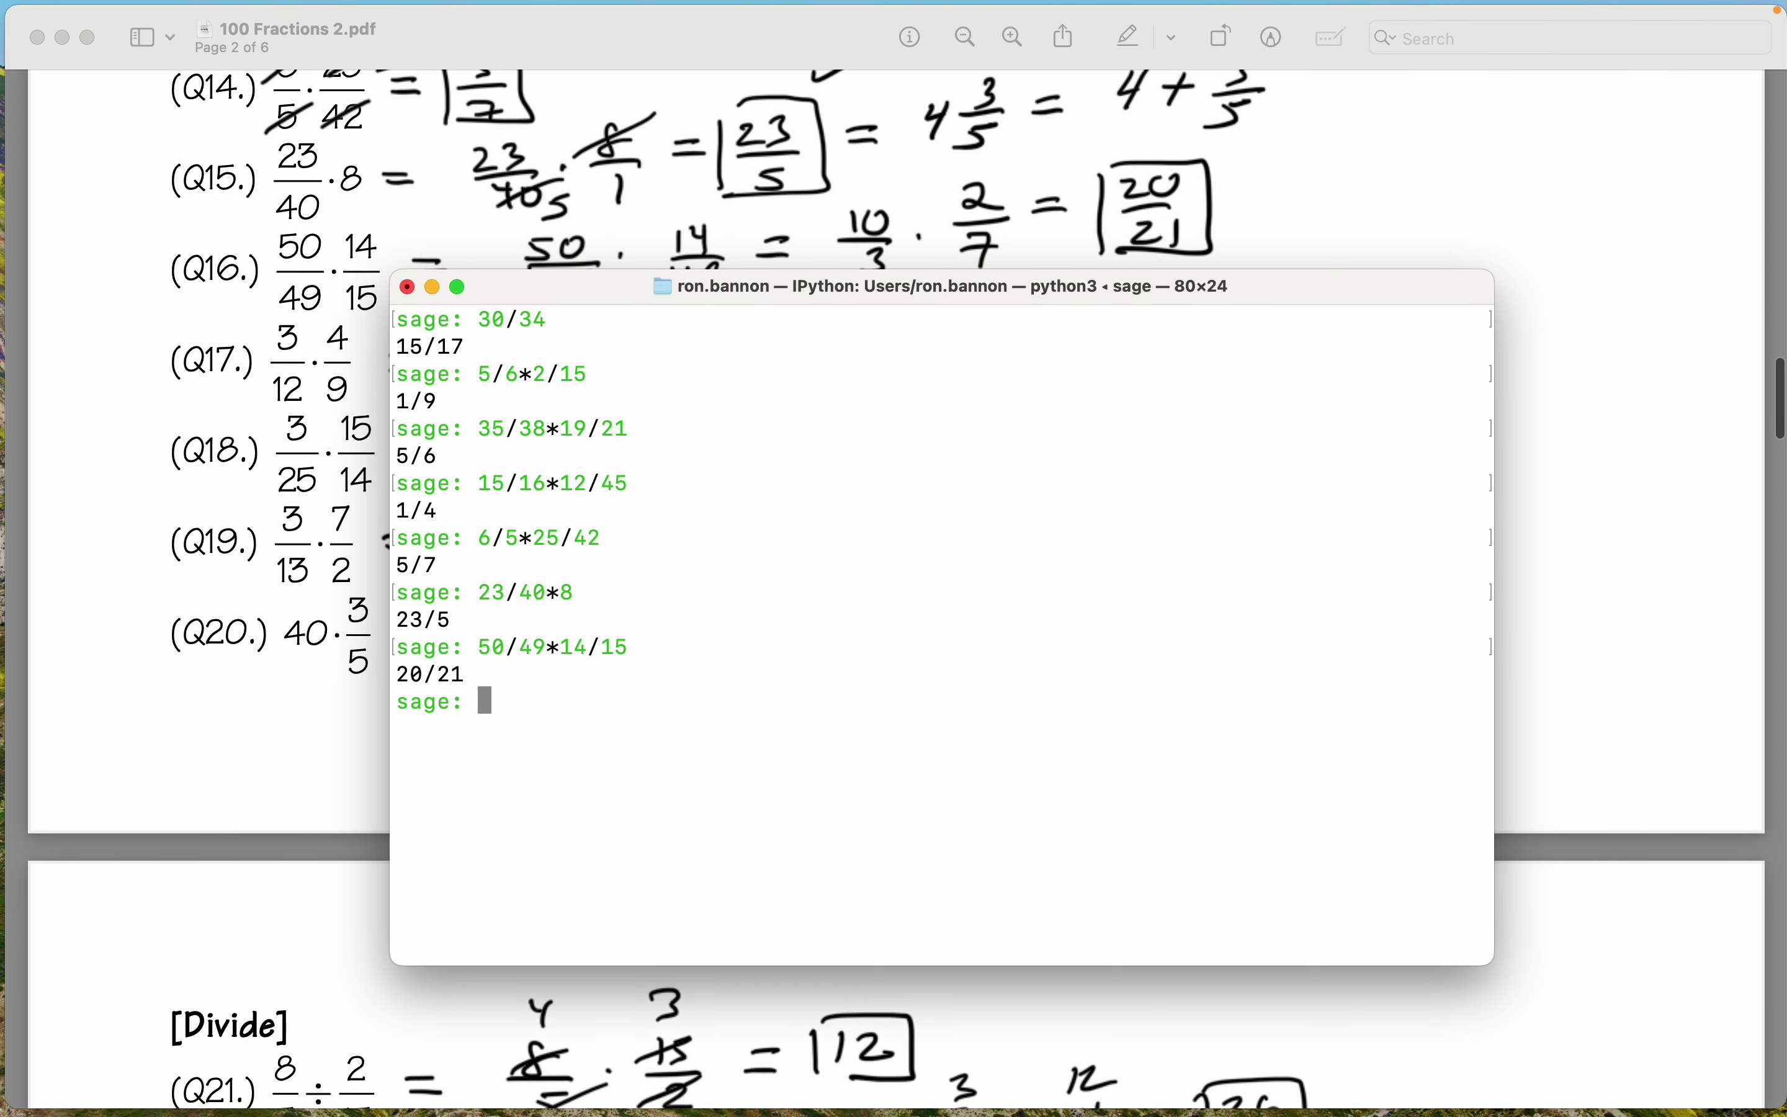
type("3/12*")
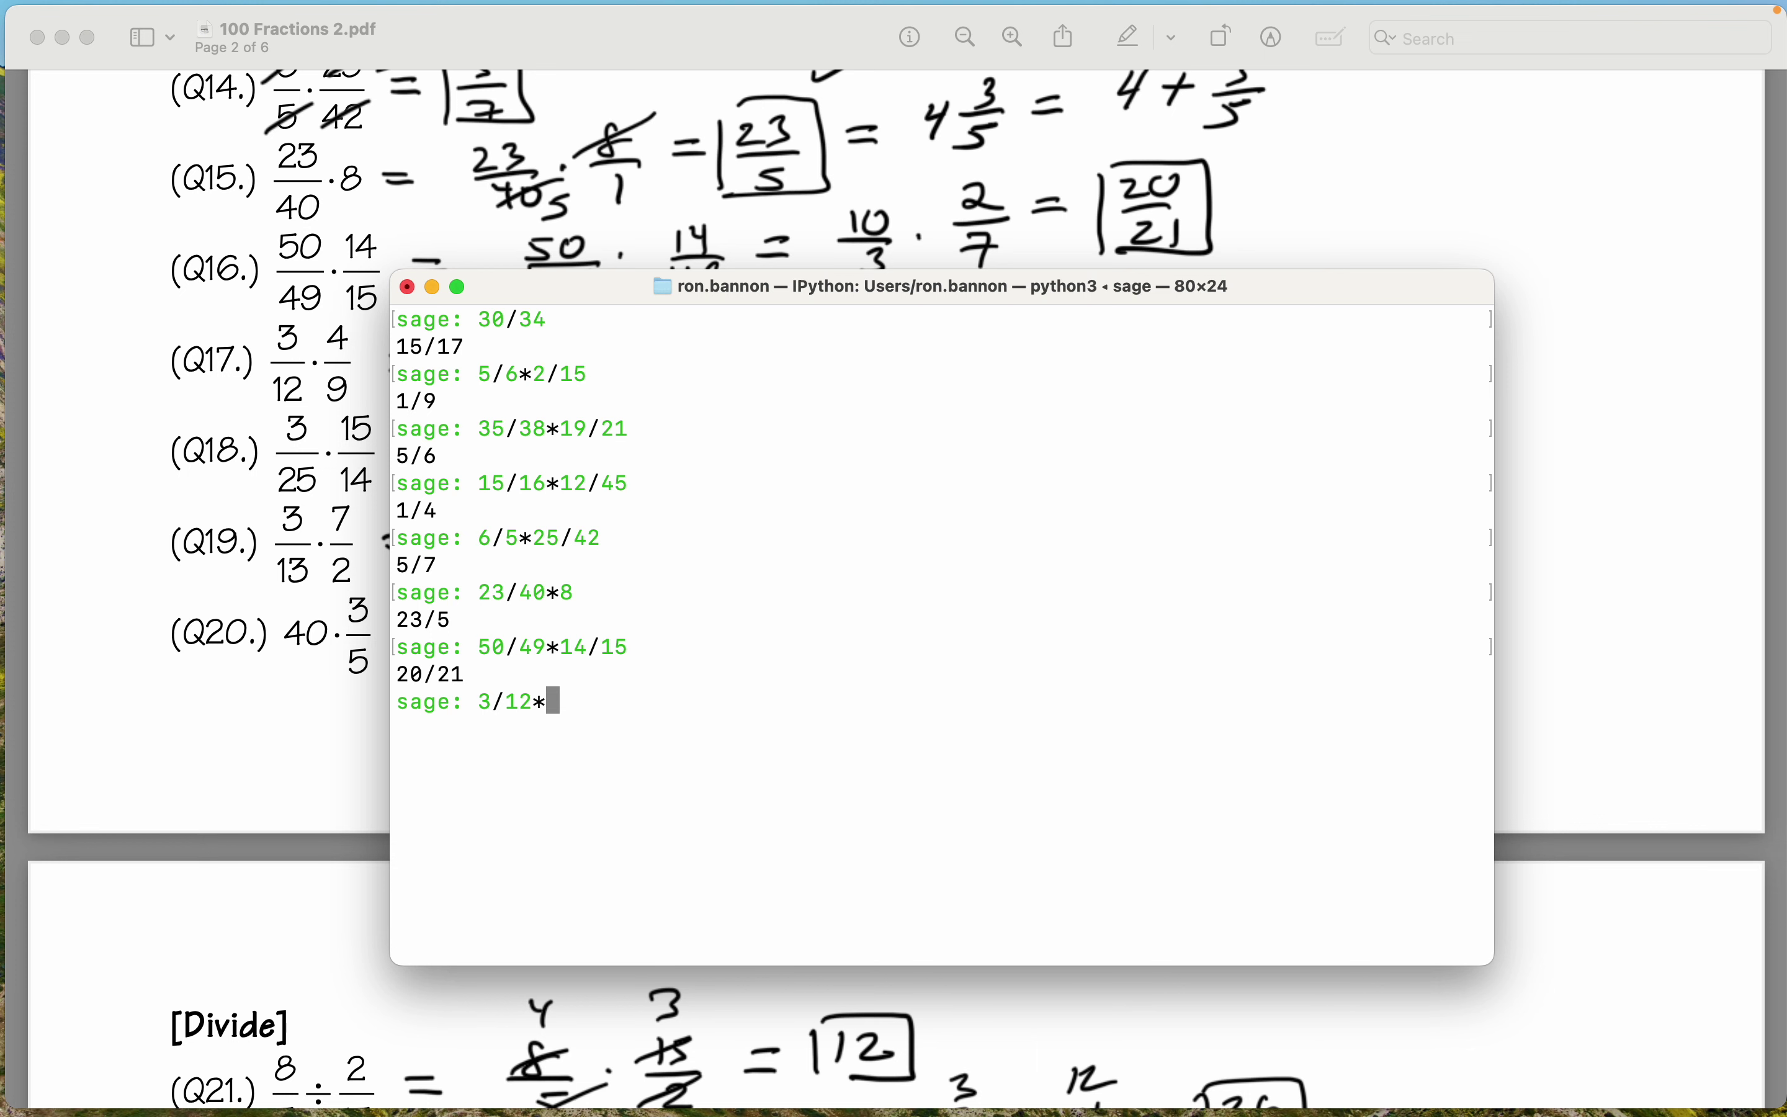
type("4/9")
key("Return")
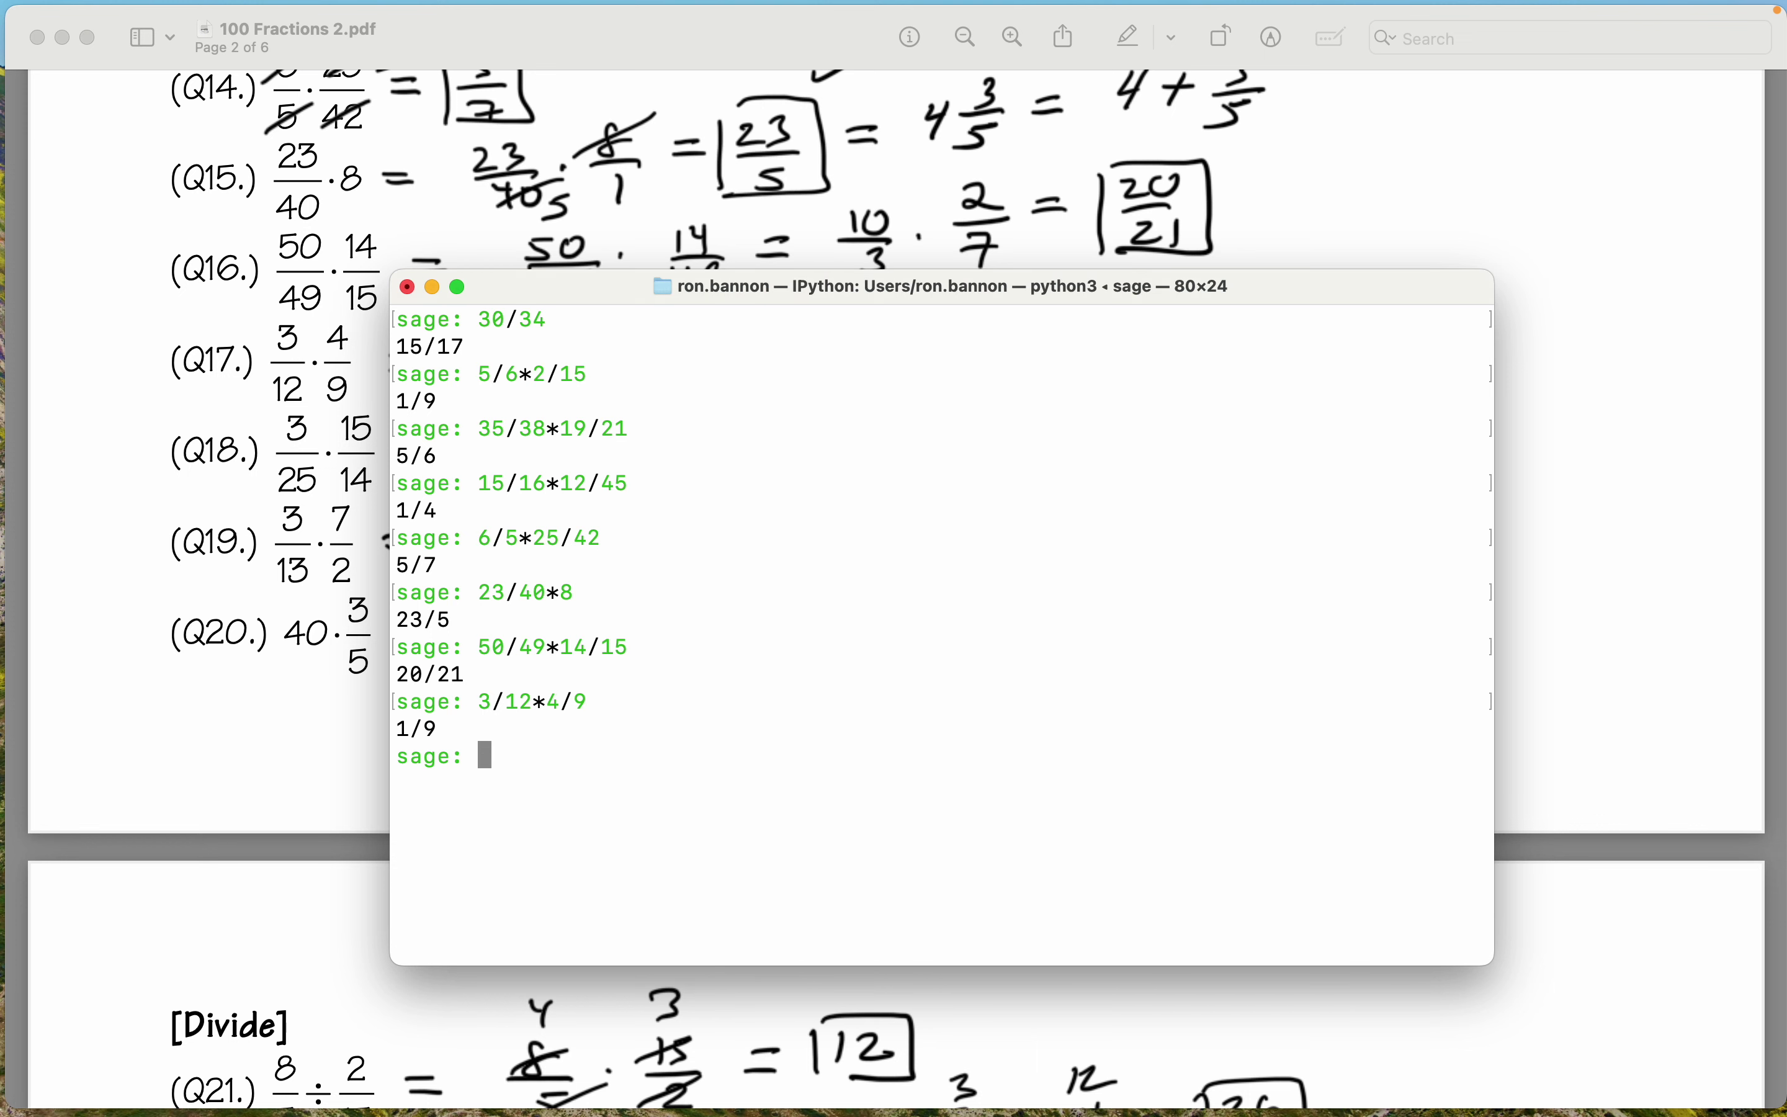
scroll(199, 561, "down", 3)
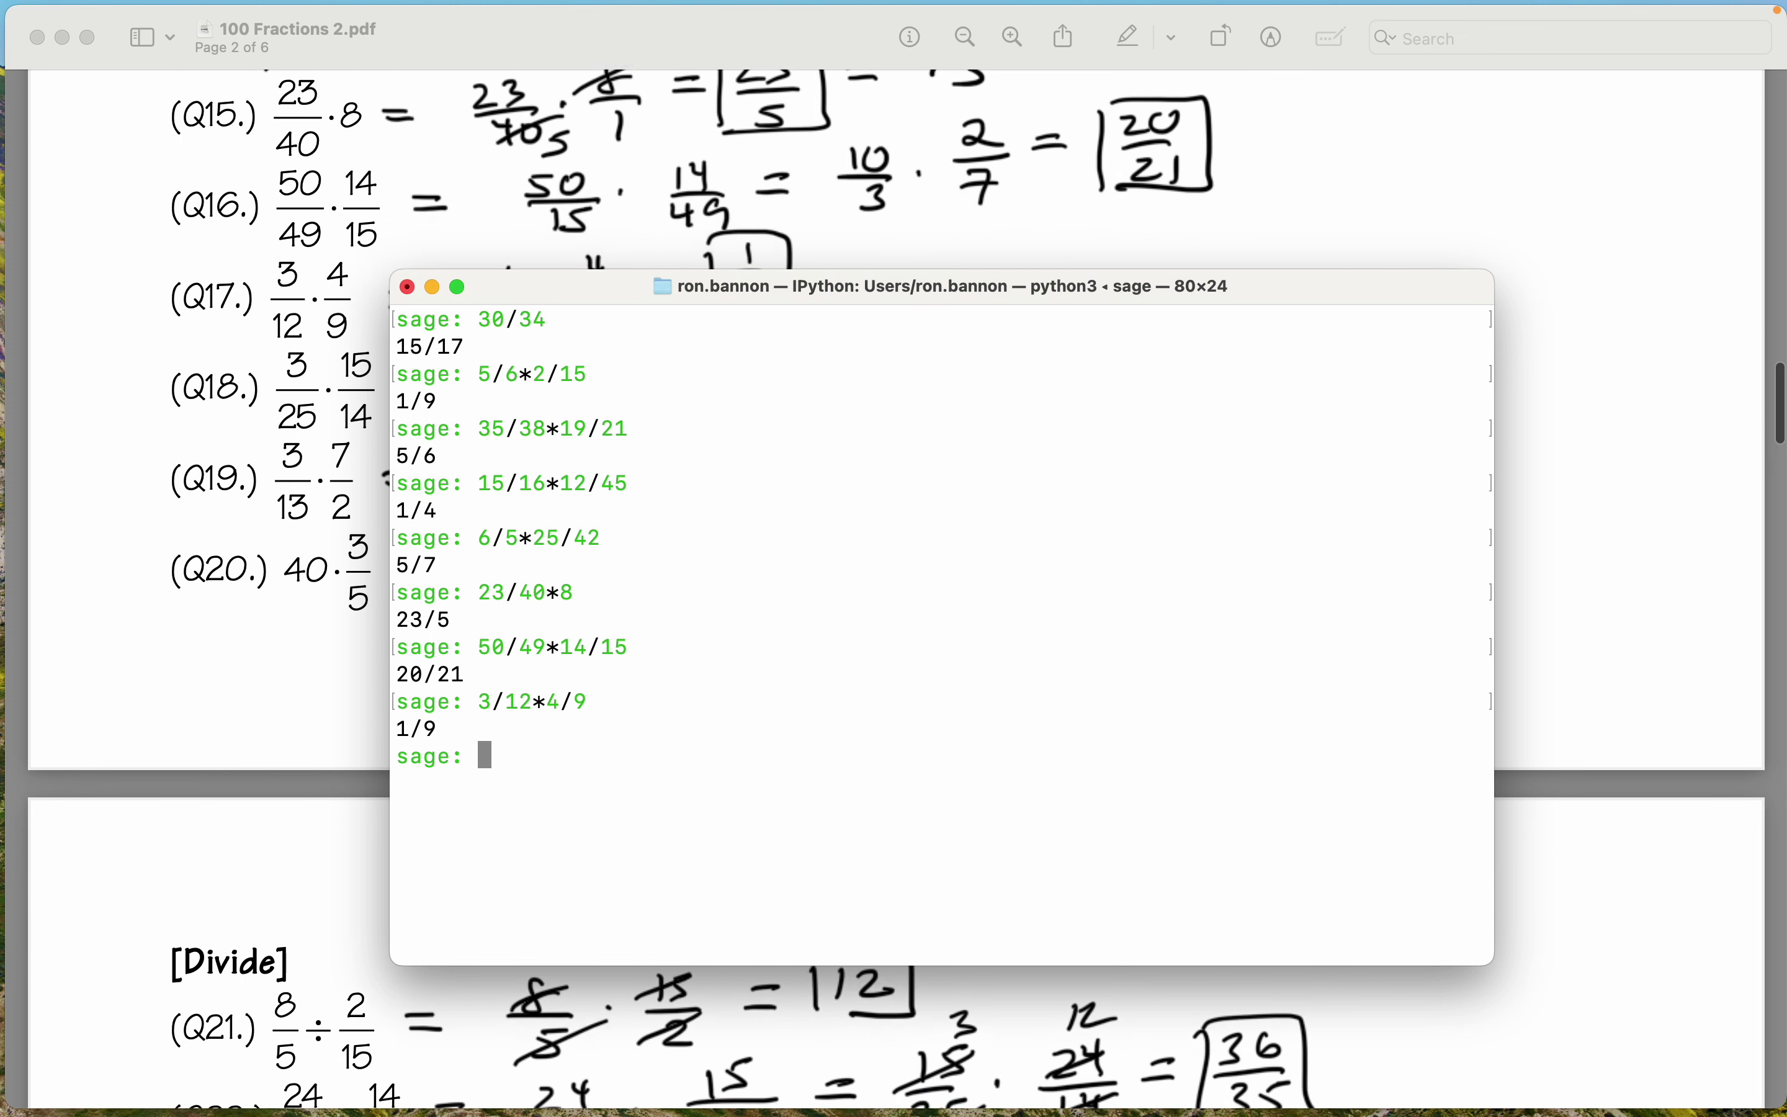
scroll(199, 562, "down", 1)
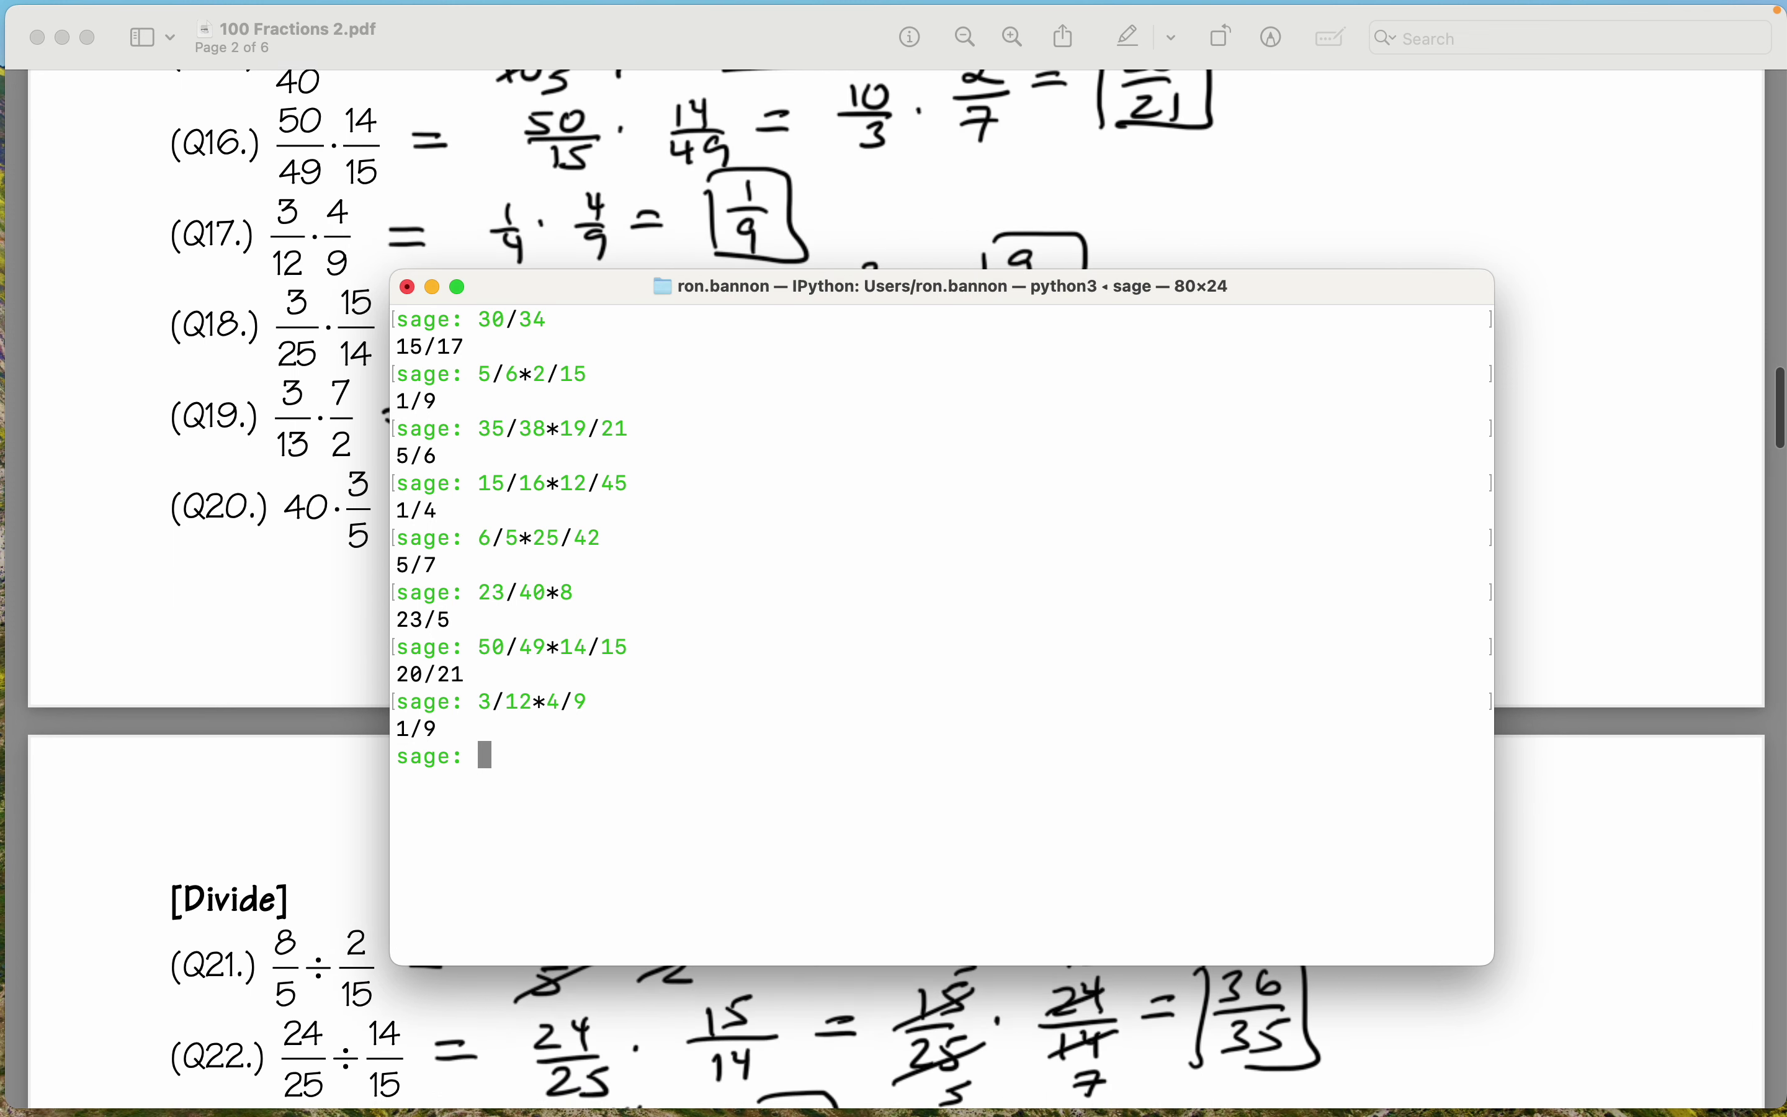
key("Up")
key("Left")
key("Left")
key("Left")
key("Left")
key("Left")
key("Left")
key("Left")
key("Right")
type("25*")
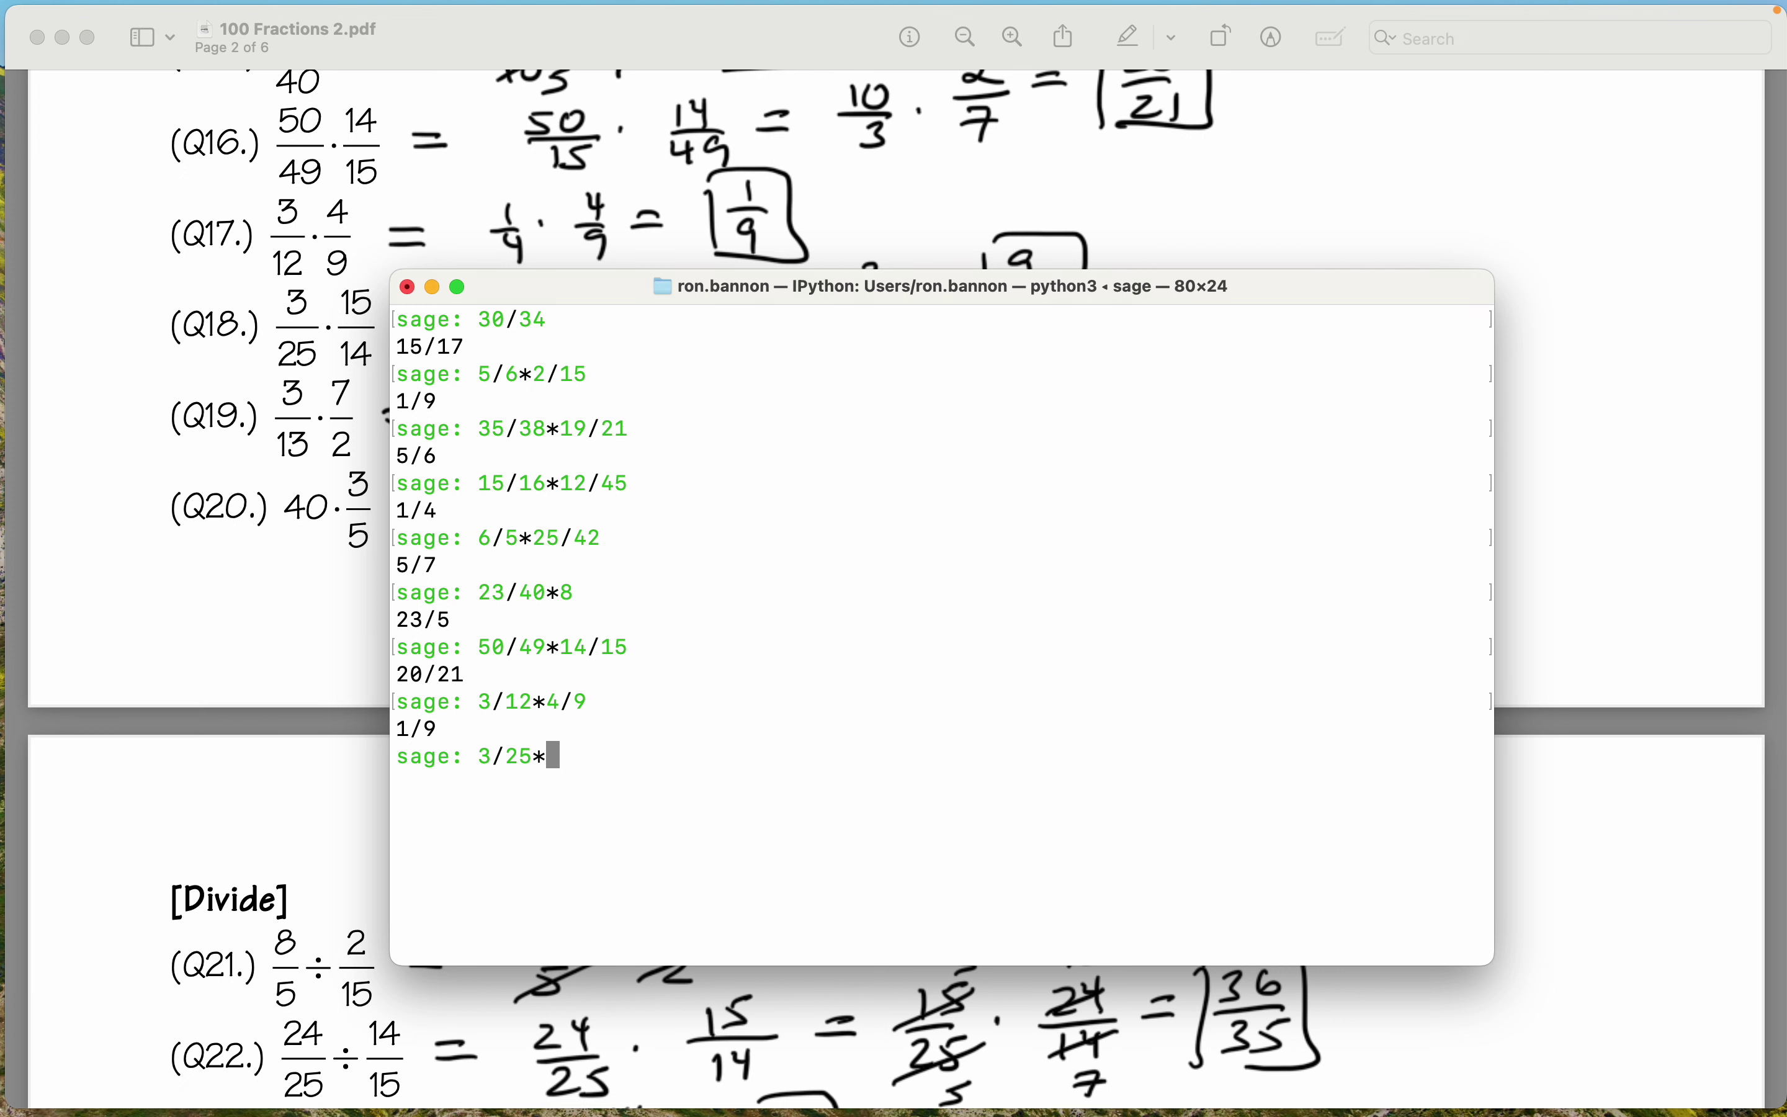
type("15/14")
key("Return")
Evaluate 3/13*7/2 and 40*3/5, getting 21/26 and 24 for Q19–Q20.
scroll(206, 591, "down", 3)
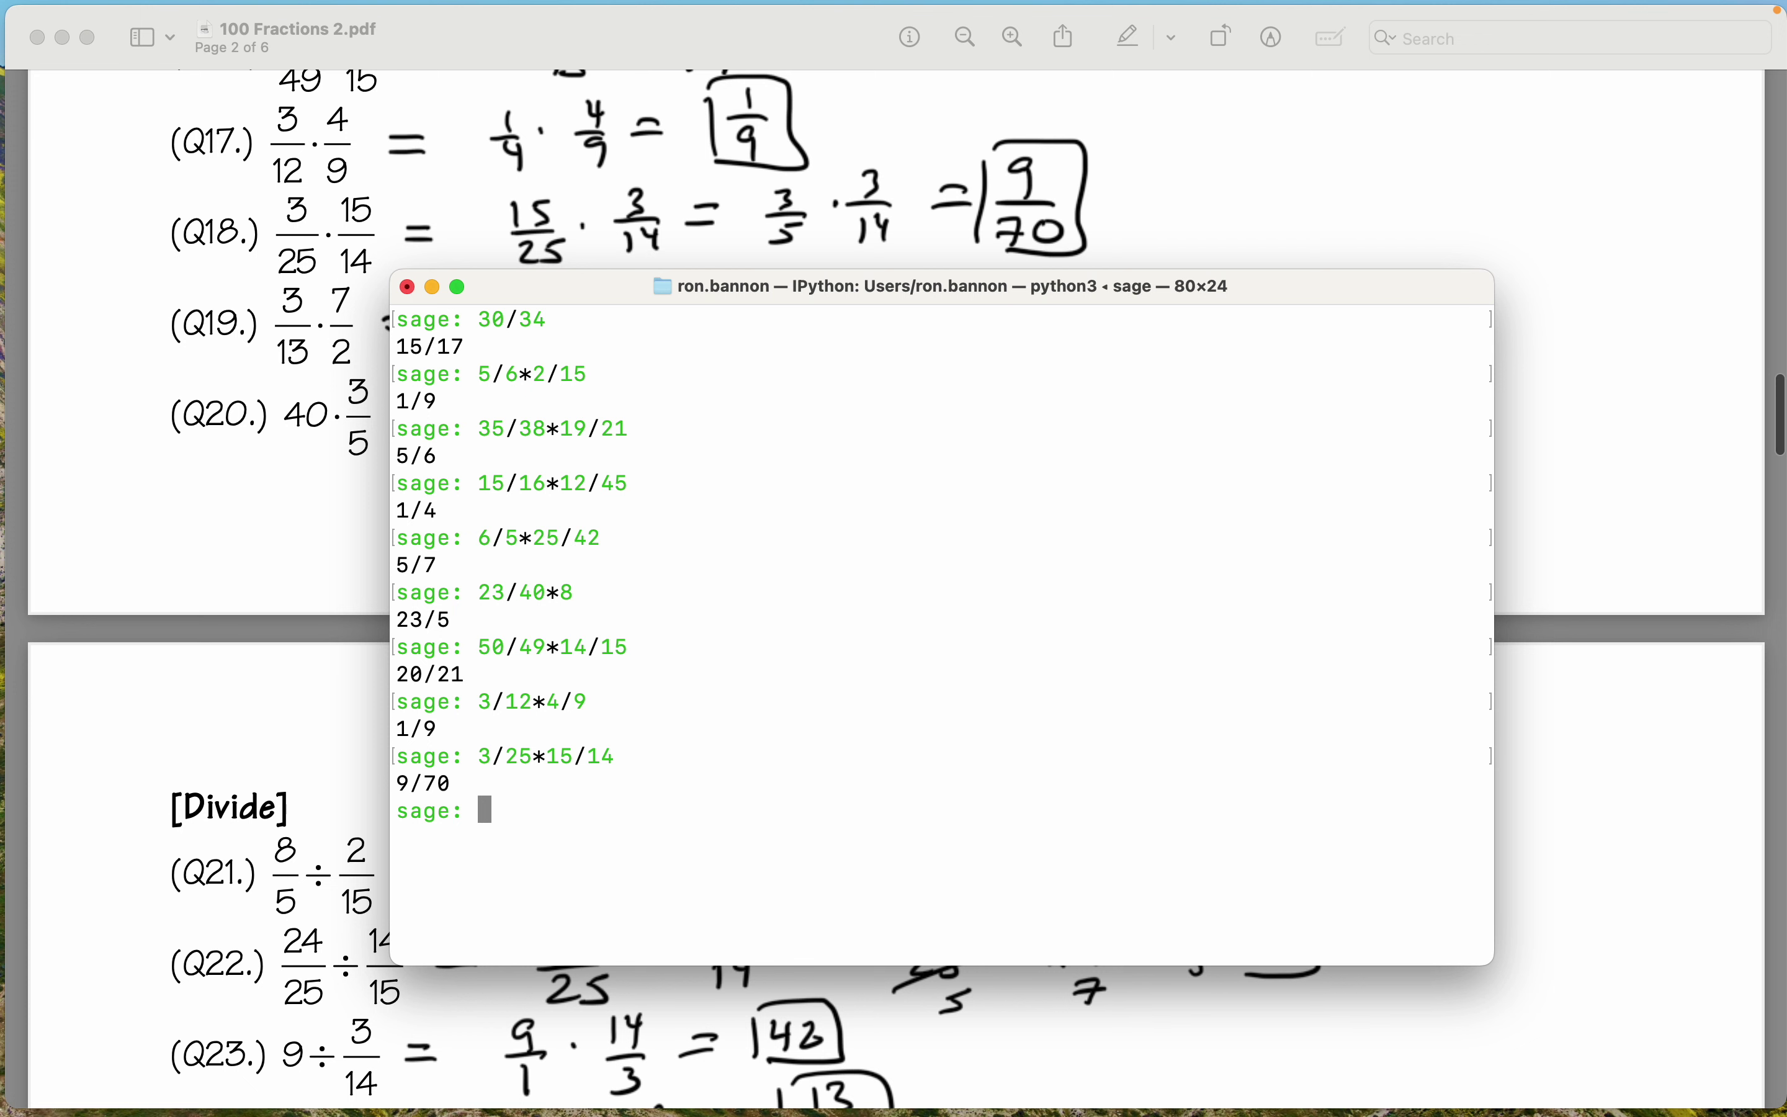
type("3")
key("Up")
key("Up")
type("3*")
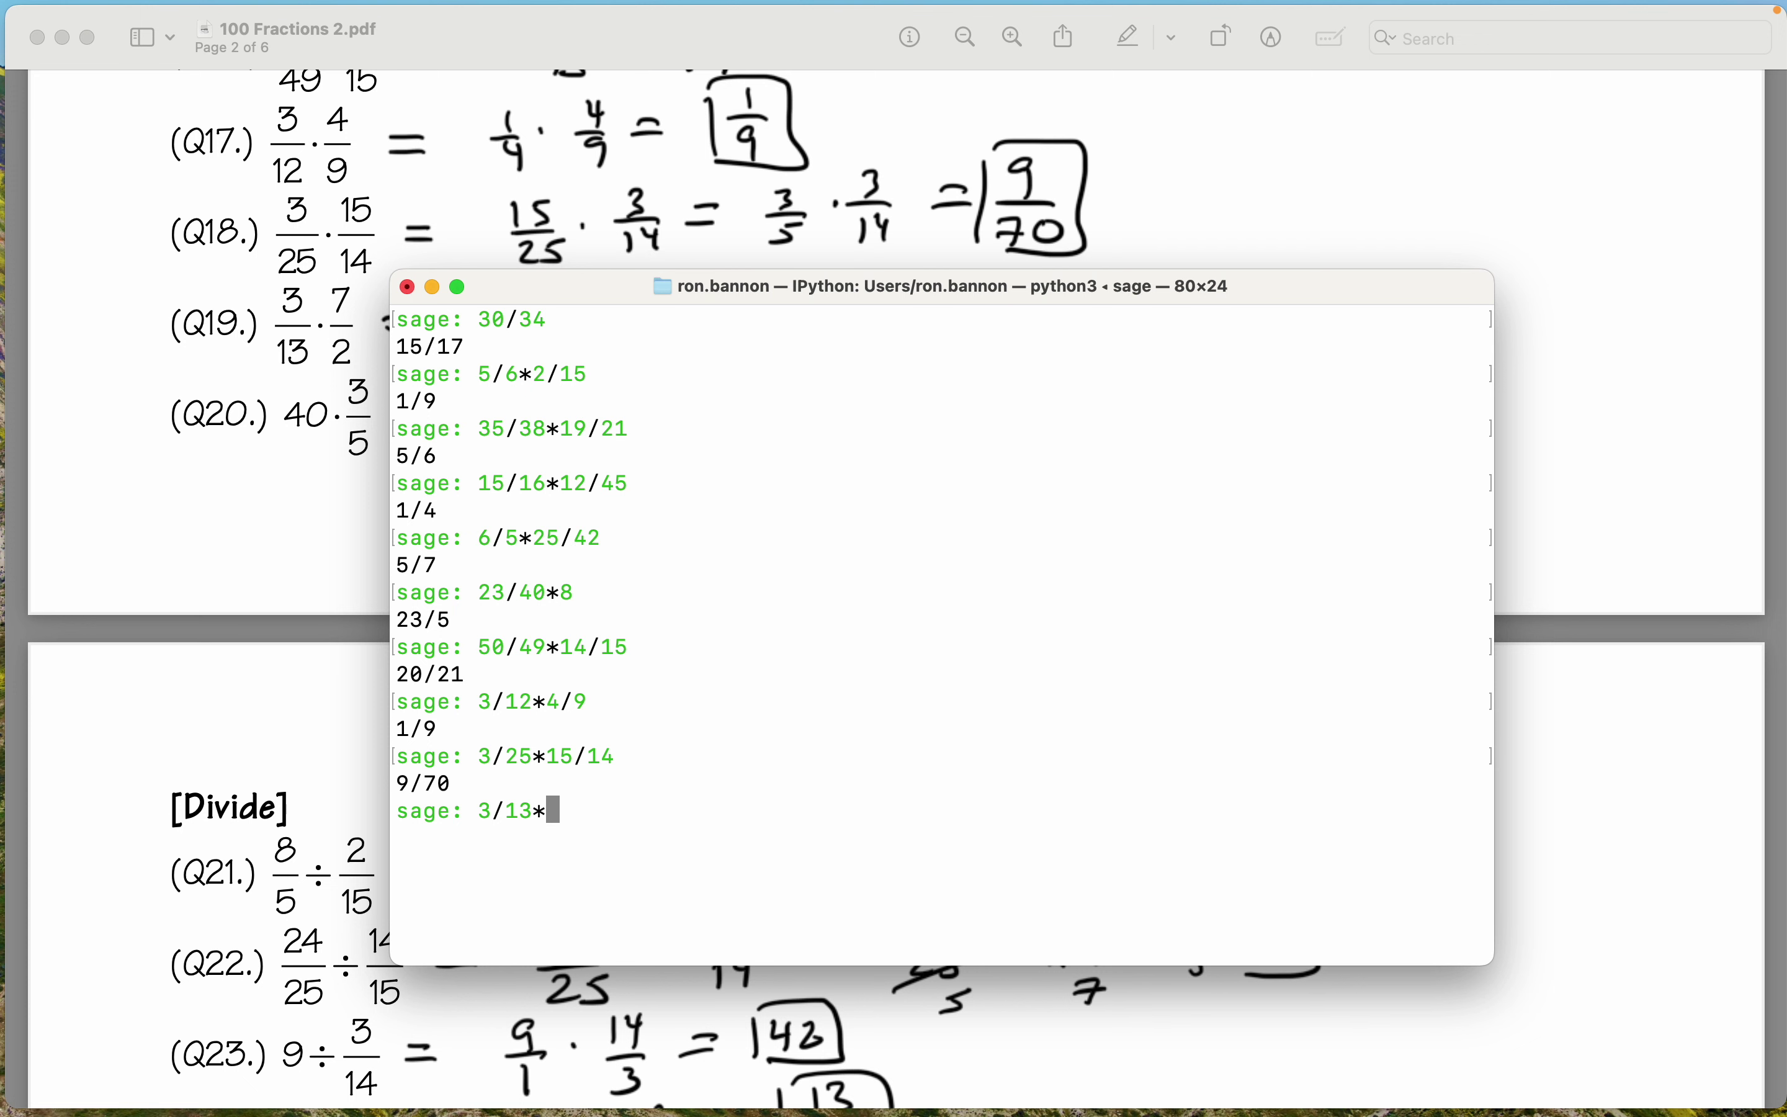
type("7/2")
key("Return")
scroll(893, 591, "down", 1)
scroll(199, 591, "down", 3)
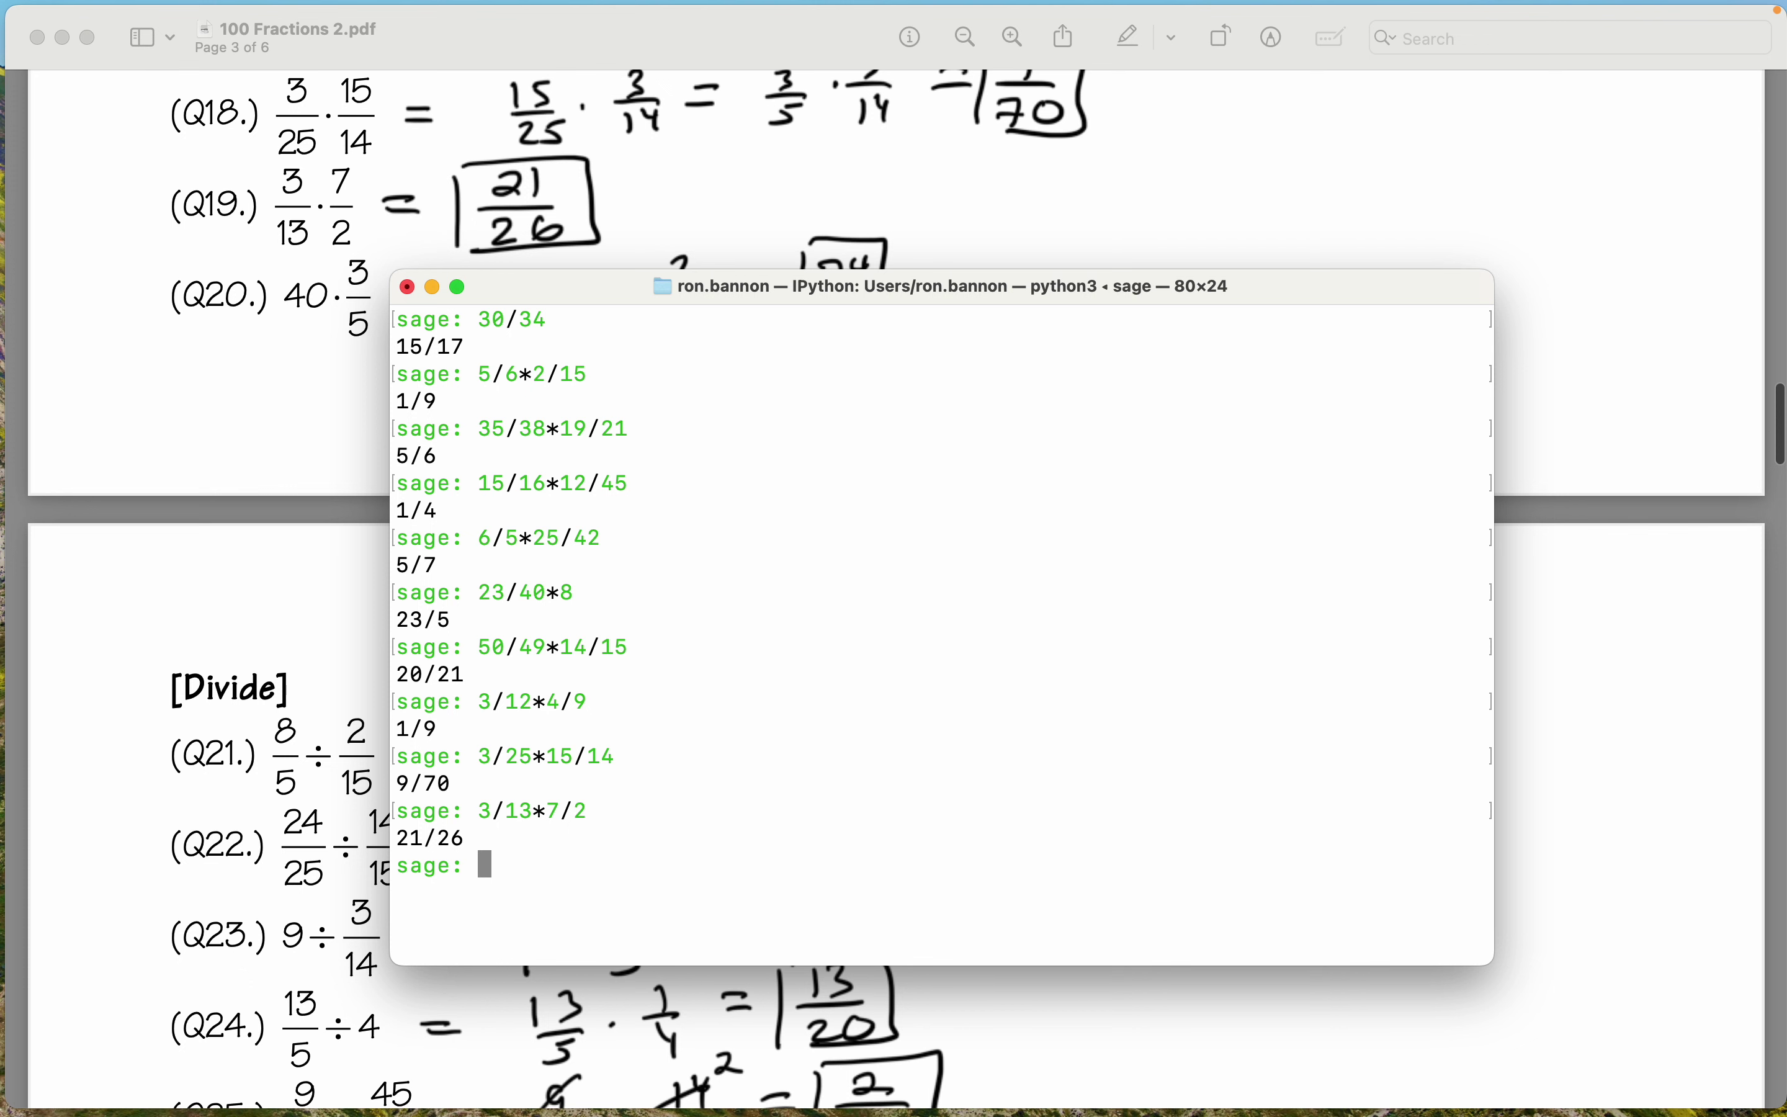
type("40*3/5")
key("Return")
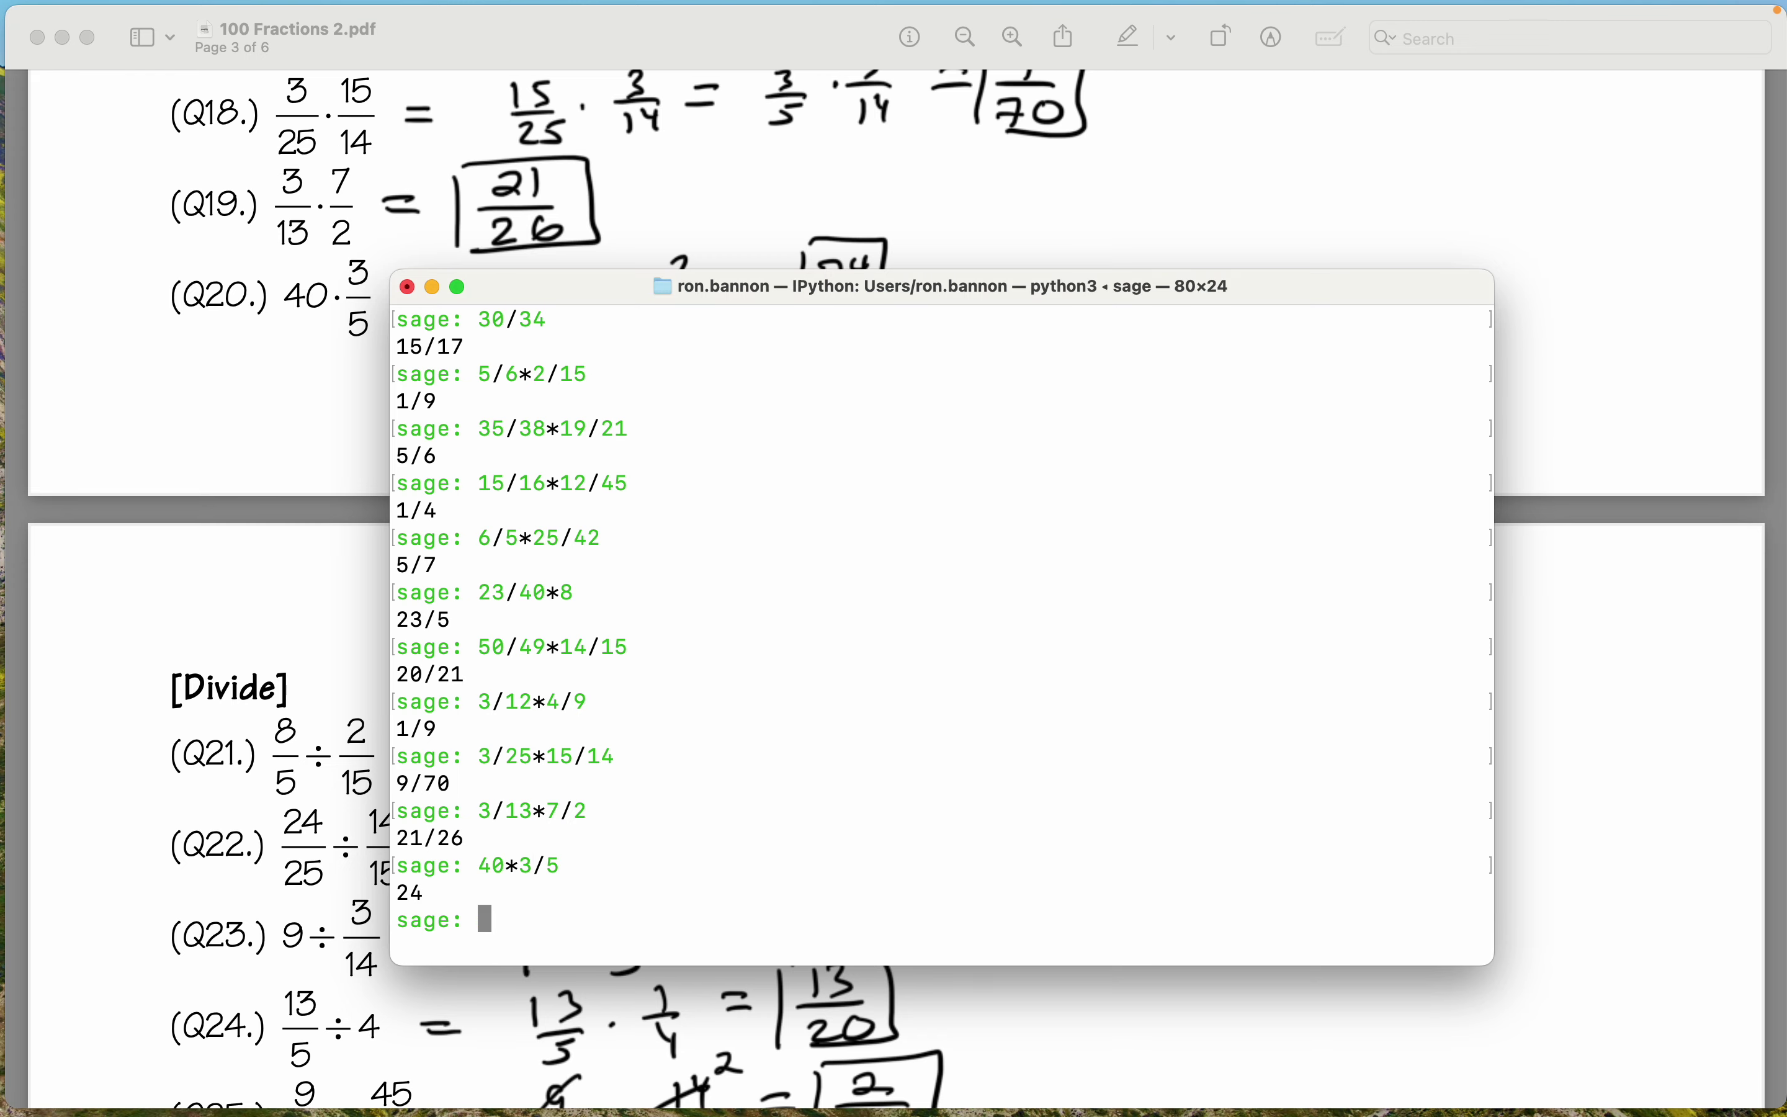
scroll(1624, 665, "down", 5)
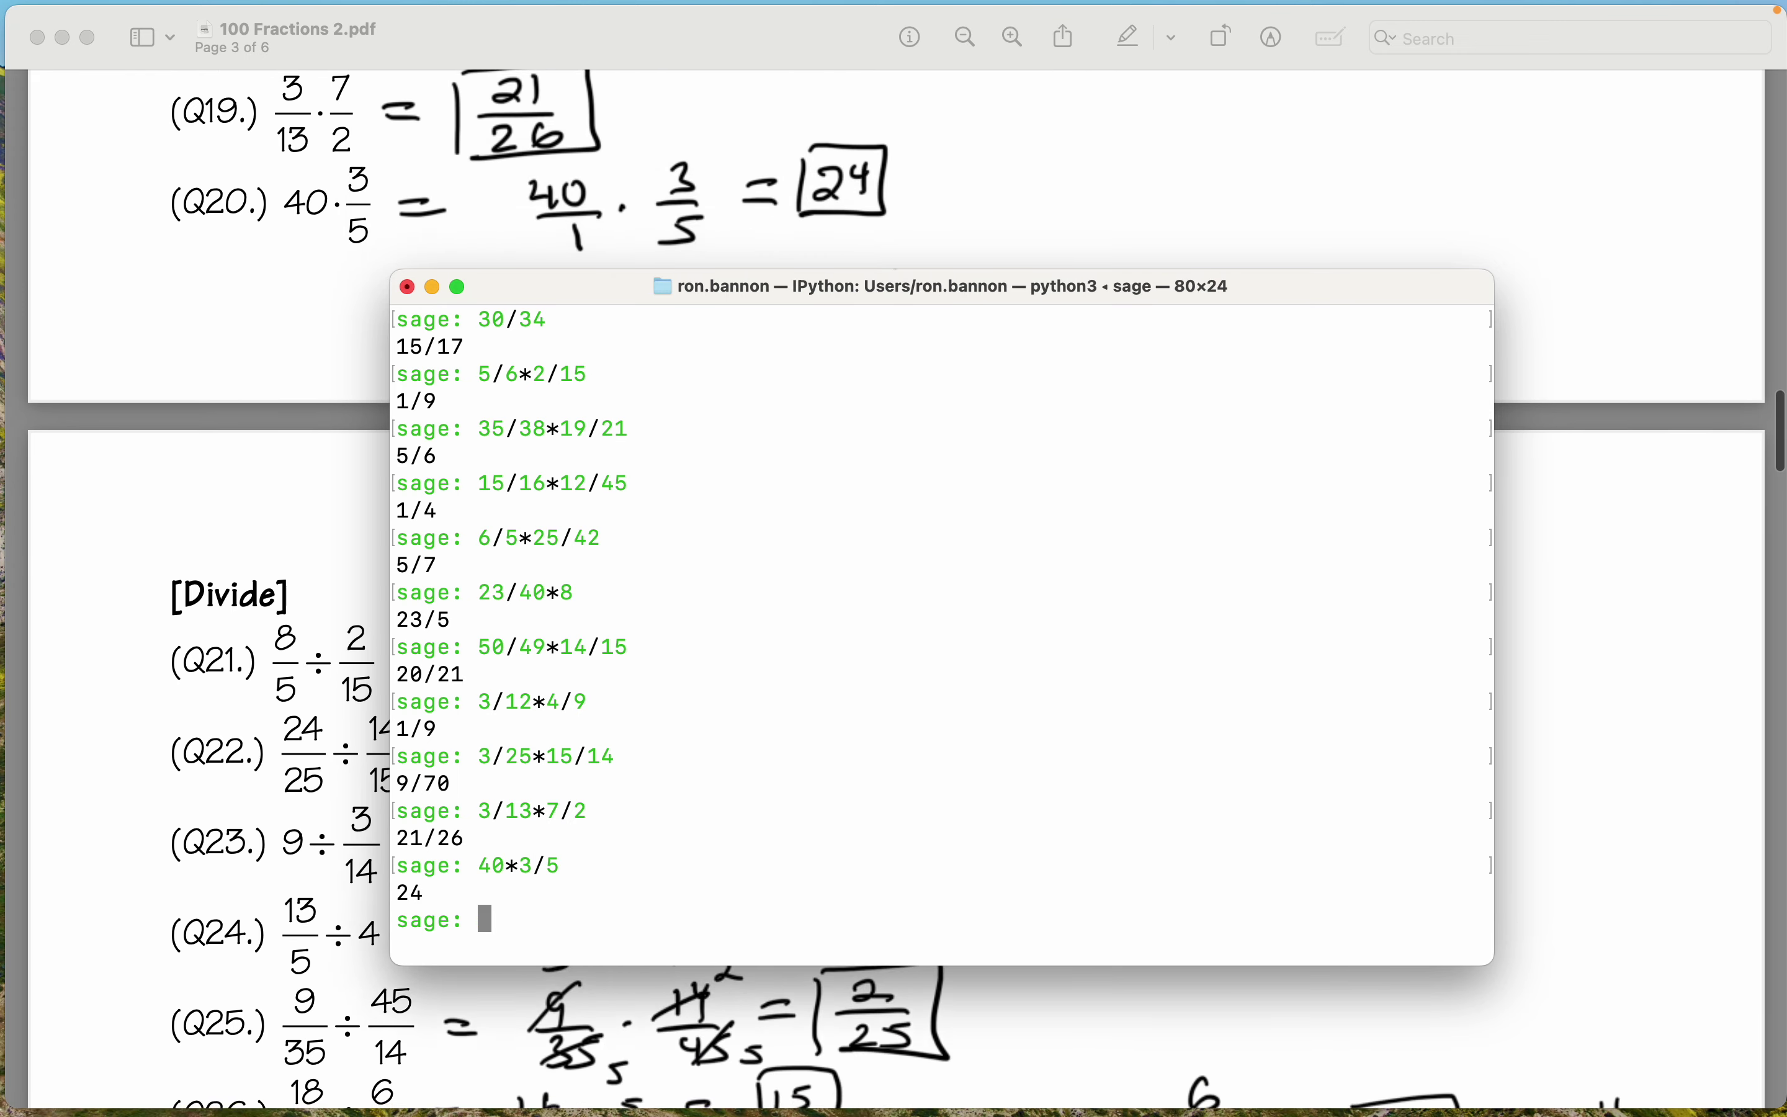
Evaluate Q21's division 8/5/(2/15), getting 12.
scroll(1625, 664, "down", 3)
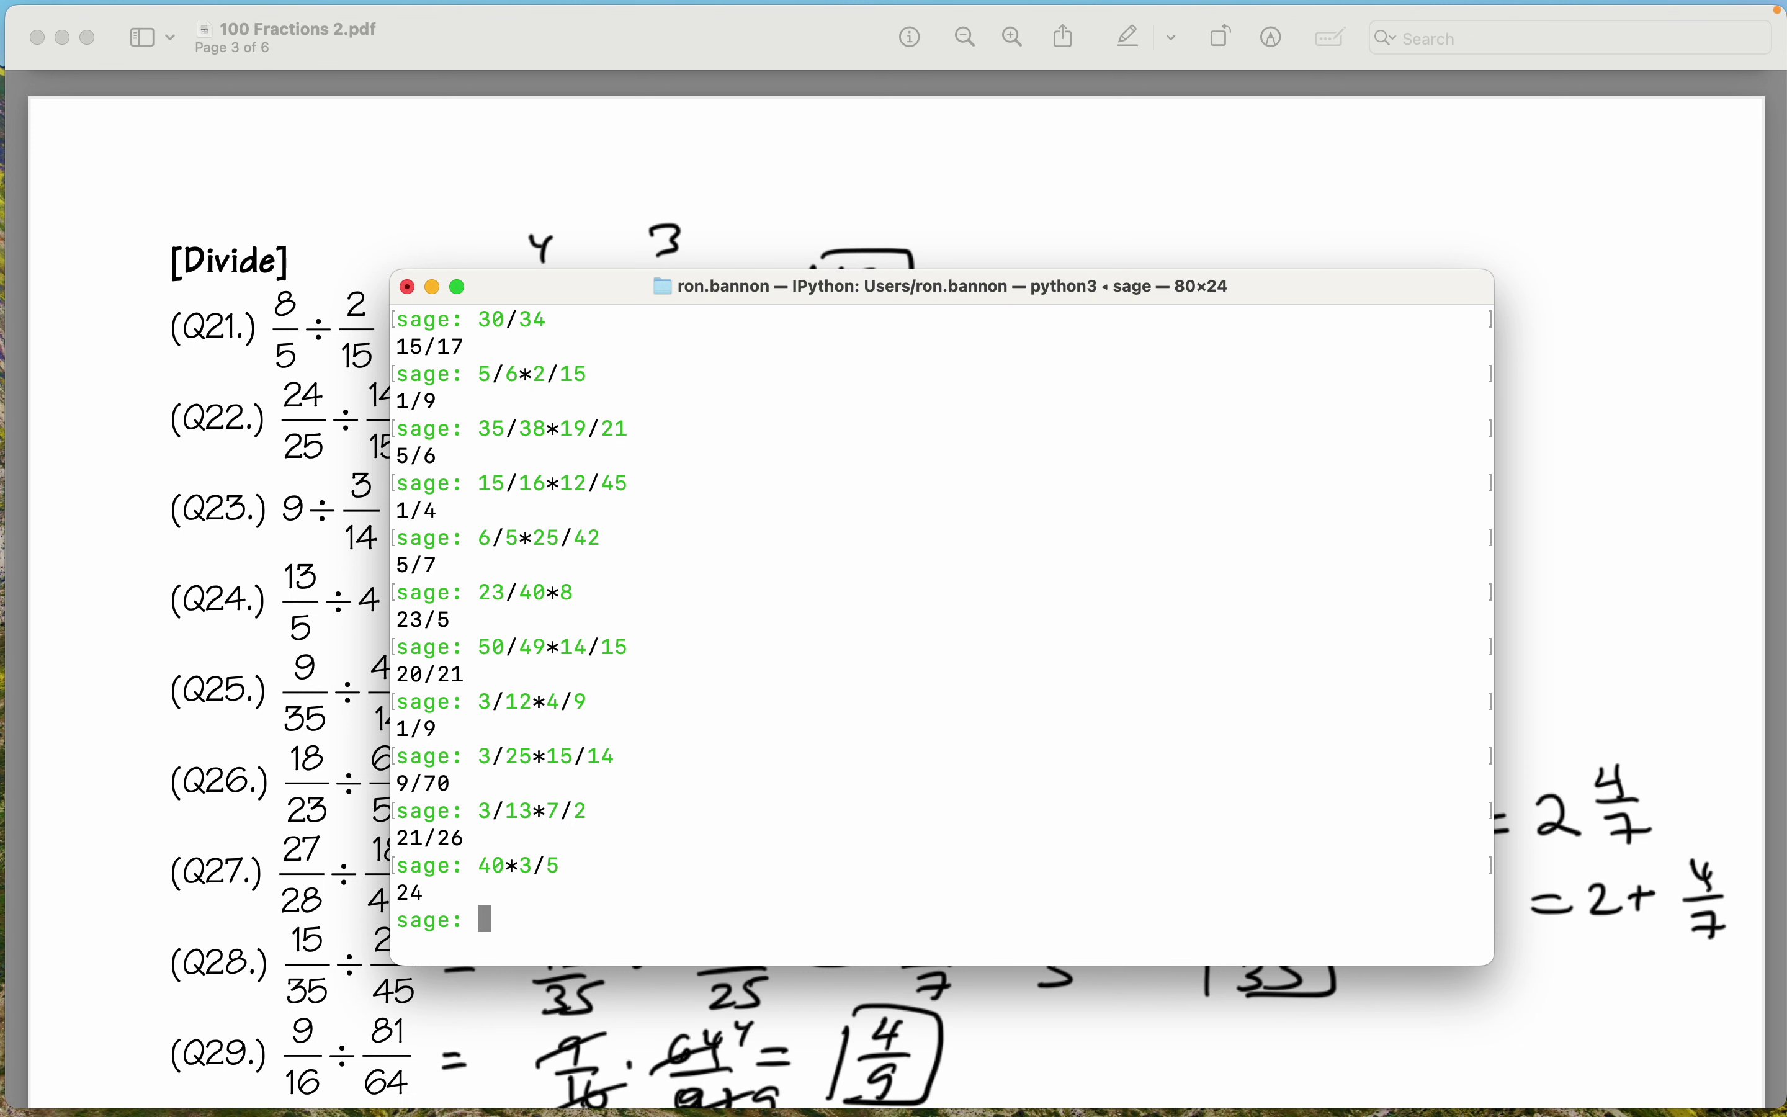
type("8/5/(2/15)")
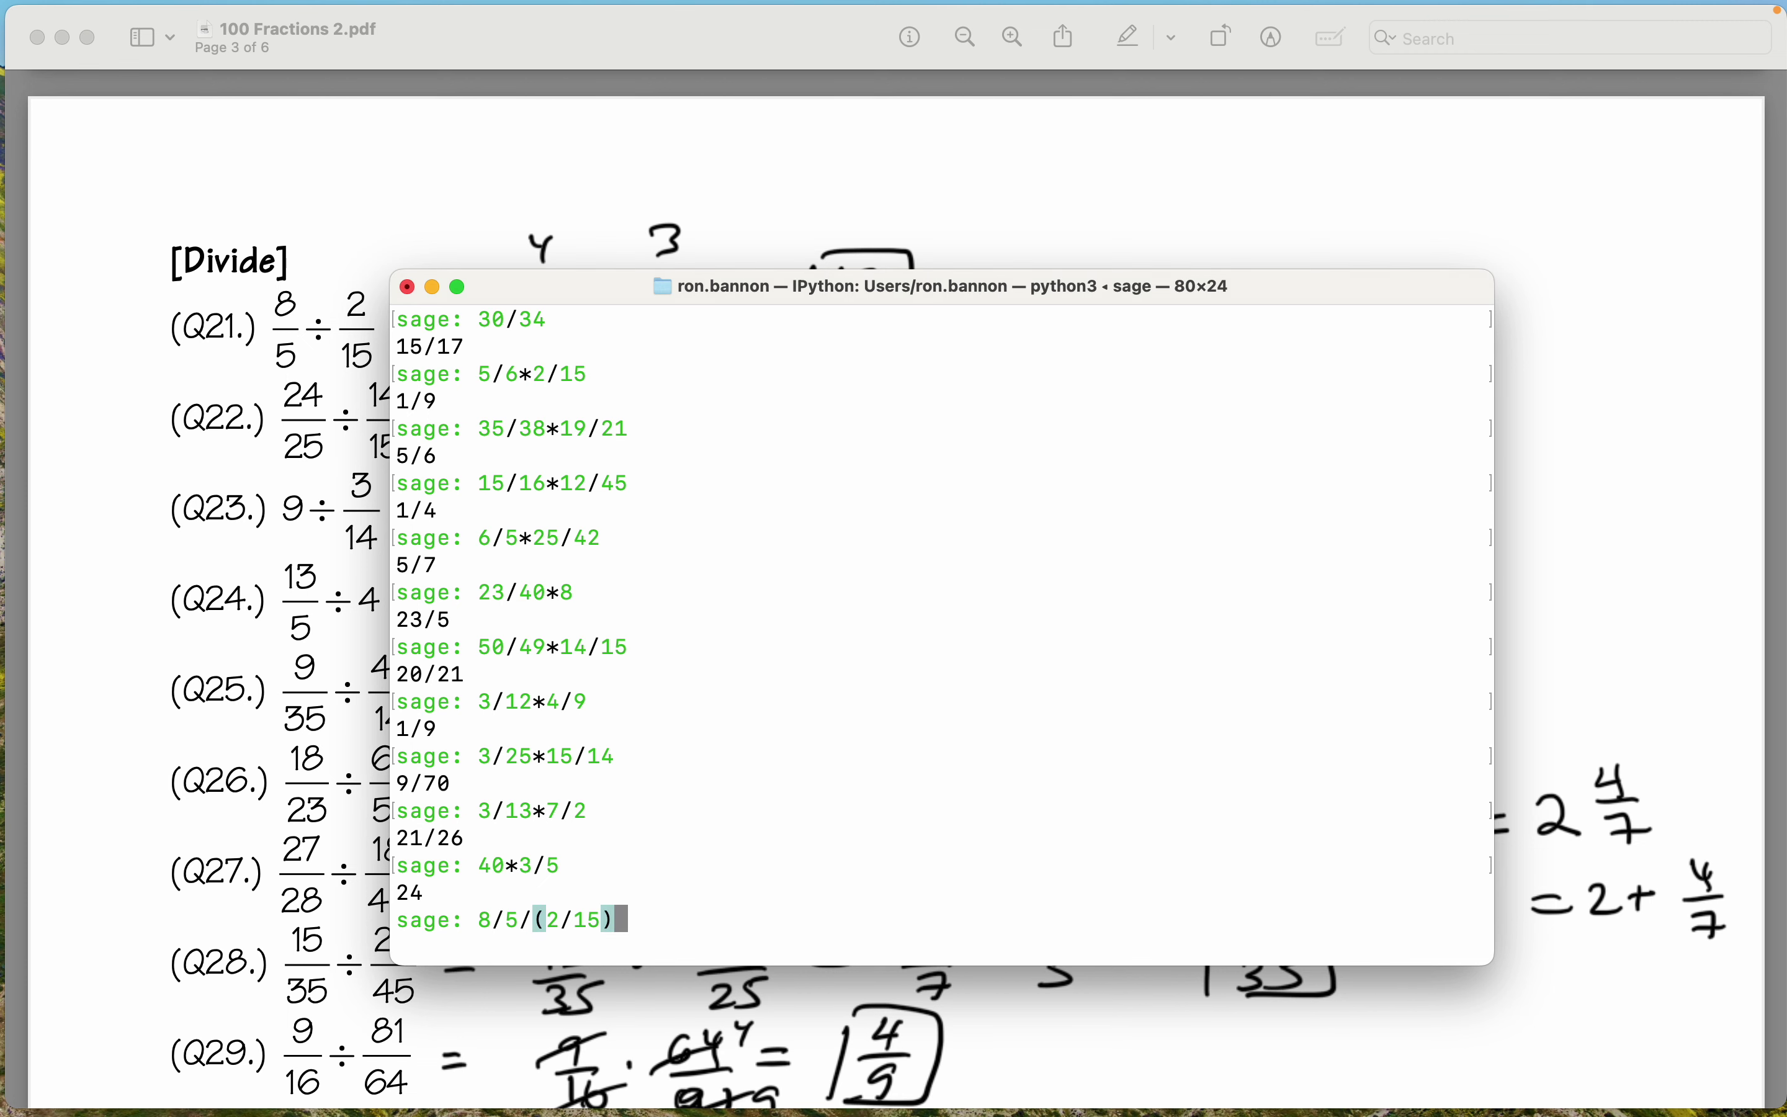
key("Return")
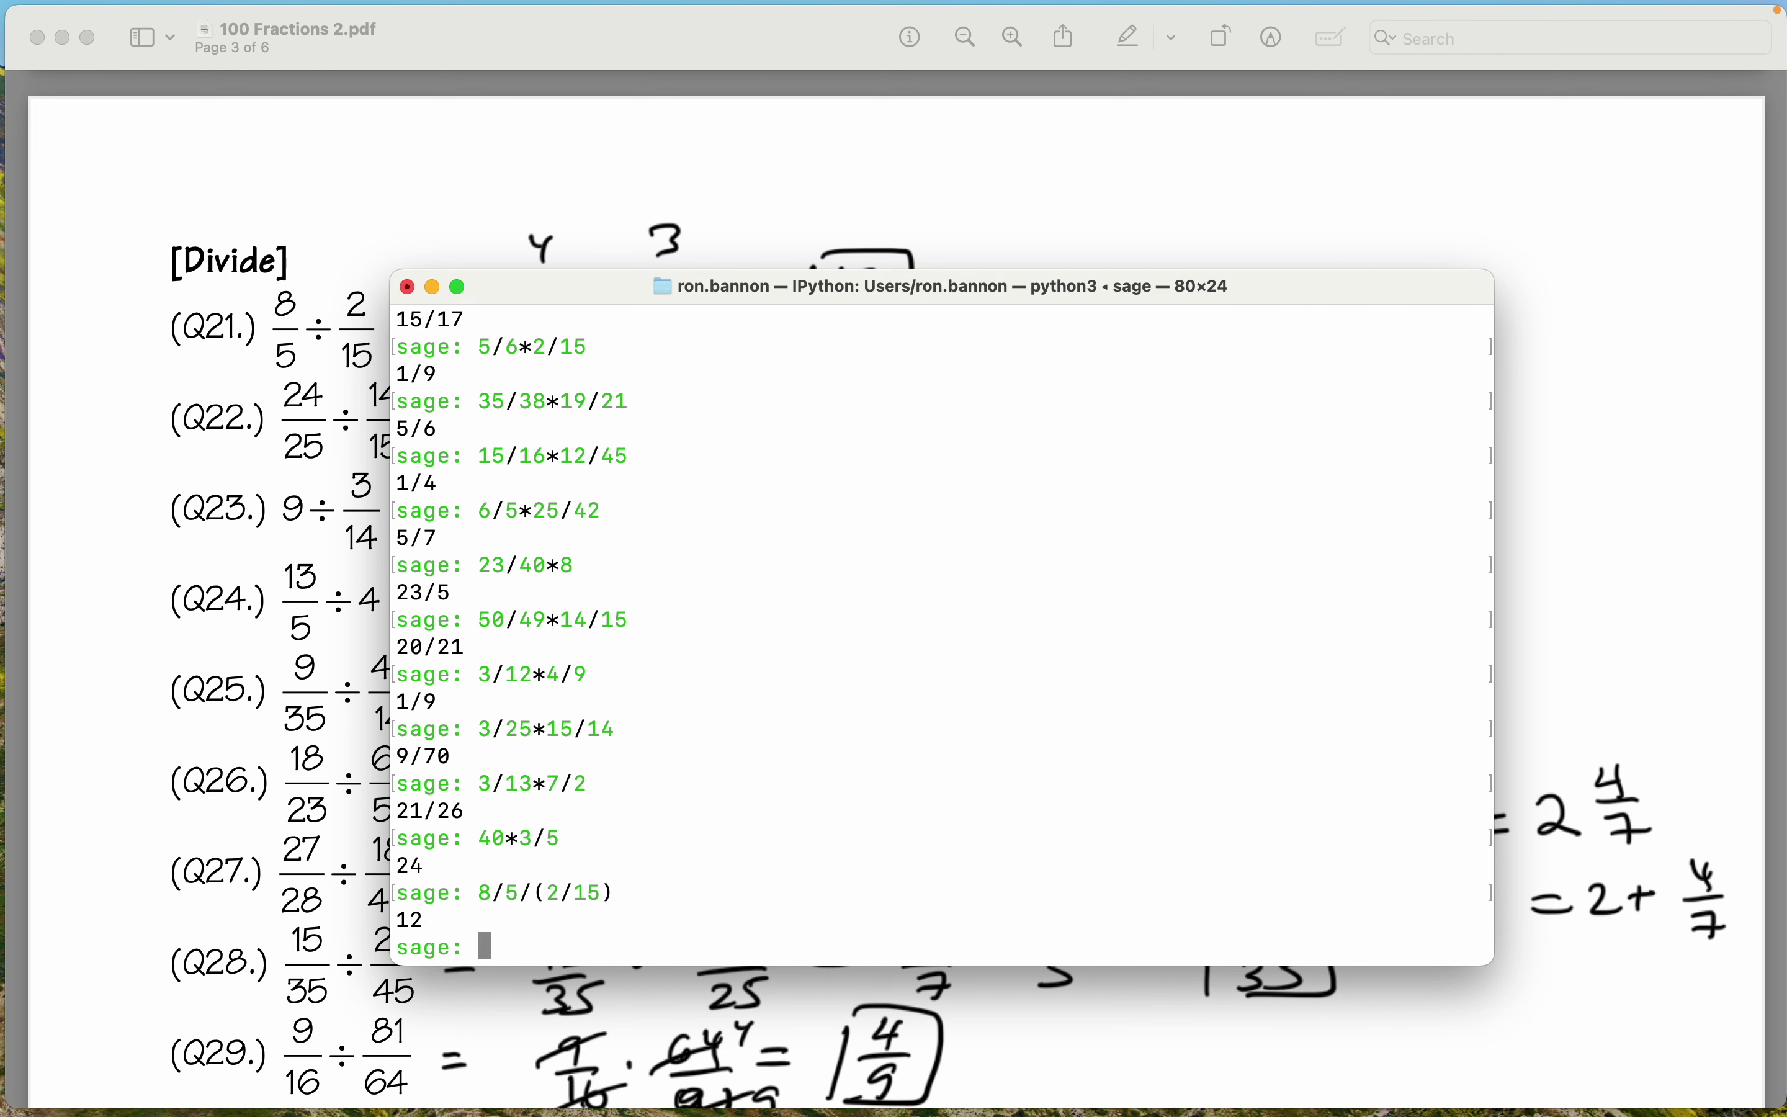
scroll(1624, 590, "down", 3)
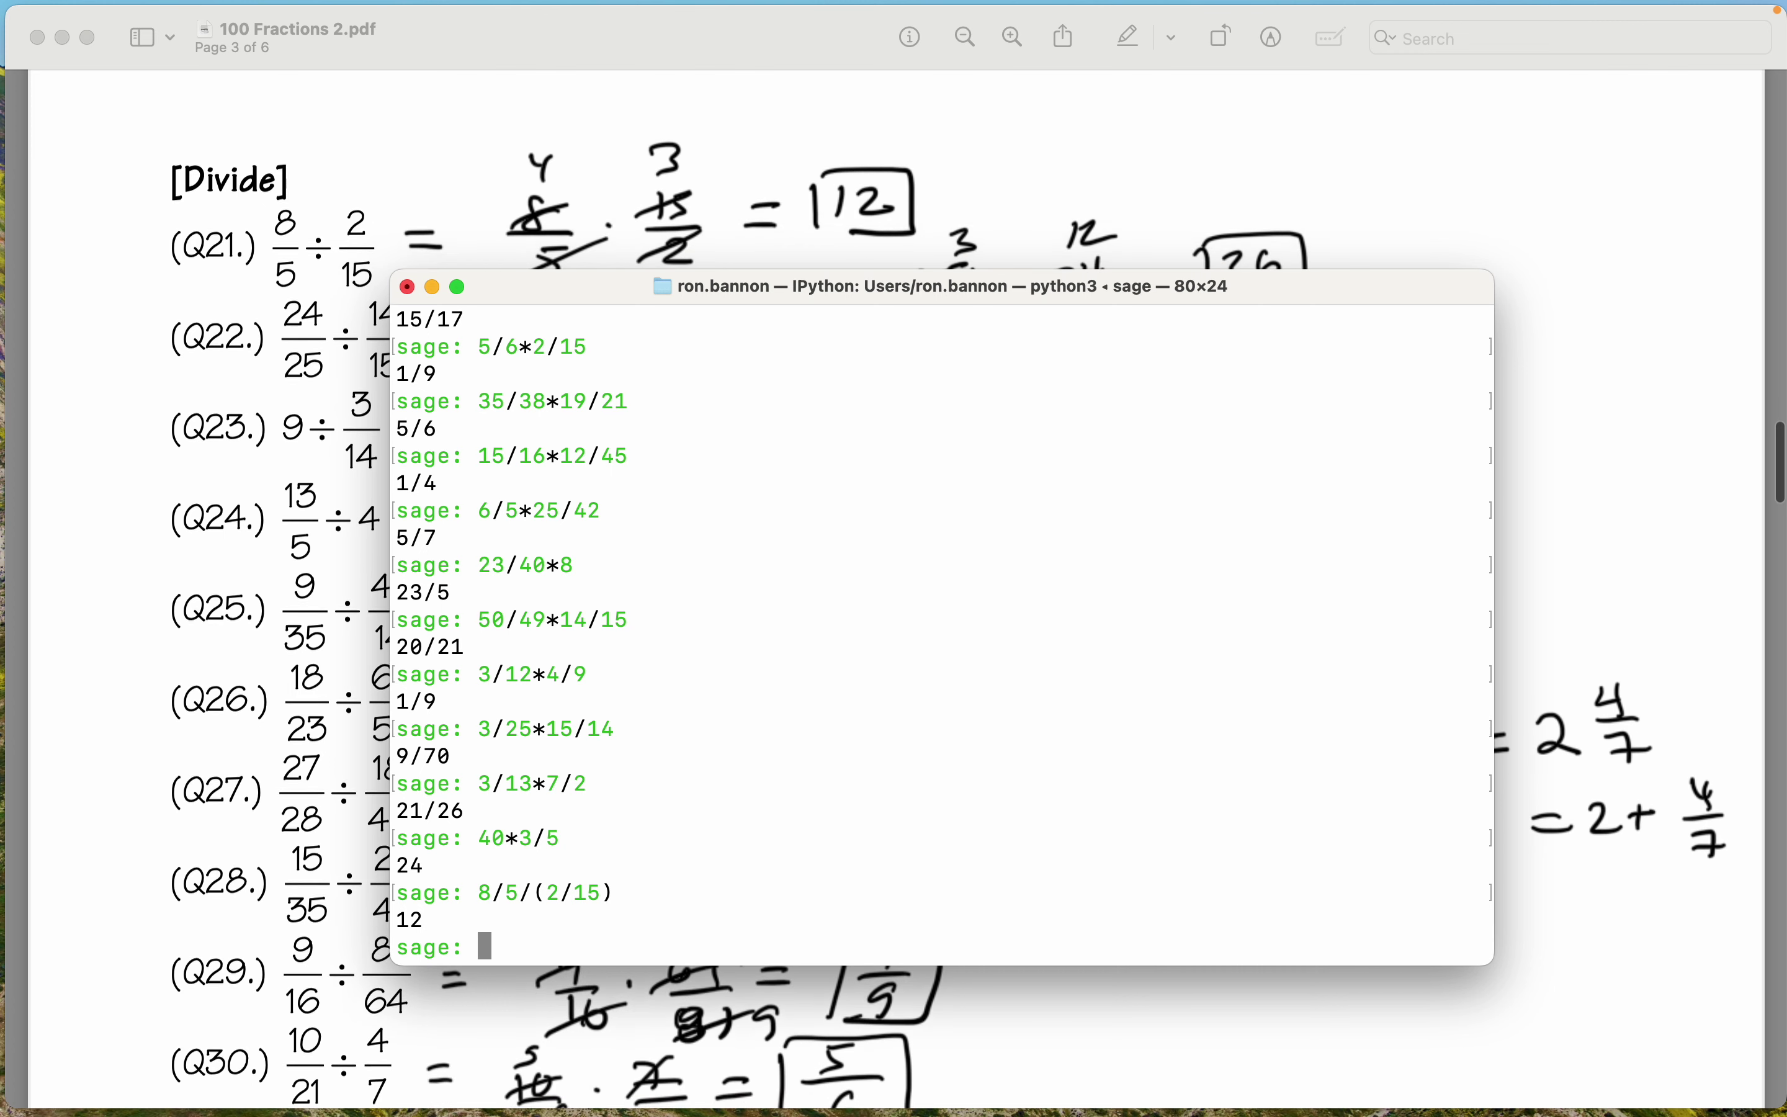
mouse_move(515, 289)
left_mouse_down()
mouse_move(564, 290)
mouse_move(547, 285)
left_mouse_up()
Edit the recalled line into 24/25/(14/15) and evaluate it, getting 36/35 for Q22.
key("Up")
key("Left")
key("Left")
key("Left")
key("Left")
key("Left")
key("Left")
key("Delete")
type("4")
key("Right")
key("Delete")
key("Delete")
key("Delete")
key("Left")
key("Right")
key("Delete")
type("25/")
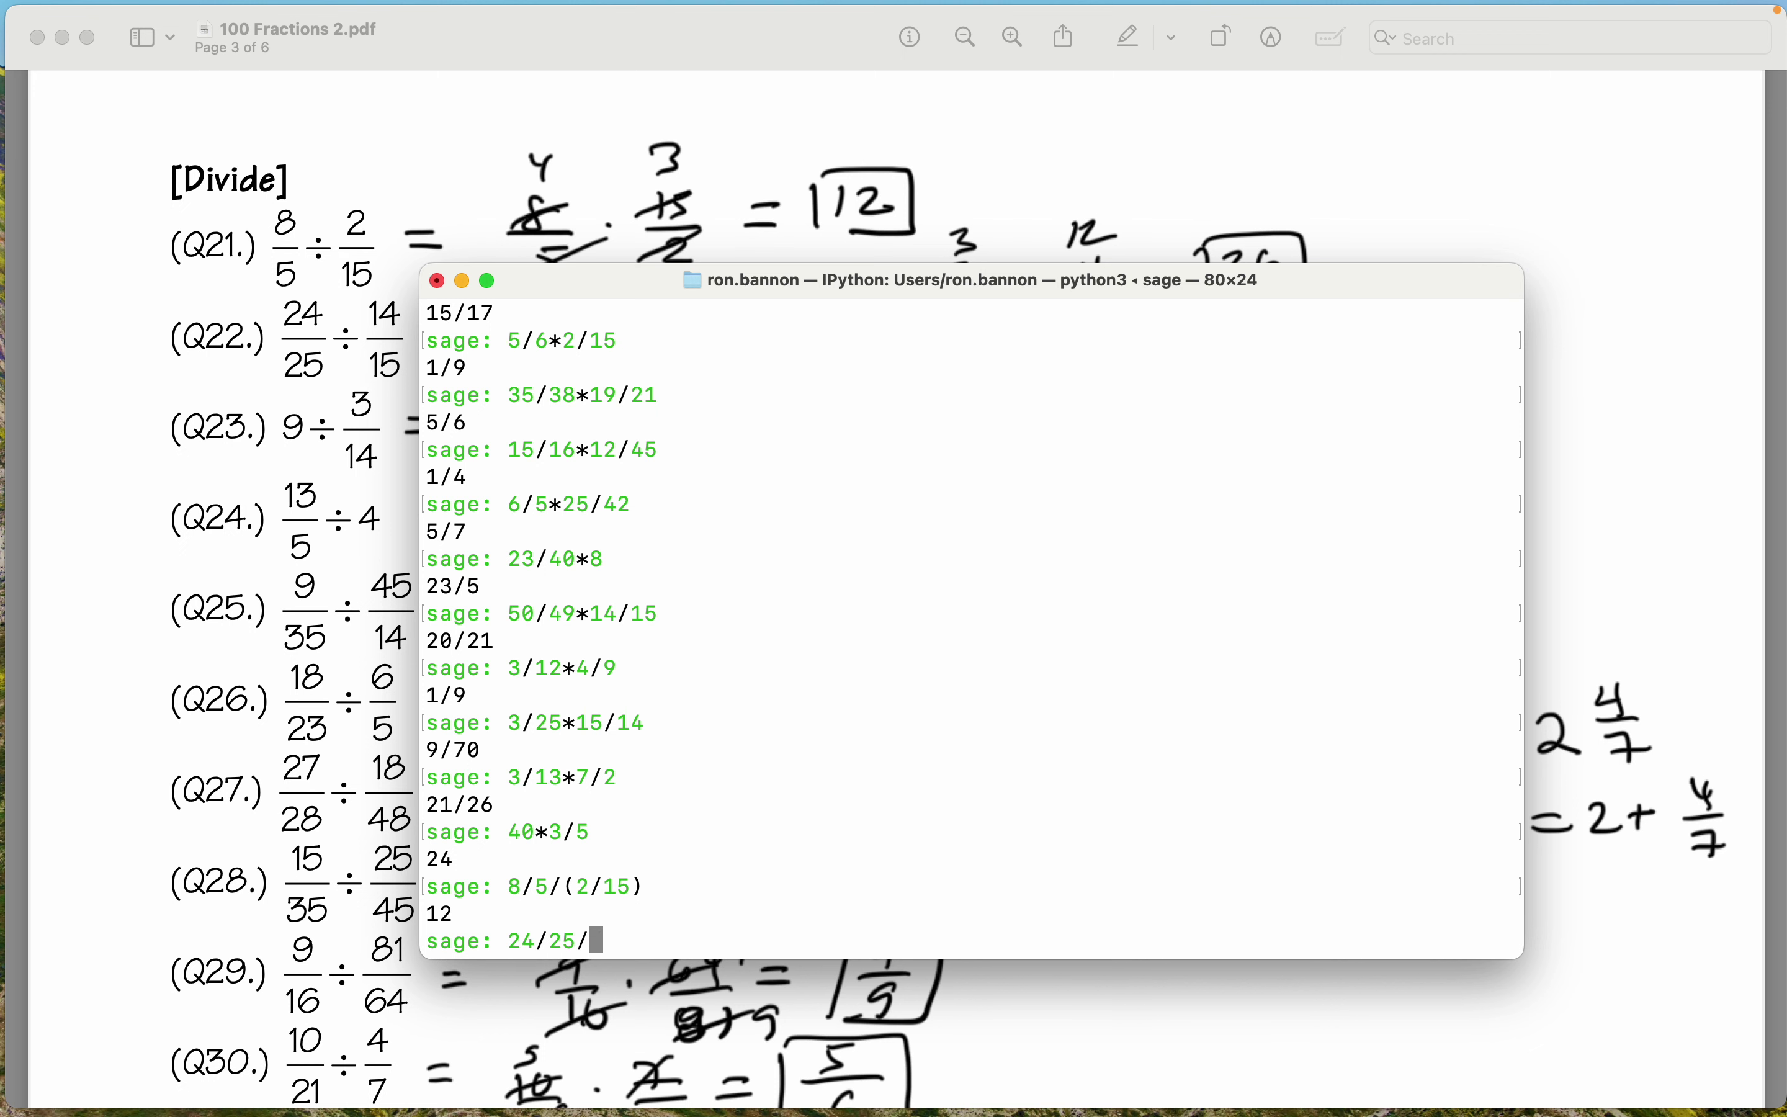
type("(14/15)")
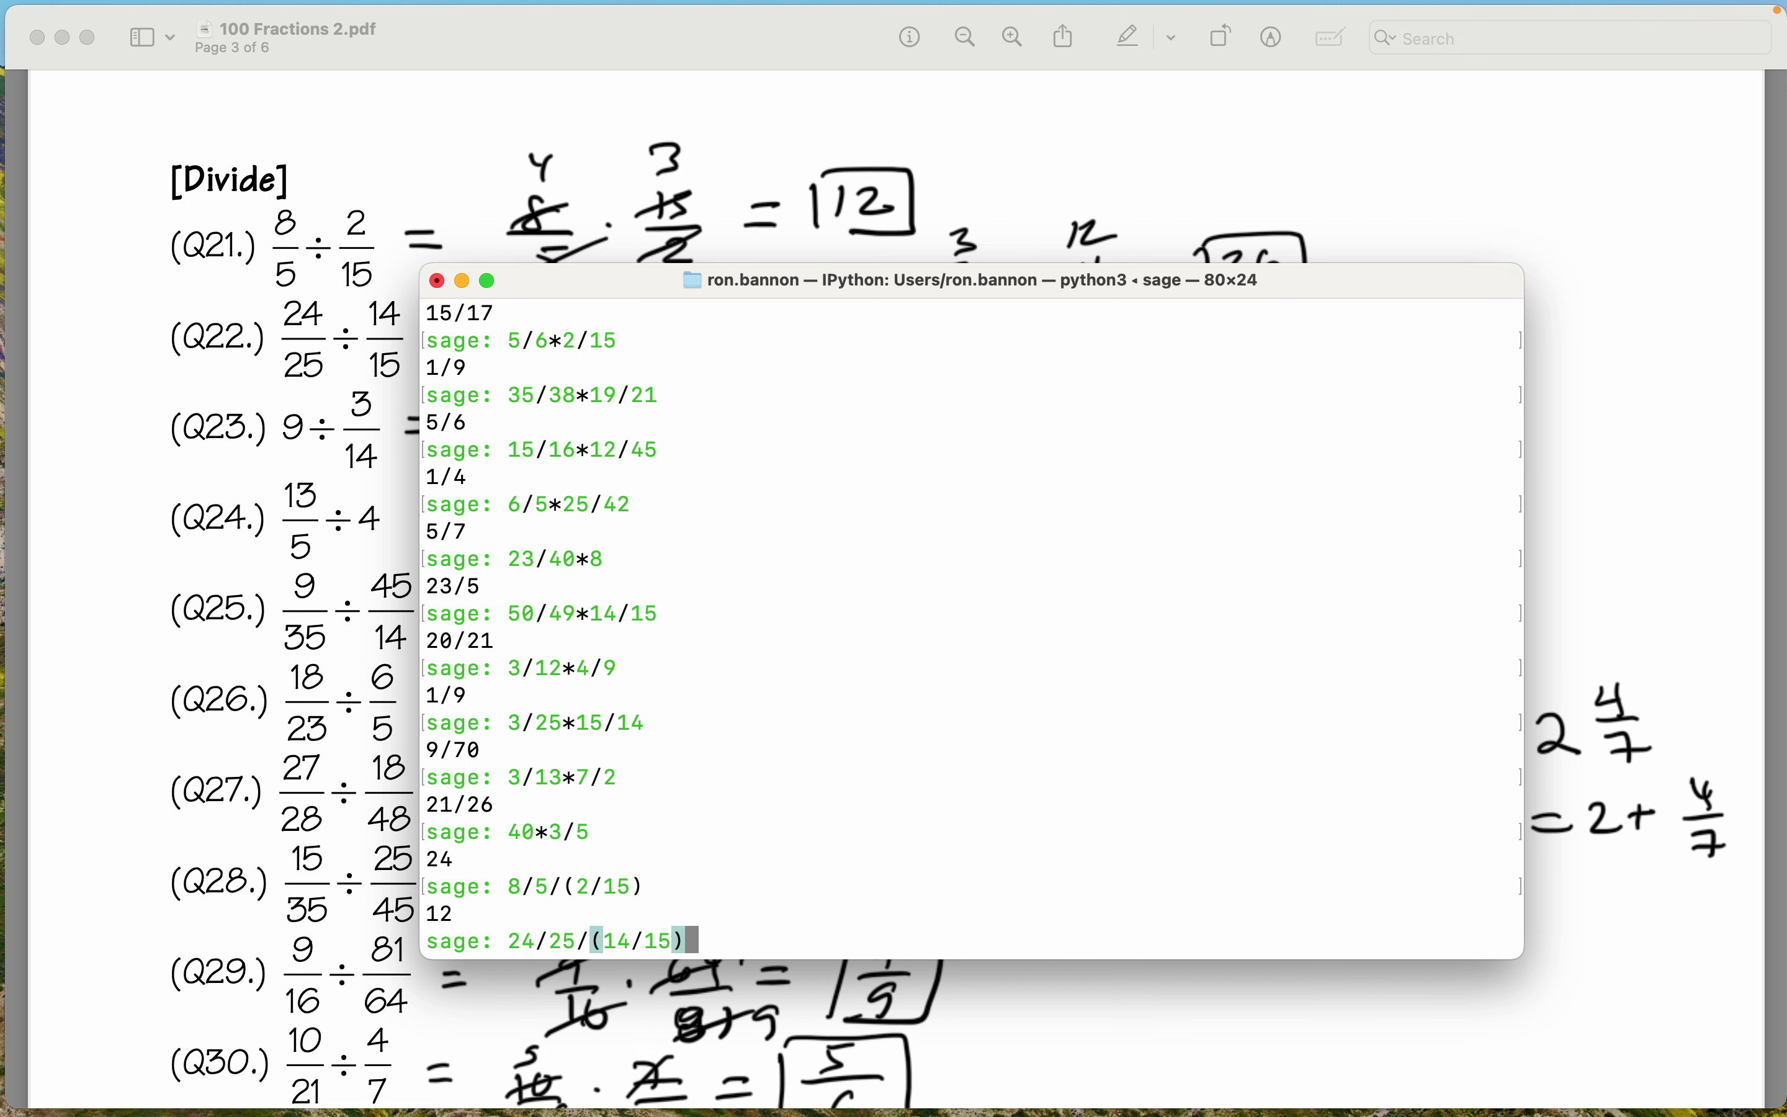
key("Return")
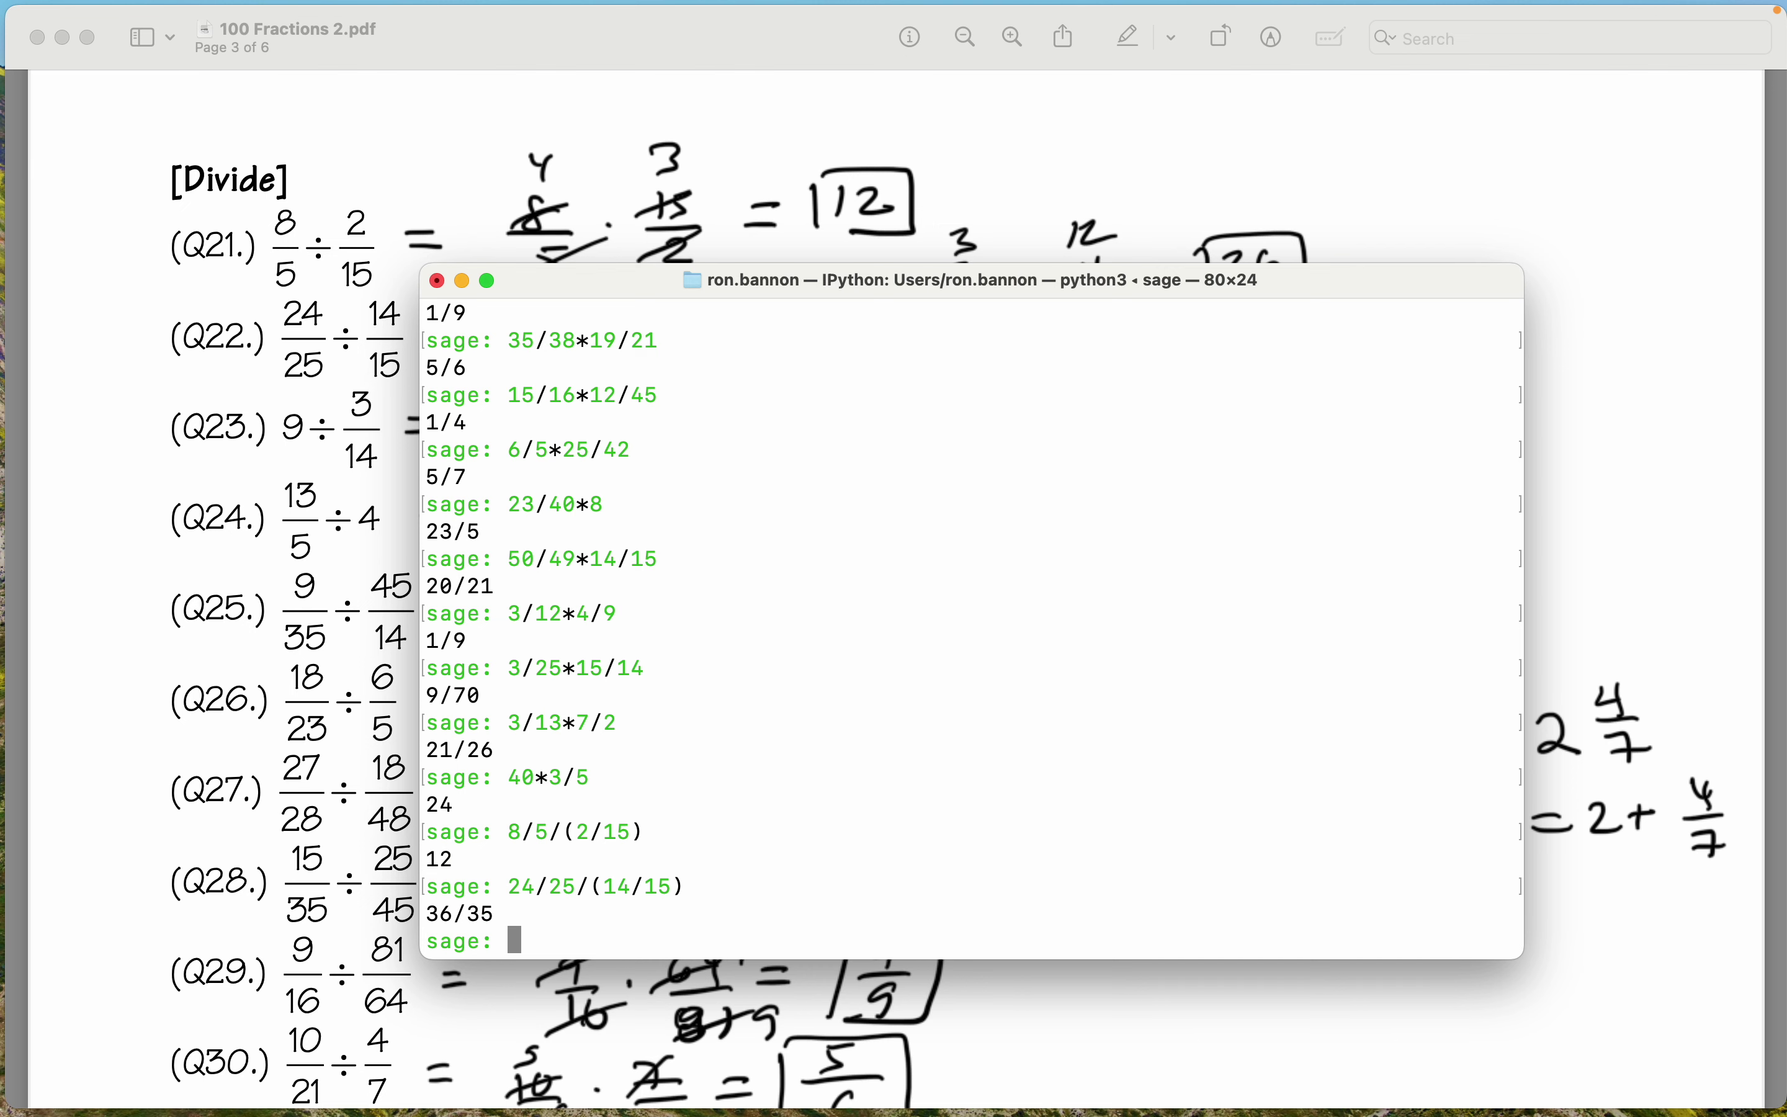
Evaluate Q23's division 9/(3/14), getting 42.
scroll(337, 353, "down", 3)
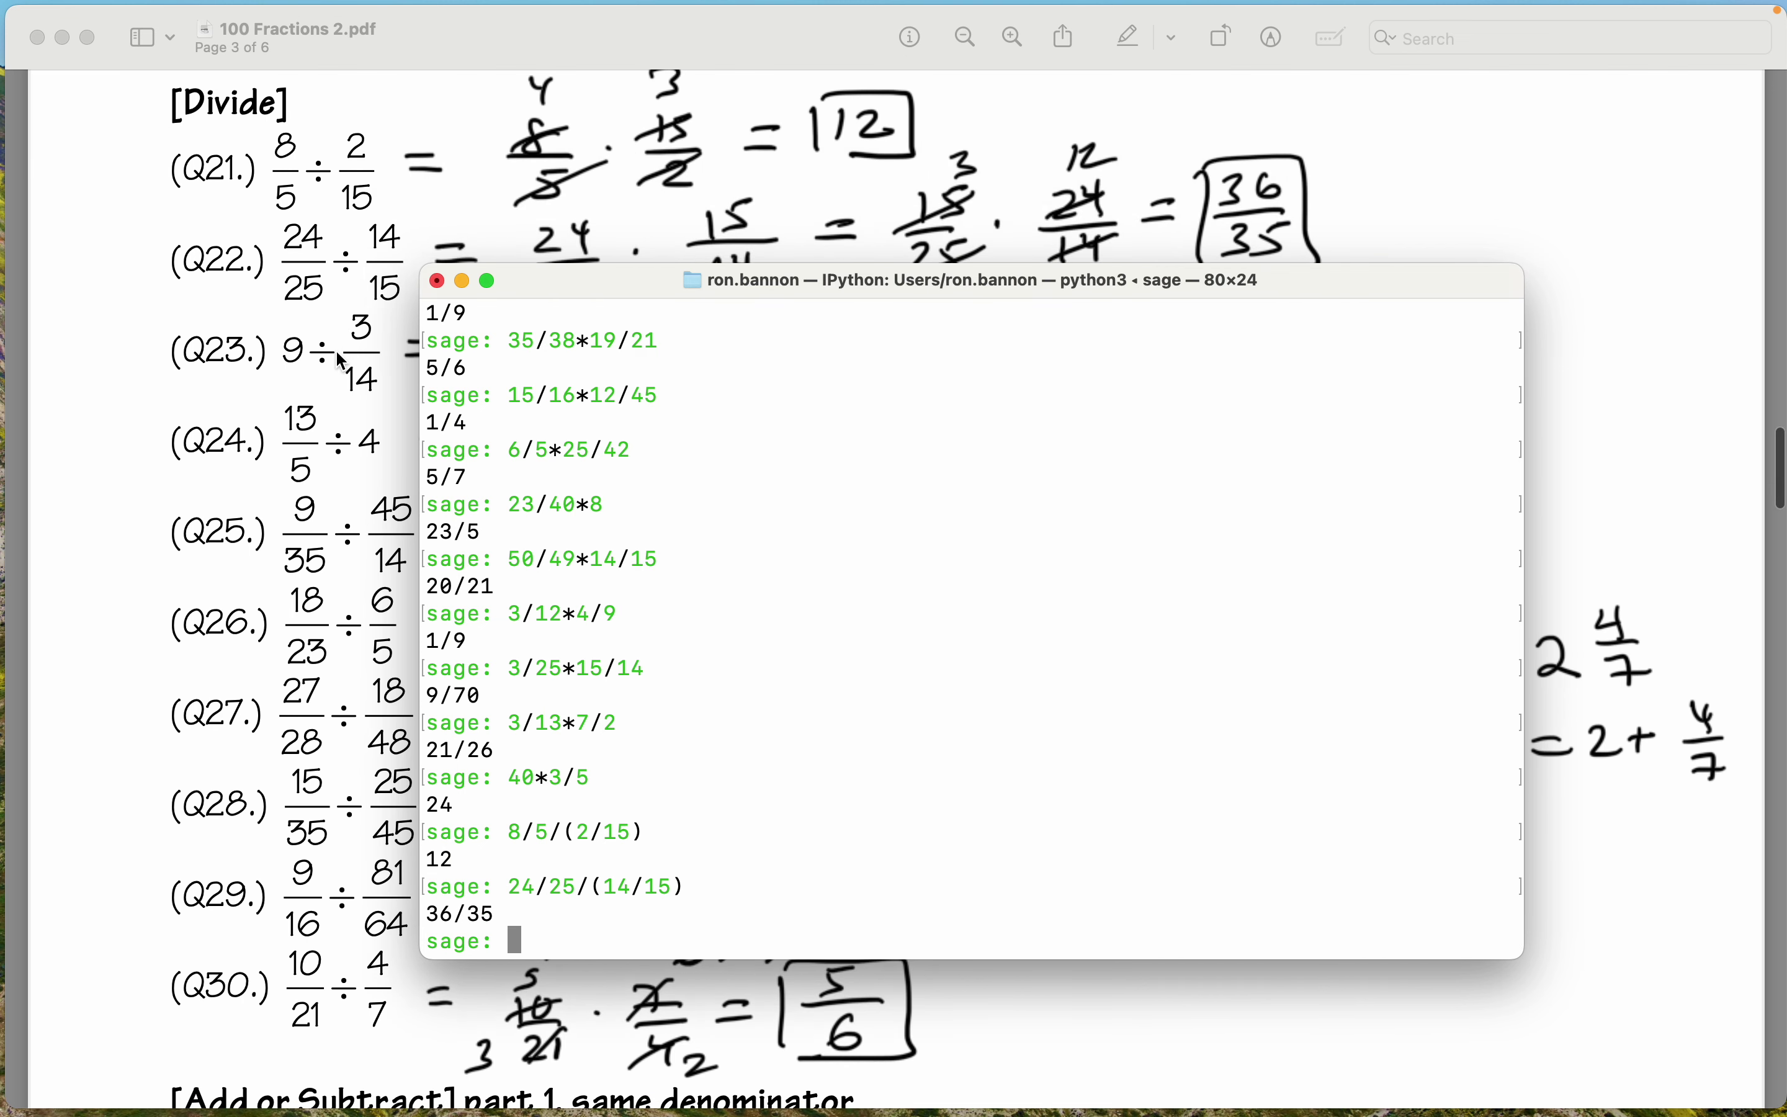
scroll(341, 362, "down", 1)
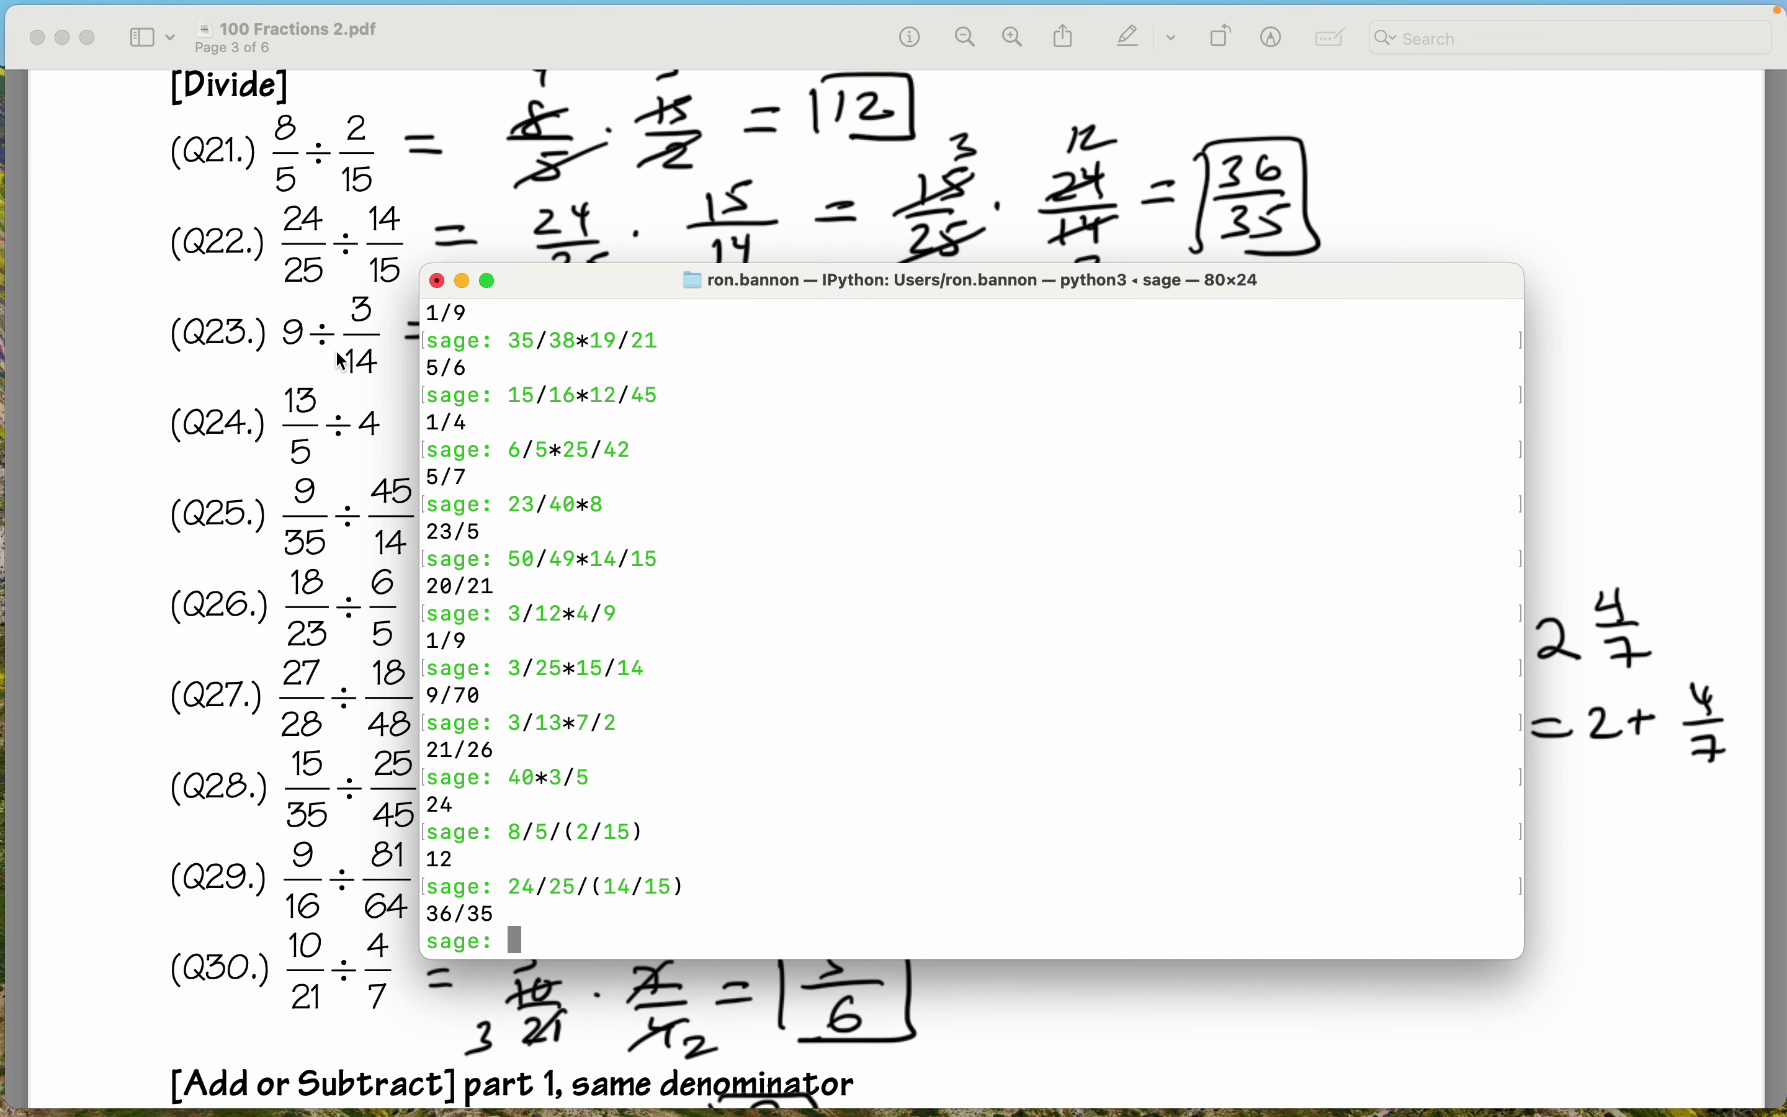
type("9/(3/14)")
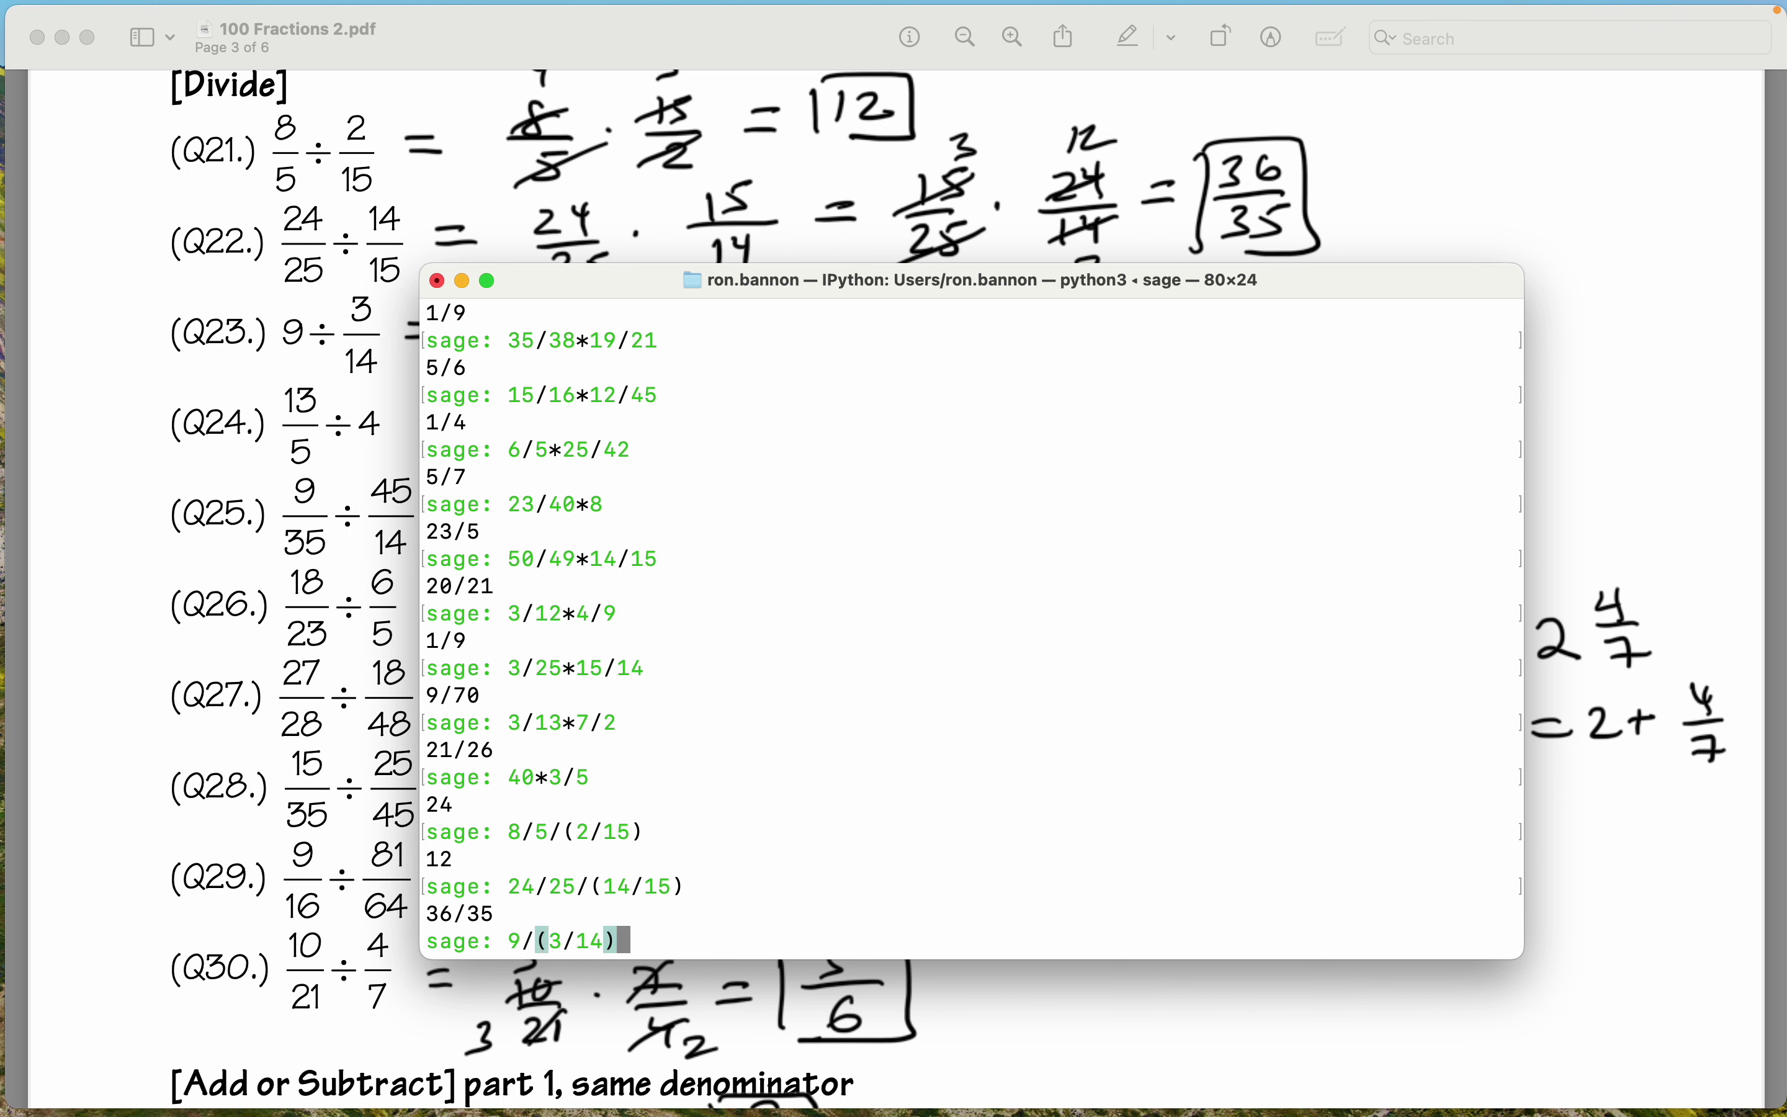
key("Return")
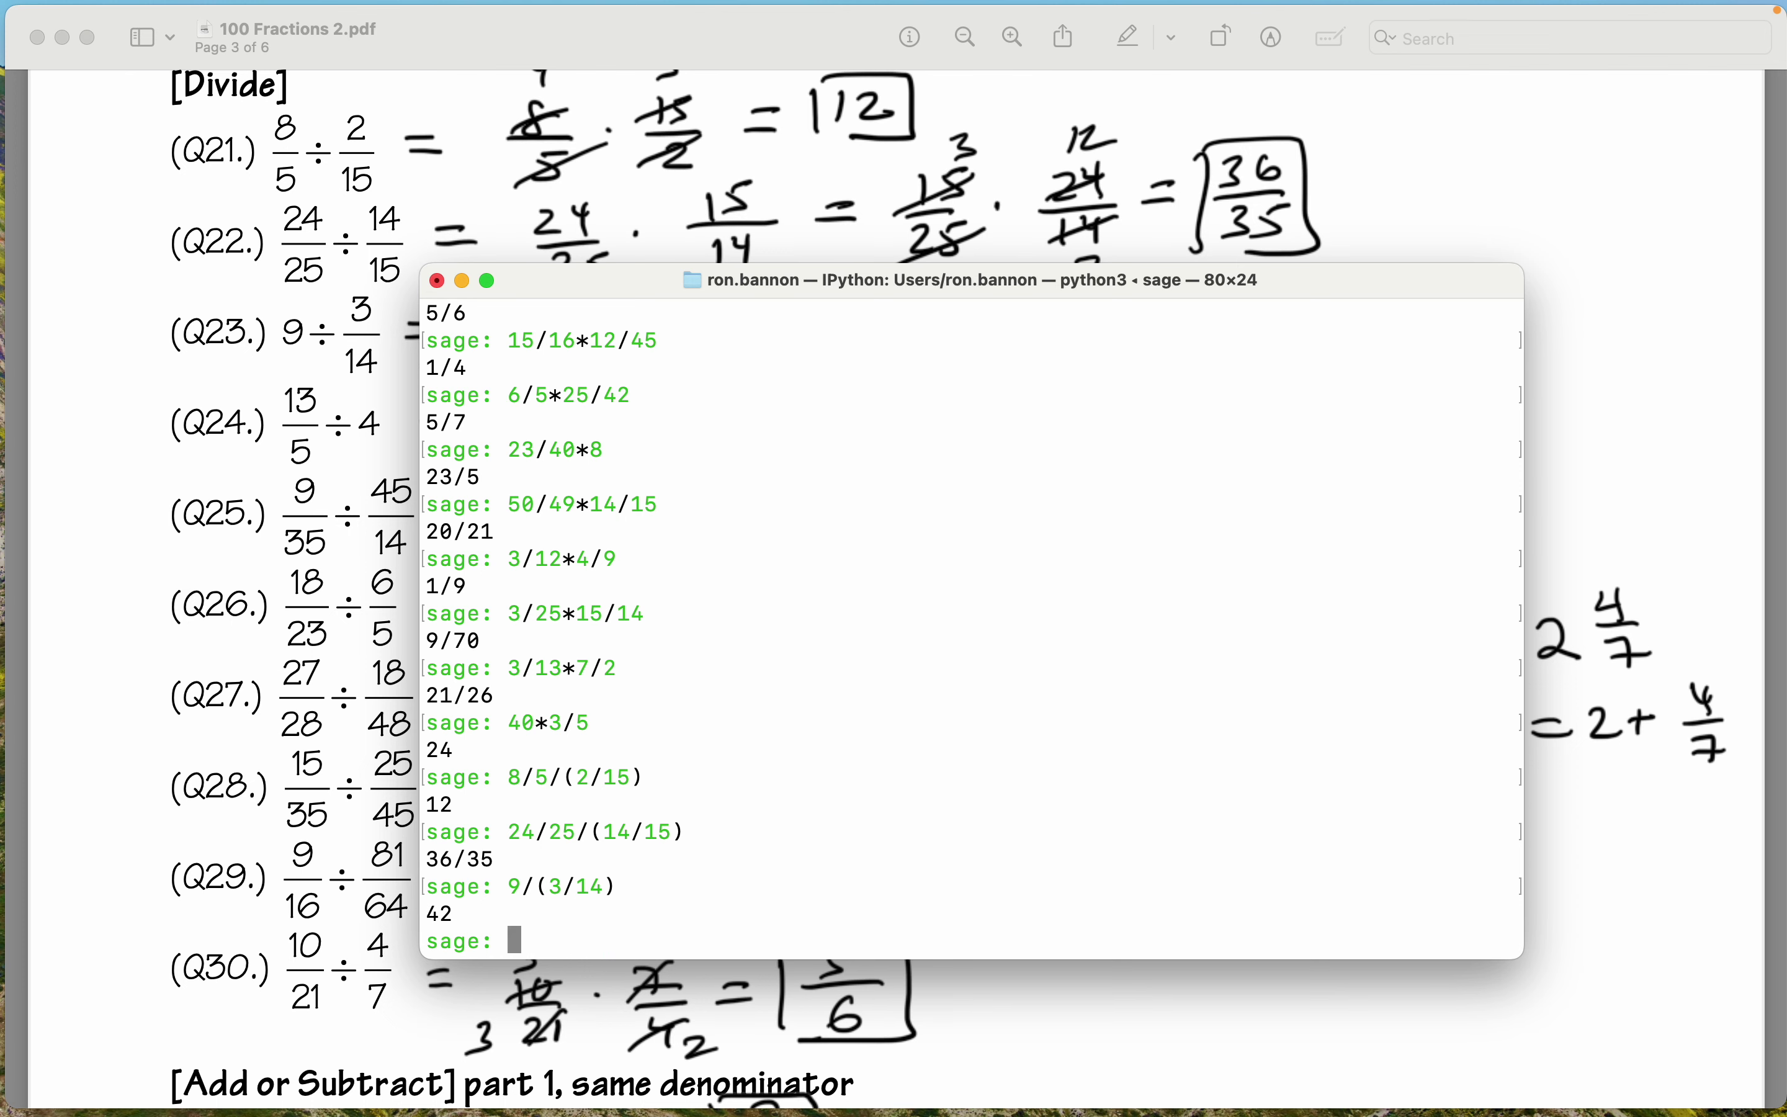
Evaluate 13/5/(4) and 9/35/(45/14), getting 13/20 and 2/25 for Q24–Q25.
scroll(1624, 591, "down", 3)
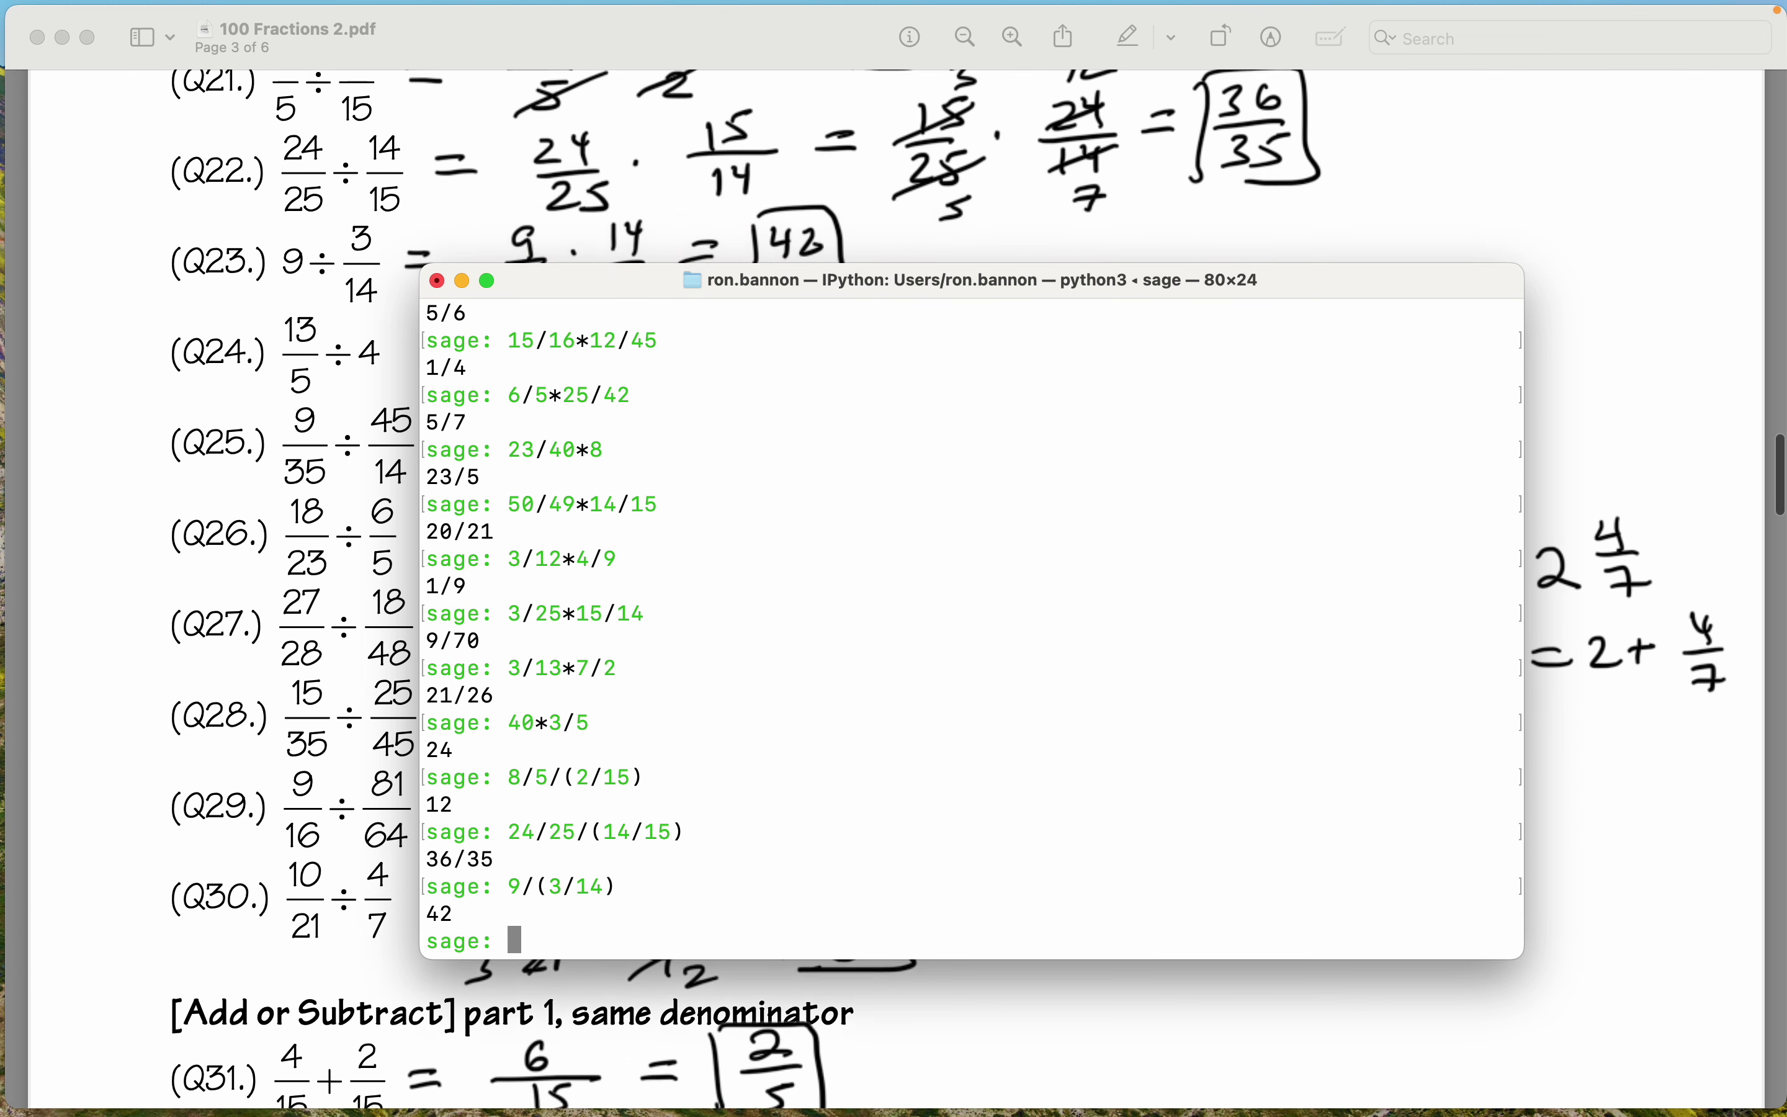
scroll(1624, 590, "down", 1)
type("13/5")
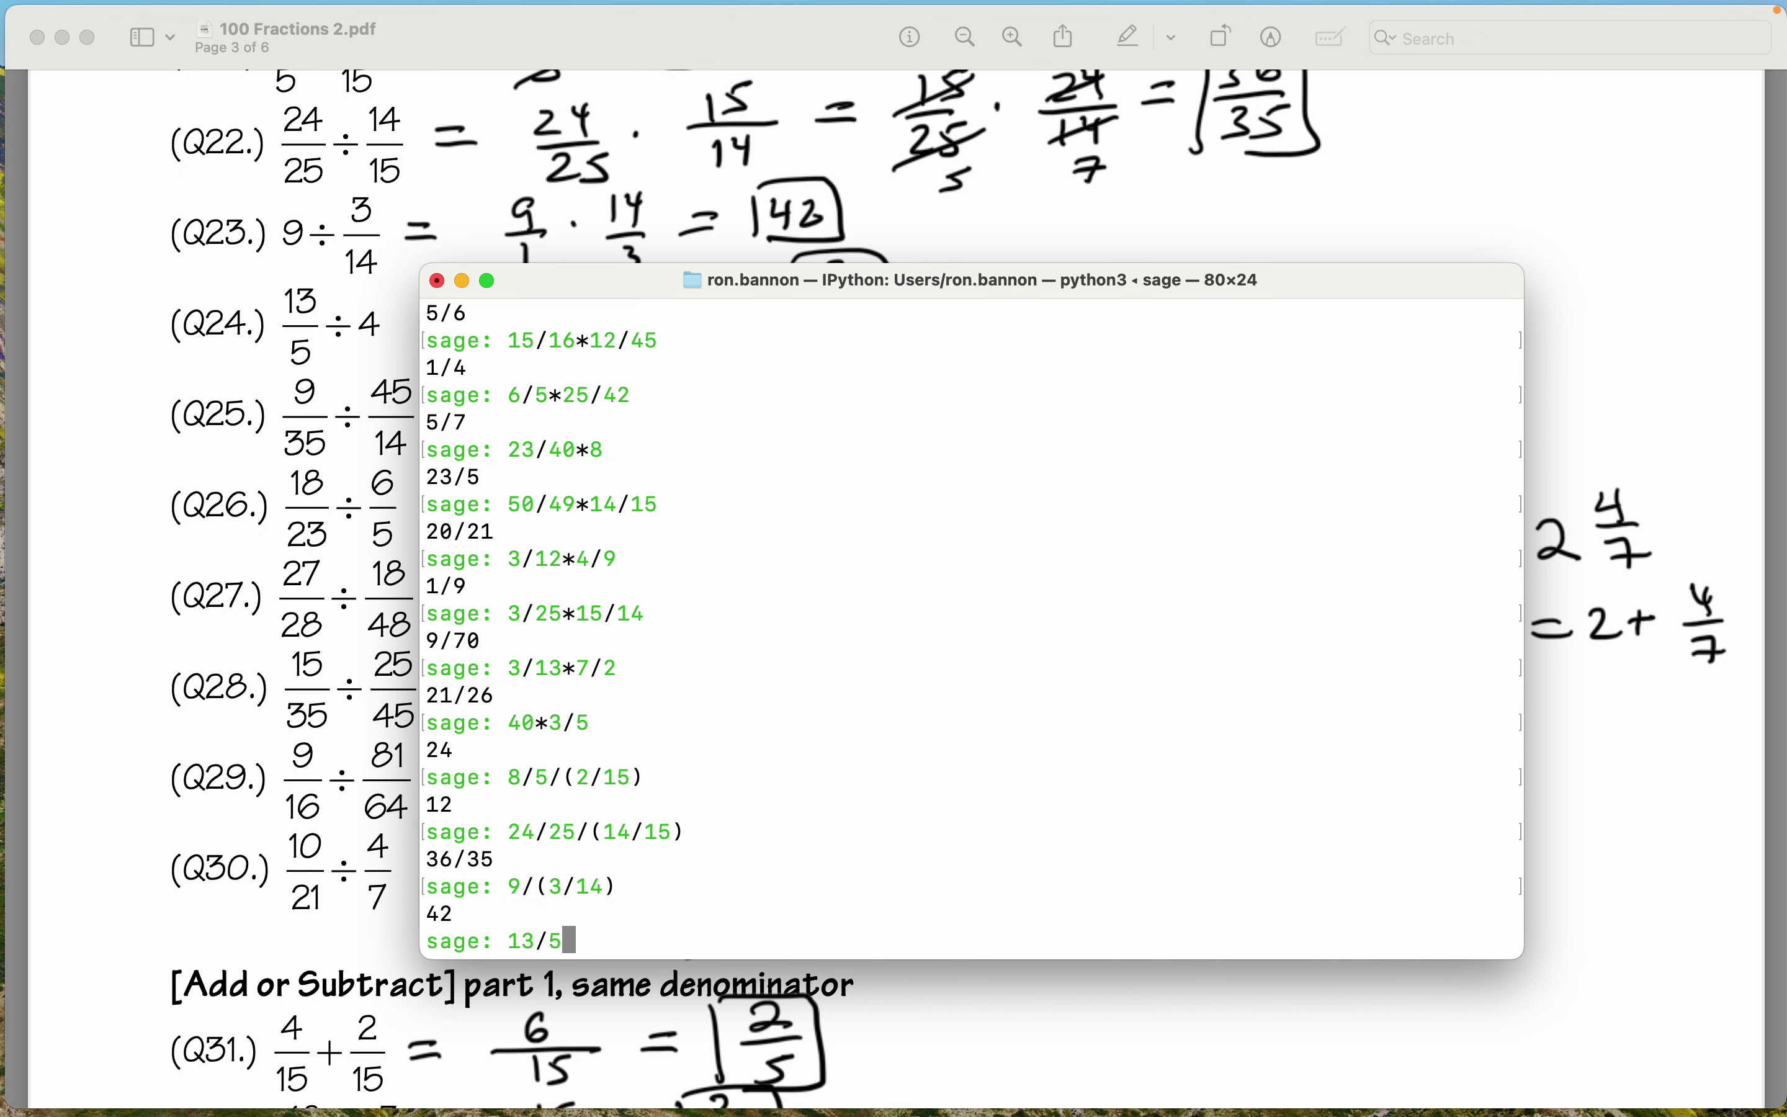
type("/(4)")
key("Return")
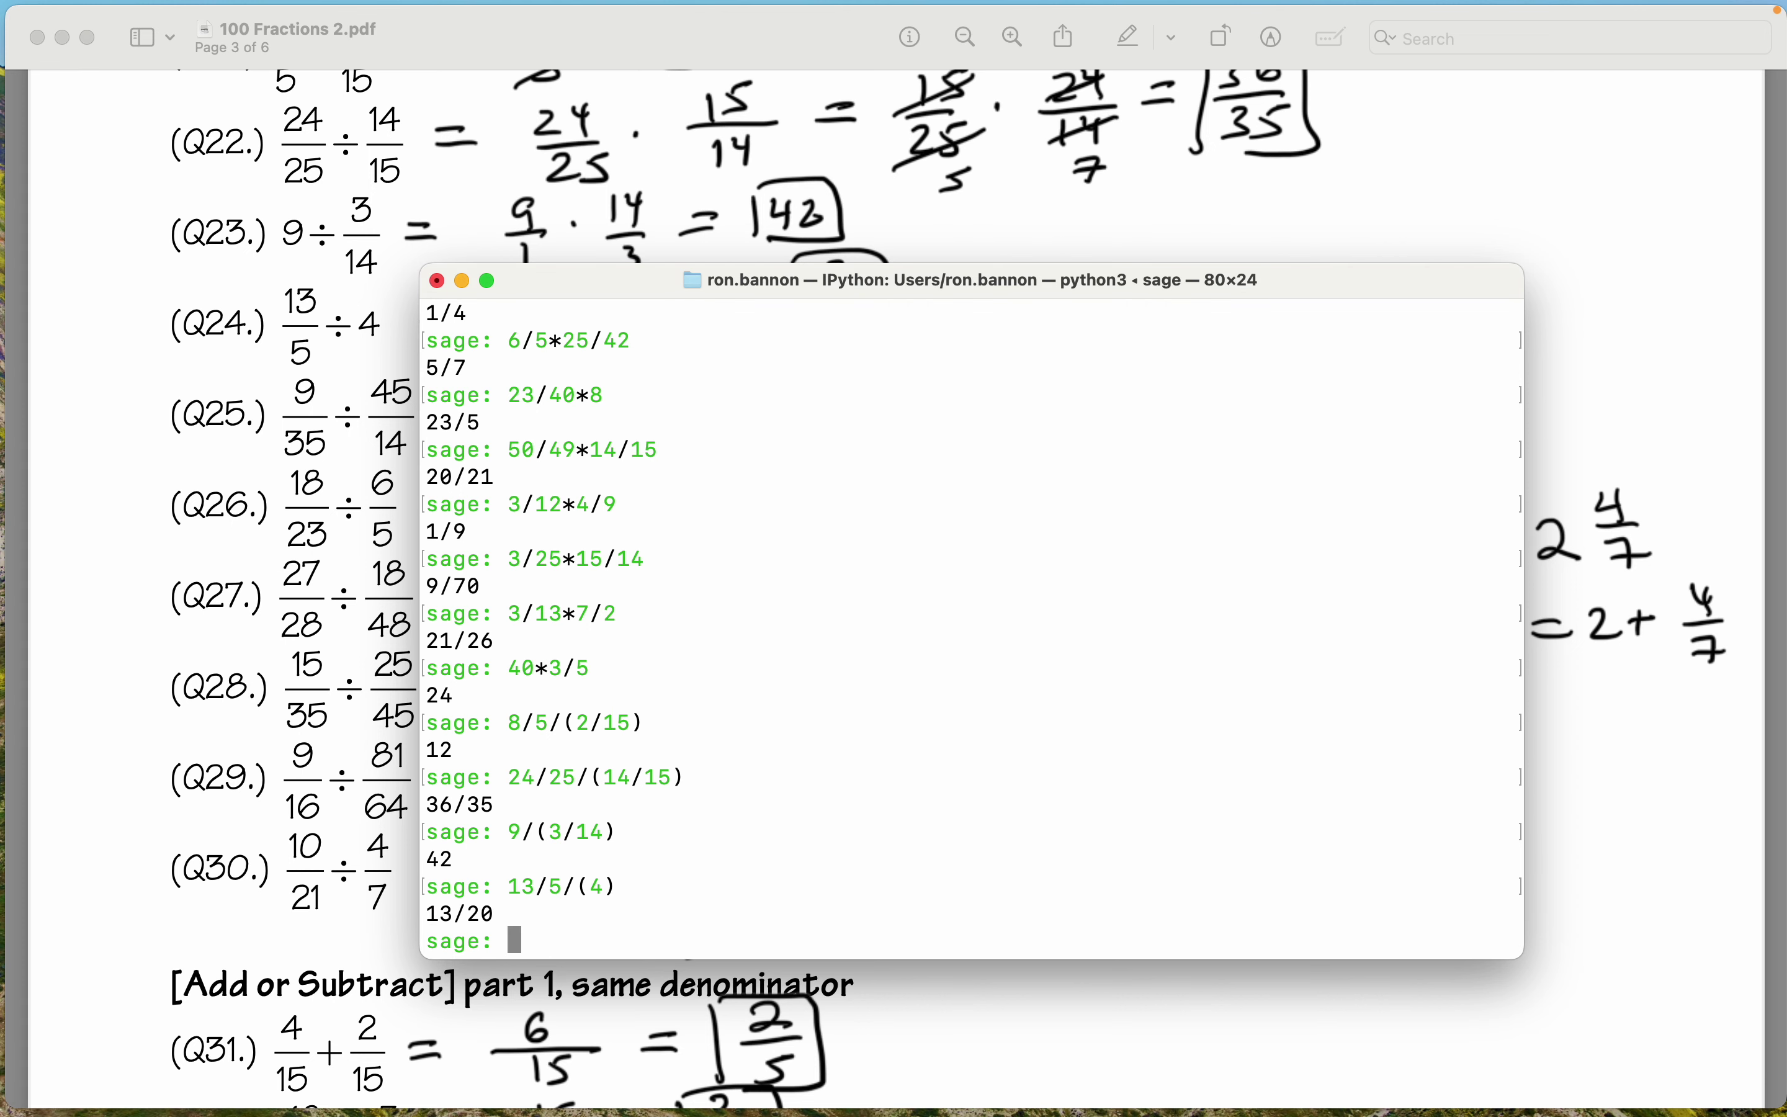
scroll(264, 341, "down", 3)
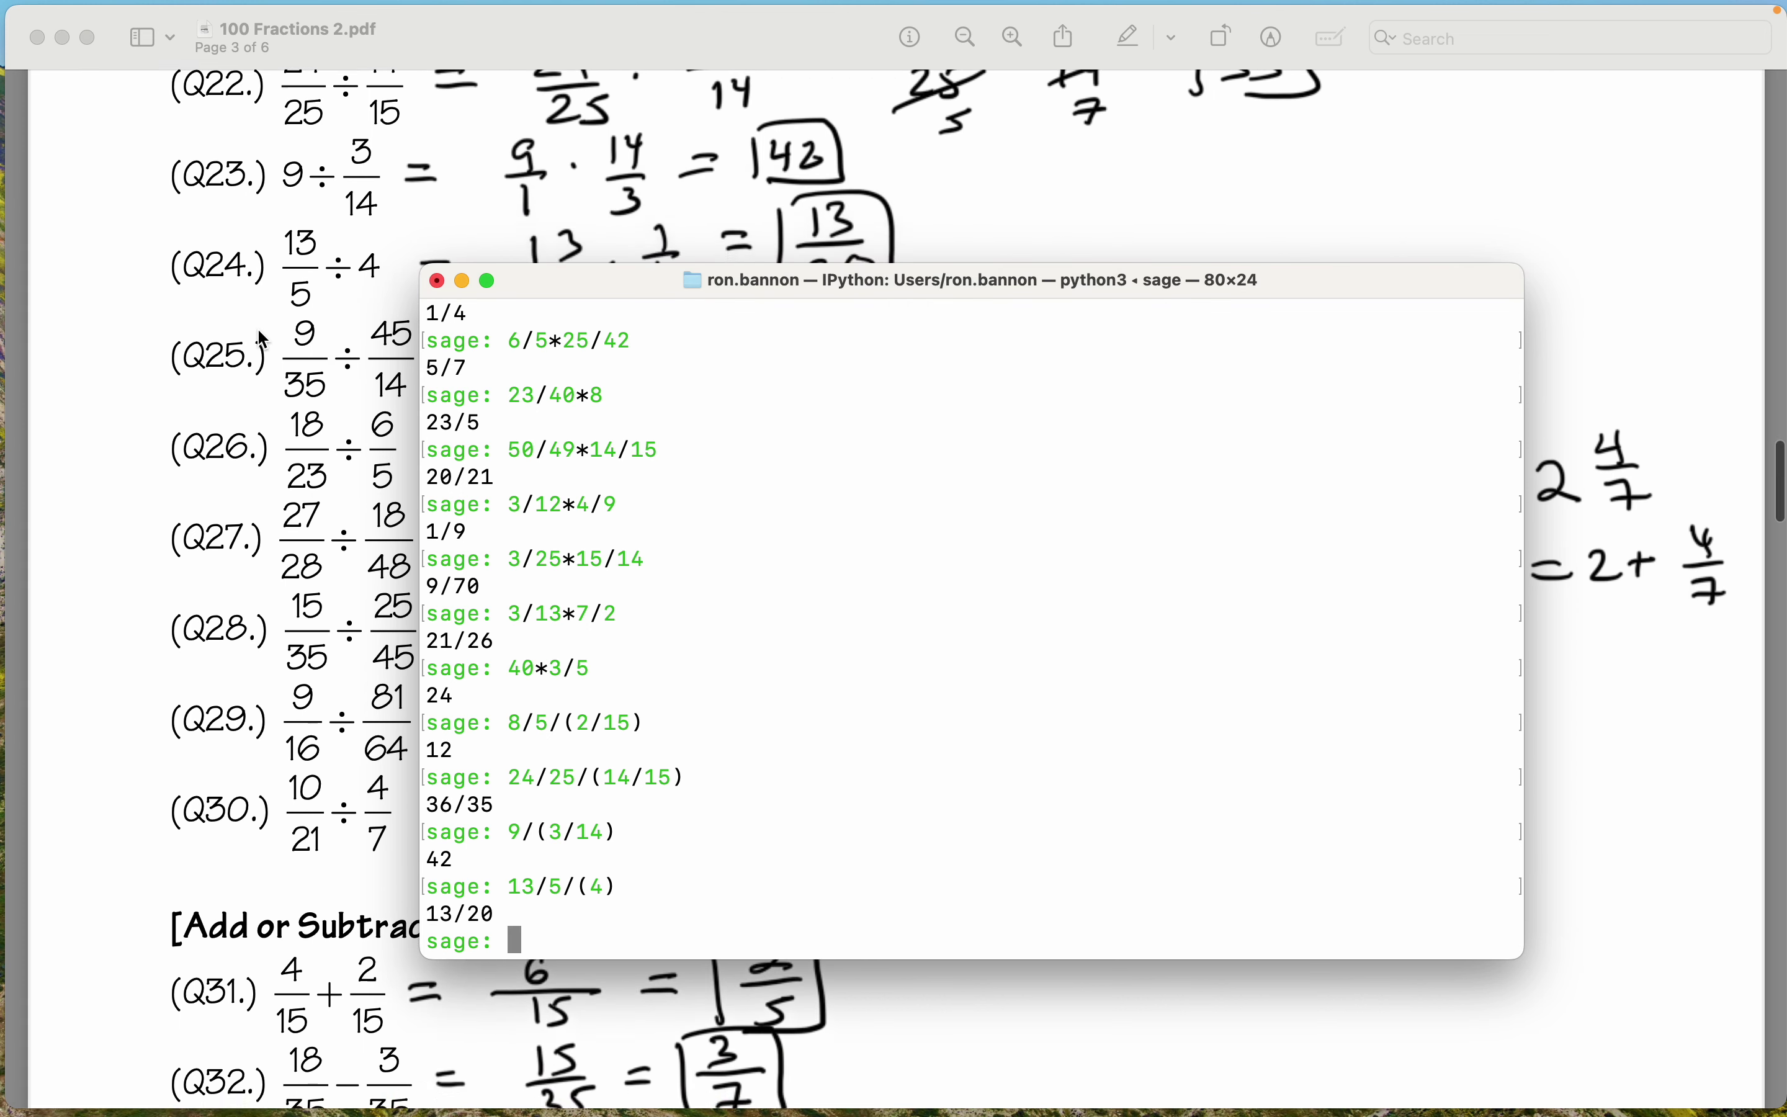
scroll(263, 341, "down", 1)
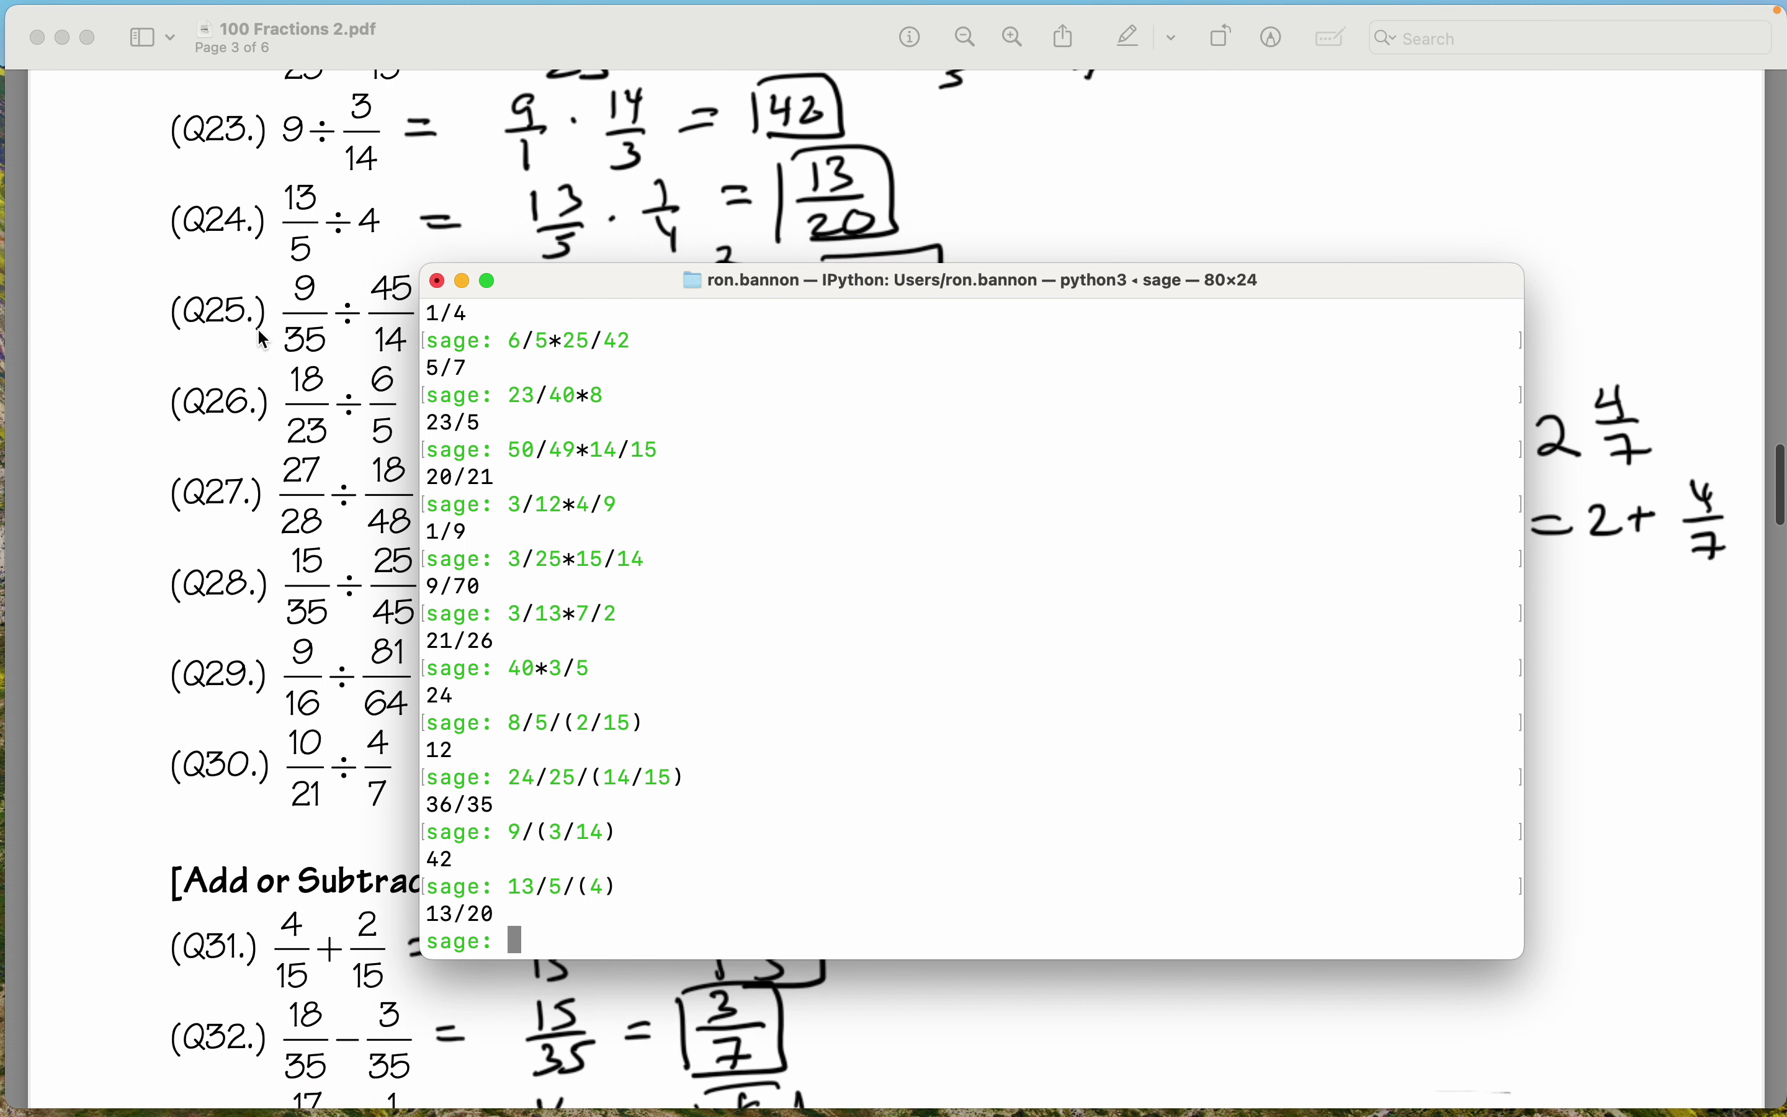
type("9/35")
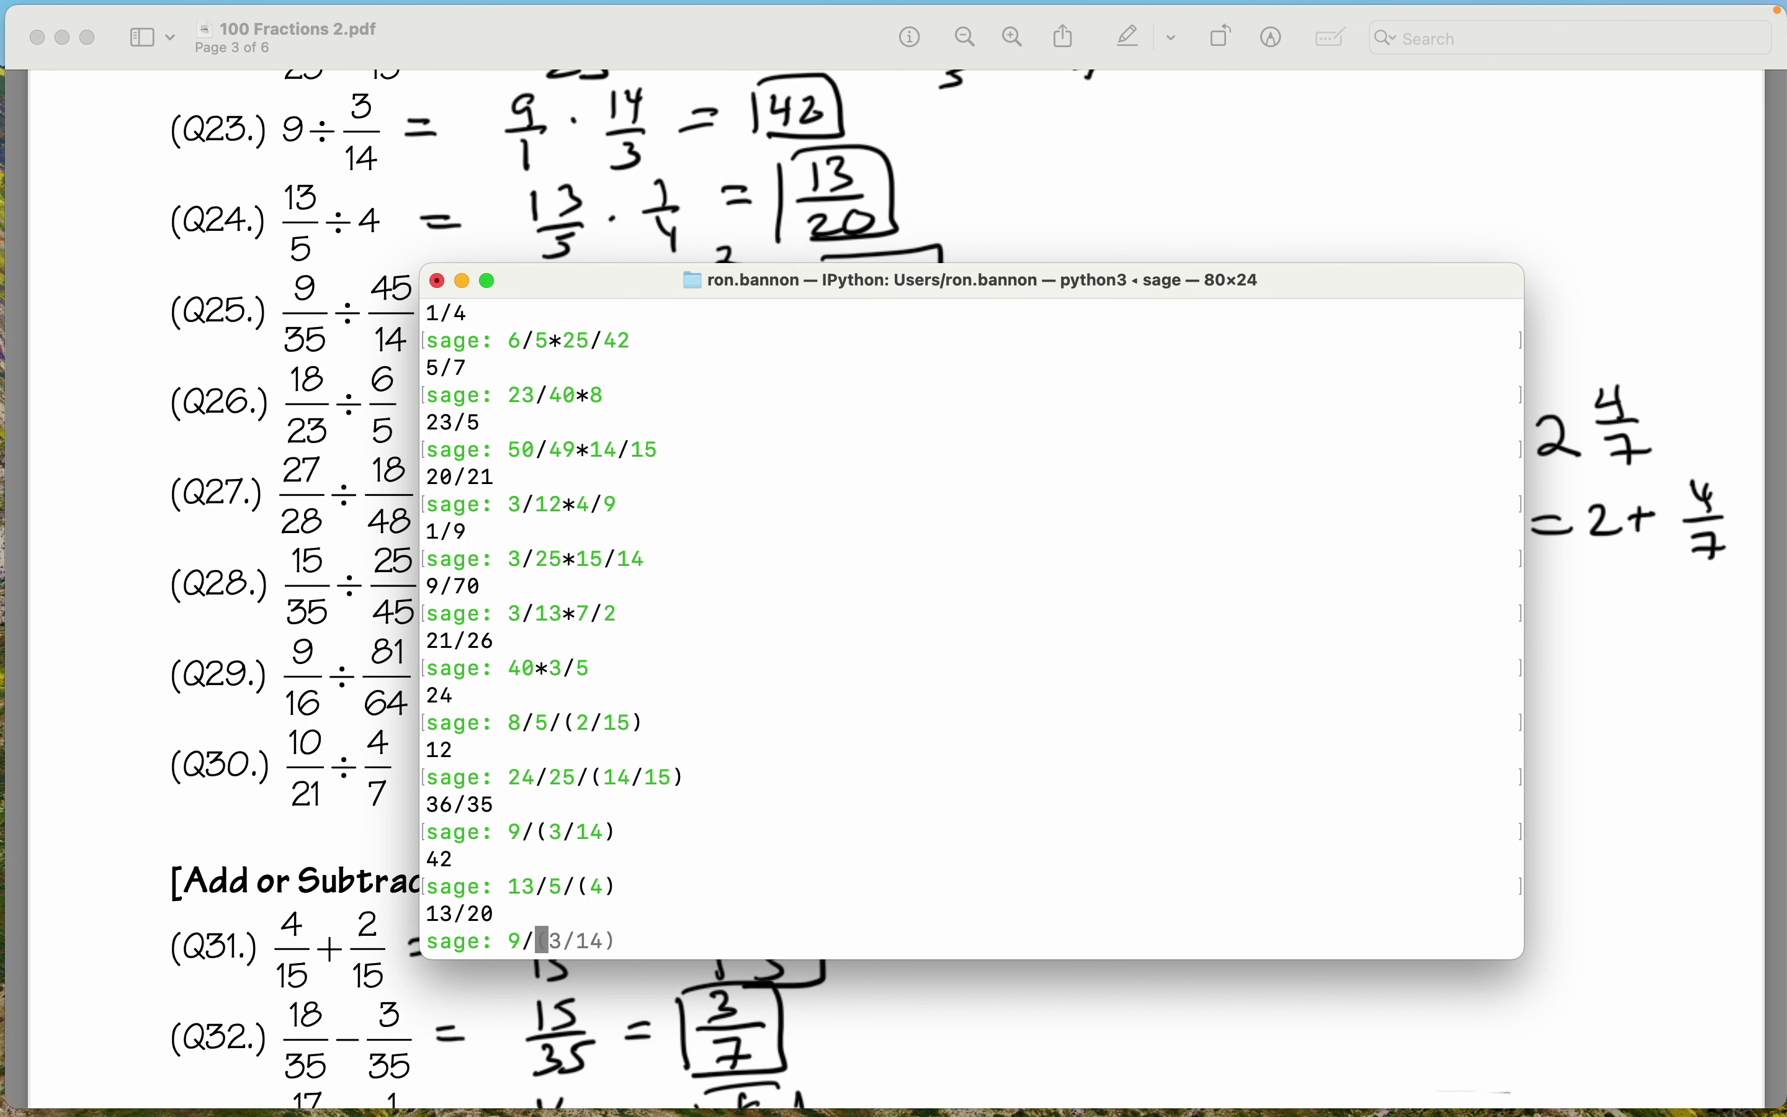
type("/(45/14)")
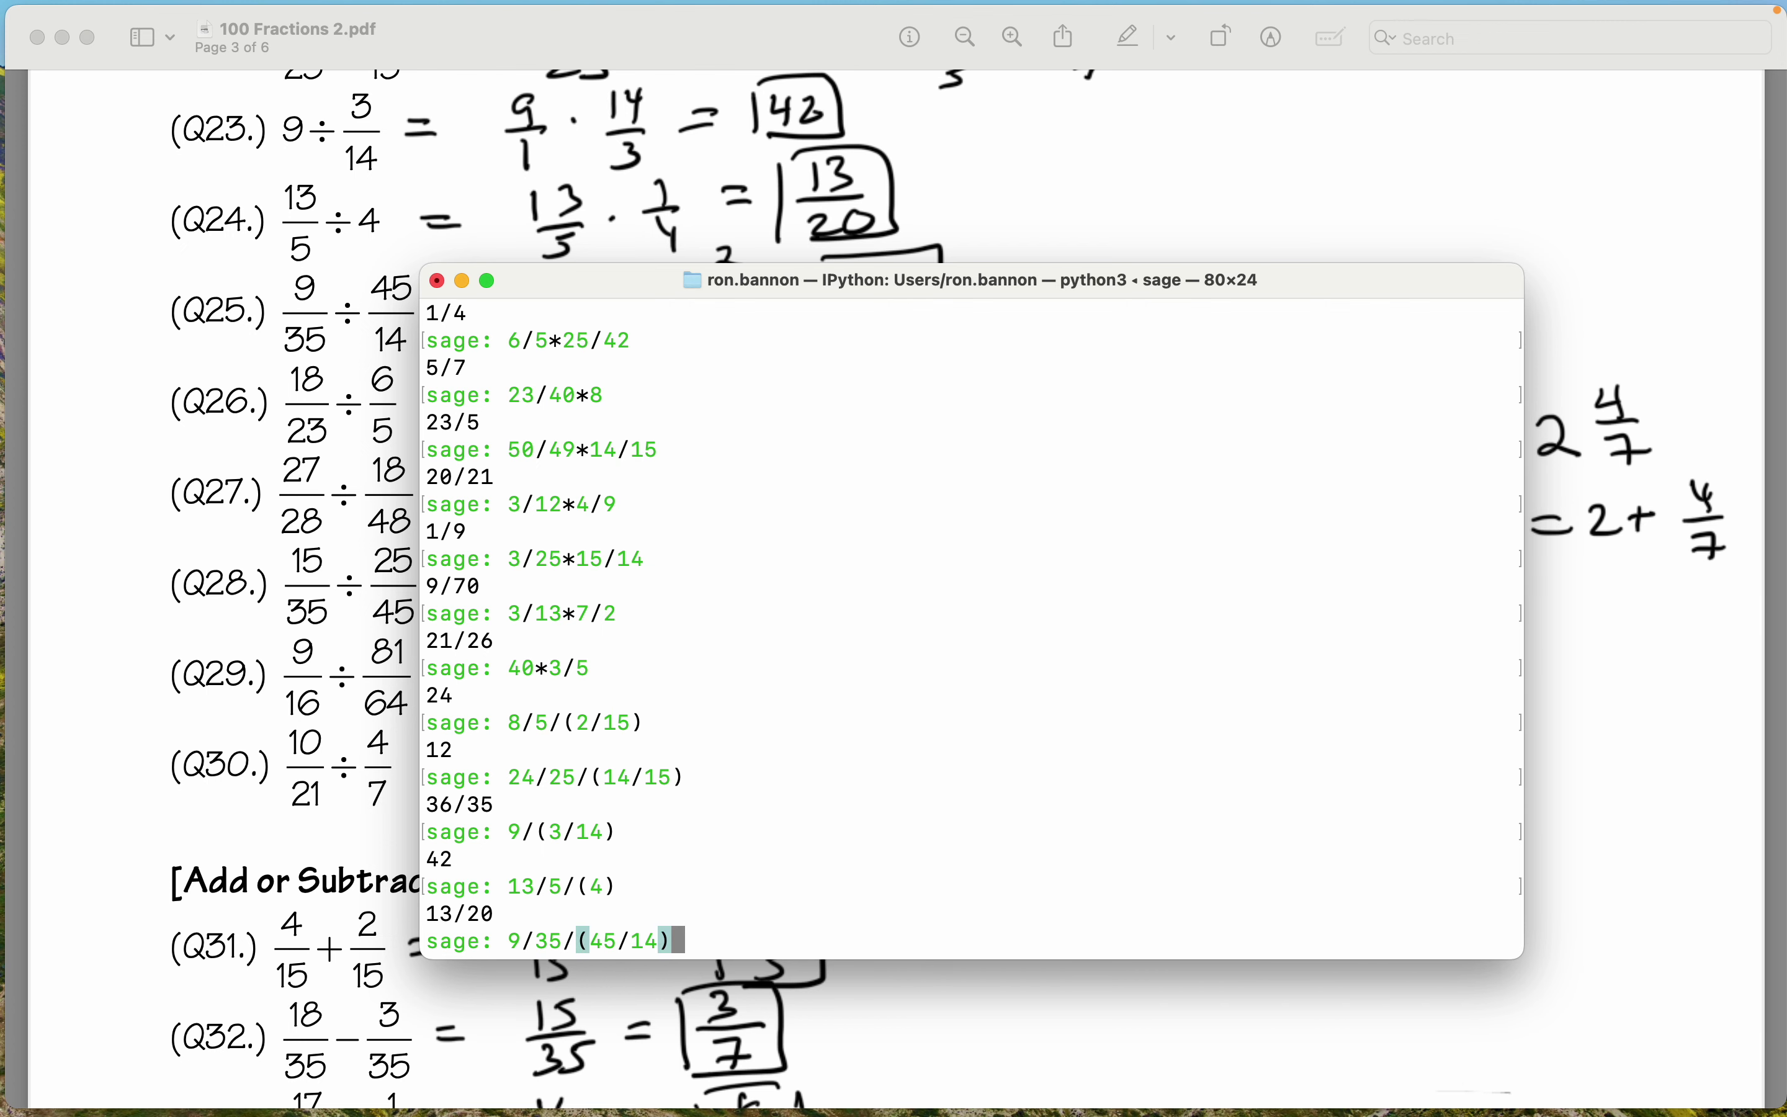
key("Return")
Evaluate 18/23/(6/5) and 27/28/(18/48), getting 15/23 and 18/7 for Q26–Q27.
scroll(262, 336, "down", 3)
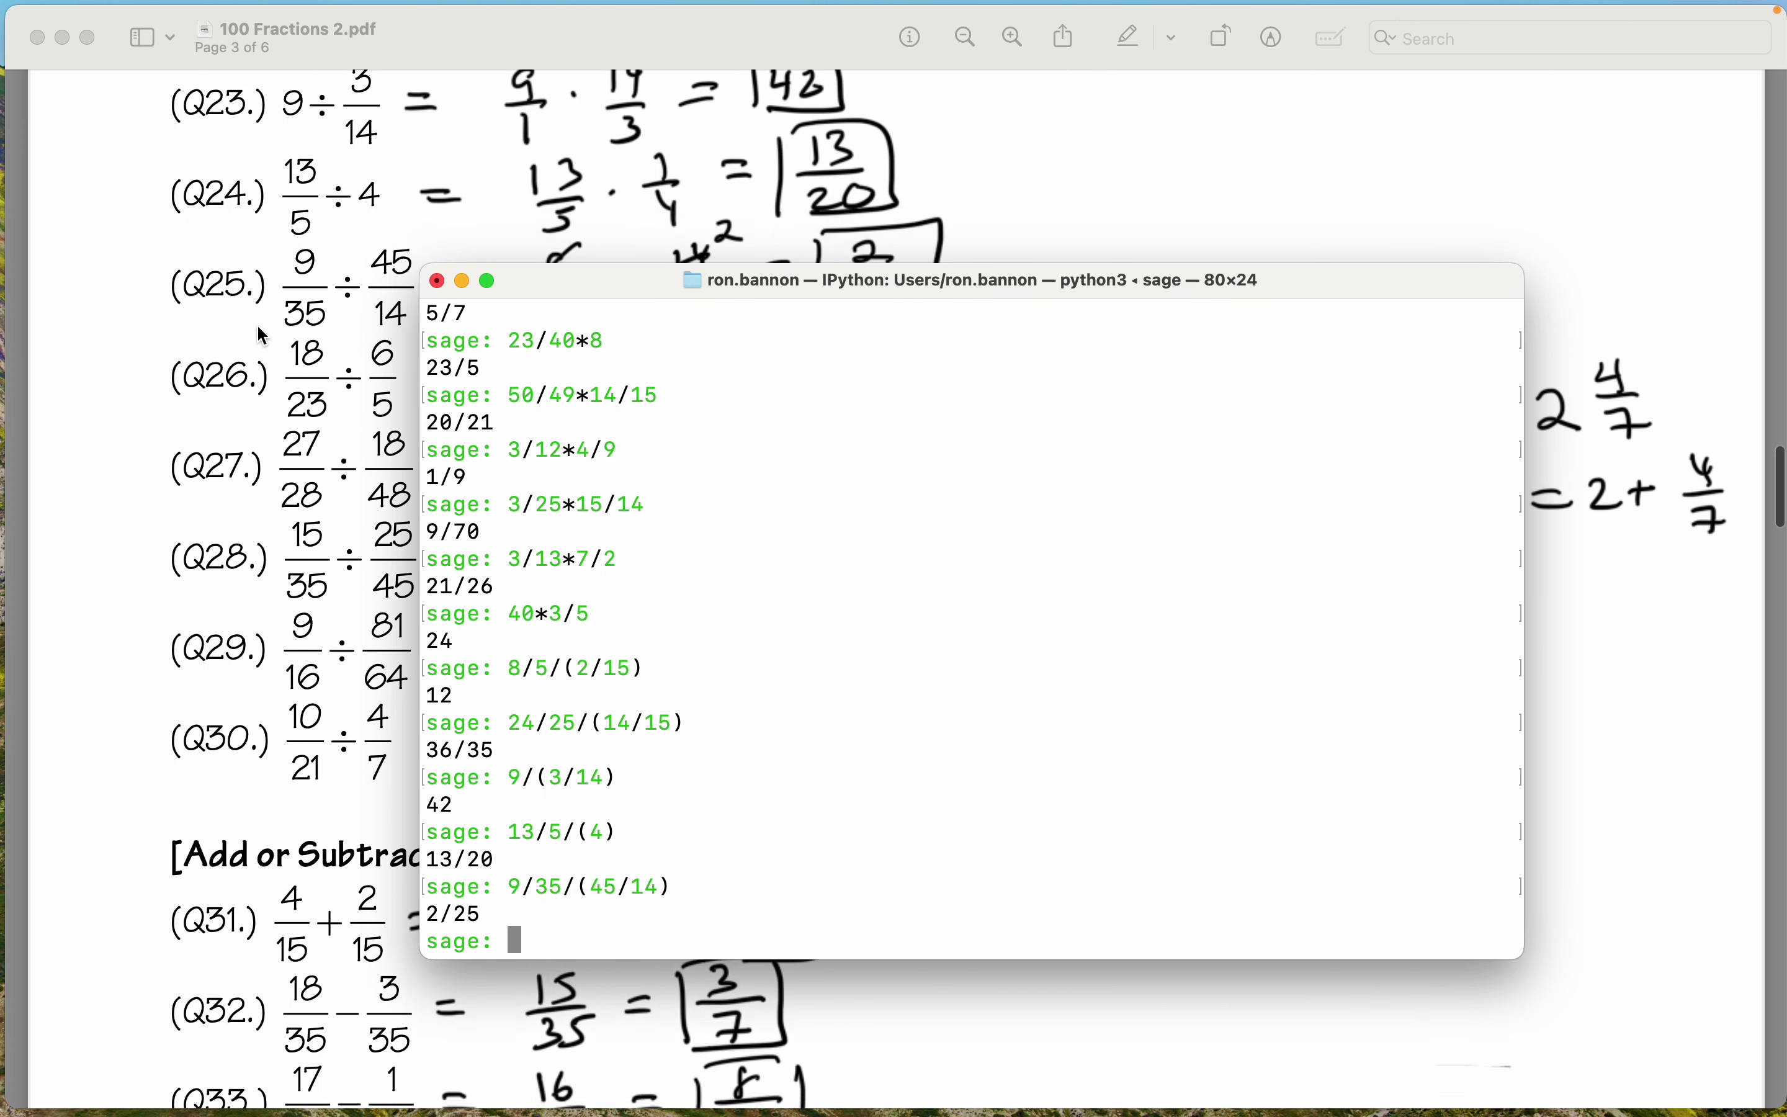
type("18/23/(")
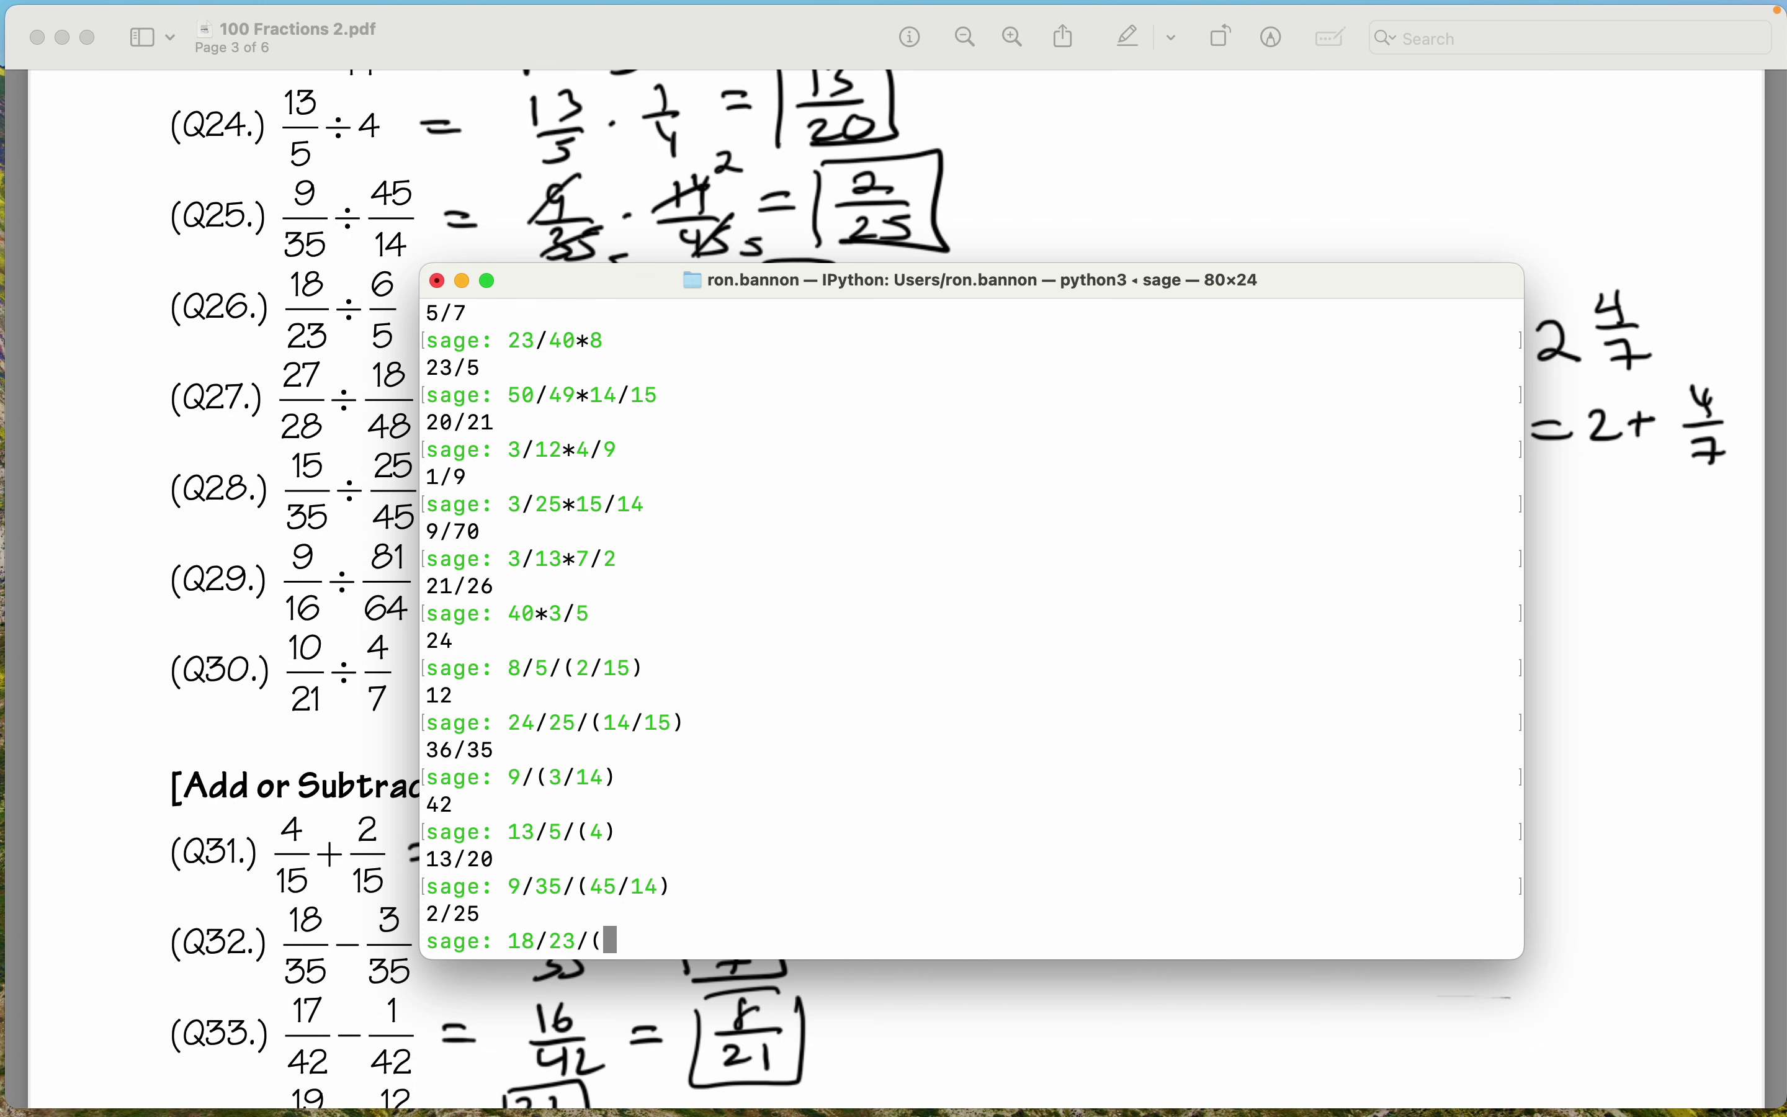
type("6/5)")
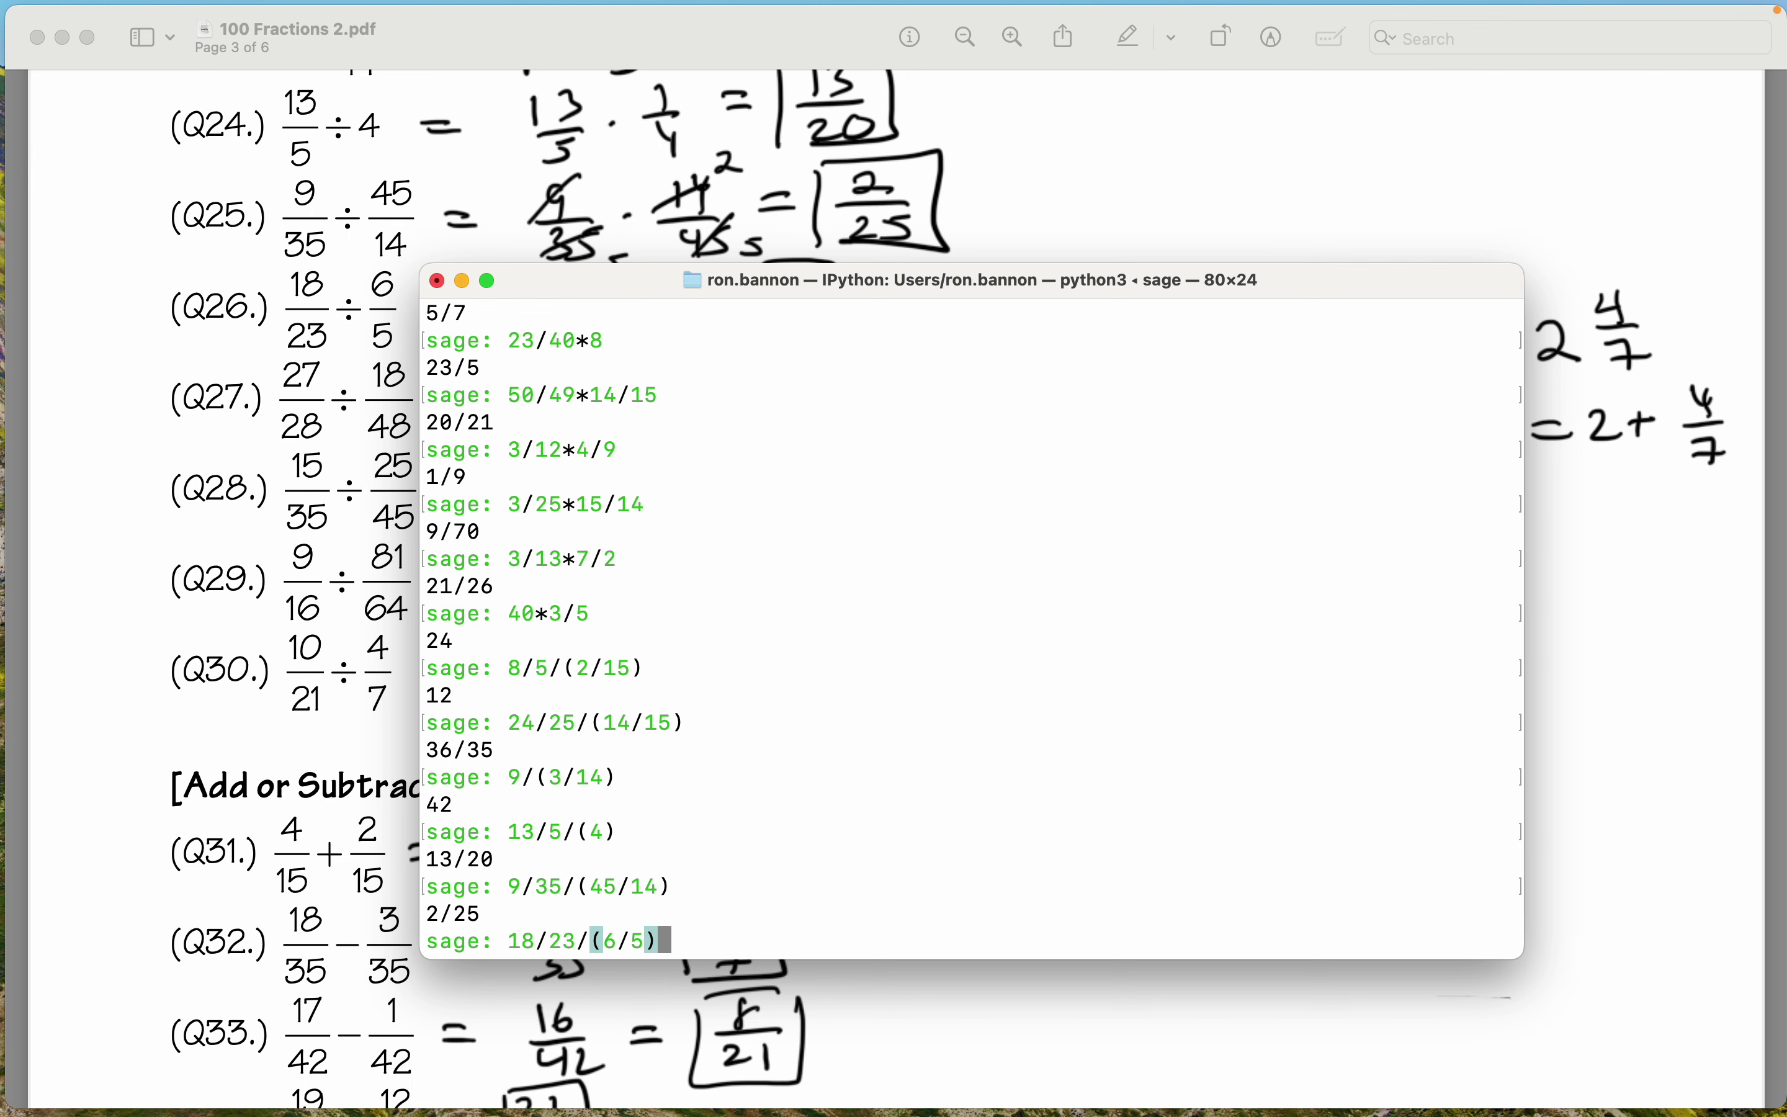
key("Return")
scroll(1625, 665, "down", 3)
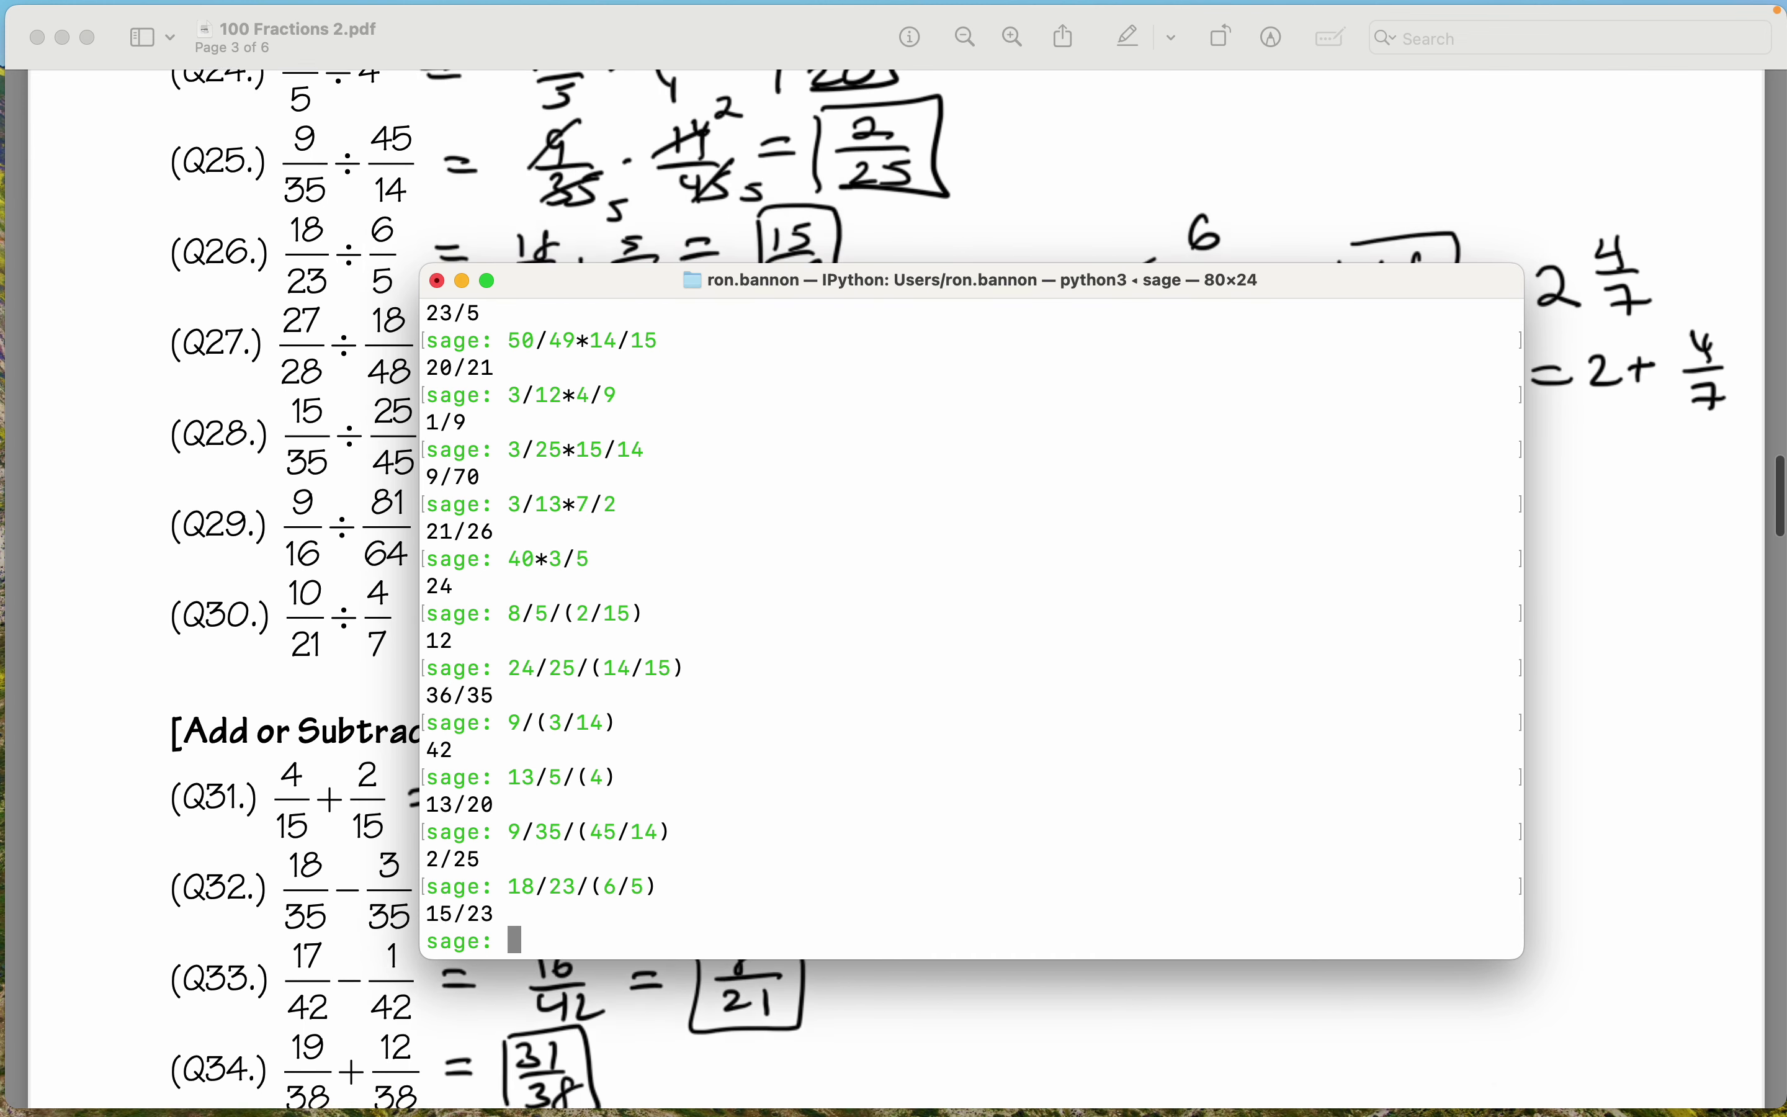
type("17/")
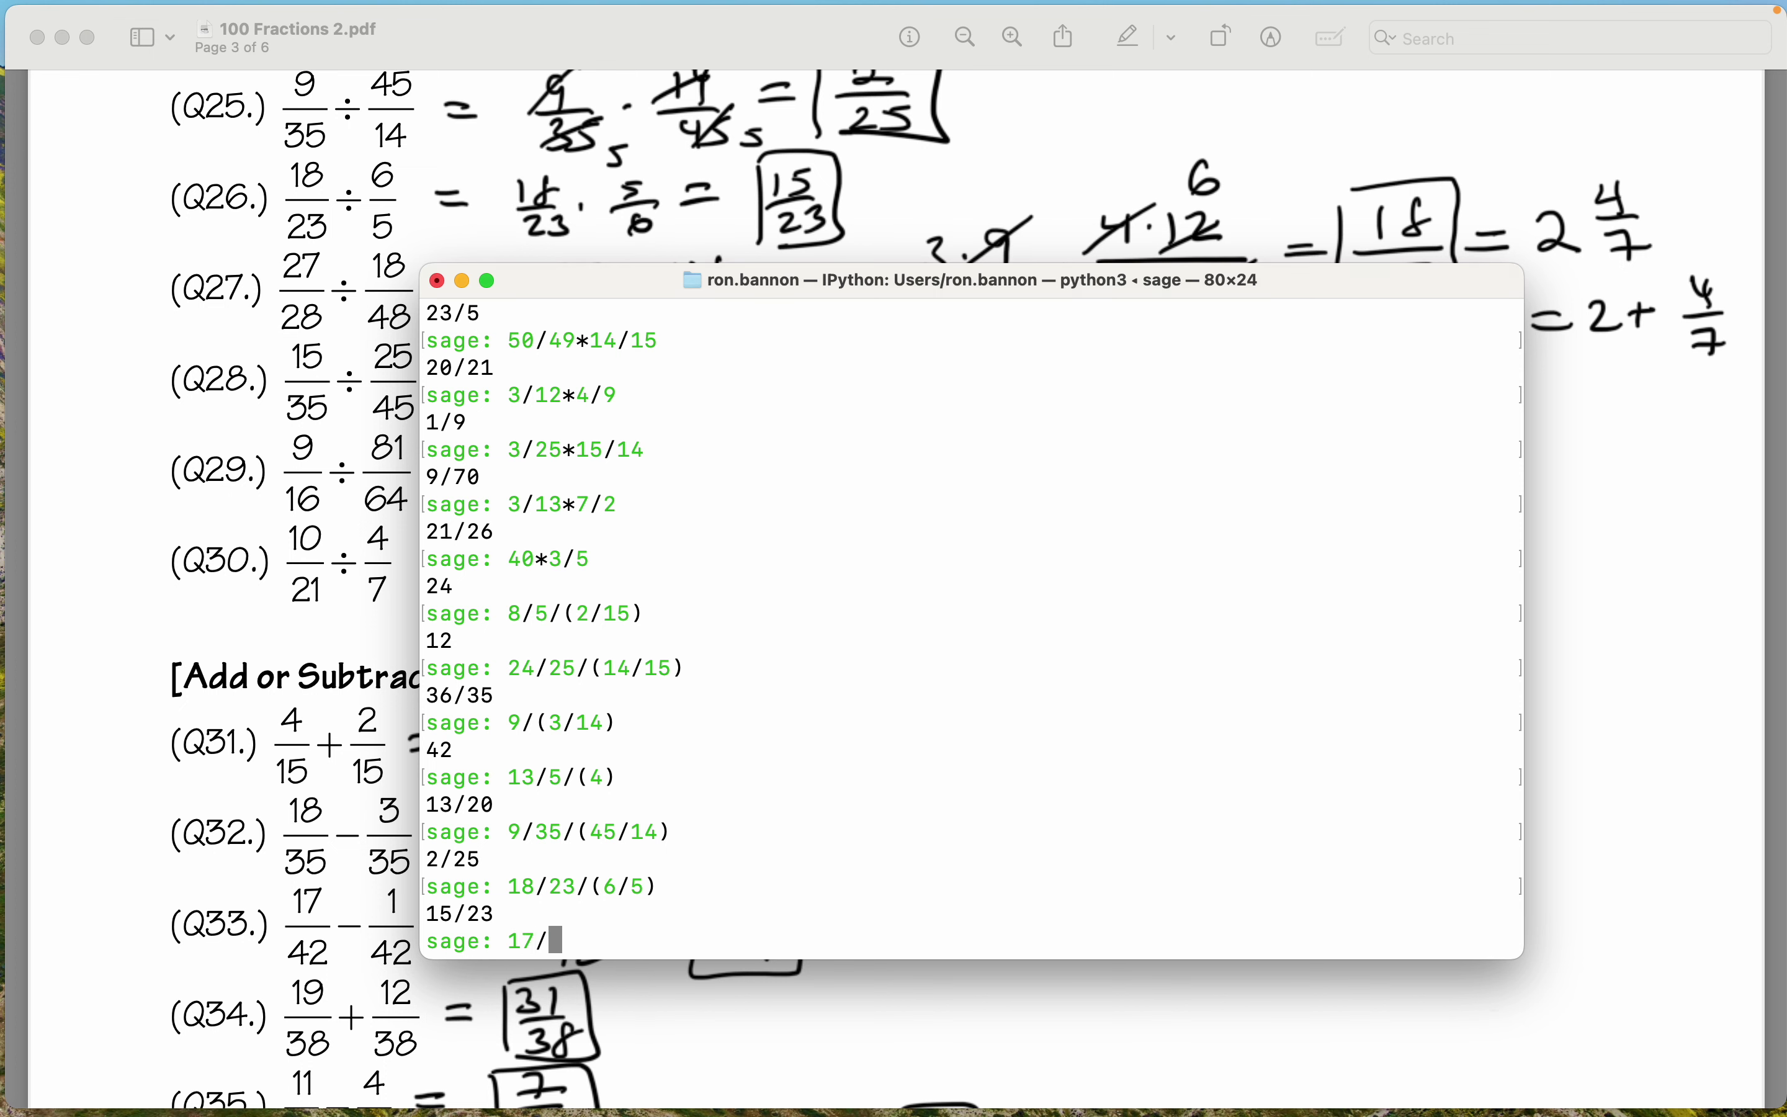
type("28/(")
key("BackSpace")
key("BackSpace")
key("BackSpace")
key("BackSpace")
key("BackSpace")
key("BackSpace")
key("BackSpace")
type("27/28/(18/48)")
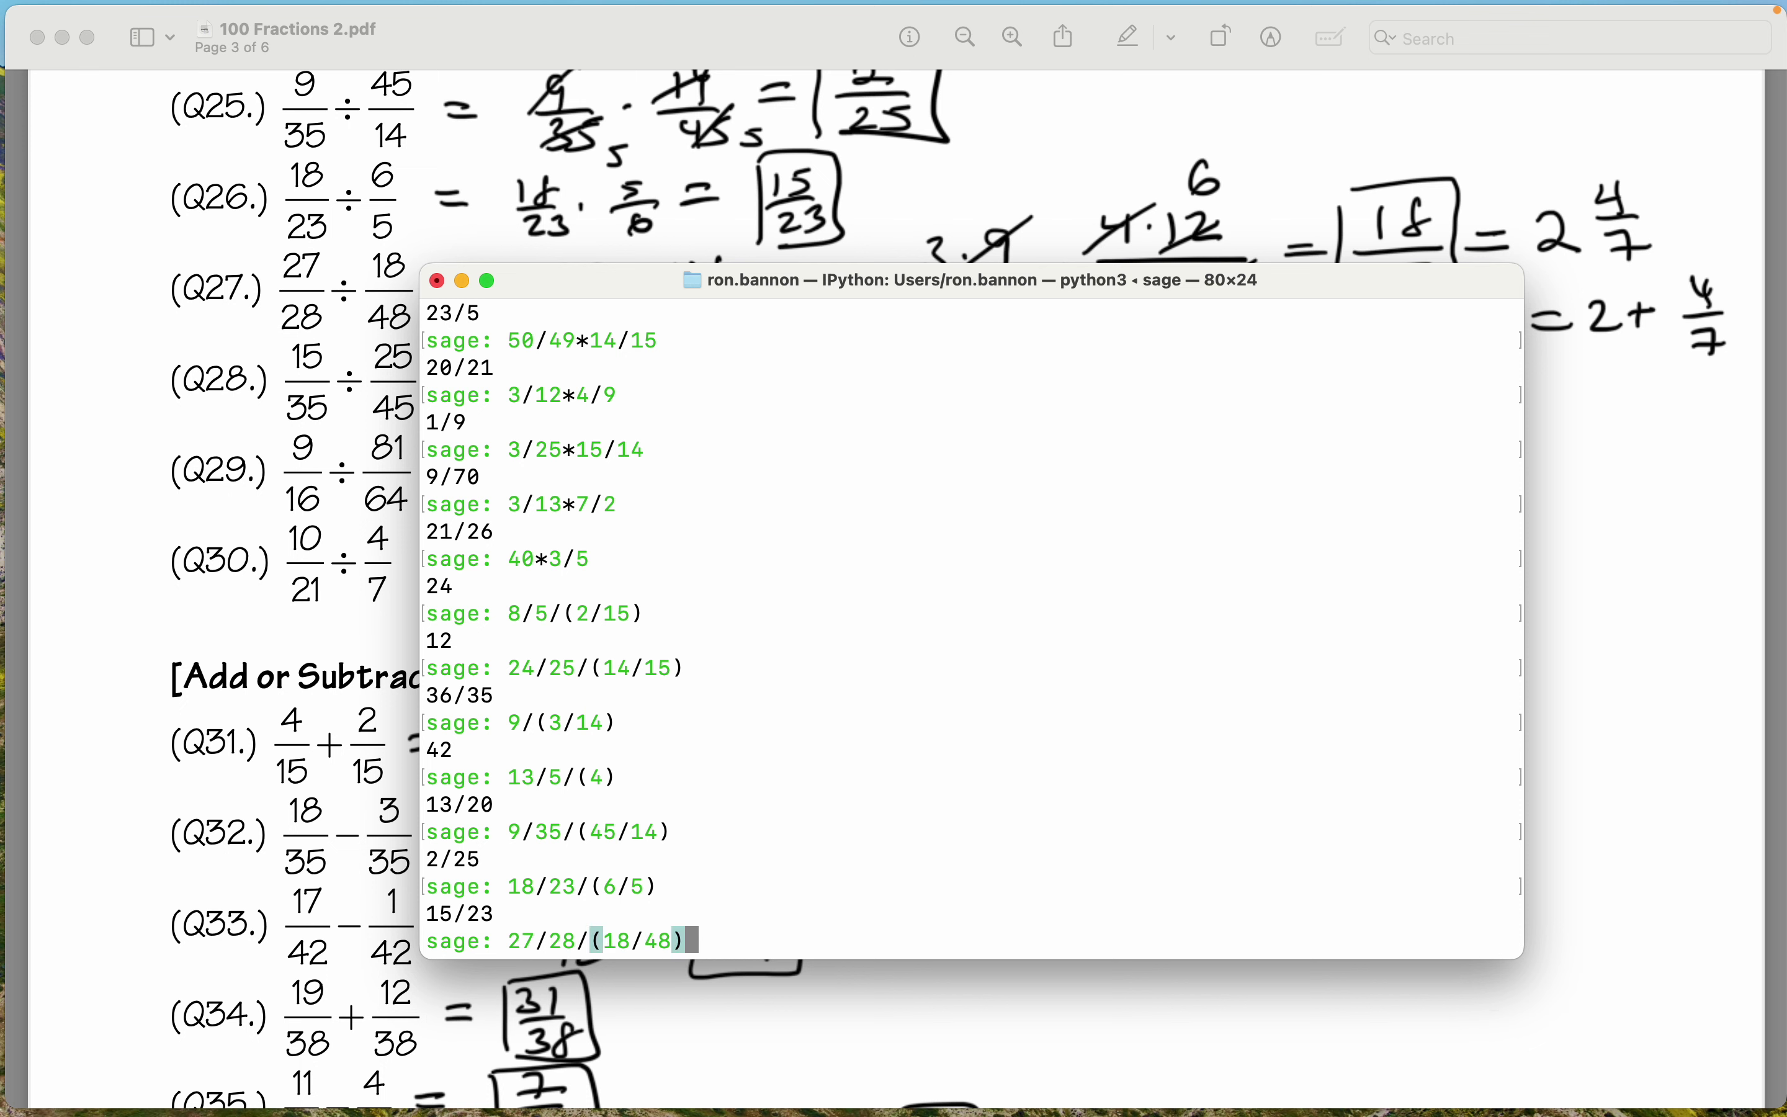
key("Return")
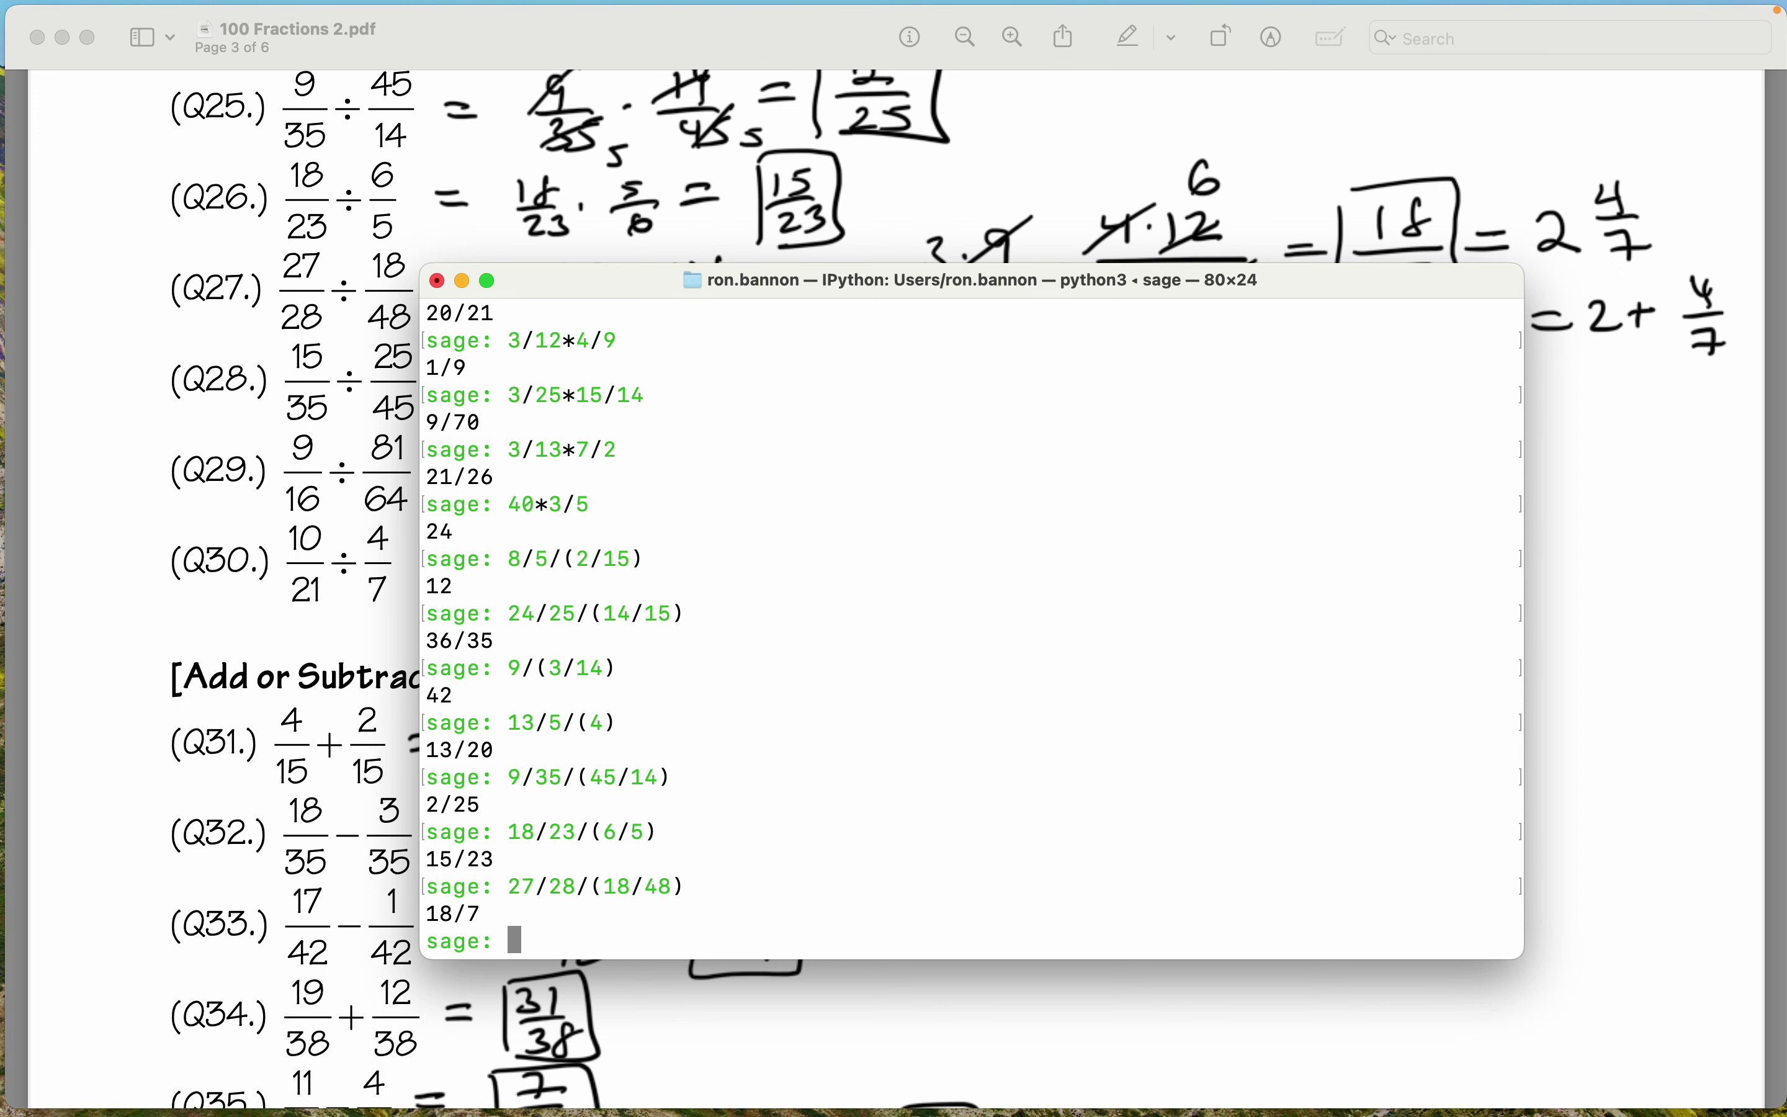
Evaluate Q28's division, getting 27/35.
scroll(949, 588, "down", 2)
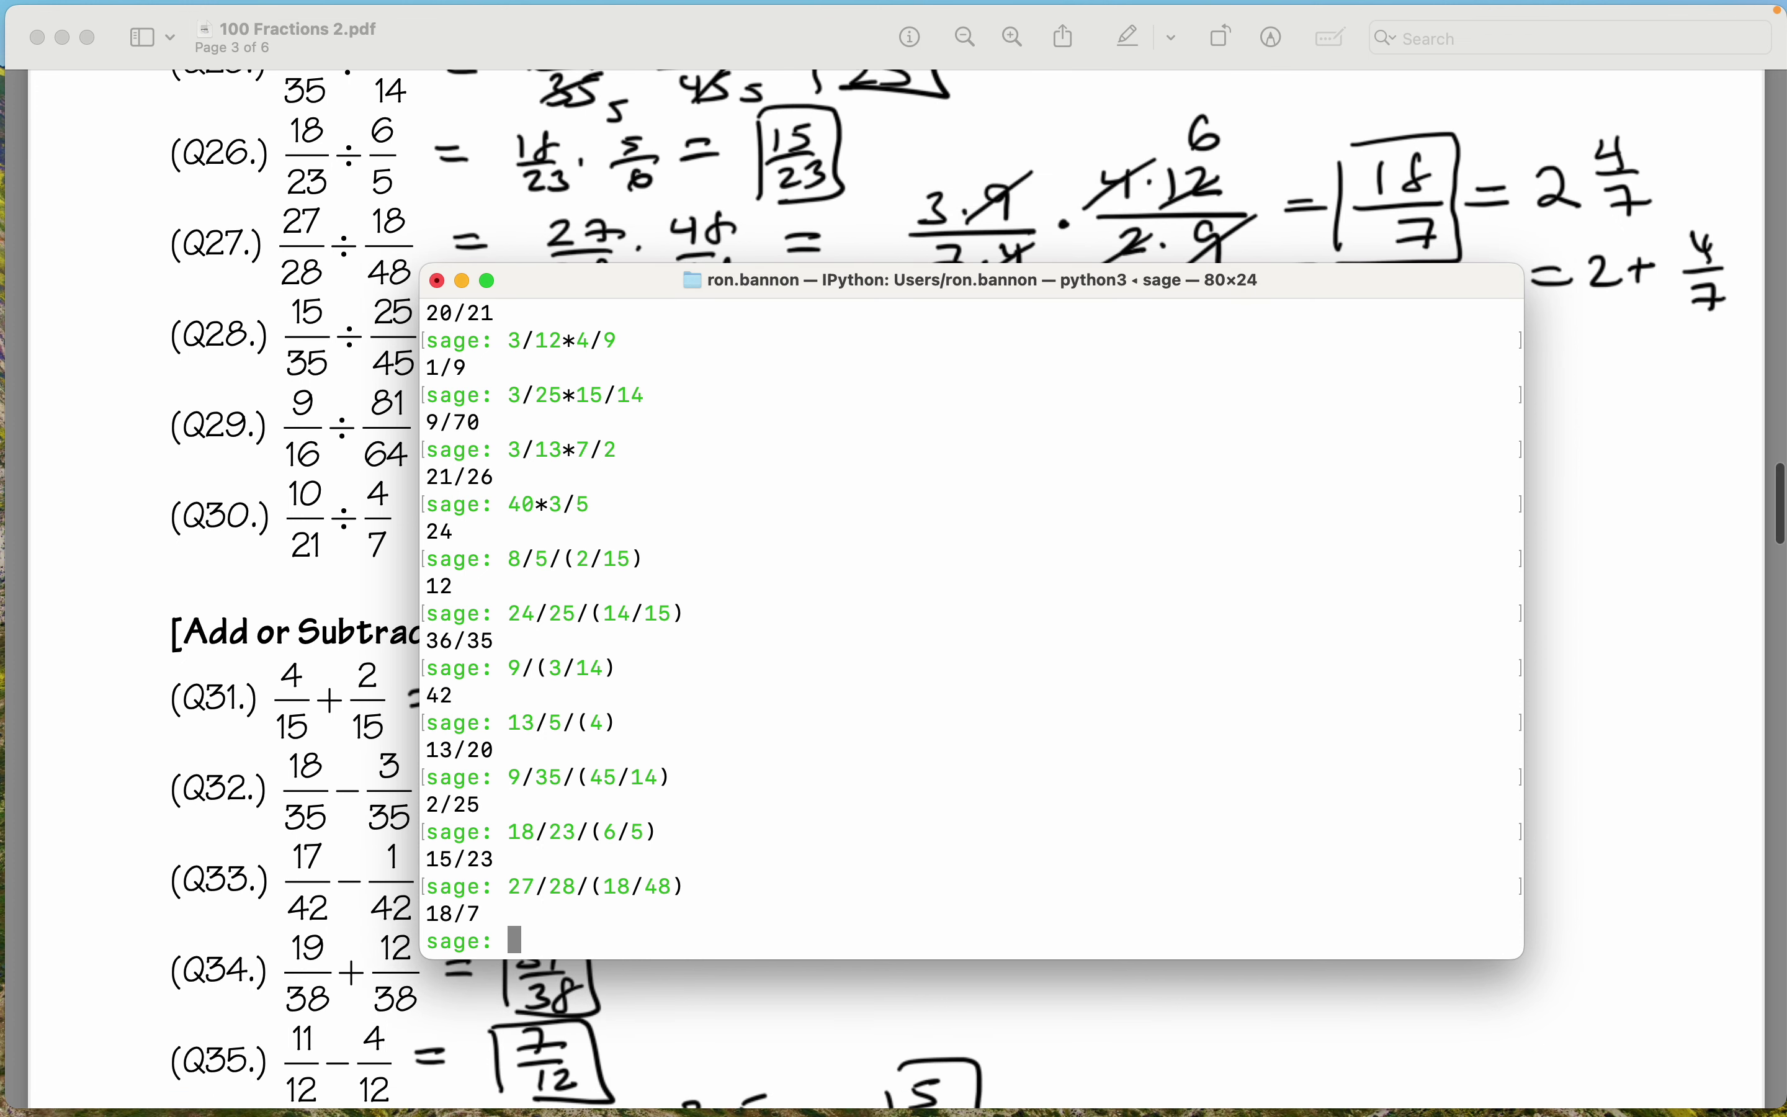
scroll(950, 588, "down", 1)
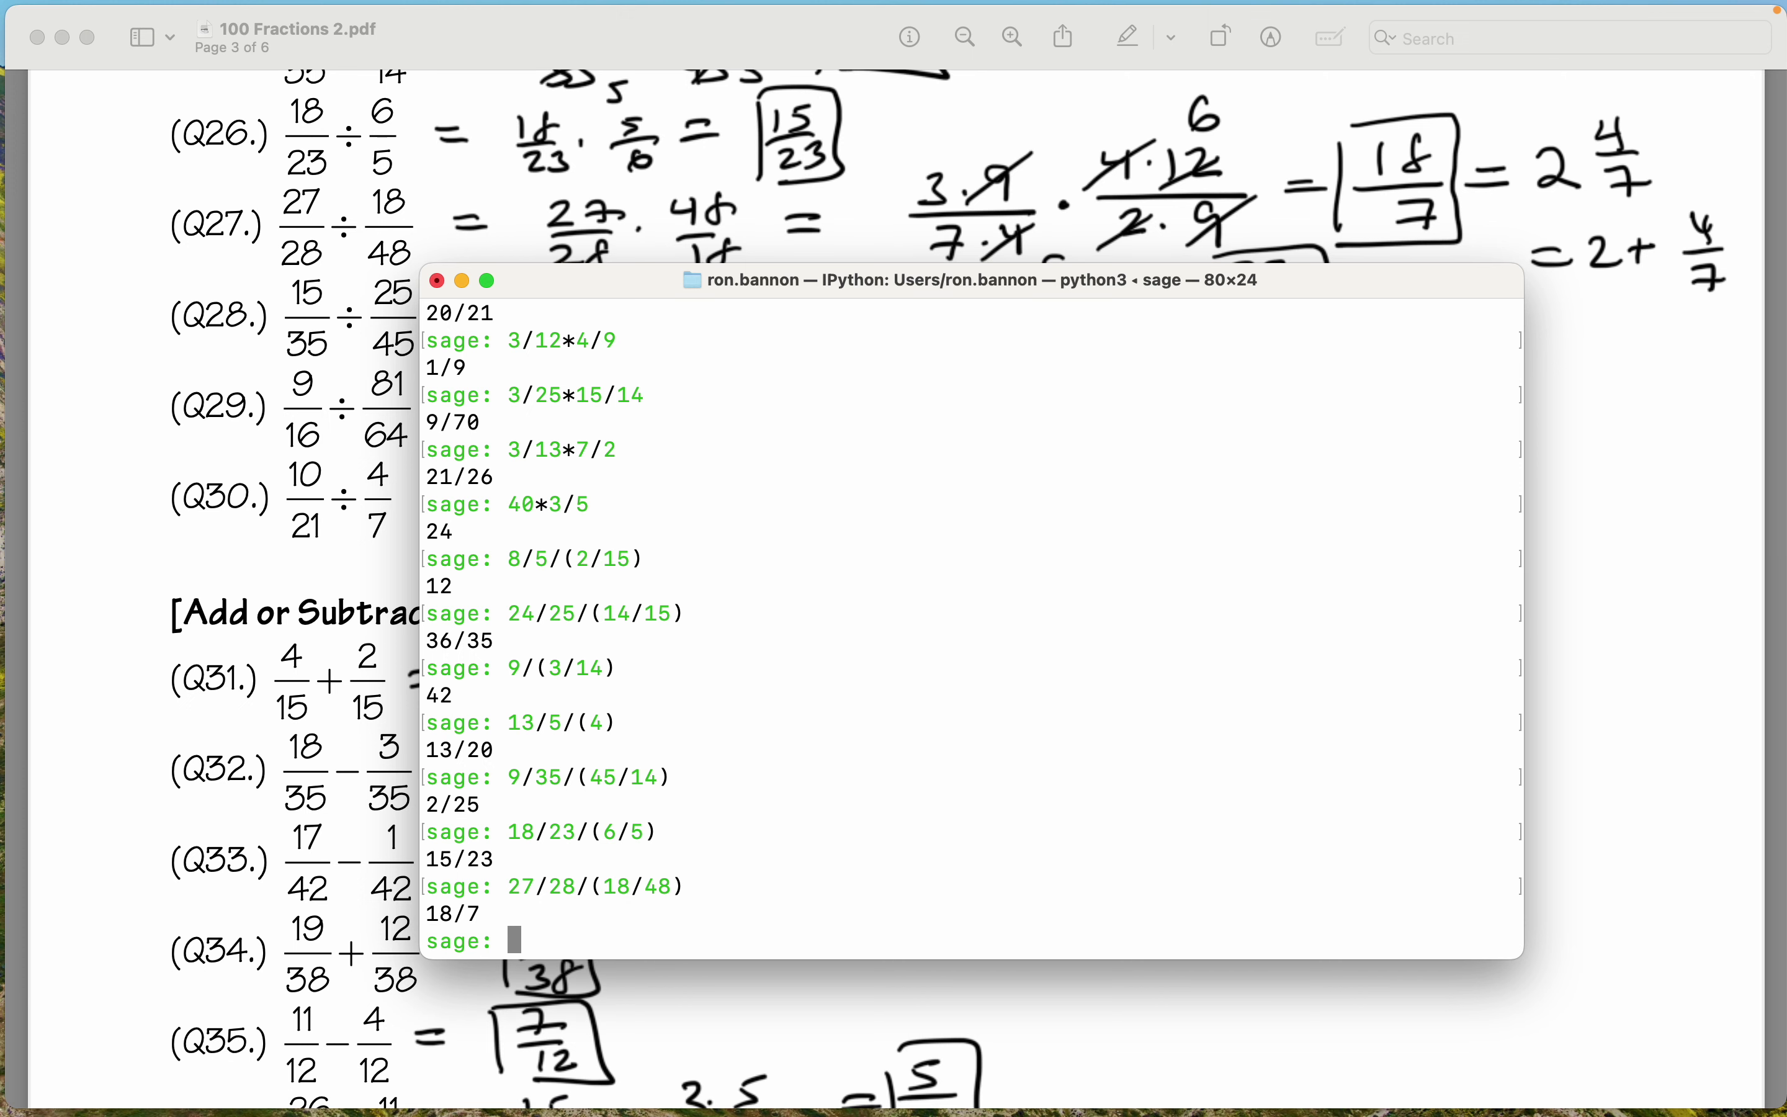
type("15/16*12/45")
type("/35")
type("/(")
type("25")
type("/45")
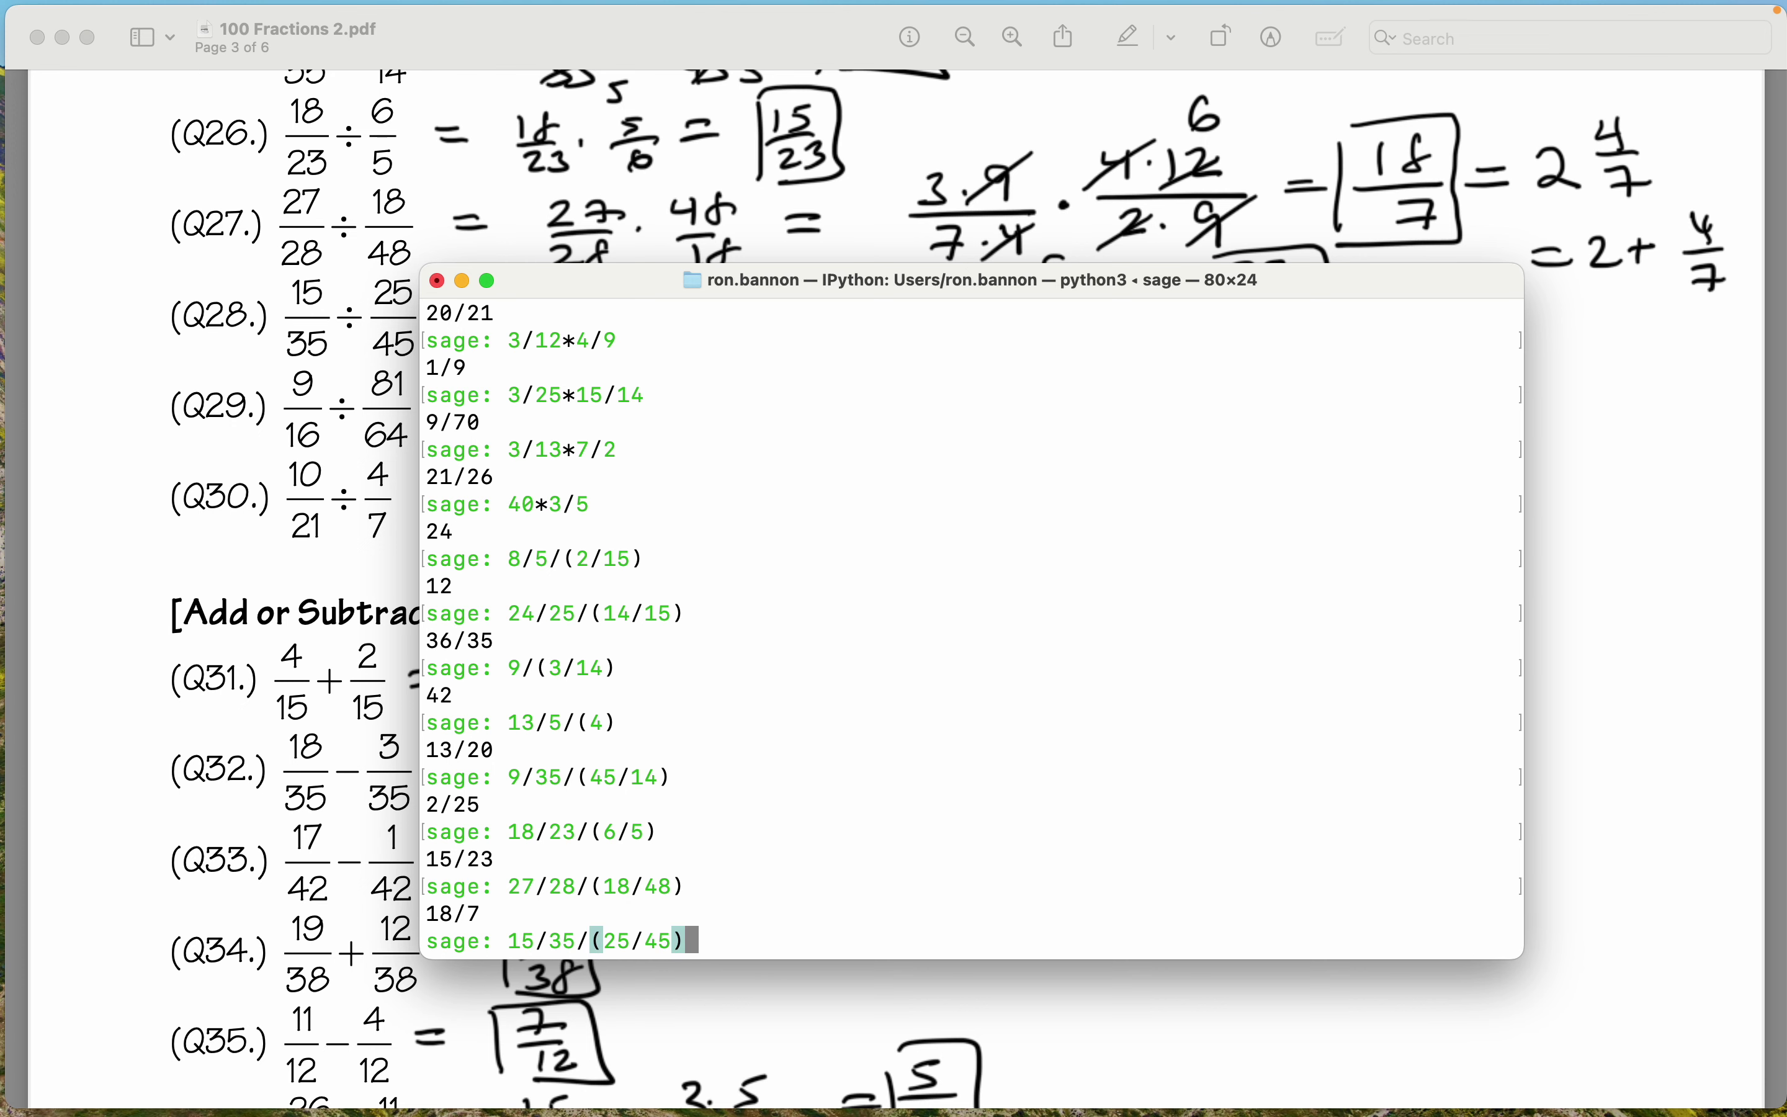
key("Return")
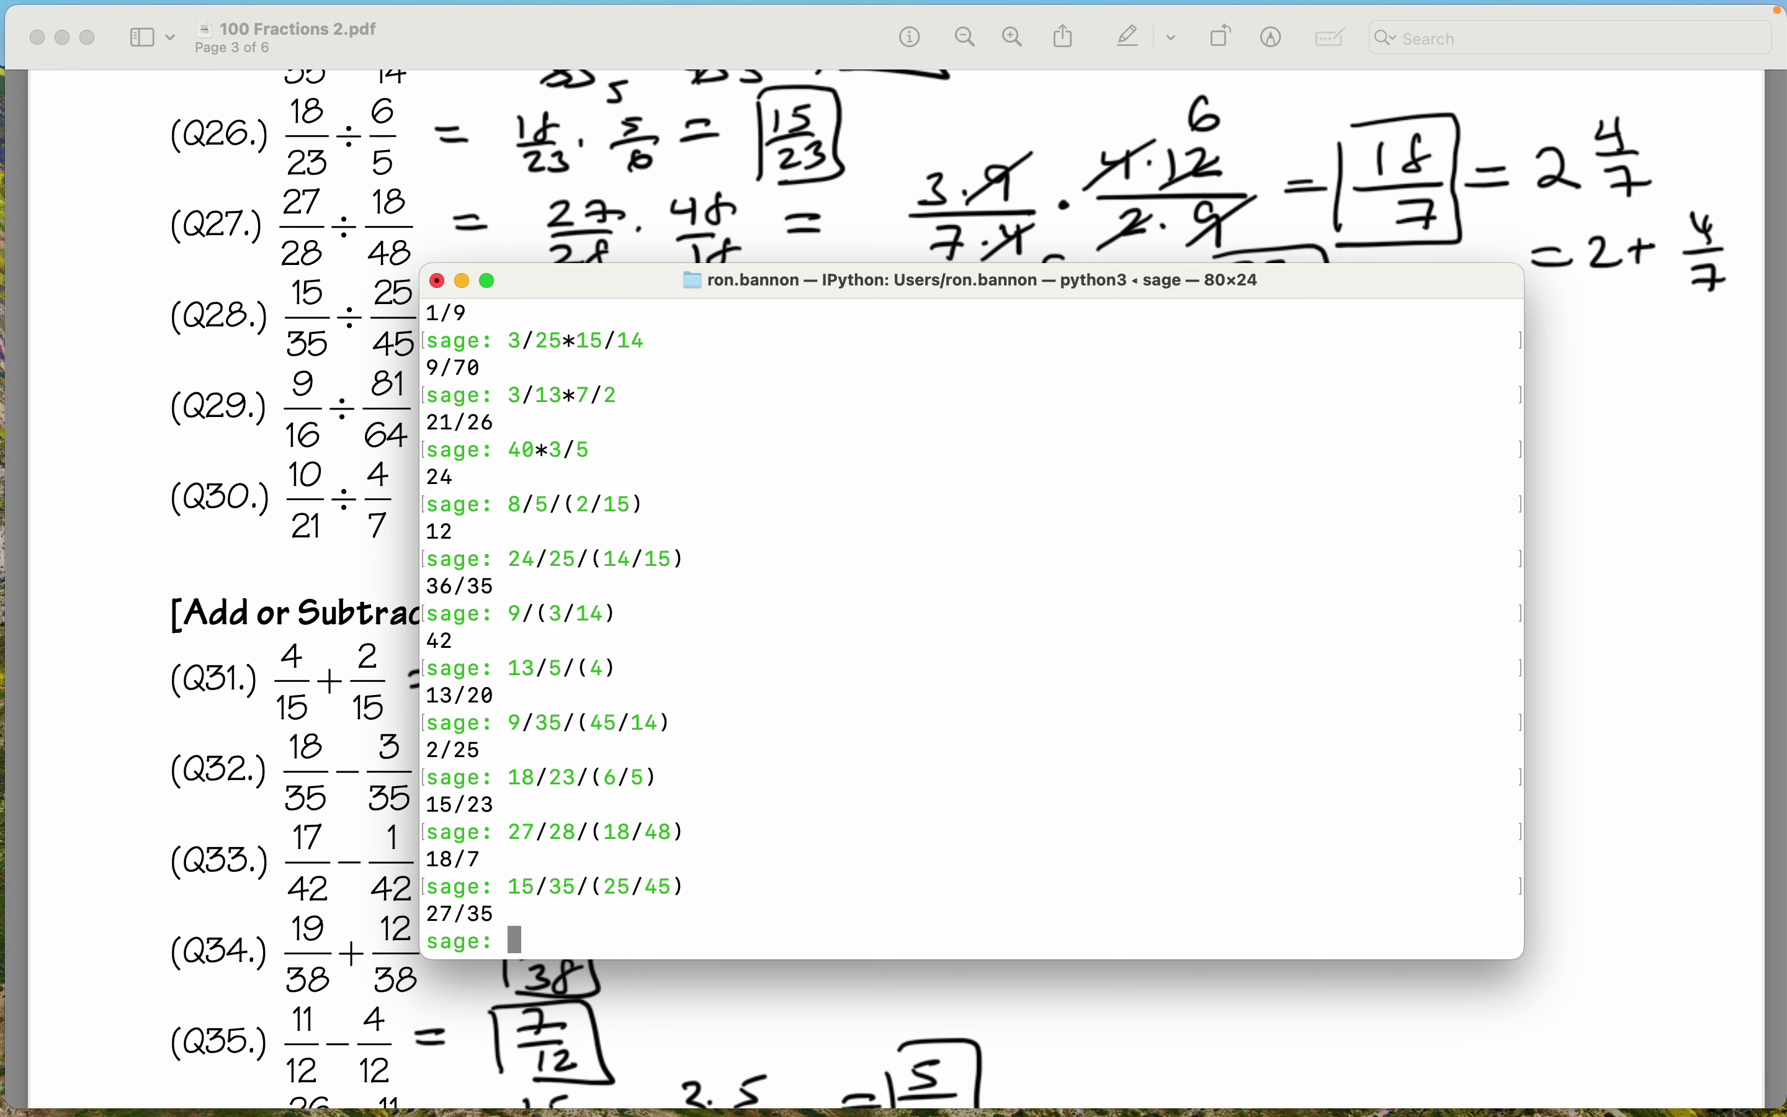
Edit the recalled line into 9/16/(81/64) and evaluate it, getting 4/9.
scroll(280, 591, "down", 3)
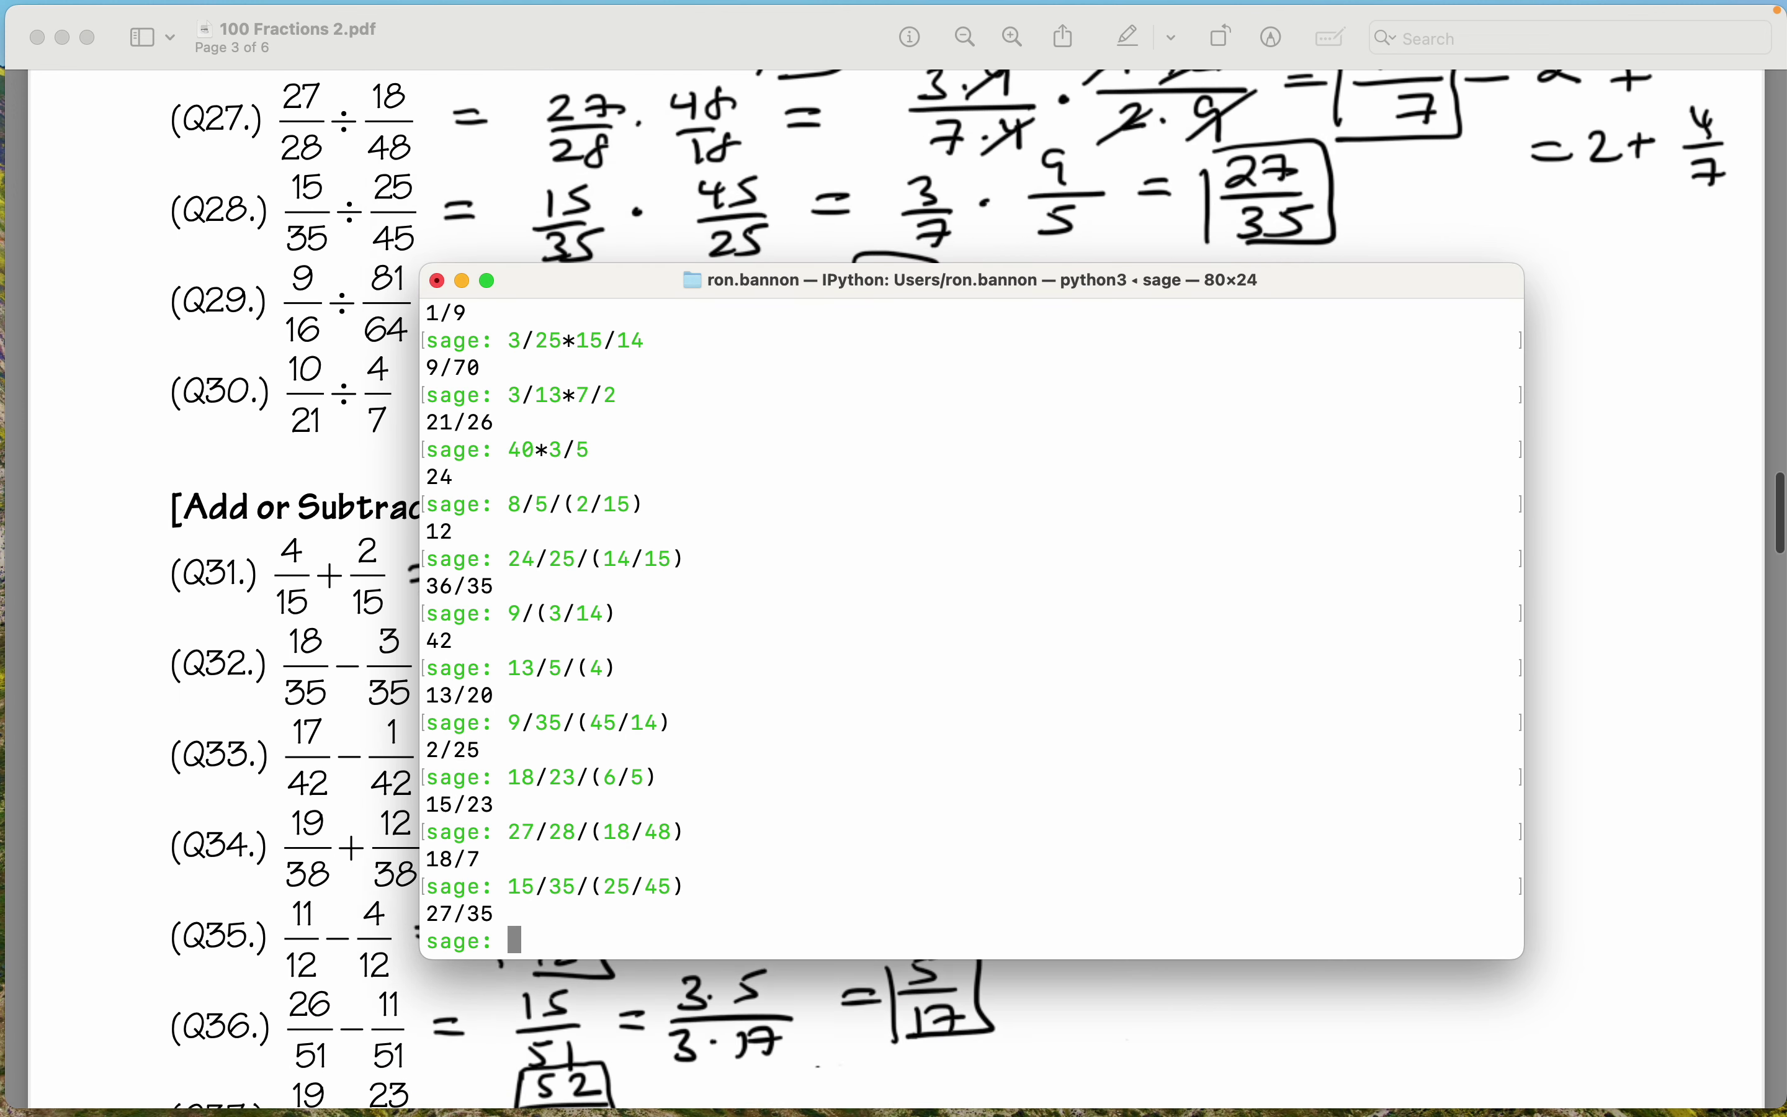
key("Up")
key("Up")
key("Up")
key("Up")
key("Left")
key("Left")
key("Left")
key("Left")
key("Left")
key("Left")
key("Left")
key("Left")
key("Left")
key("Left")
key("Left")
key("Right")
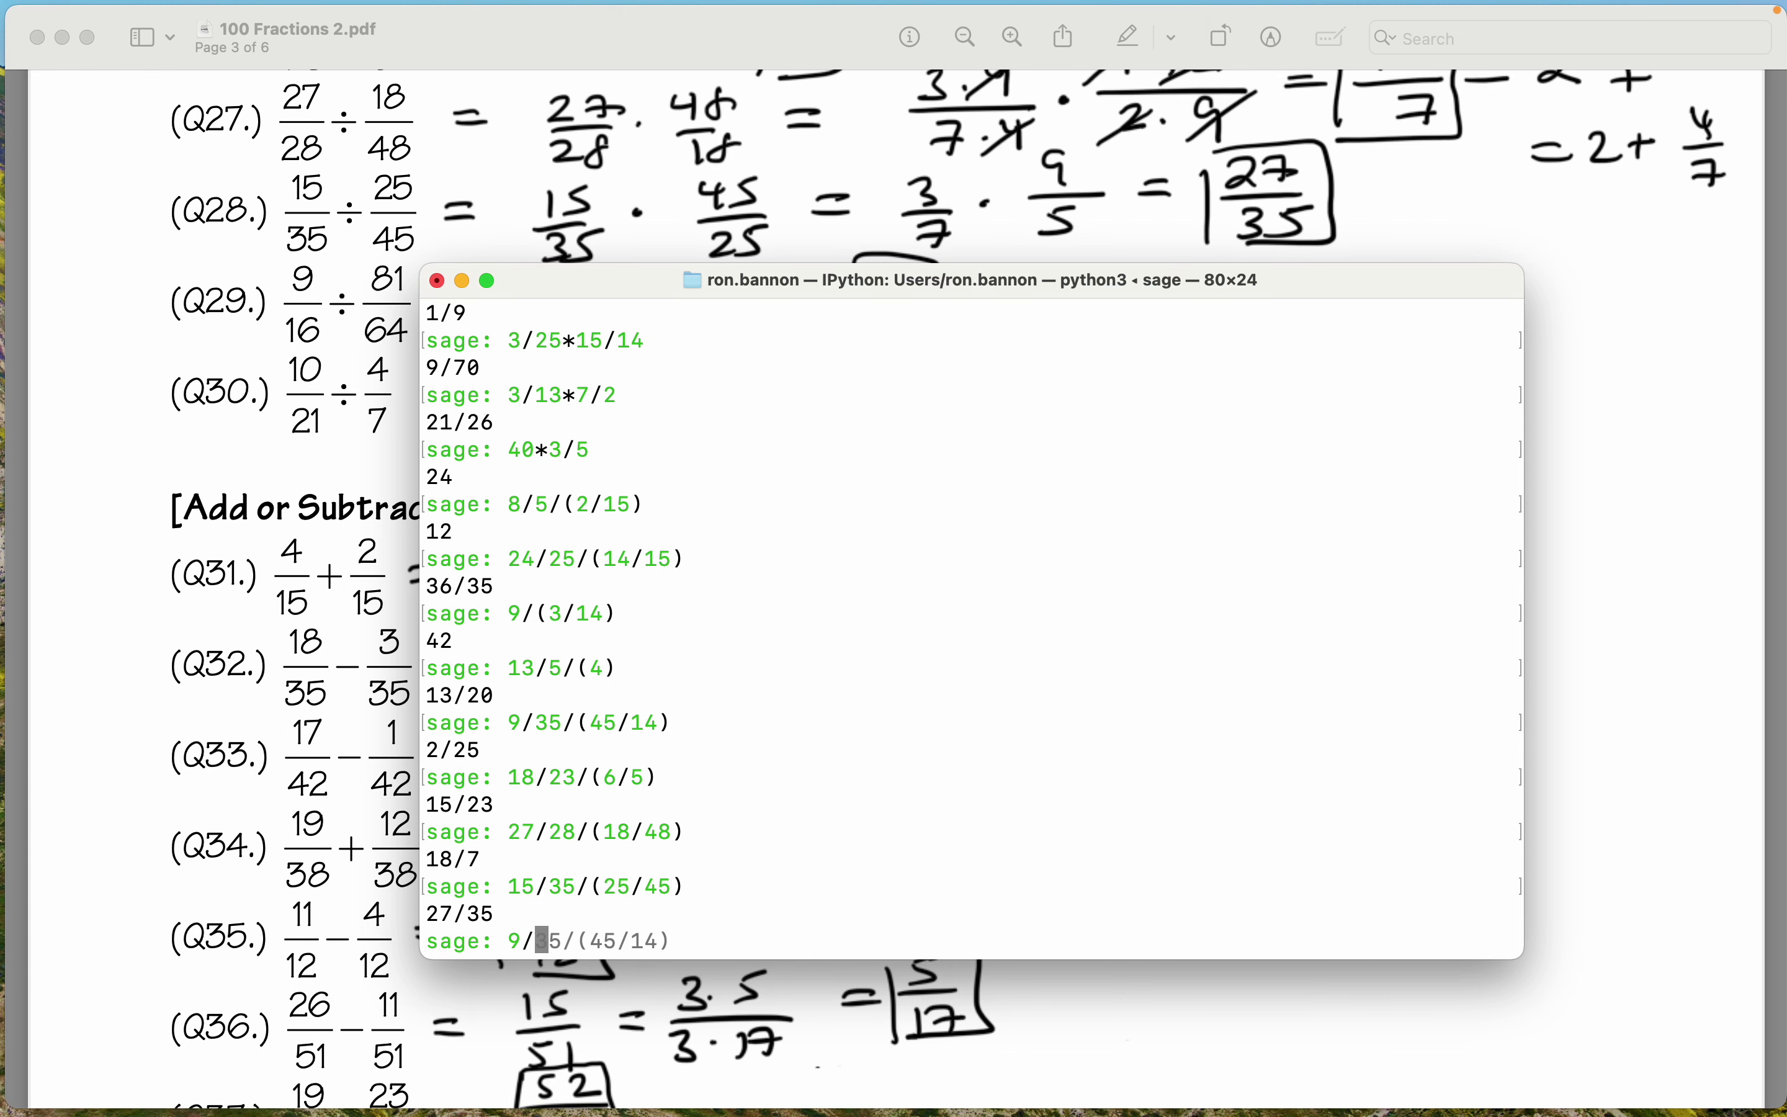
type("16")
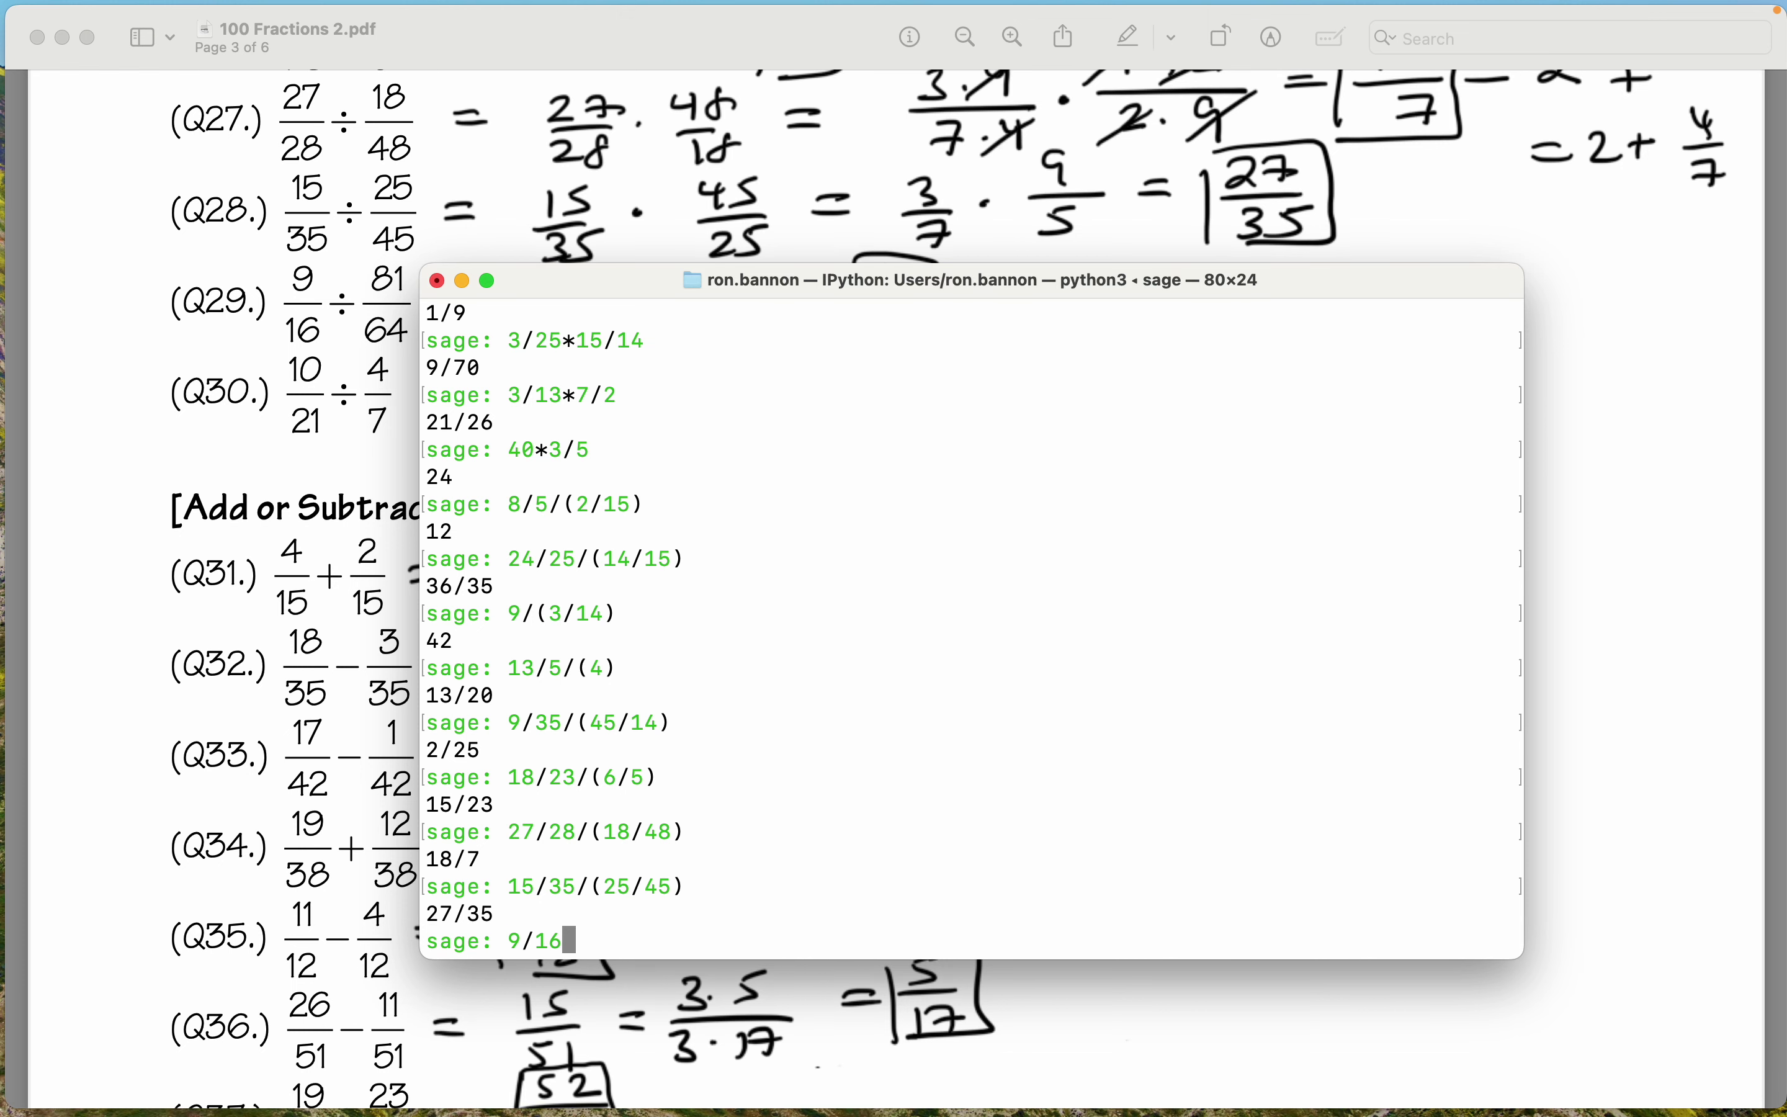
type("/(81/64)")
key("Return")
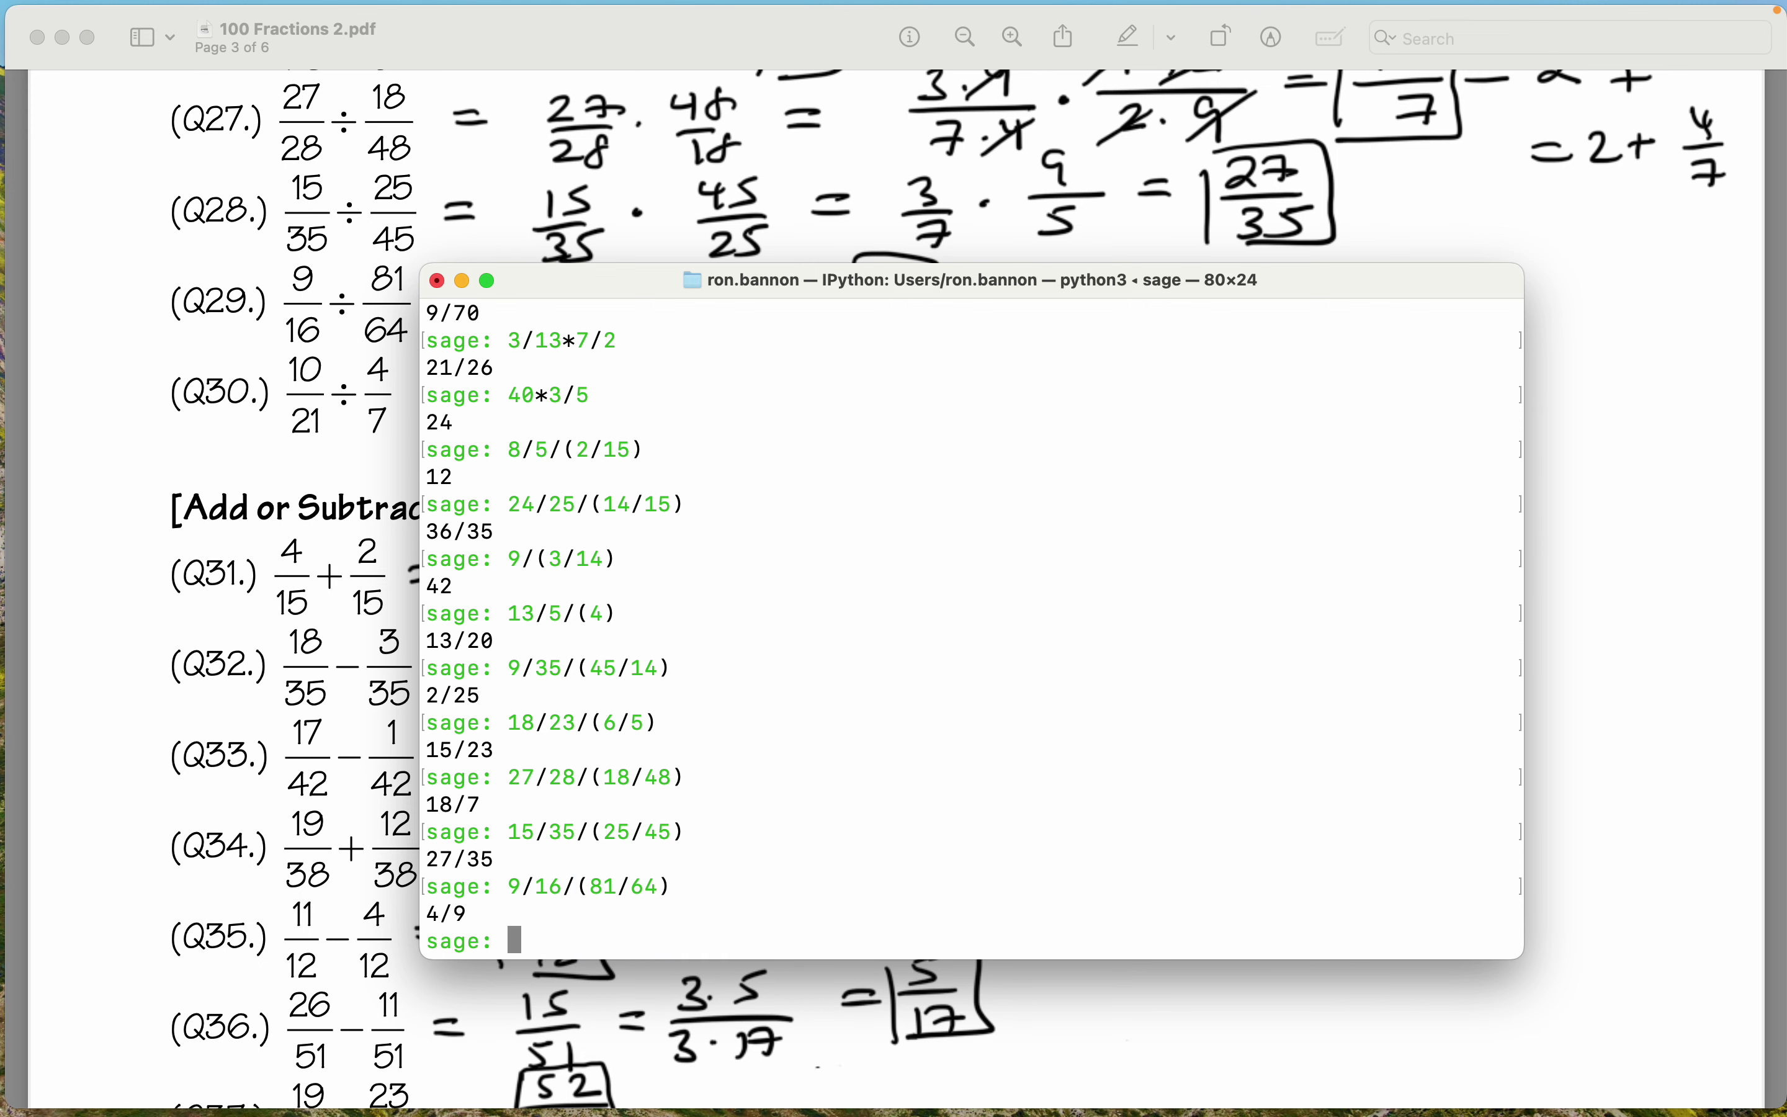
Evaluate 10/21/(4/7), getting 5/6 for Q30.
scroll(1624, 590, "down", 3)
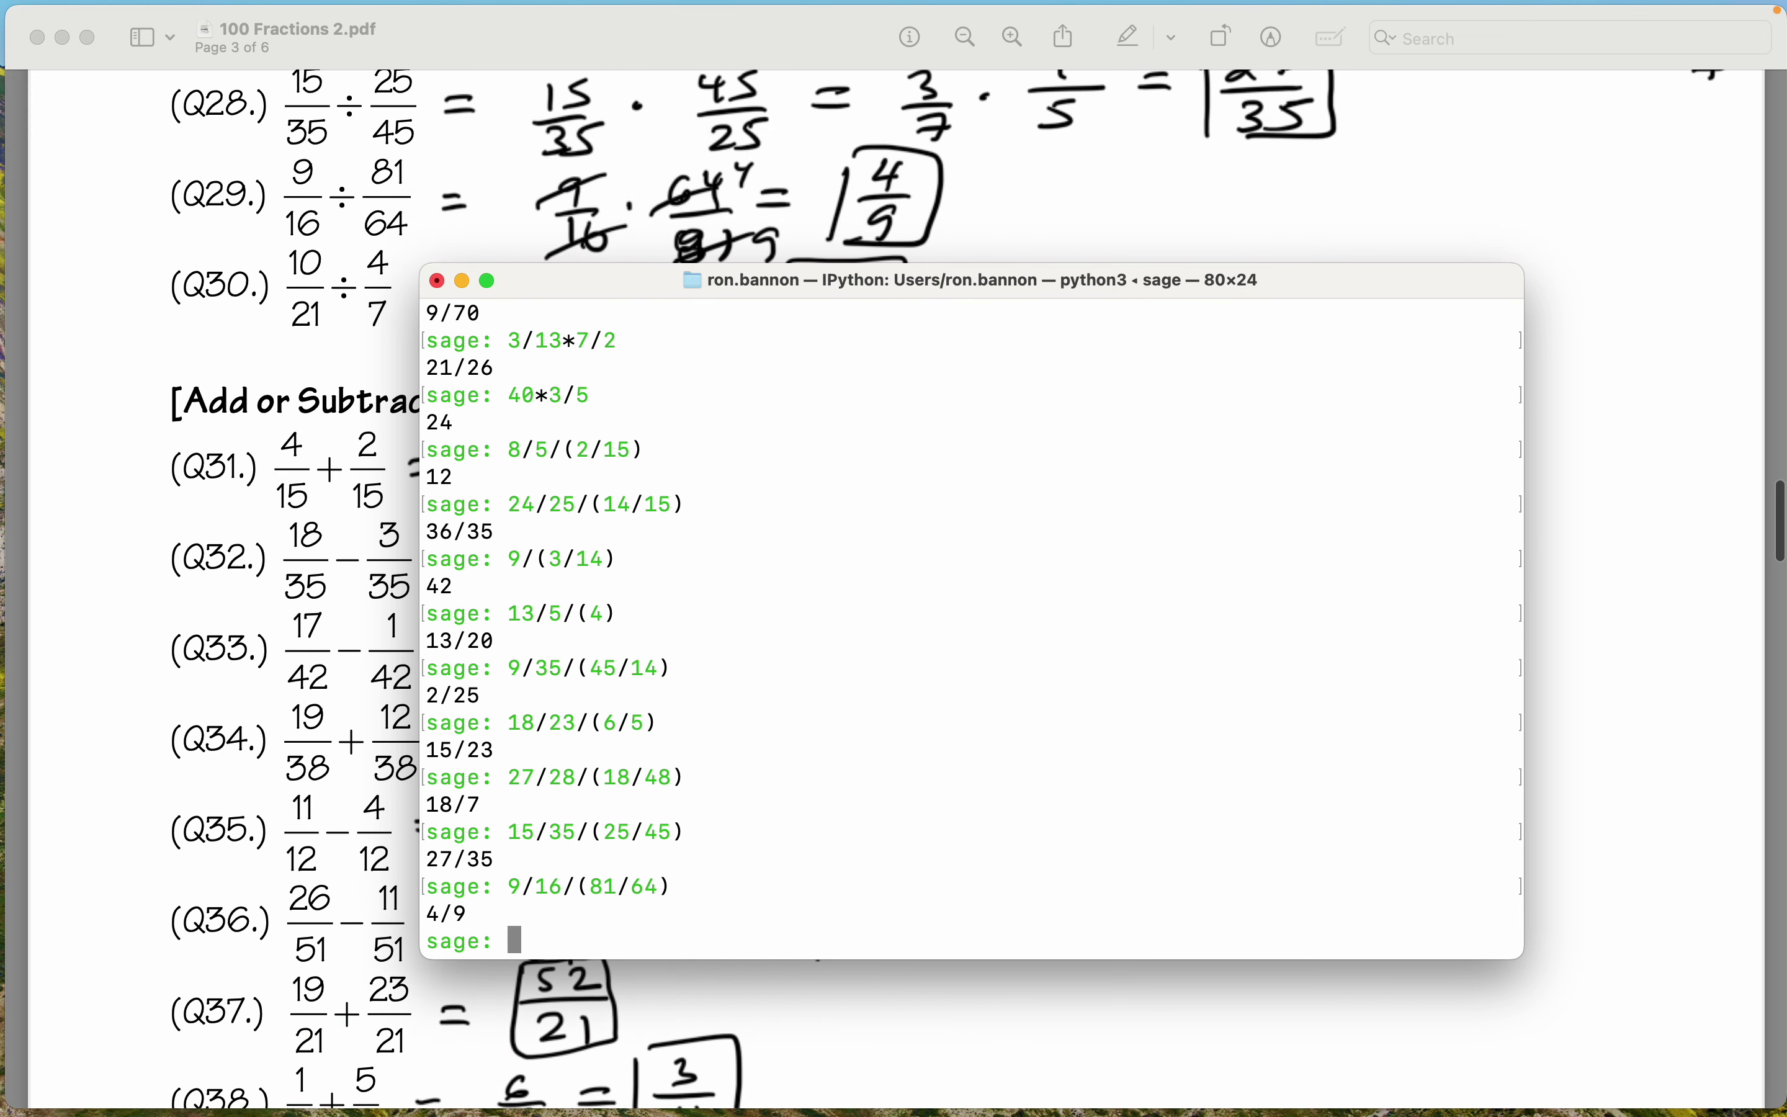
type("10/")
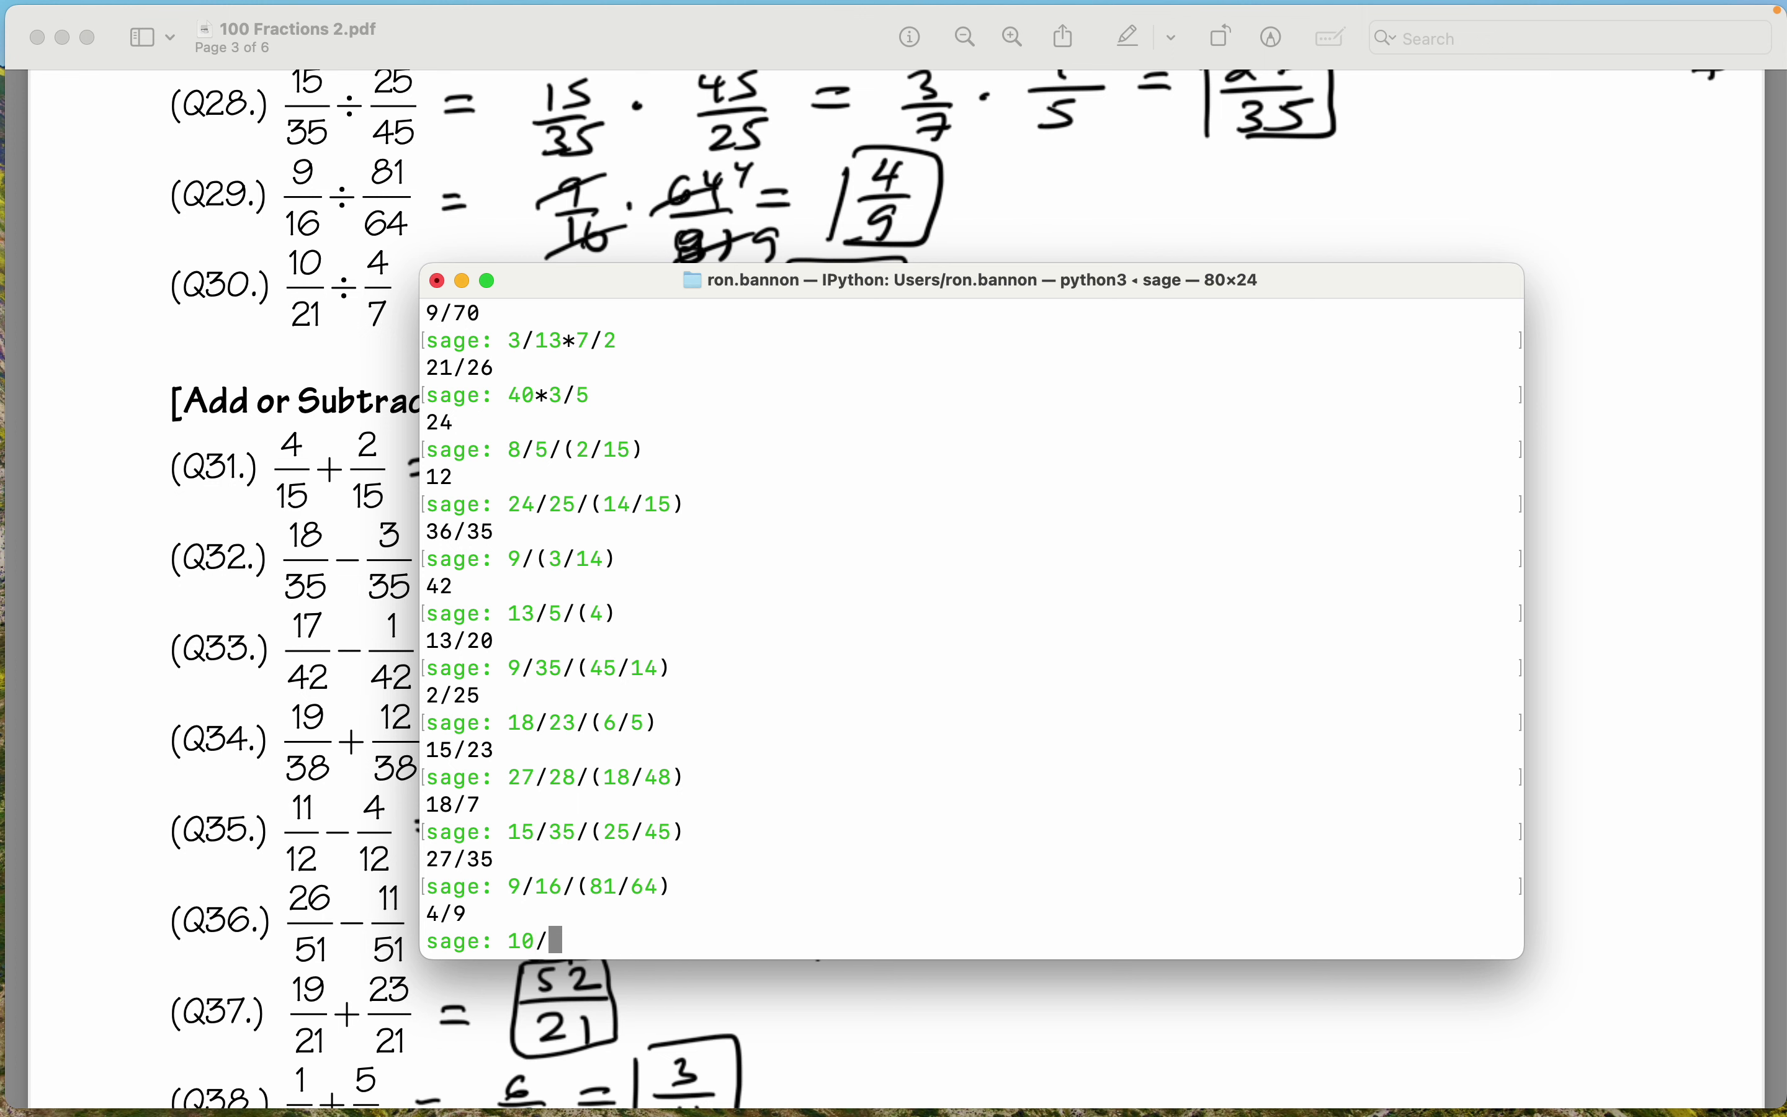
type("21/(4/7)")
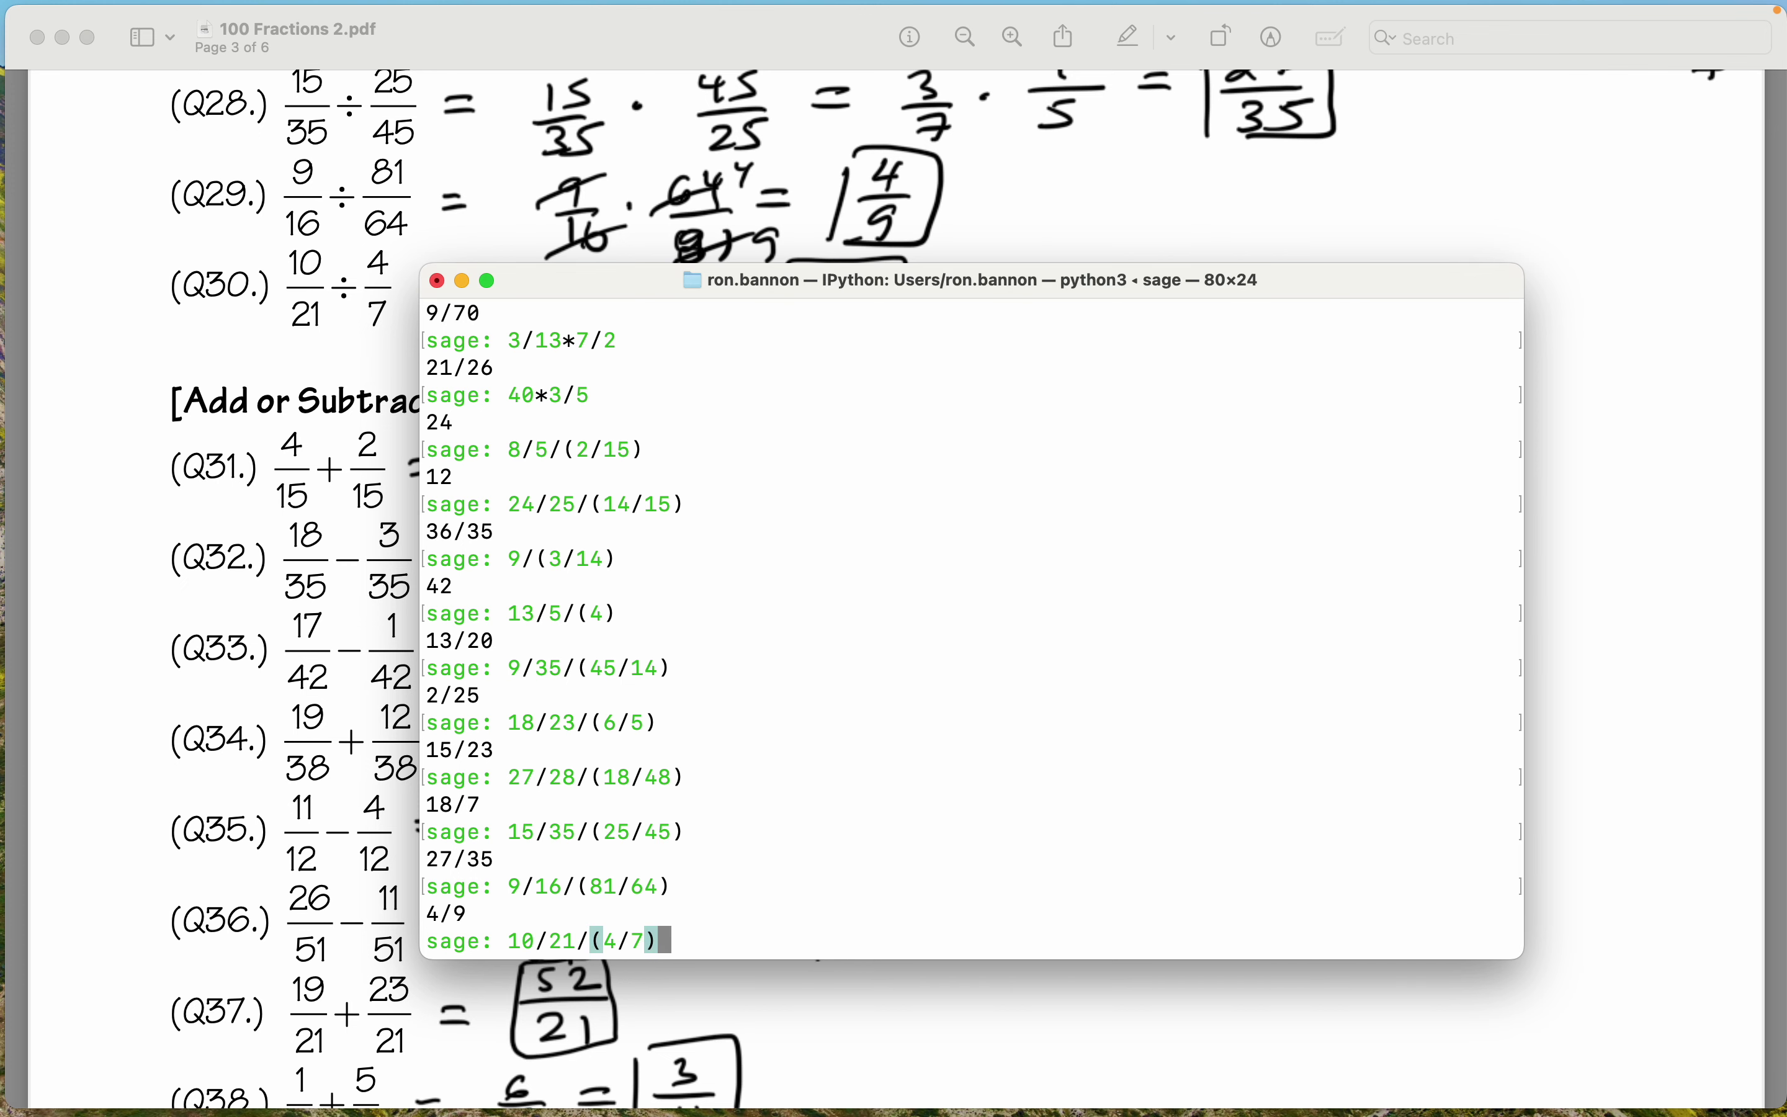
key("Return")
scroll(281, 591, "down", 4)
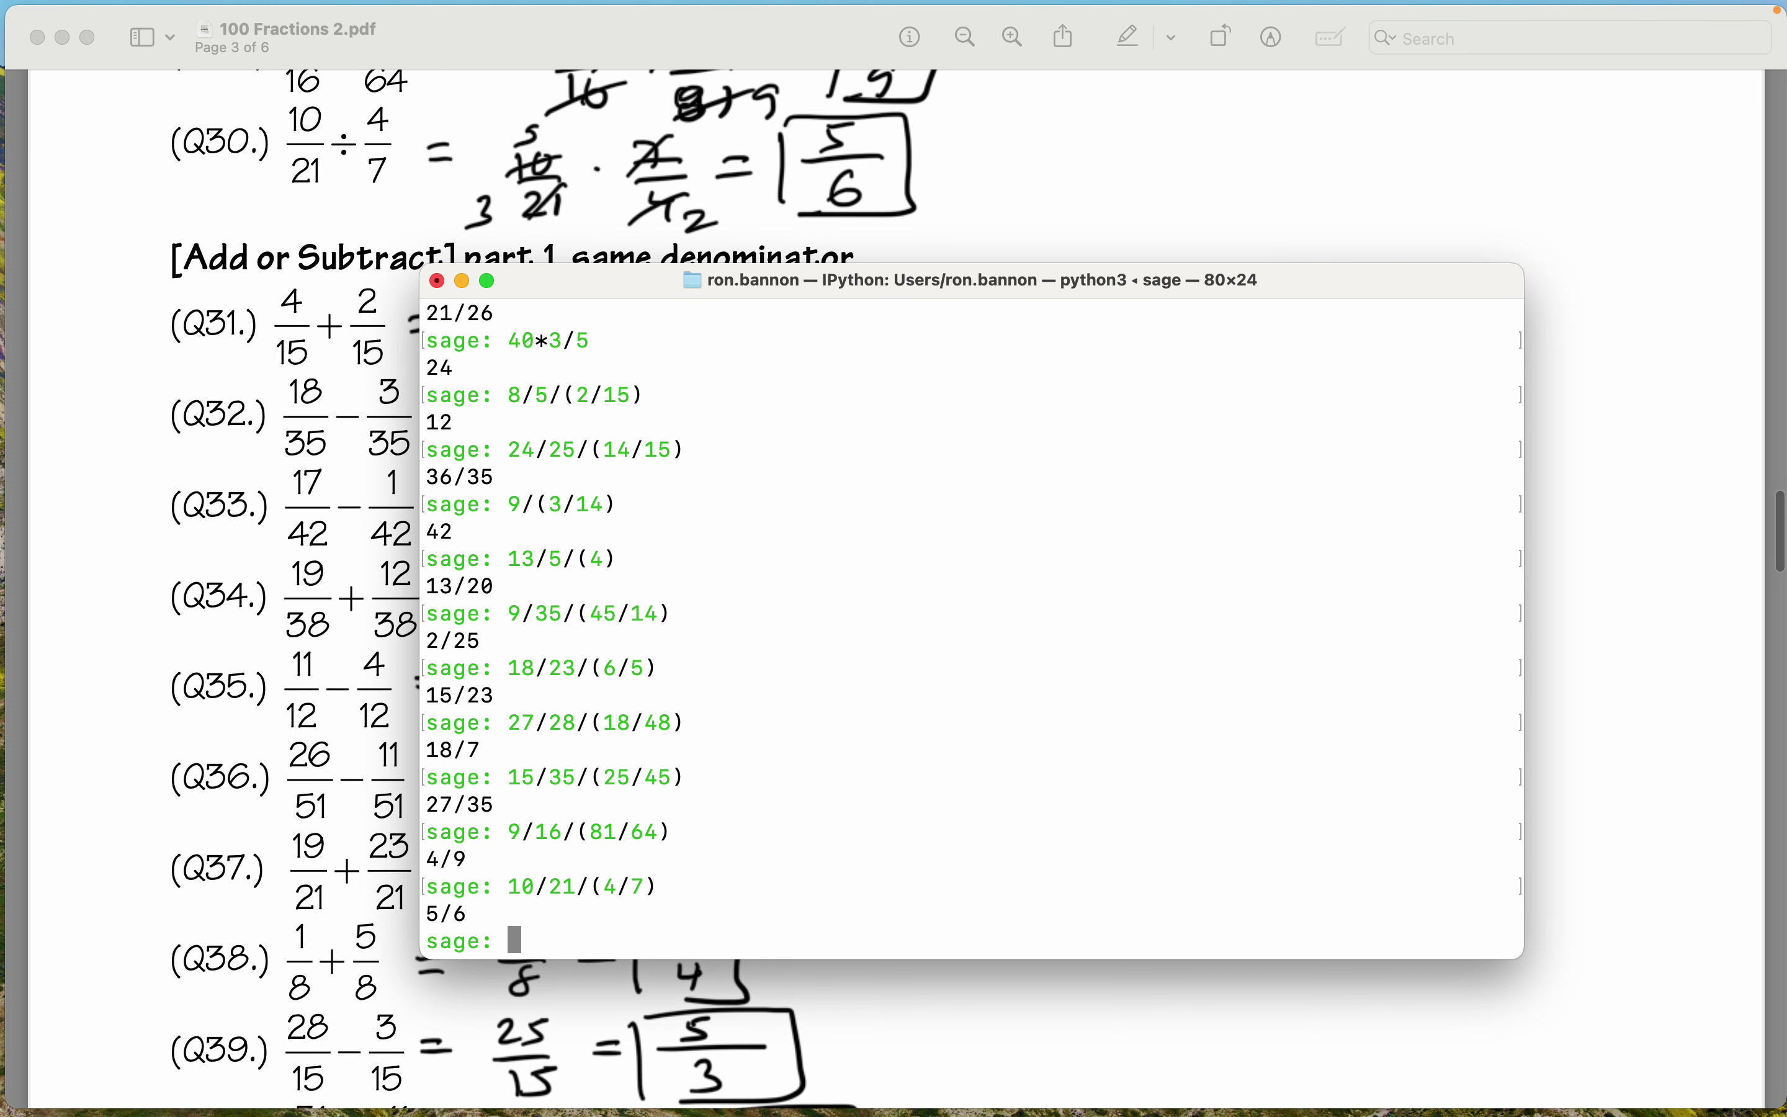
type("4")
key("Up")
Evaluate 4/15+2/15, 18/35-3/35, 17/42-1/42 and 19/38+12/38, getting 2/5, 3/7, 8/21 and 31/38.
type("/15+")
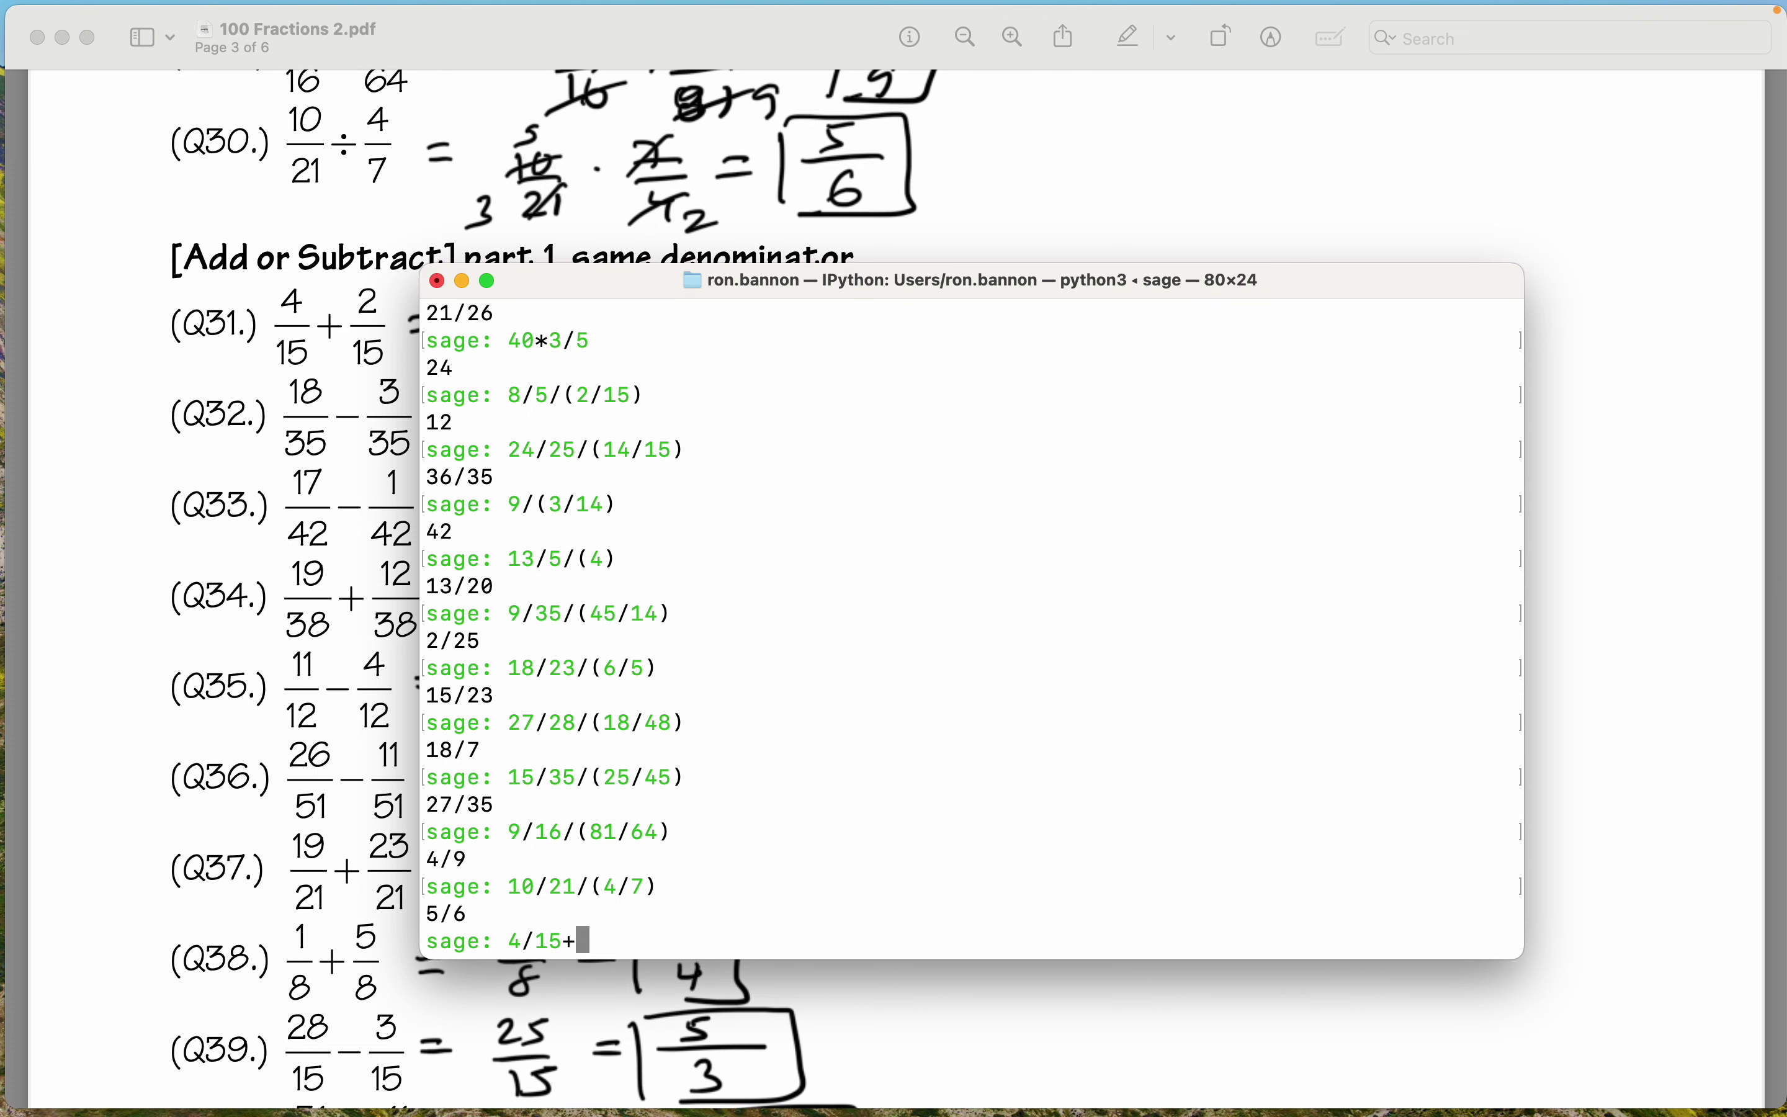
type("2/15")
key("Return")
scroll(1624, 591, "down", 3)
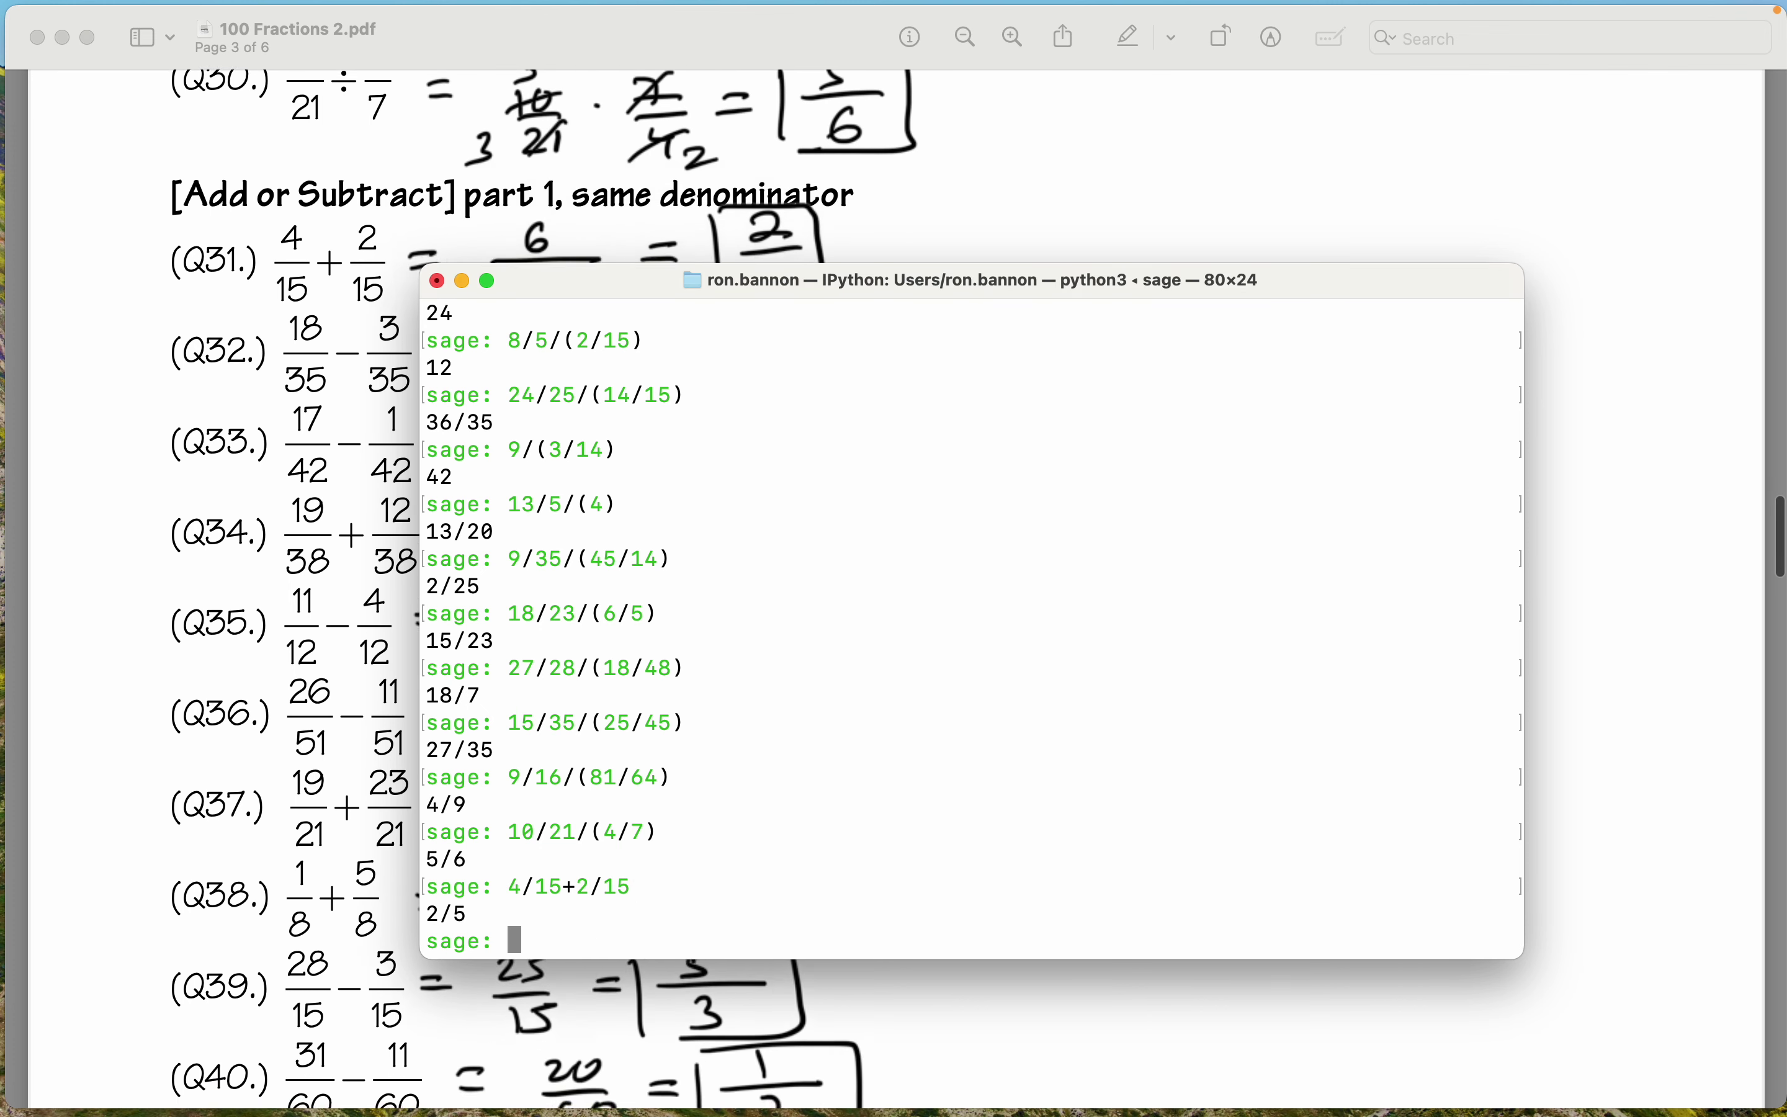
type("1")
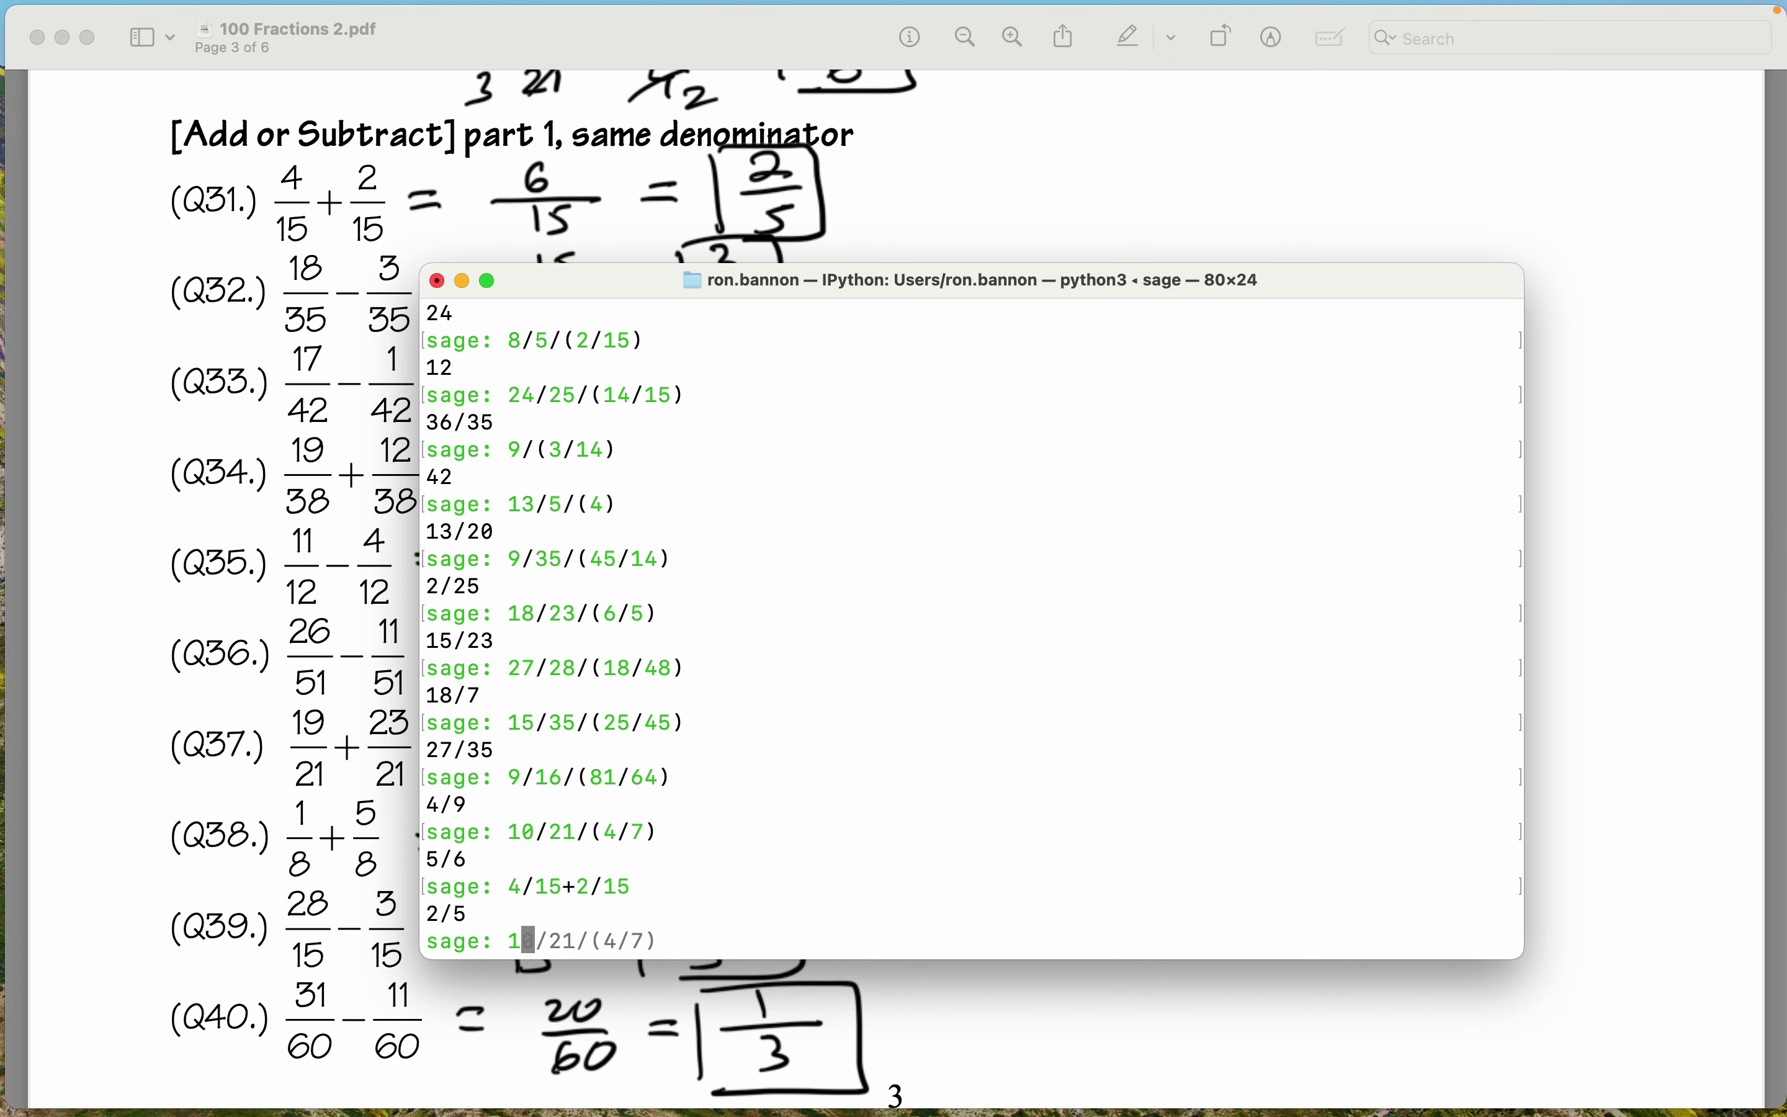
type("8/35-3/35")
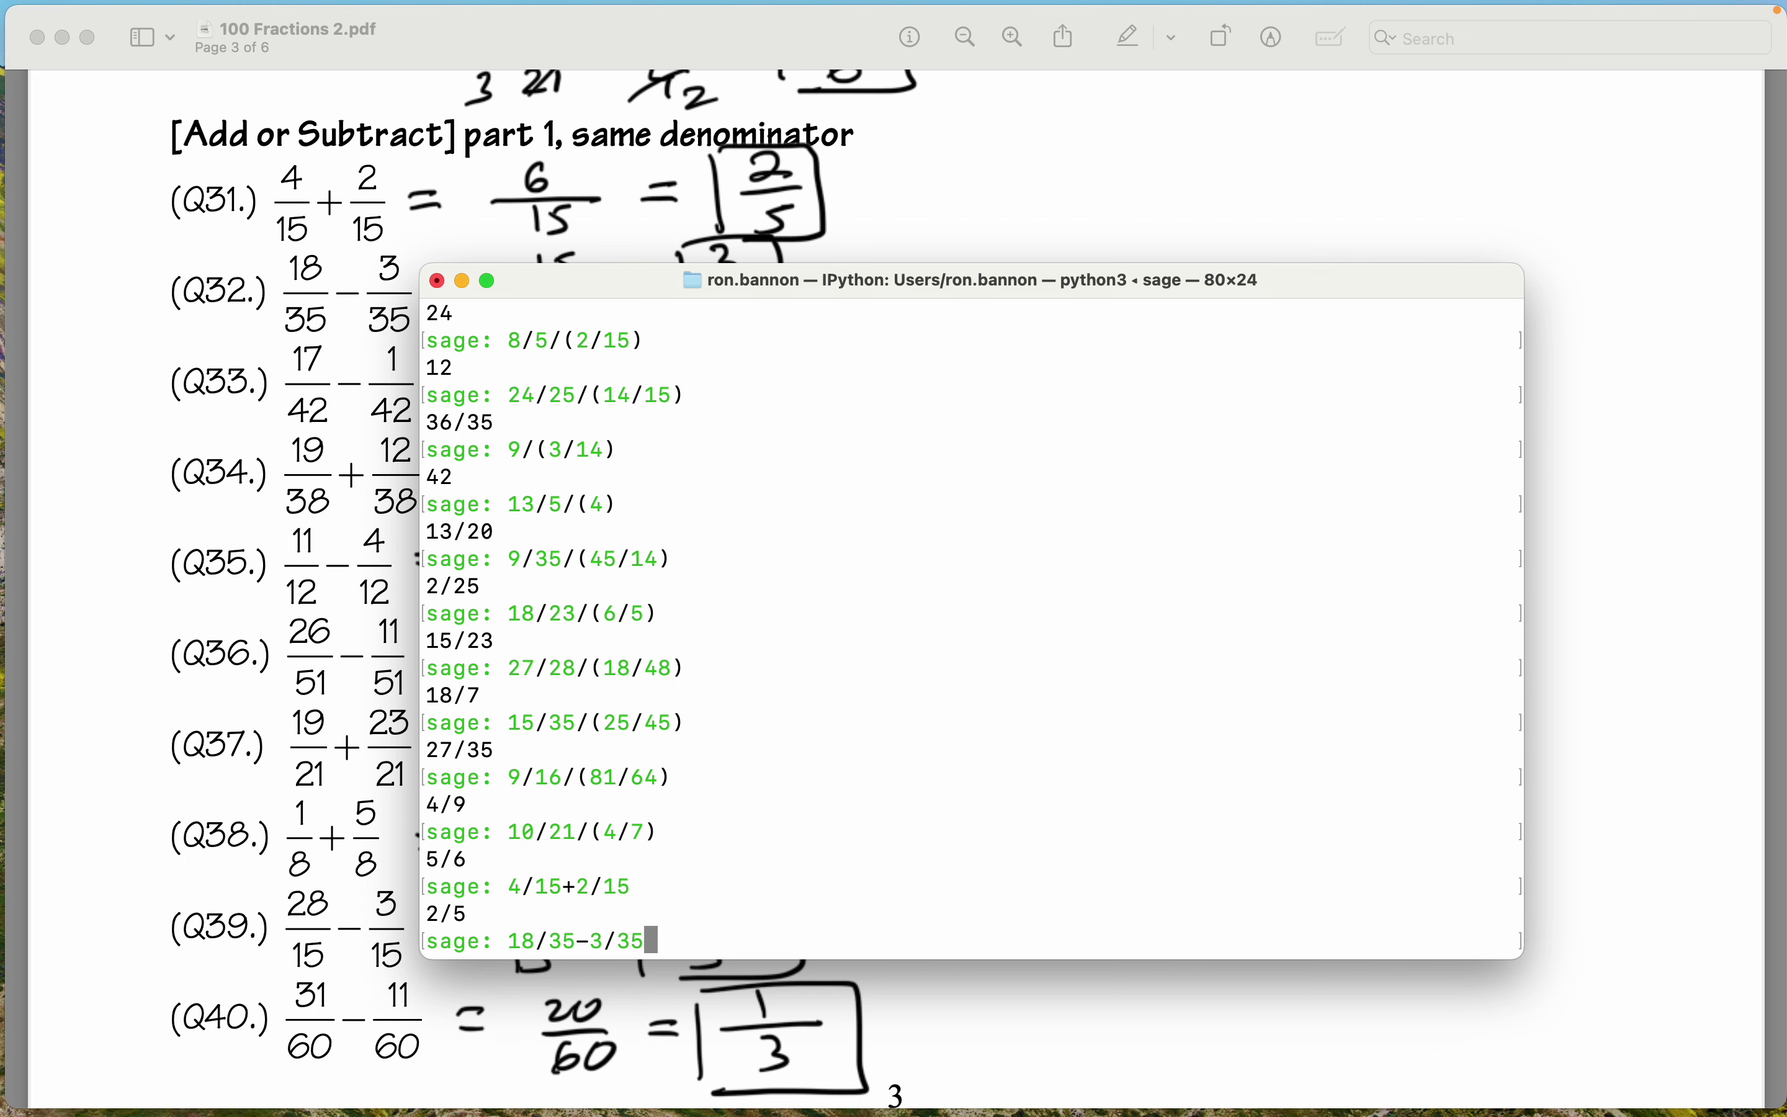
key("Return")
scroll(221, 590, "down", 3)
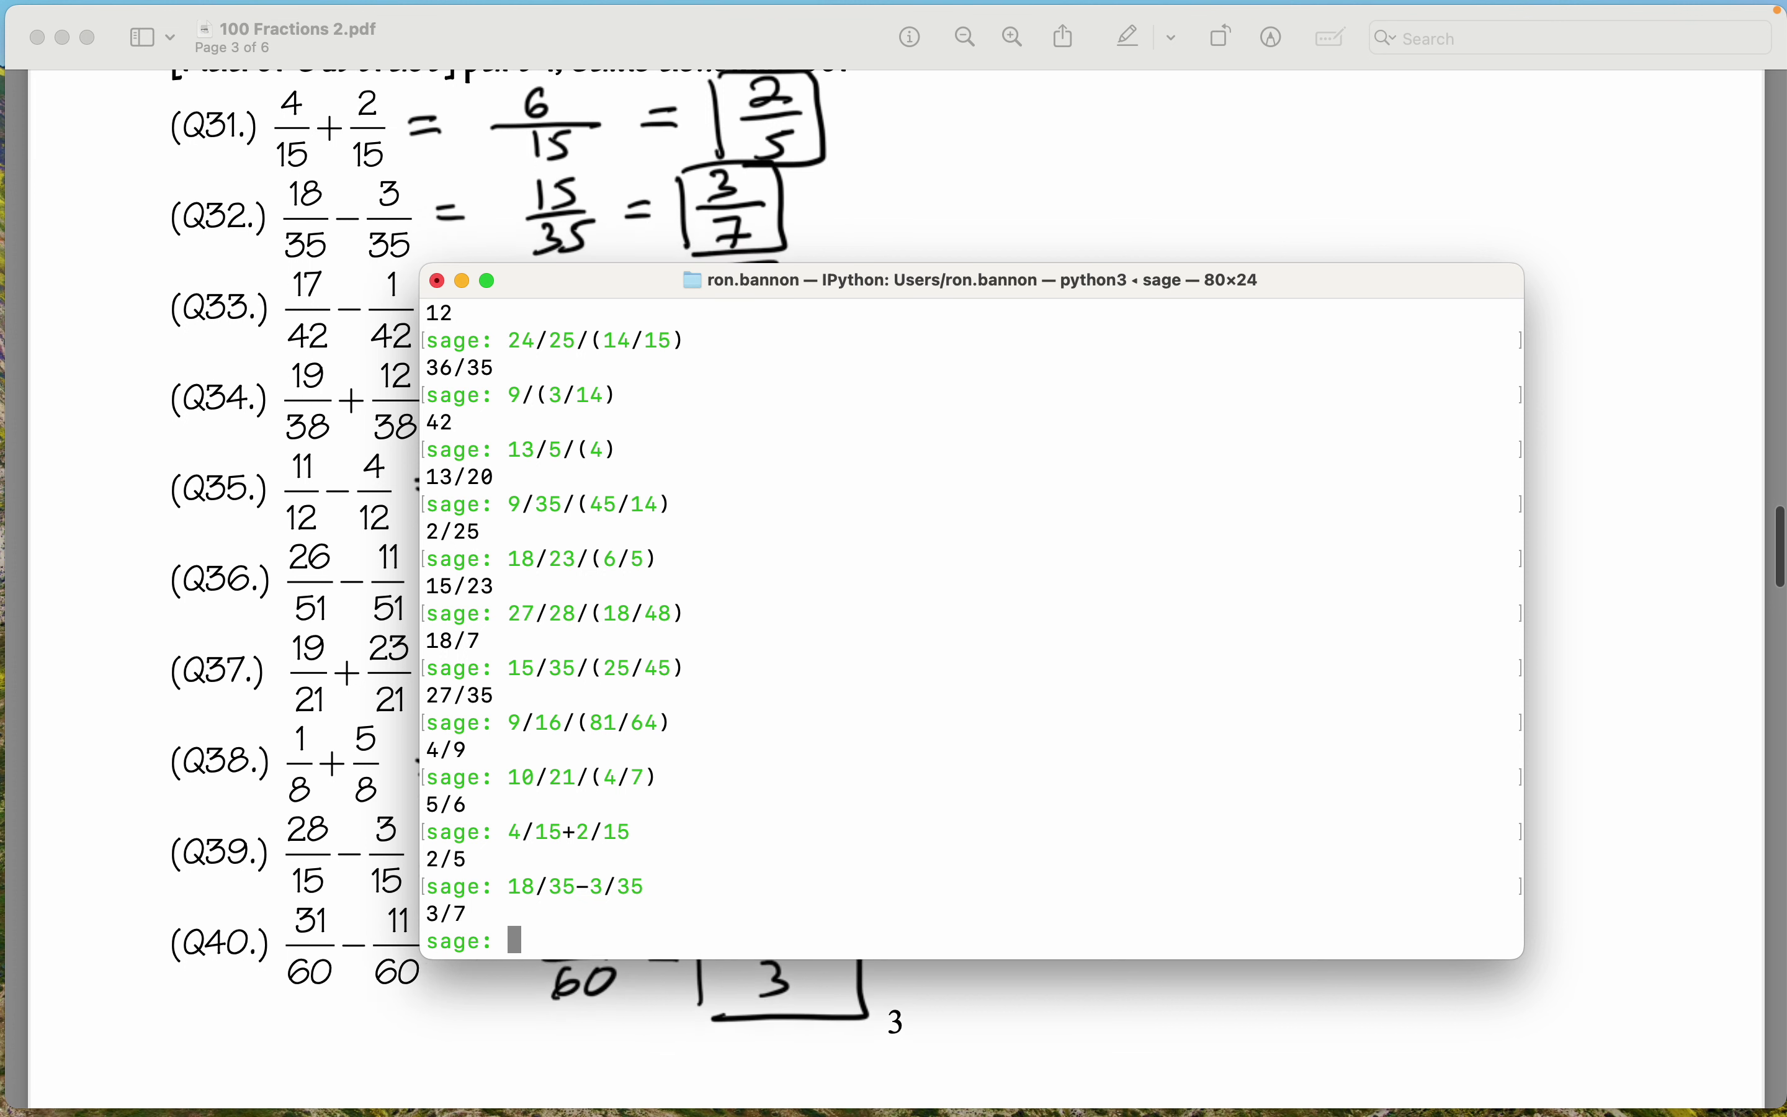
type("17/")
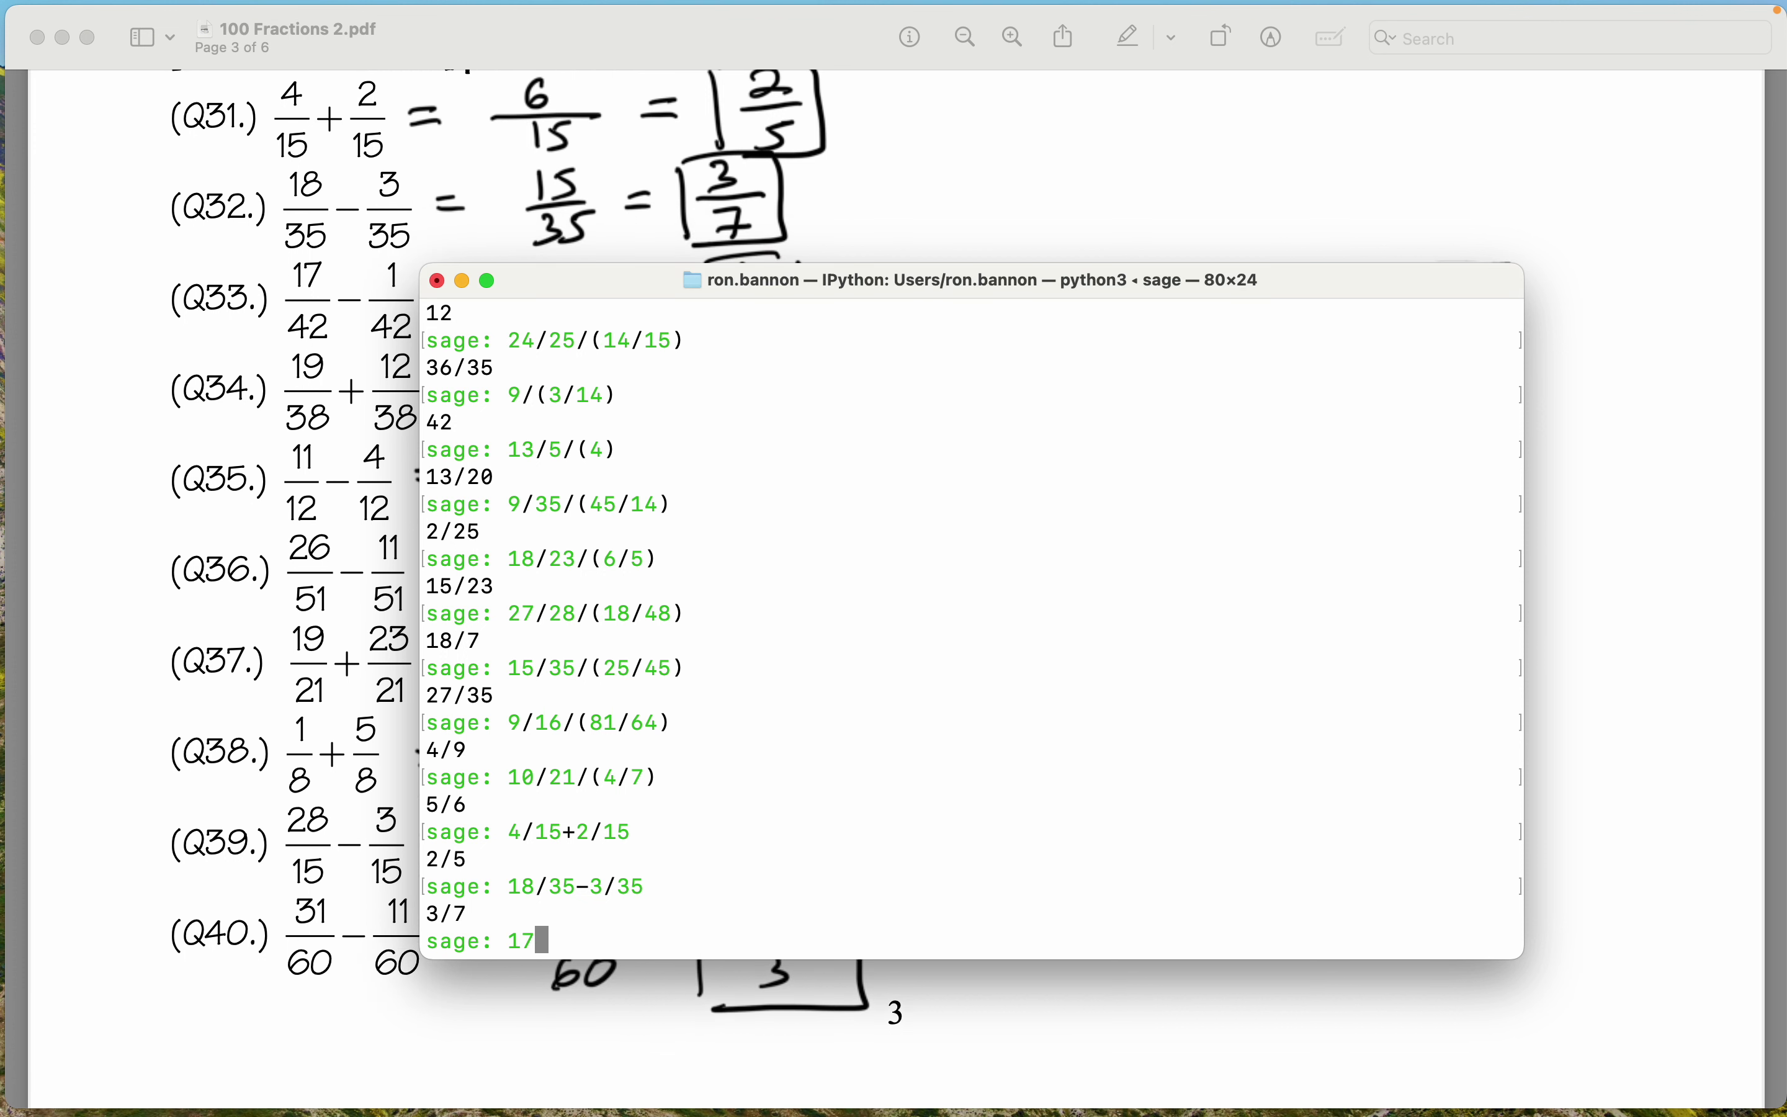
type("42-1/42")
key("Return")
scroll(1624, 554, "down", 3)
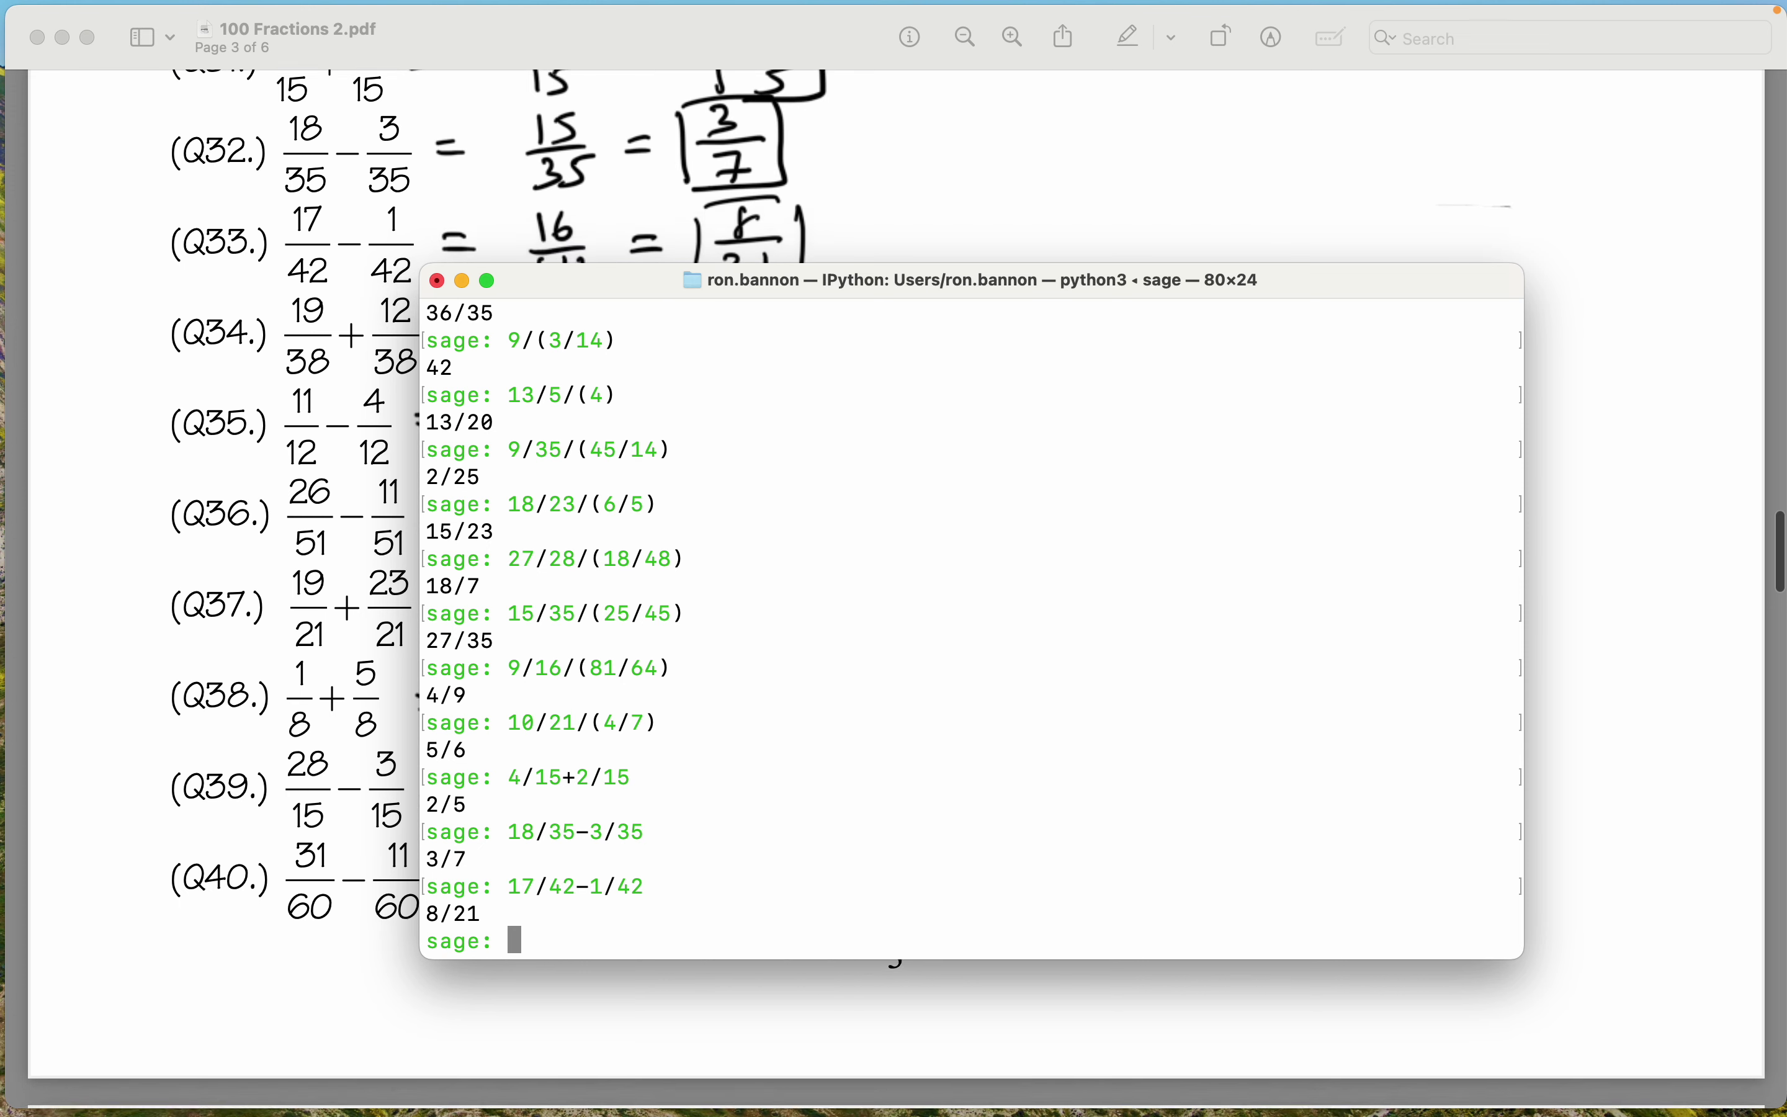
type("19")
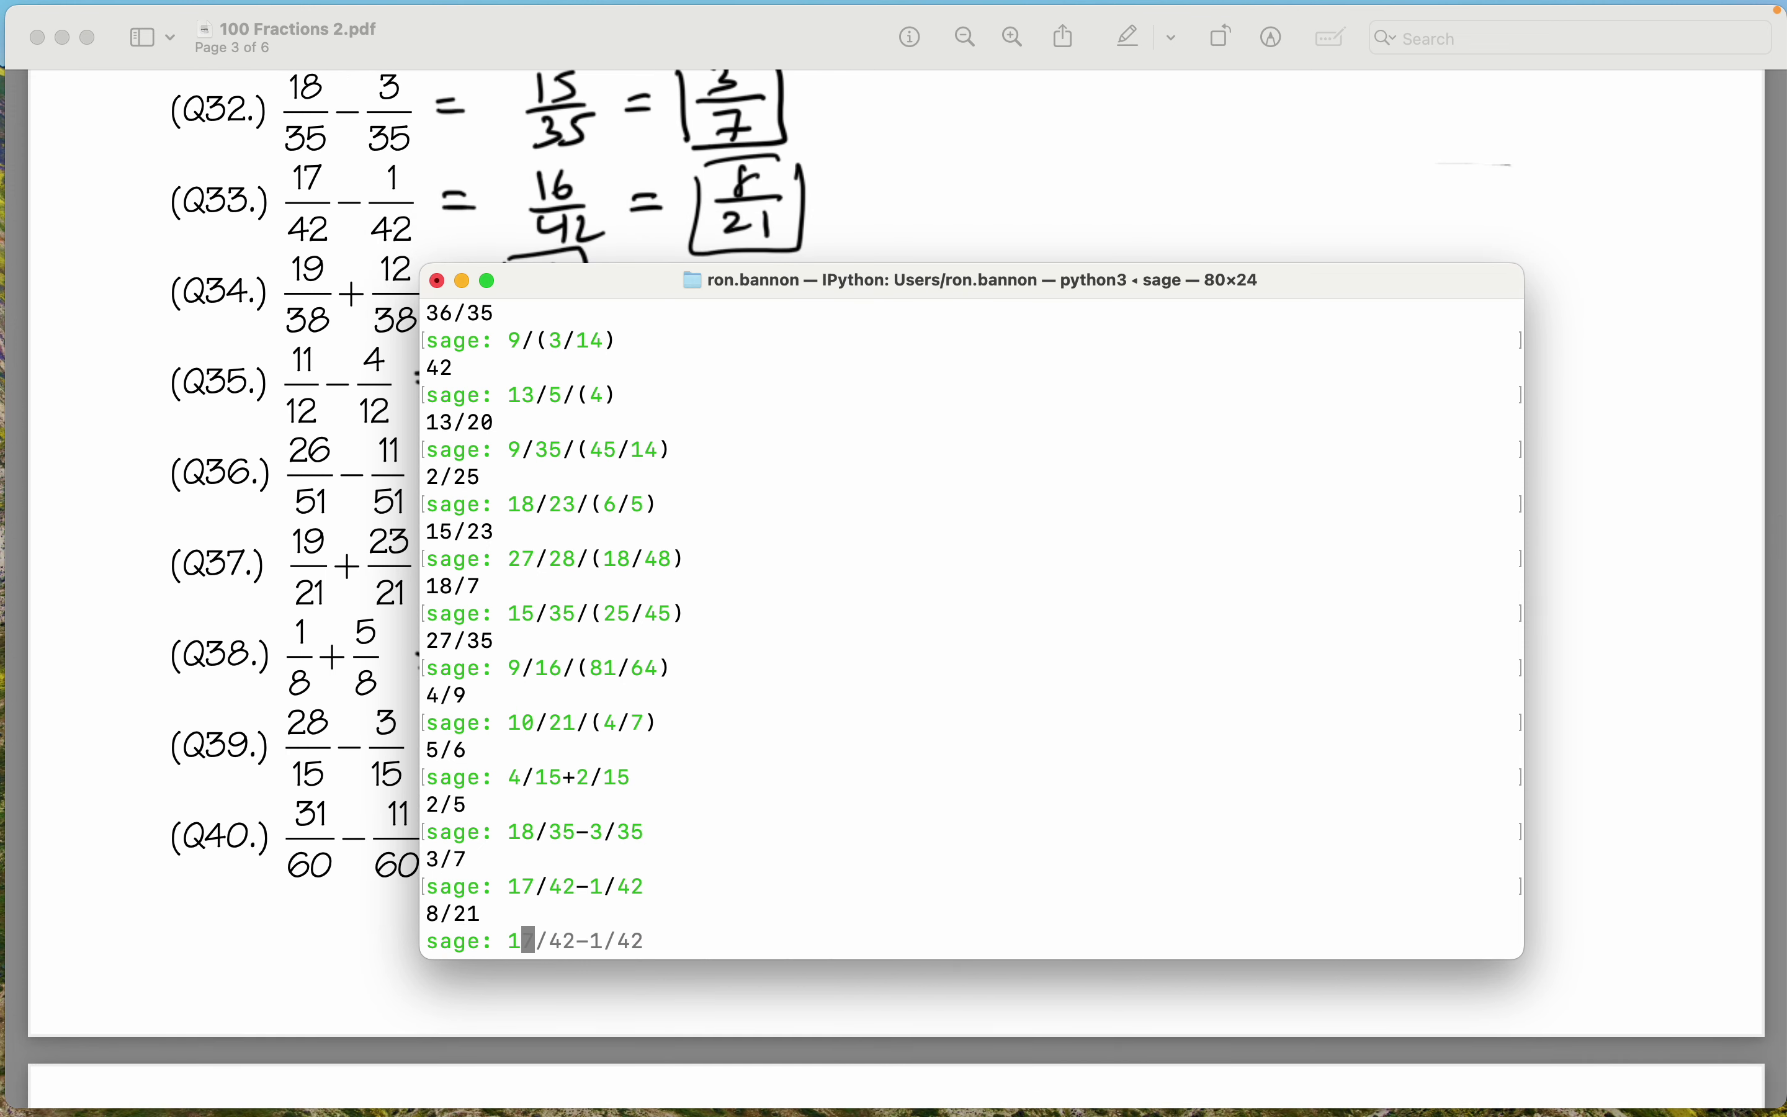
type("/38+12/38")
key("Return")
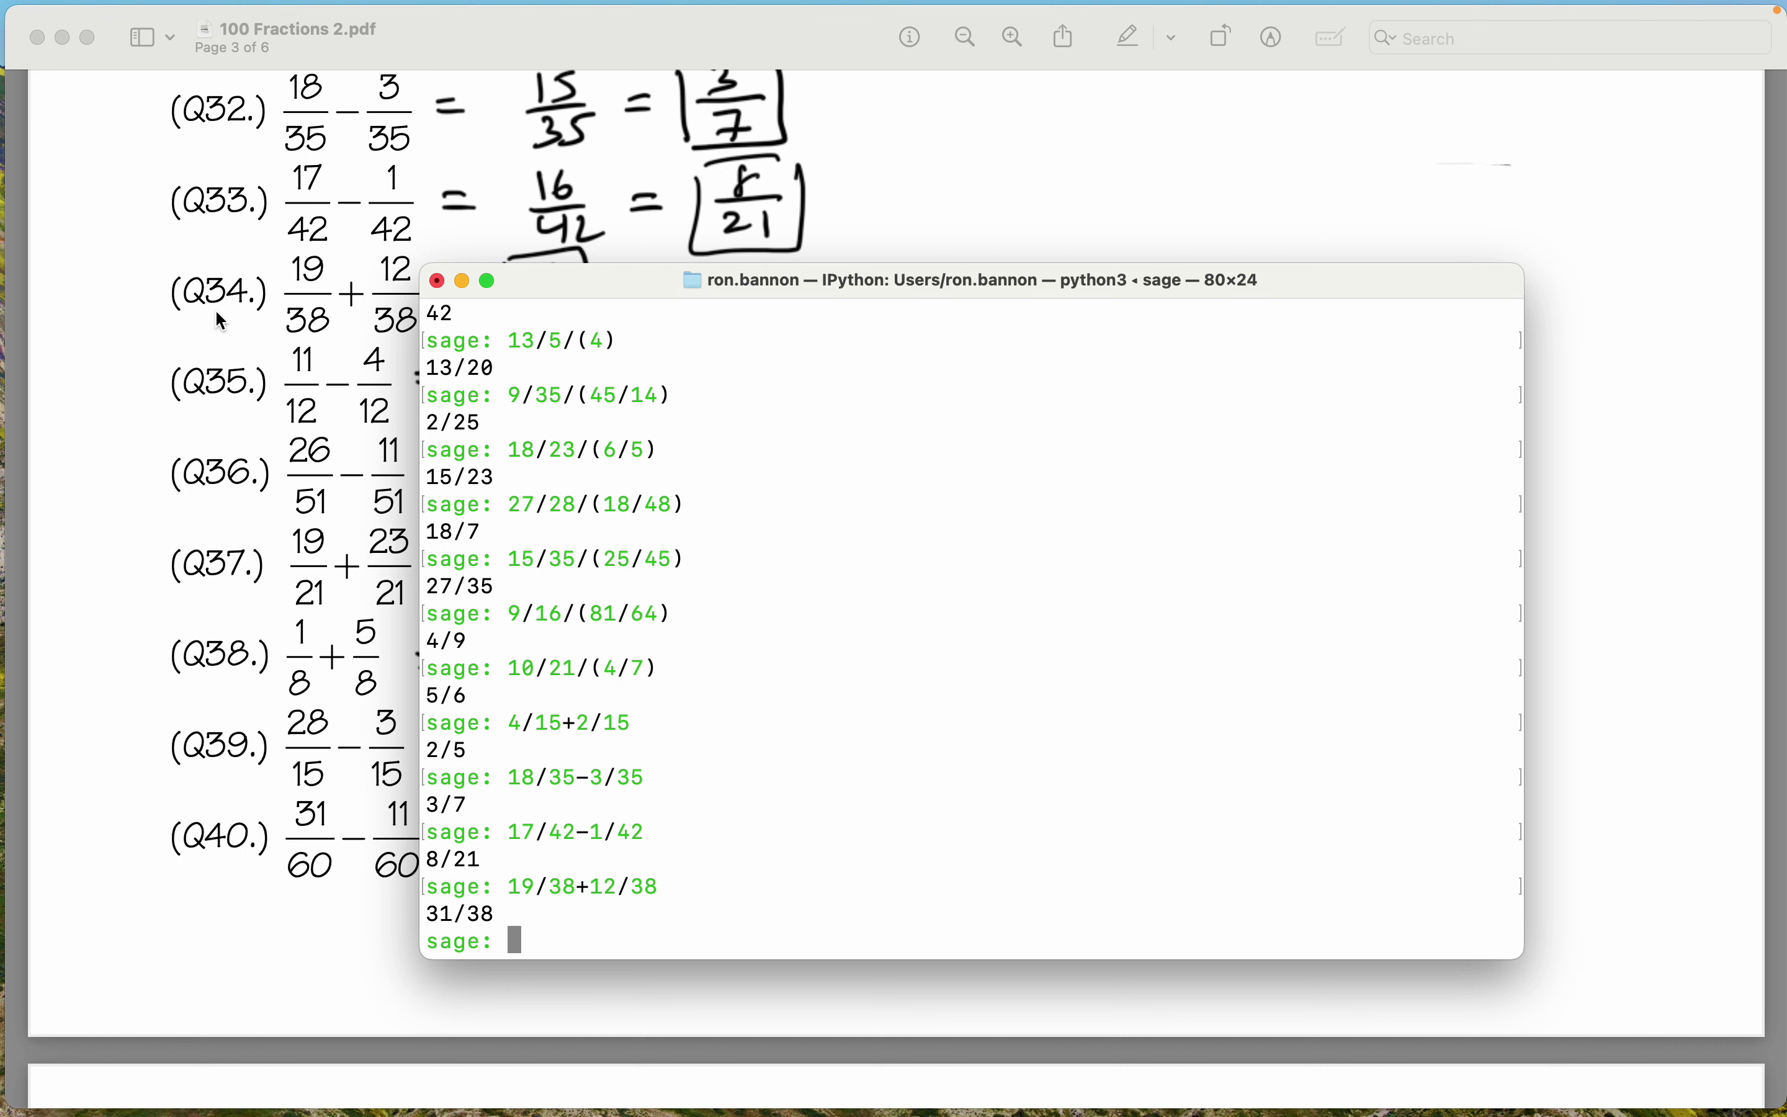
scroll(259, 290, "down", 3)
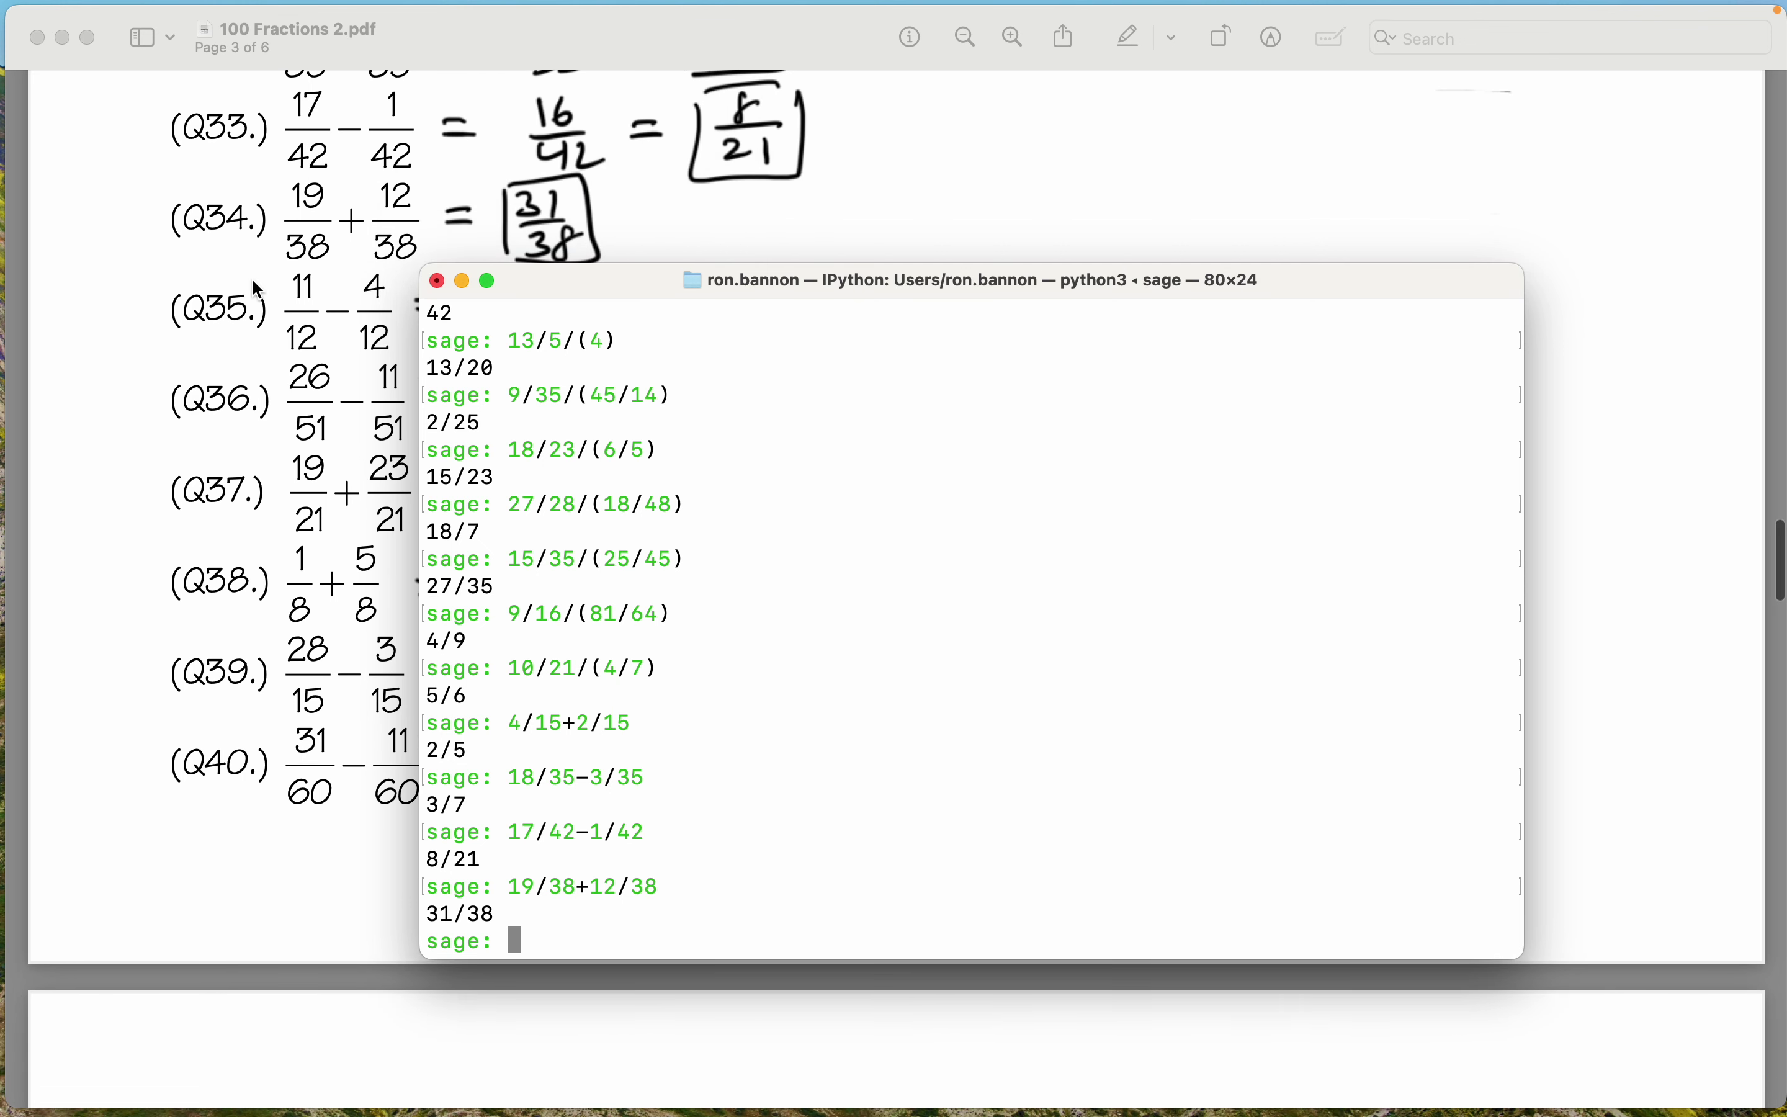
Evaluate 11/12-4/12, 26/51-11/51 and 19/21+23/21, getting 7/12, 5/17 and 2.
type("11/")
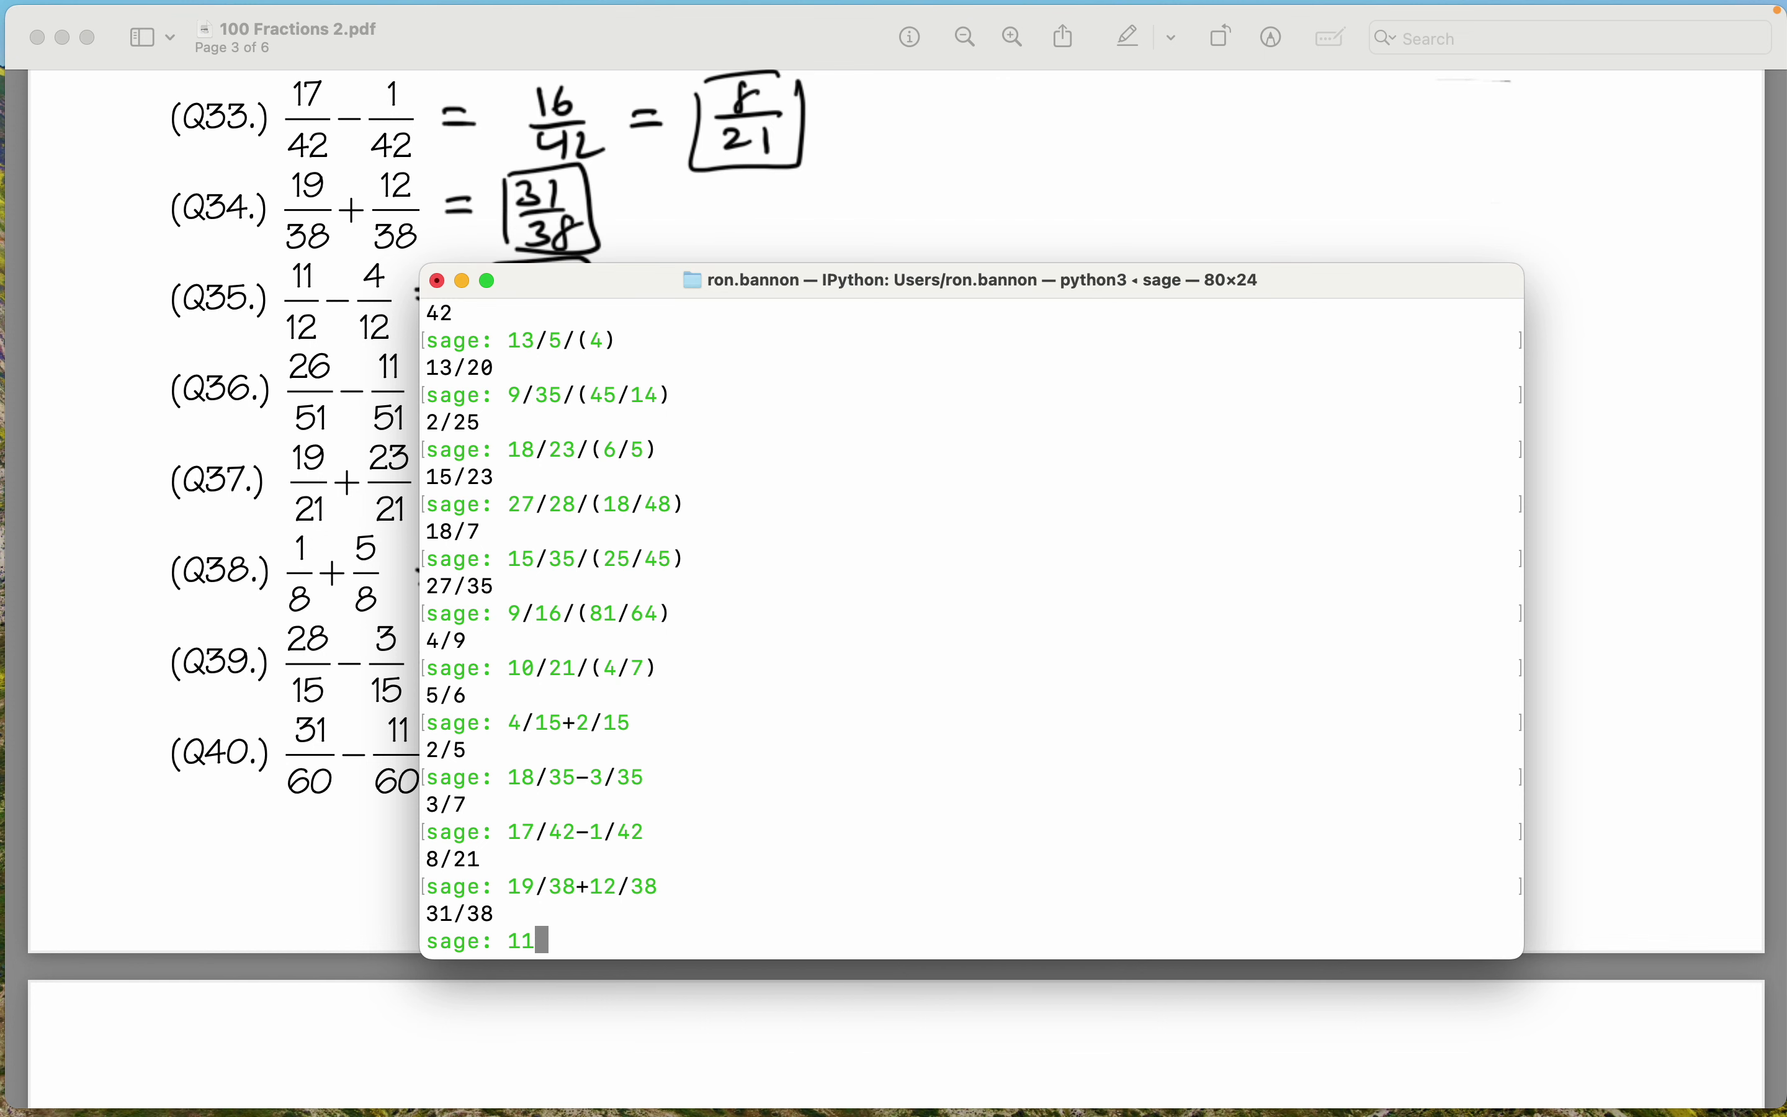
type("12-4/12")
key("Return")
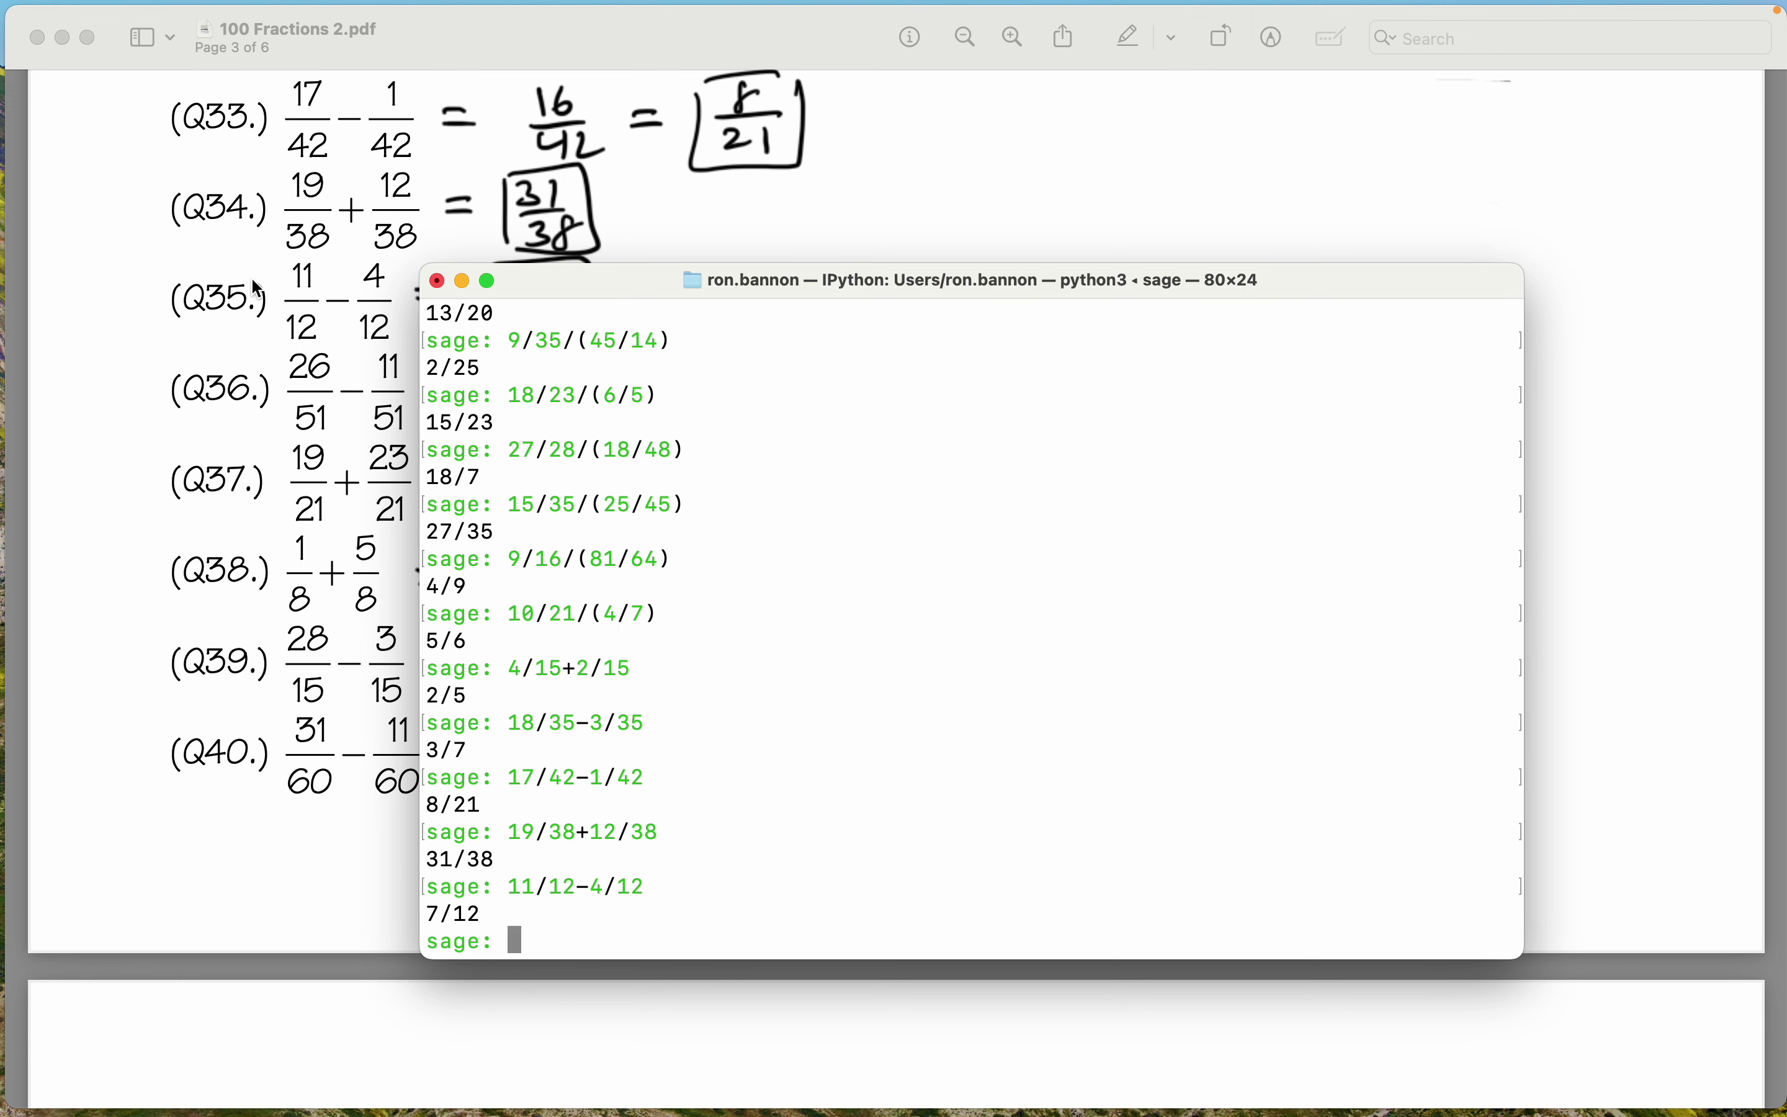
scroll(221, 267, "down", 3)
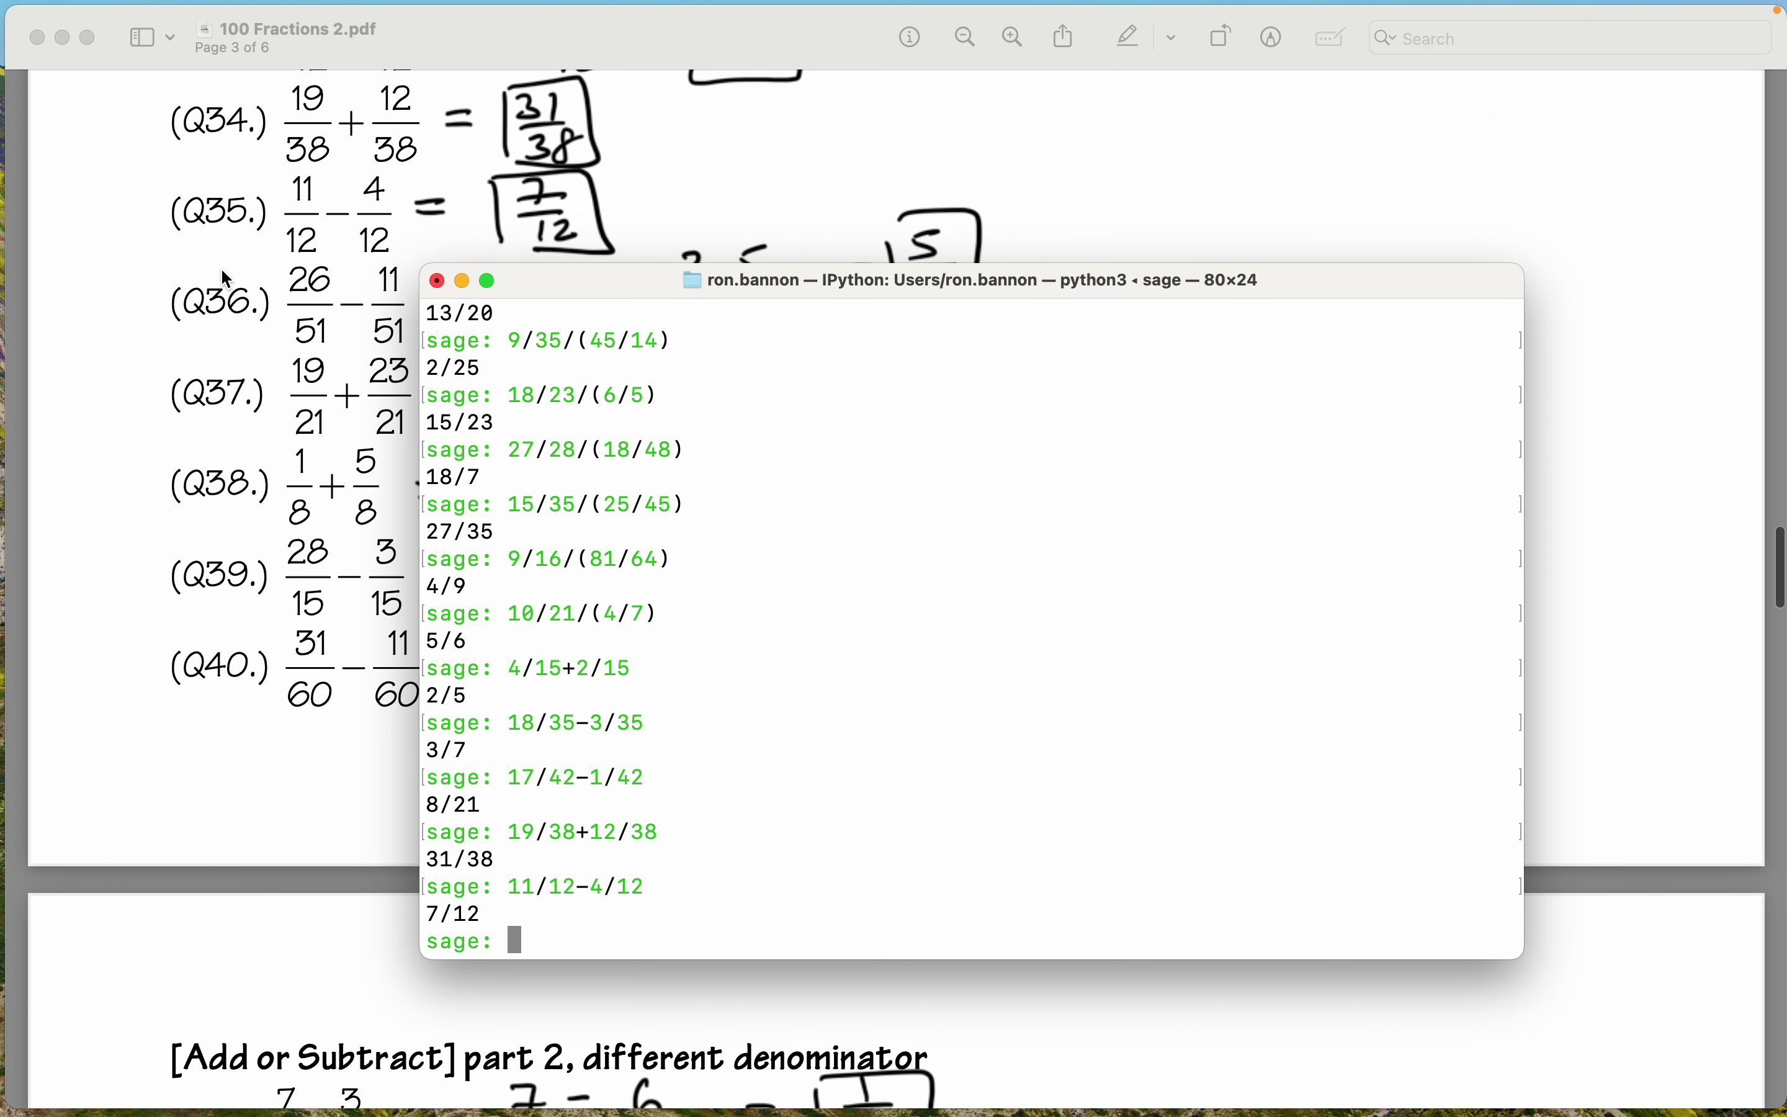
type("26/51-")
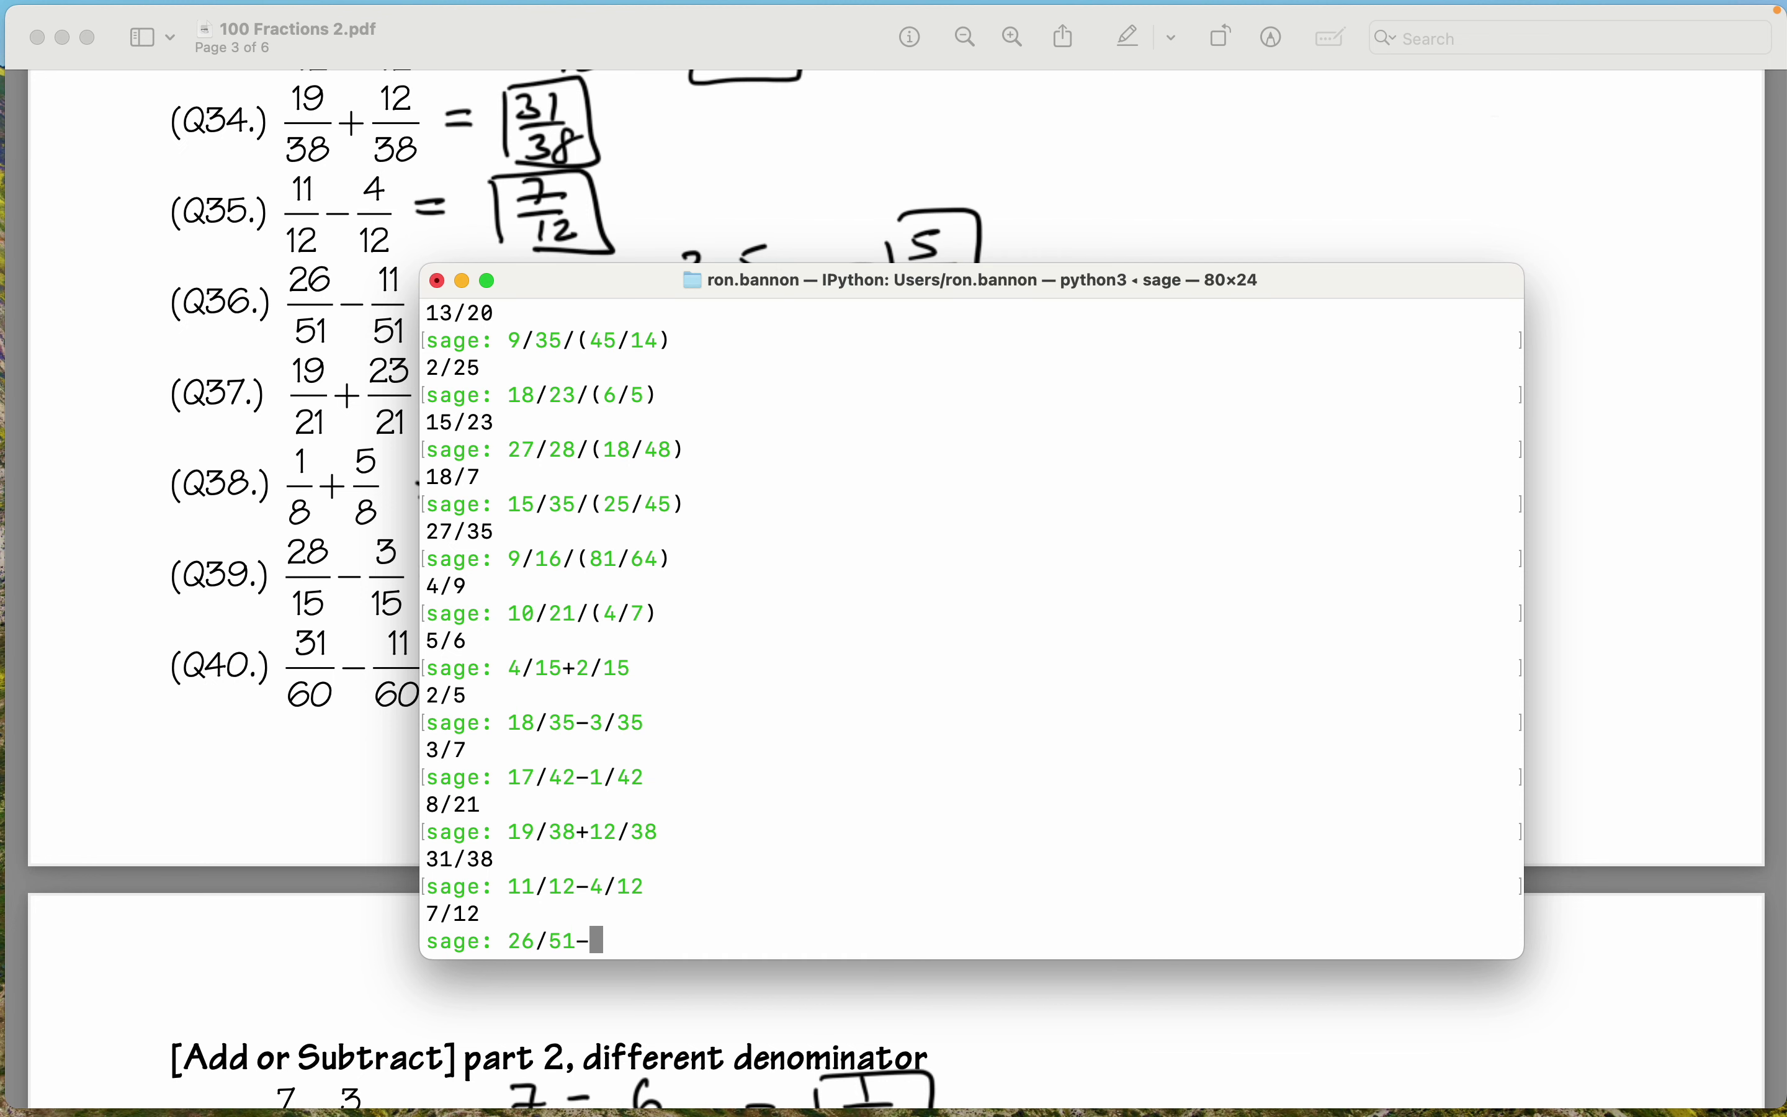
type("11/51")
key("Return")
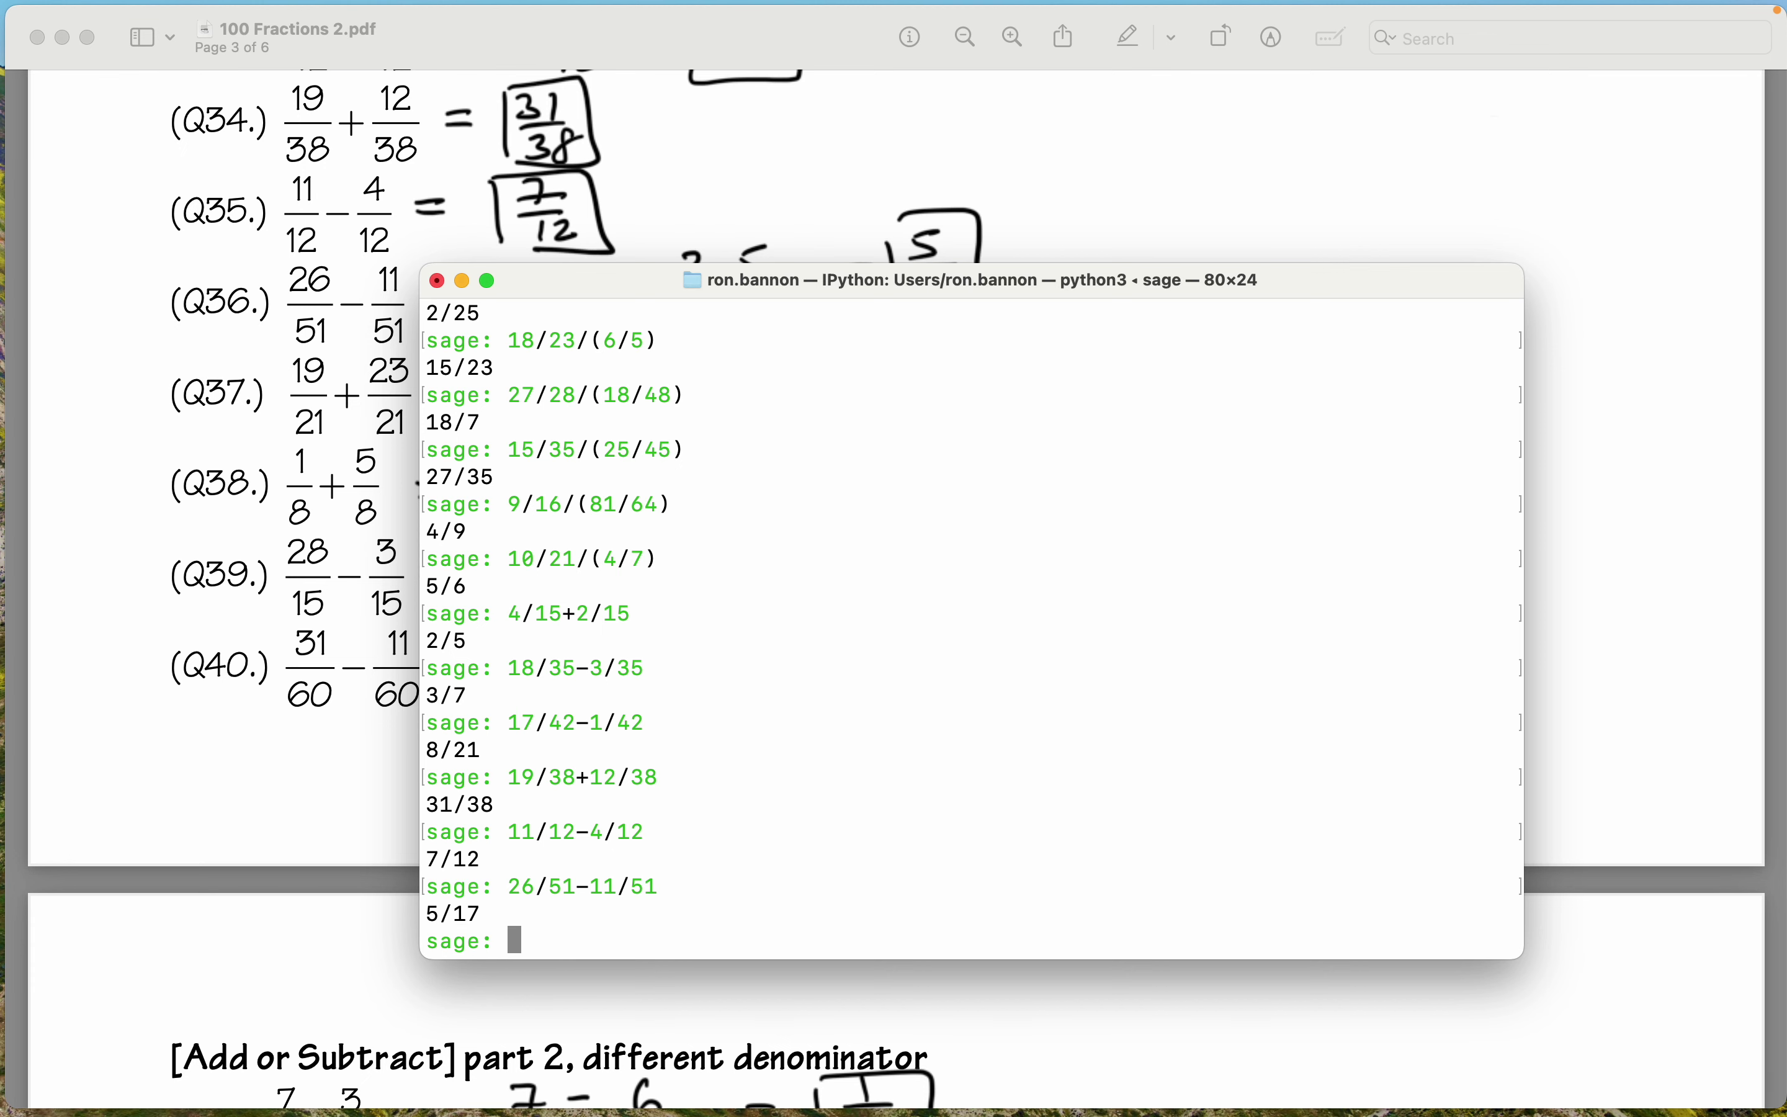
scroll(222, 517, "down", 3)
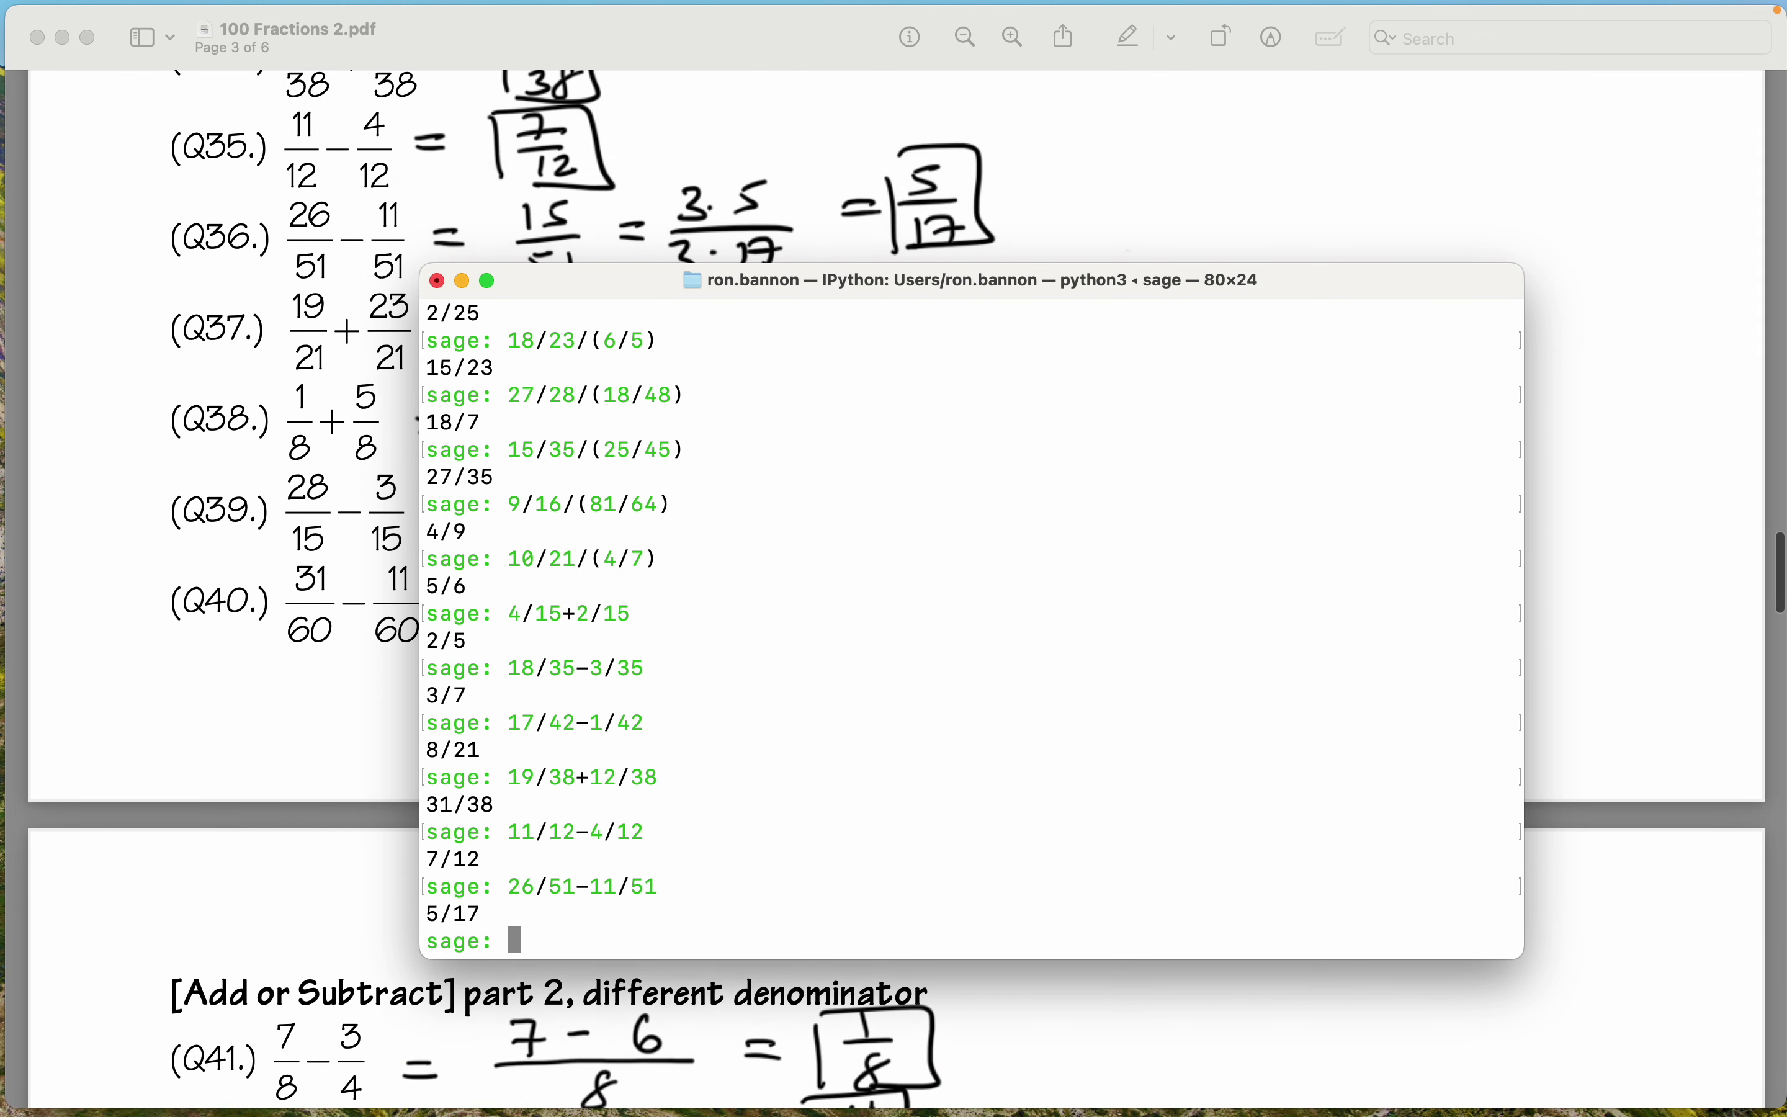
scroll(222, 517, "down", 1)
type("19")
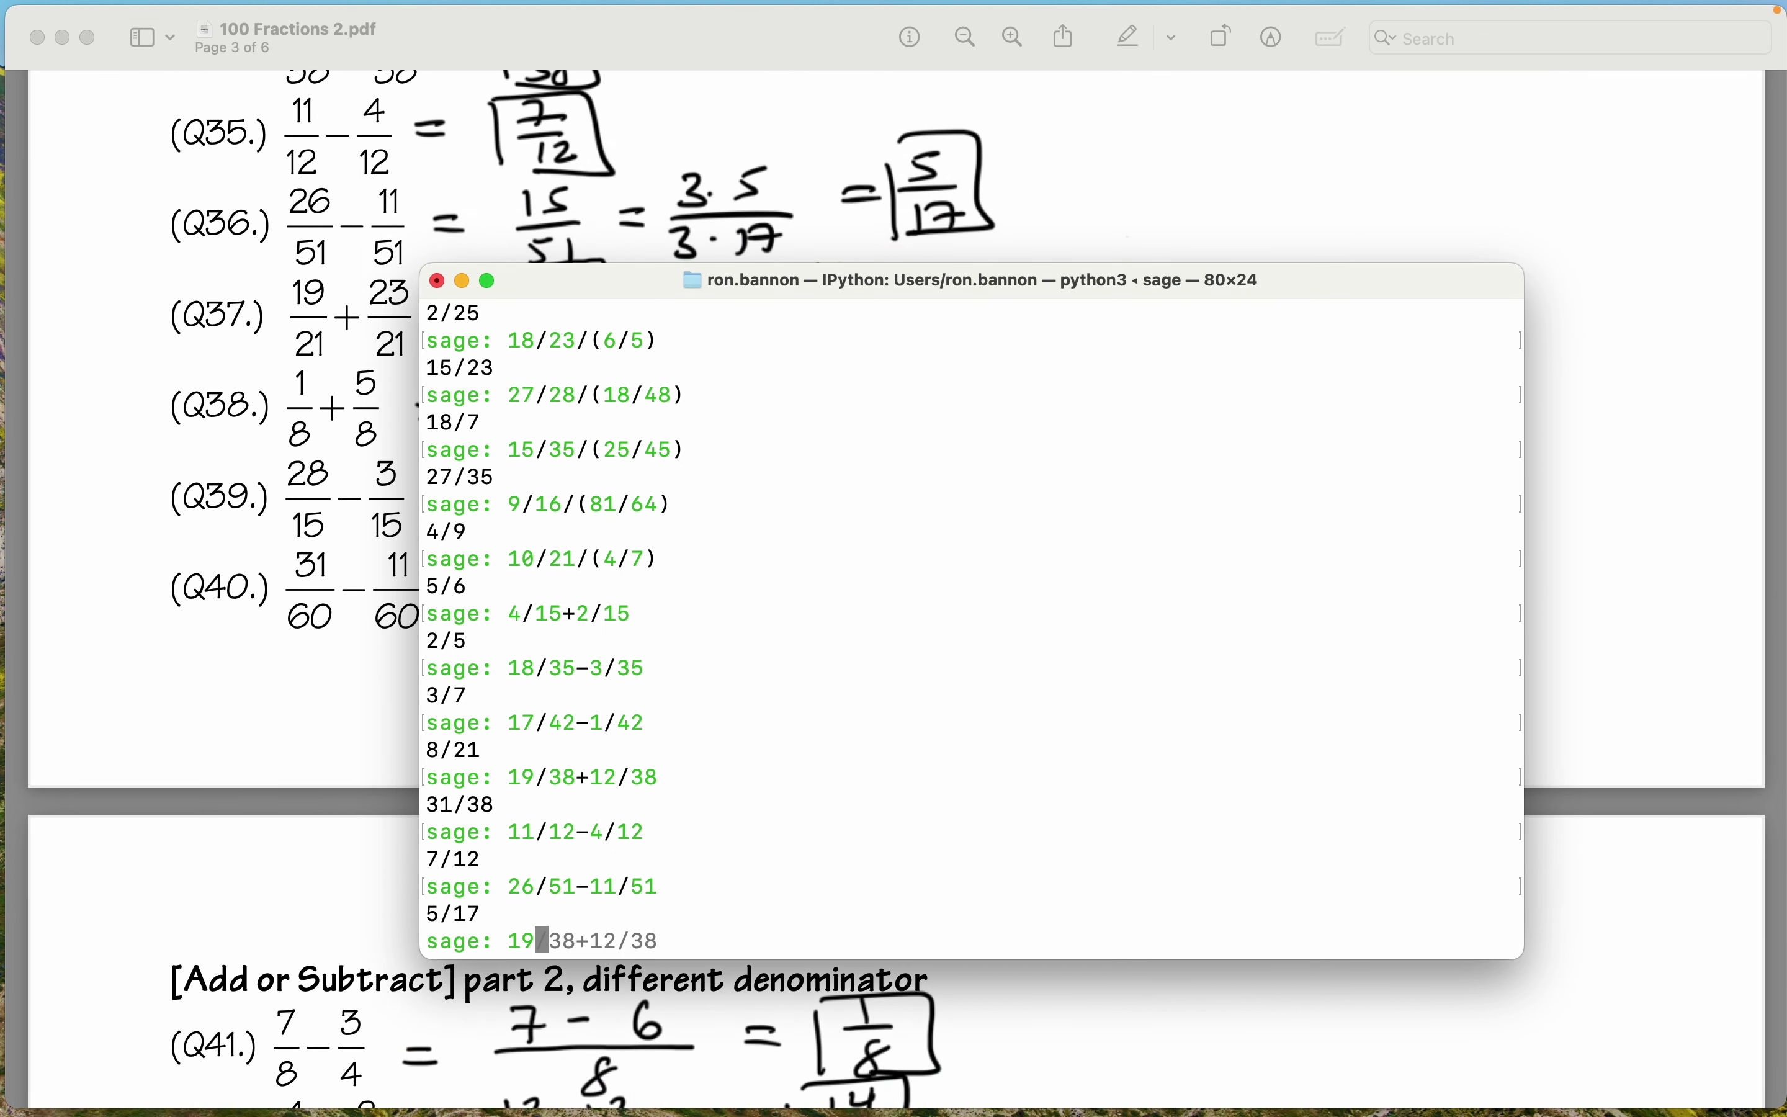
type("/21")
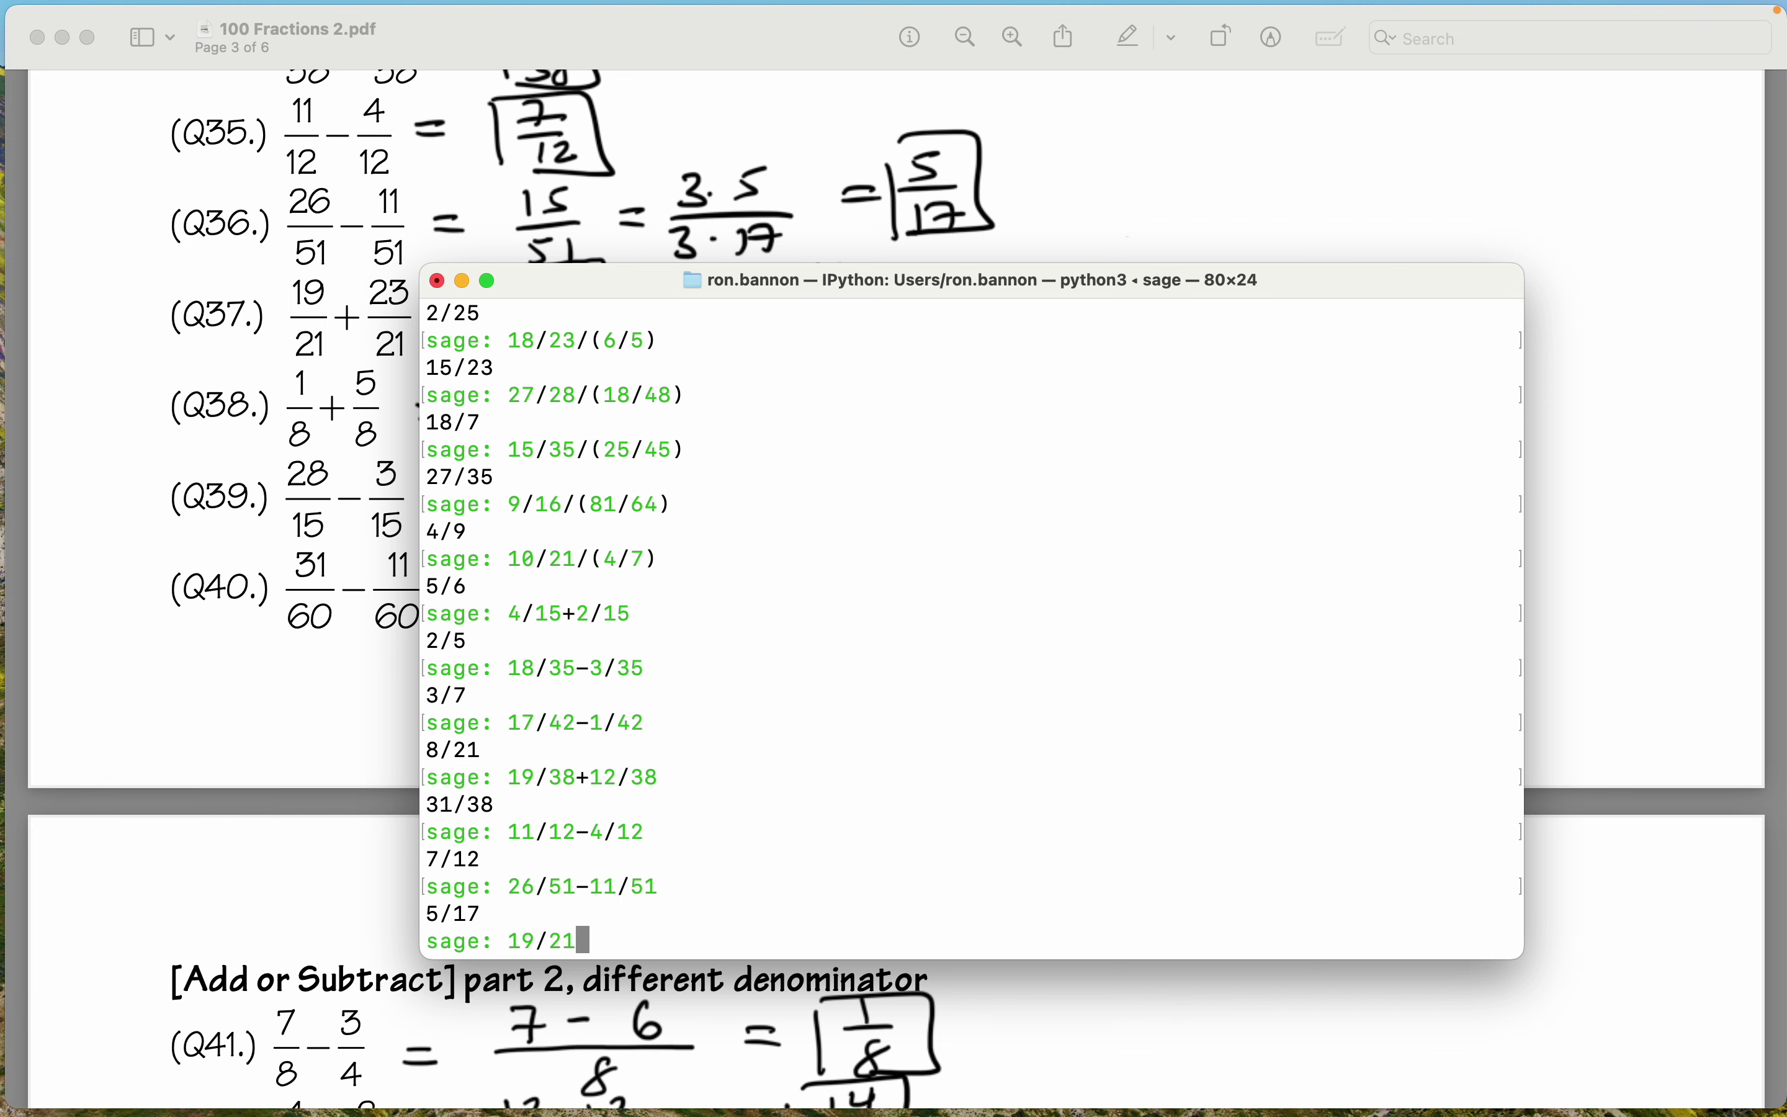
type("+23/")
type("21")
key("Return")
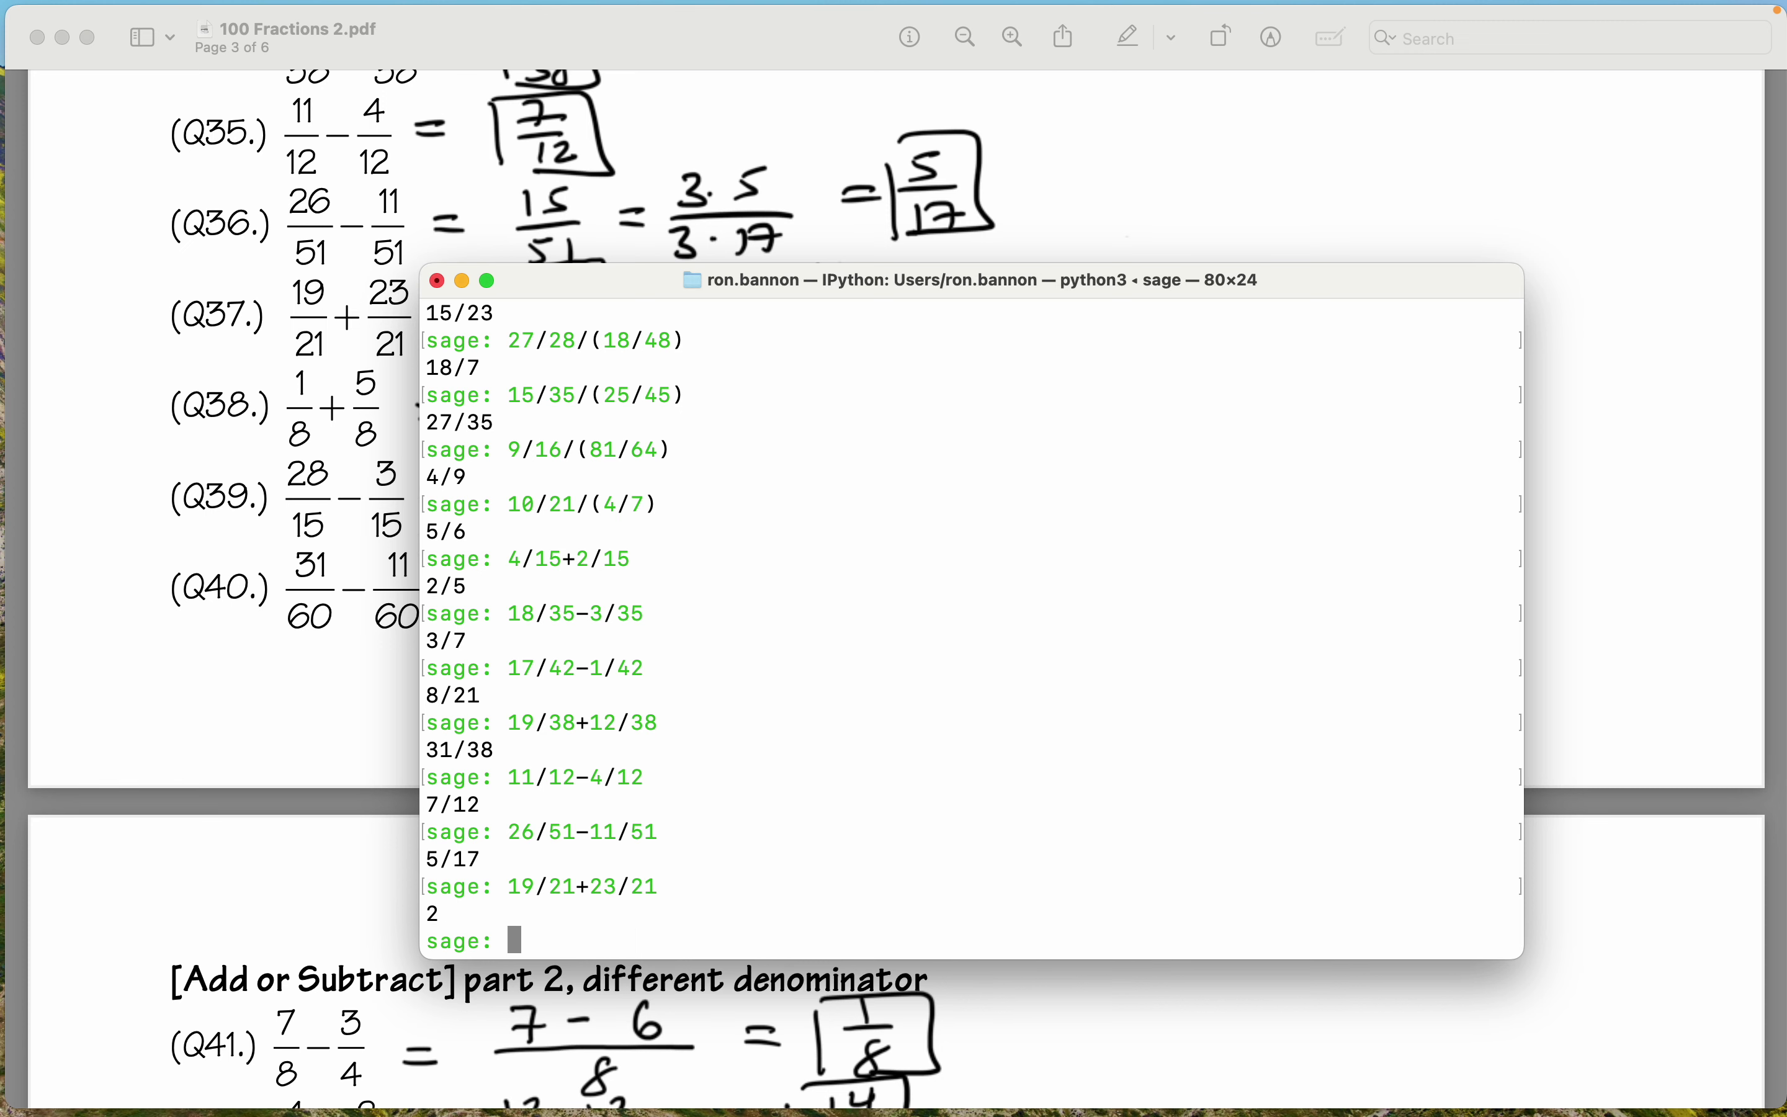
scroll(222, 591, "down", 3)
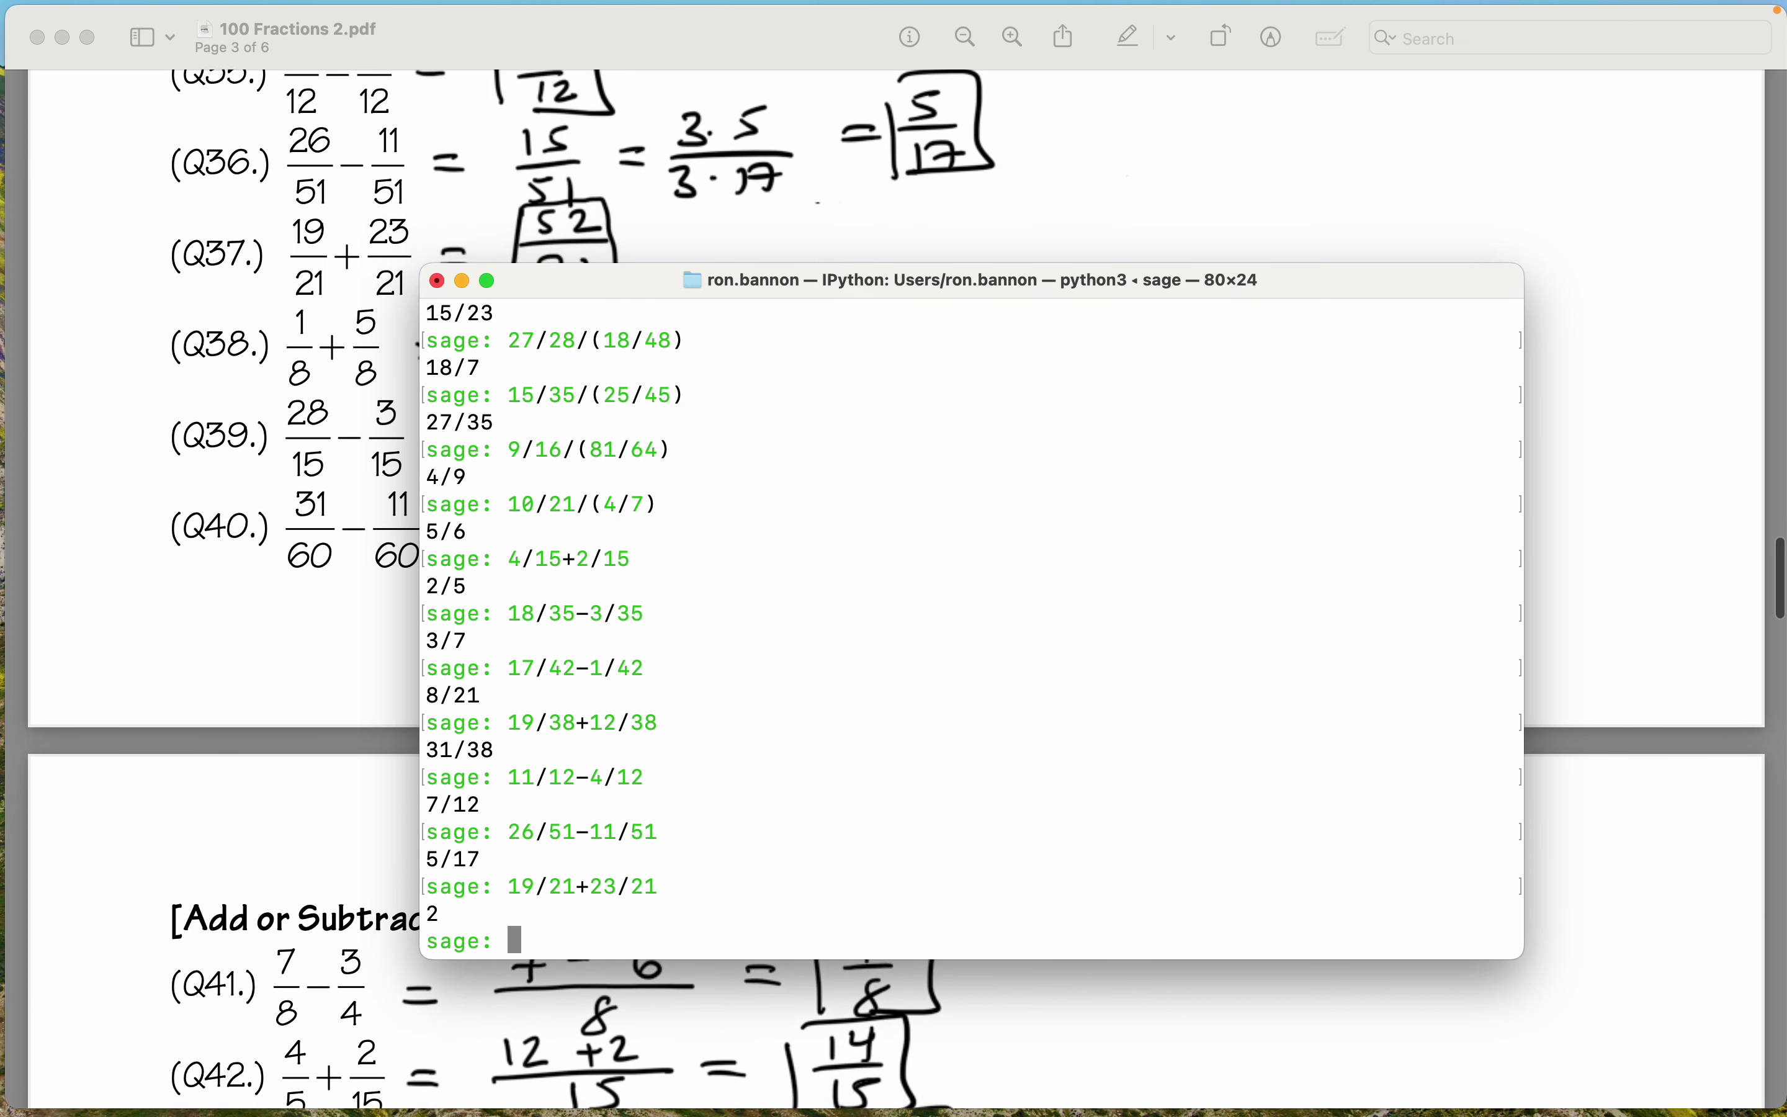
scroll(221, 591, "down", 1)
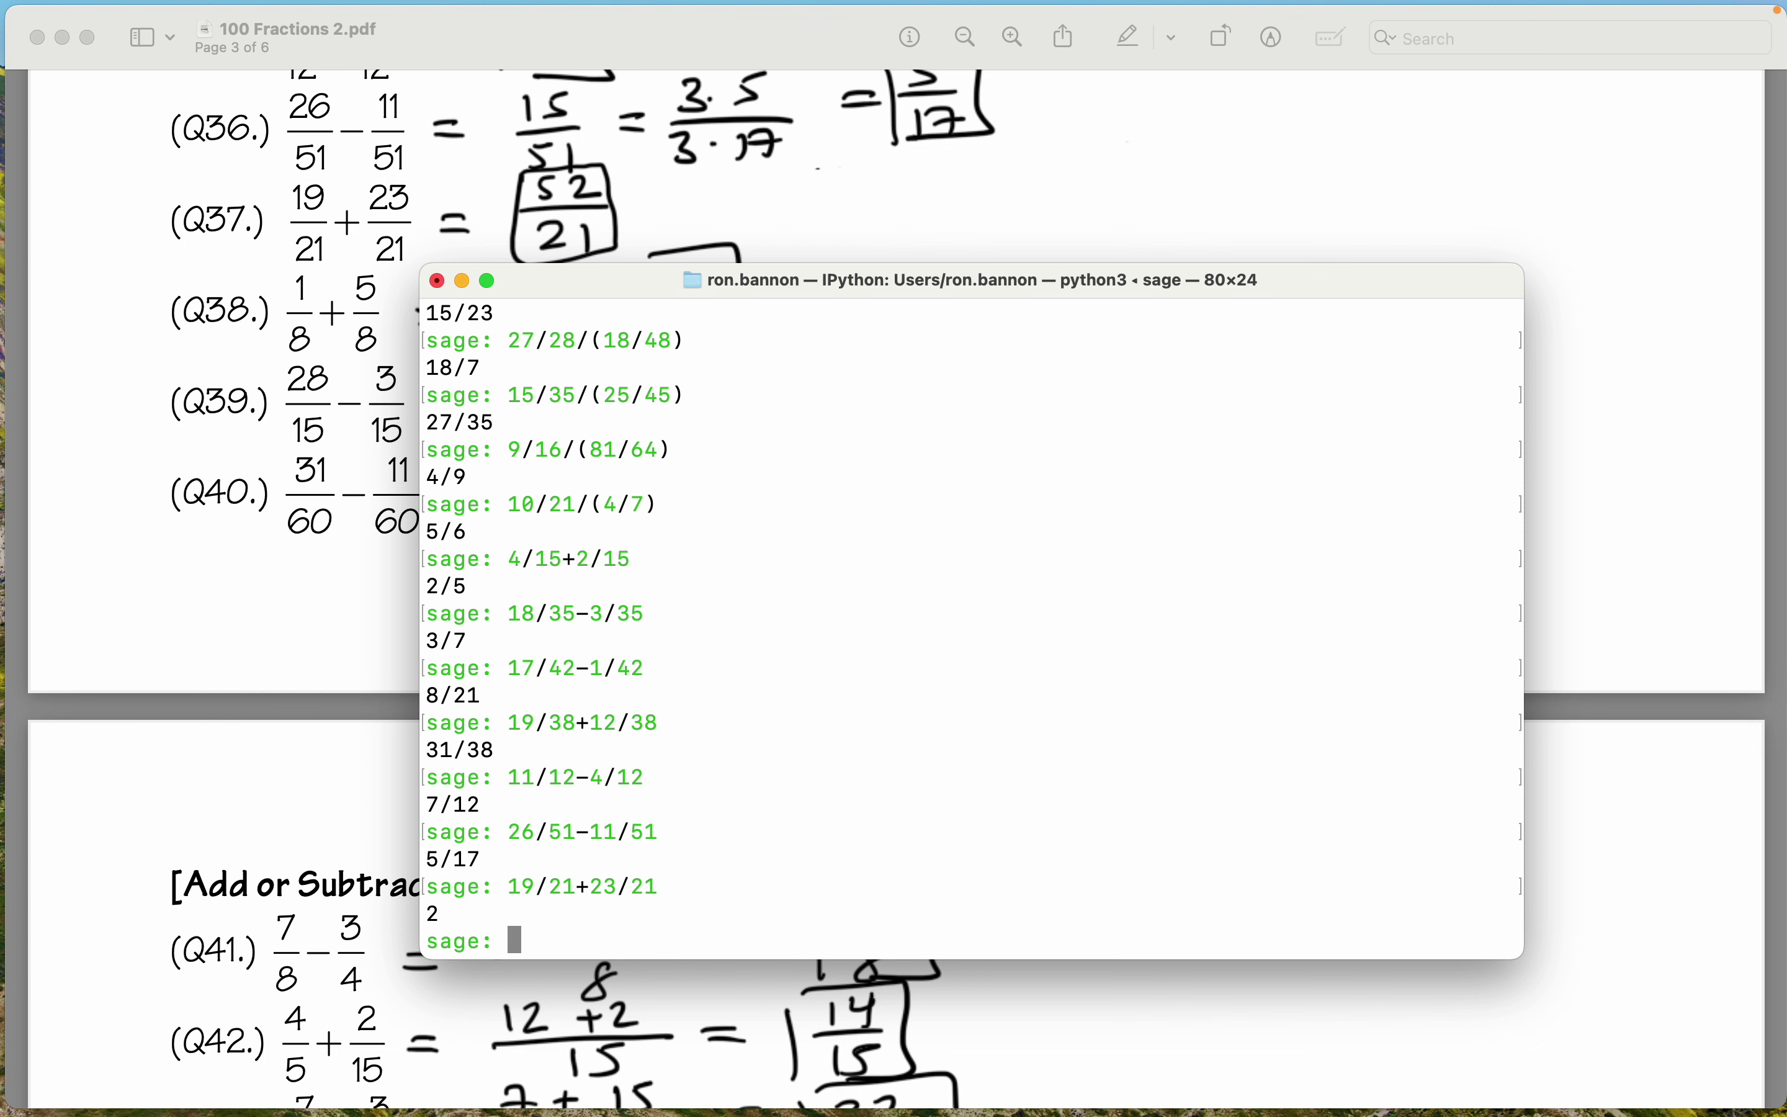
Evaluate 1/8+5/8, 28/15-3/15 and 31/60-11/60, getting 3/4, 5/3 and 1/3.
type("1/8+5/8")
key("Return")
scroll(221, 591, "down", 1)
scroll(222, 591, "down", 2)
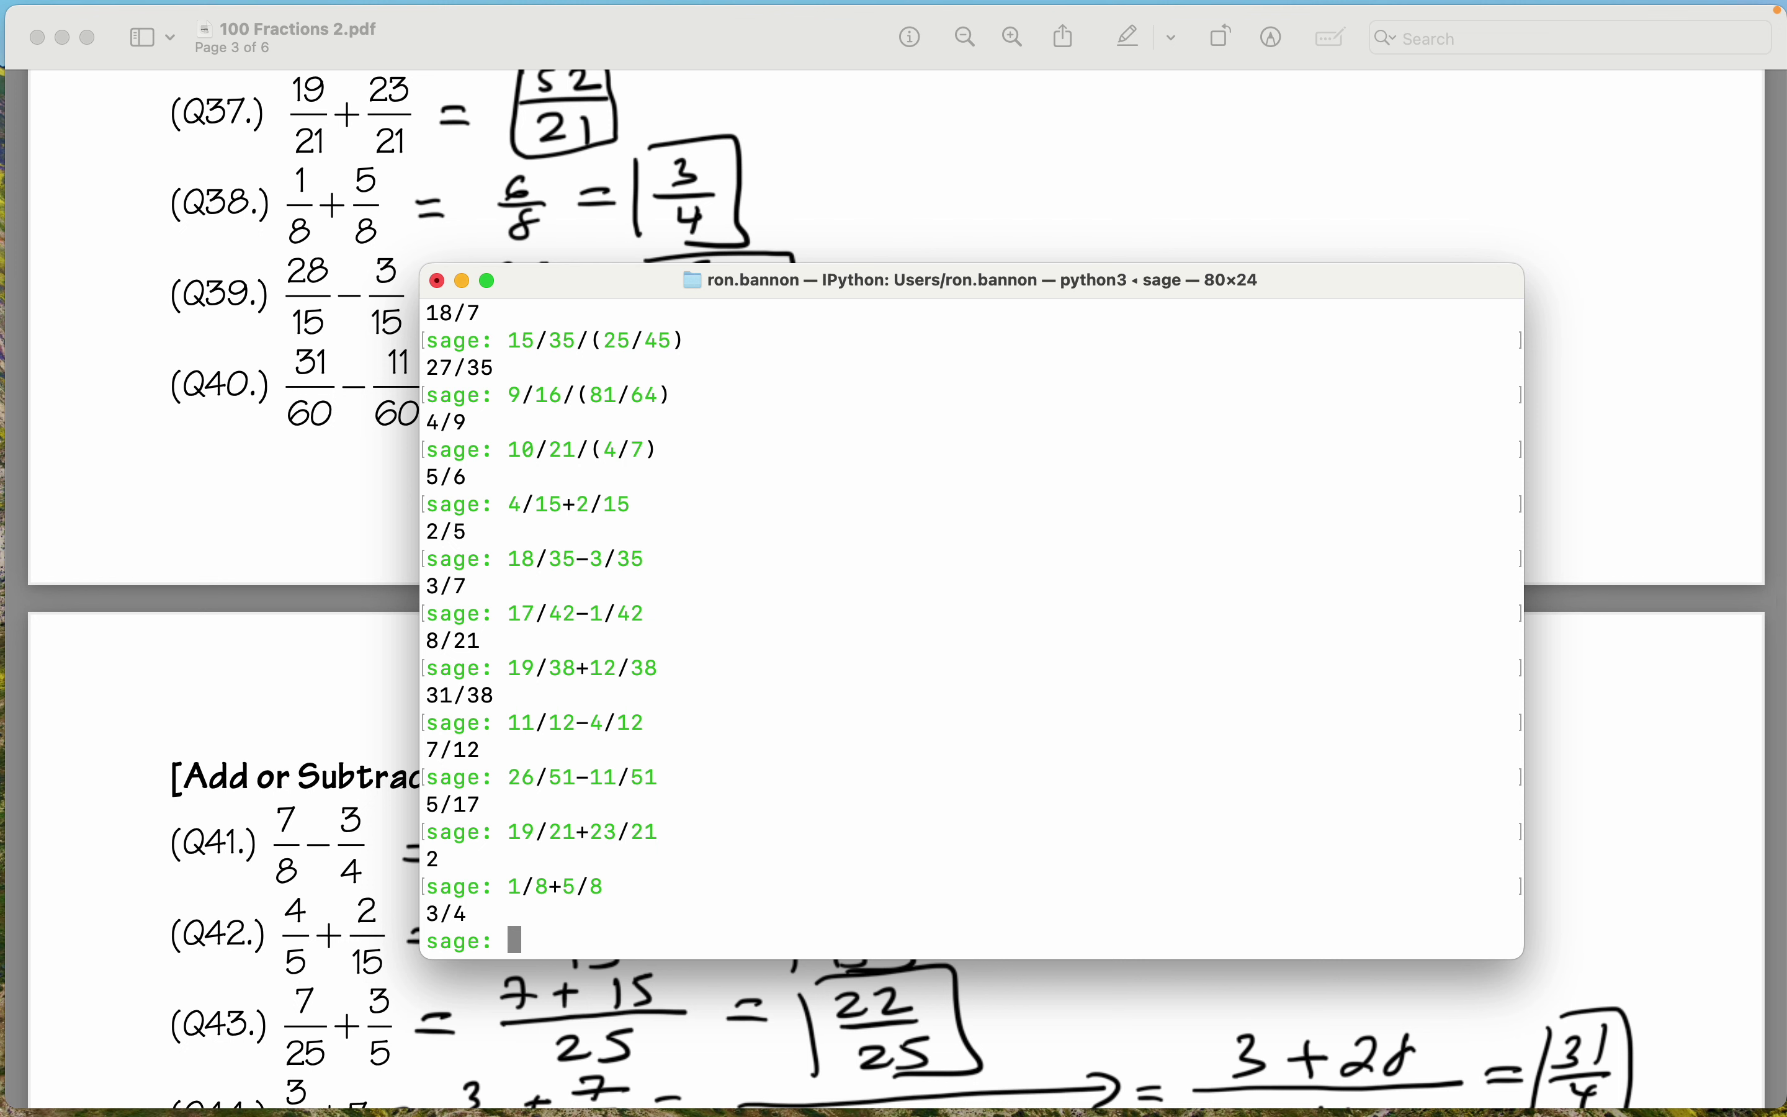
type("28/15-3/15")
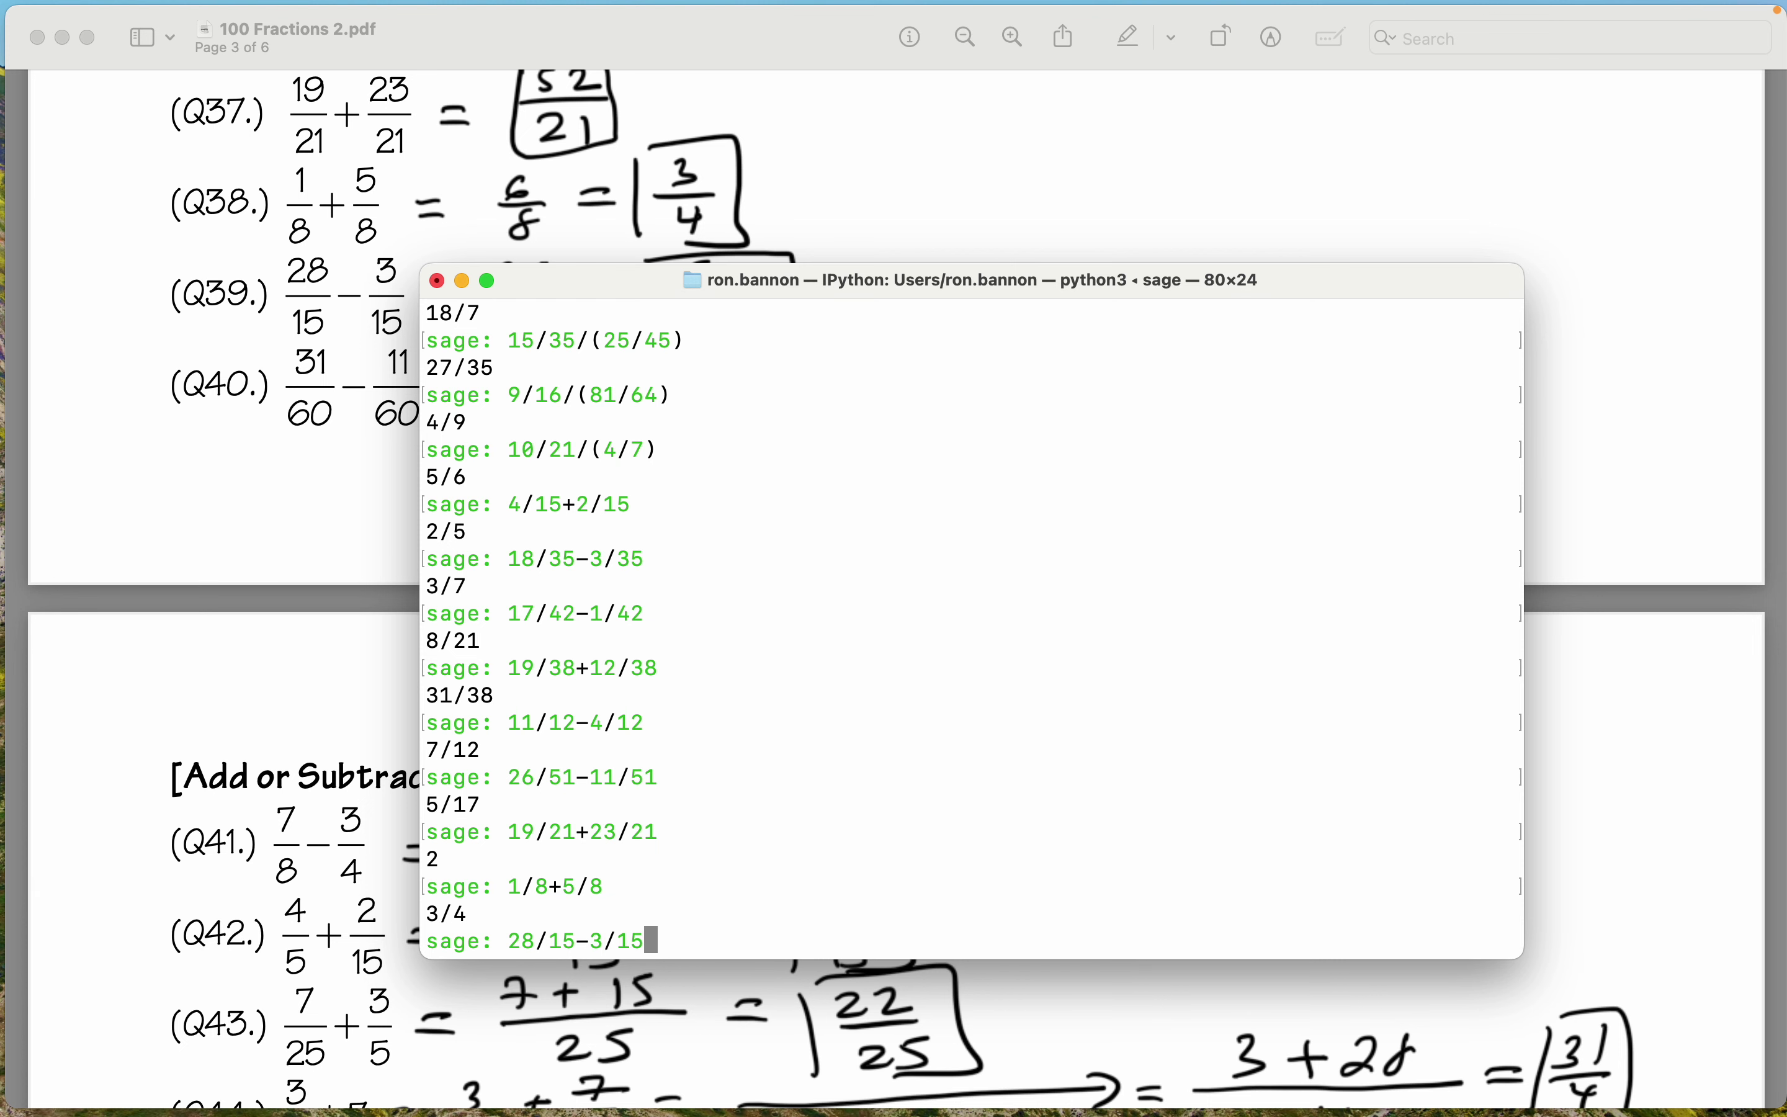
key("Return")
scroll(222, 517, "down", 3)
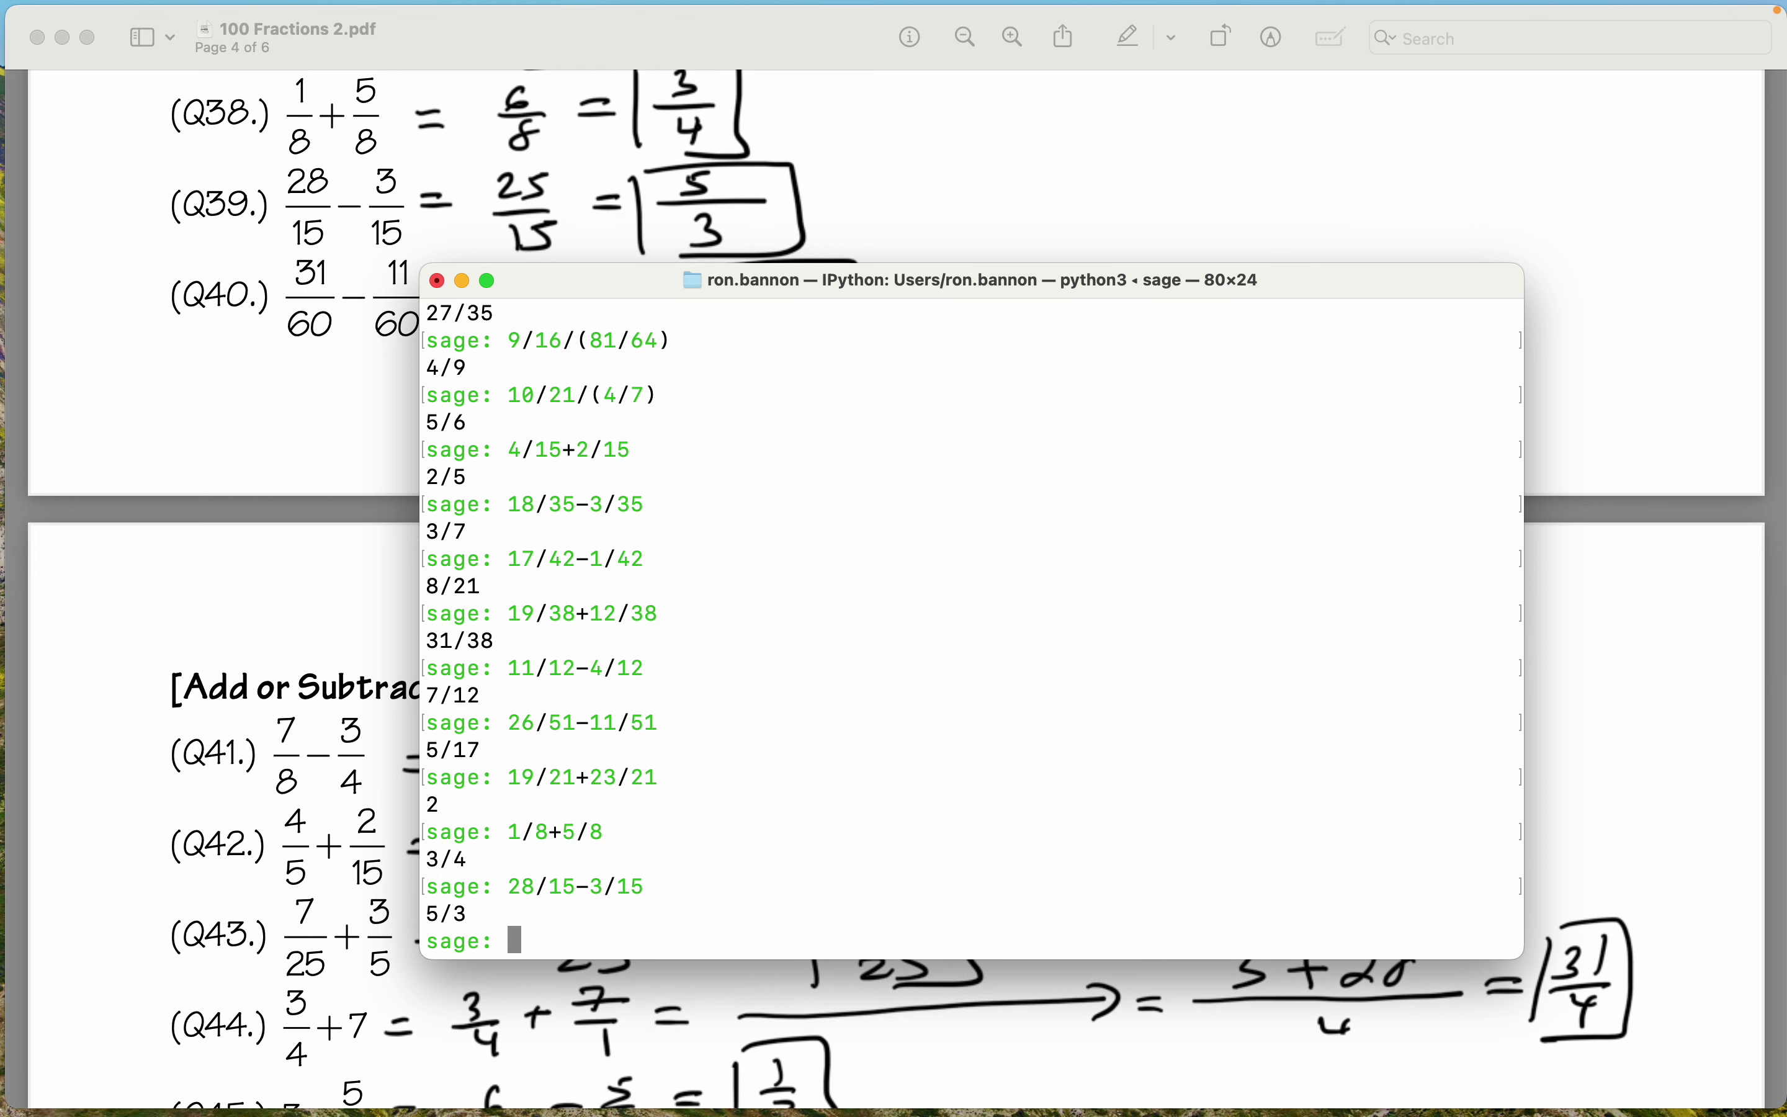
type("31/60-11/")
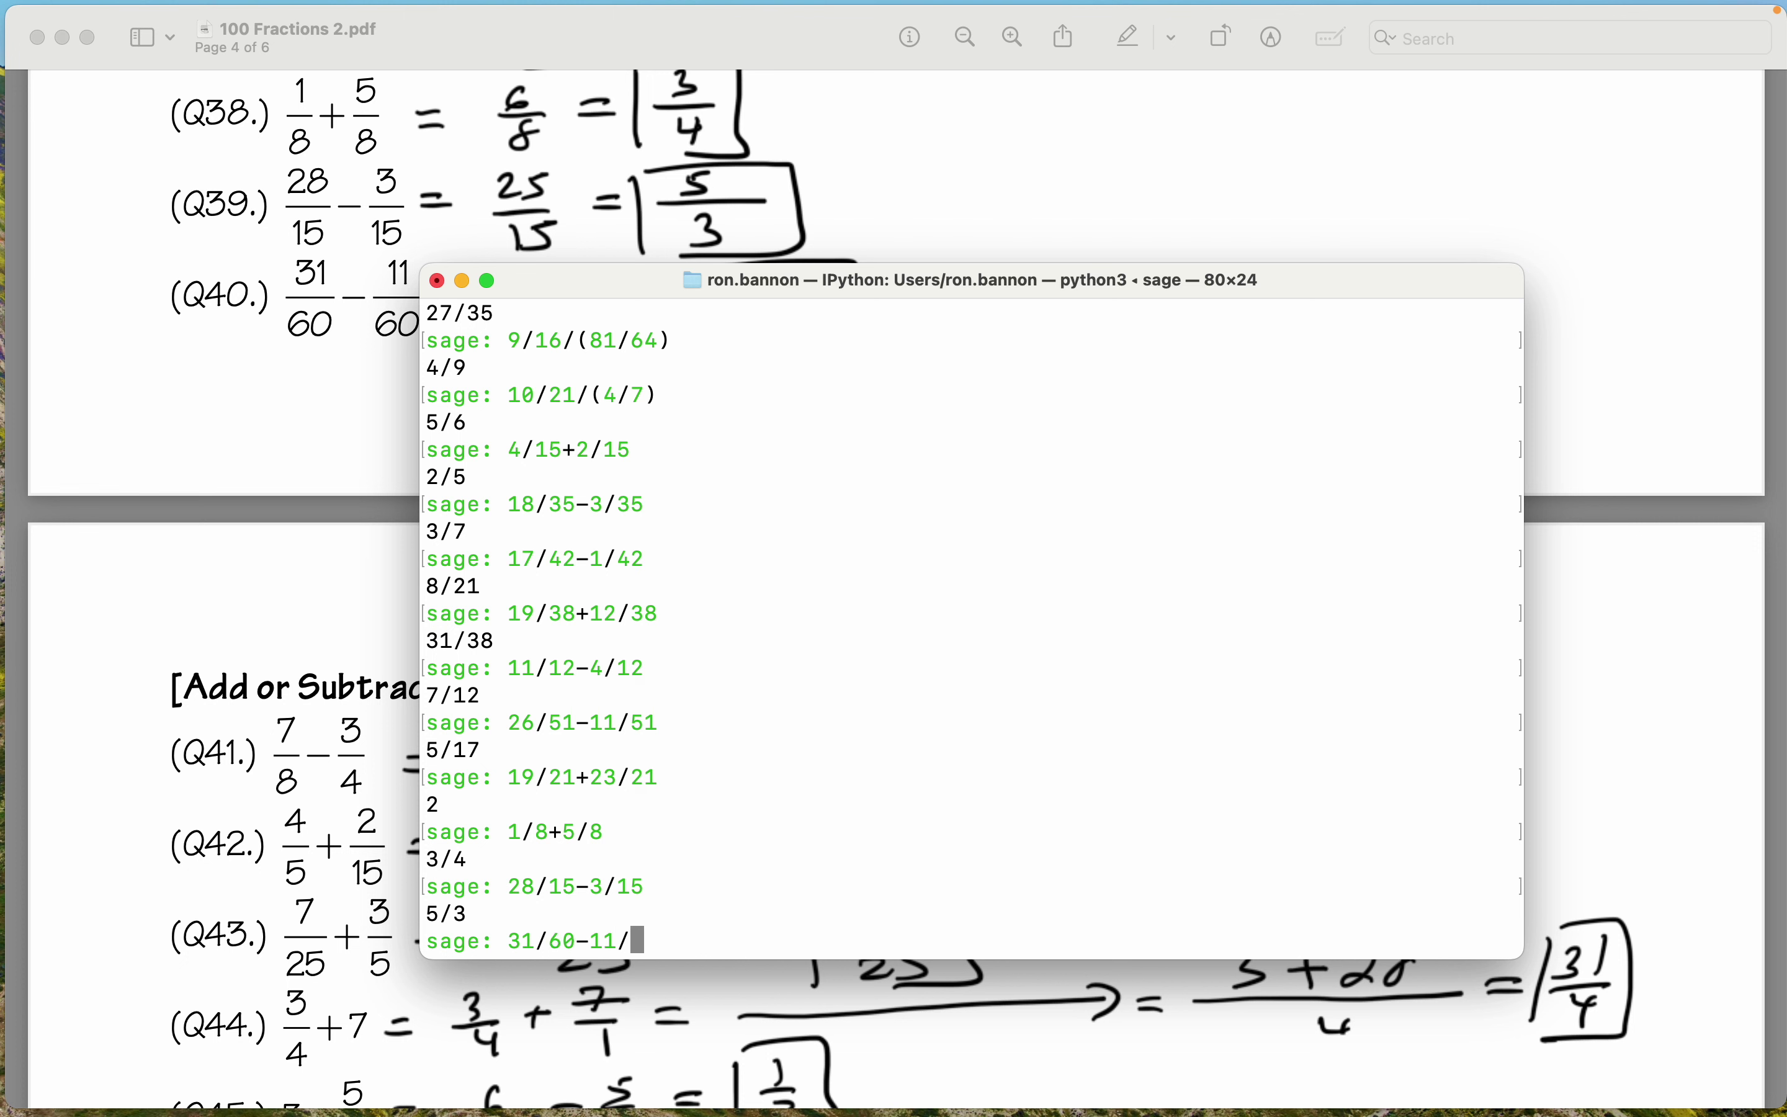
type("60")
key("Return")
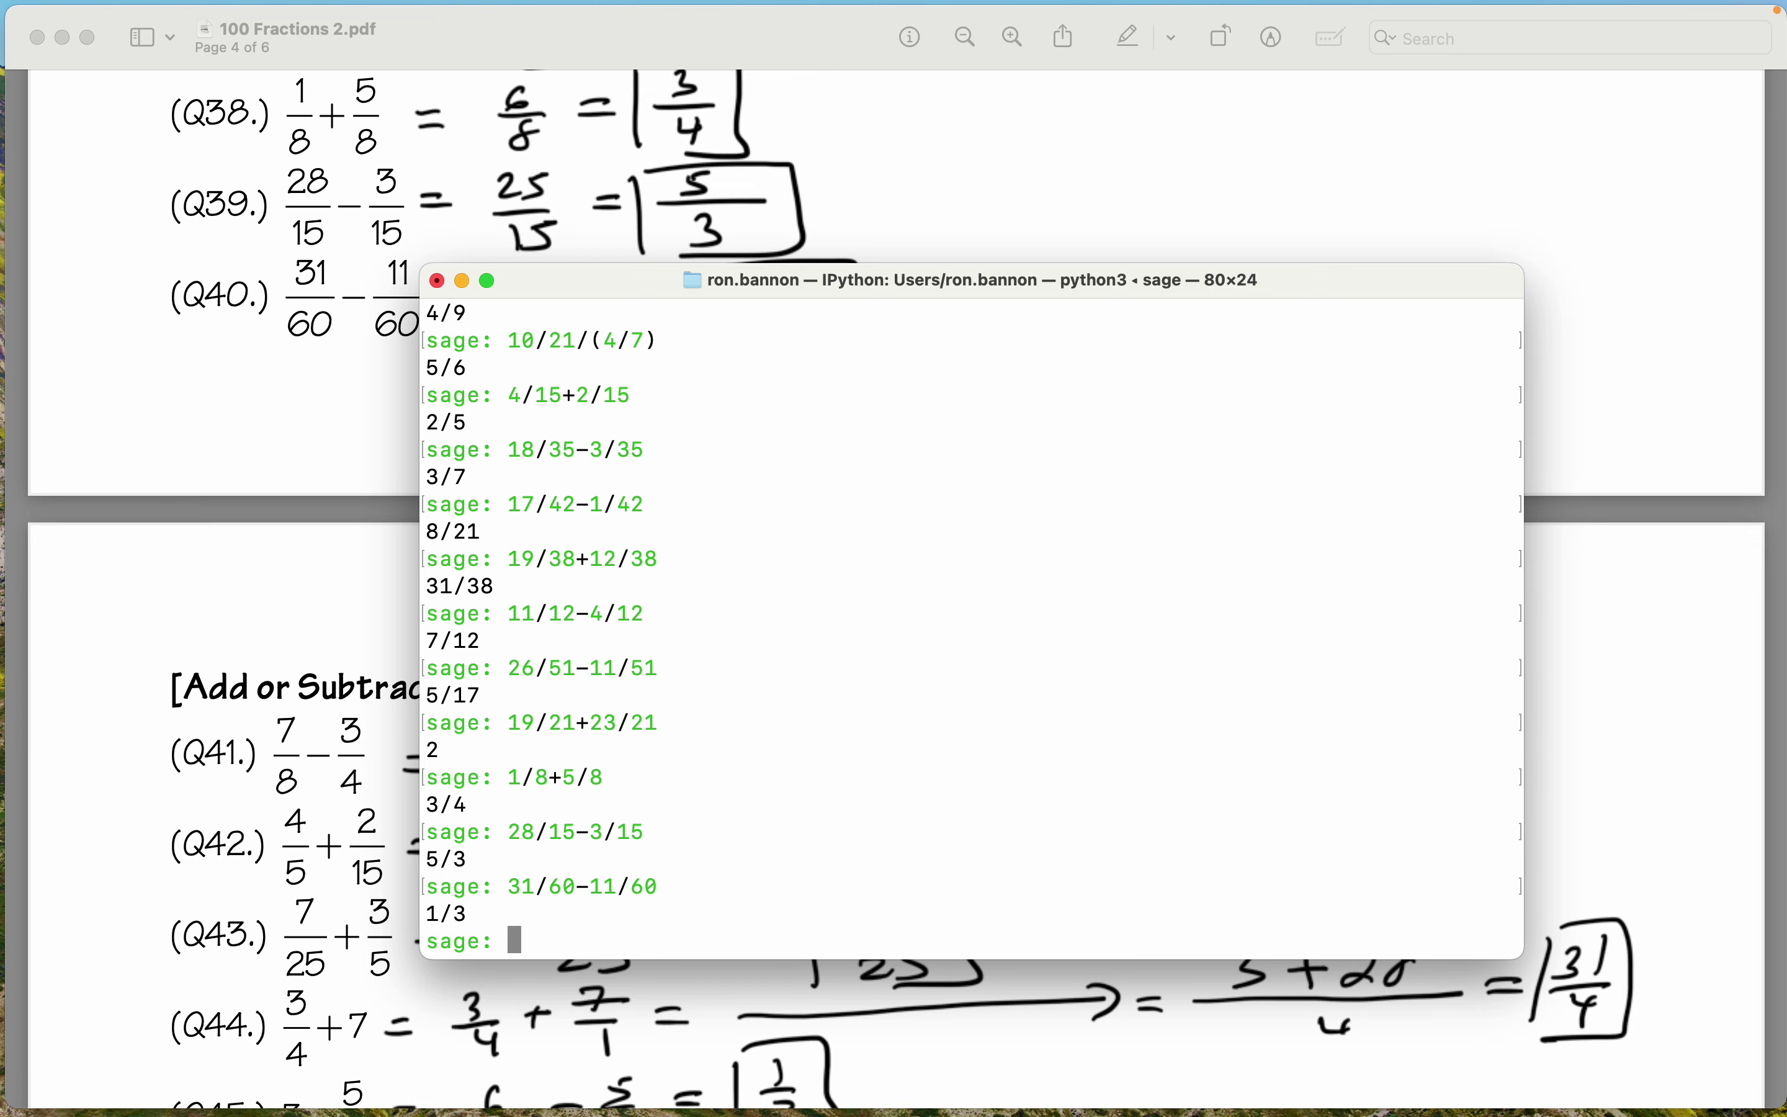
scroll(1625, 591, "down", 5)
scroll(1624, 590, "down", 7)
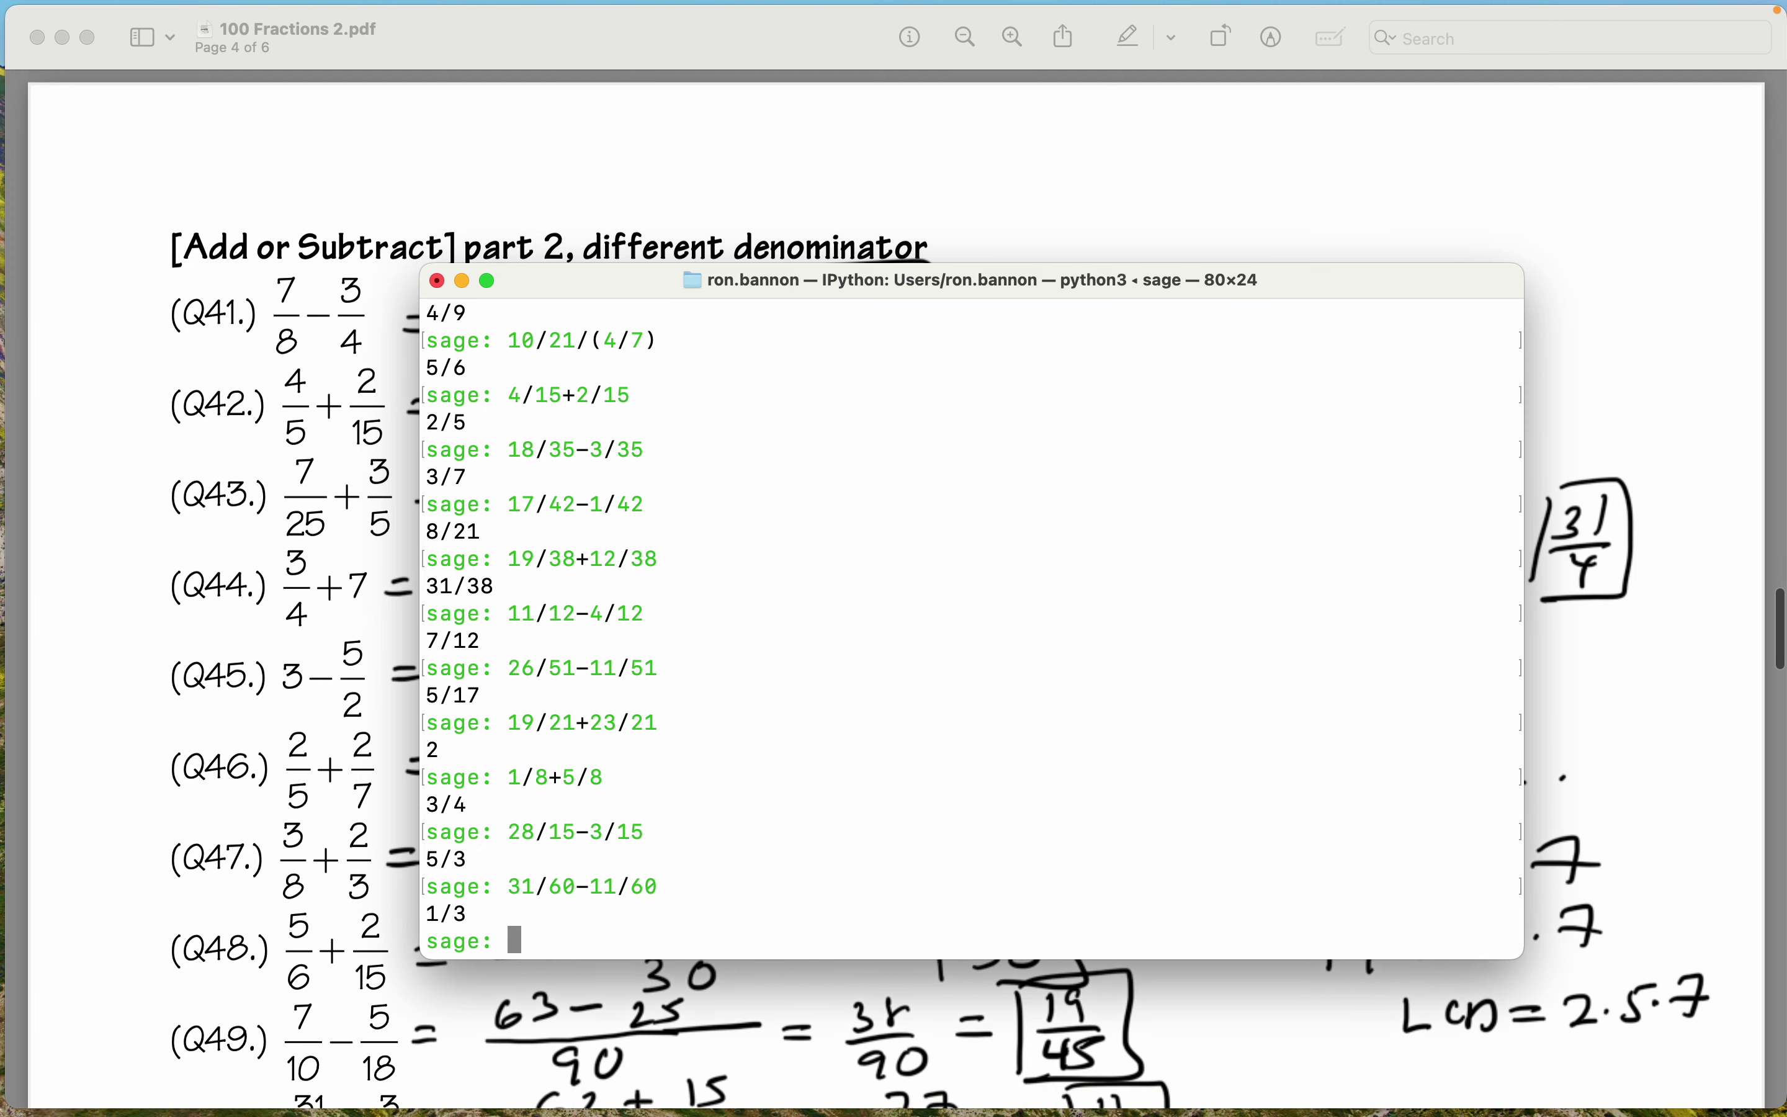
Evaluate 7/8-3/4 and 4/5+2/15 for Q41–Q42, getting 1/8 and 14/15.
type("7/8-")
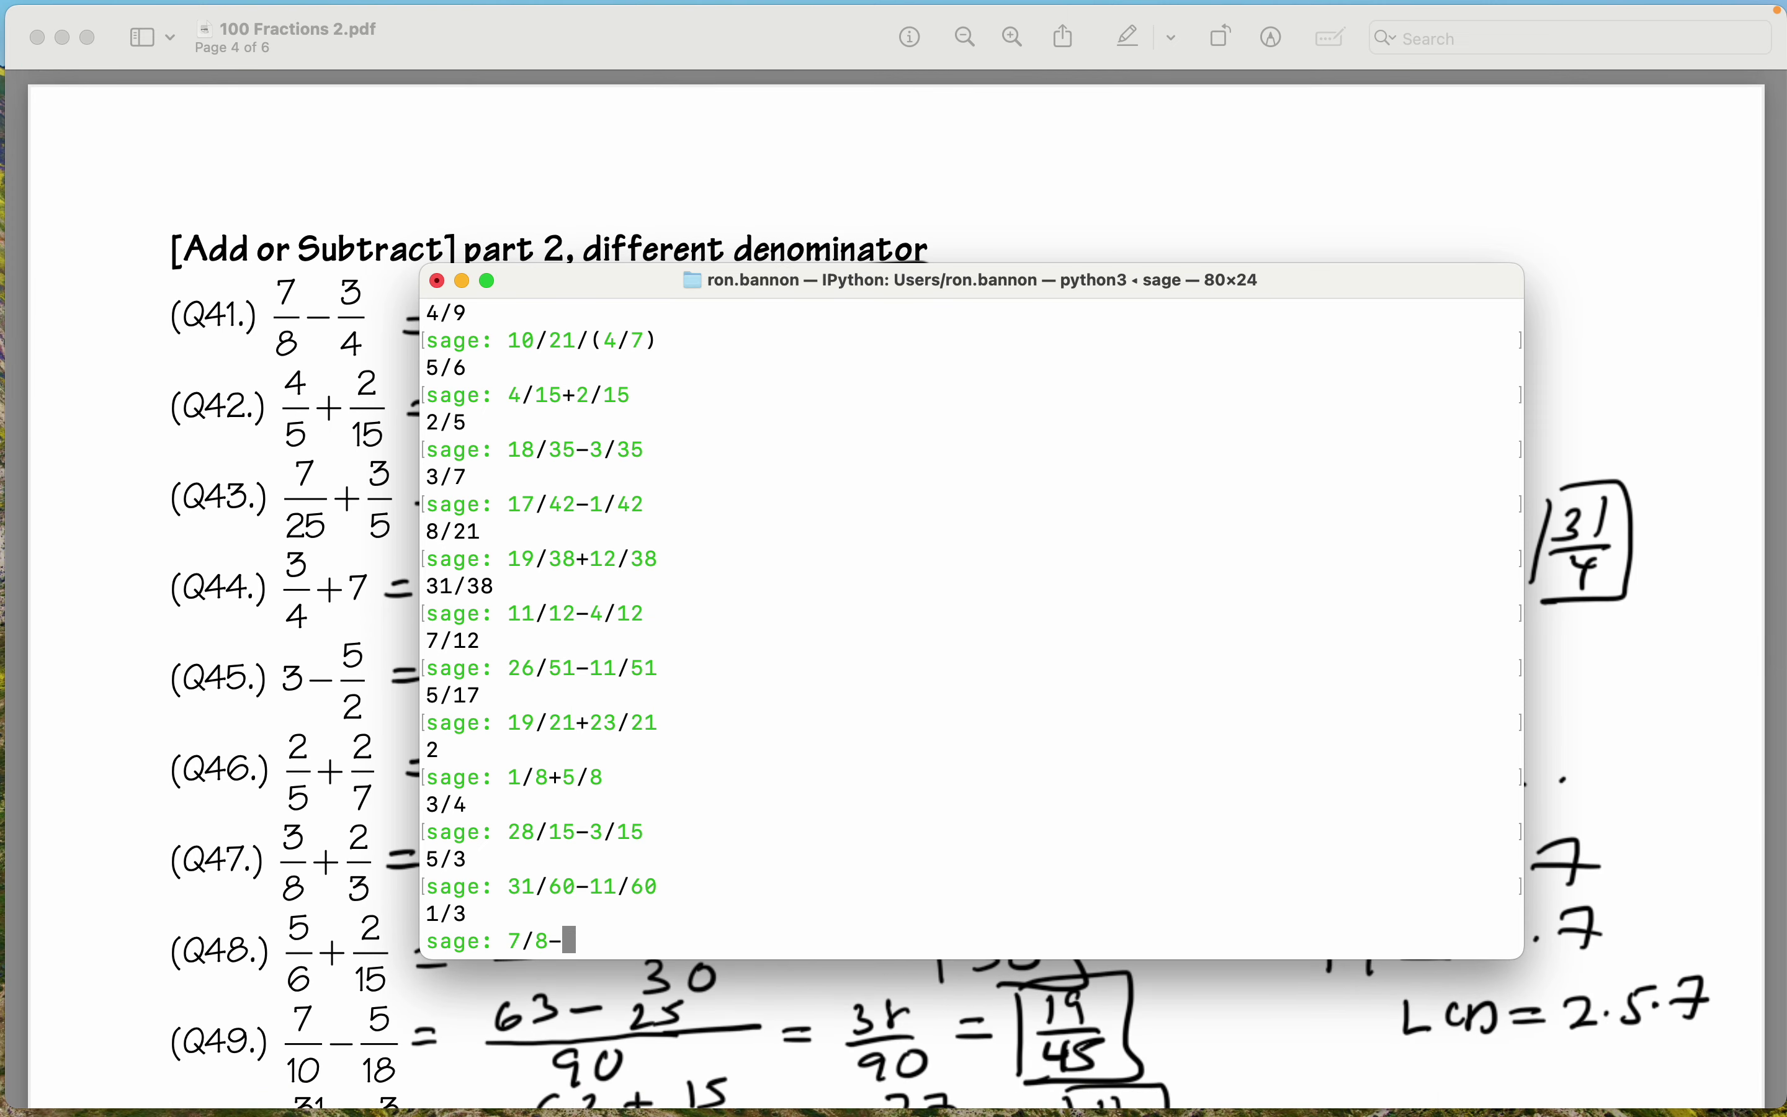
type("3/4")
key("Return")
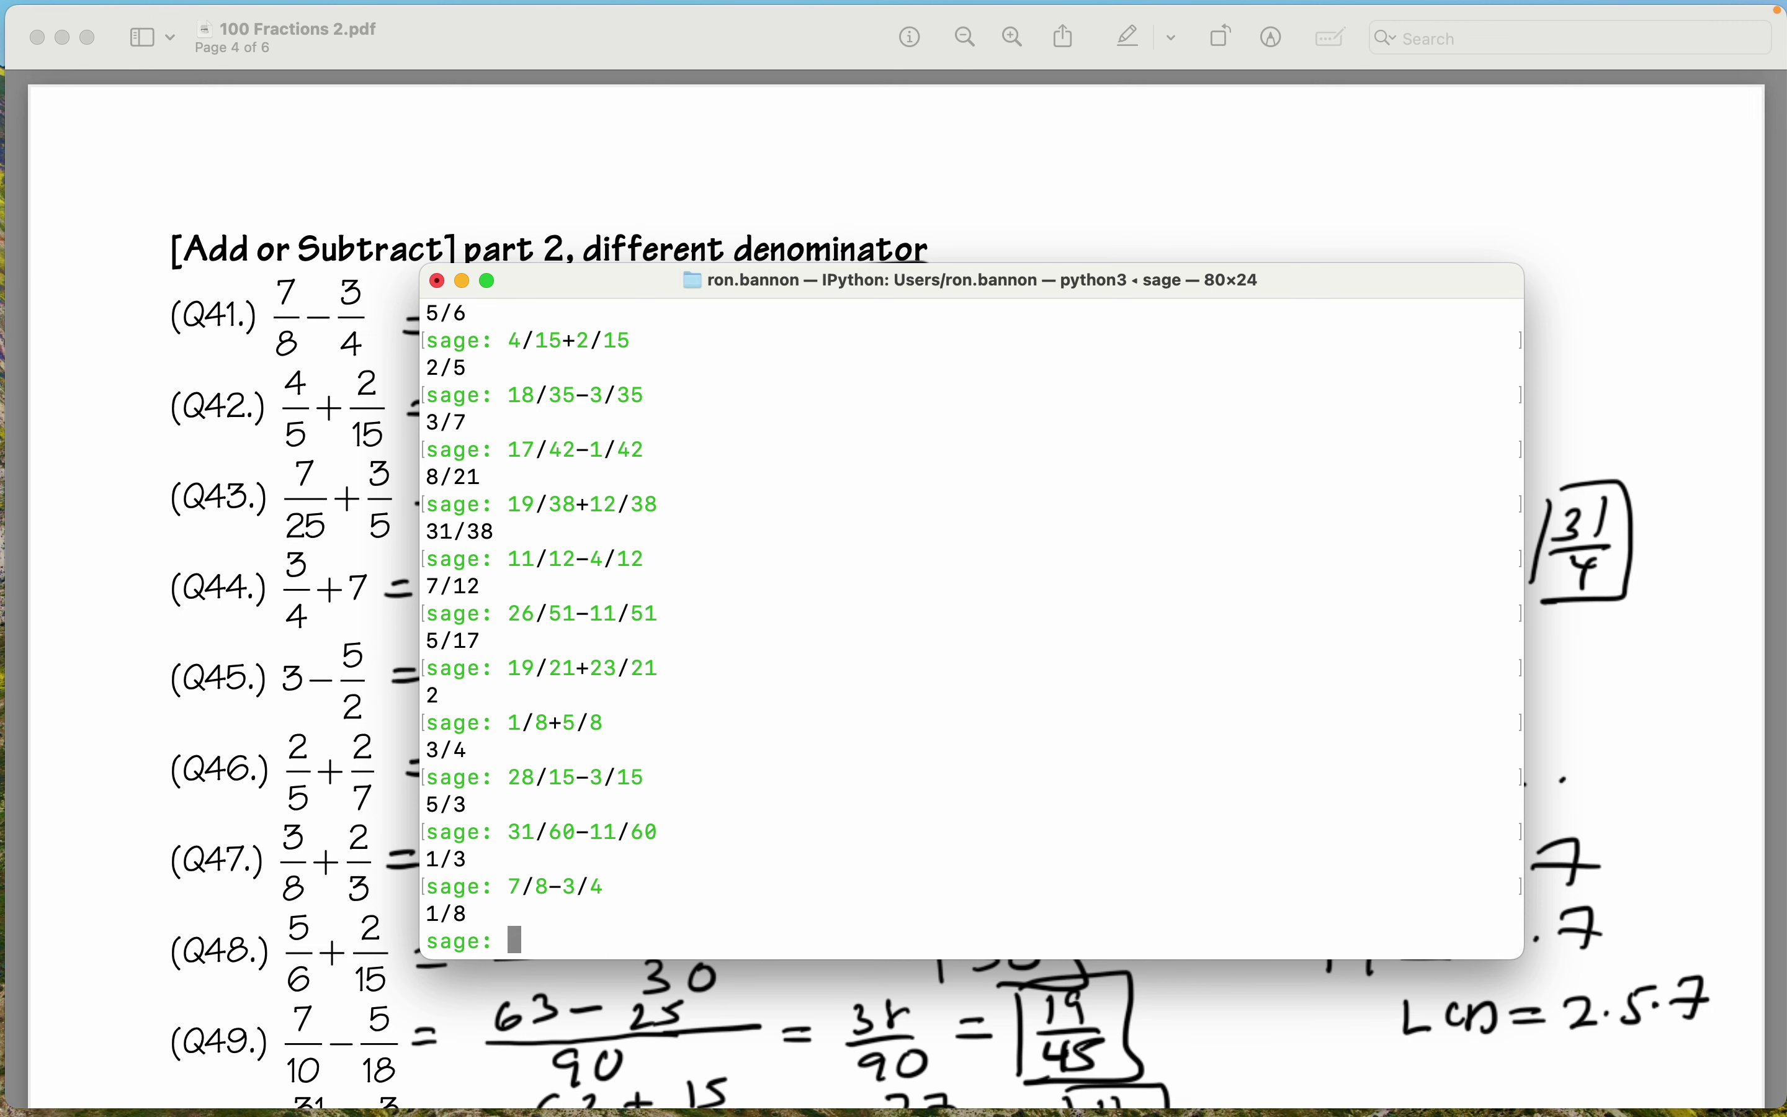
scroll(895, 589, "down", 3)
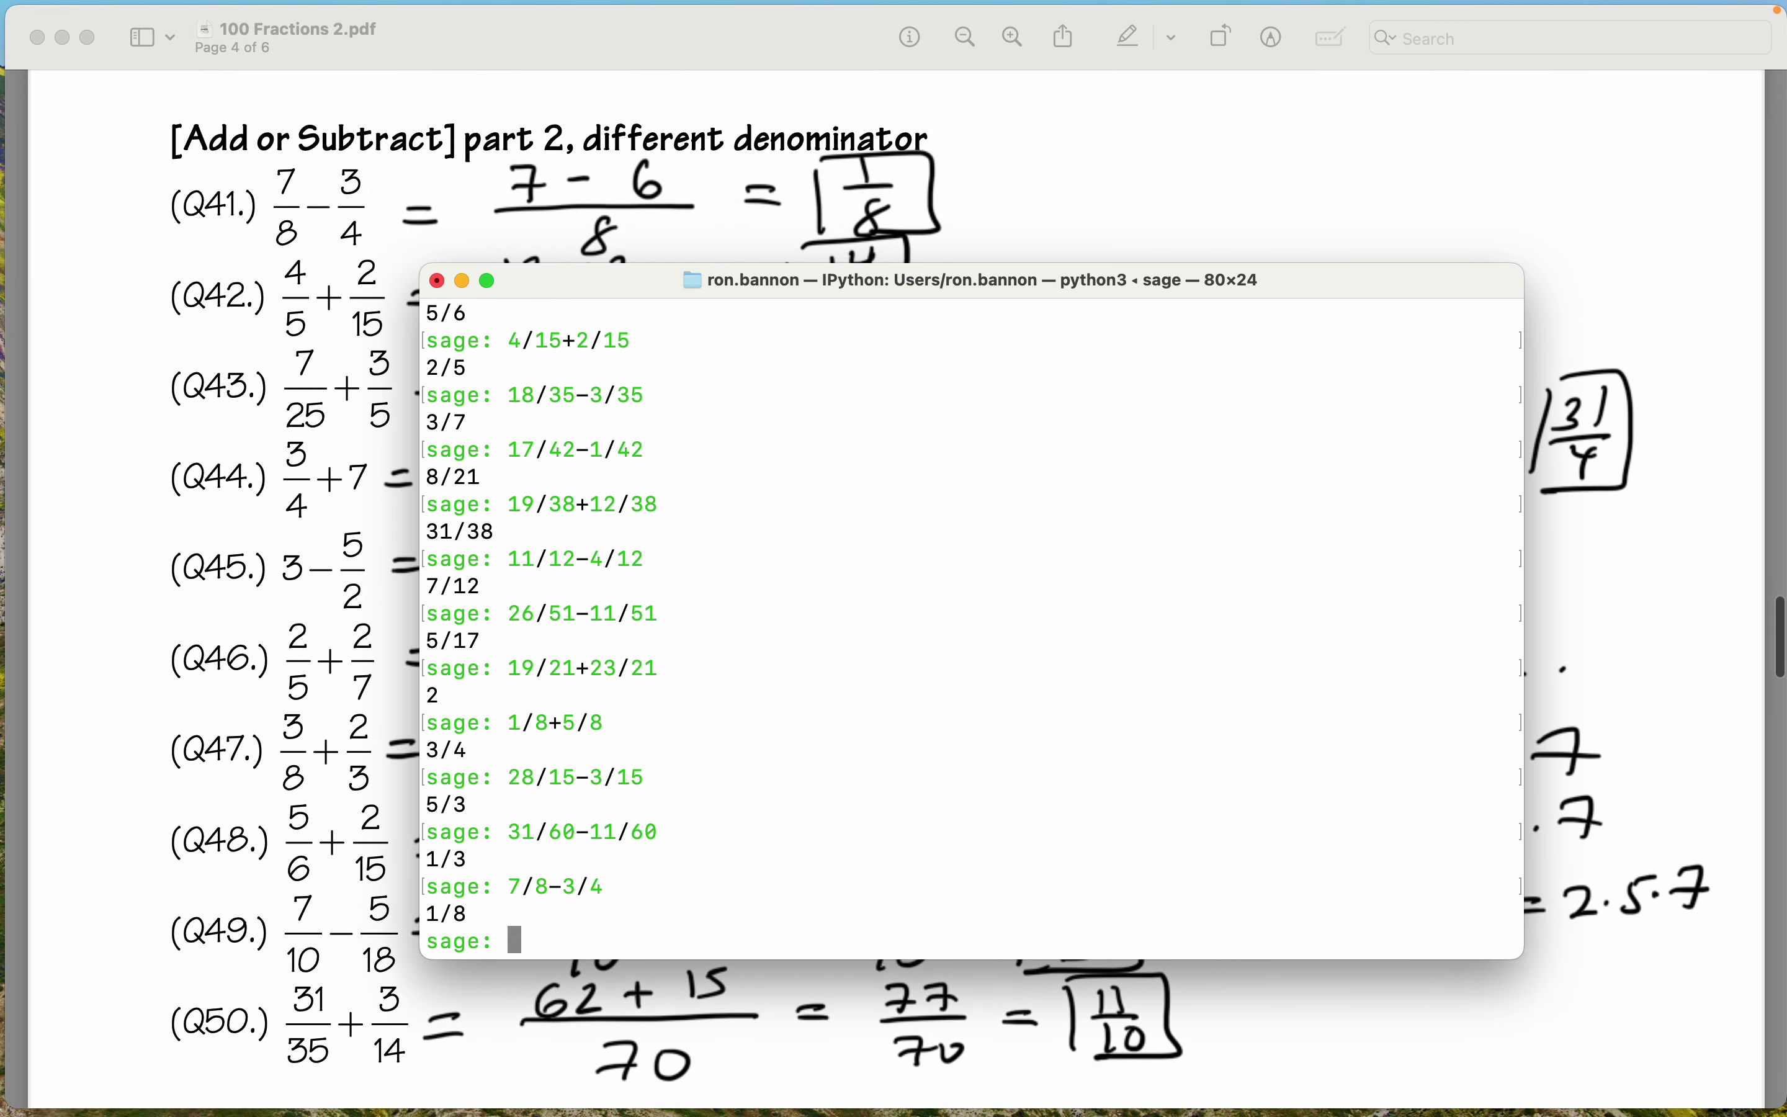
type("4/5")
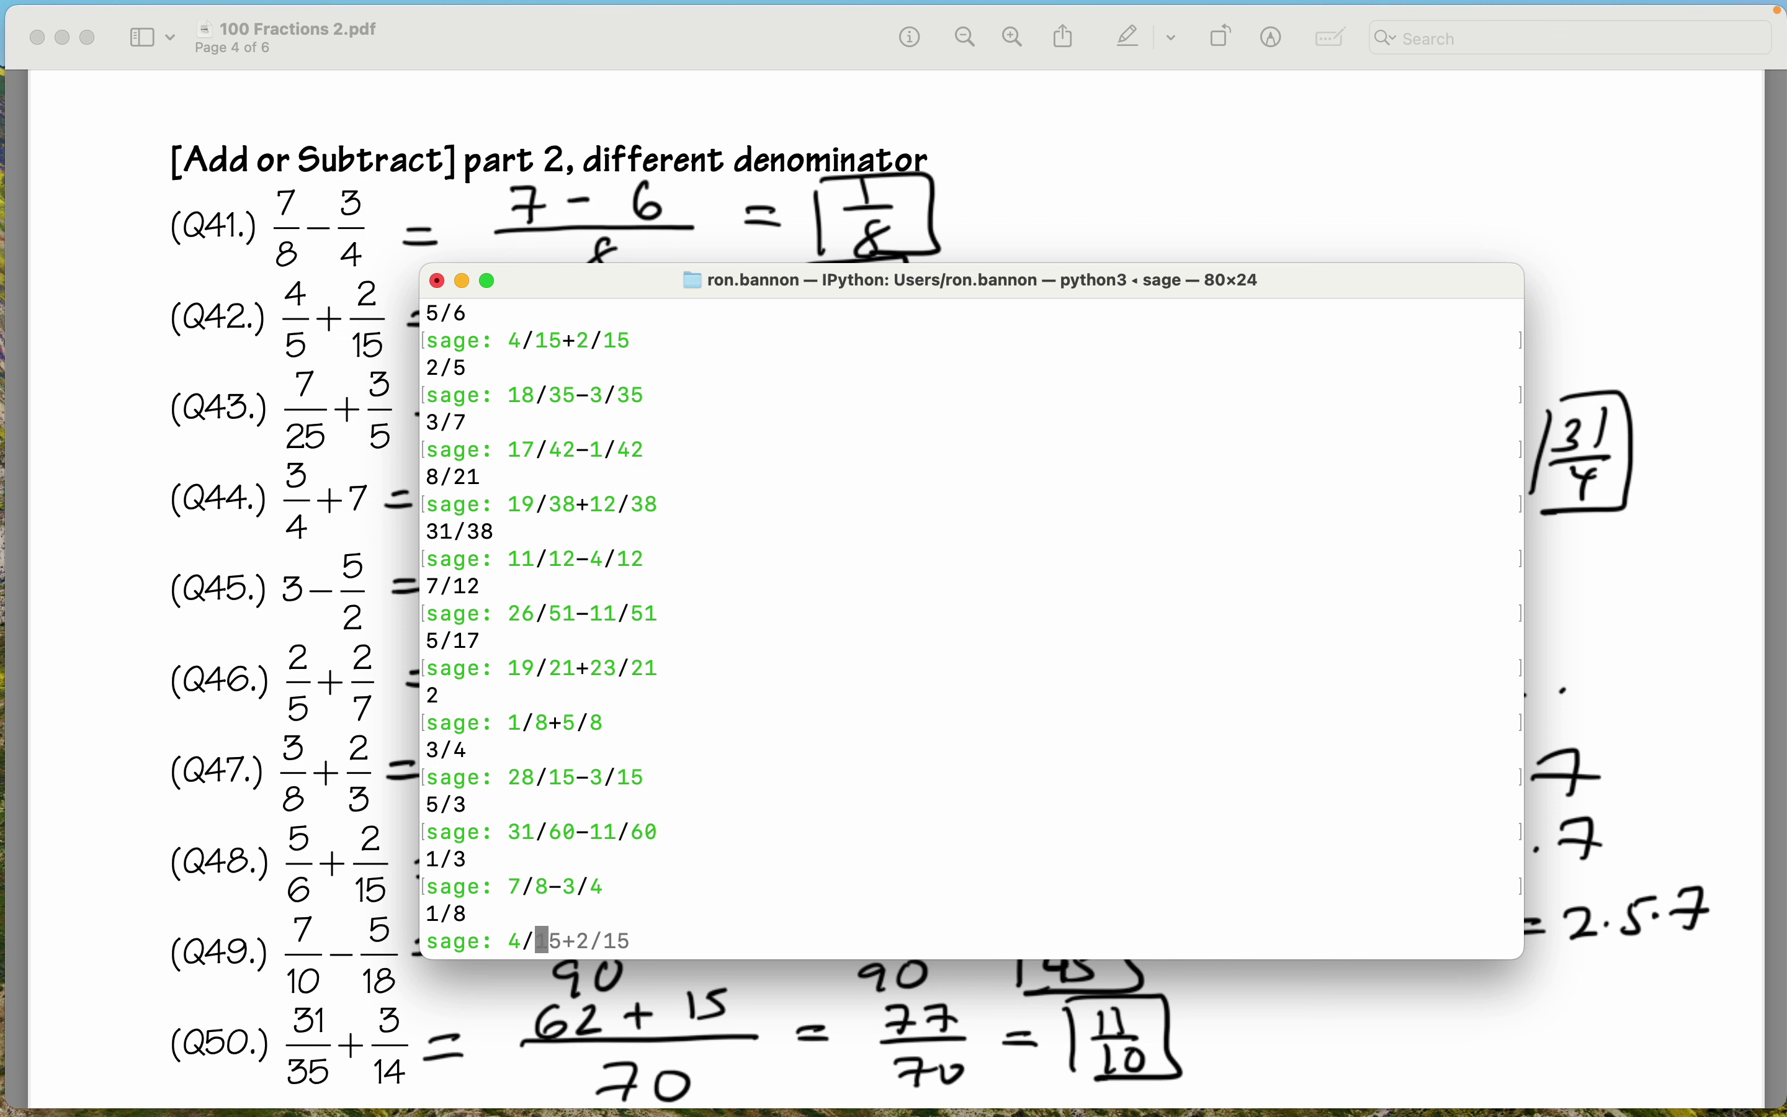
type("+2/15")
key("Return")
scroll(280, 591, "down", 3)
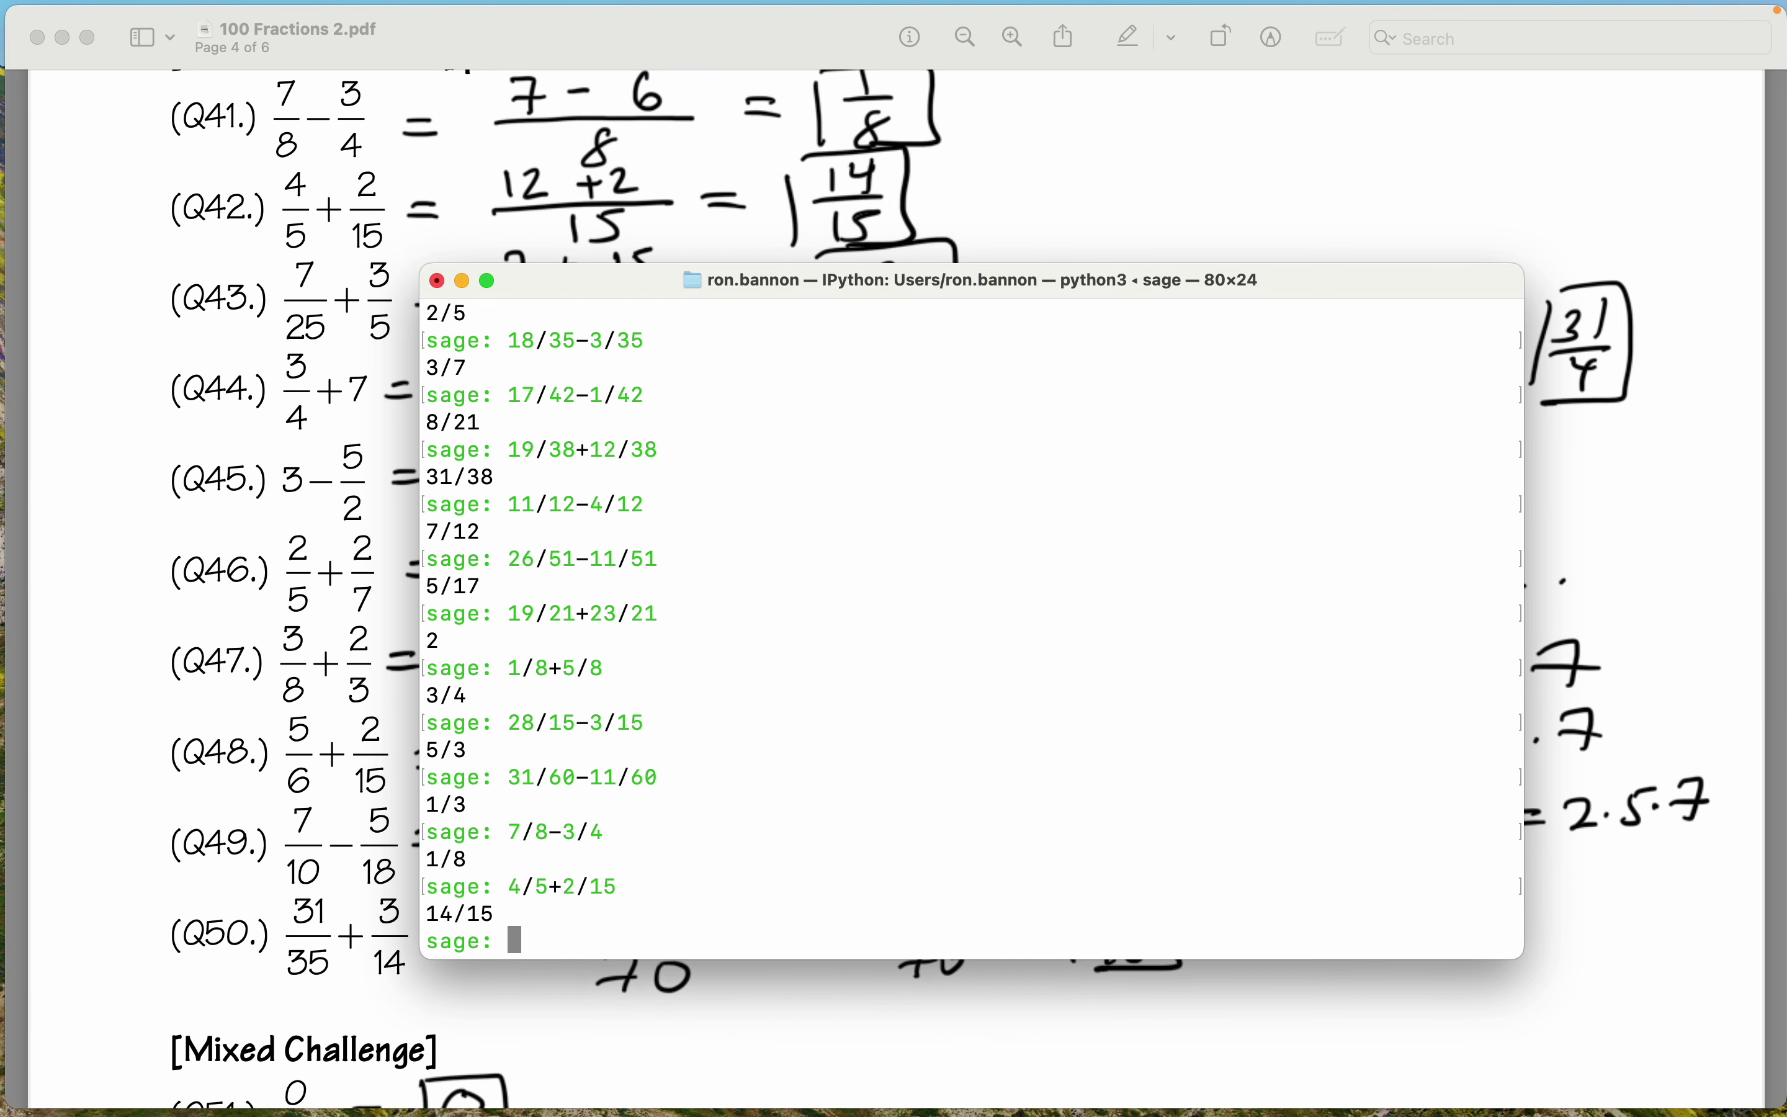
Check Q43 with 7/25+3/5 (22/25) after consulting the worksheet, then enter 3/4+7.
type("7/25")
right_click(227, 279)
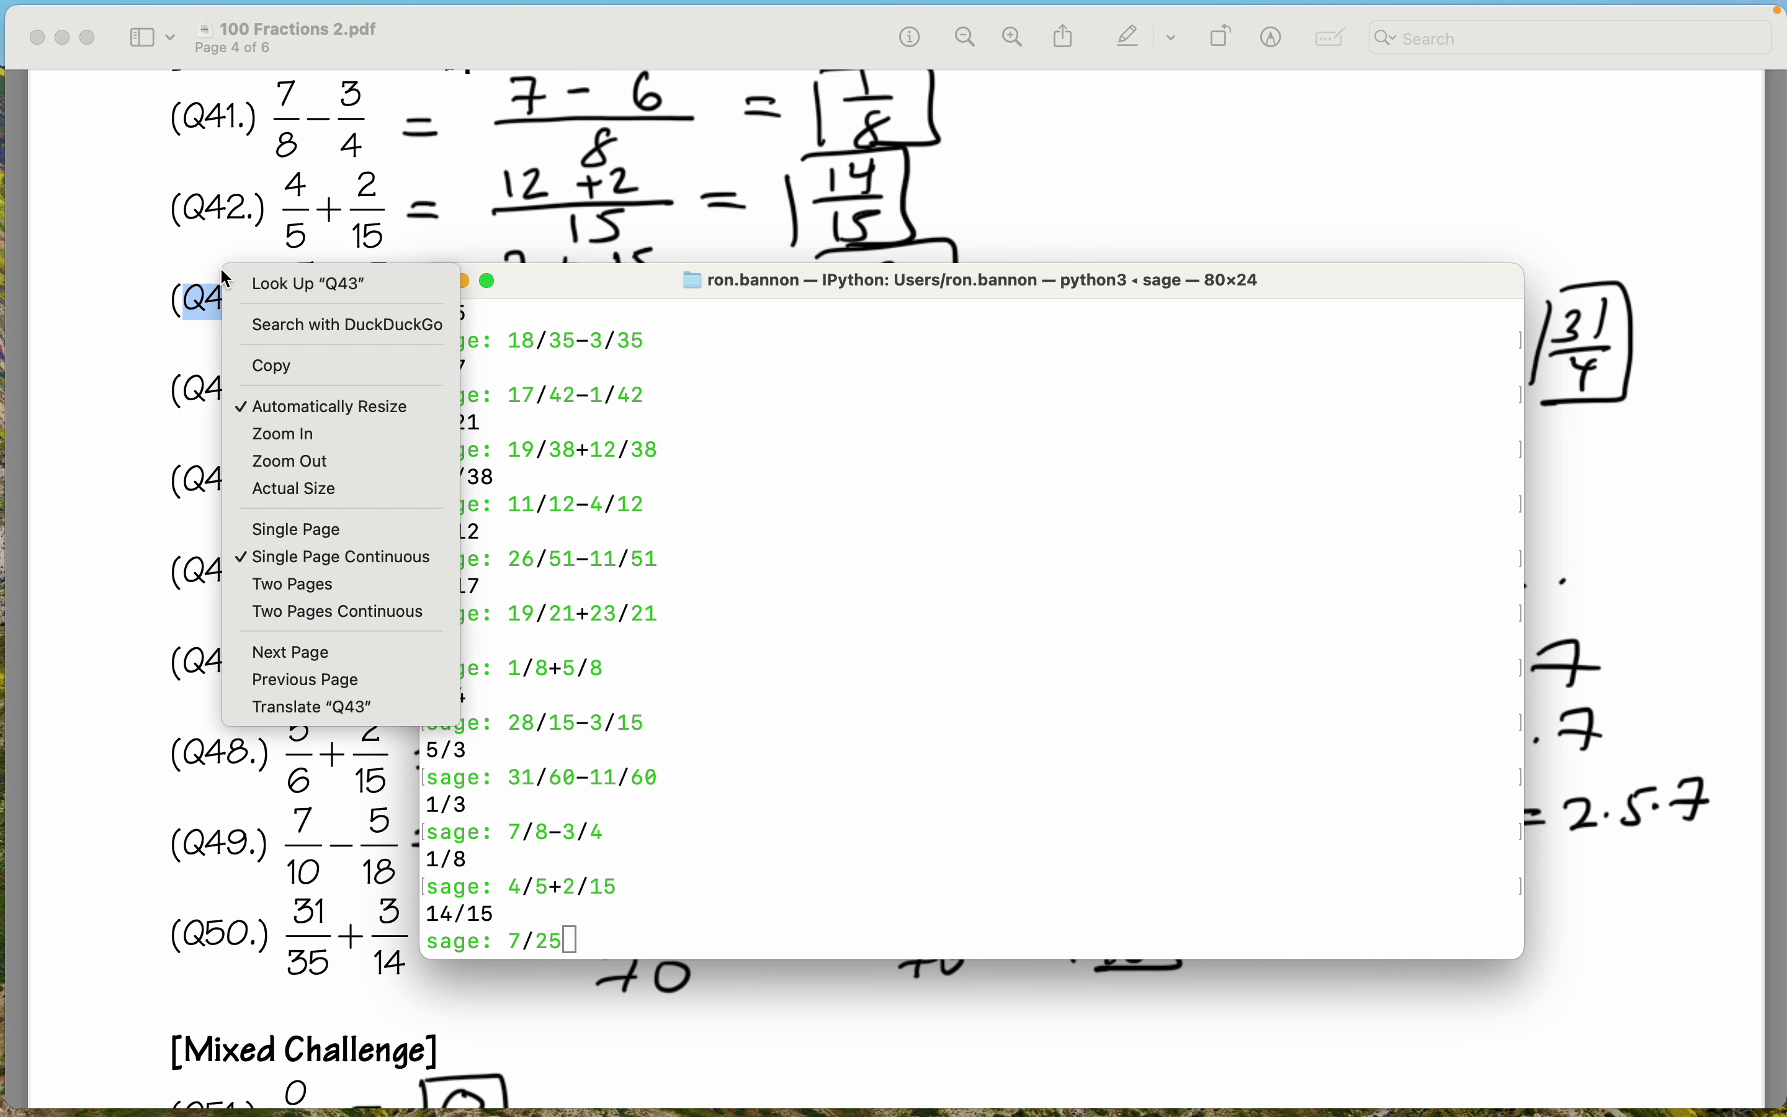
left_click(397, 194)
key("super+Tab")
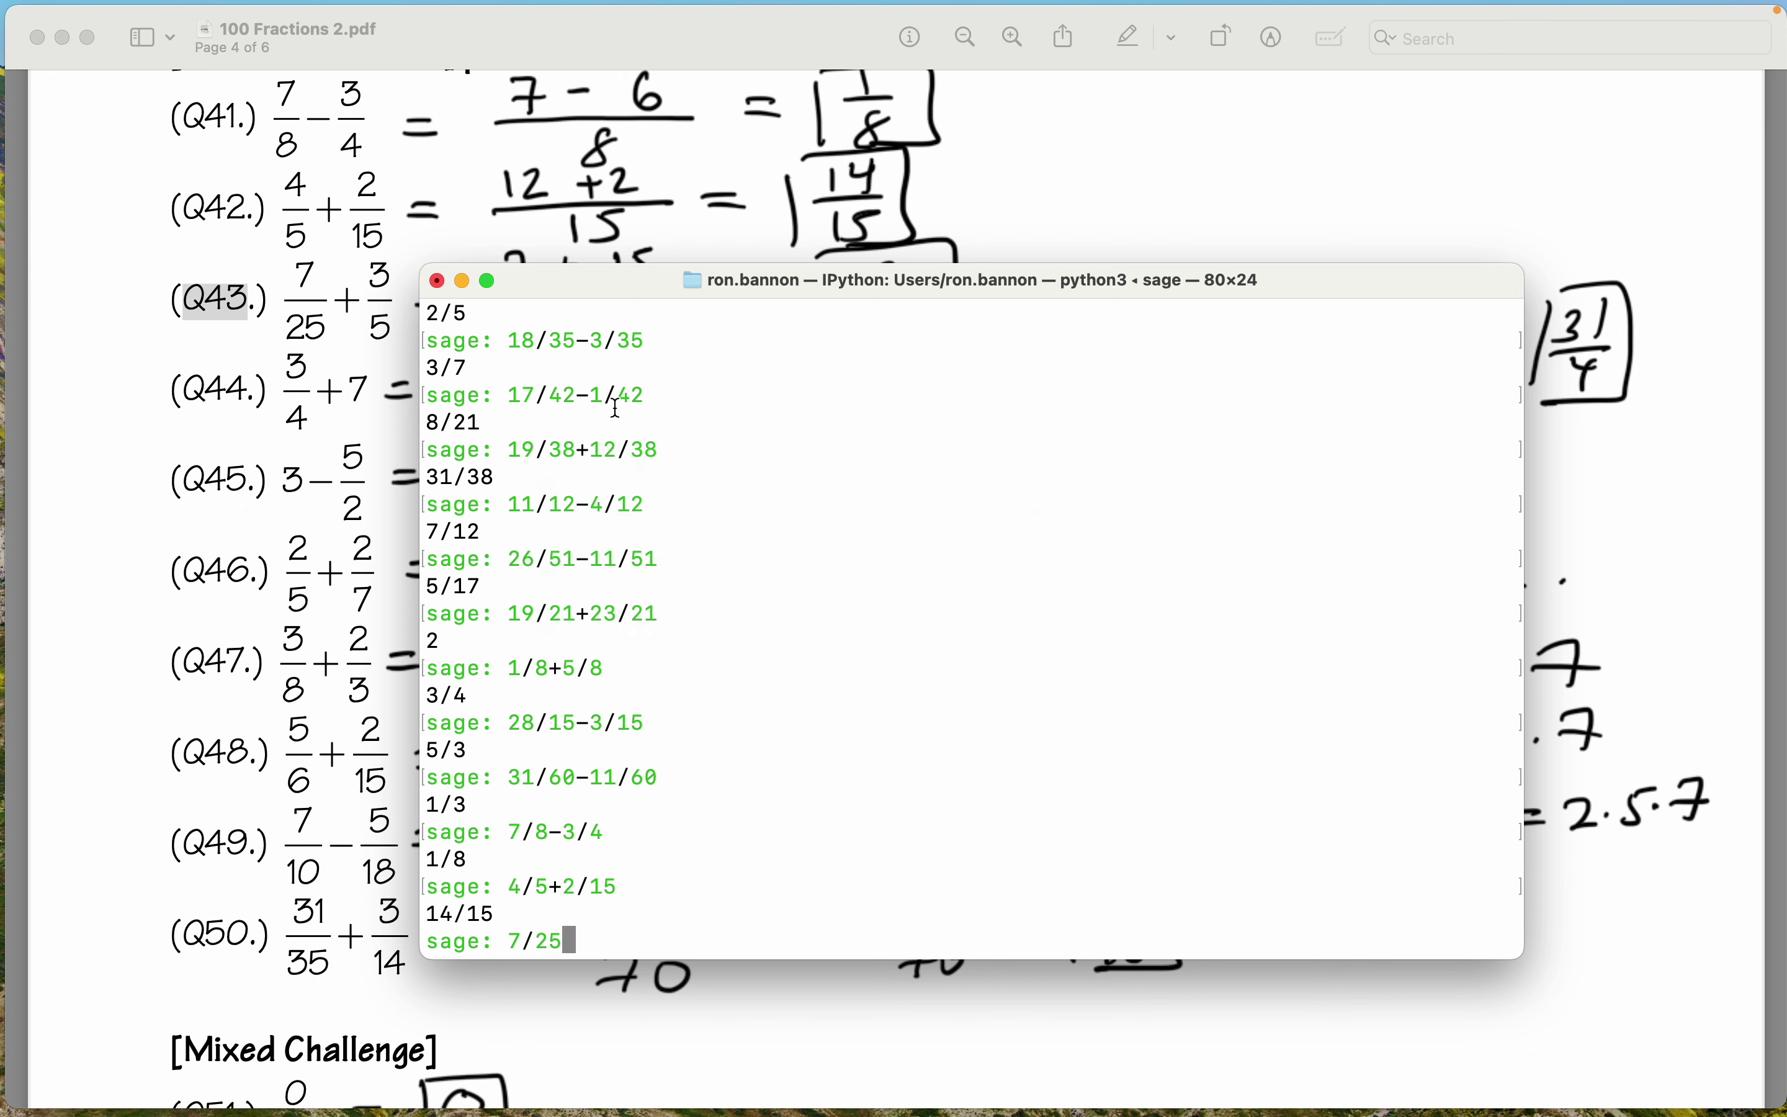
type("+3/5")
key("Return")
scroll(350, 351, "down", 3)
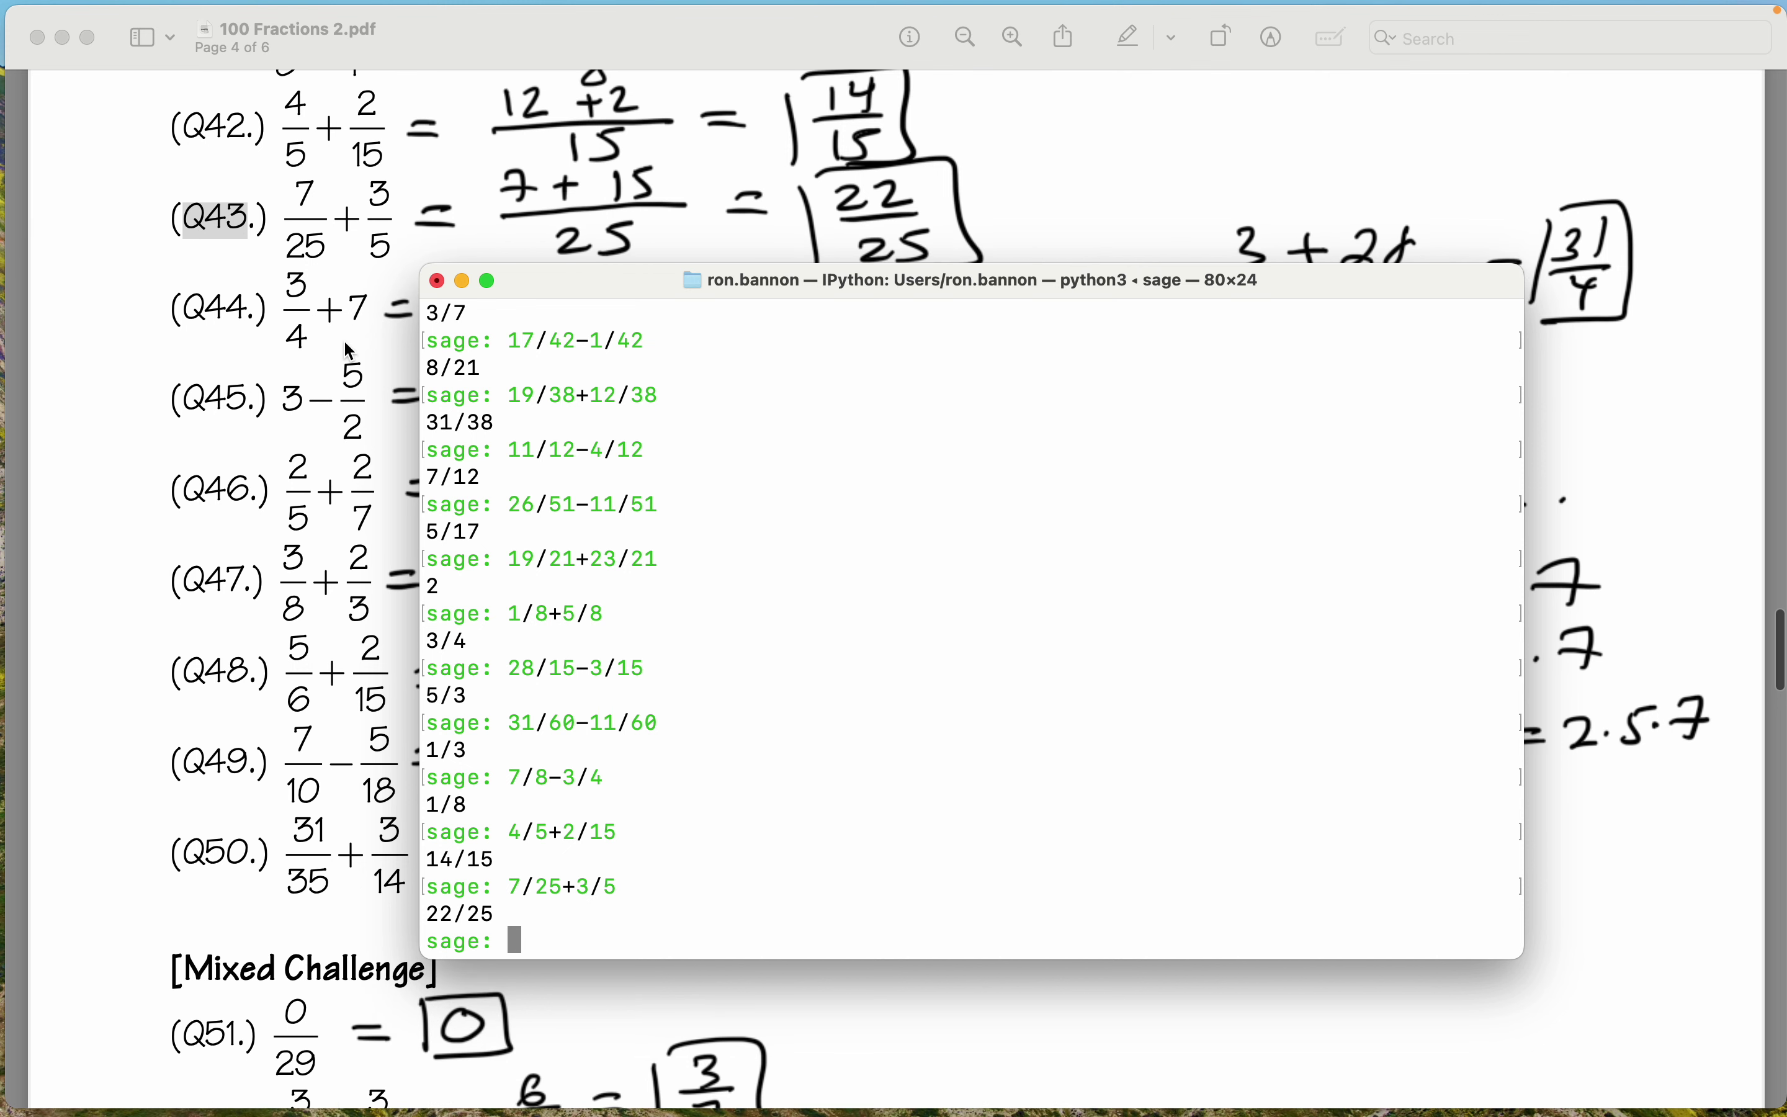
type("3/4+")
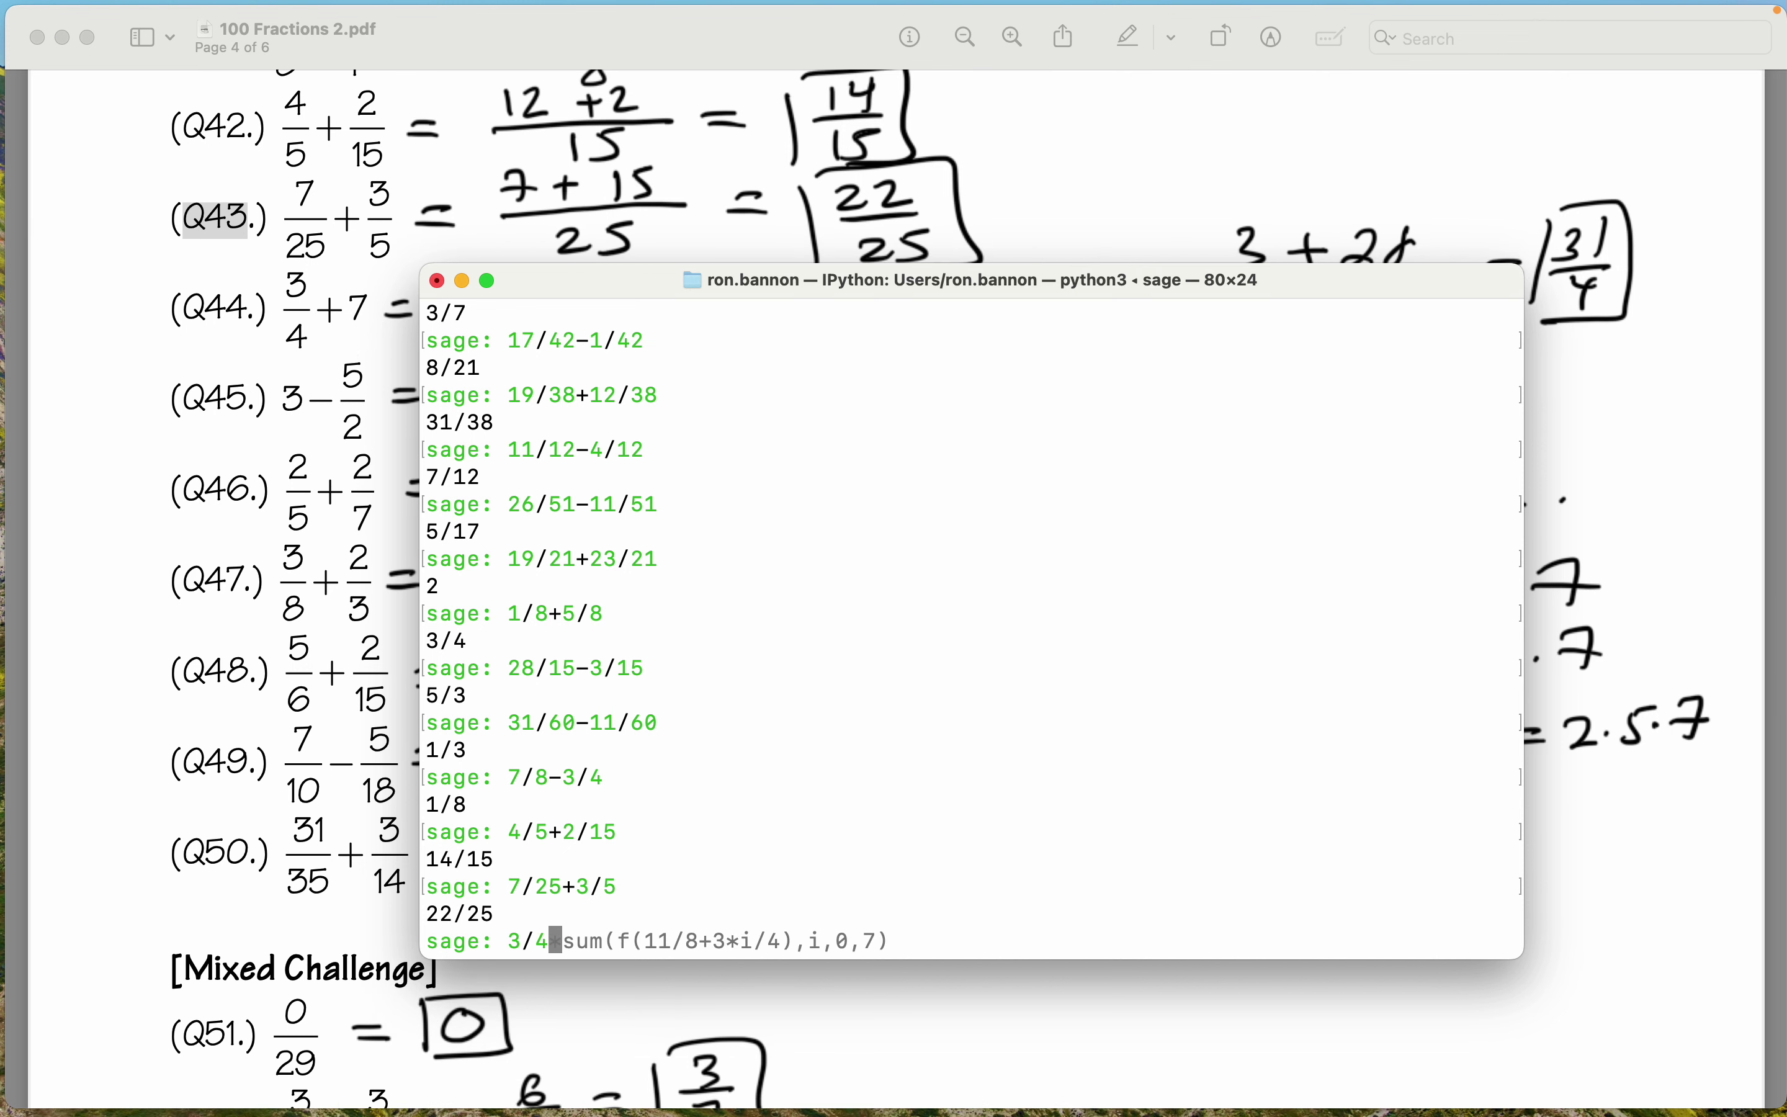
type("7")
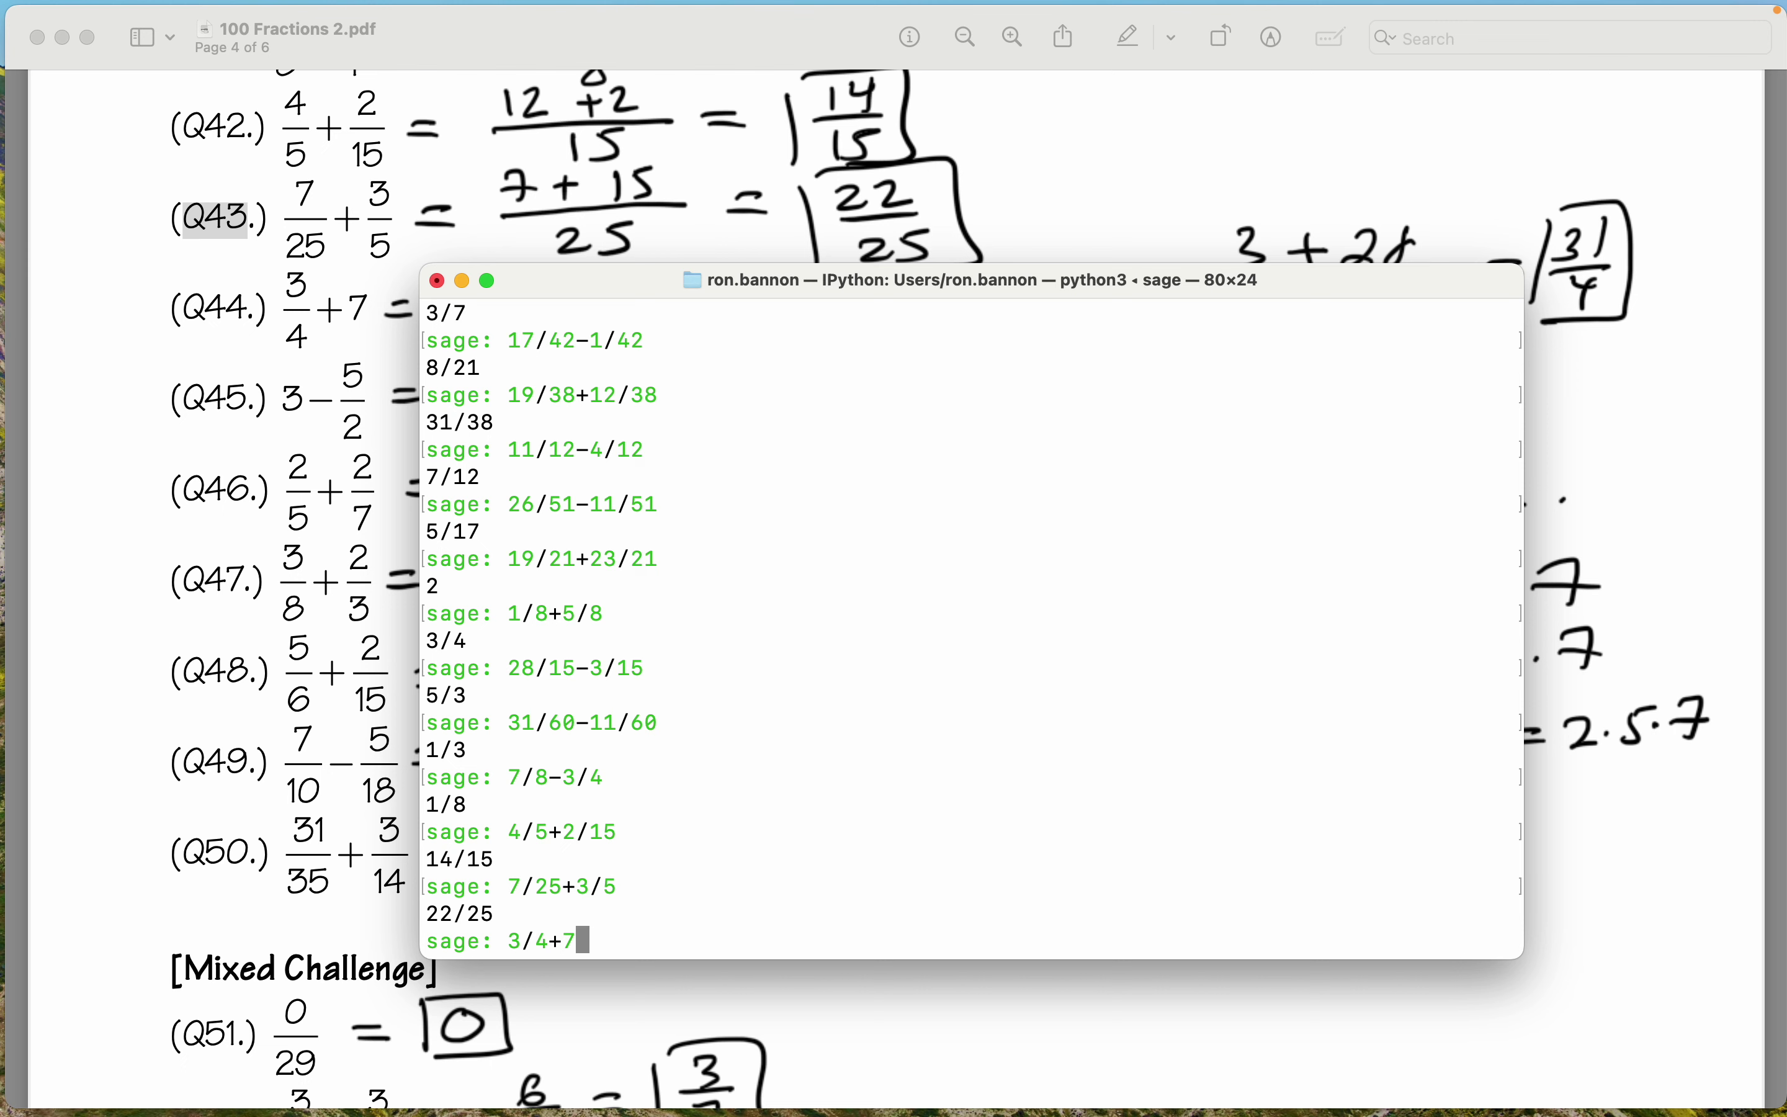
Evaluate 3/4+7, 3-5/2 and 2/5+2/7, getting 31/4, 1/2 and 24/35.
key("Return")
scroll(893, 590, "down", 3)
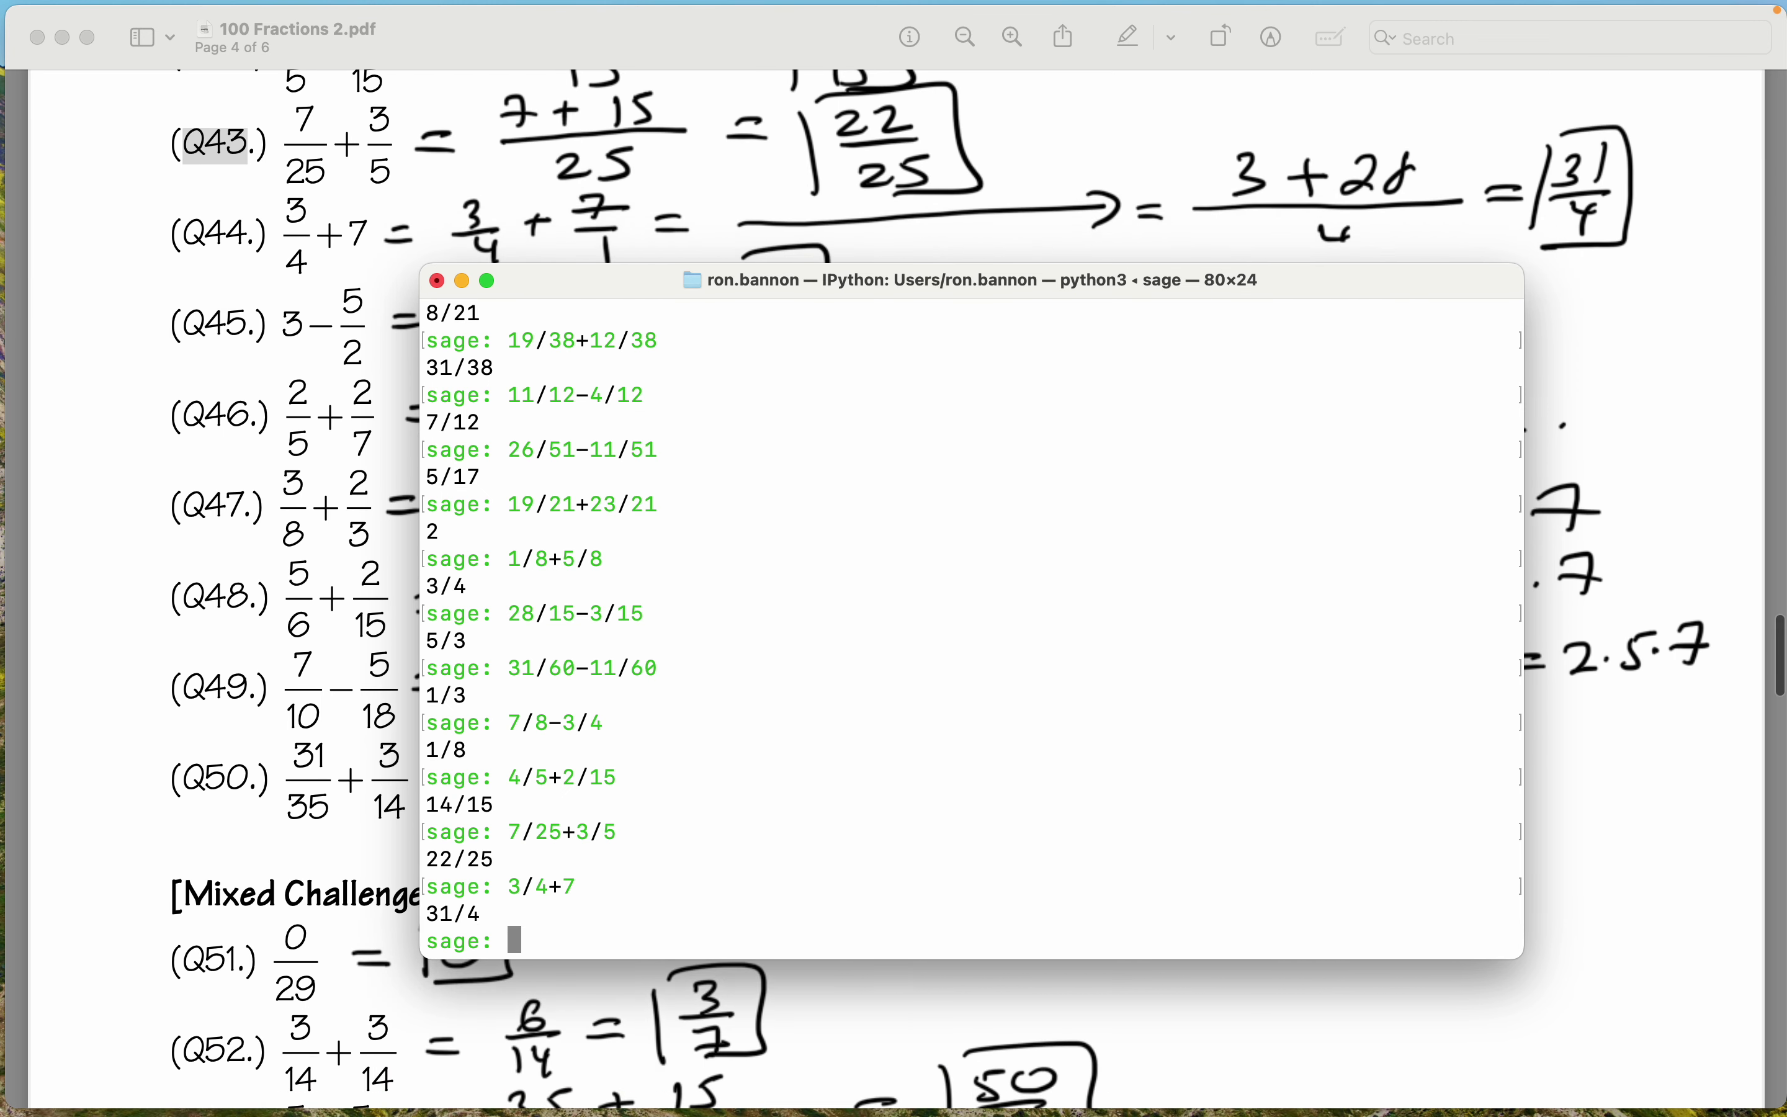
type("3-")
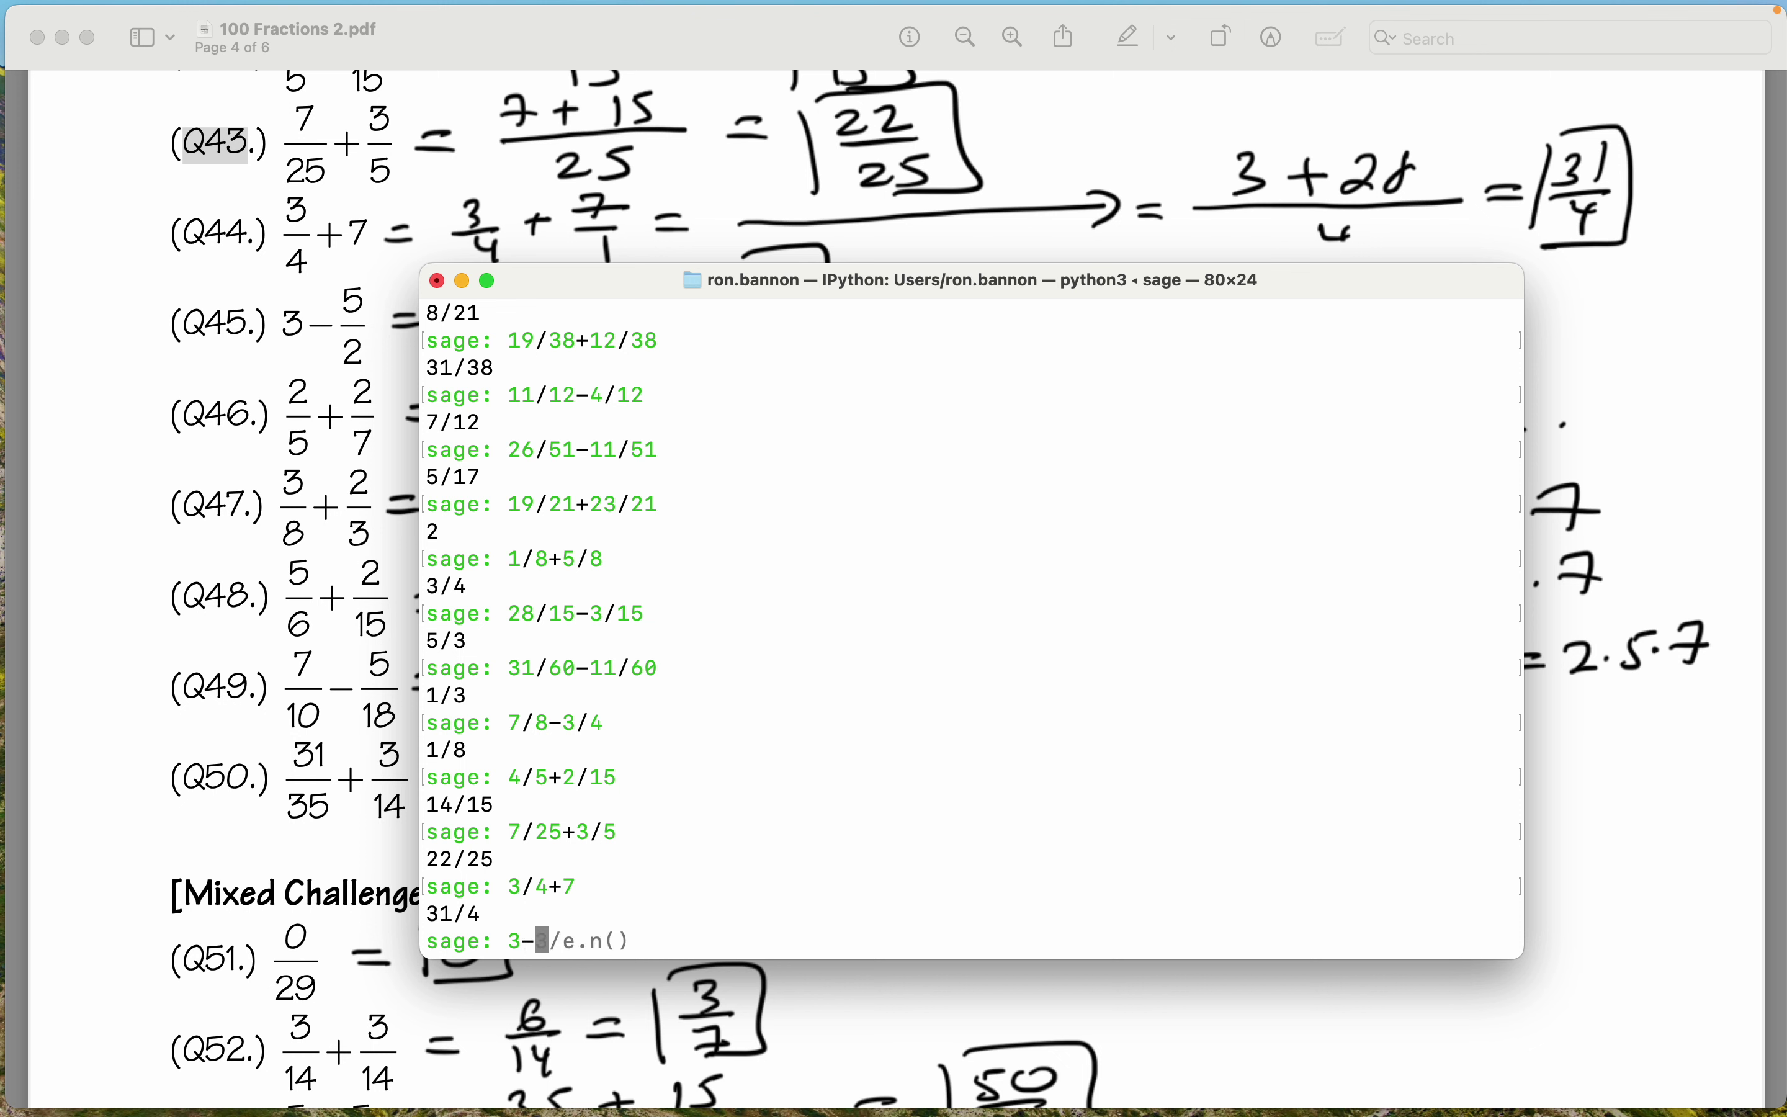
type("5/2")
key("Return")
scroll(1625, 591, "down", 5)
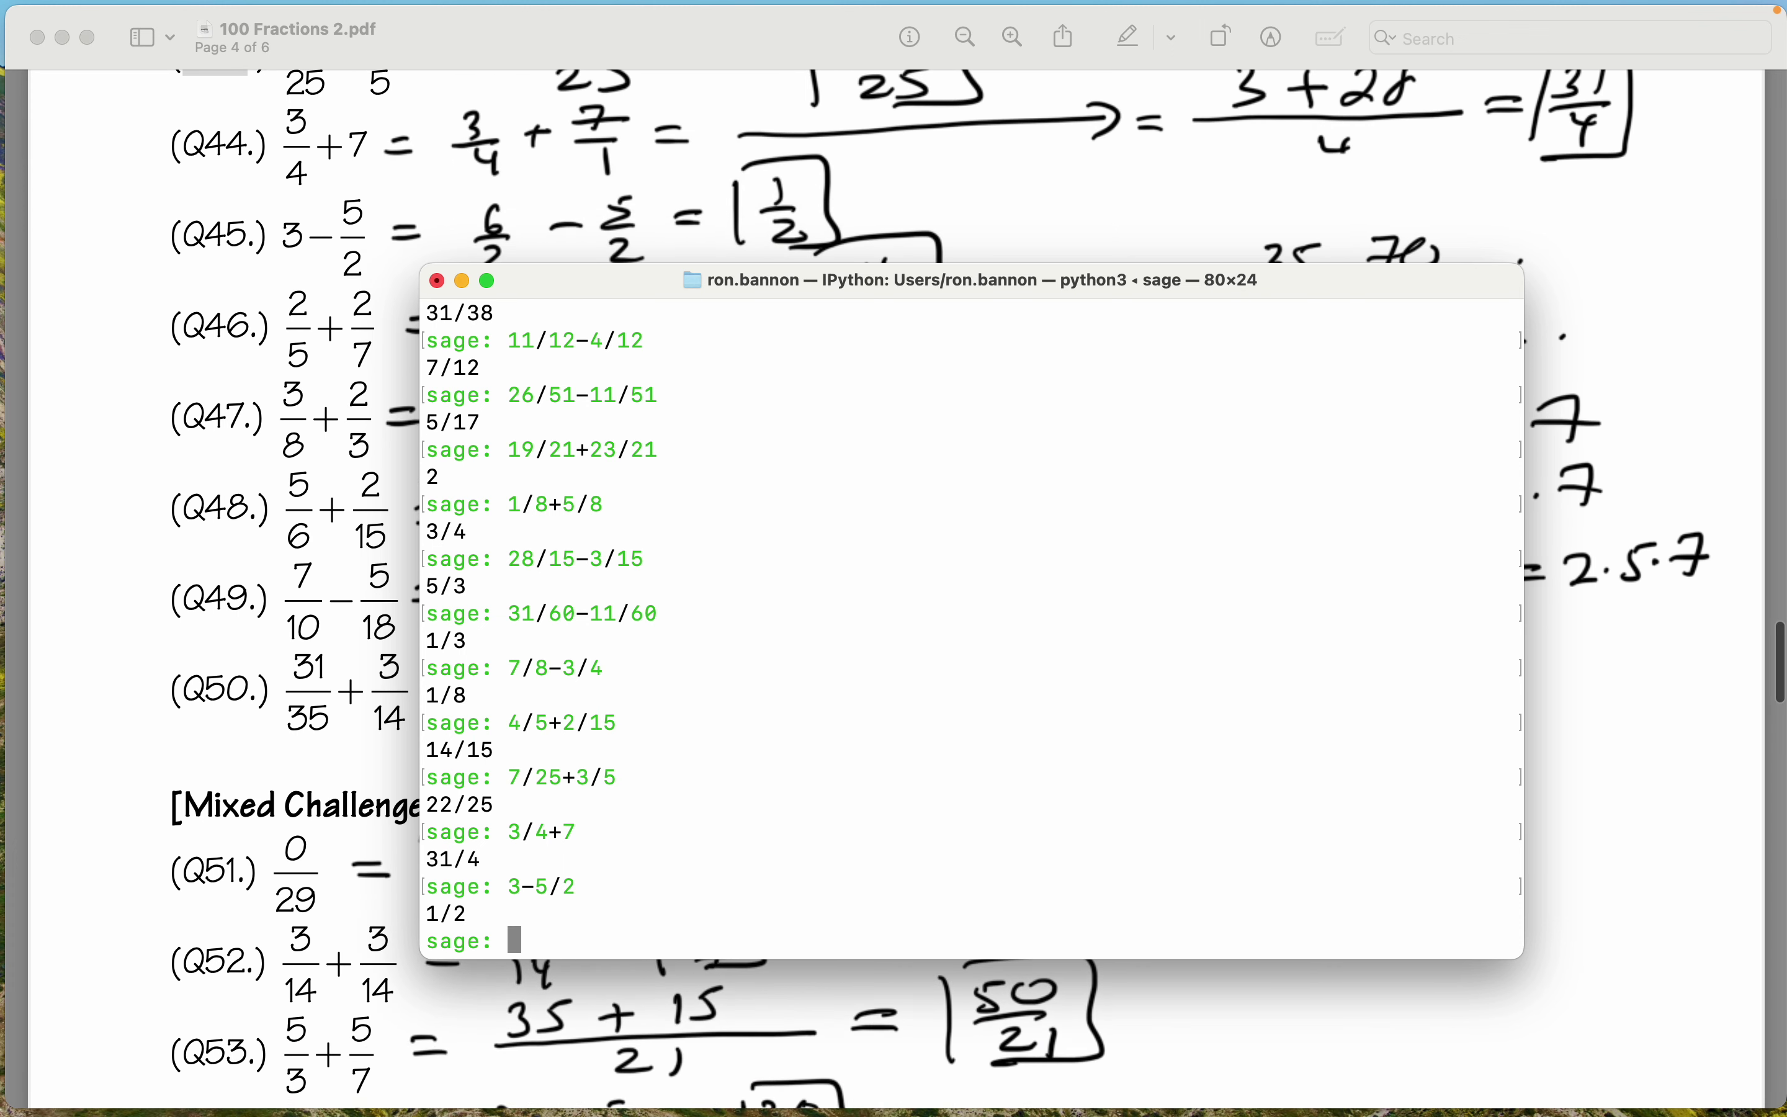
type("2/5+")
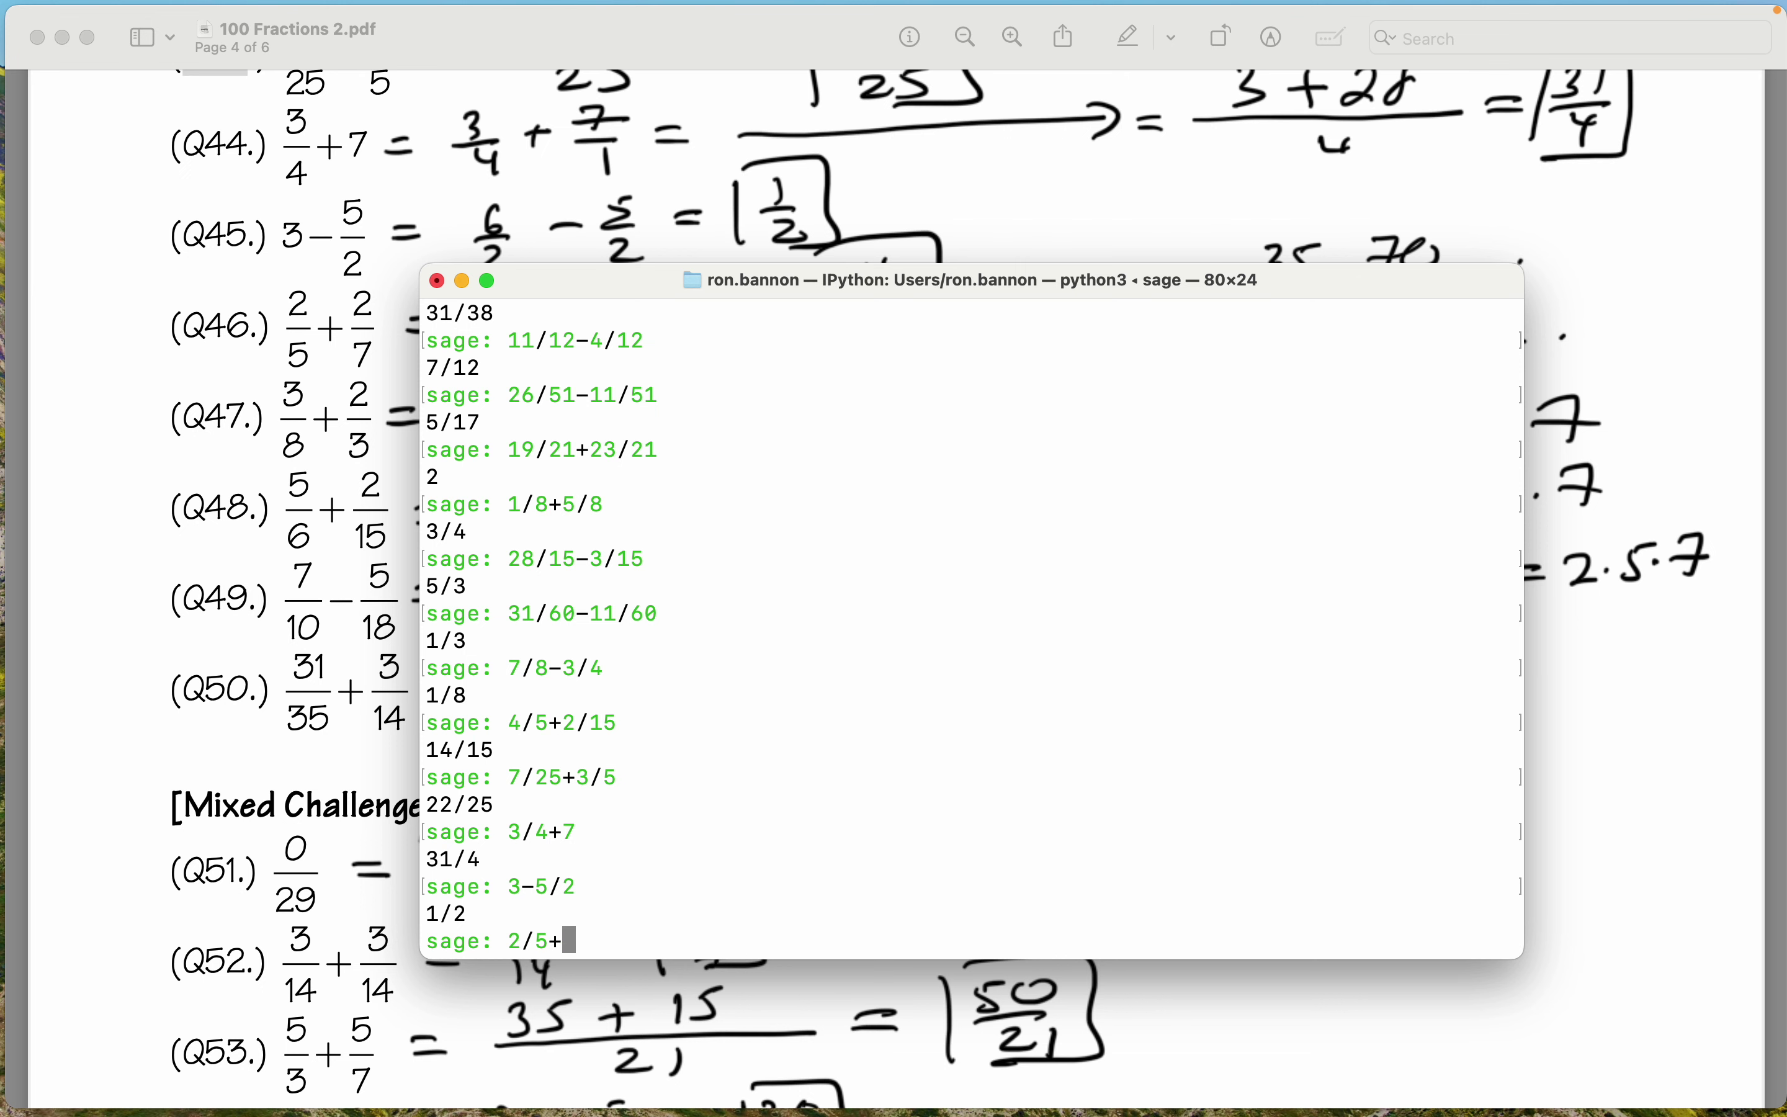
type("2/7")
key("Return")
scroll(280, 591, "down", 2)
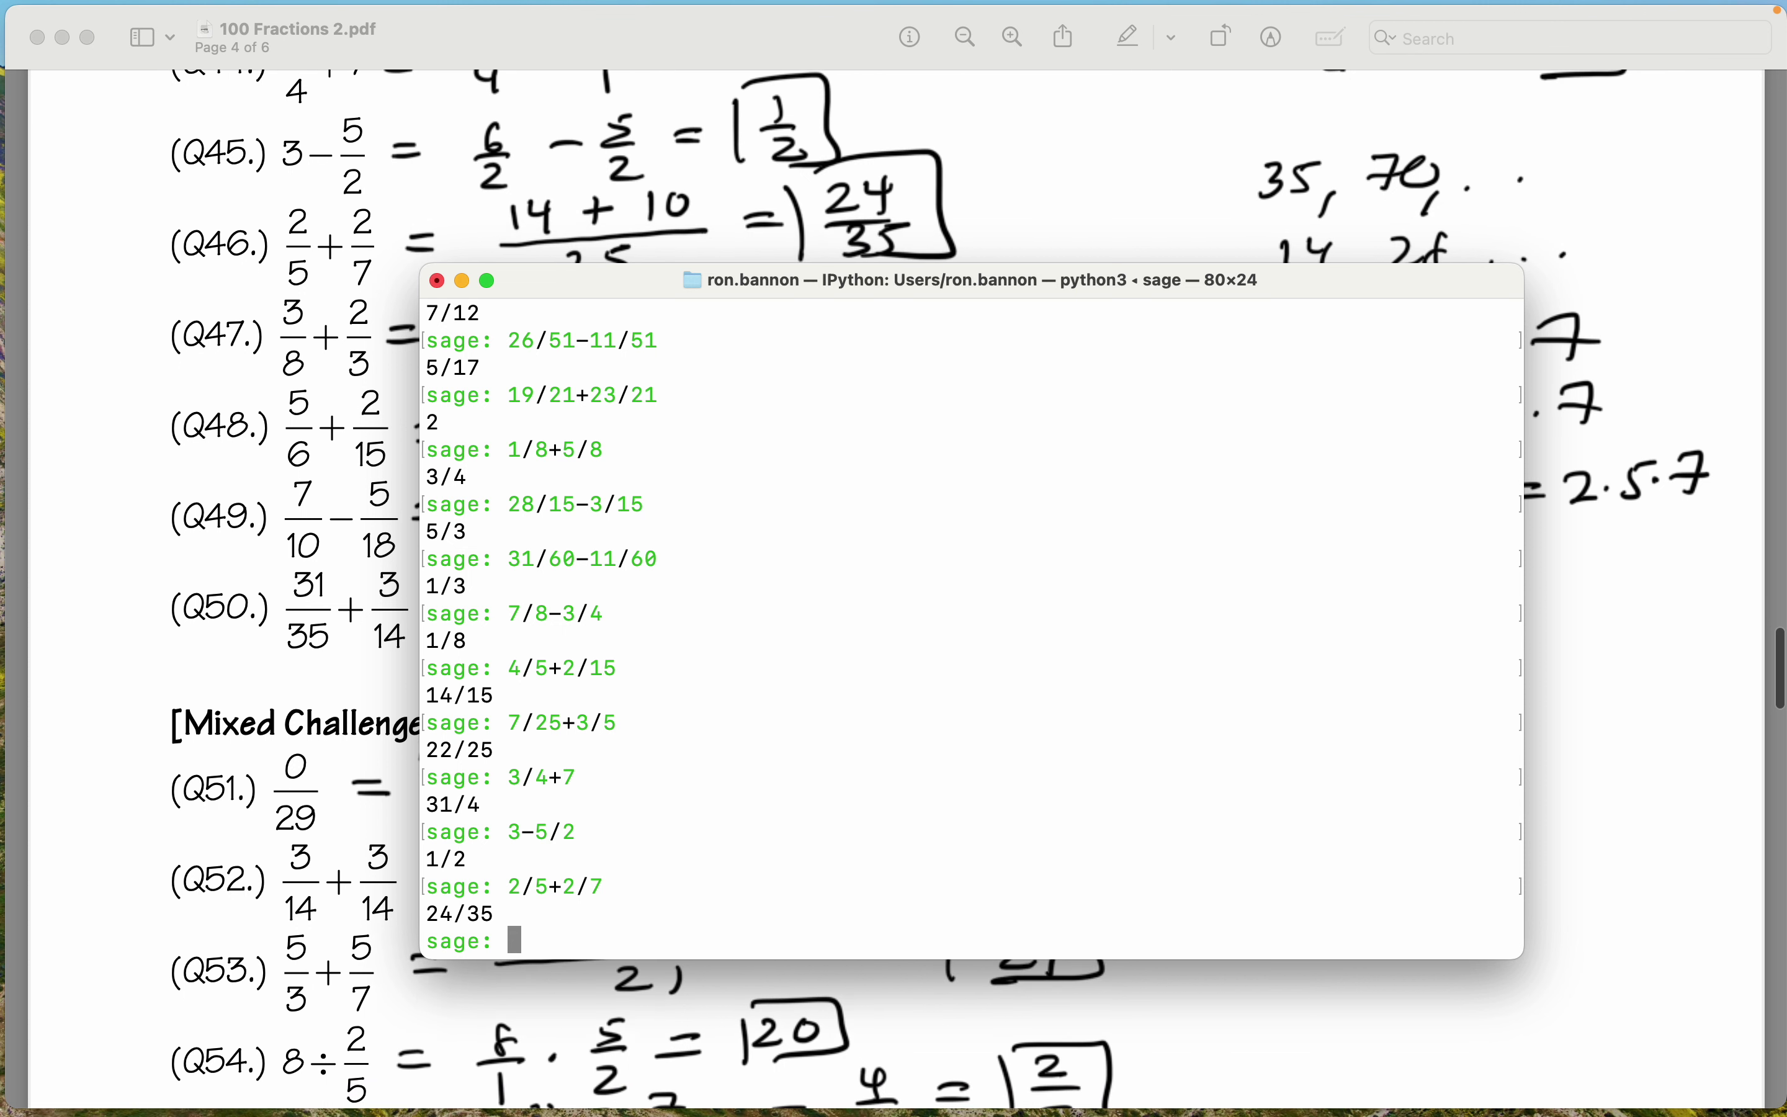
Evaluate 3/8+2/3 and 5/6+2/15, getting 25/24 and 29/30, then enter 7/10-5/18.
type("3")
key("Up")
type("/")
key("Up")
type("8")
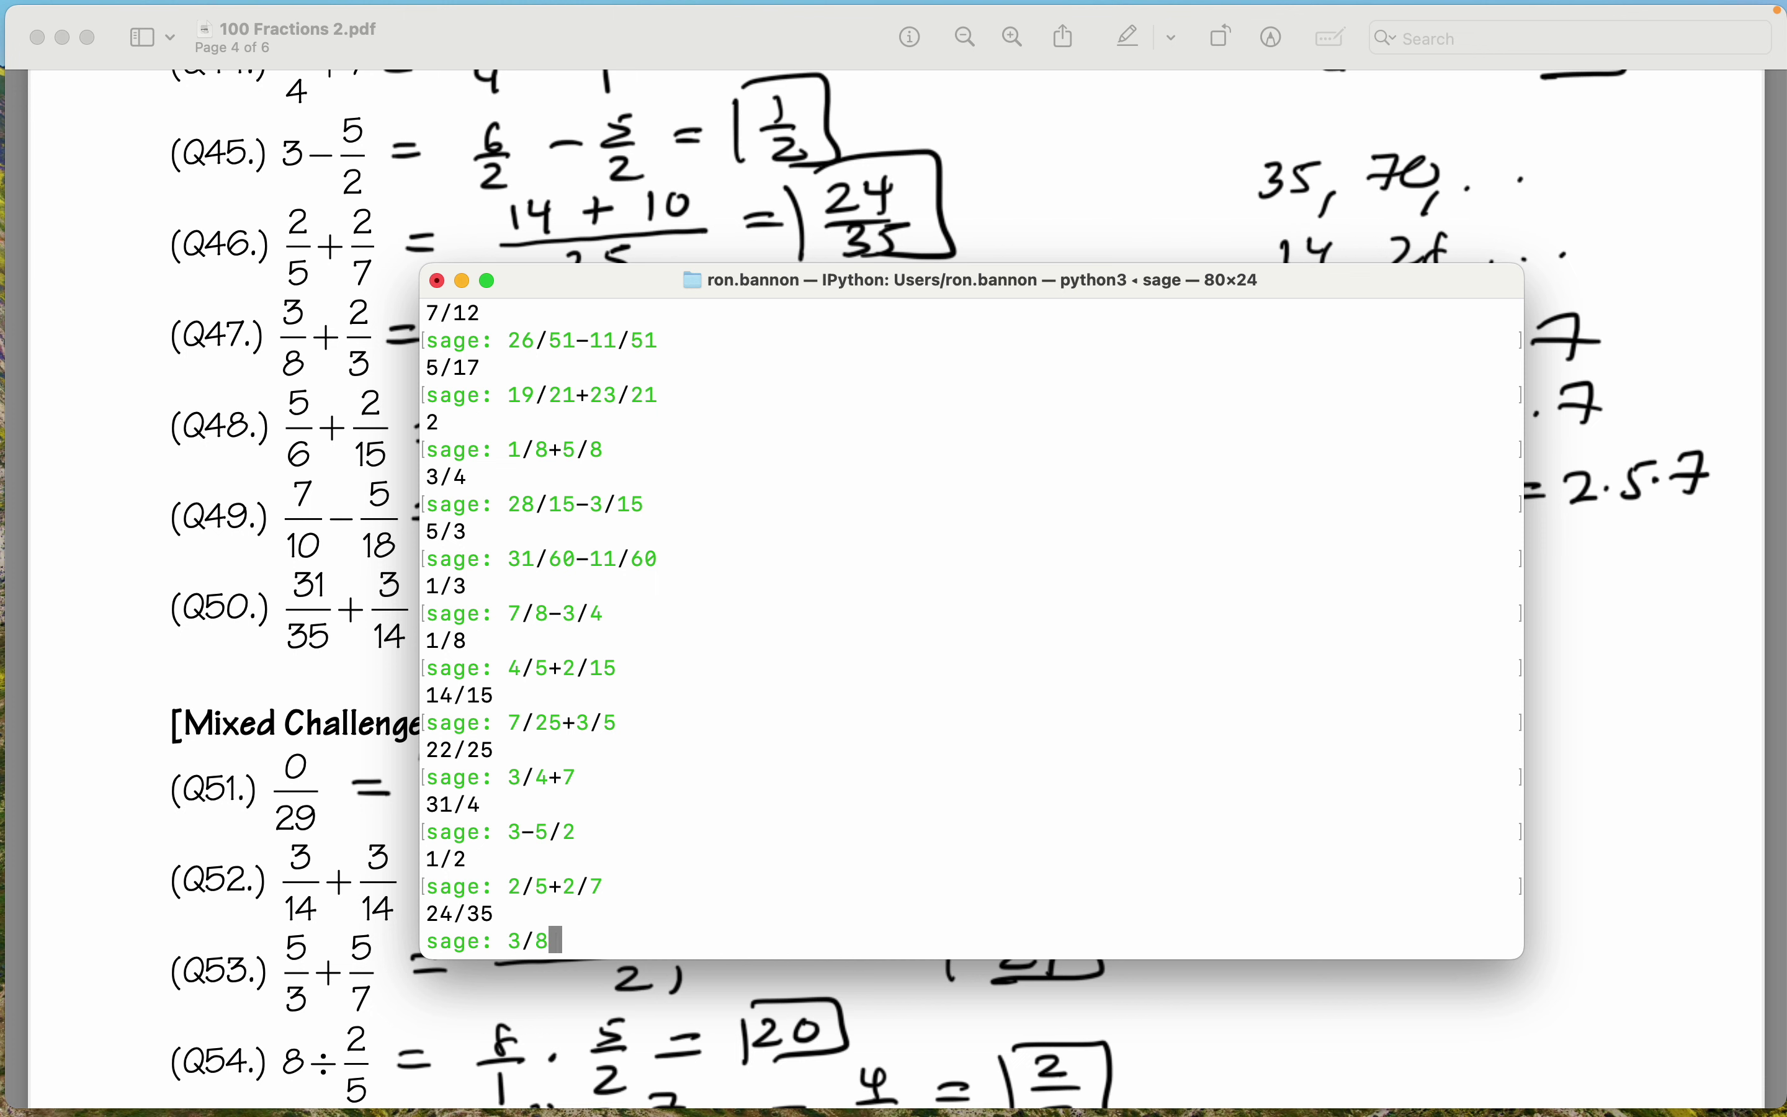
type("+2/3")
key("Return")
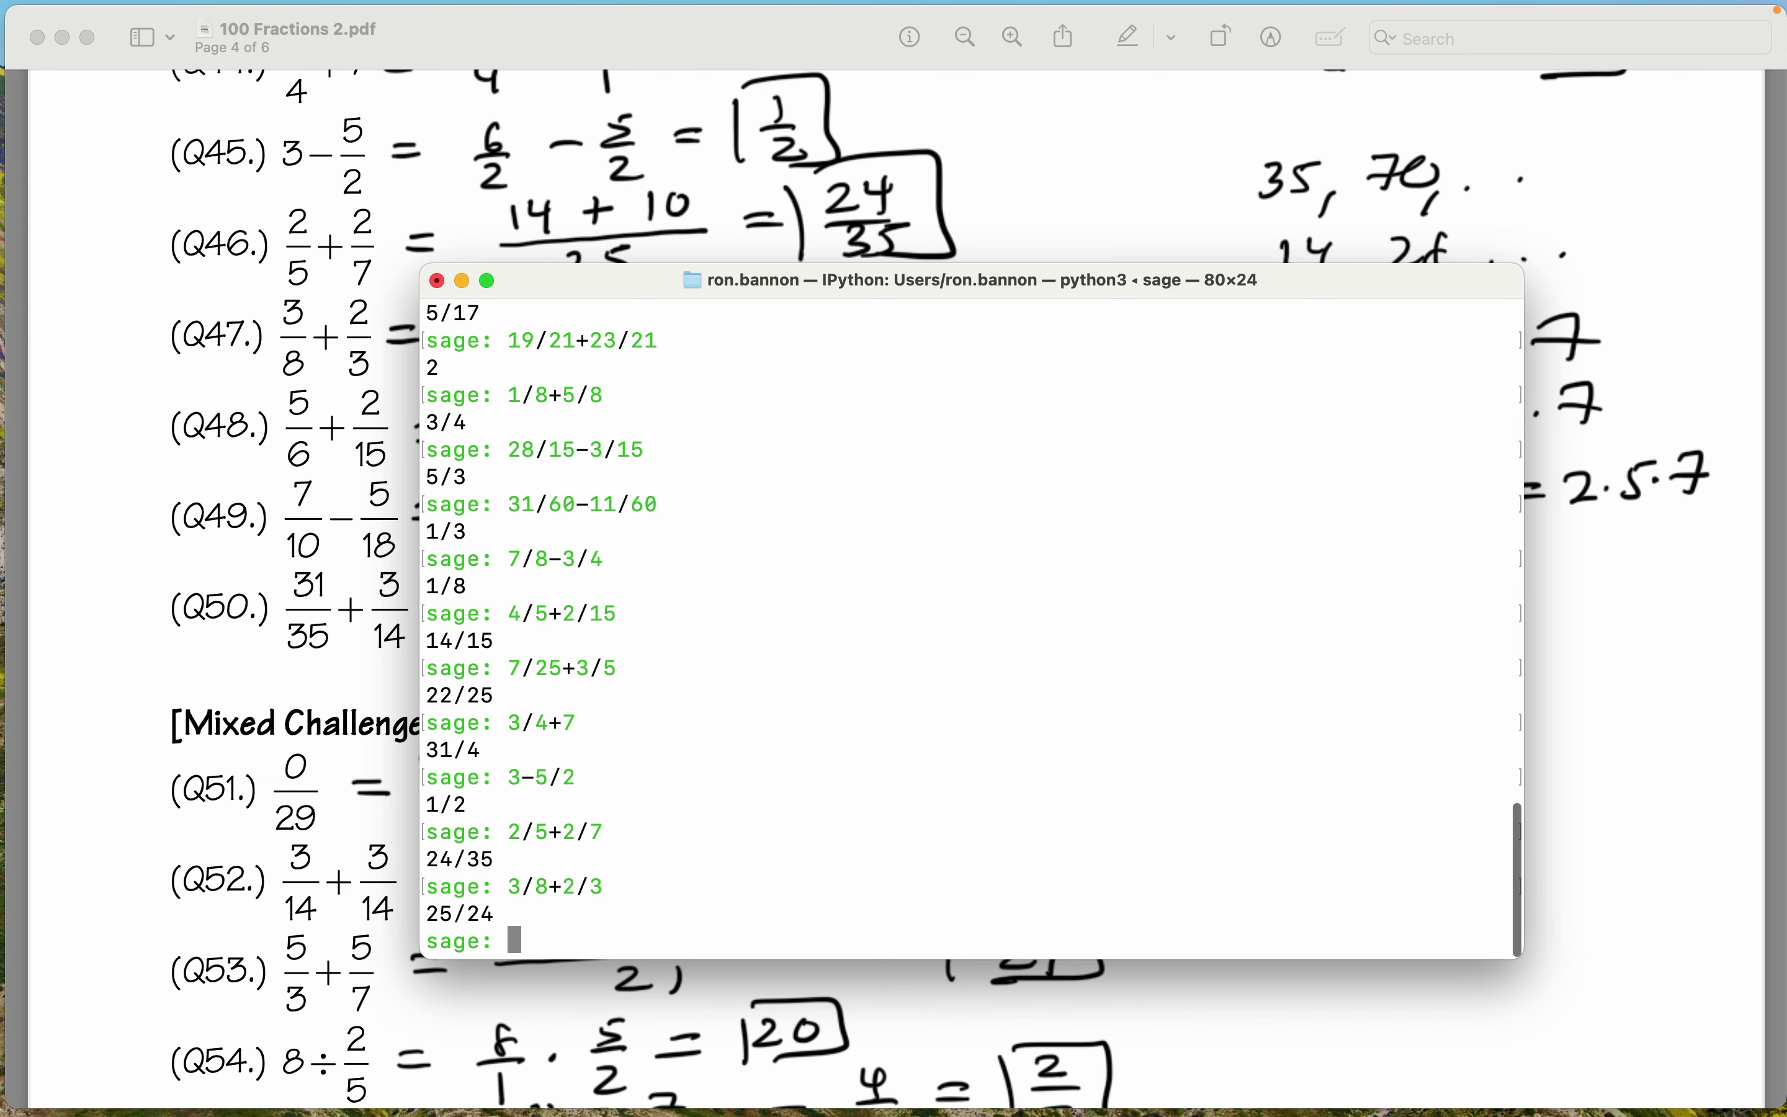
scroll(296, 309, "down", 3)
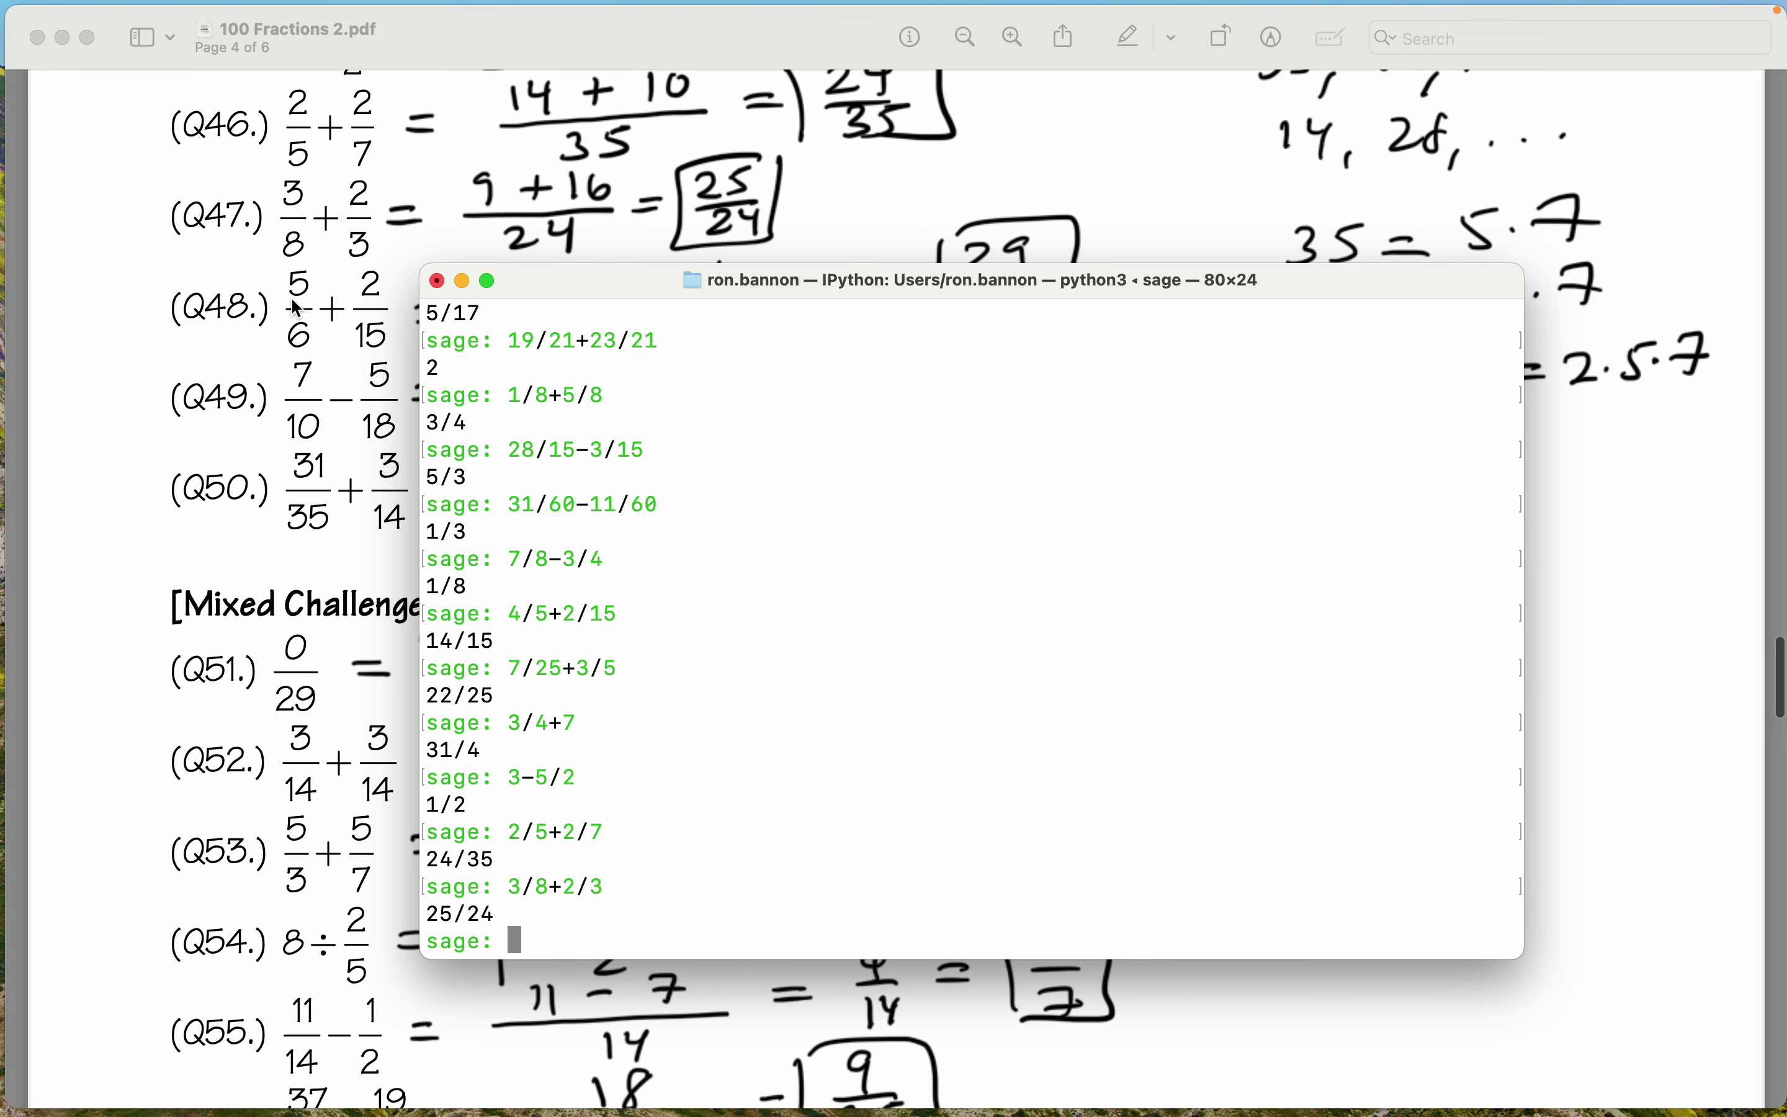
type("5/6")
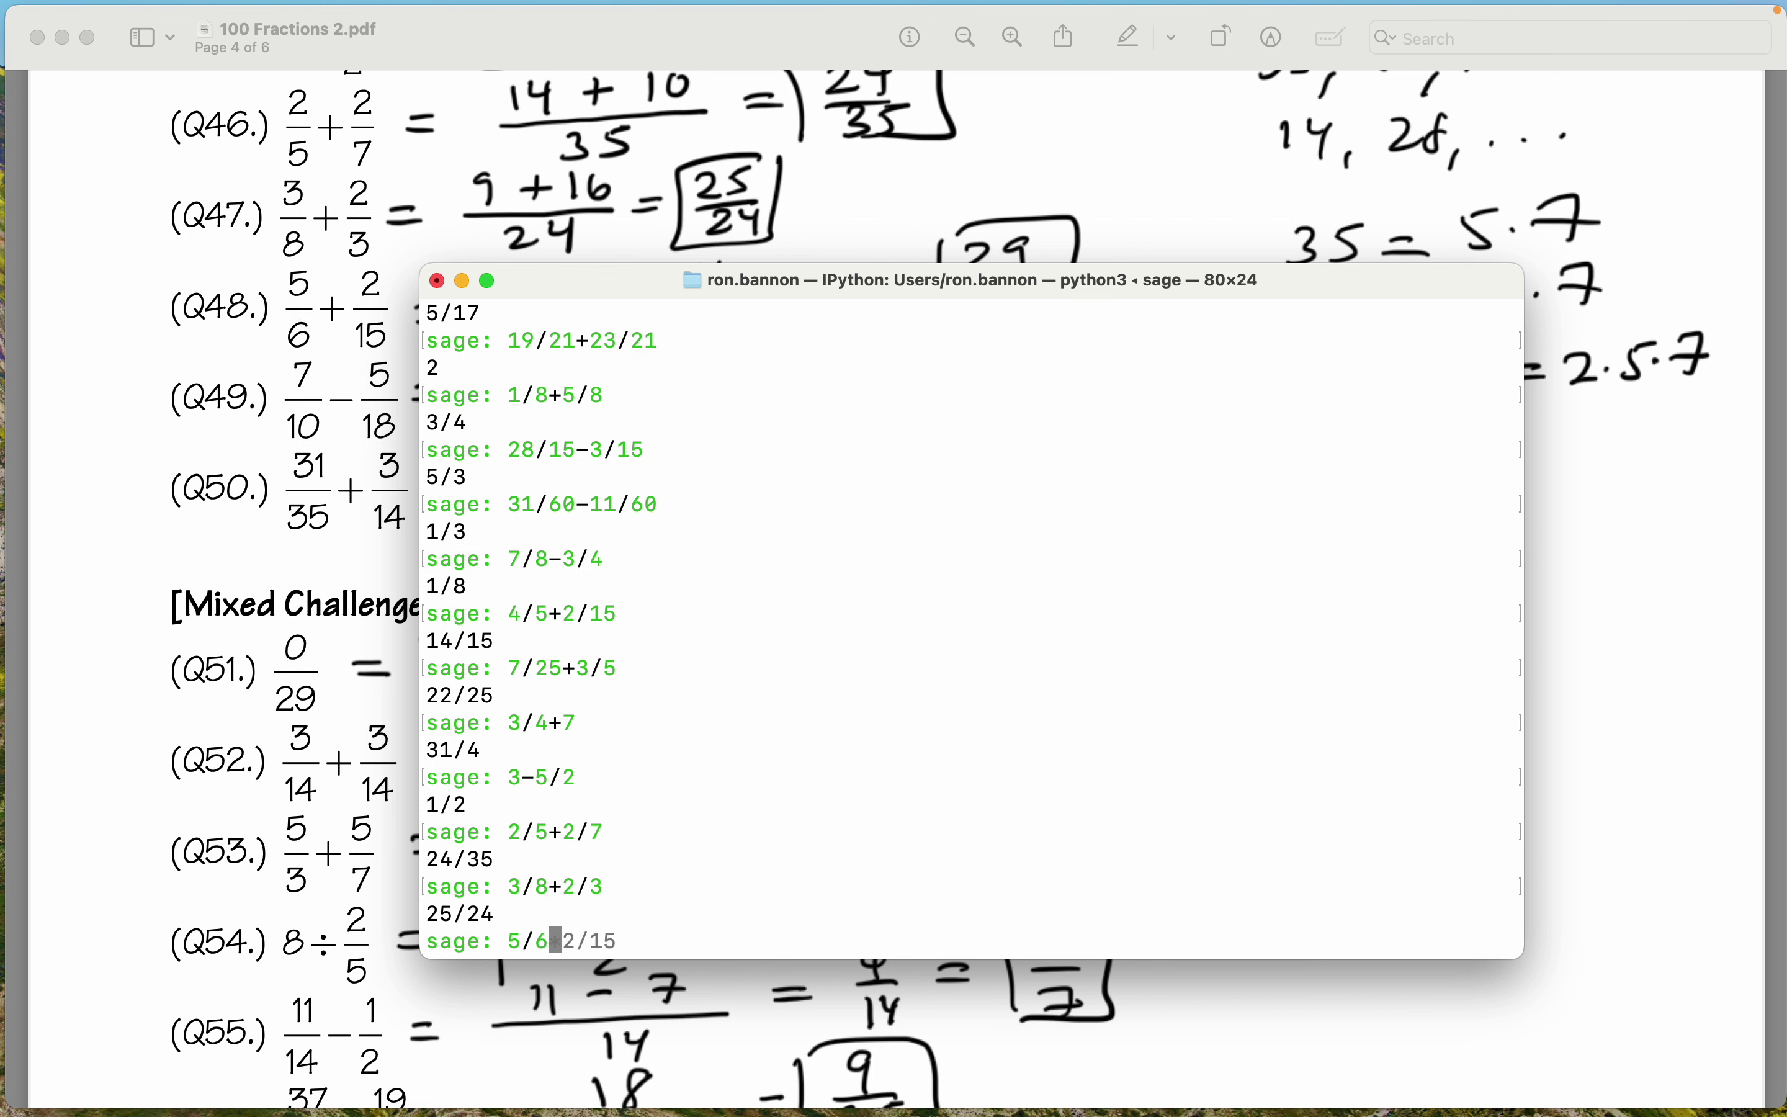
type("+2/15")
key("Return")
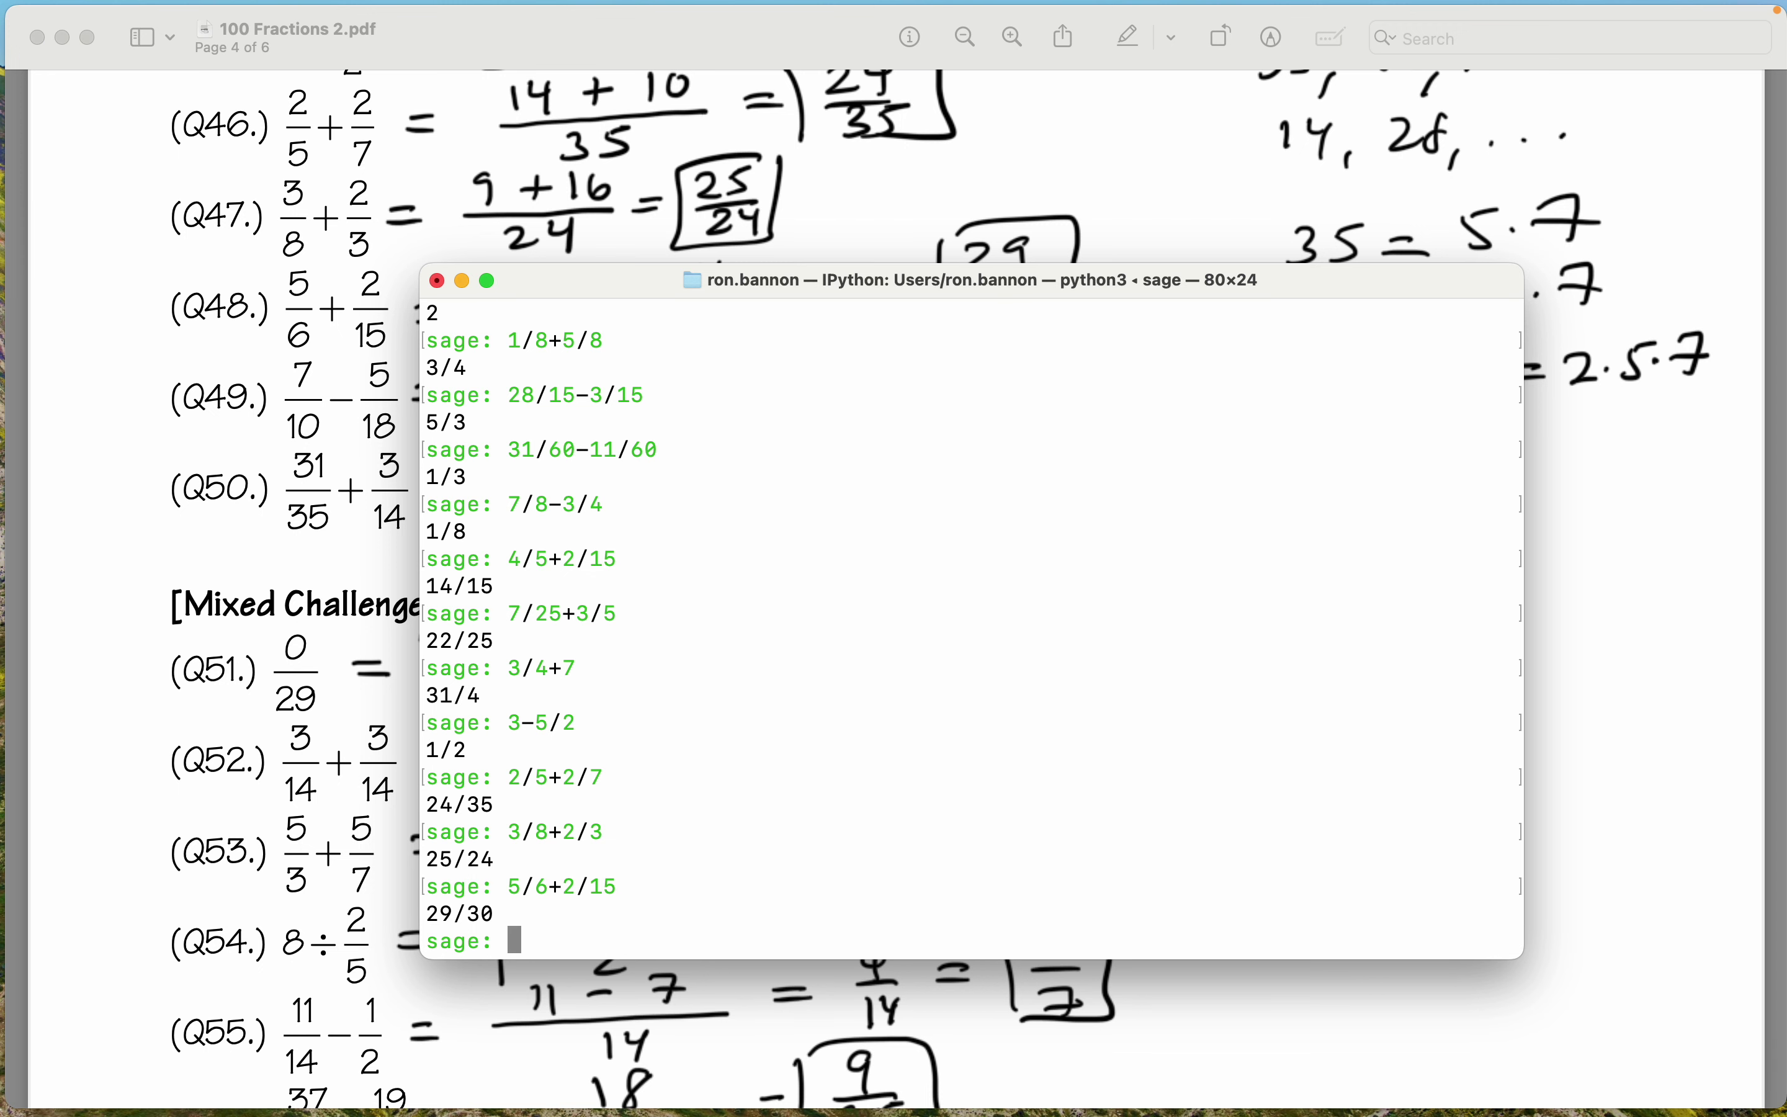
scroll(298, 305, "down", 2)
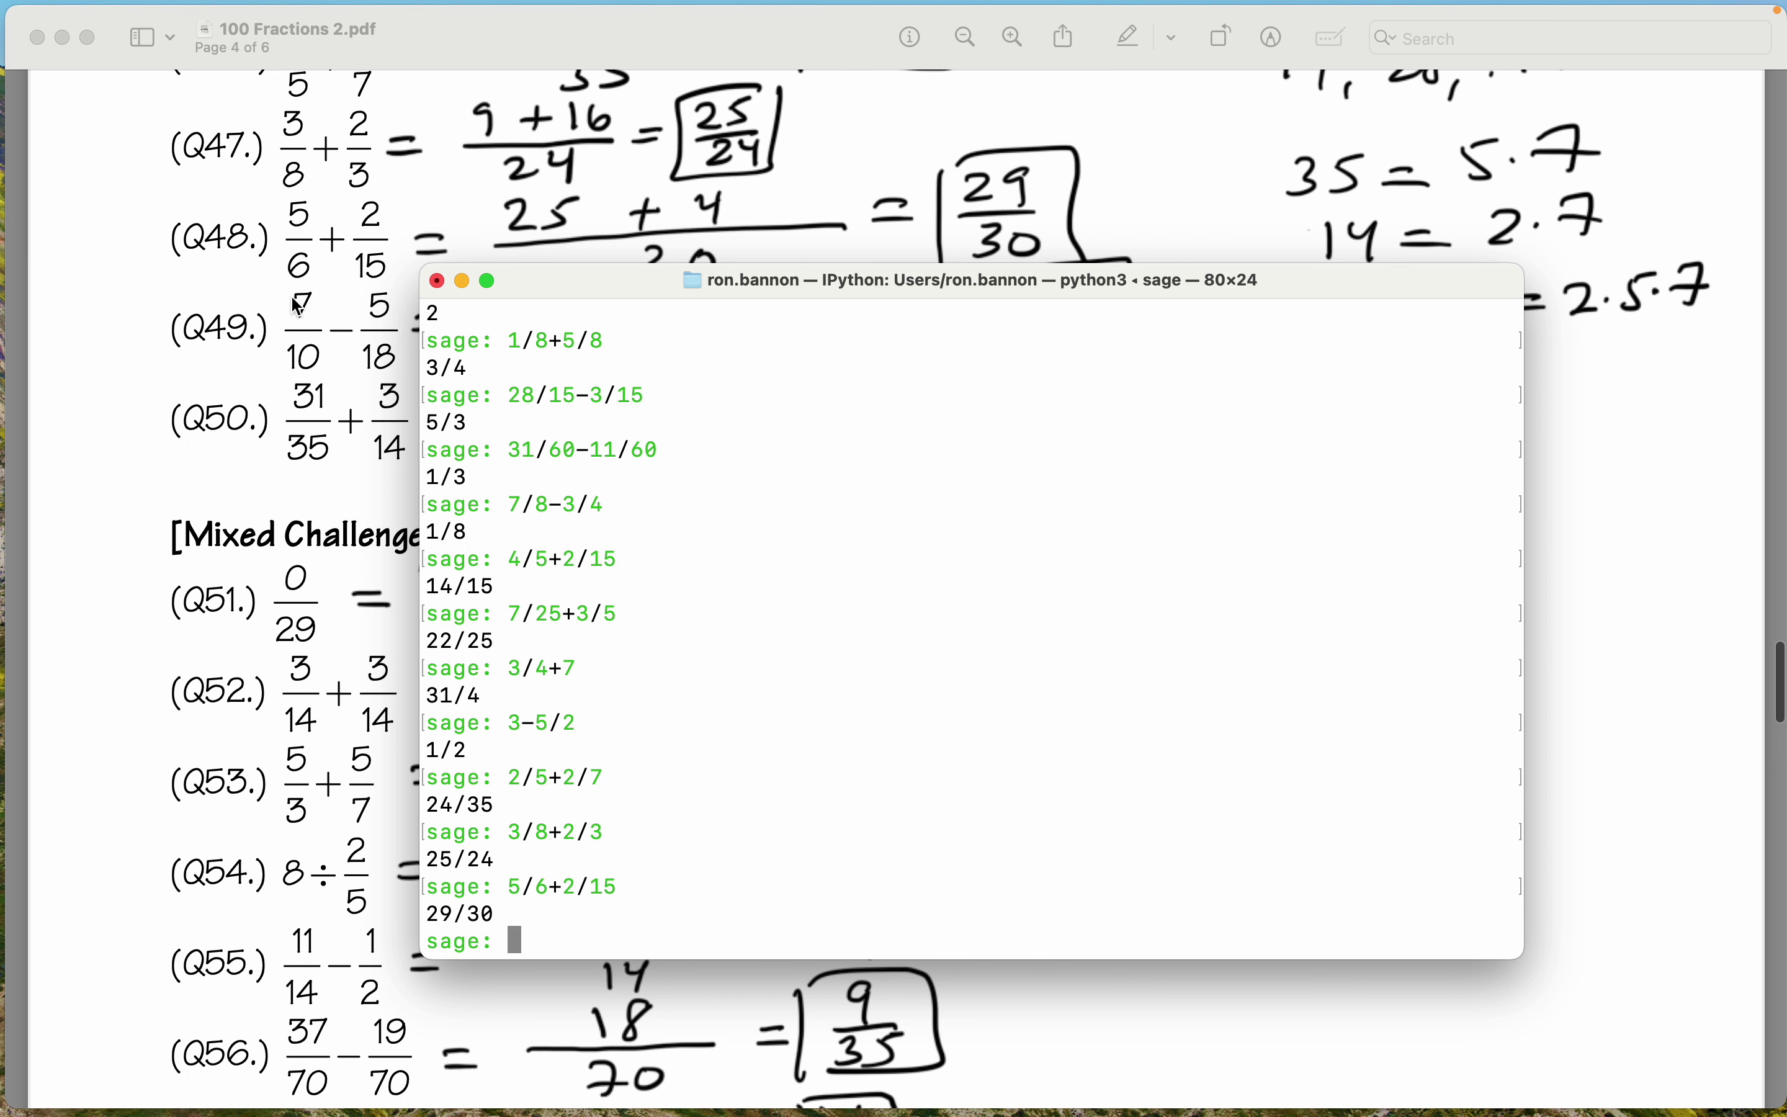
Evaluate 7/10-5/18 in Sage to check Q49, getting 19/45.
type("7/10")
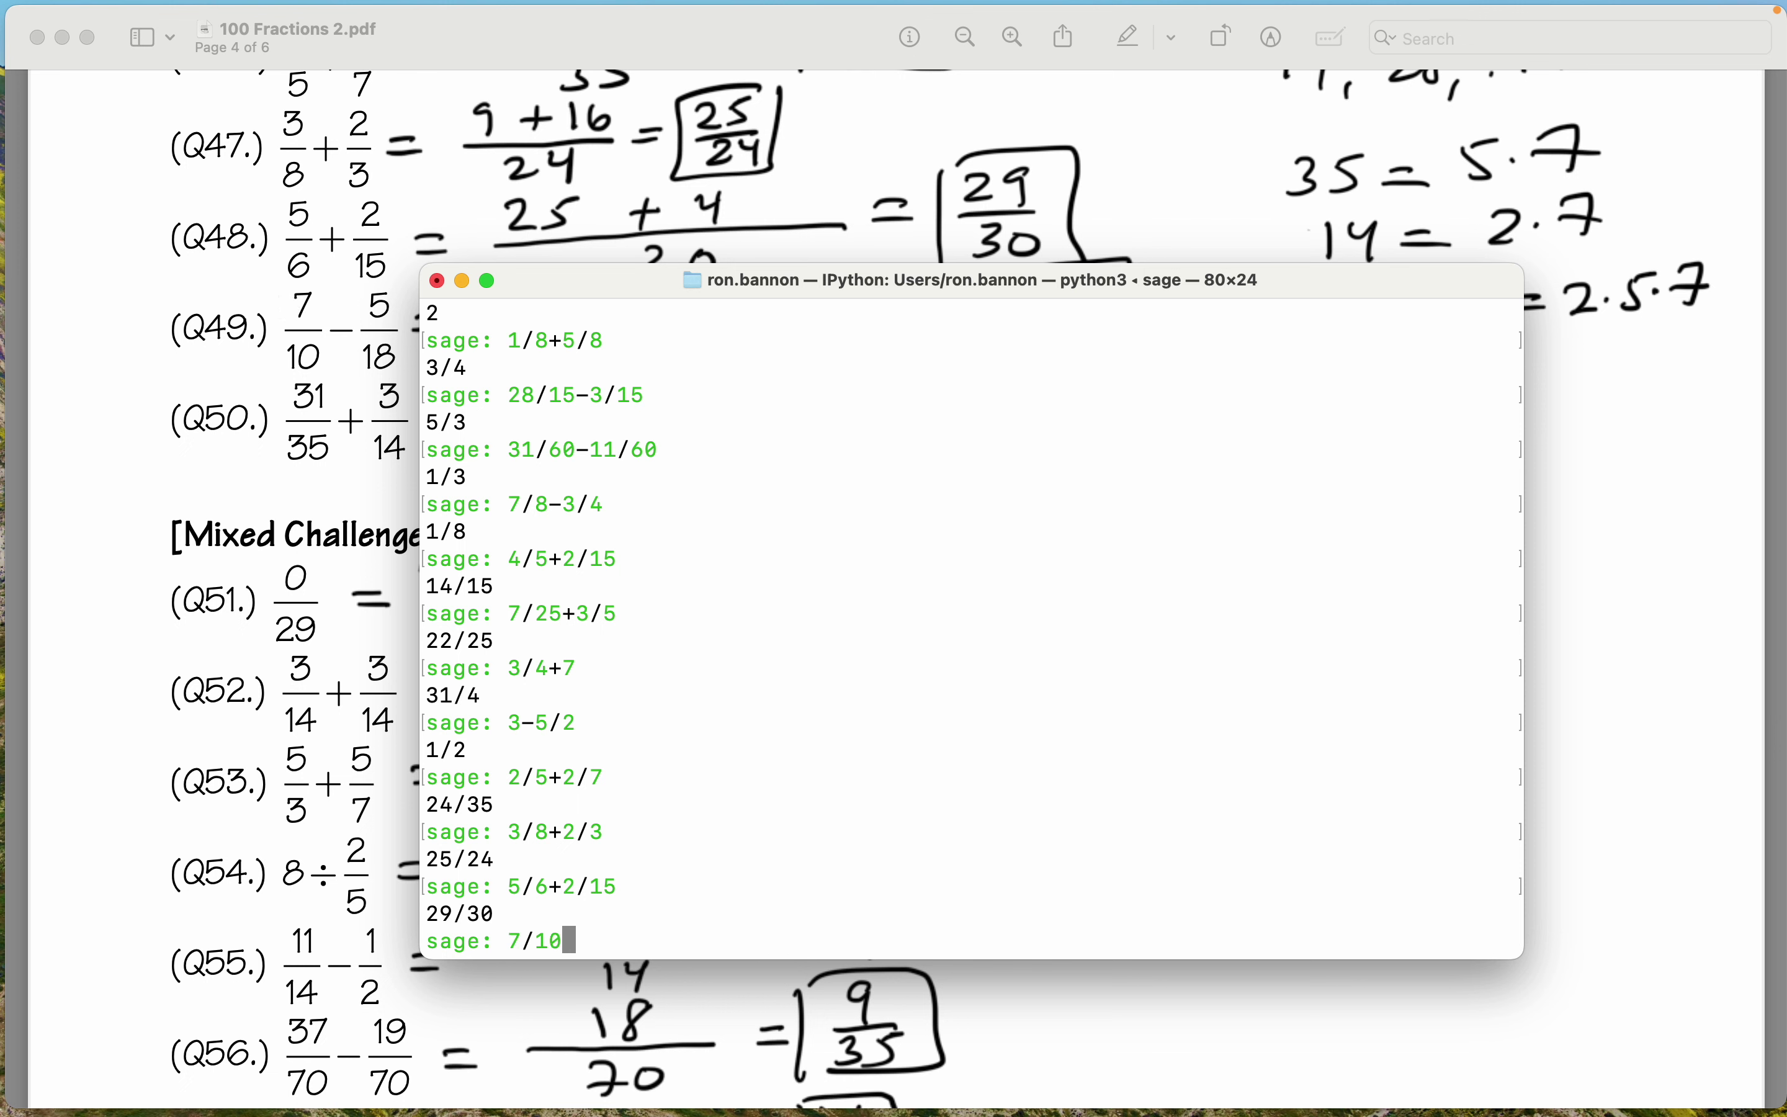
Evaluate 3/8+2/3 and 5/6+2/15, getting 25/24 and 29/30, then enter 7/10-5/18.
Evaluate 7/10-5/18 in Sage to check Q49, getting 19/45.
type("-5/18")
key("Return")
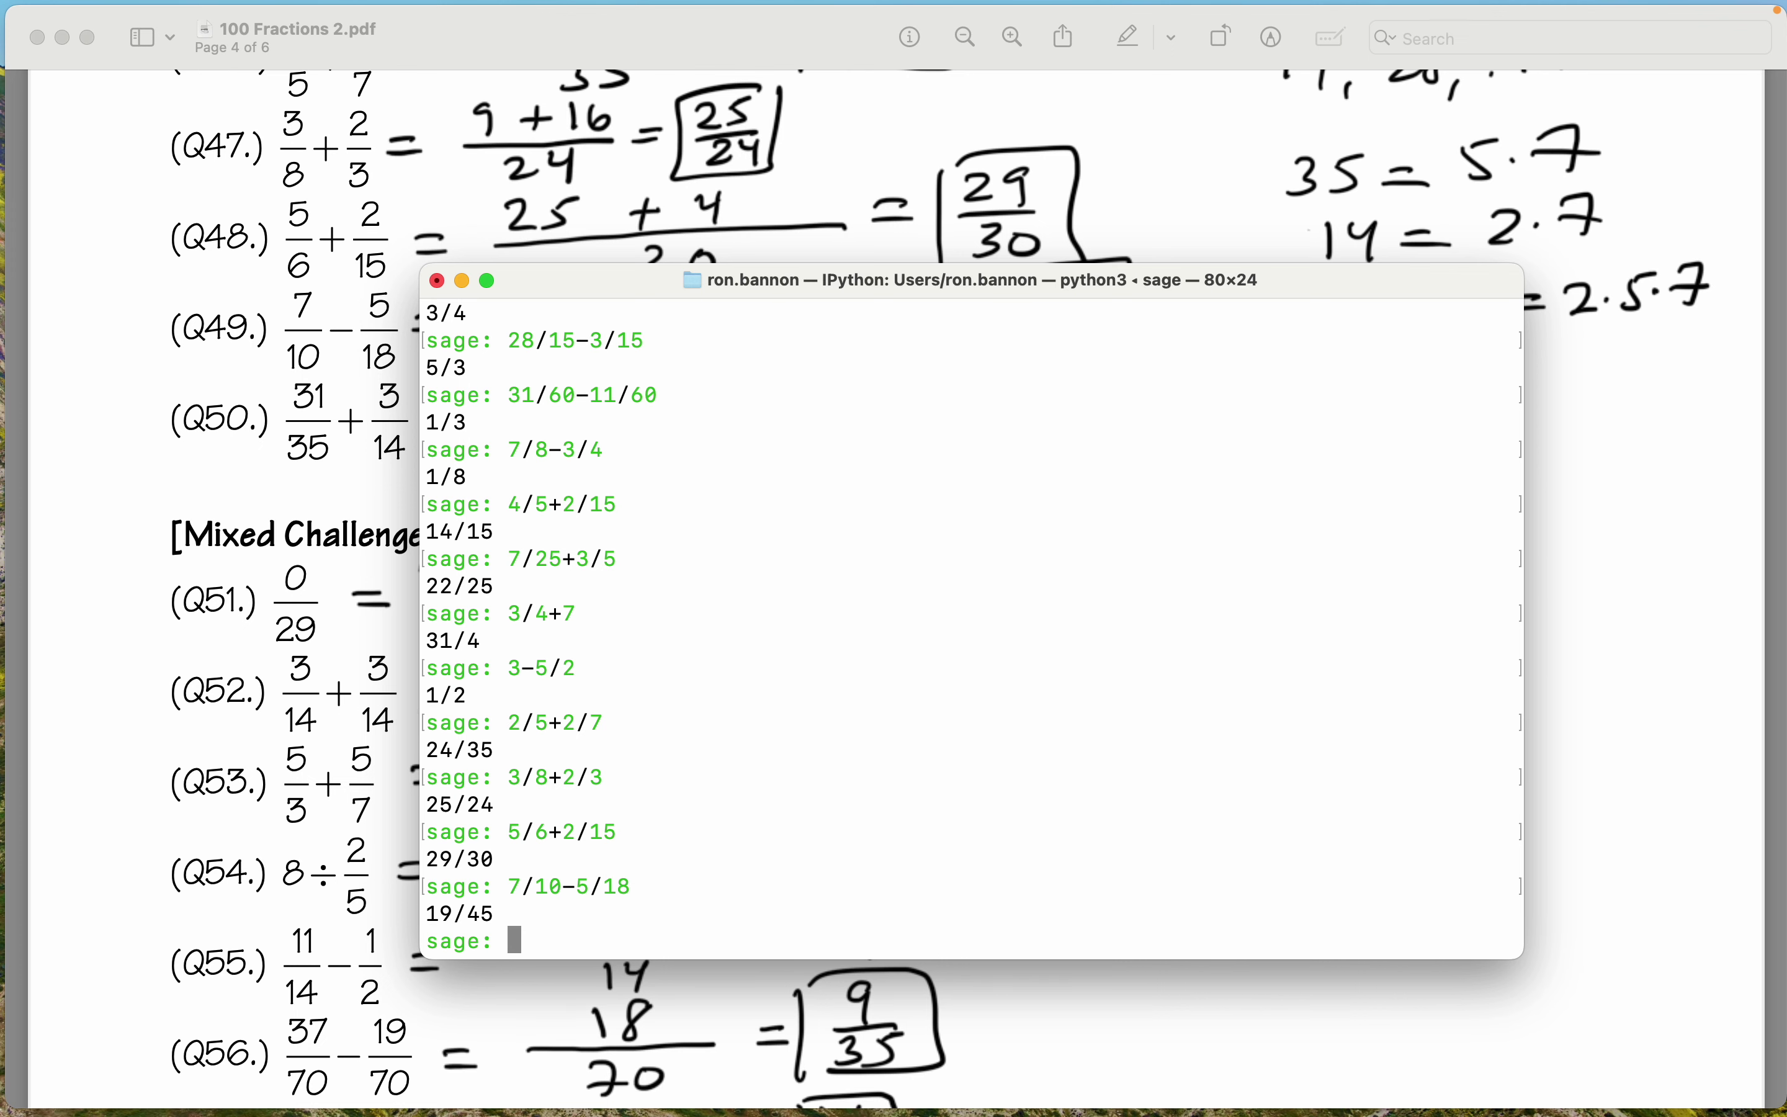
scroll(650, 166, "down", 5)
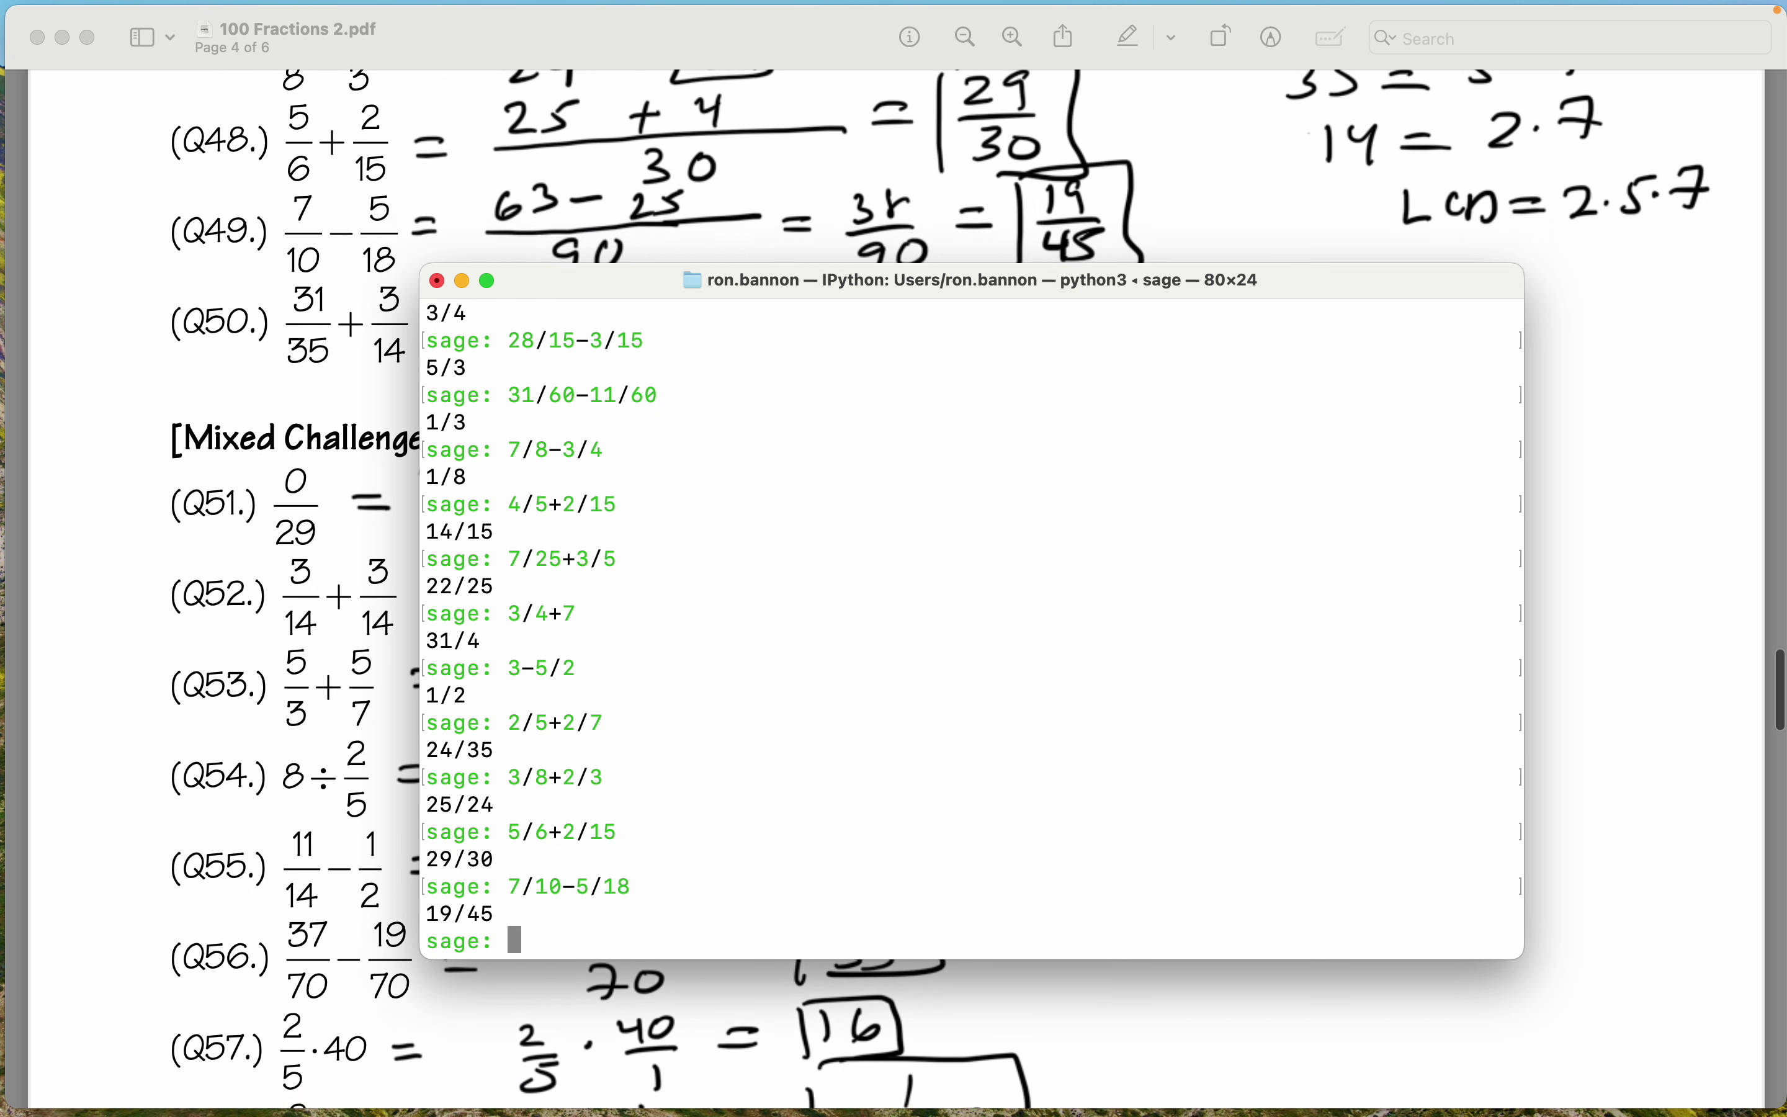
Edit a recalled history line into 31/35+3/14 and evaluate it, confirming Q50's 11/10.
type("3")
key("Up")
type("1")
key("Up")
key("Right")
key("ctrl+k")
type("3")
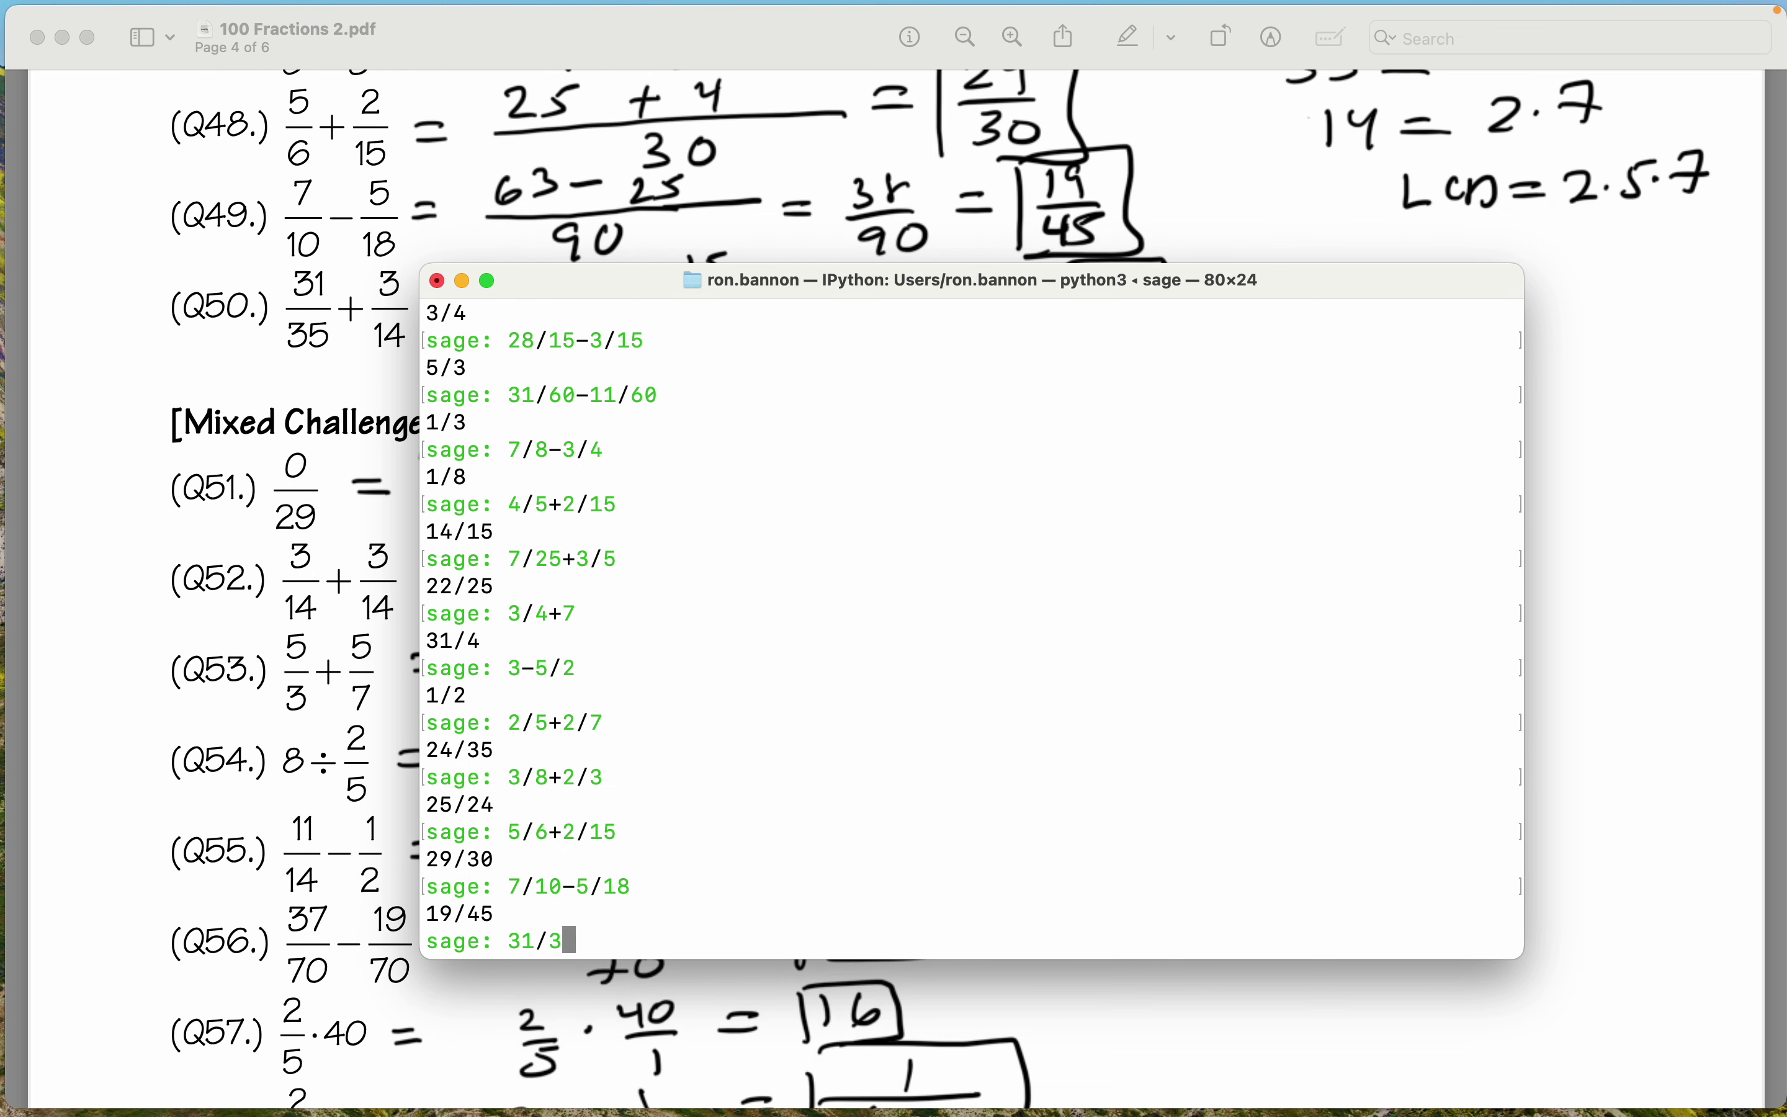
type("5+3/14")
key("Return")
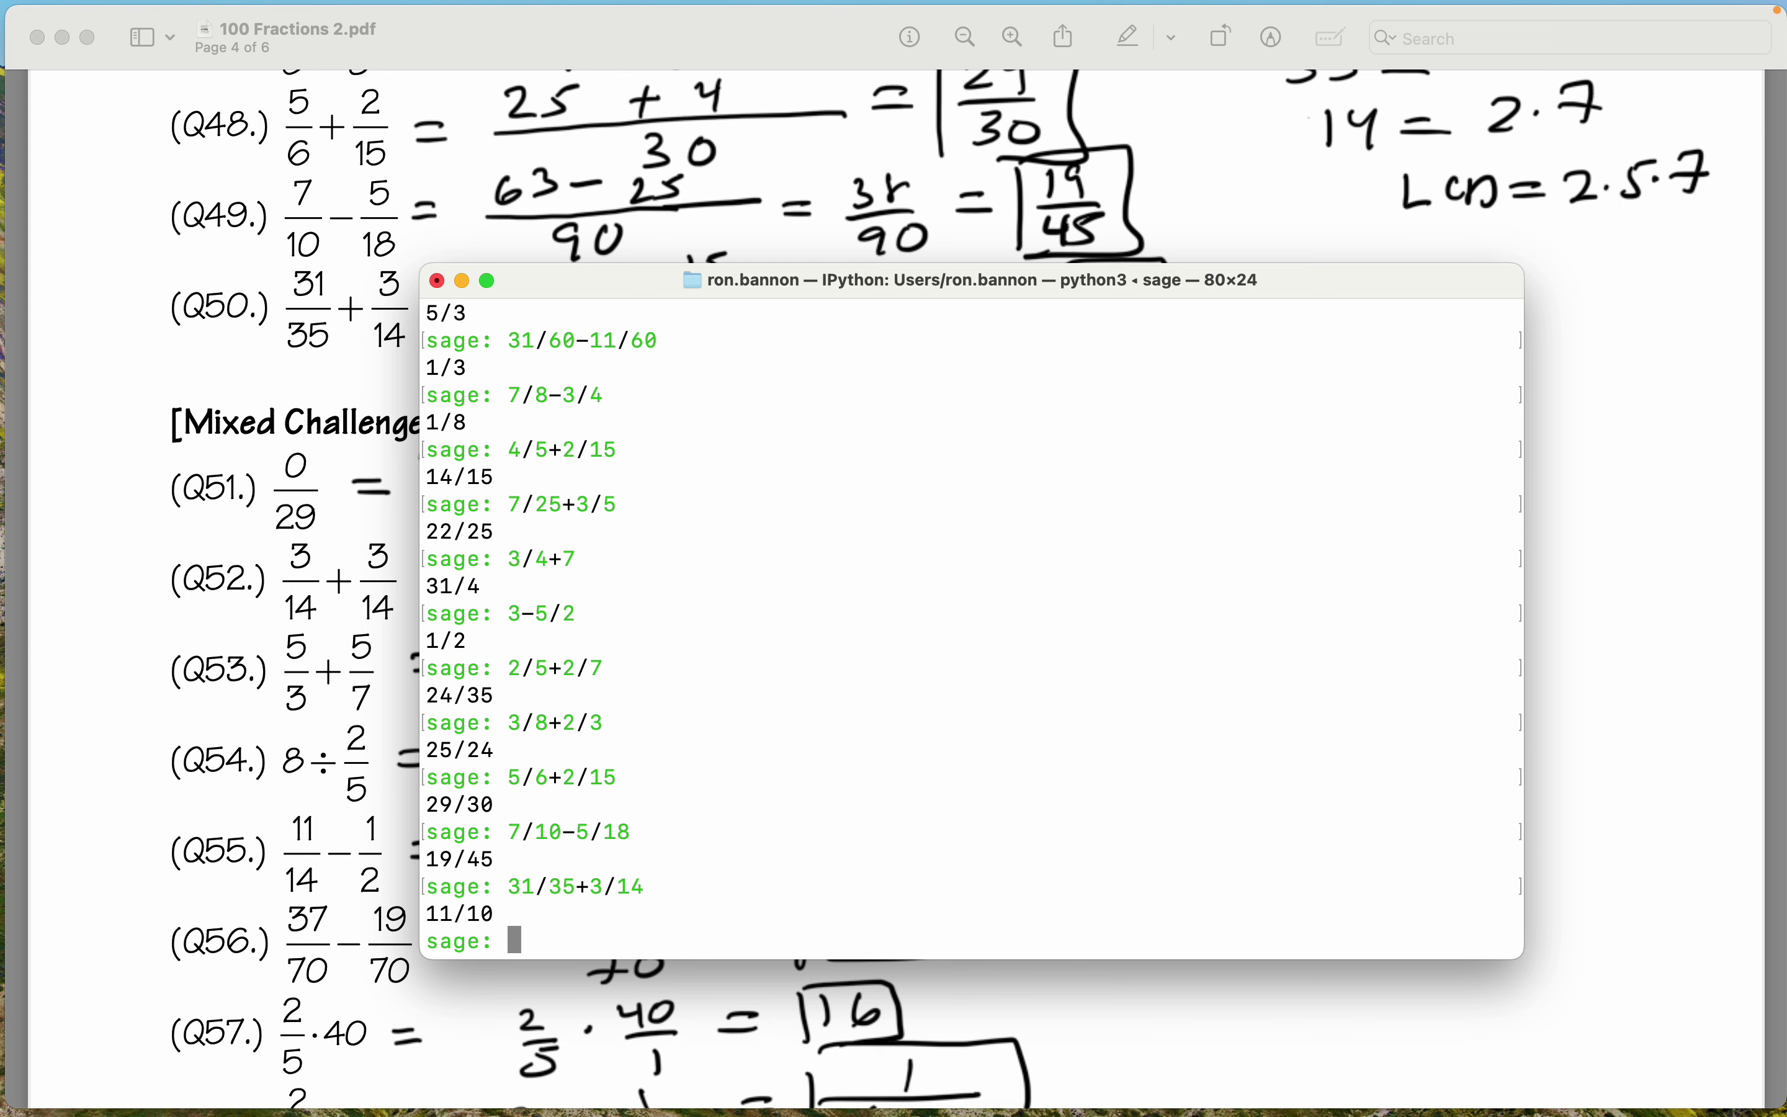
scroll(288, 591, "down", 3)
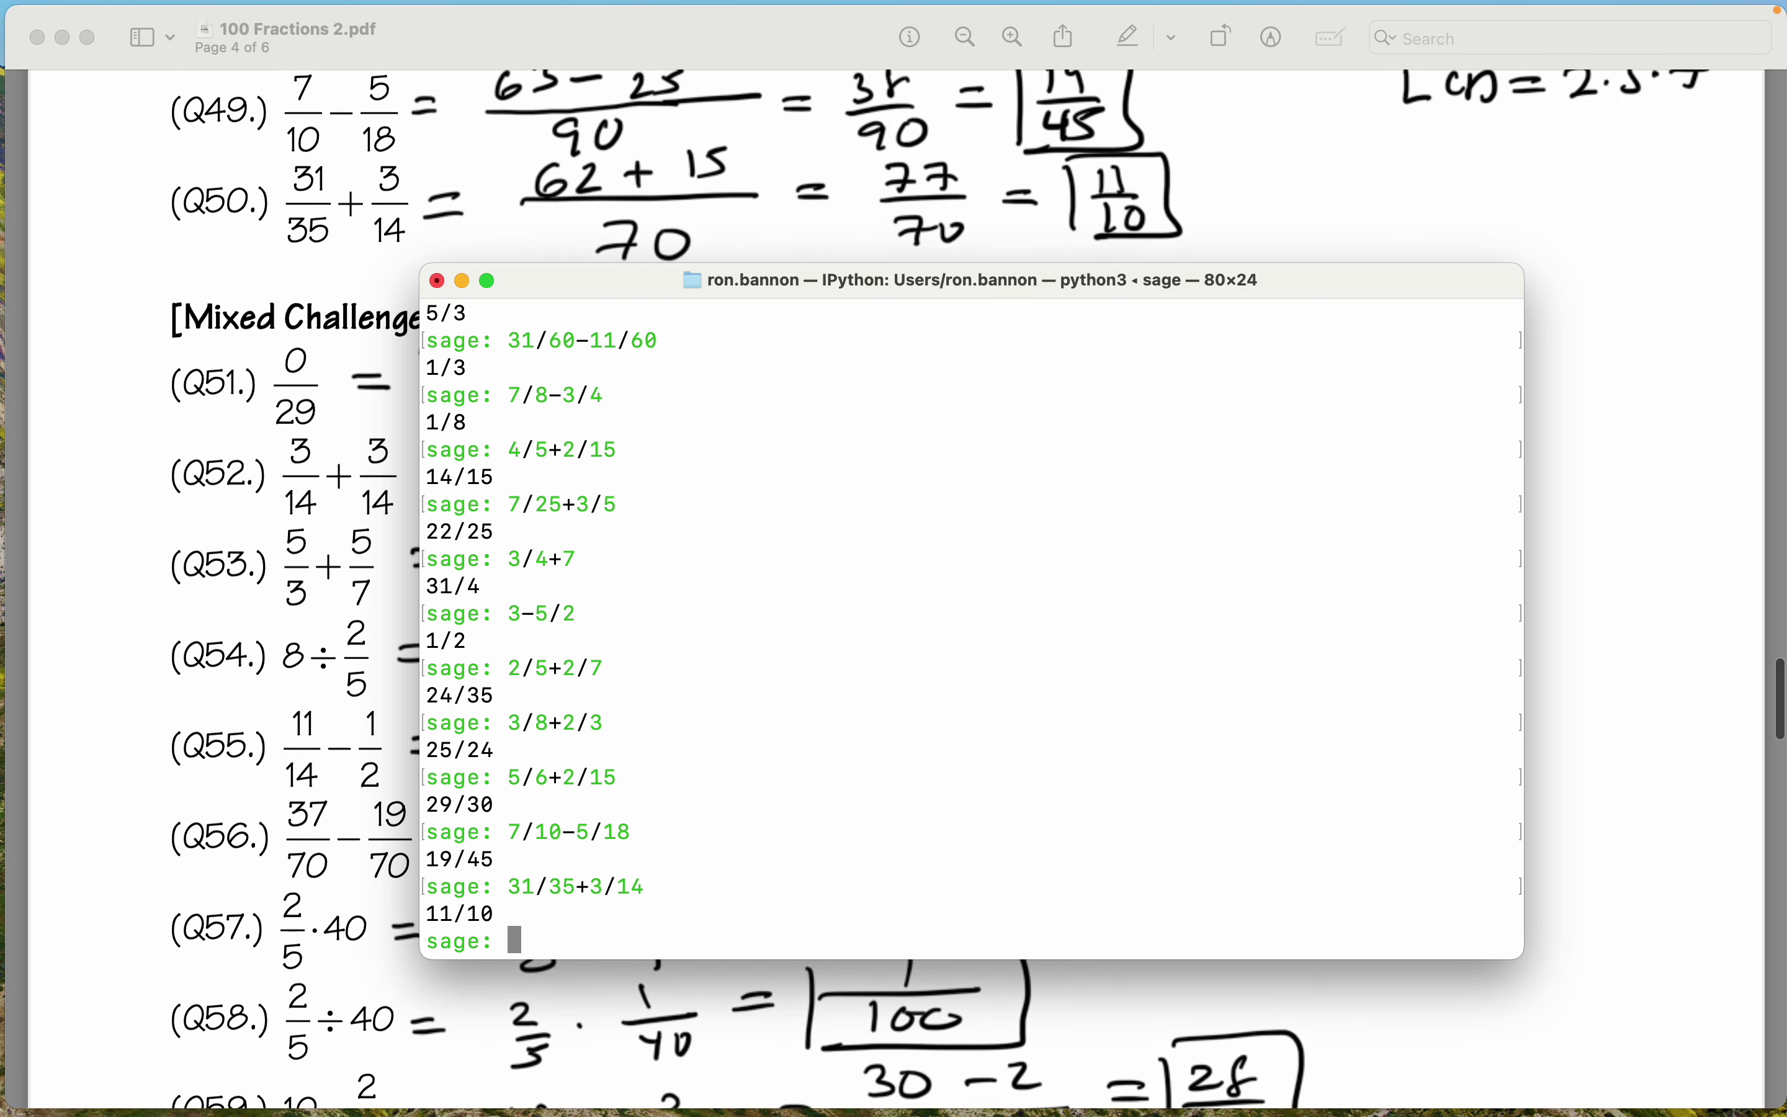
scroll(288, 591, "down", 2)
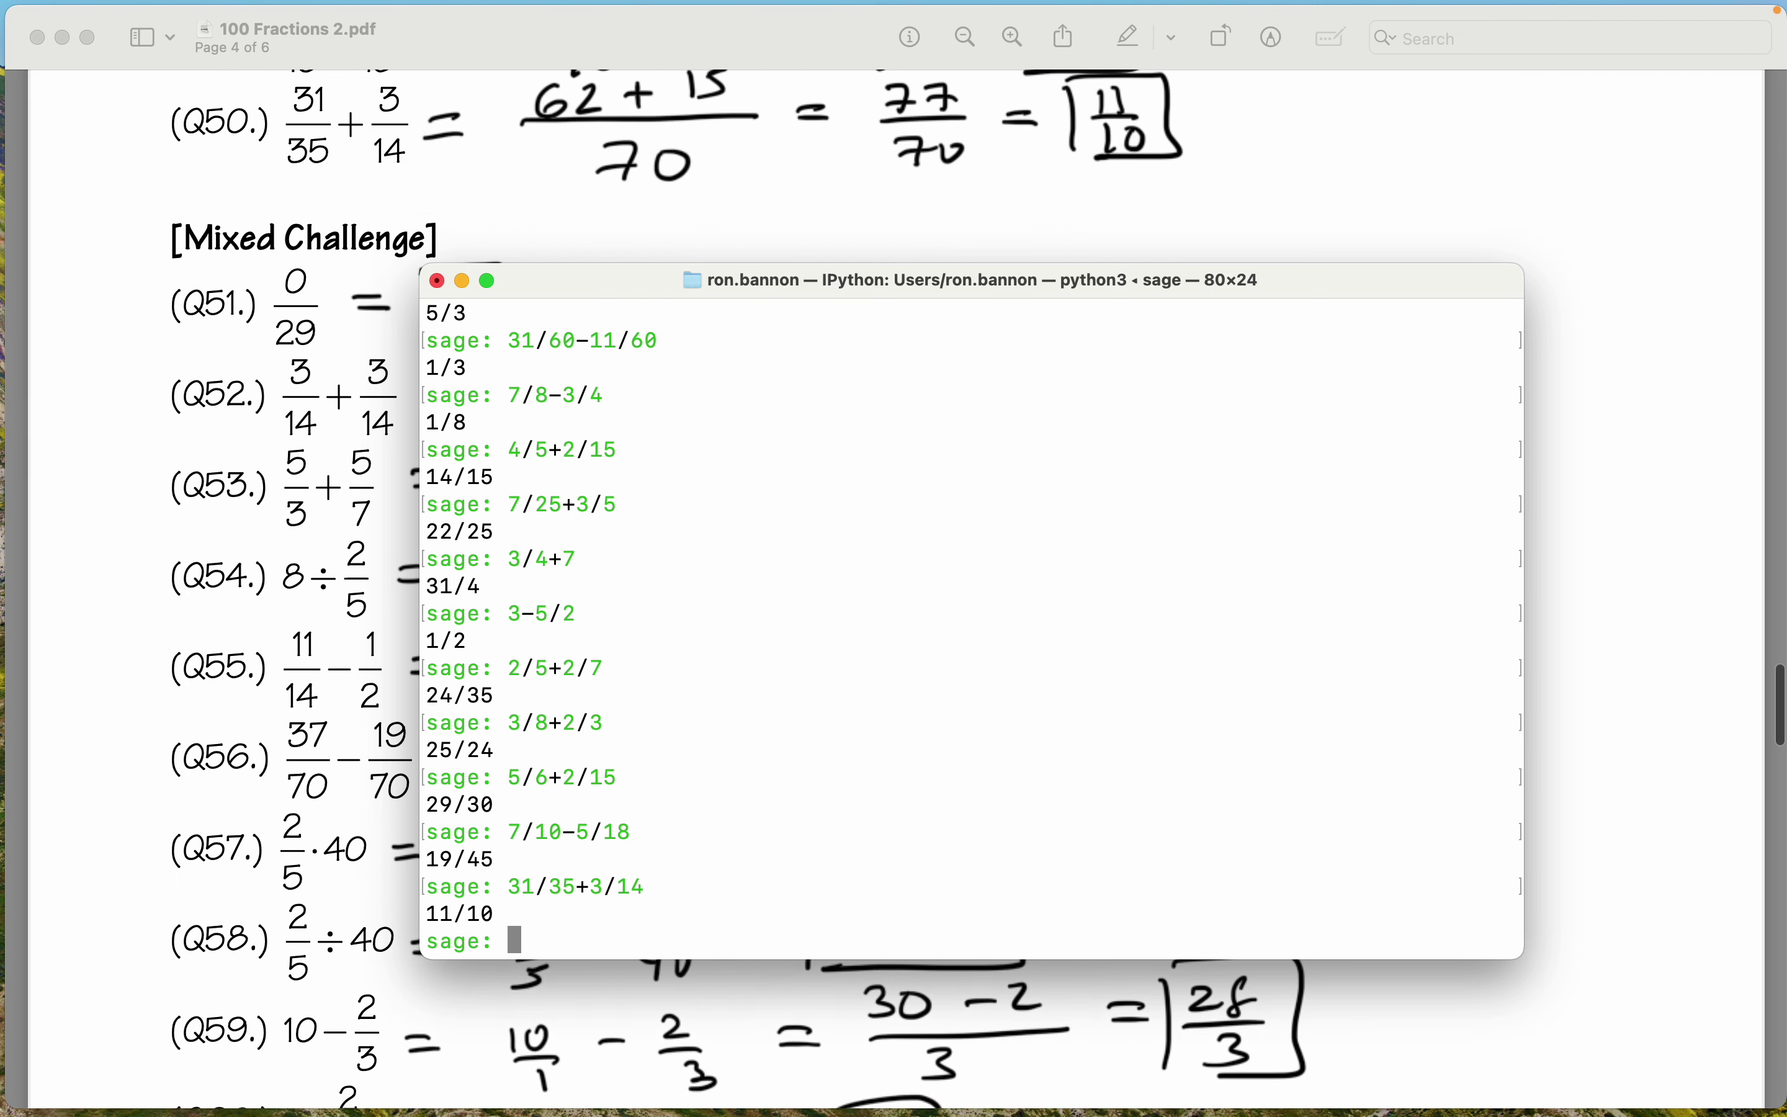
Check Q51 and Q52: 0/29 gives 0 and 3/14+3/14 gives 3/7.
type("0/")
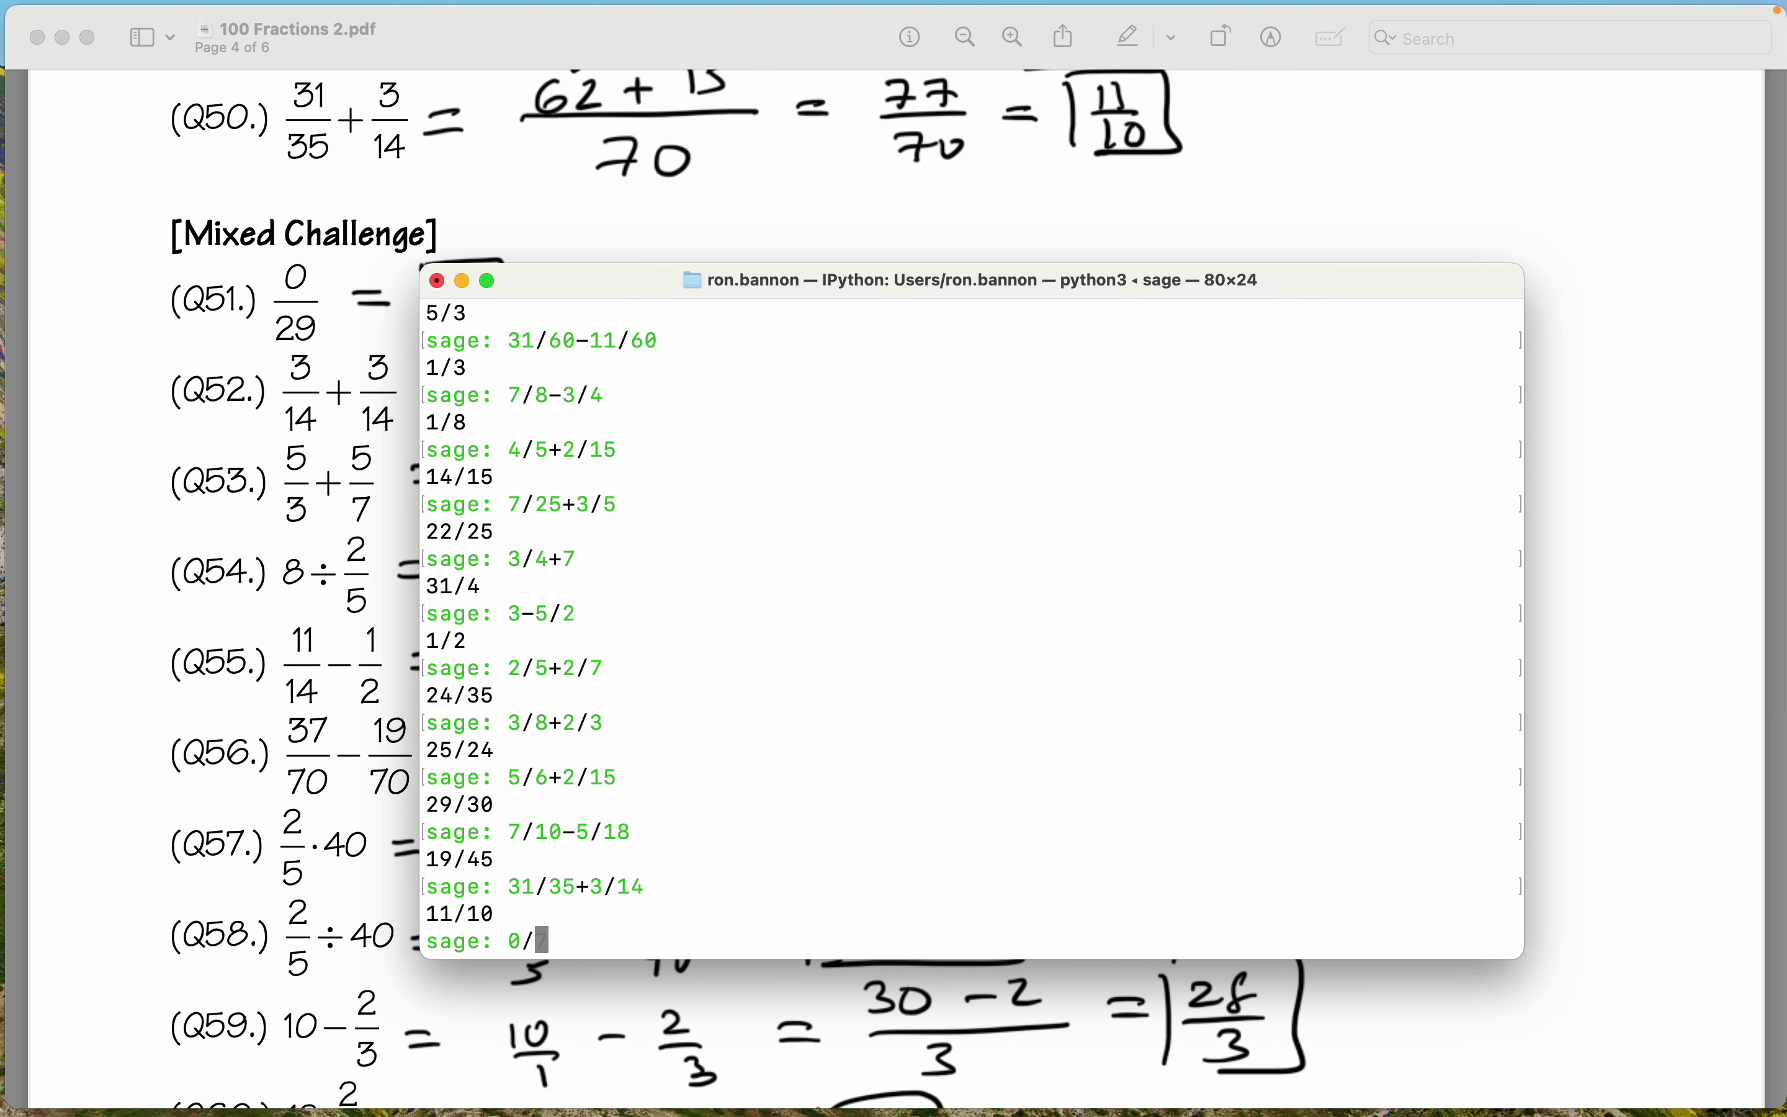
type("29")
key("Return")
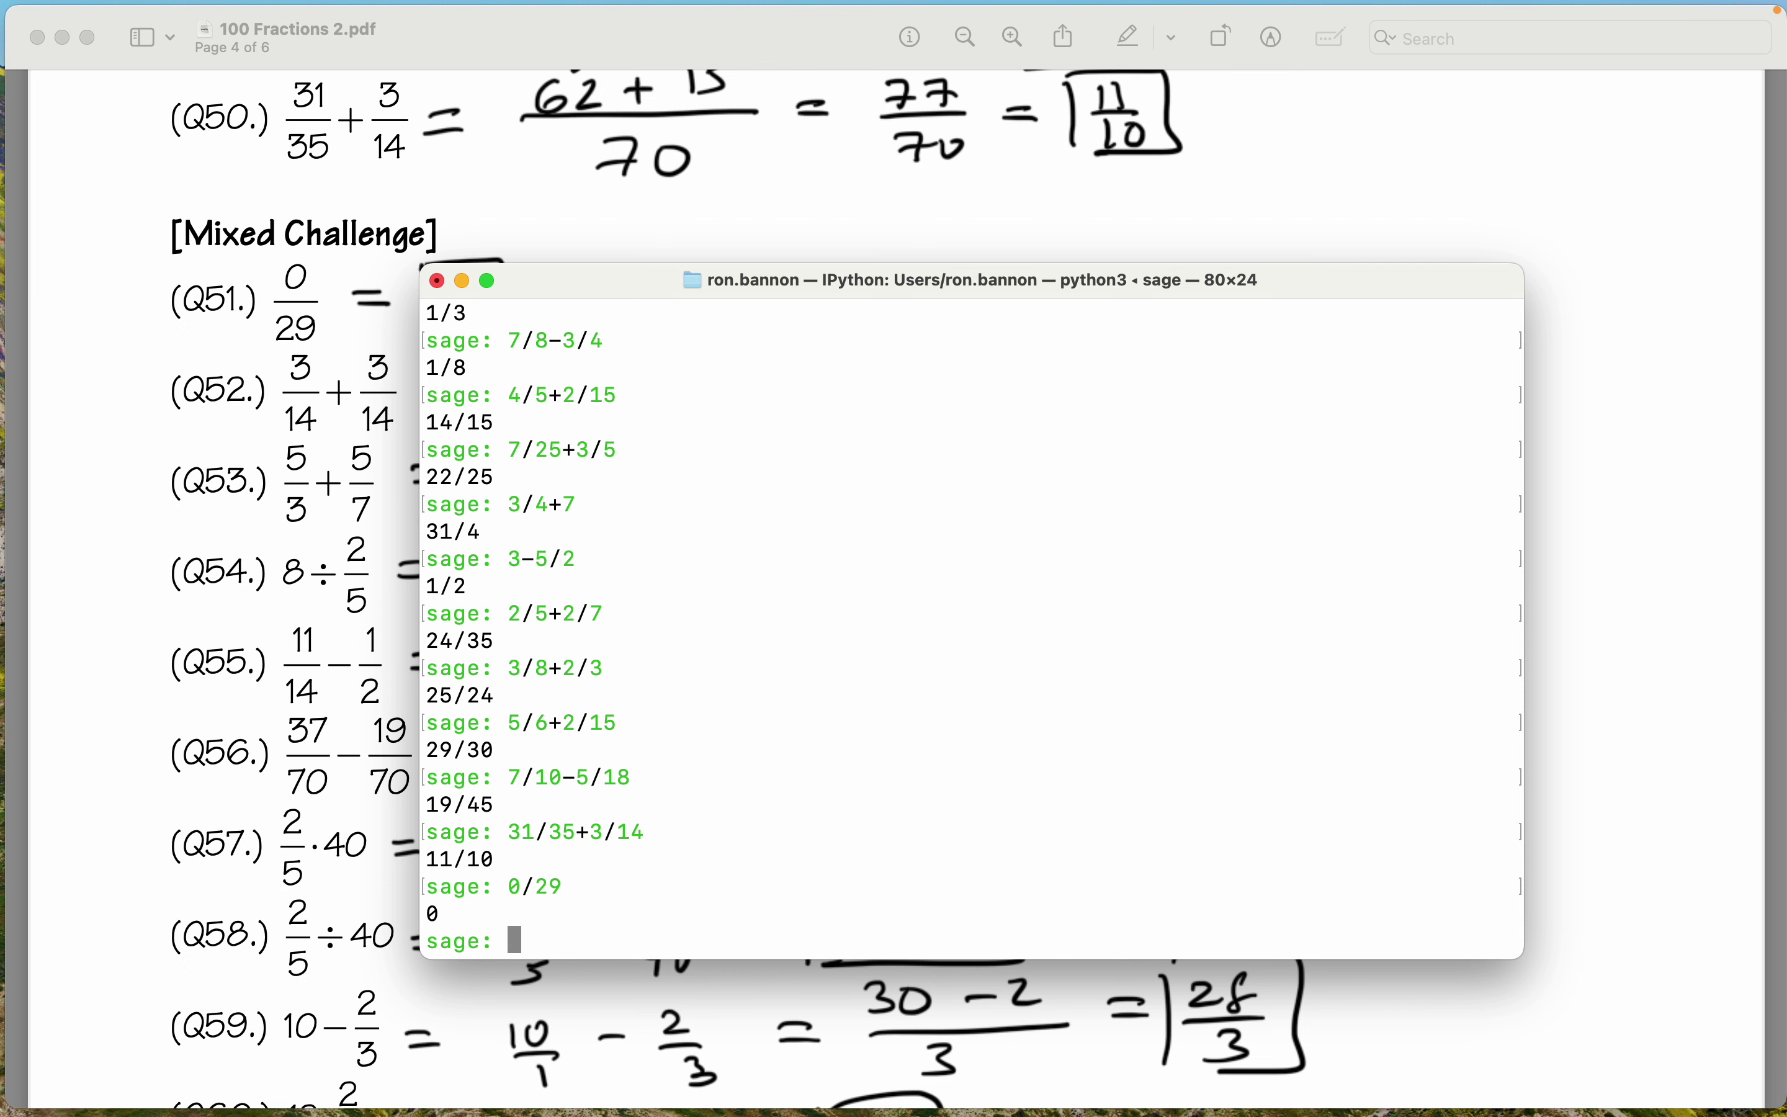
scroll(240, 286, "down", 2)
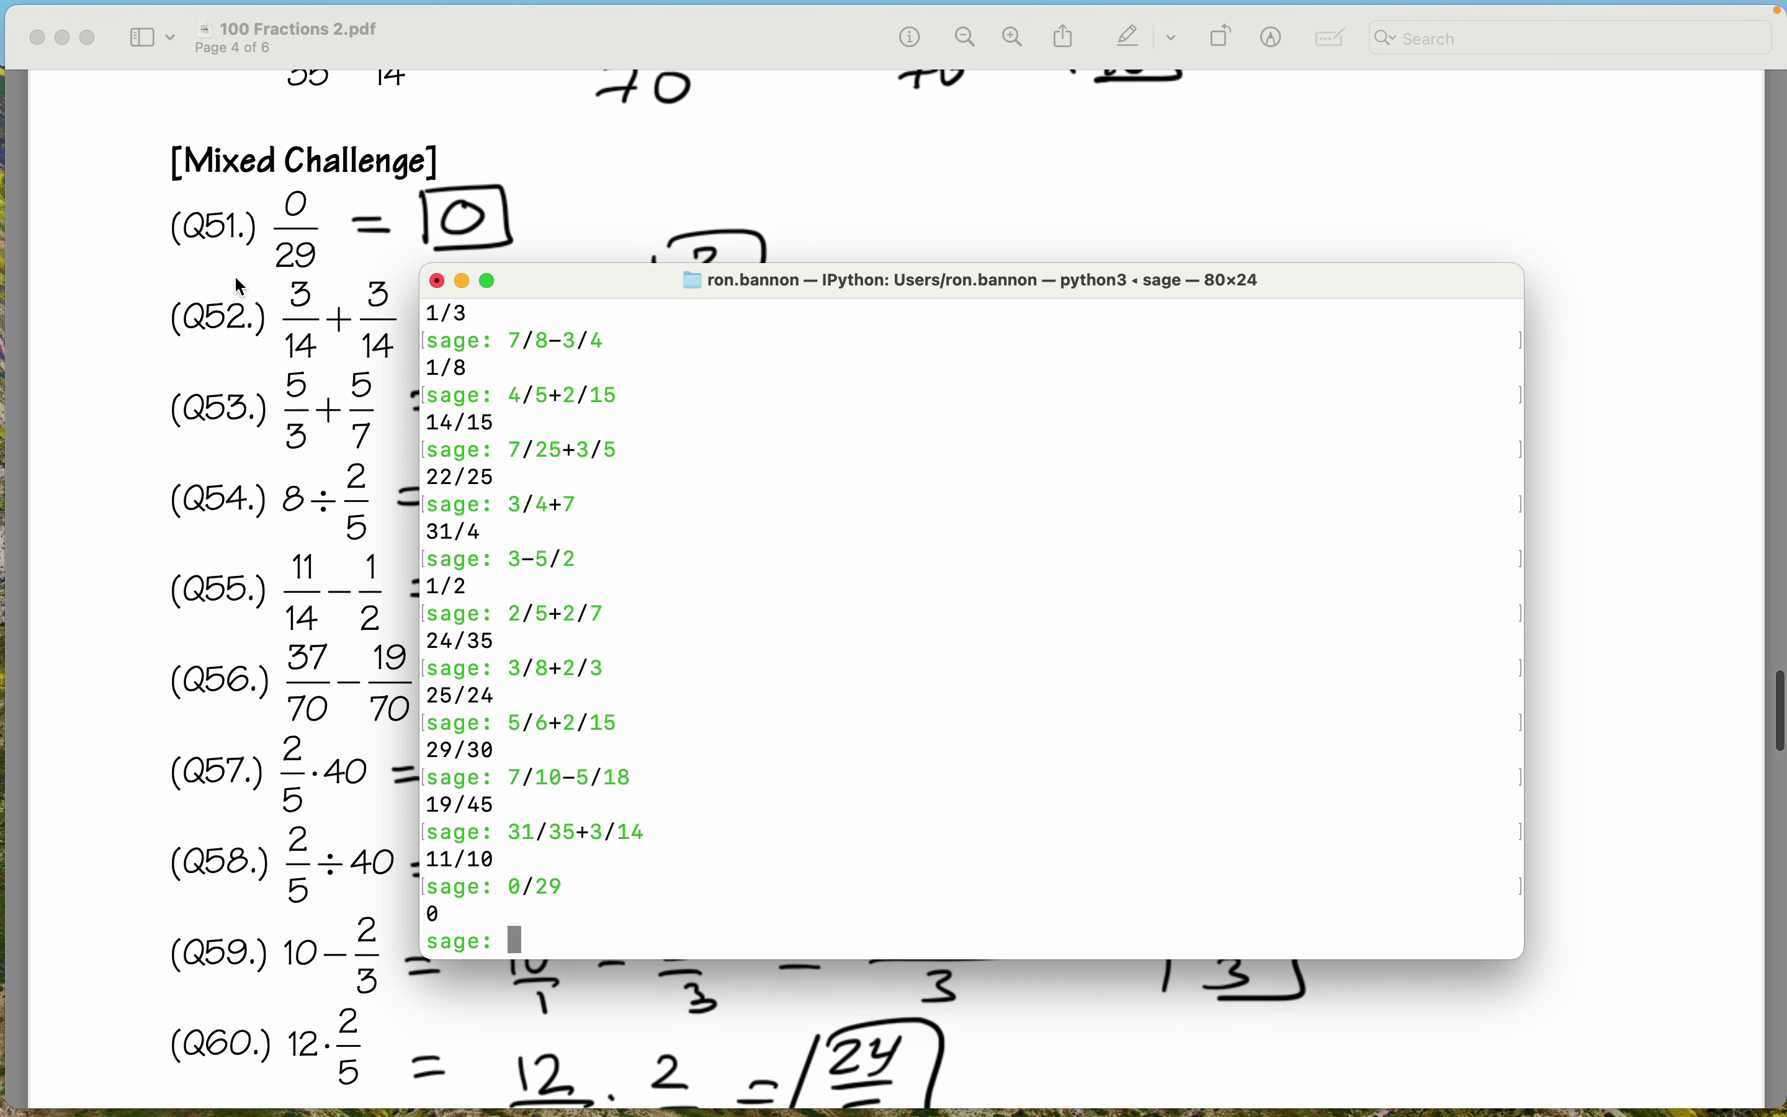
type("3/14")
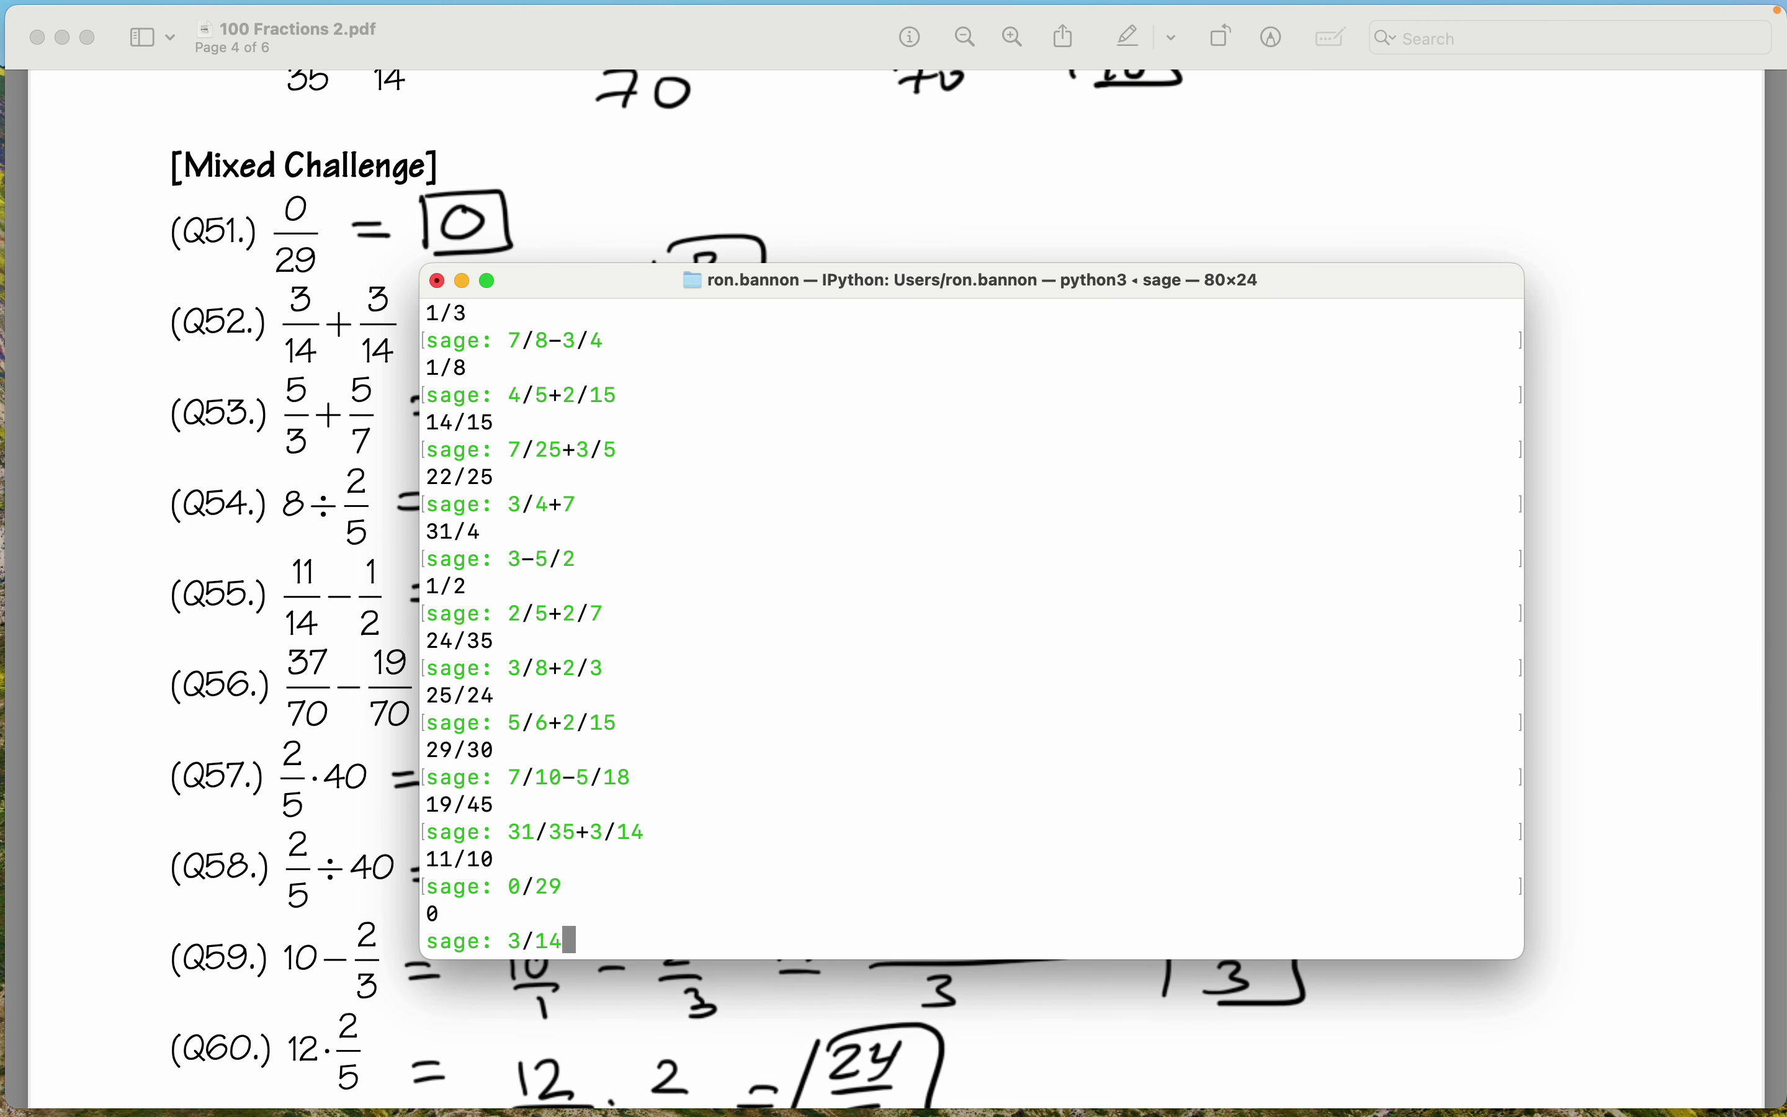
type("+3/14")
key("Return")
scroll(280, 591, "down", 3)
scroll(281, 590, "down", 1)
Check Q53 and Q54: 5/3+5/7 gives 50/21 and 8/(2/5) gives 20.
type("5/3+5/7")
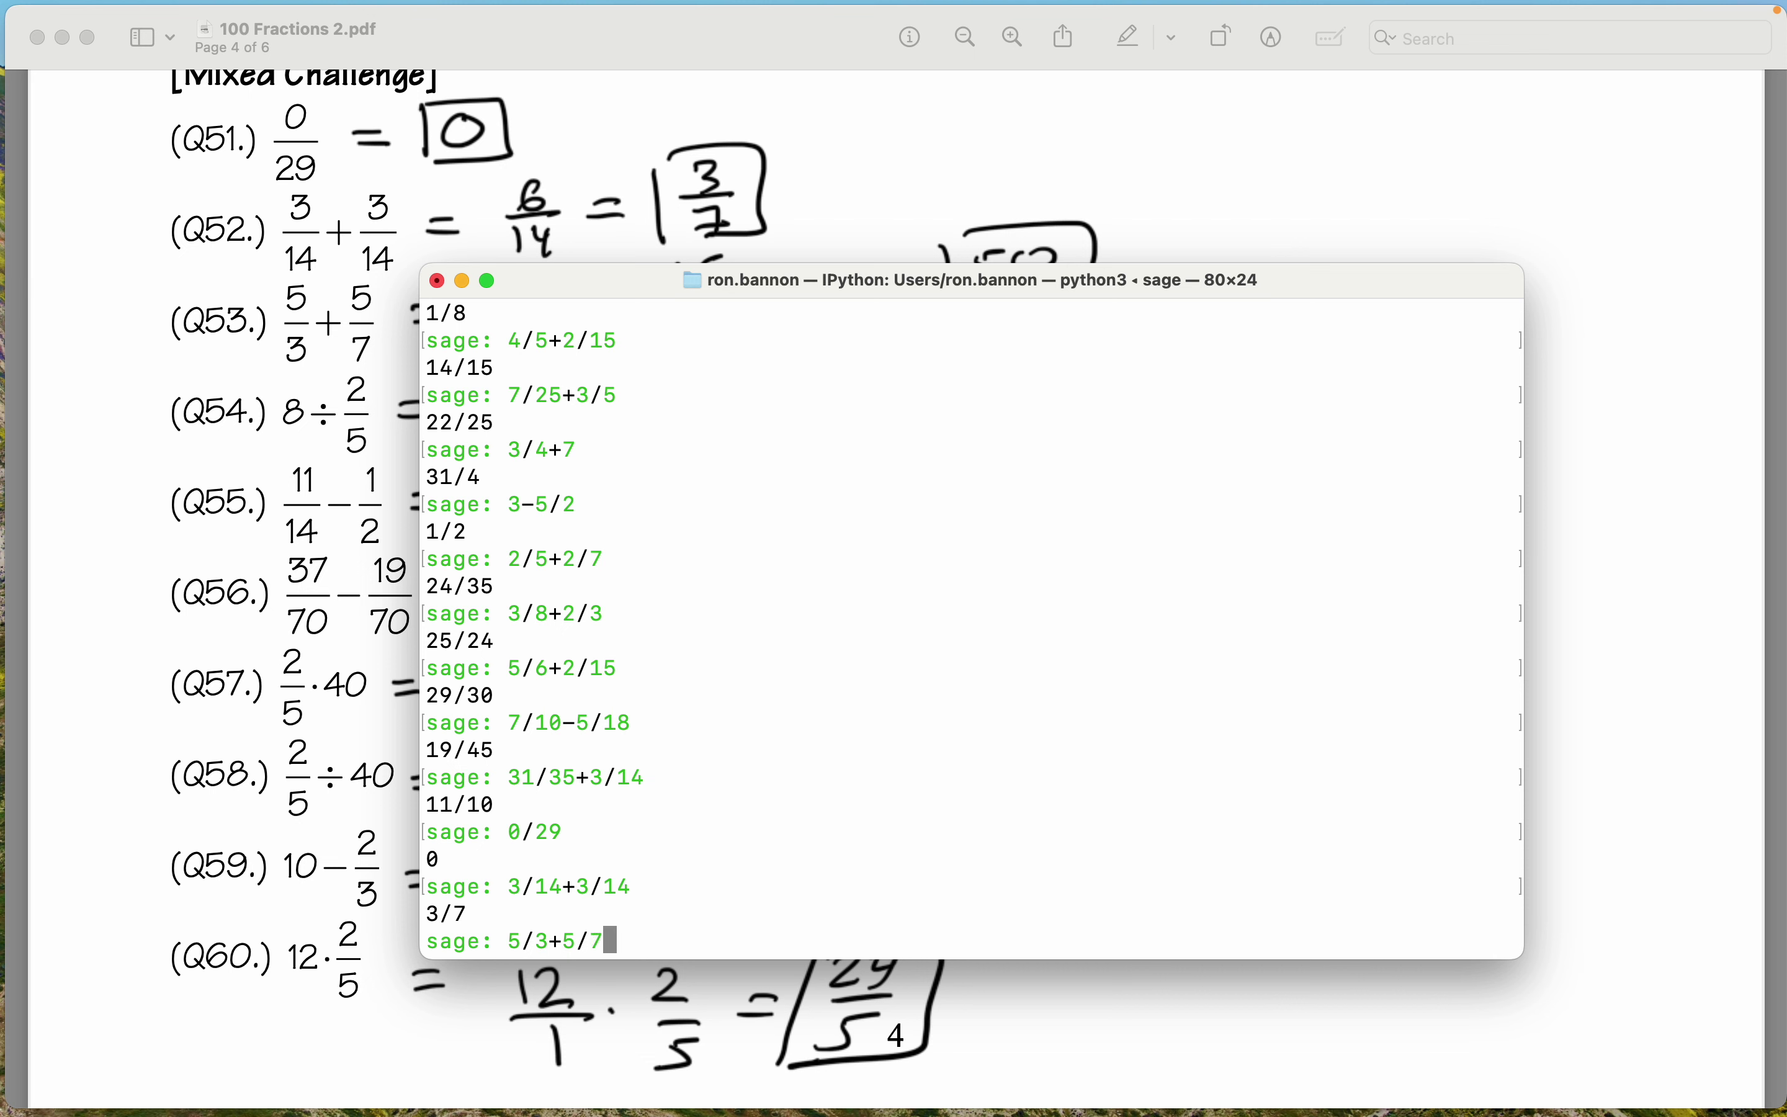
key("Return")
scroll(222, 590, "down", 3)
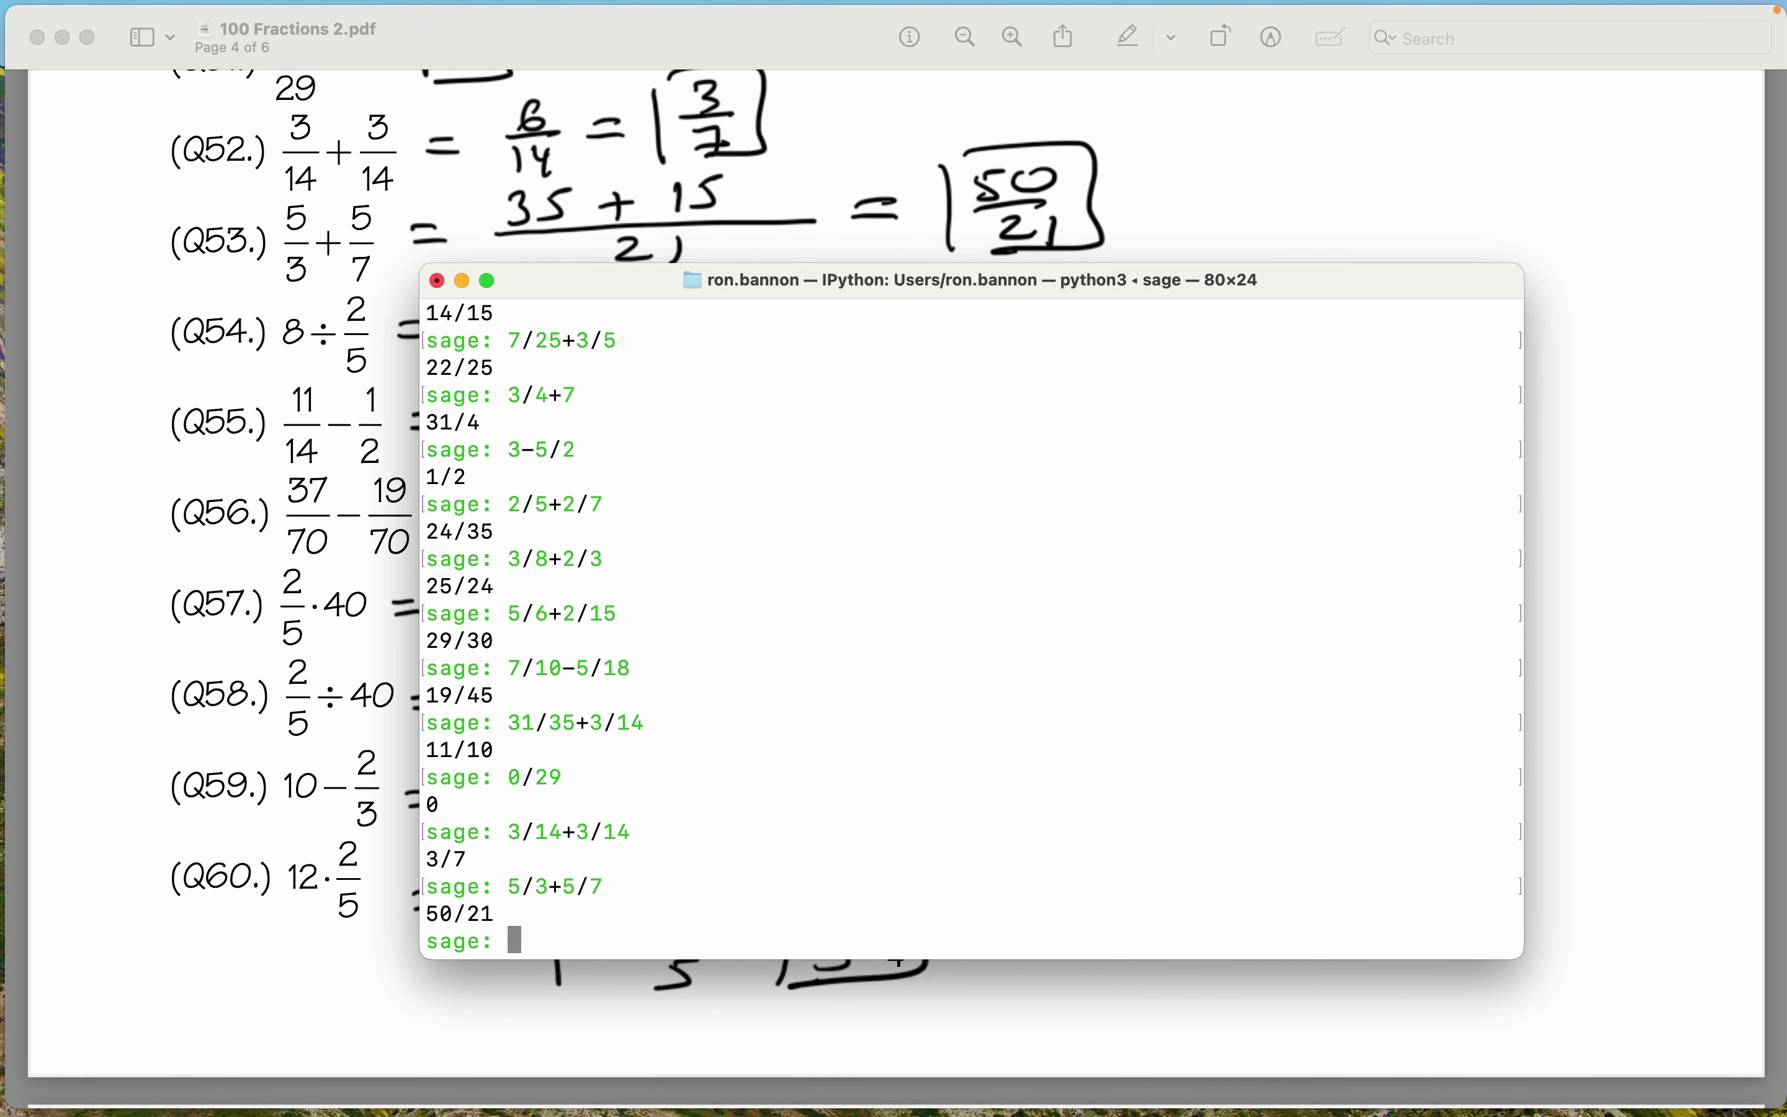
type("8/(2/5)")
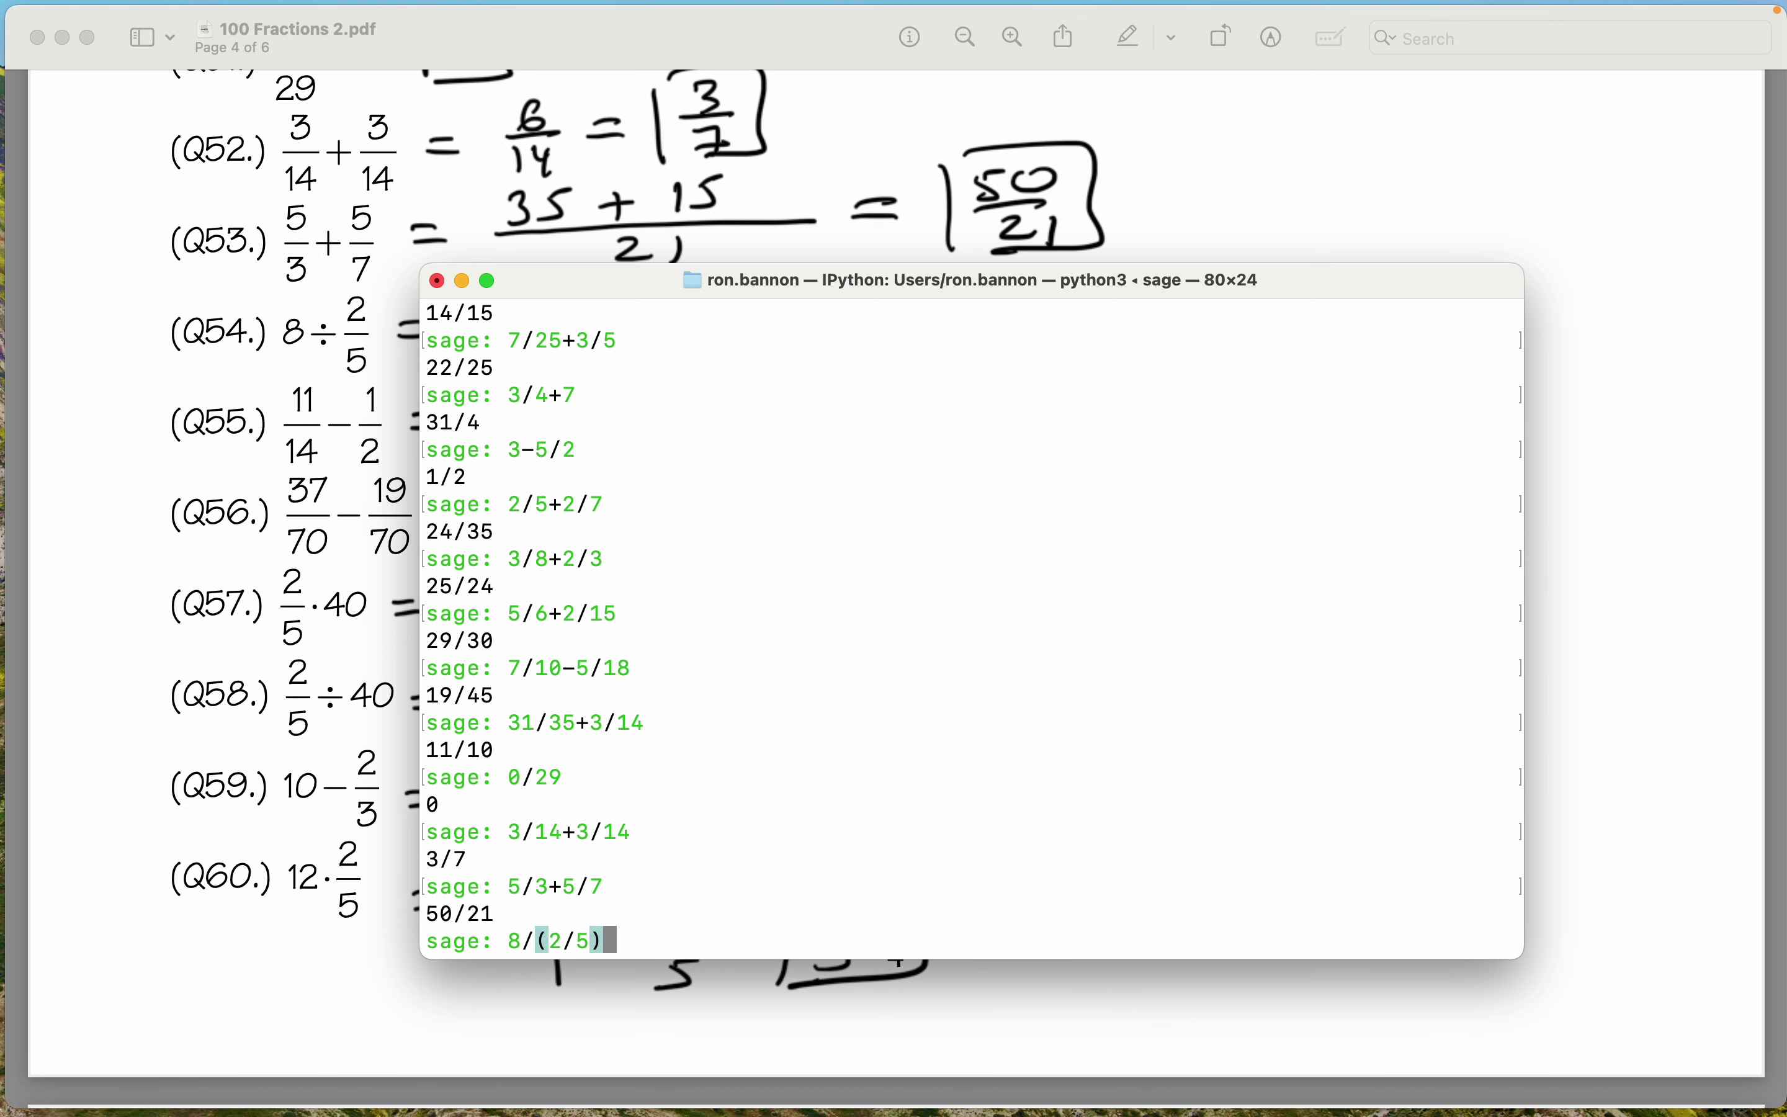
key("Return")
scroll(221, 591, "down", 3)
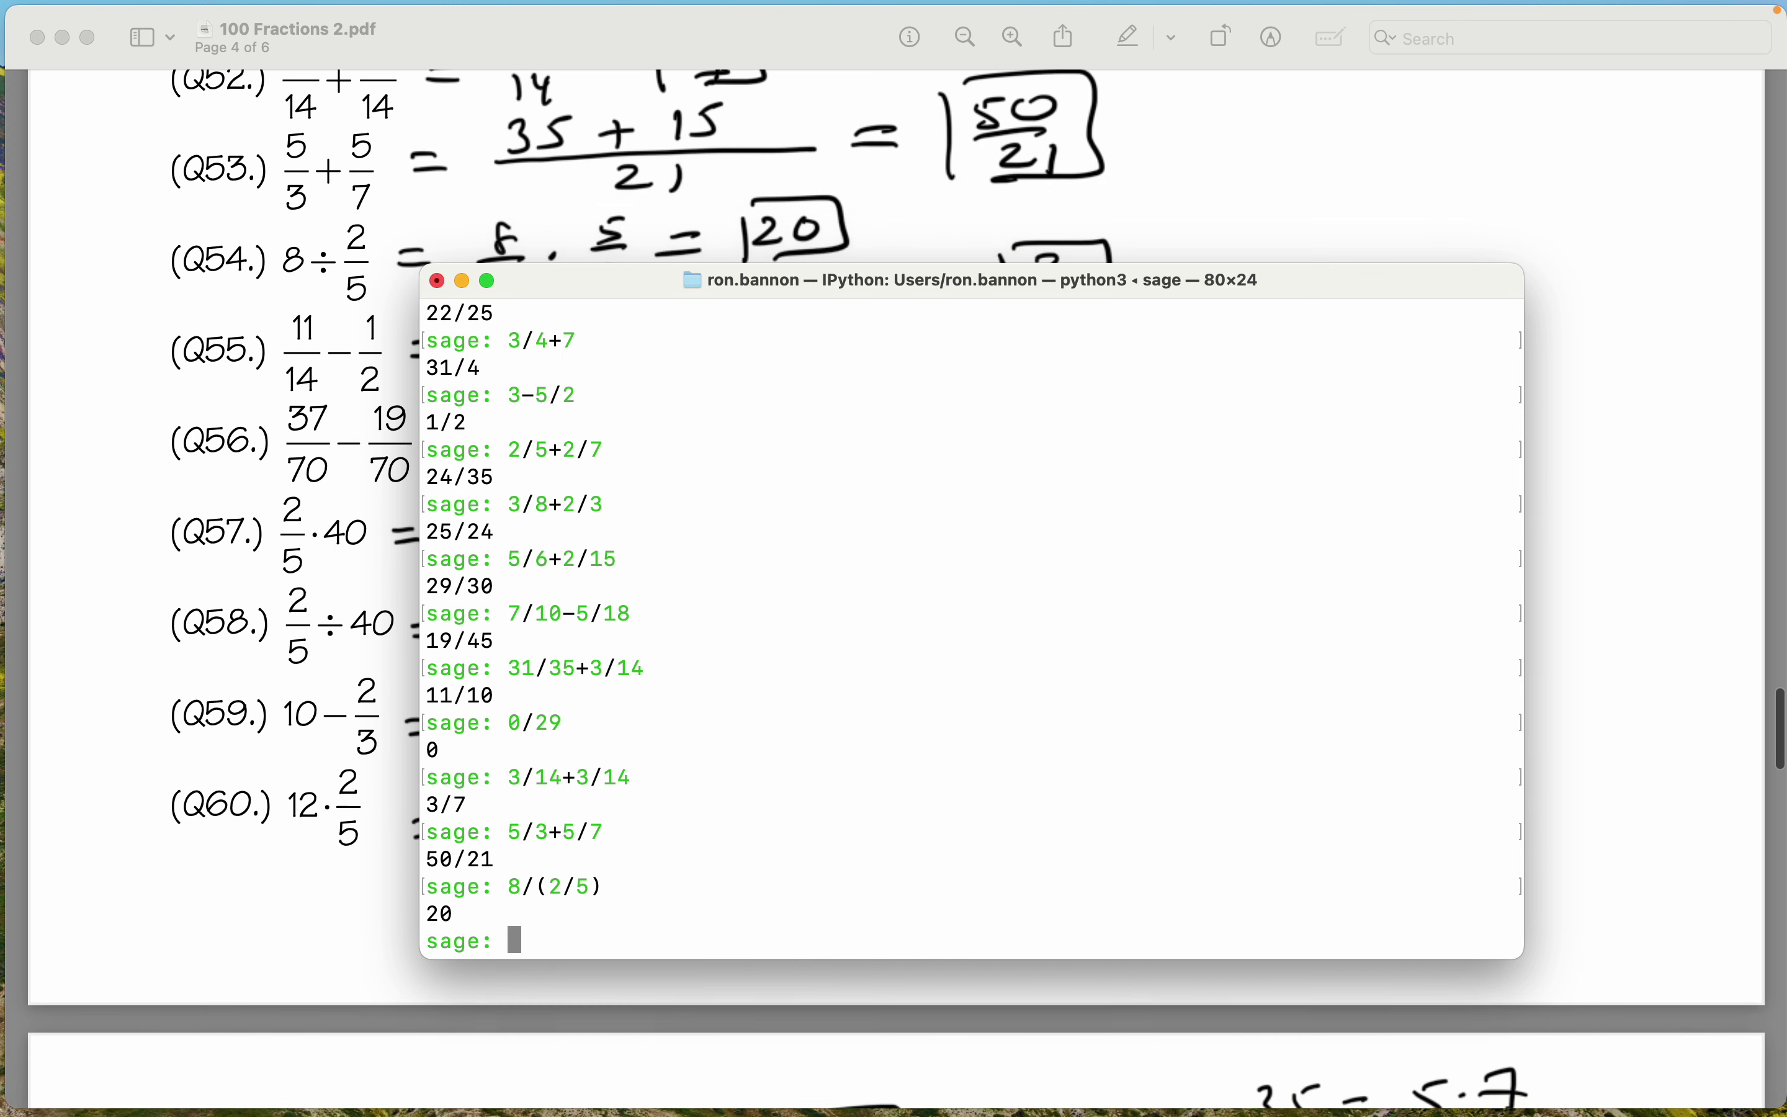
Evaluate 11/14-1/2 for Q55, confirming 2/7.
type("11/14")
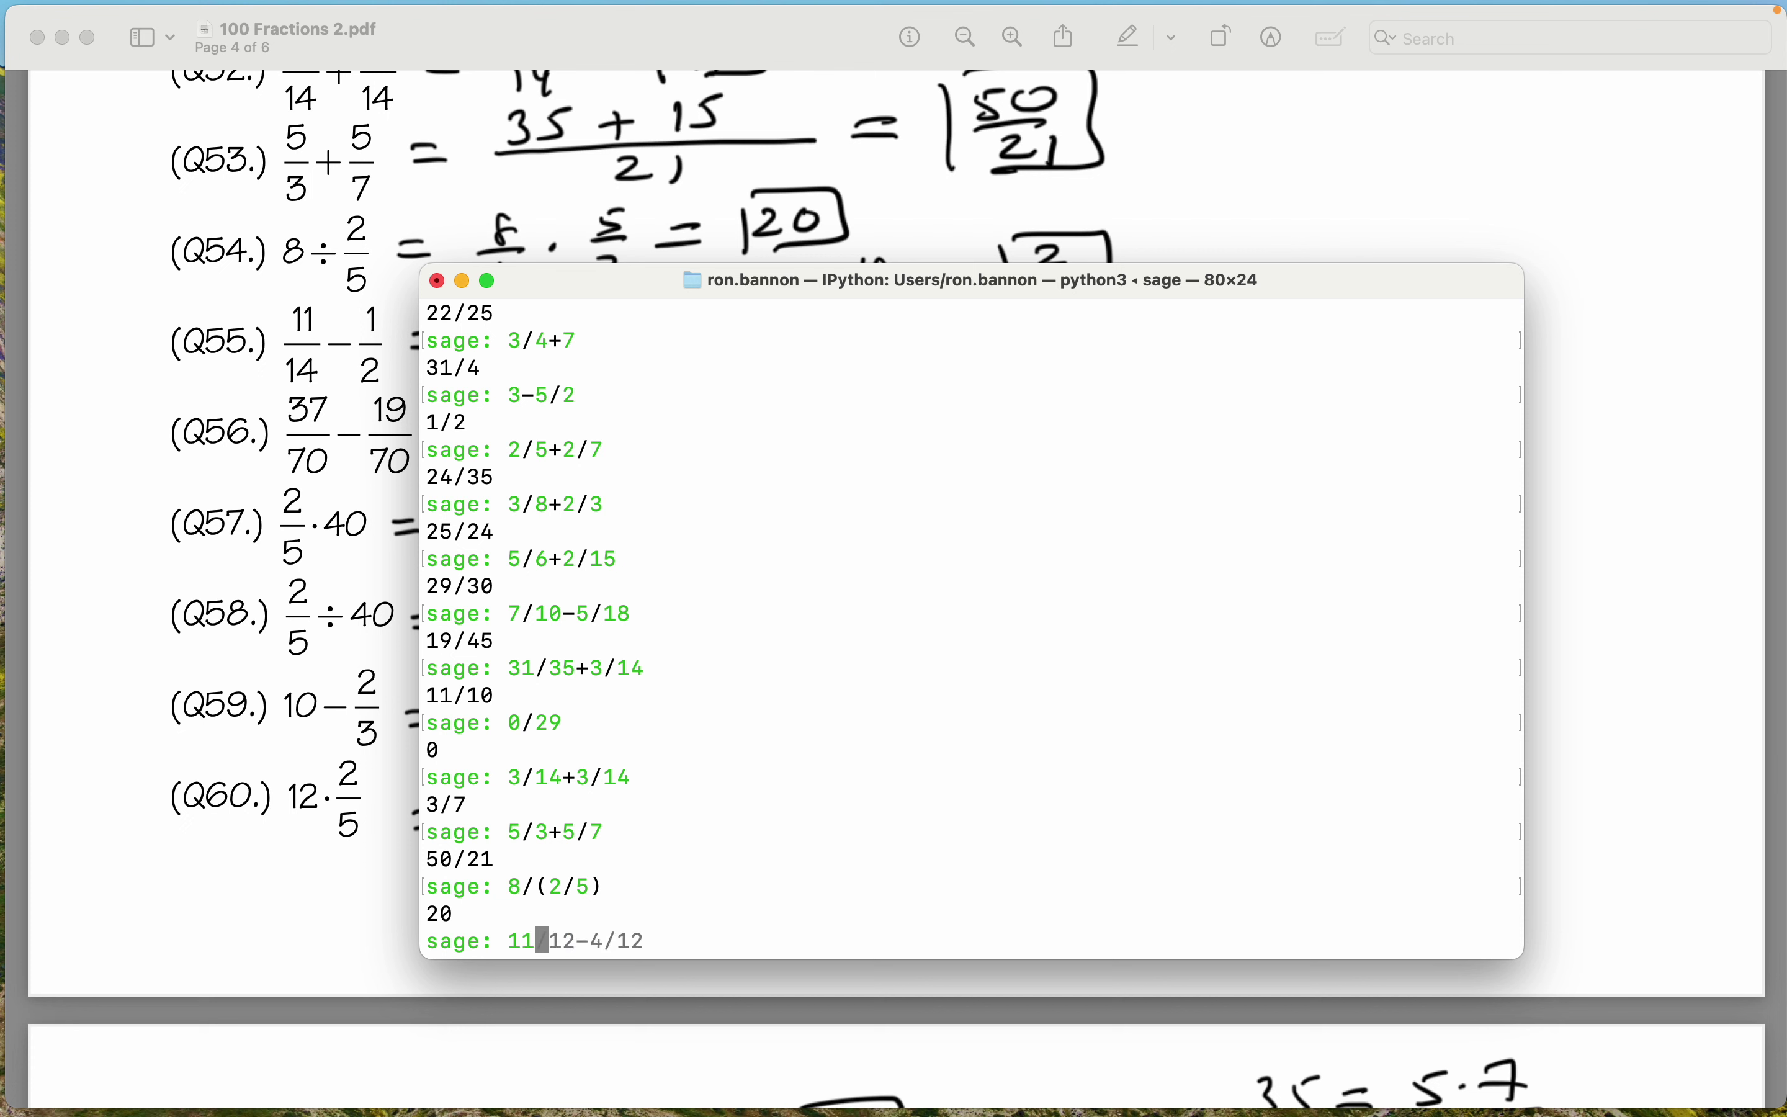
type("-1/2")
key("Return")
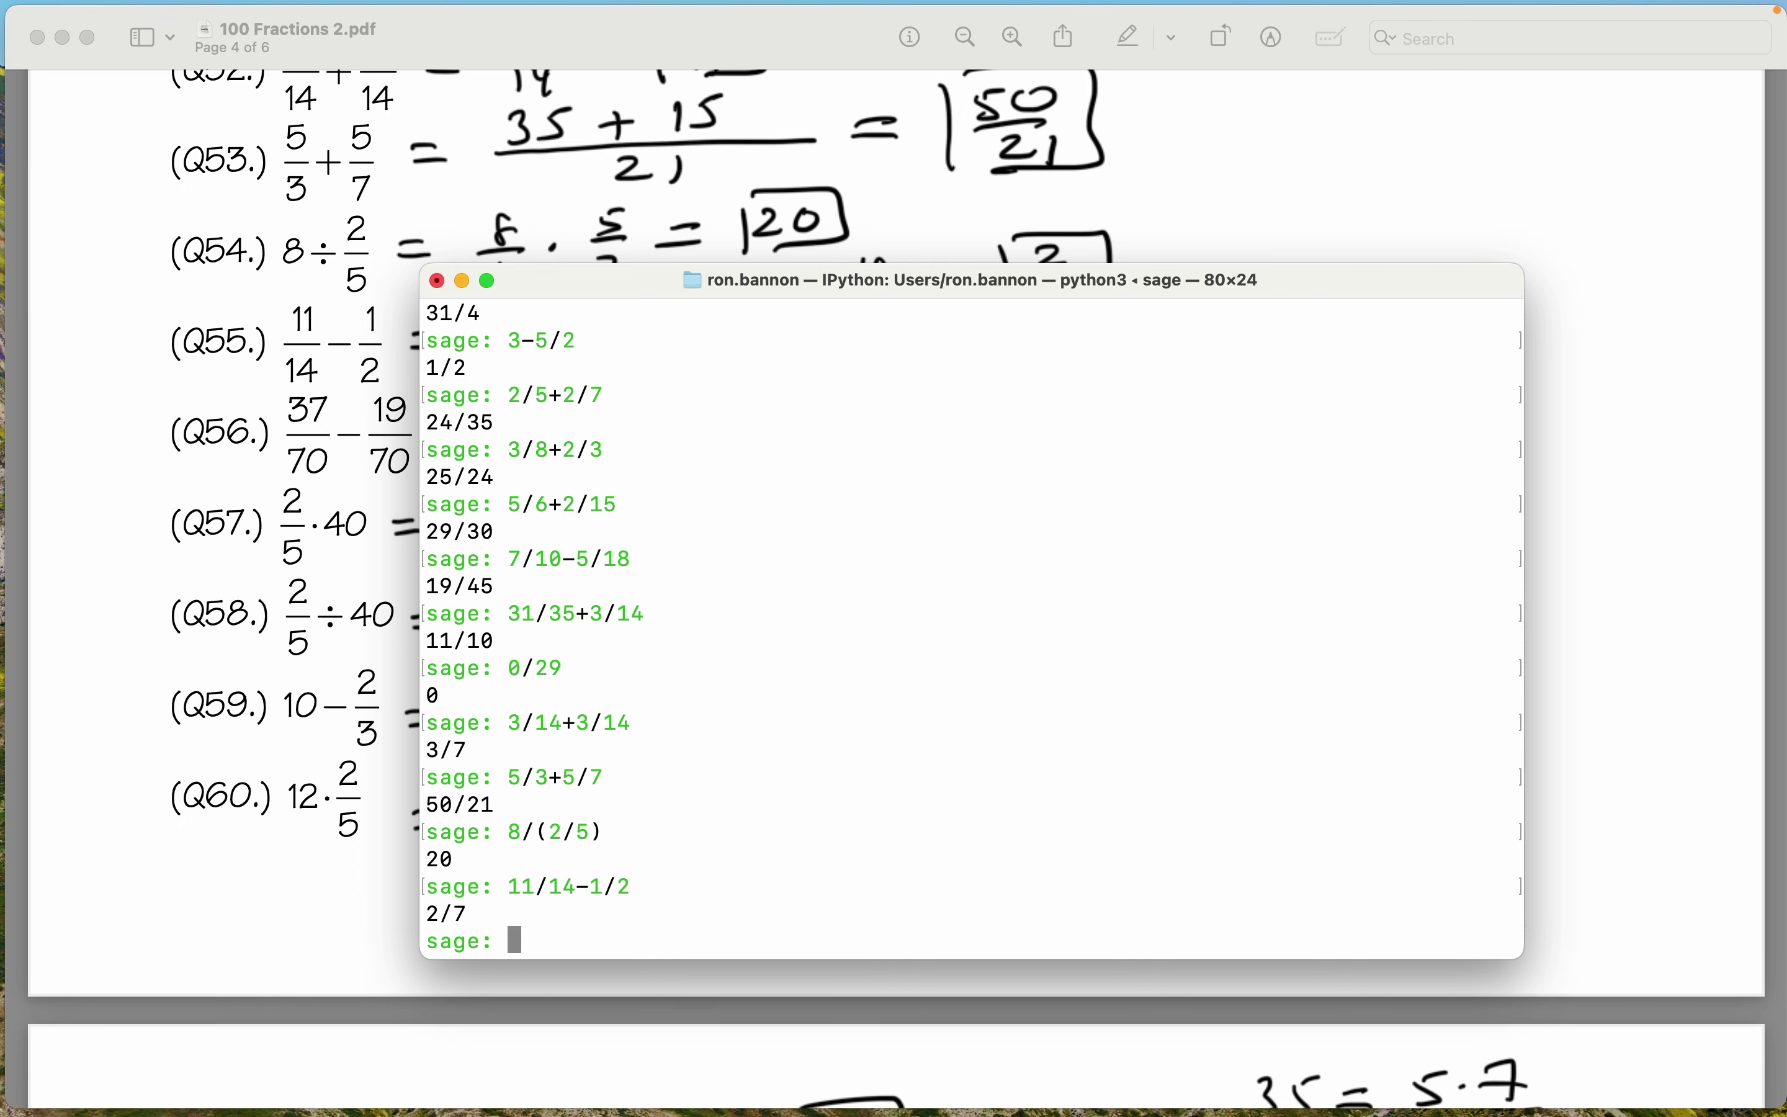
scroll(221, 591, "down", 3)
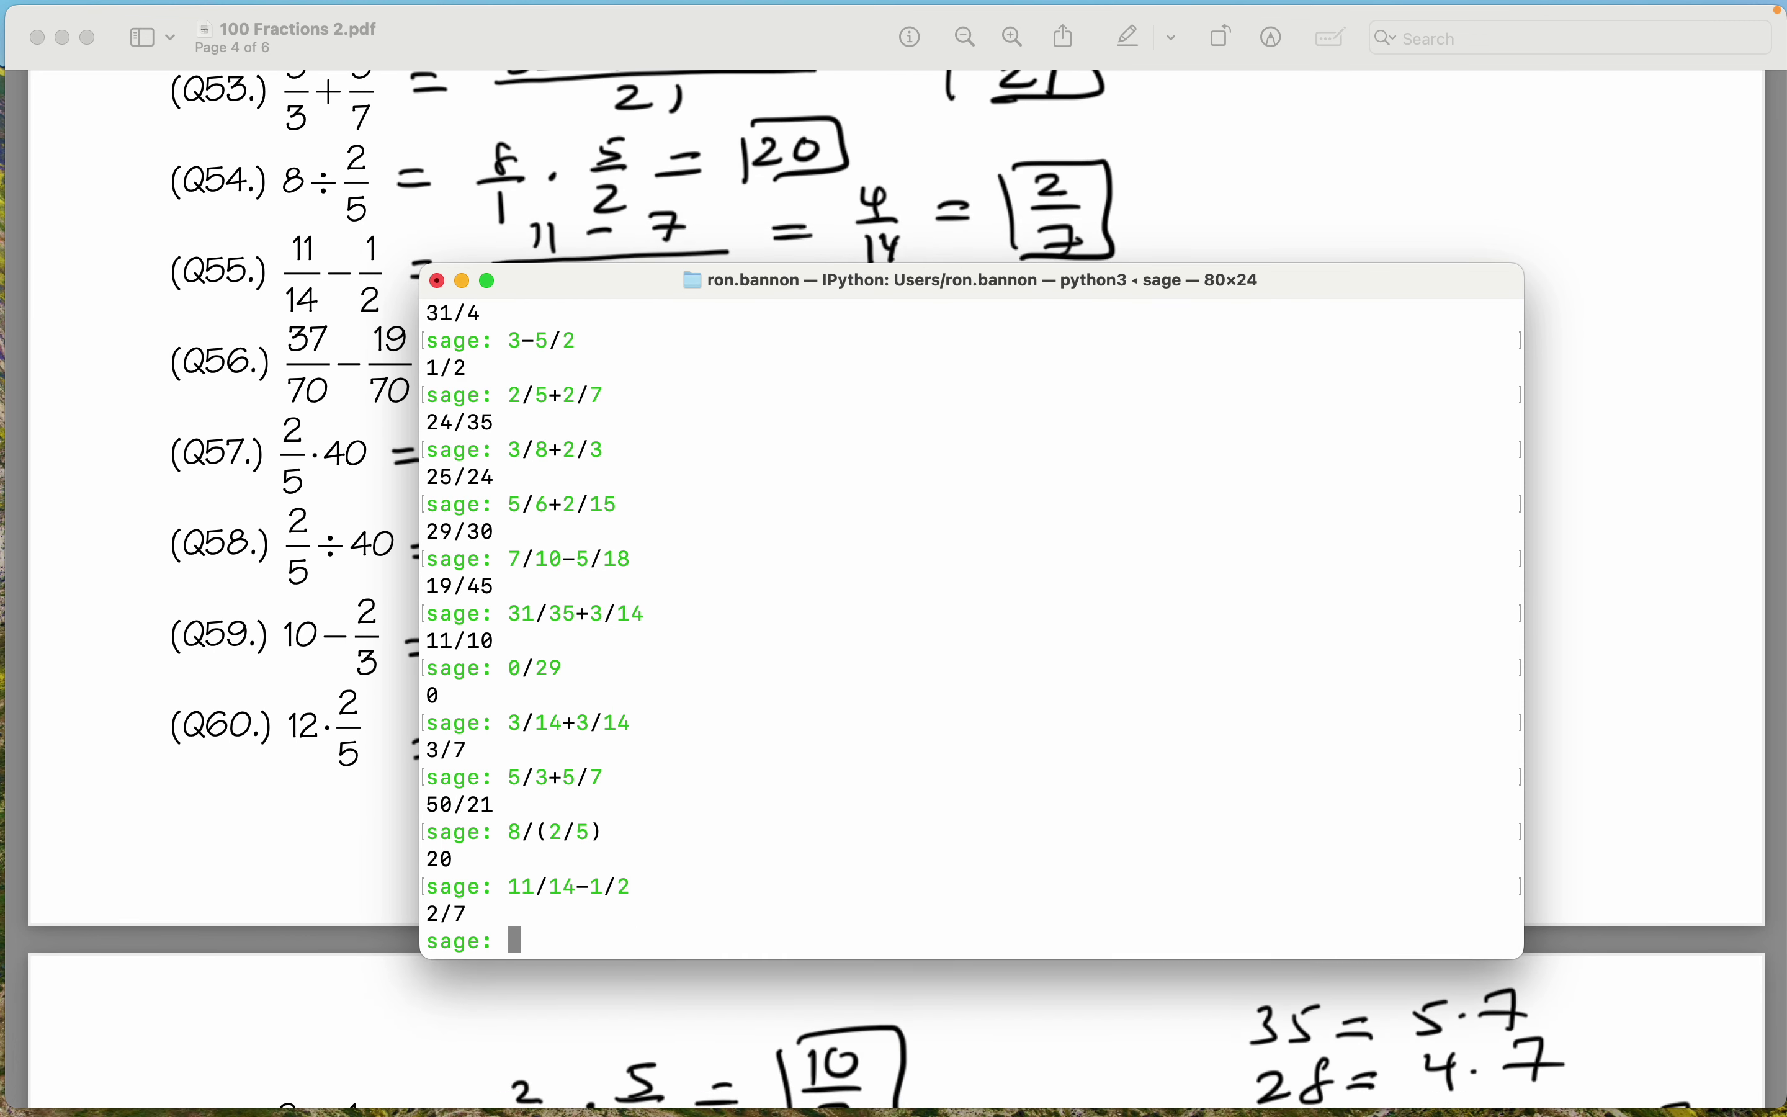
scroll(893, 591, "down", 2)
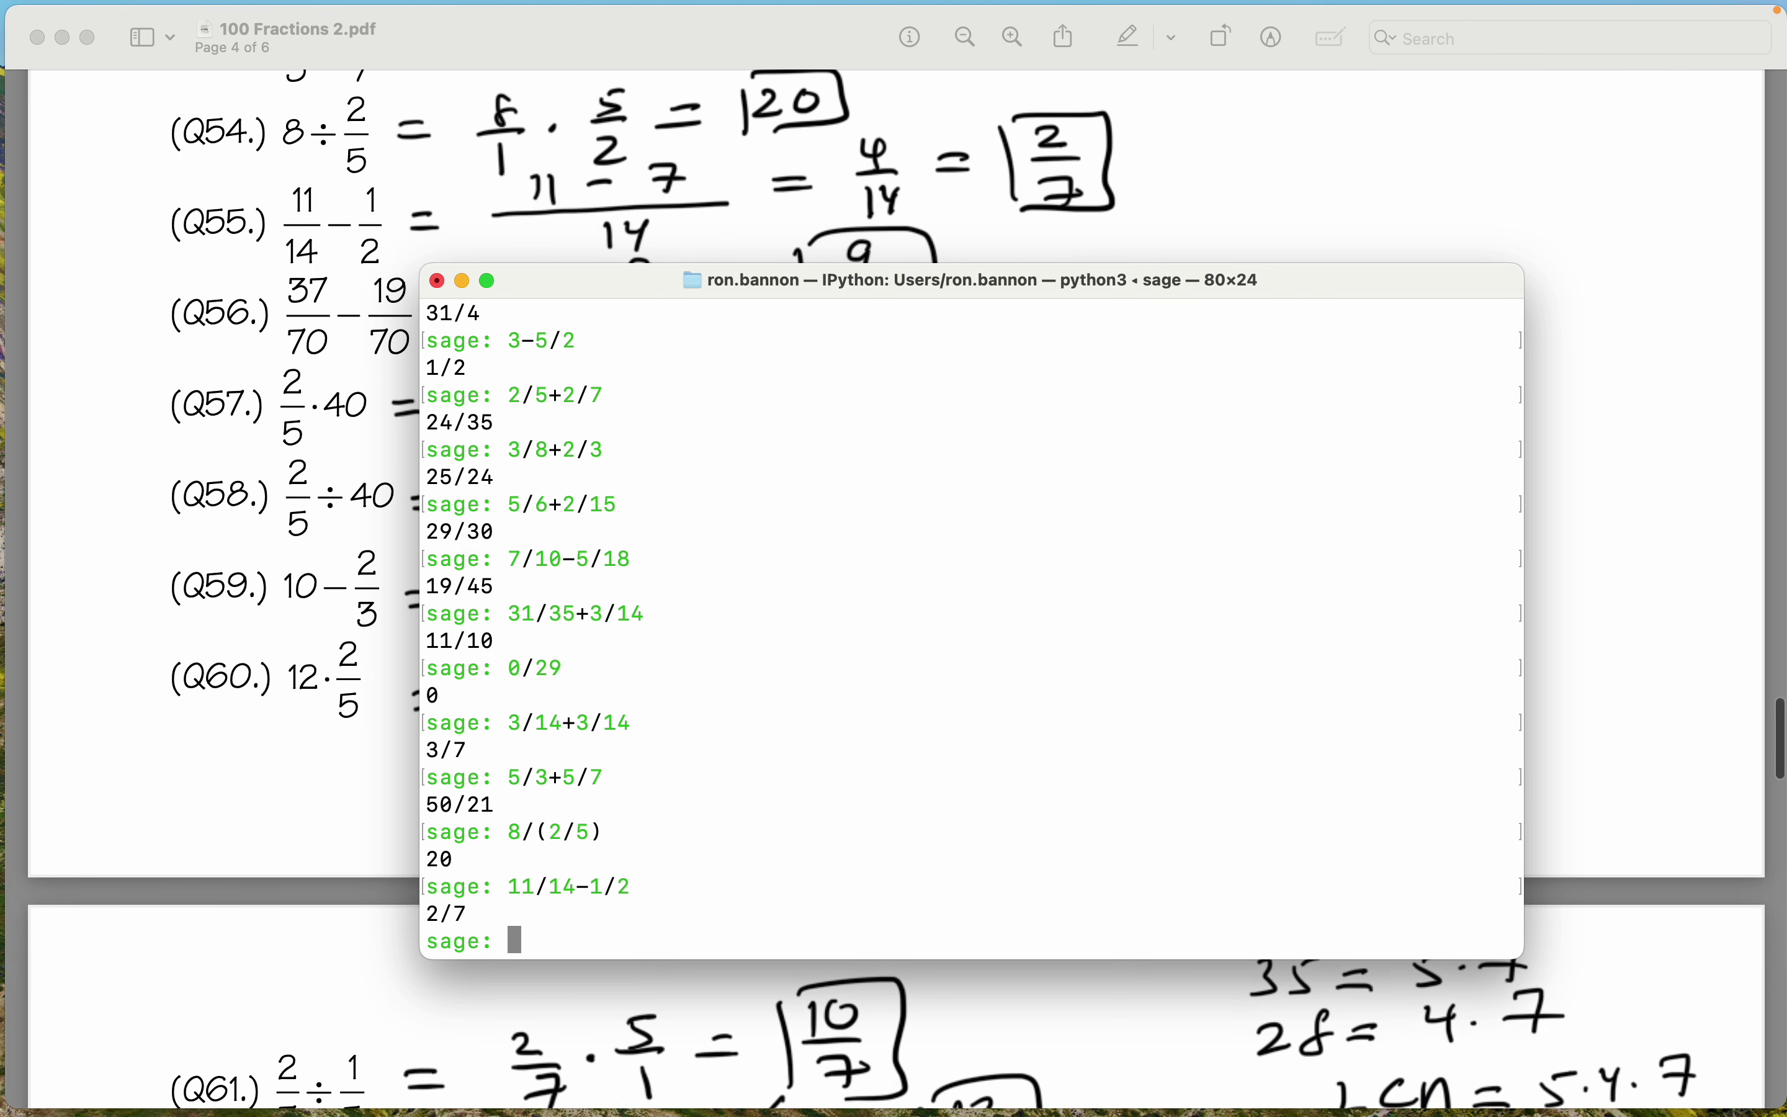
Check Q56 and Q57: 37/70-19/70 gives 9/35 and 2/5*40 gives 16.
type("37/70")
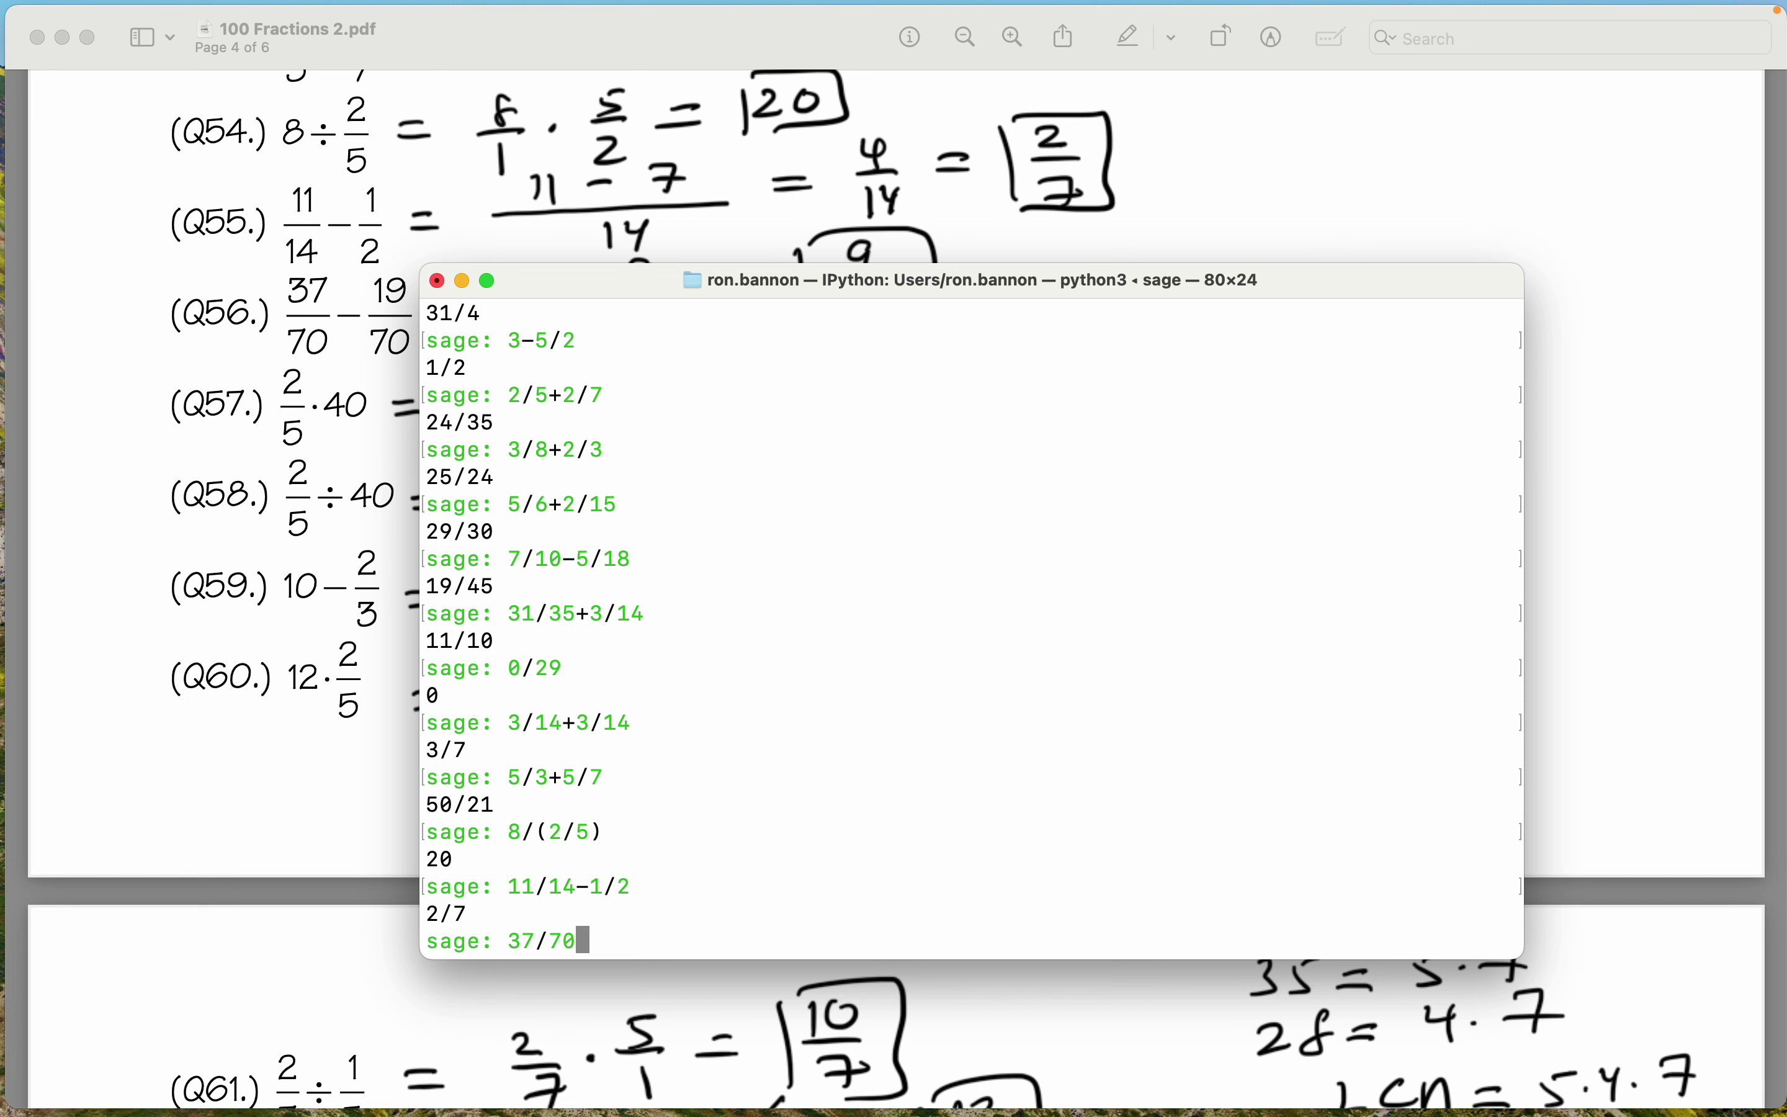
type("-19/70")
key("Return")
scroll(222, 517, "down", 3)
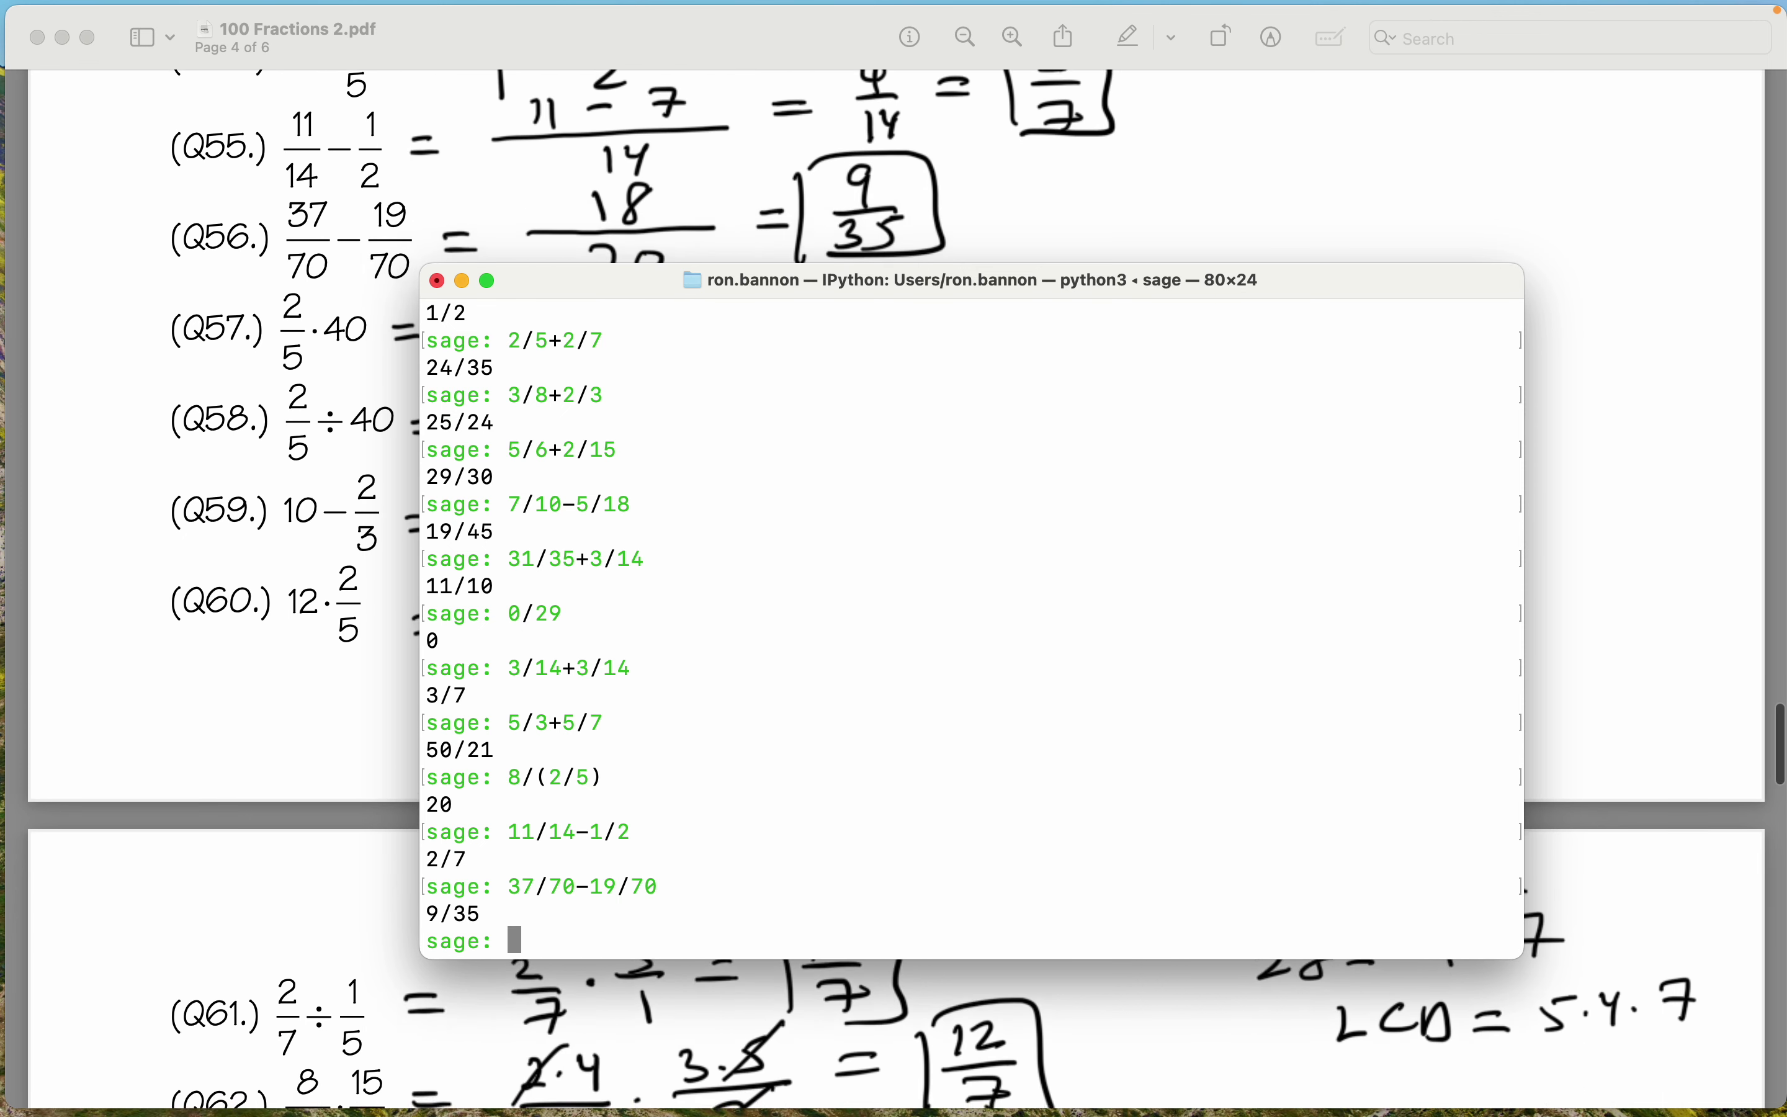
type("2")
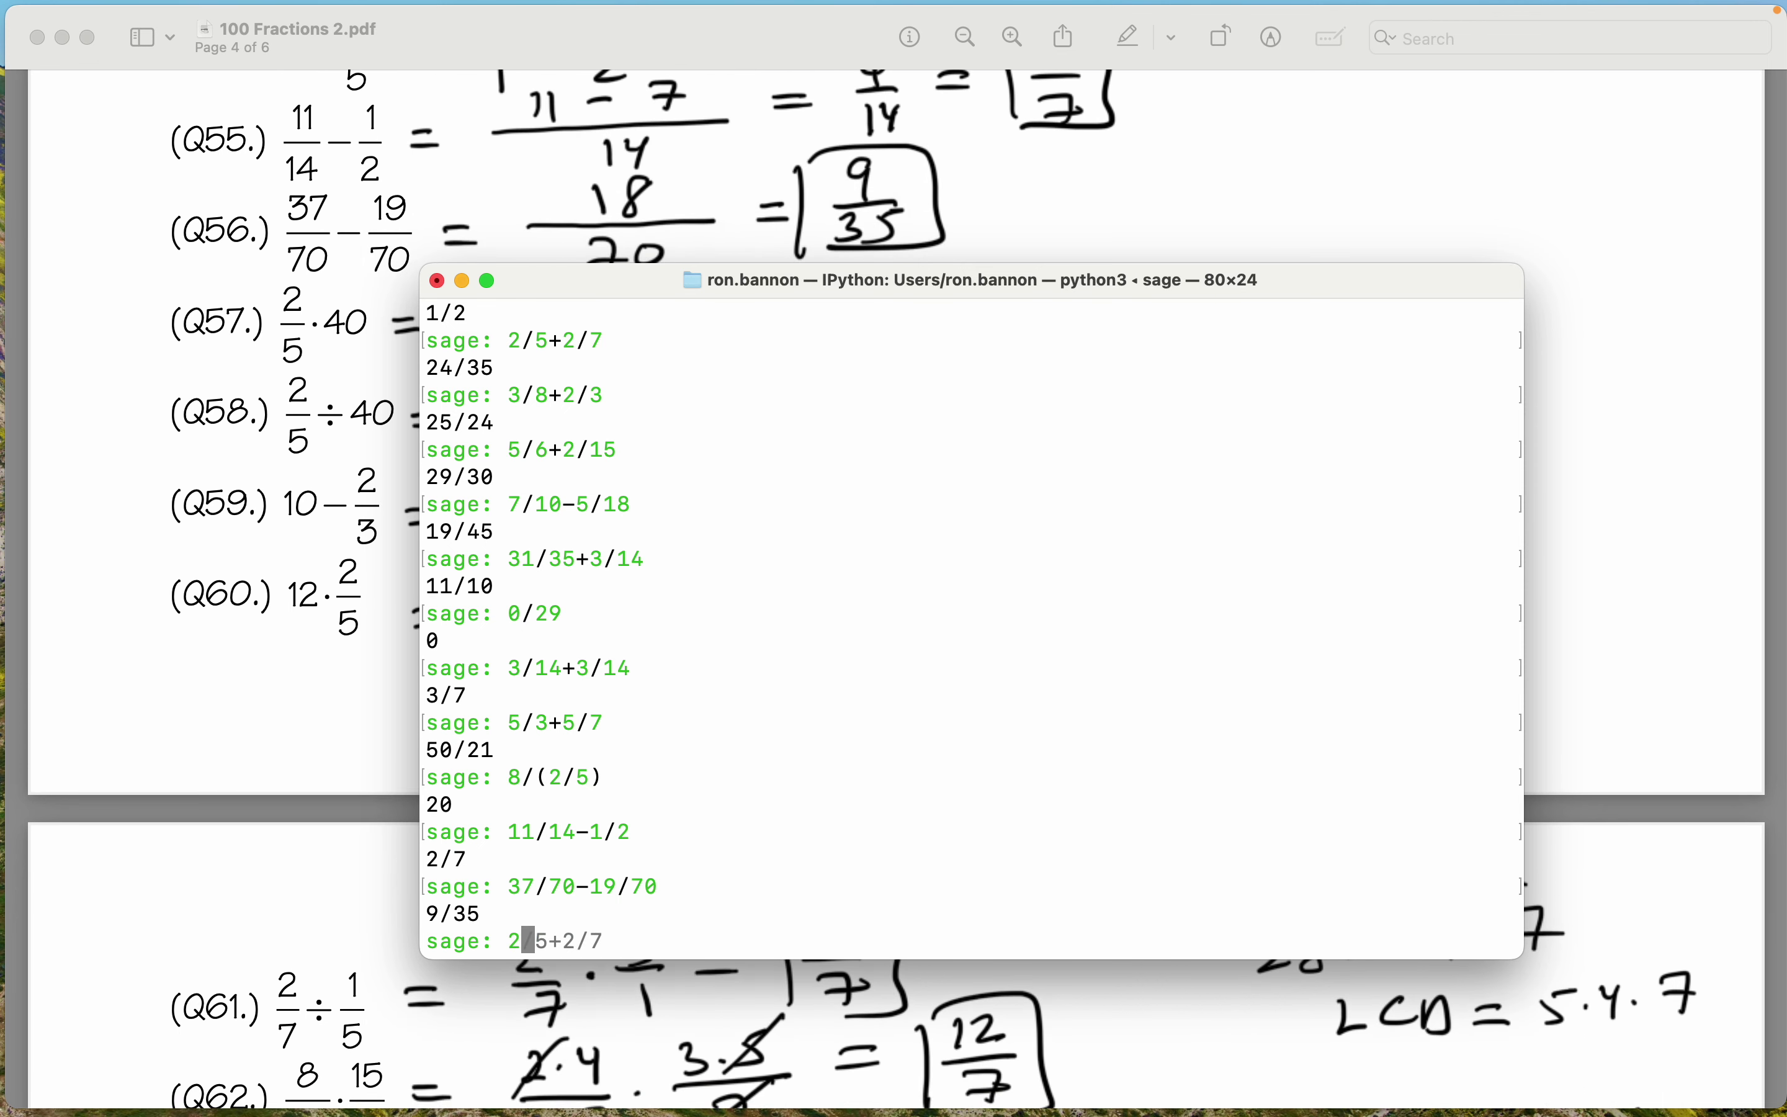
type("/5*40")
key("Return")
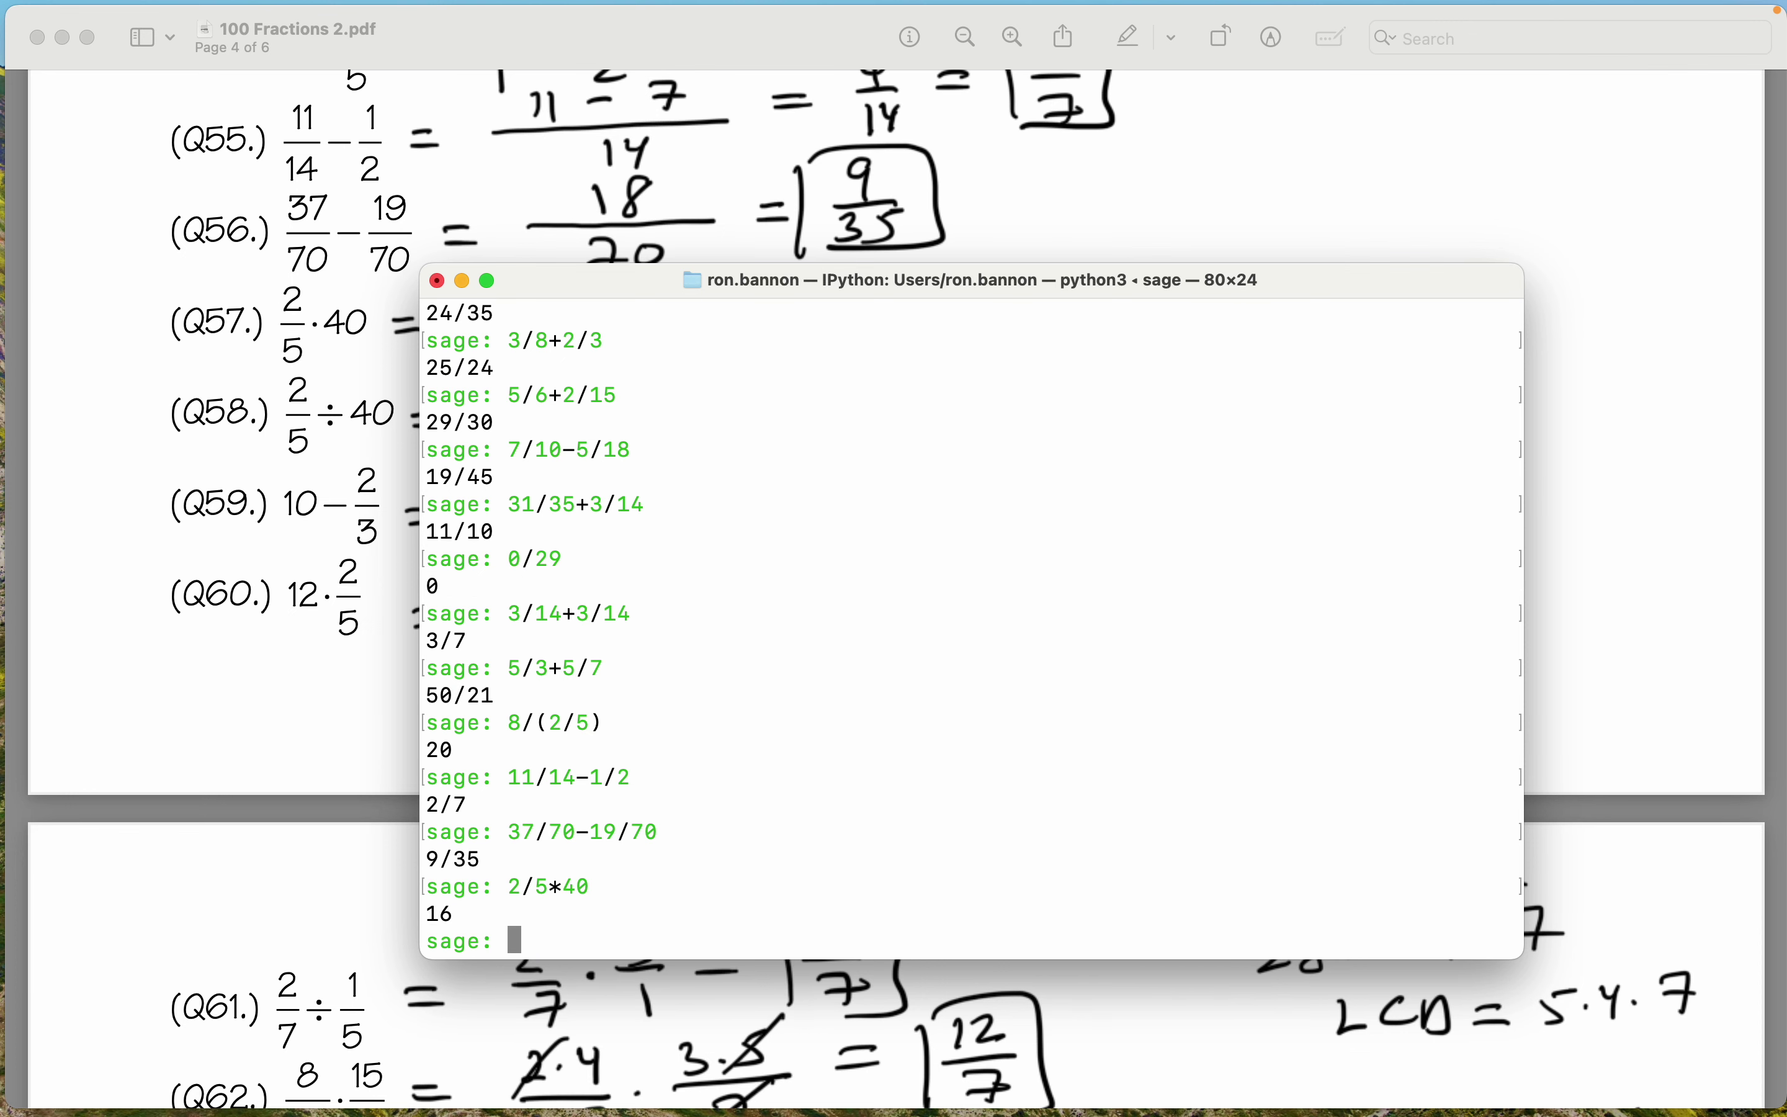
scroll(222, 517, "down", 2)
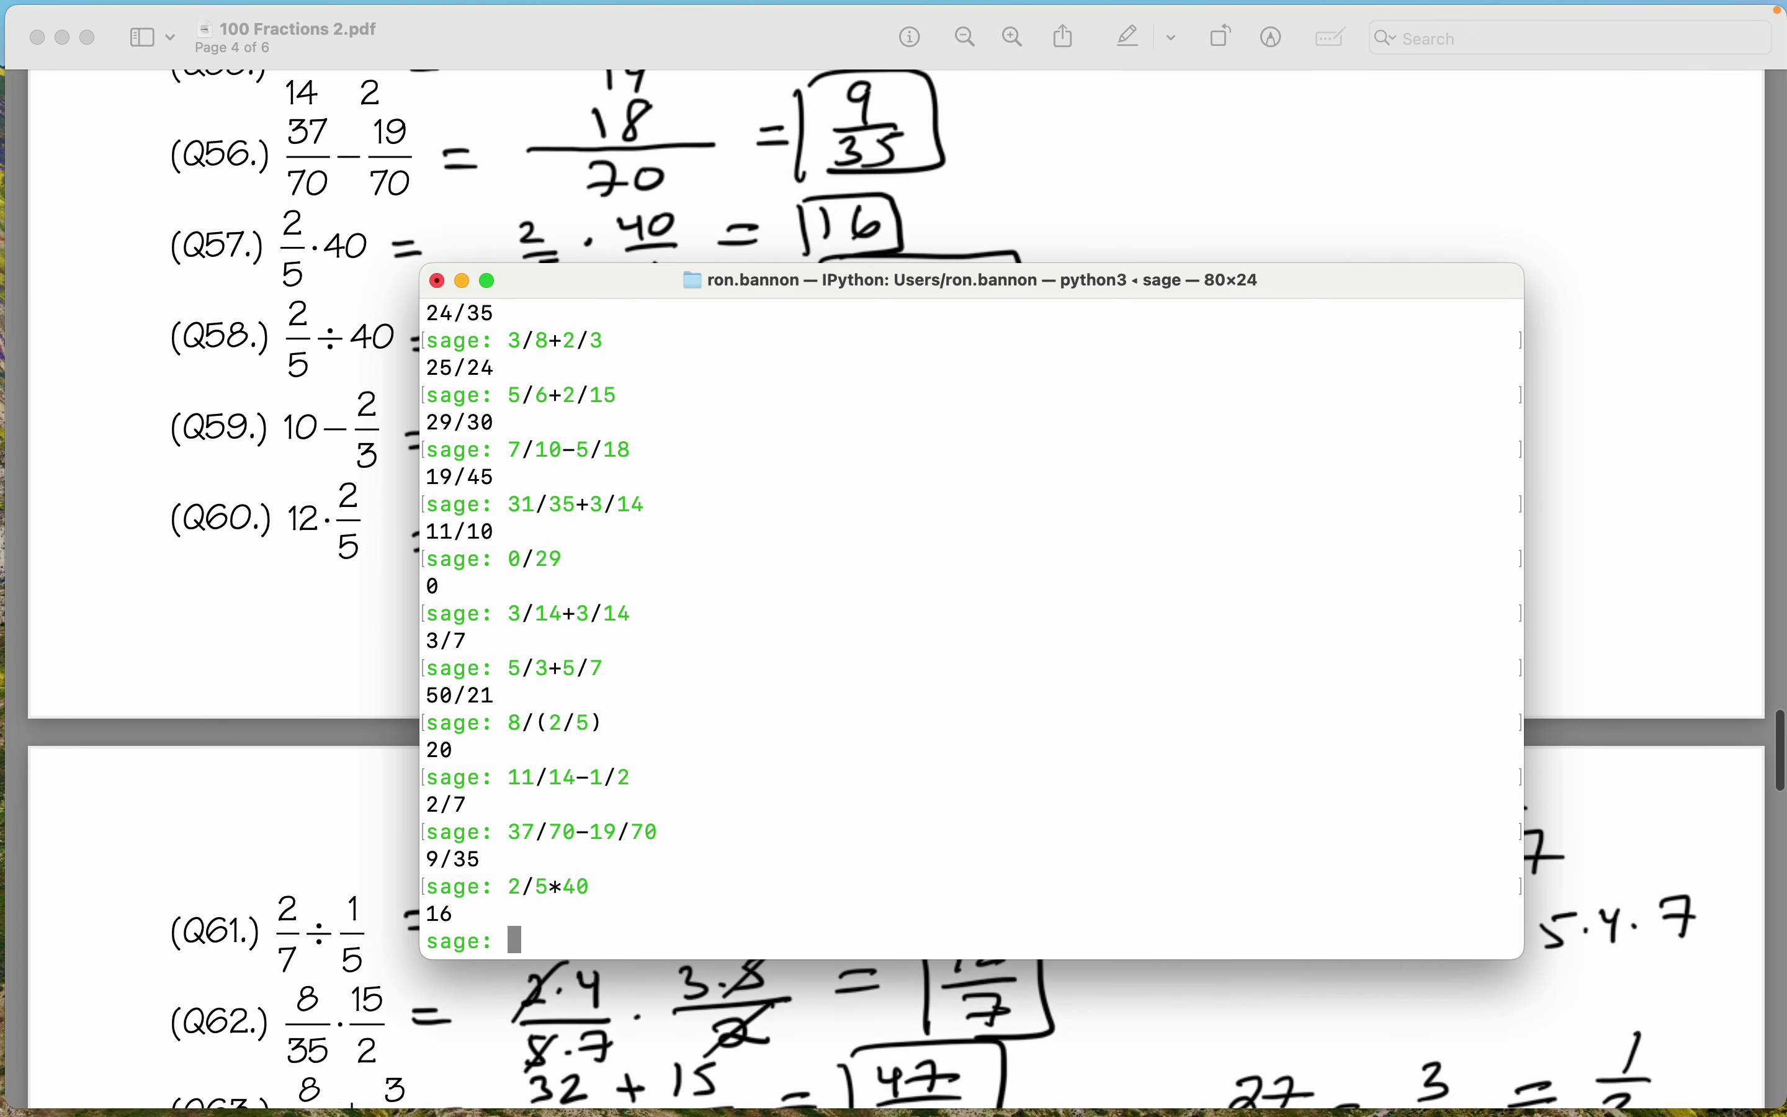
Evaluate 2/5/40, 10-2/3 and 12*2/5, getting 1/100, 28/3 and 24/5.
type("2/5")
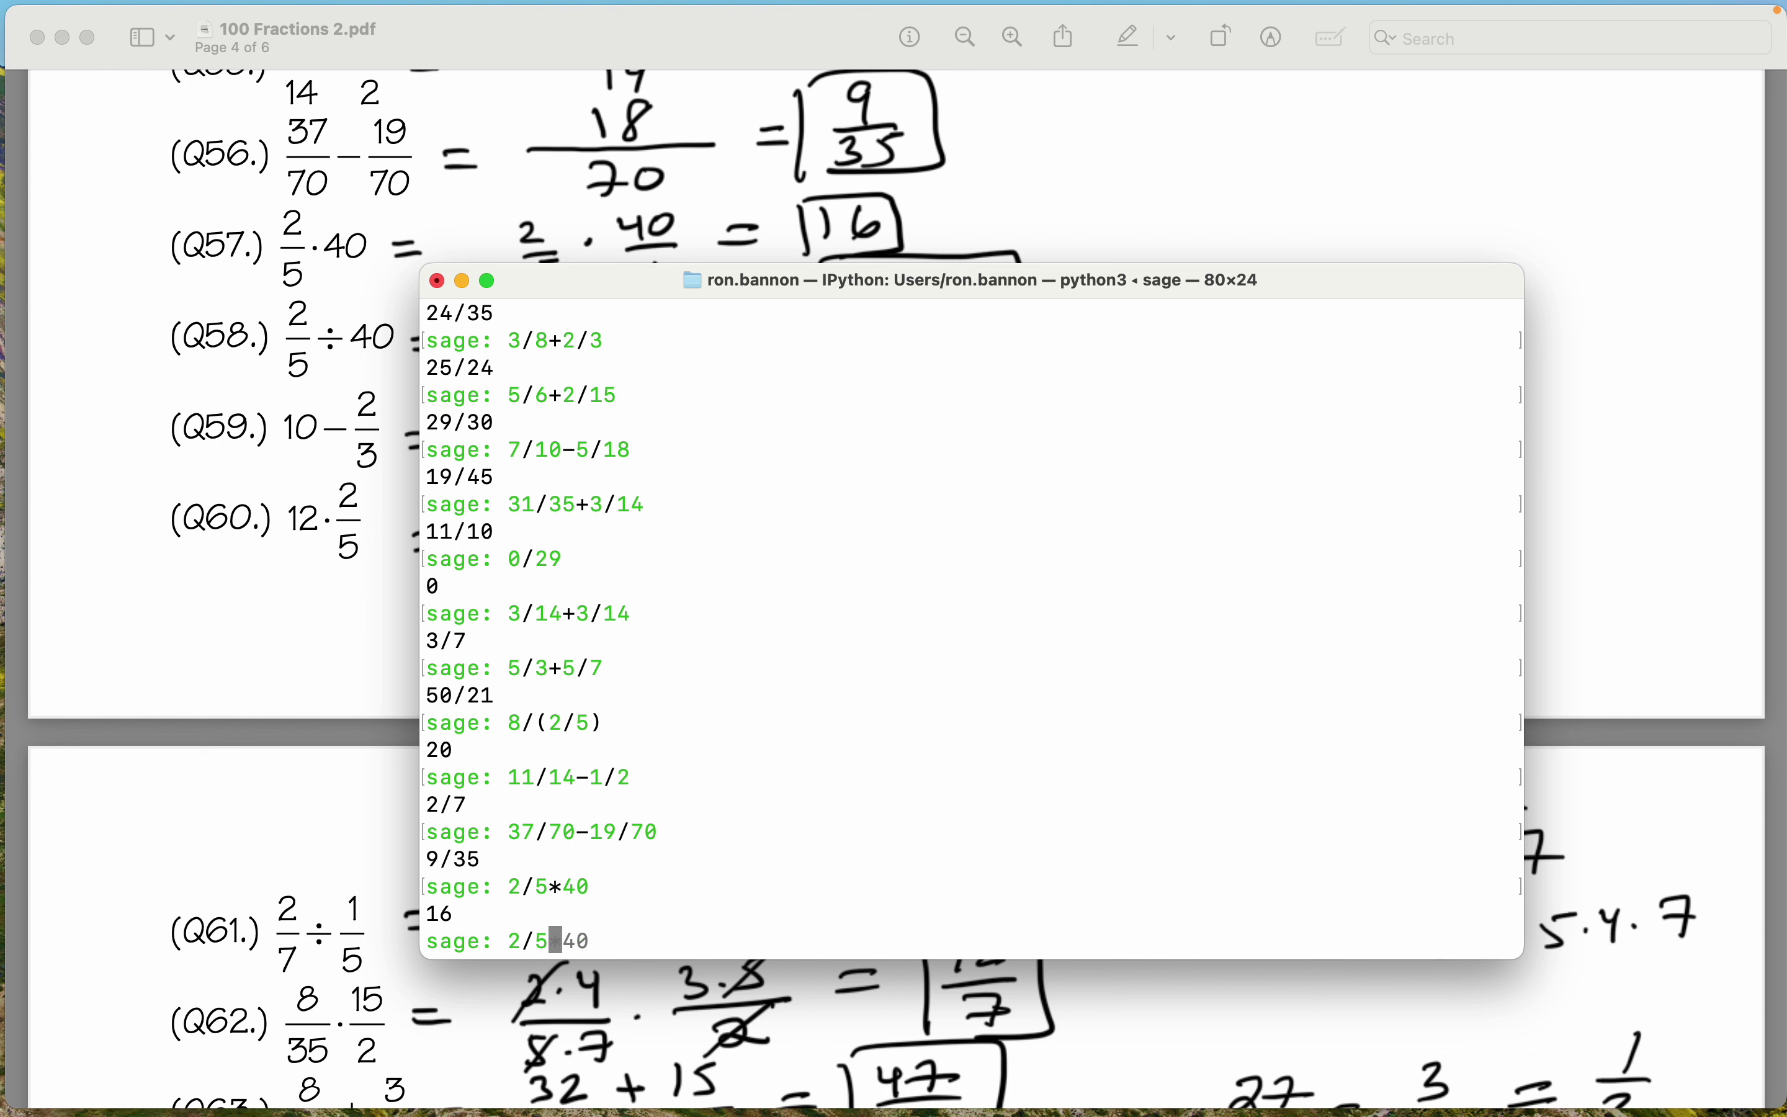
type("/40")
key("Return")
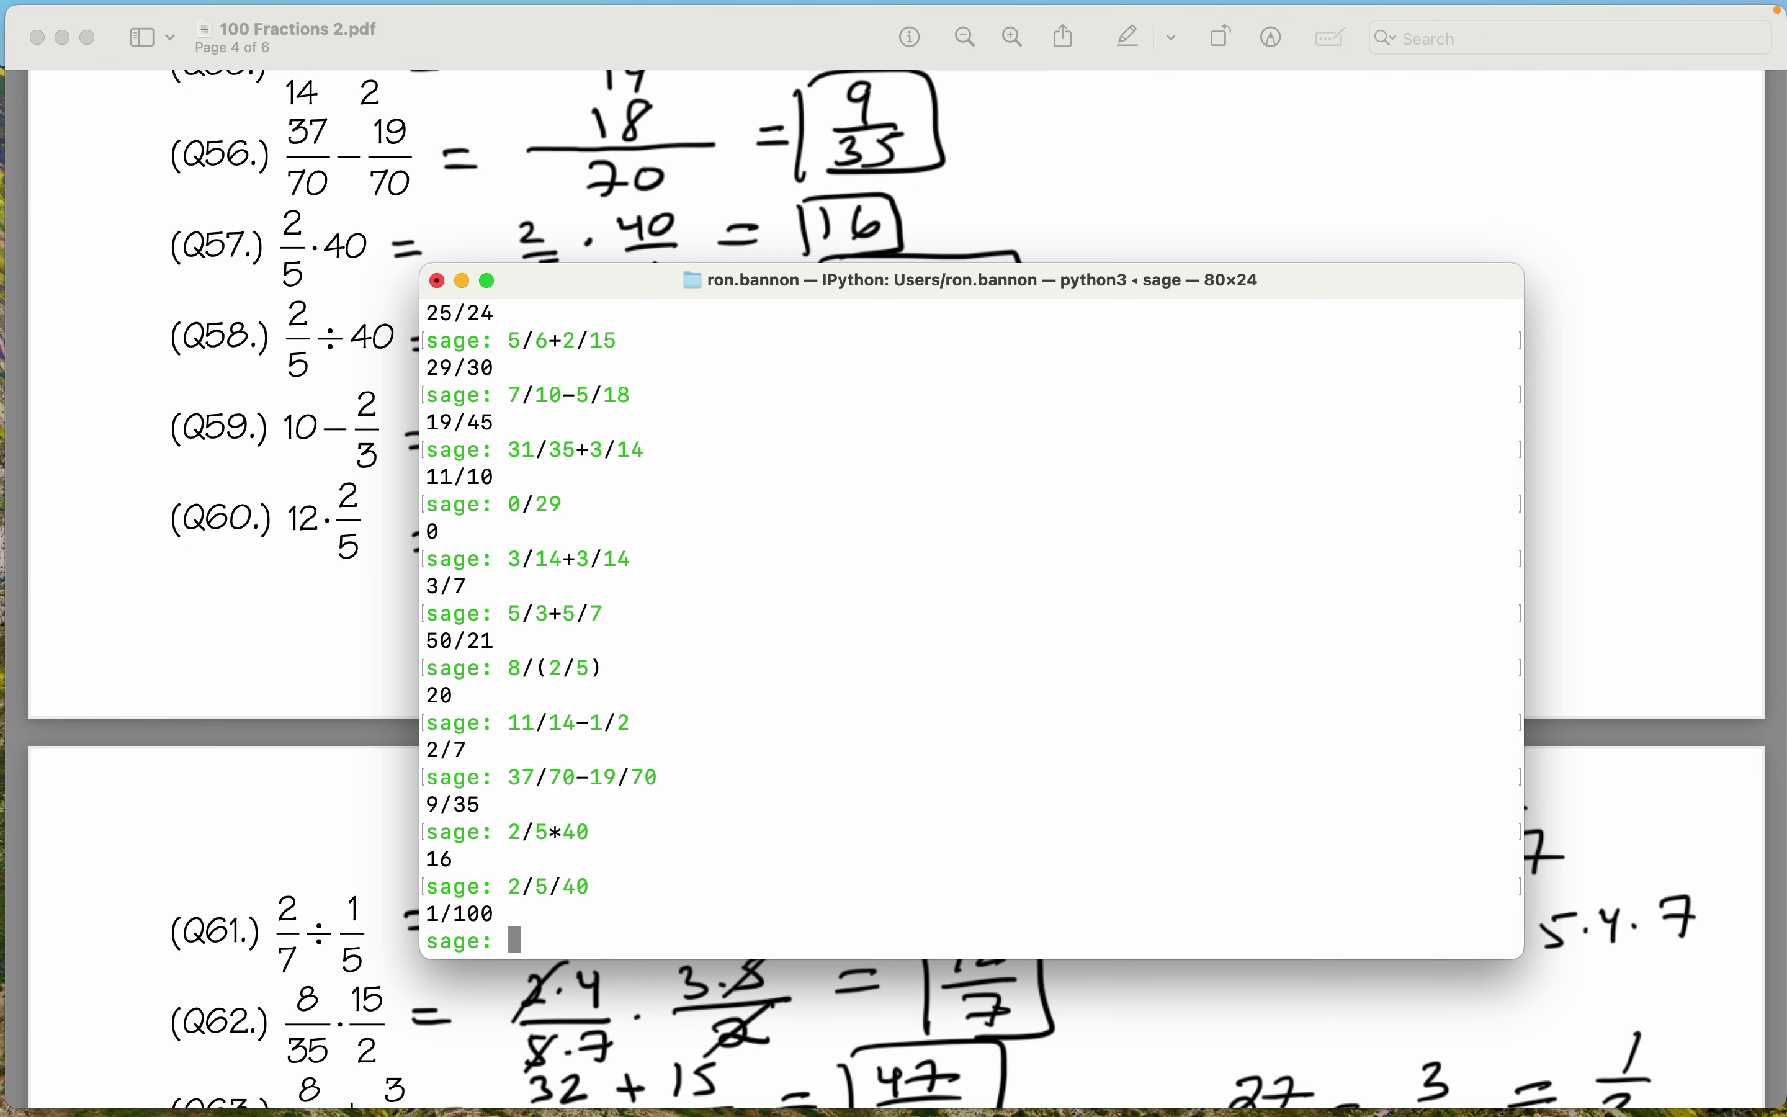
scroll(222, 591, "down", 3)
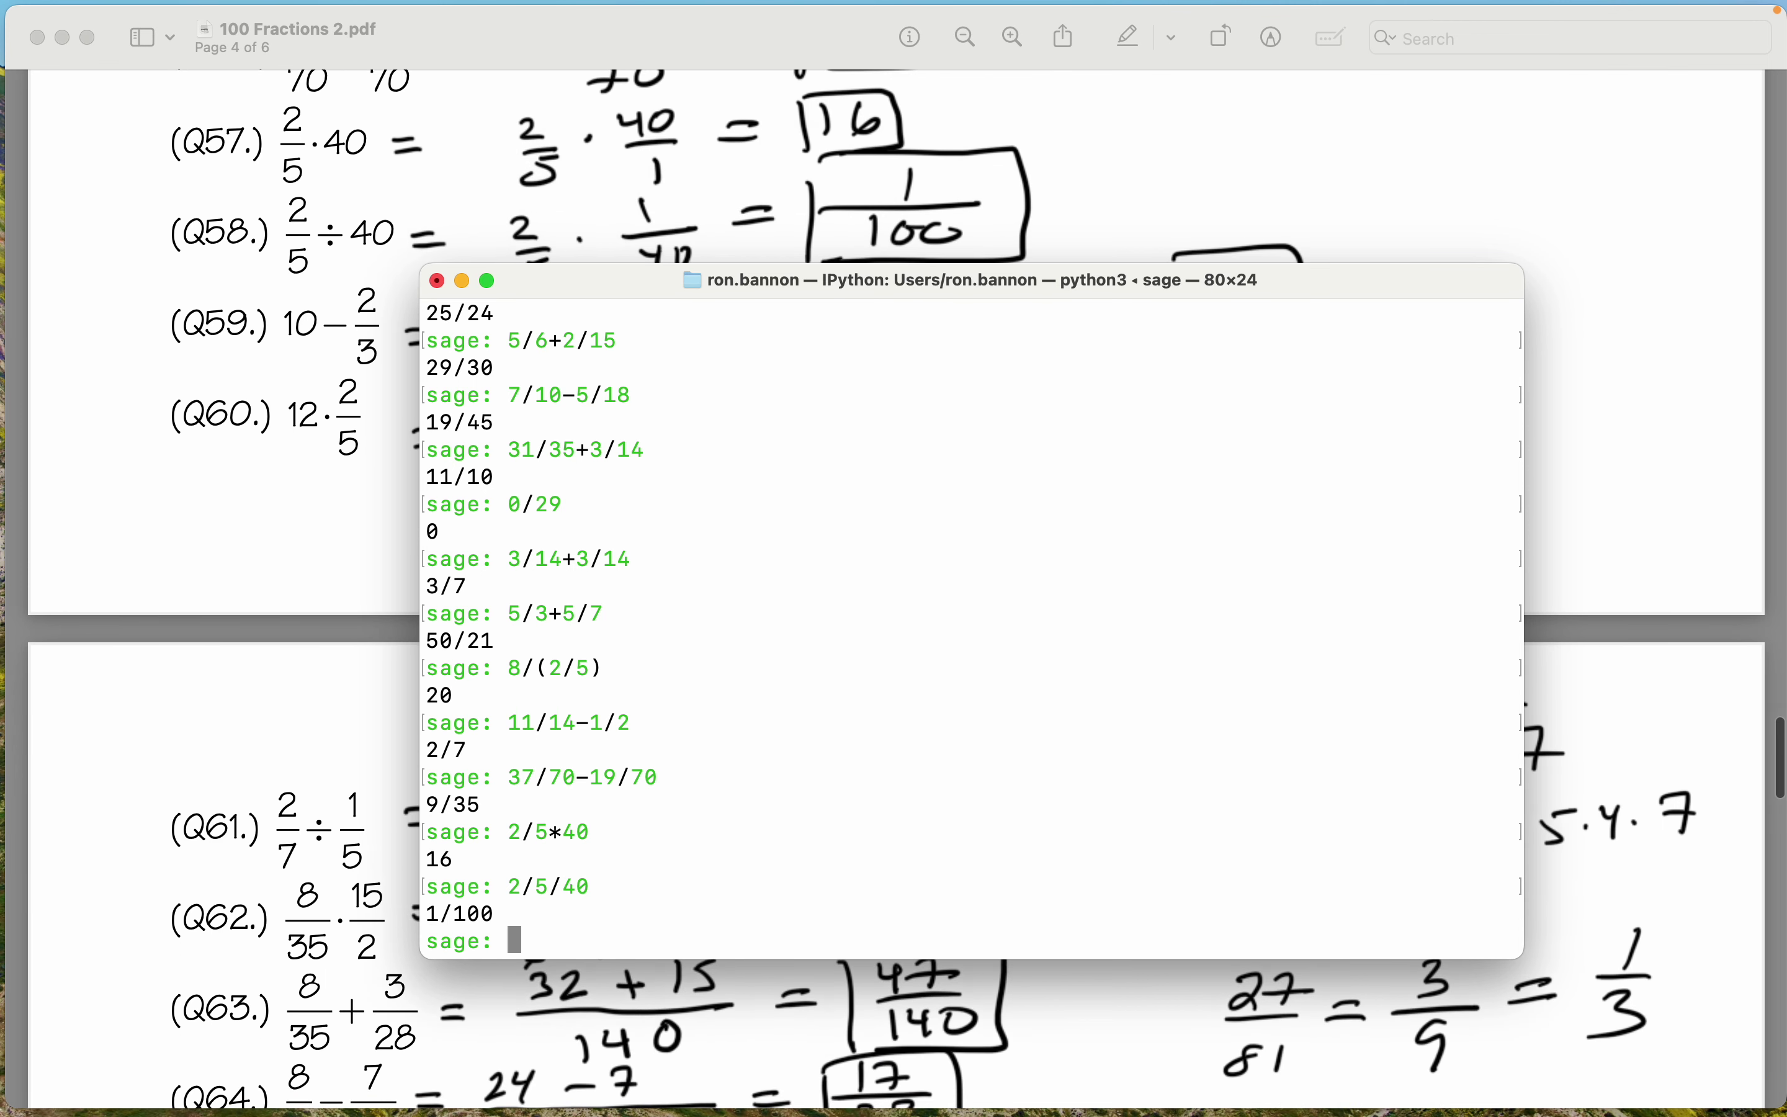
type("10-2/3")
key("Return")
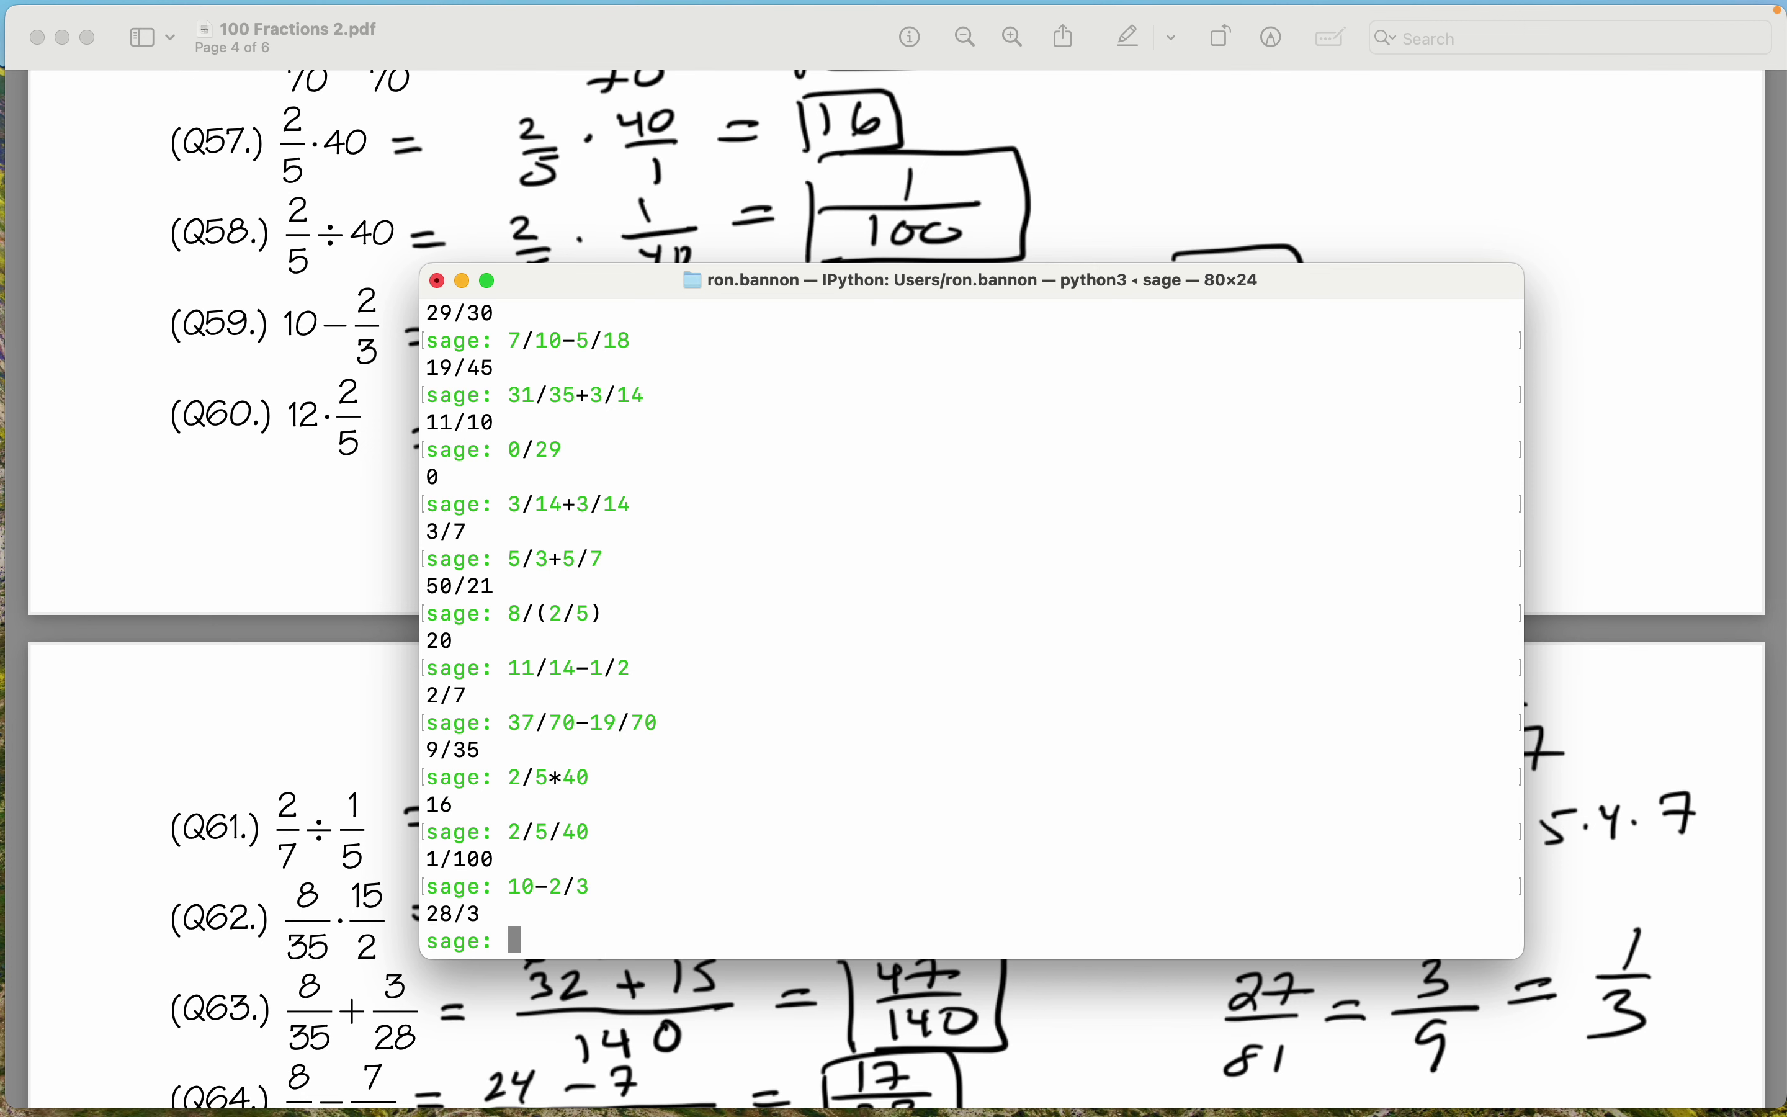
scroll(222, 591, "down", 3)
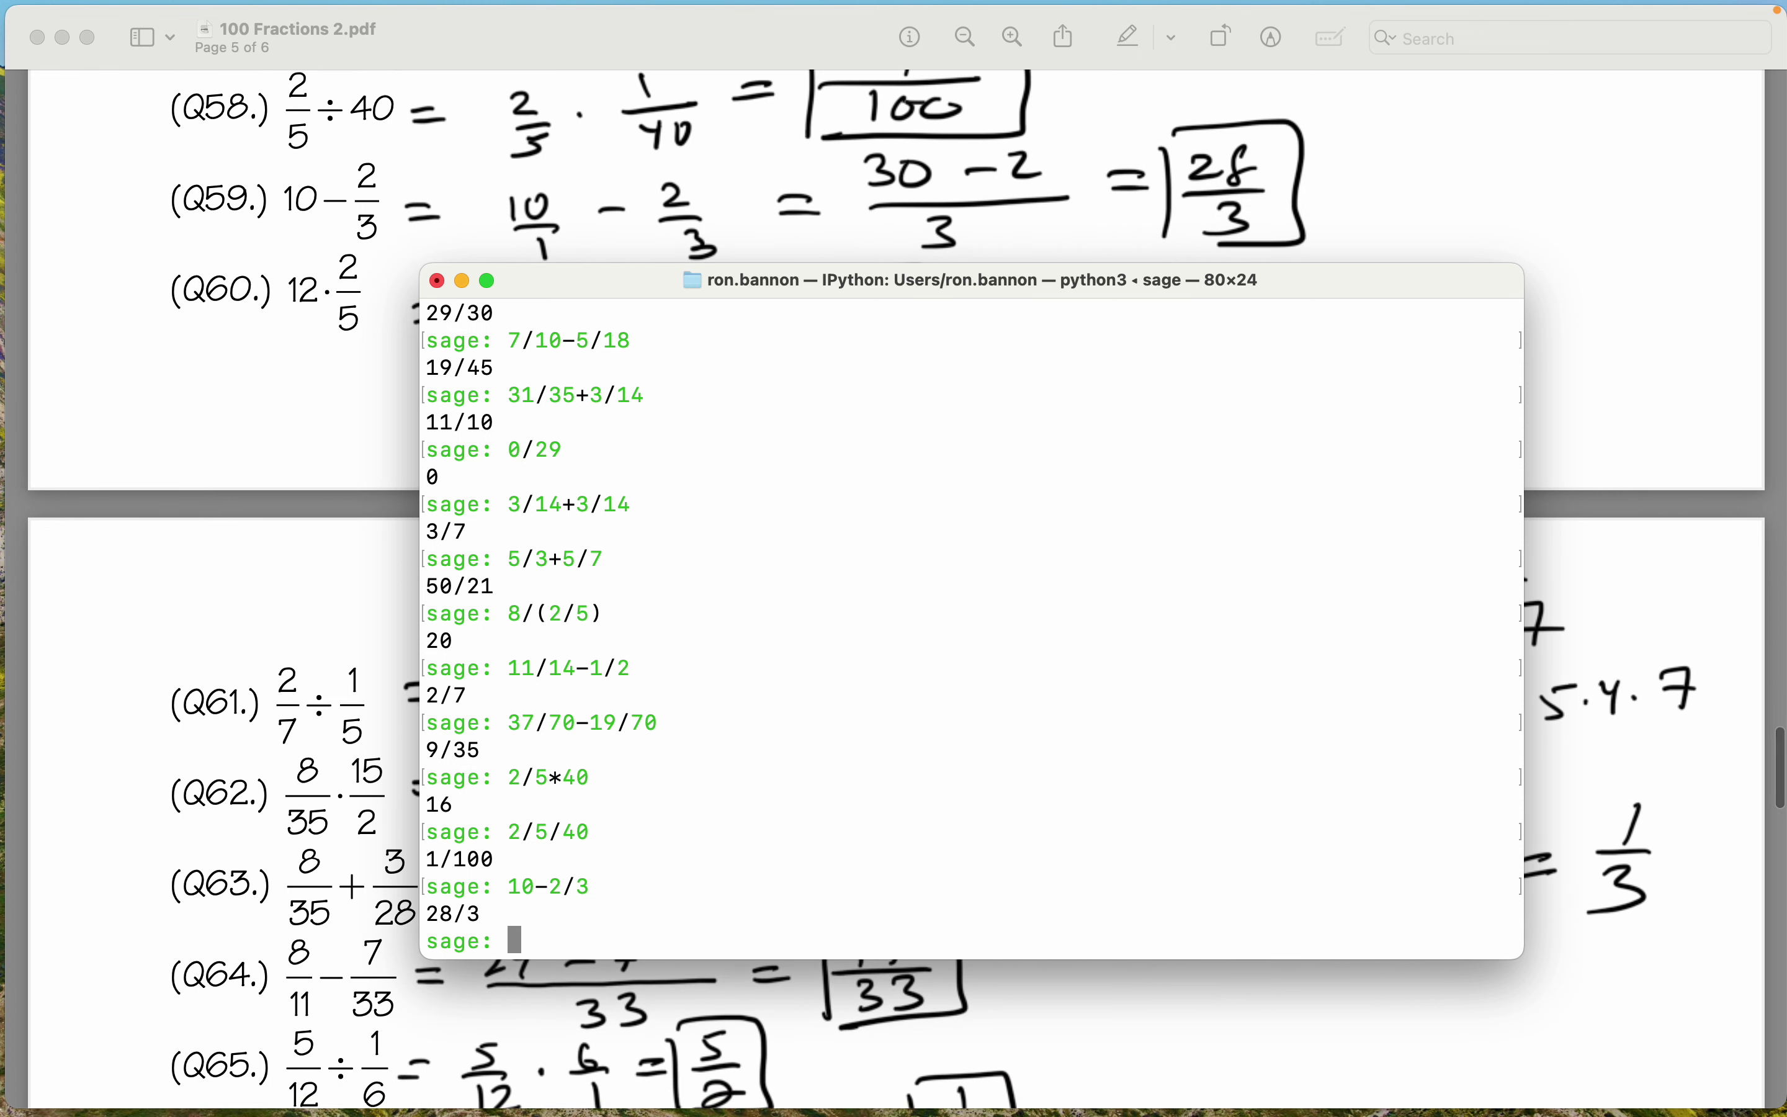
type("12345679/(10^9-1")
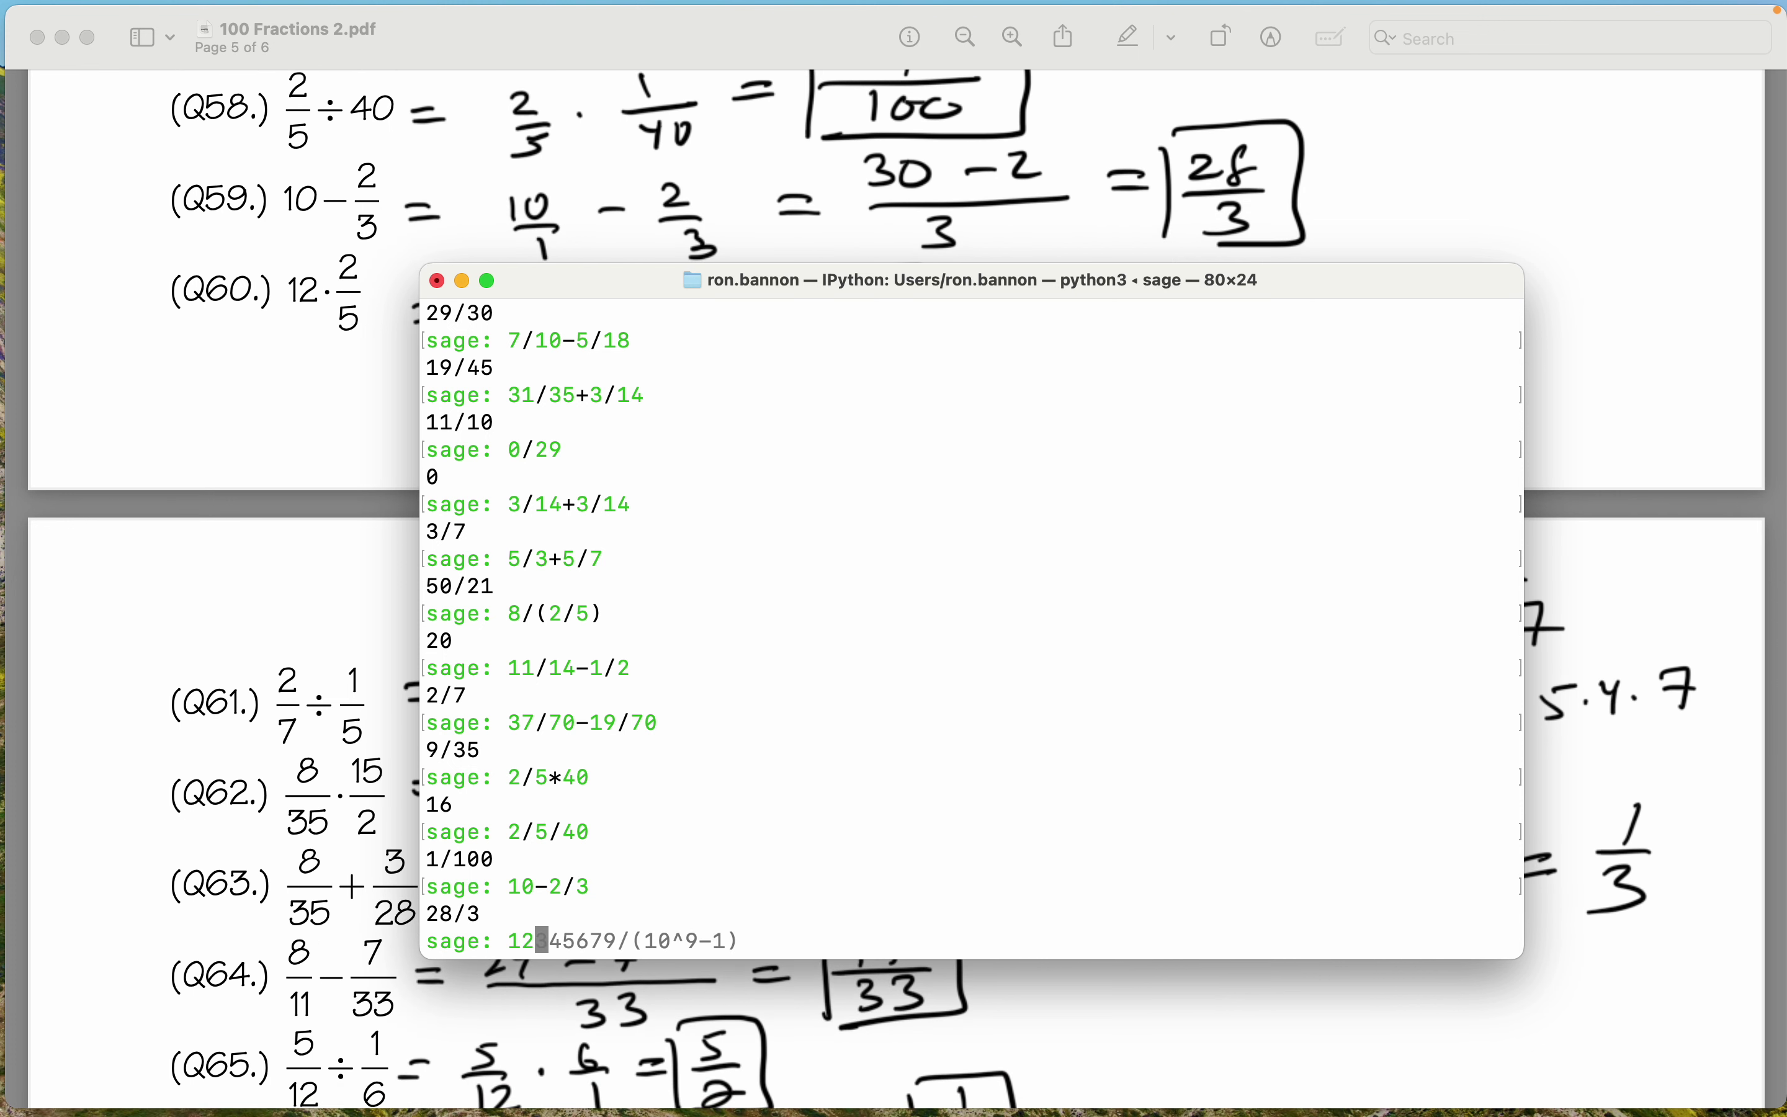
type("*2/5")
key("Return")
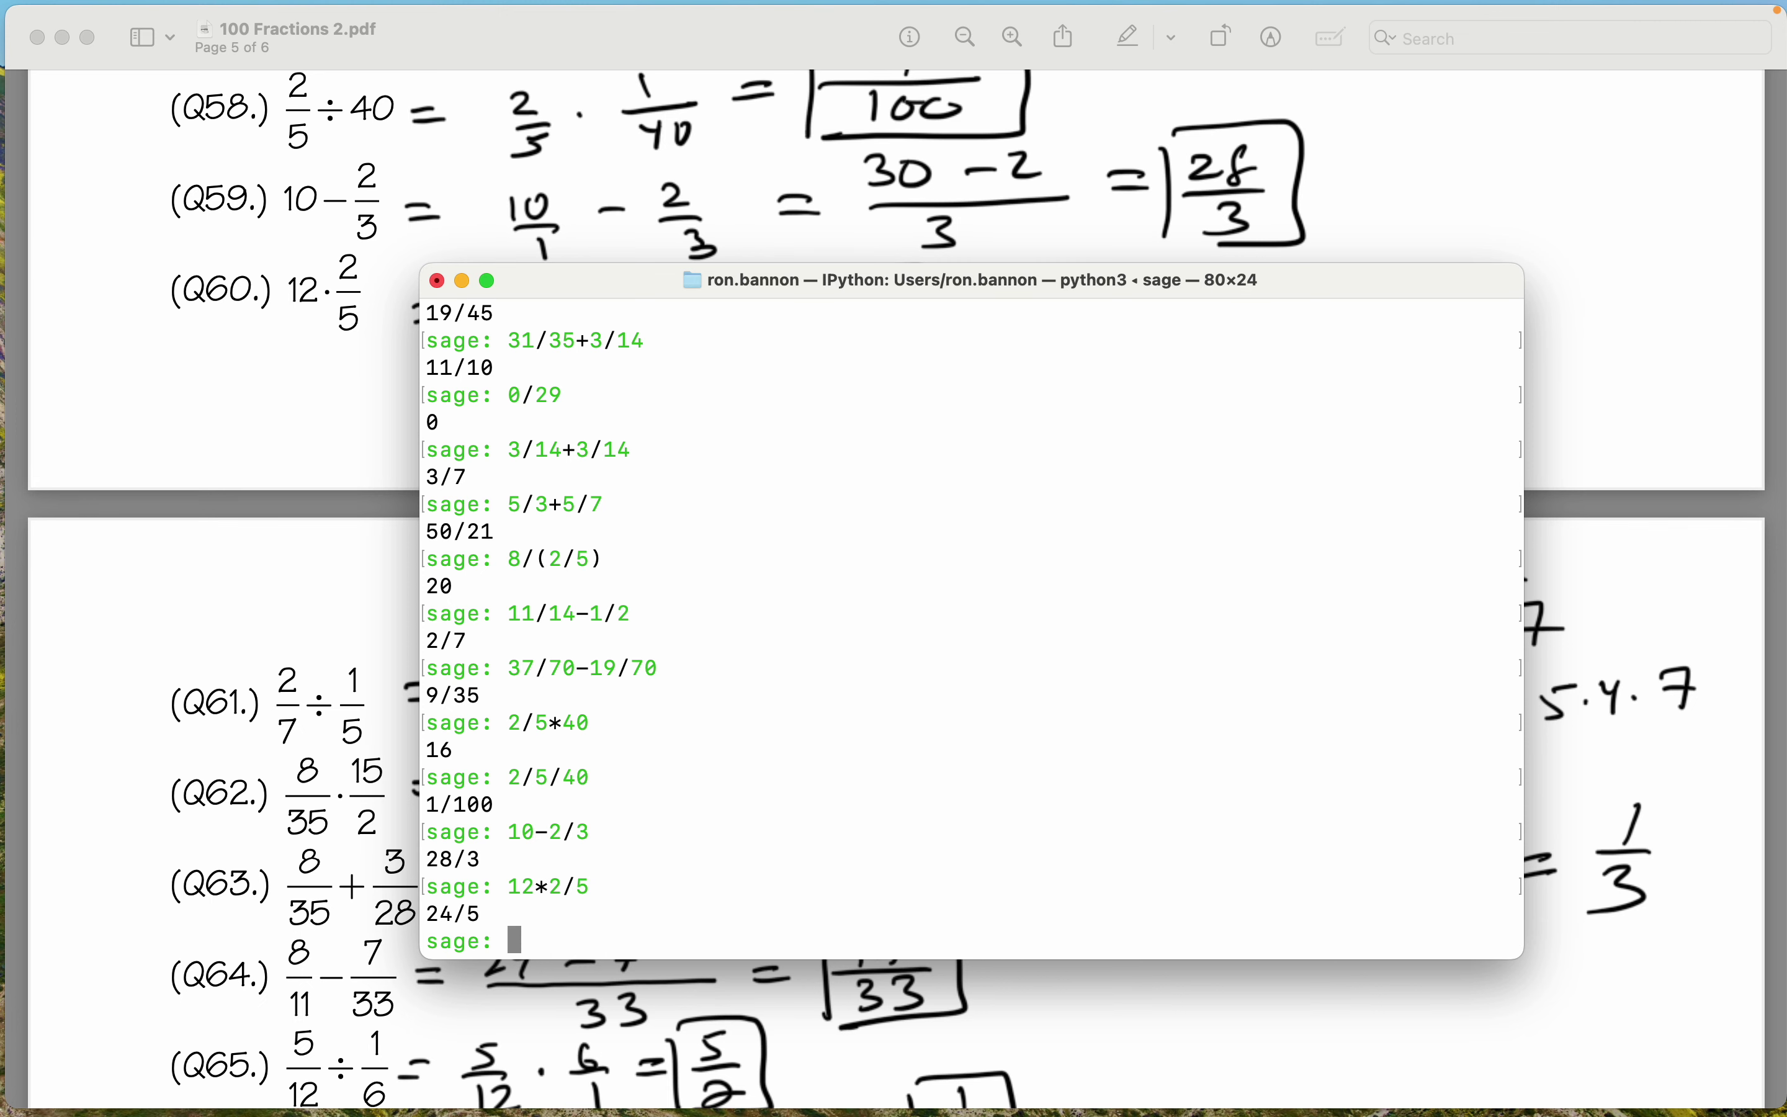
scroll(894, 591, "down", 5)
Evaluate 2/7/(1/5) for Q61, confirming 10/7.
scroll(894, 591, "down", 4)
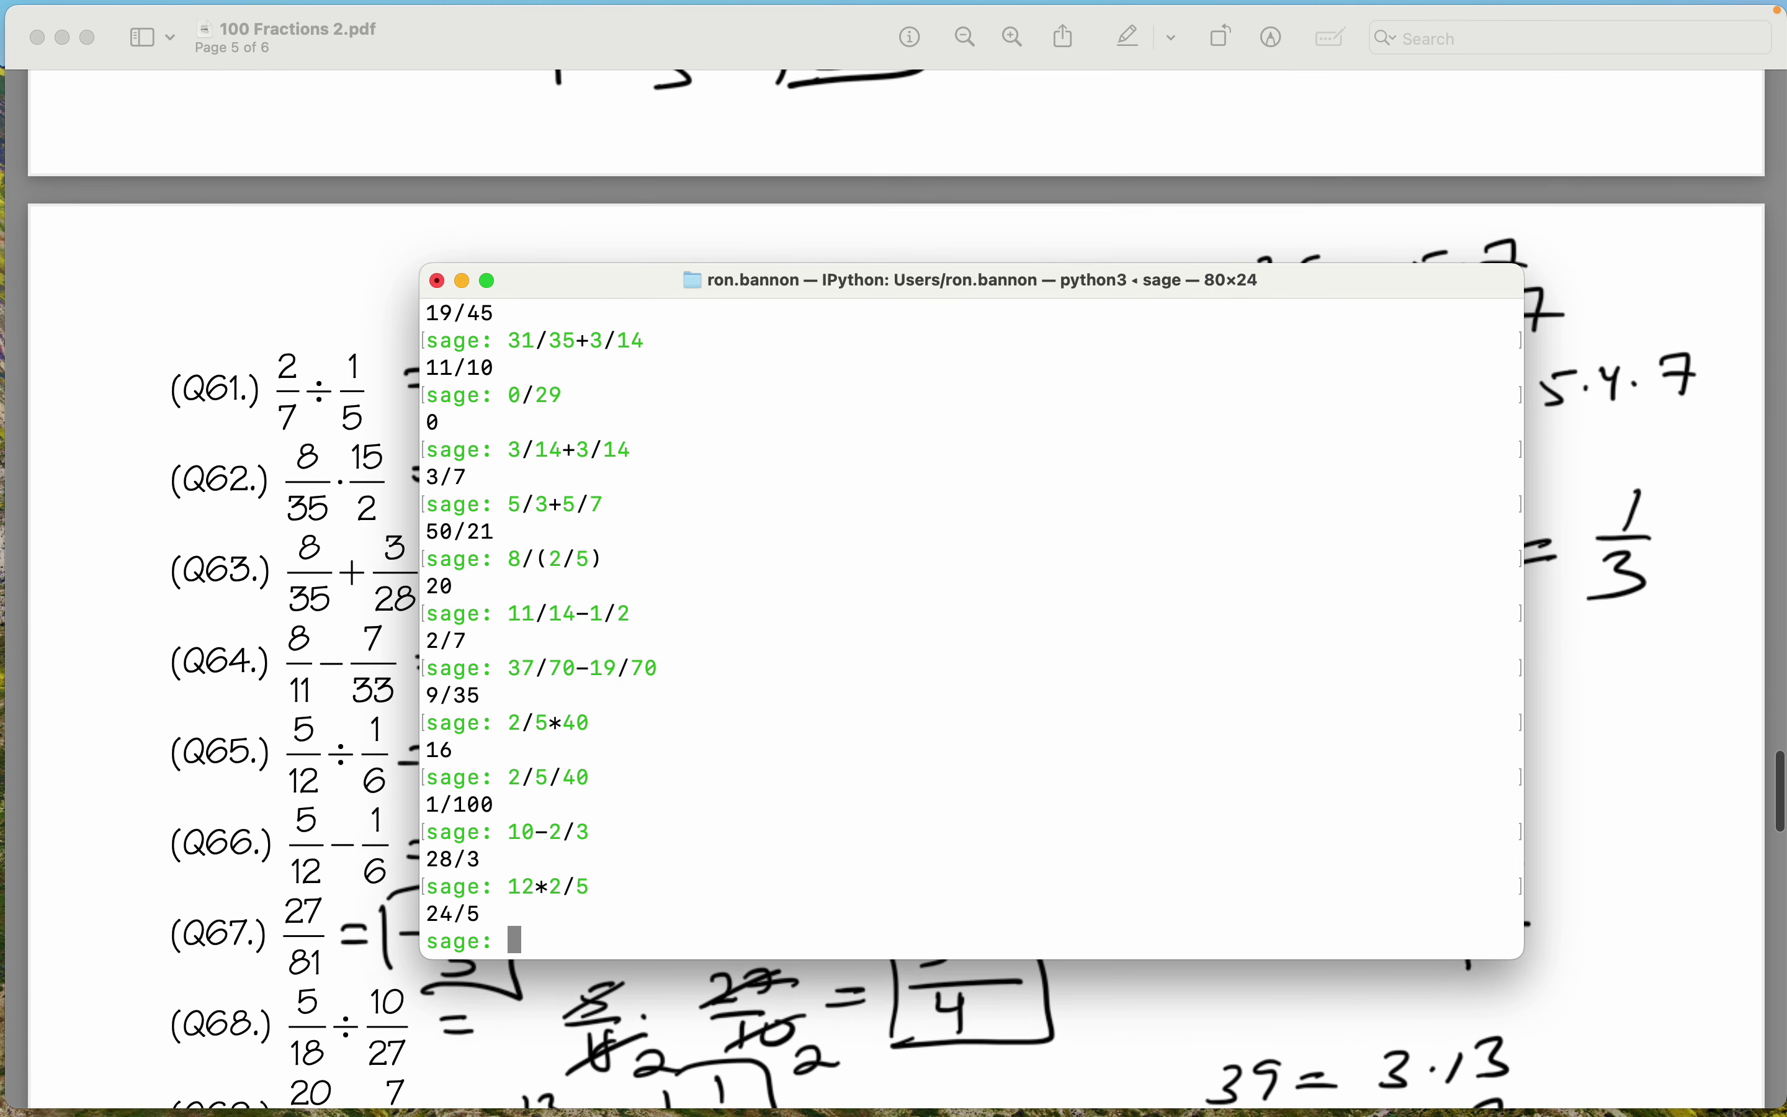
type("2/")
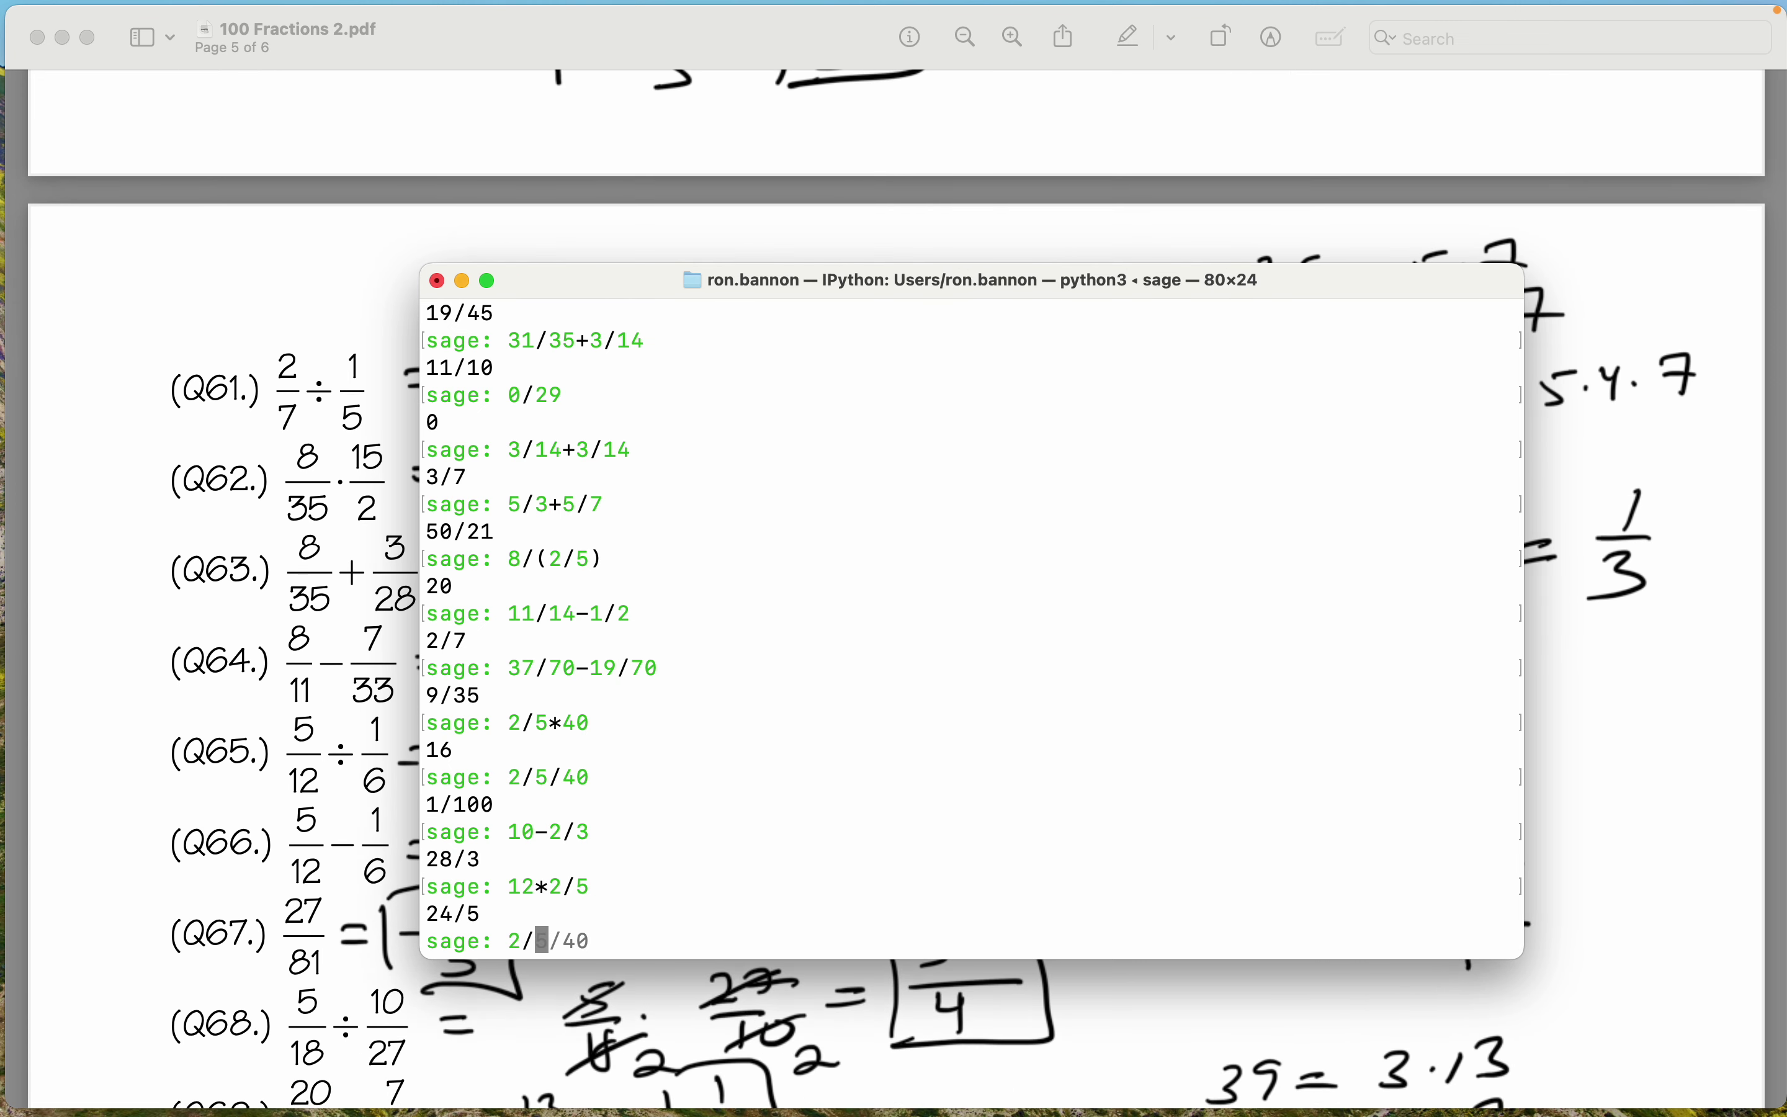
type("7/(1/5)")
key("Return")
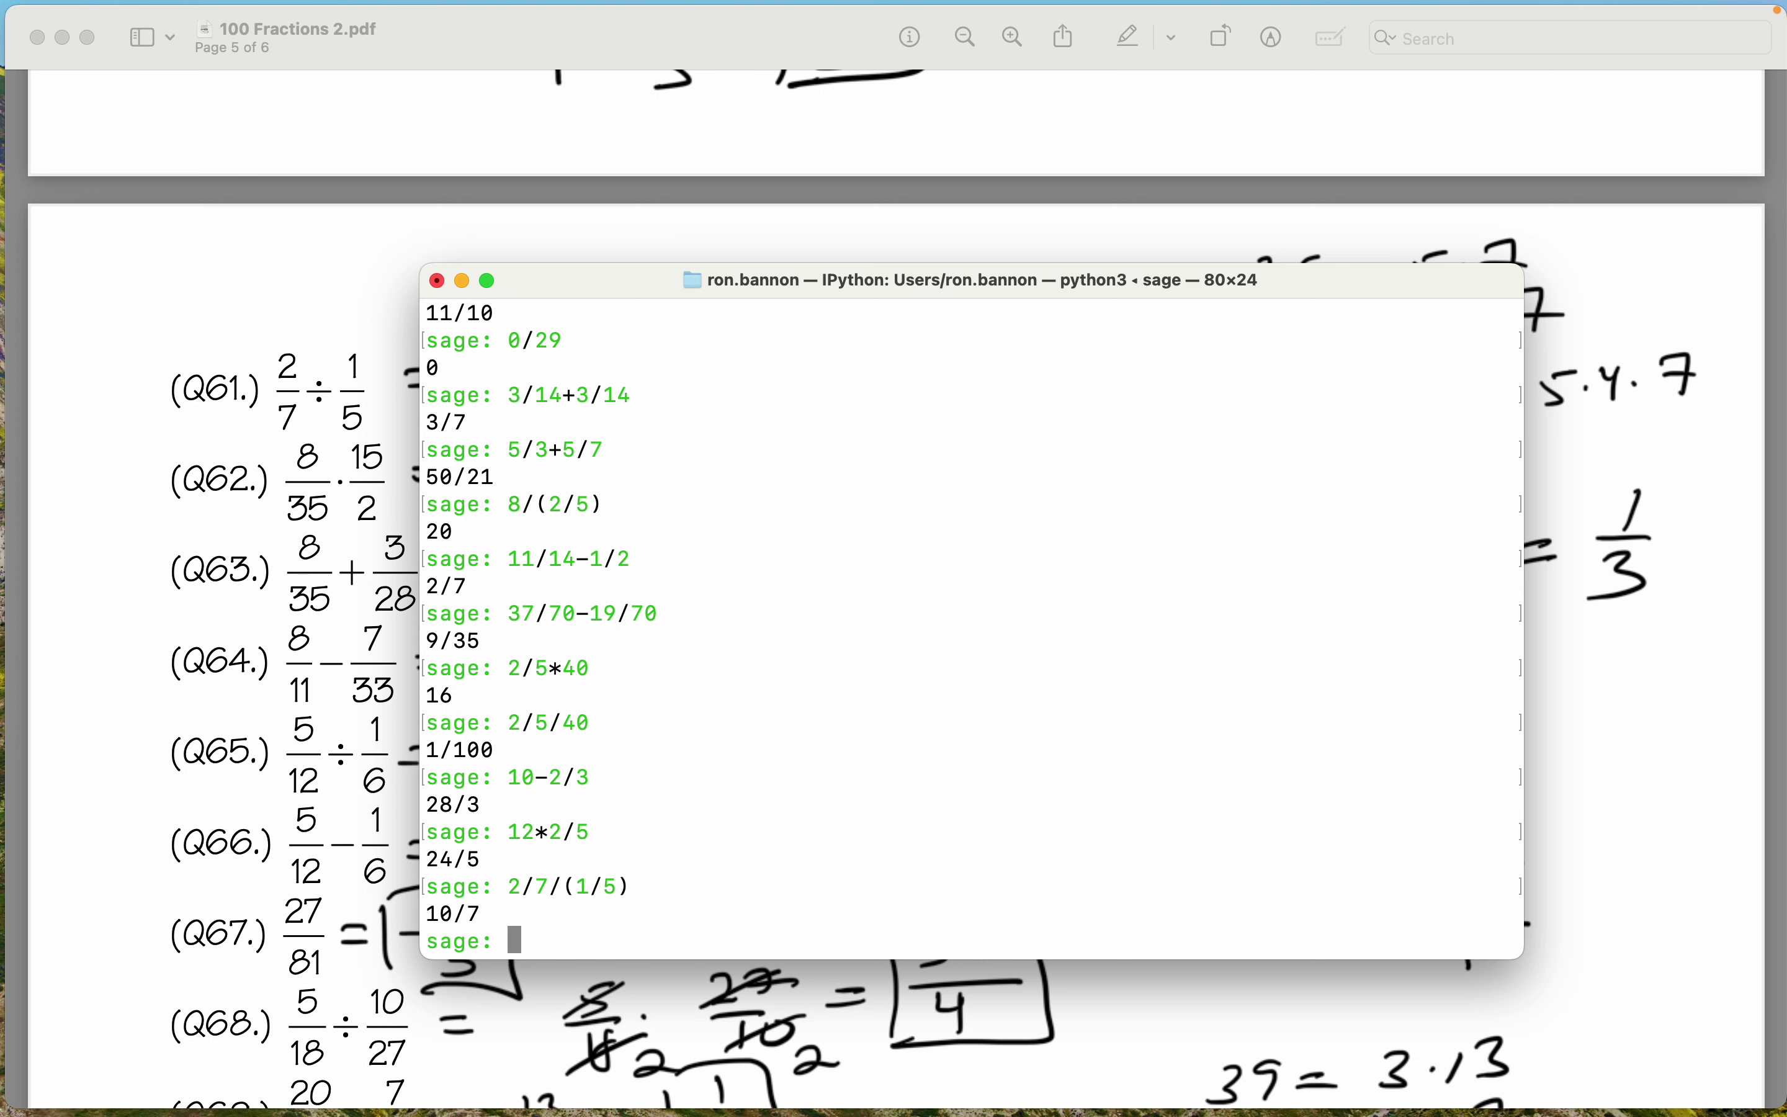
scroll(1523, 857, "down", 5)
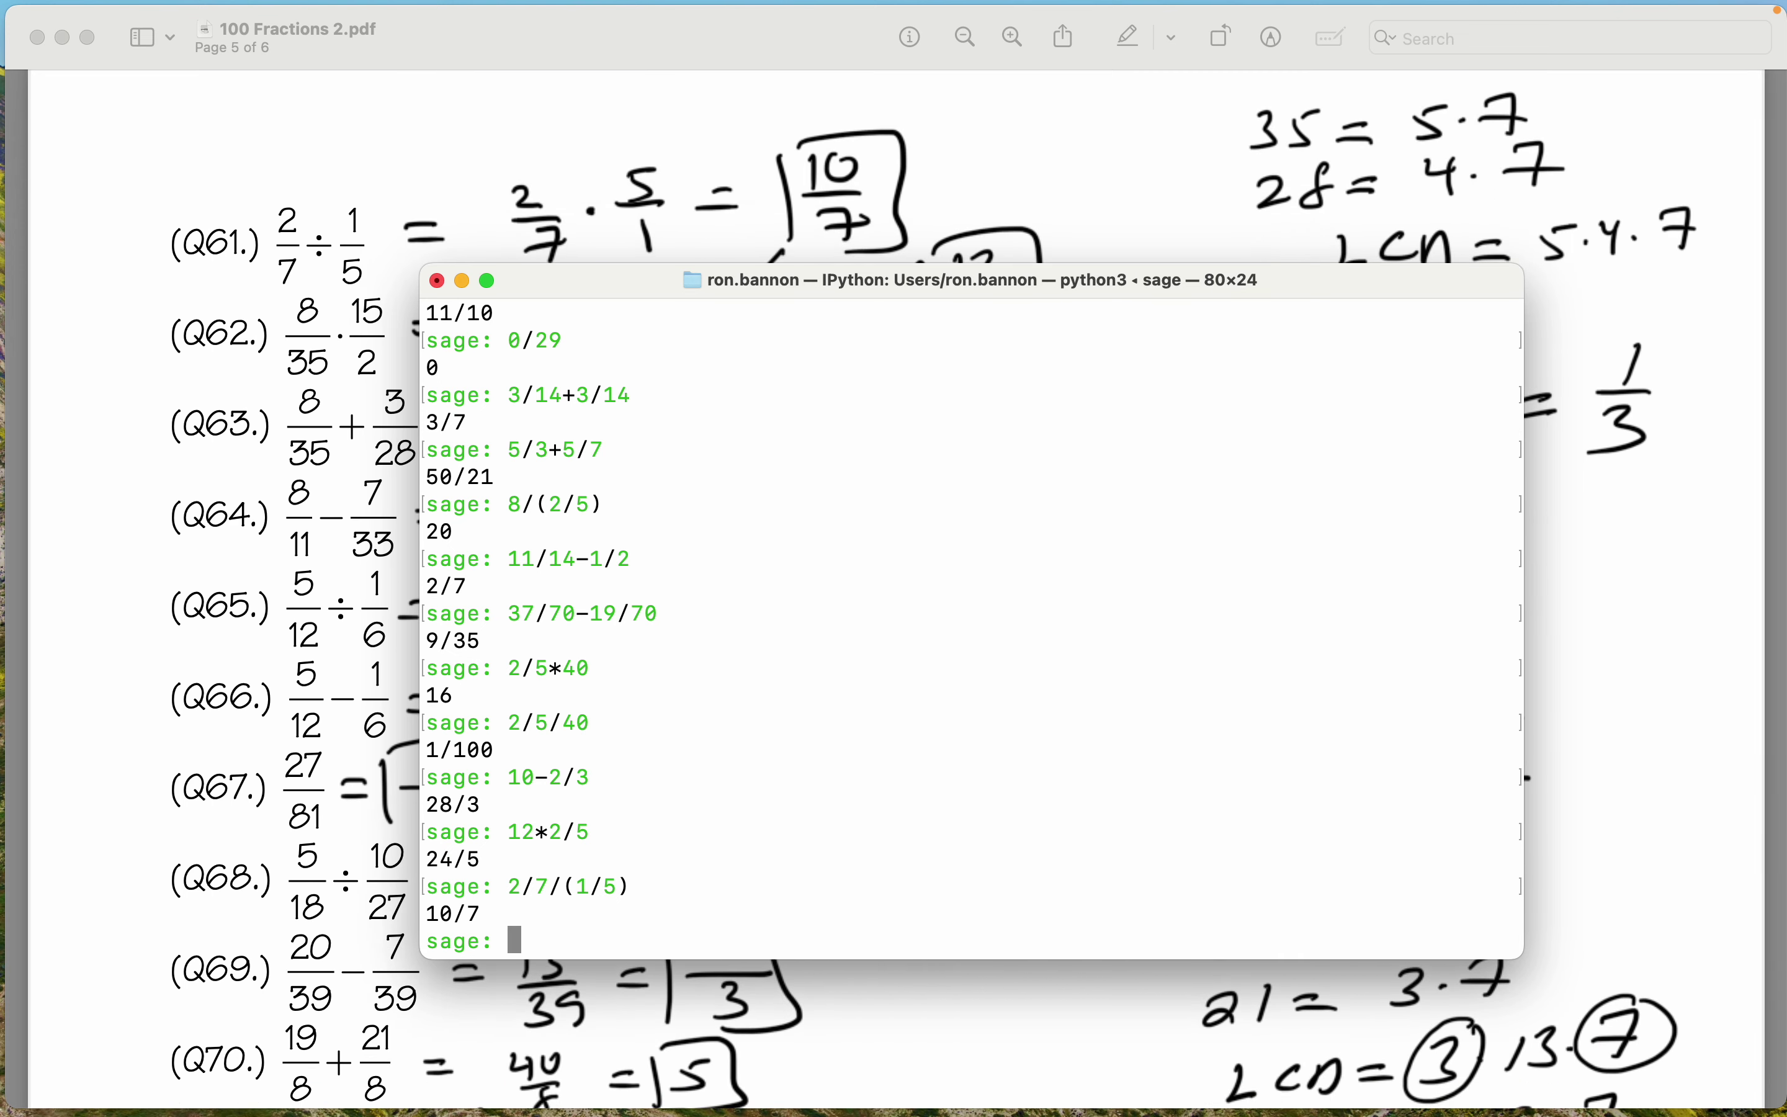
Evaluate 8/35*15/2 from a recalled history line for Q62, confirming 12/7.
type("8")
key("Up")
type("35*15/2")
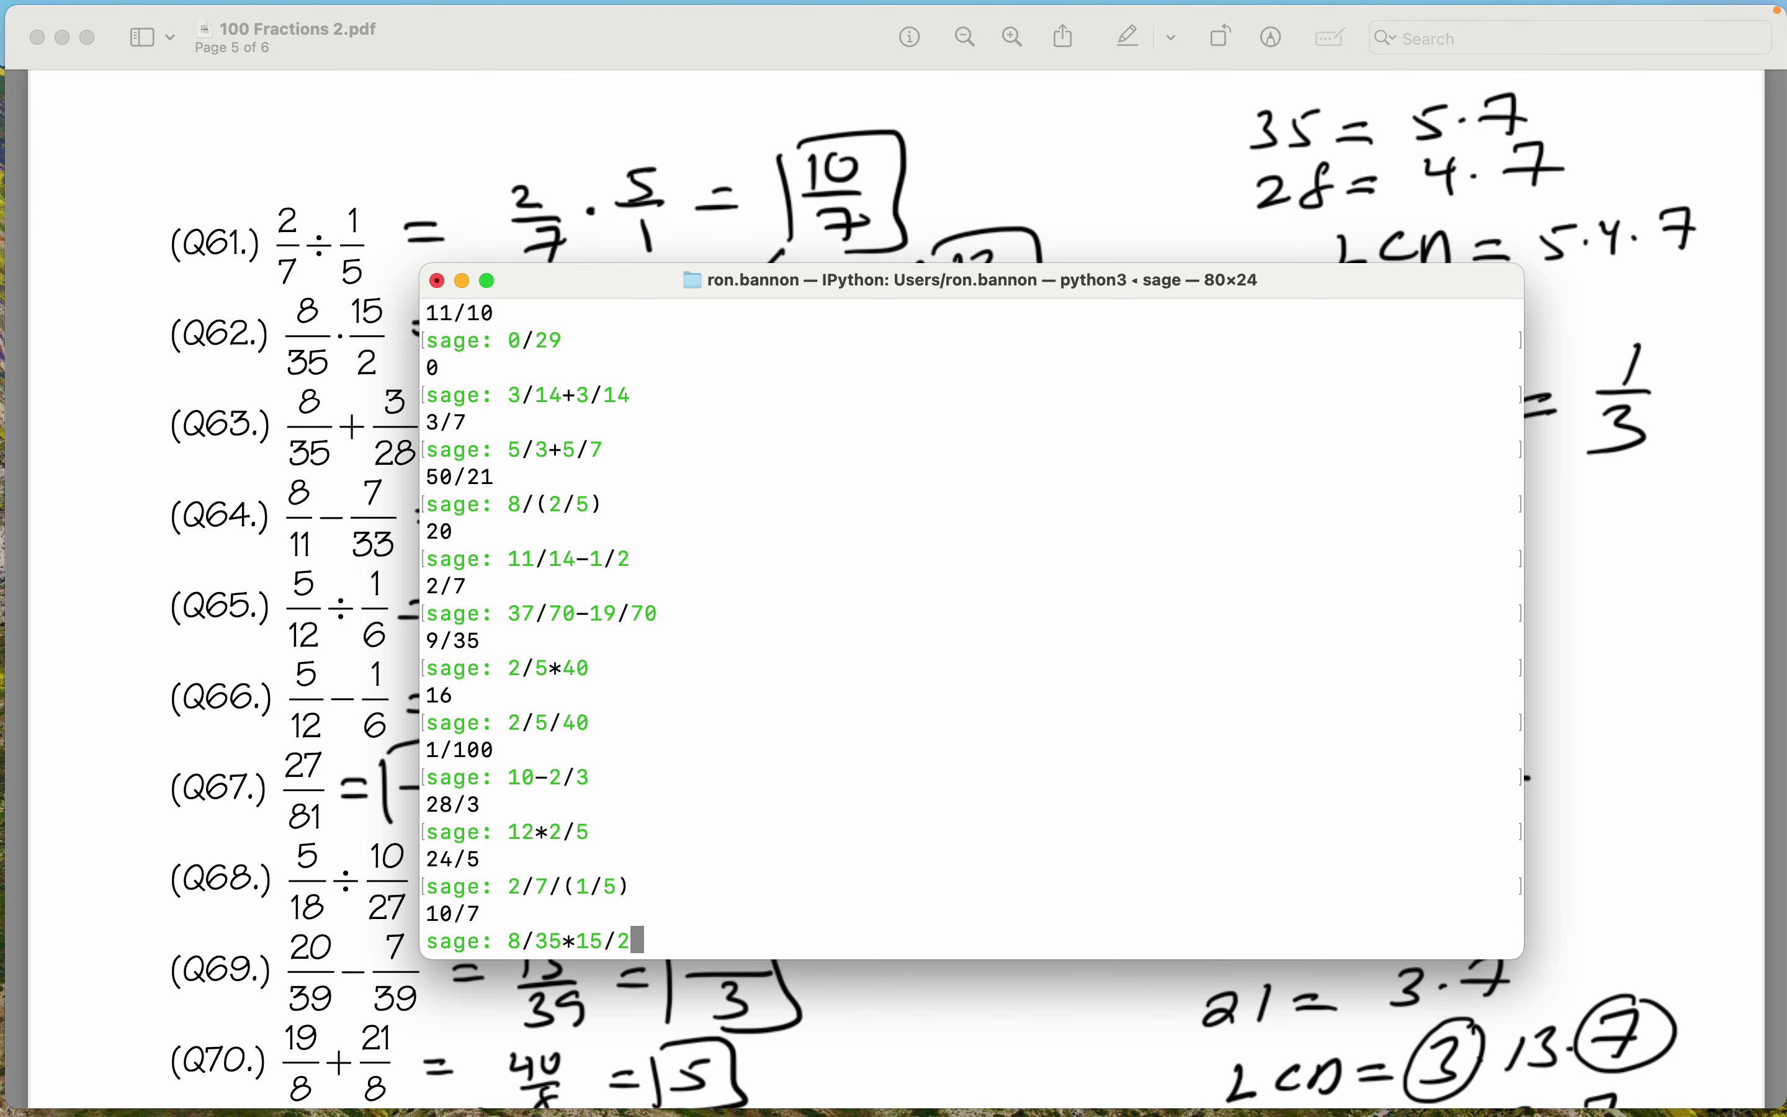
key("Return")
scroll(977, 592, "down", 3)
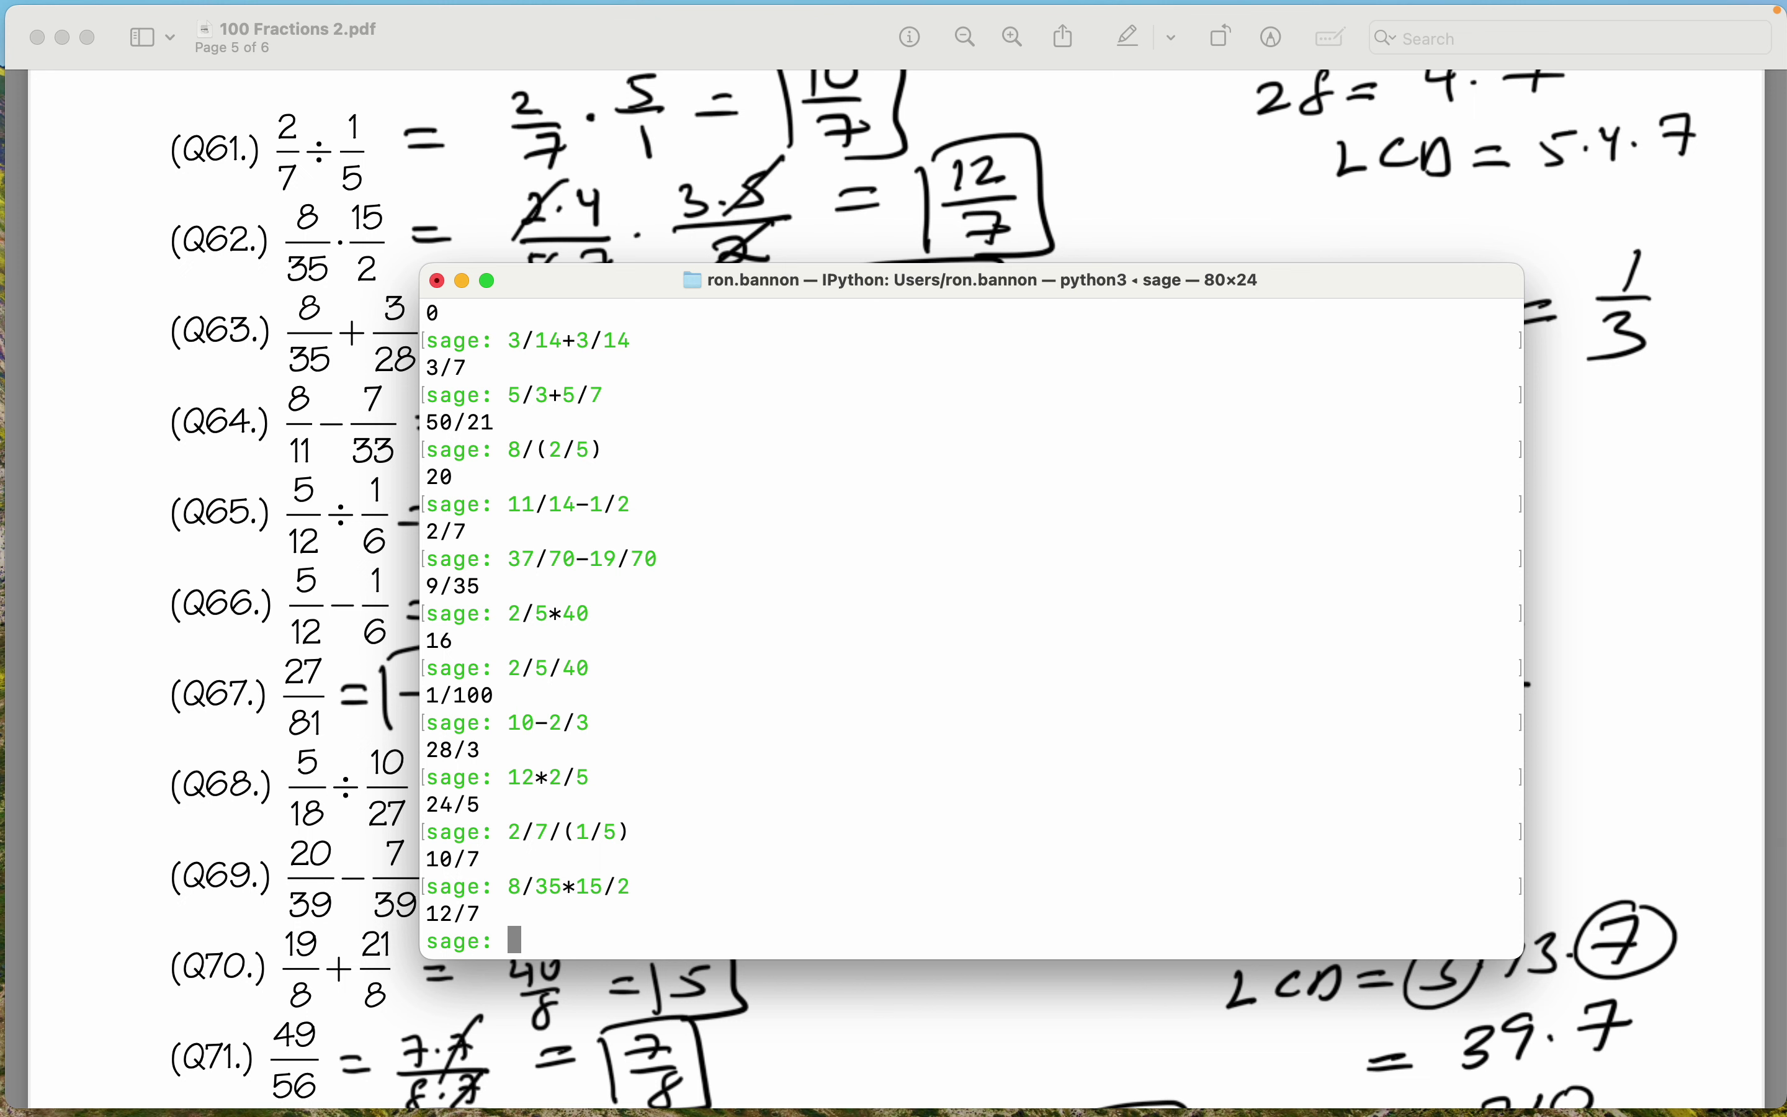
Edit the Q62 line into 8/35+3/28 for Q63, confirming 47/140.
key("Up")
key("Right")
key("Right")
key("Right")
key("ctrl+k")
type("+3/28")
key("Return")
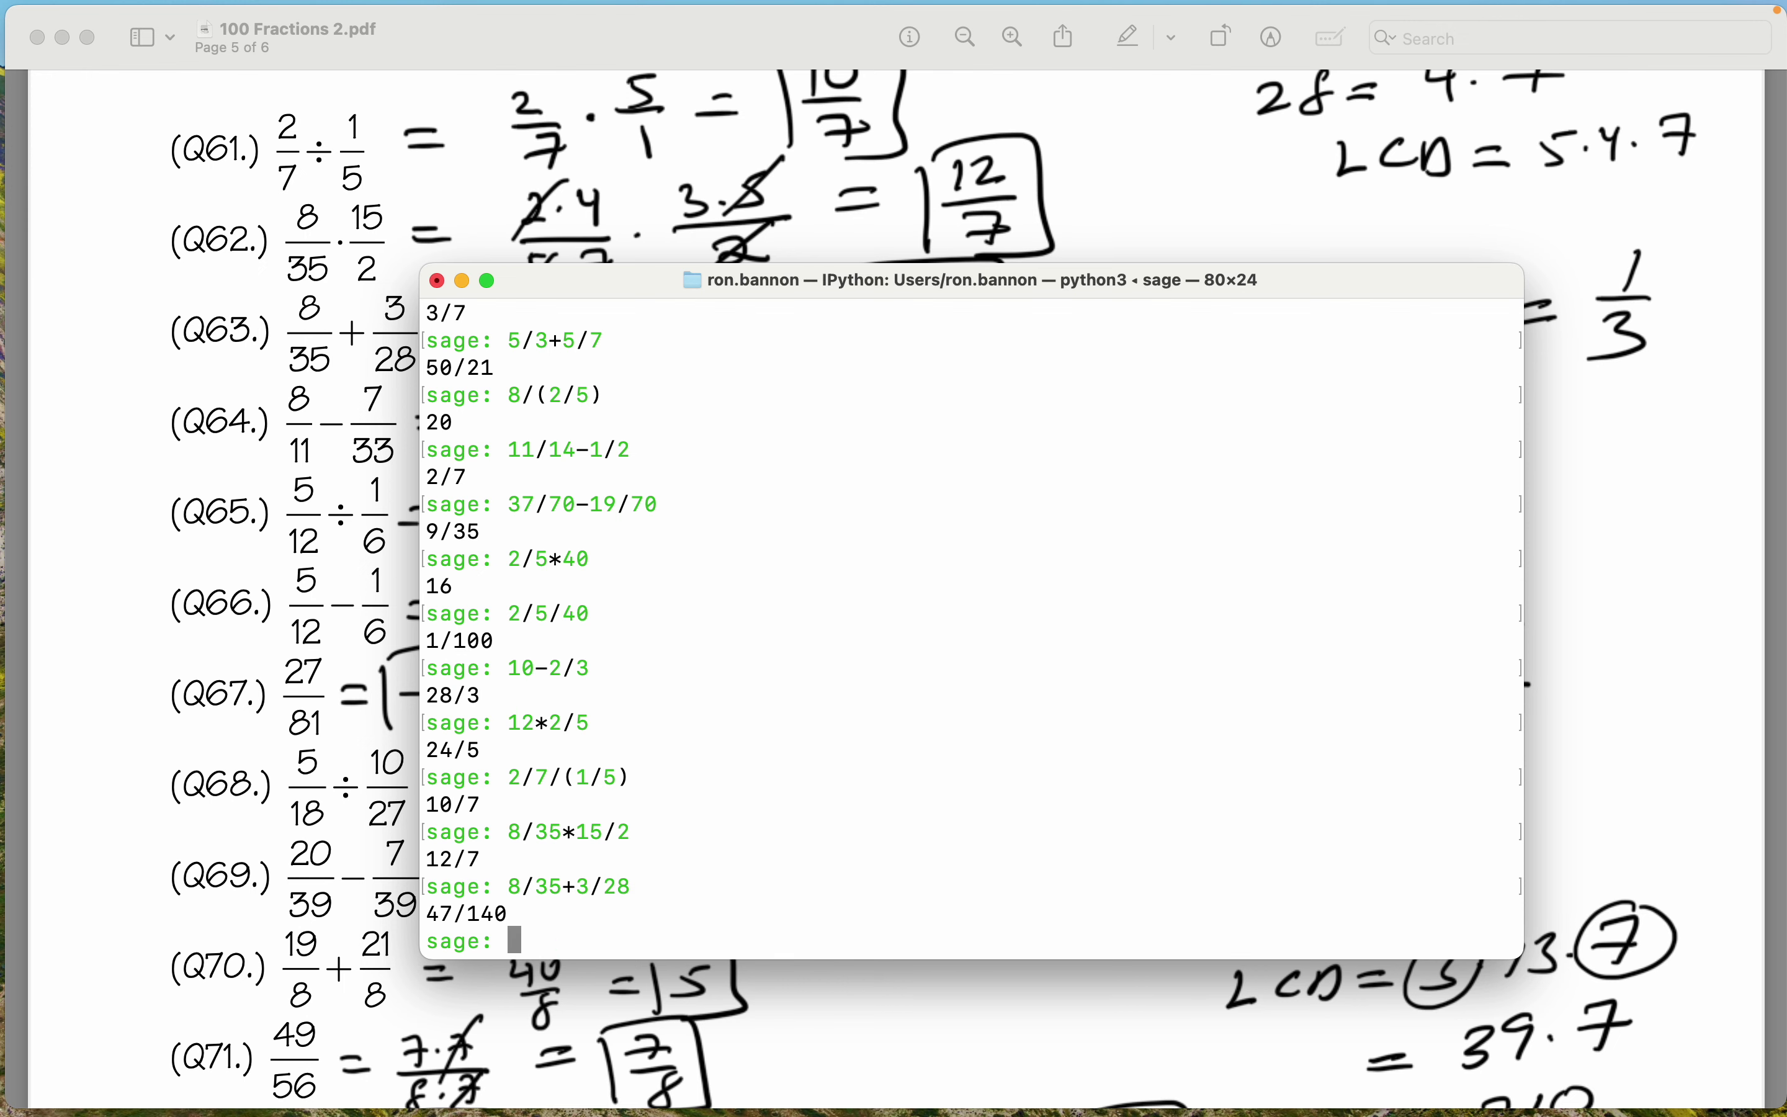
scroll(222, 591, "down", 3)
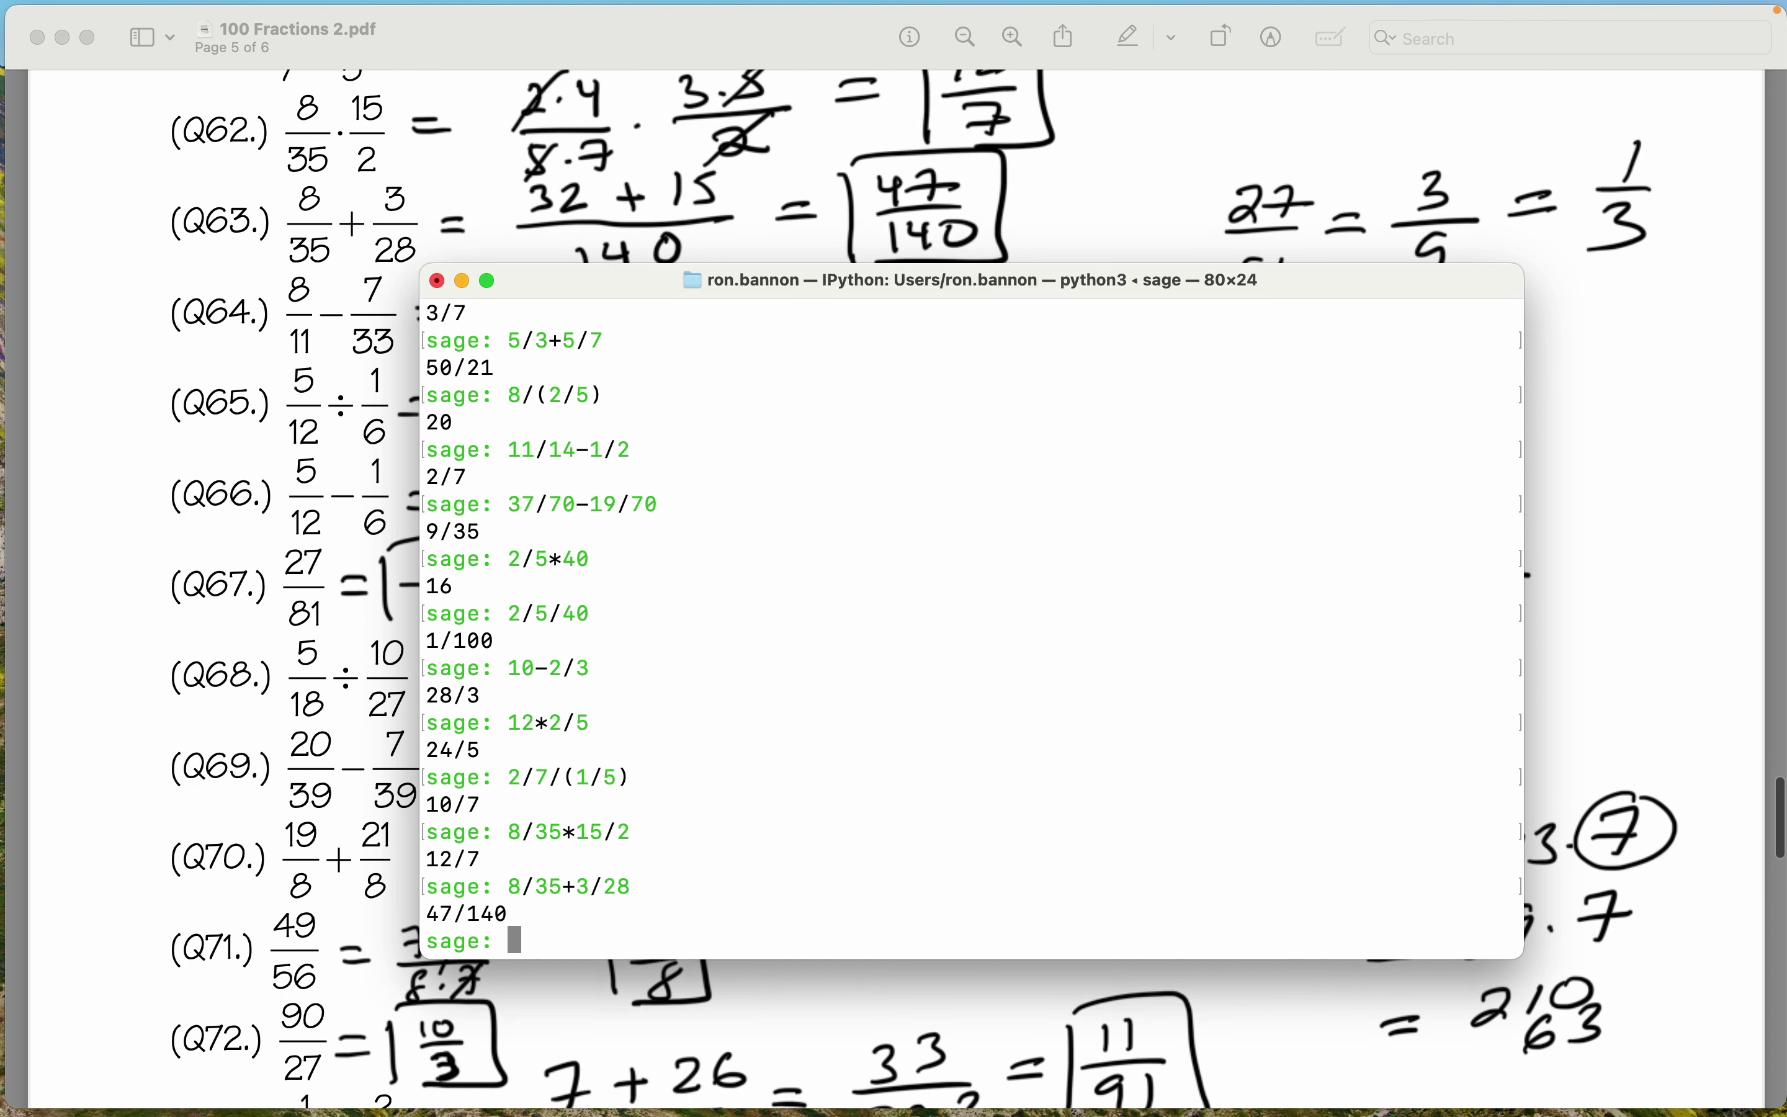
Check Q64 and Q65: 8/11-7/33 gives 17/33 and 5/12/(1/6) gives 5/2.
type("8/")
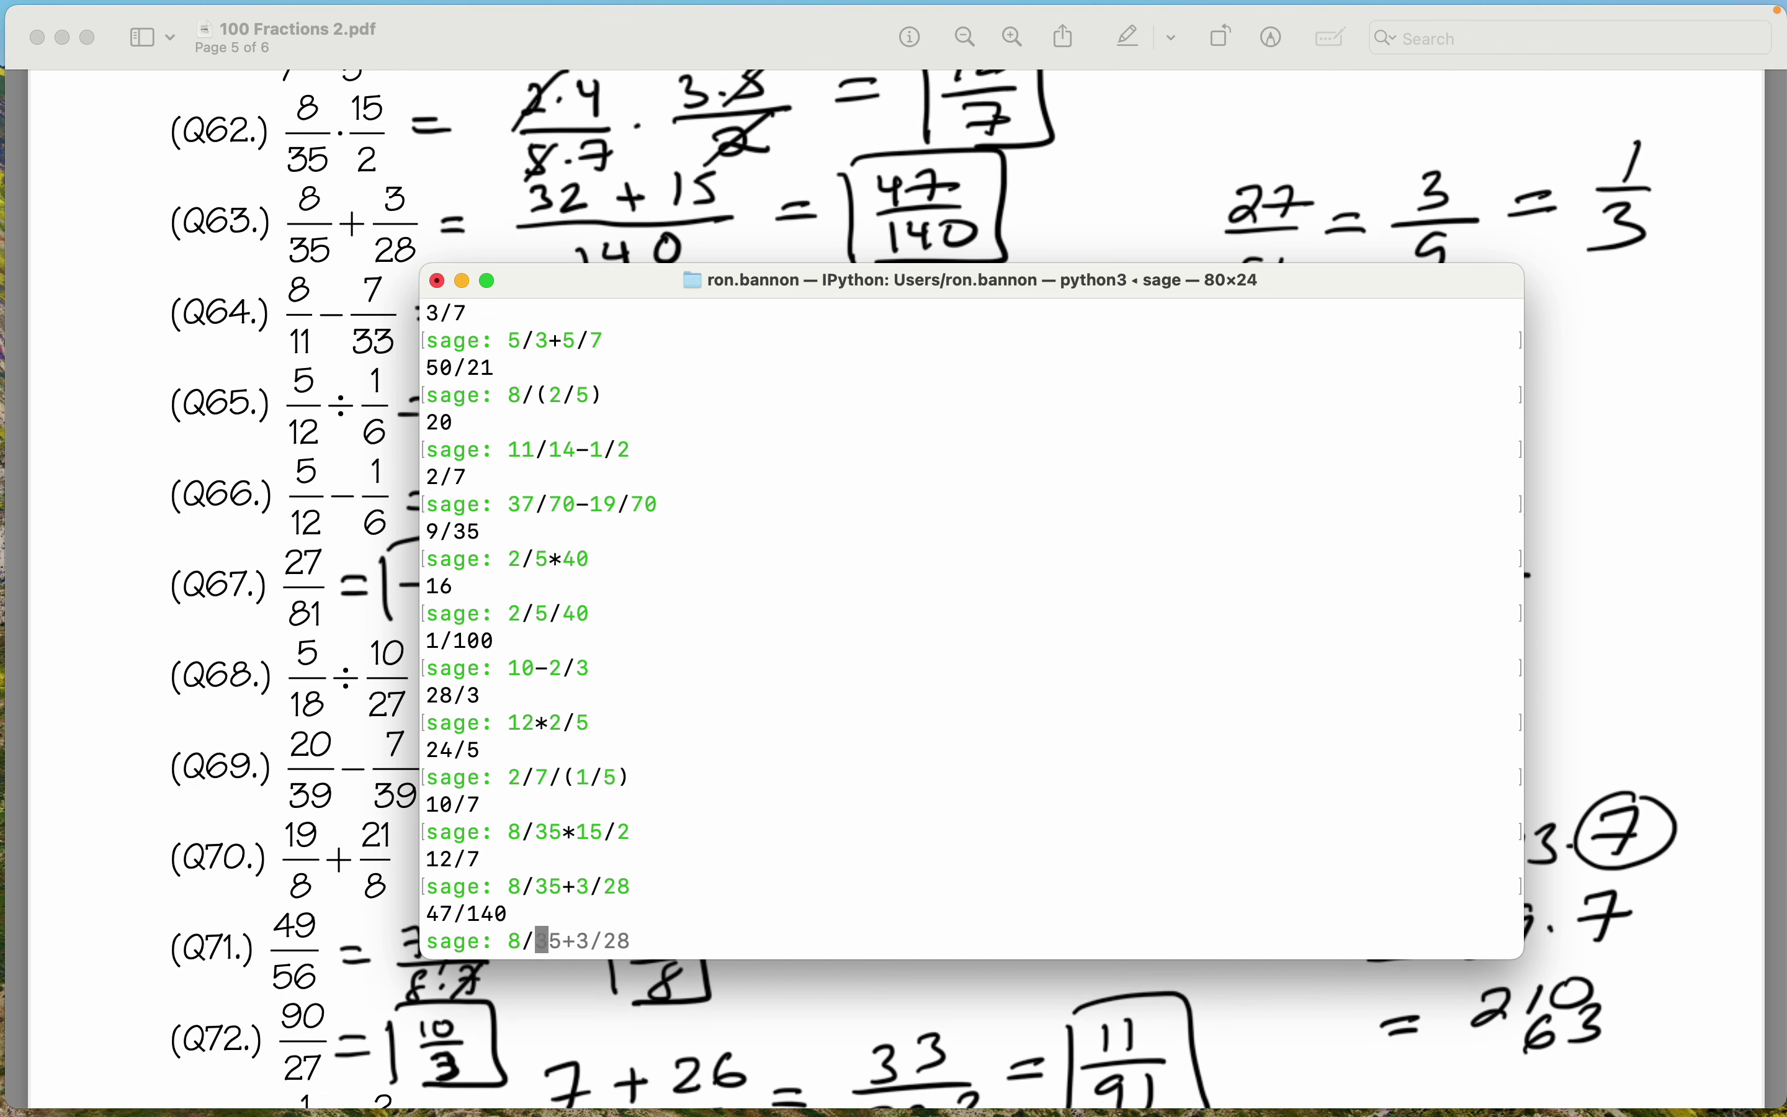
type("11-7/33")
key("Return")
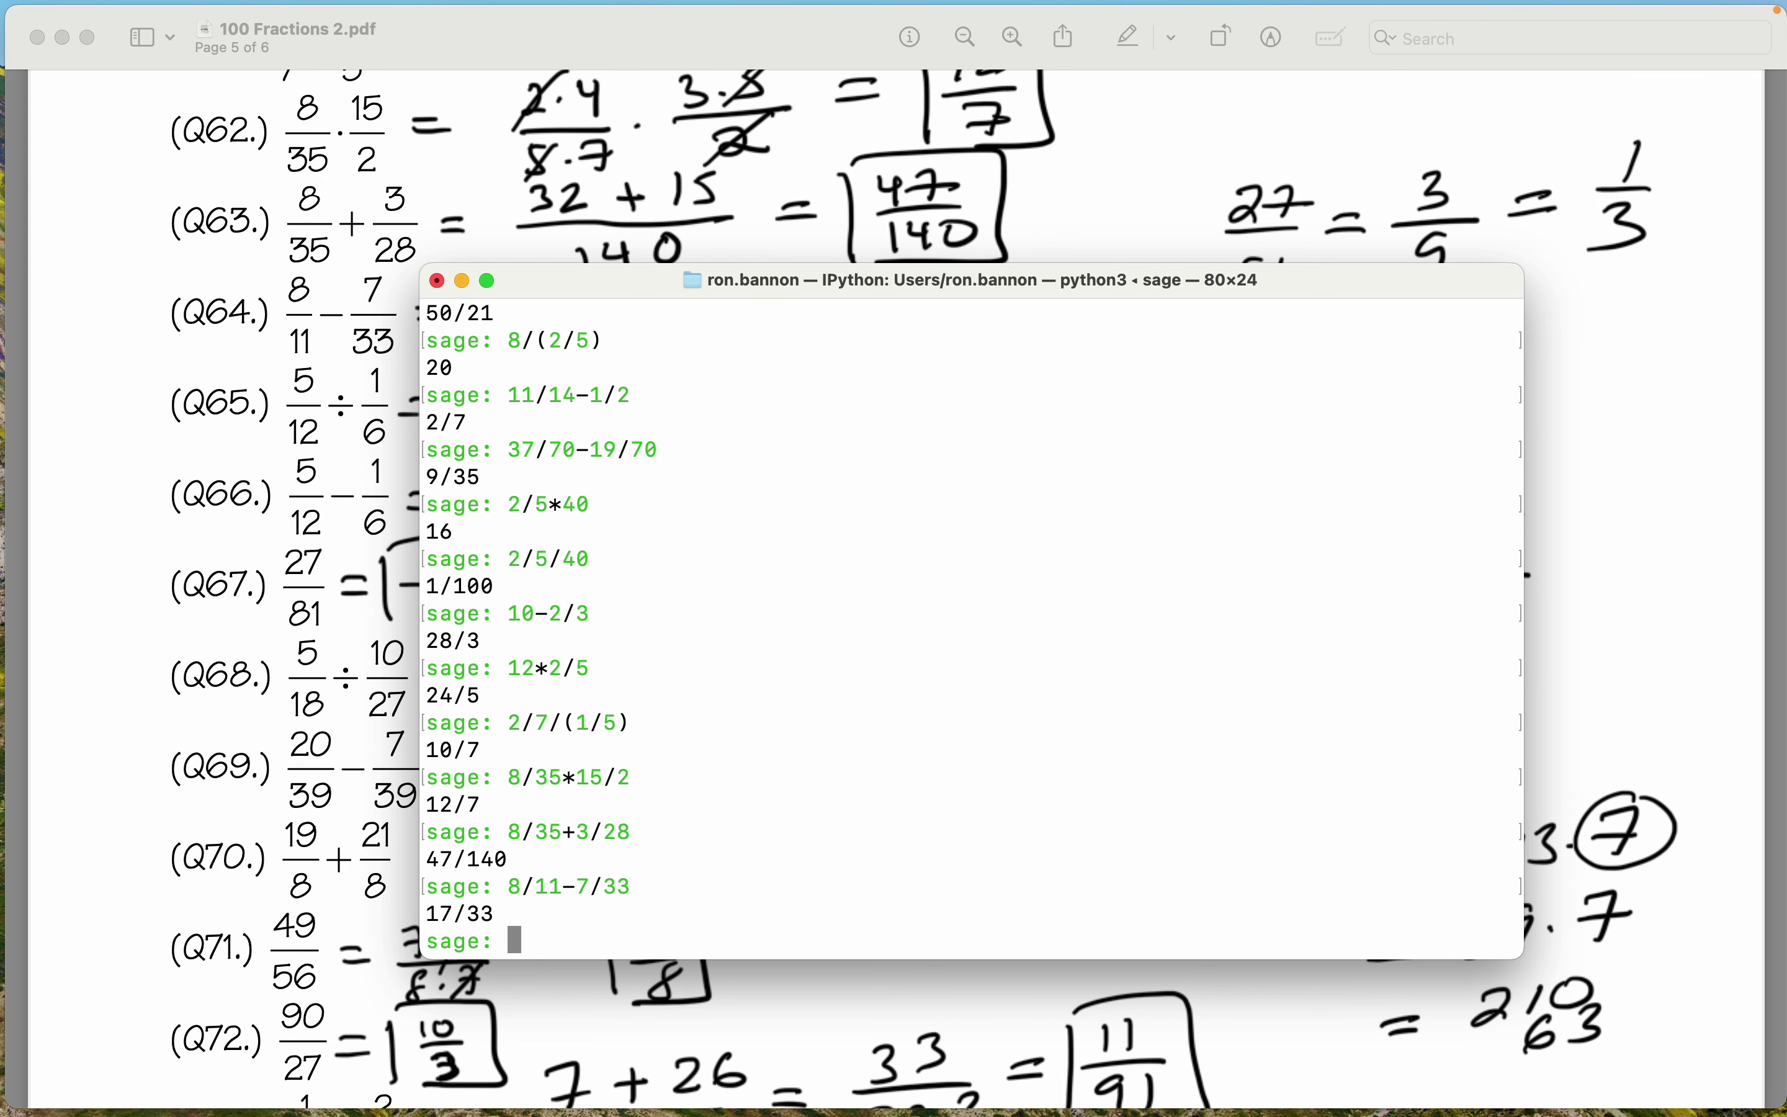
scroll(960, 163, "down", 5)
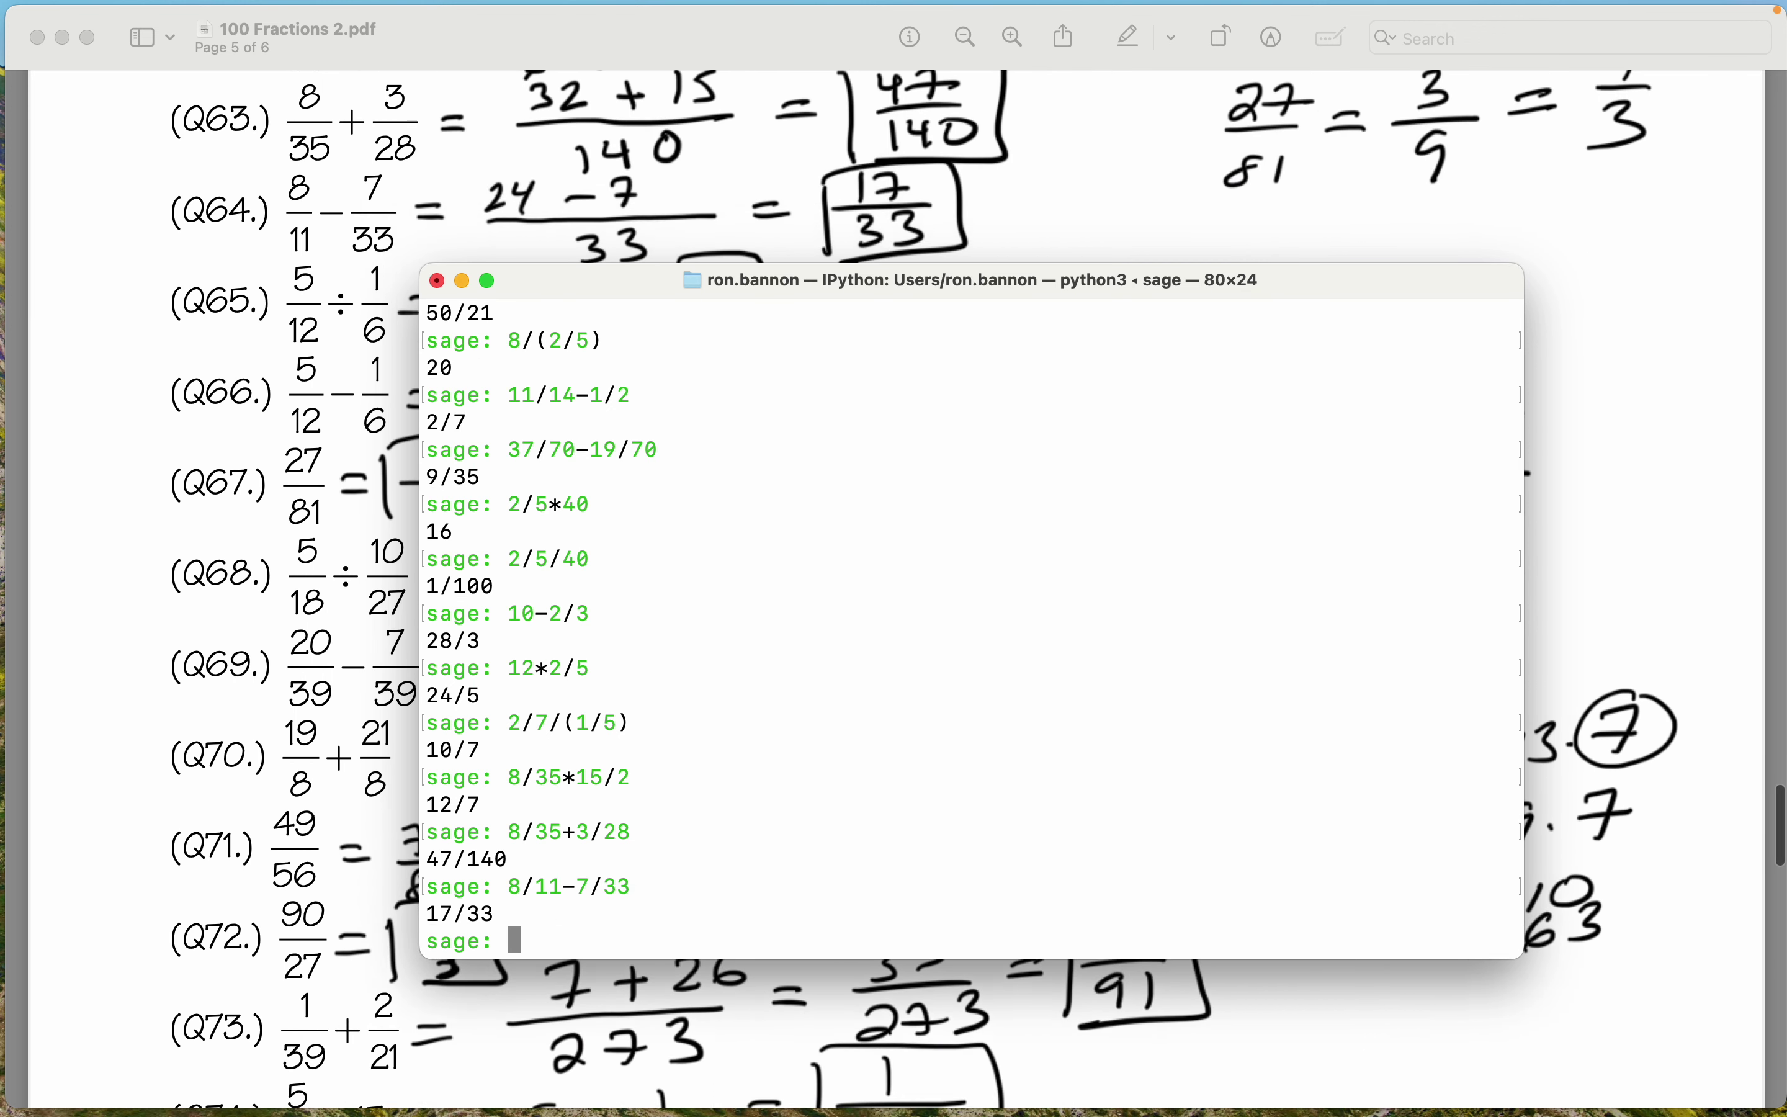
type("5")
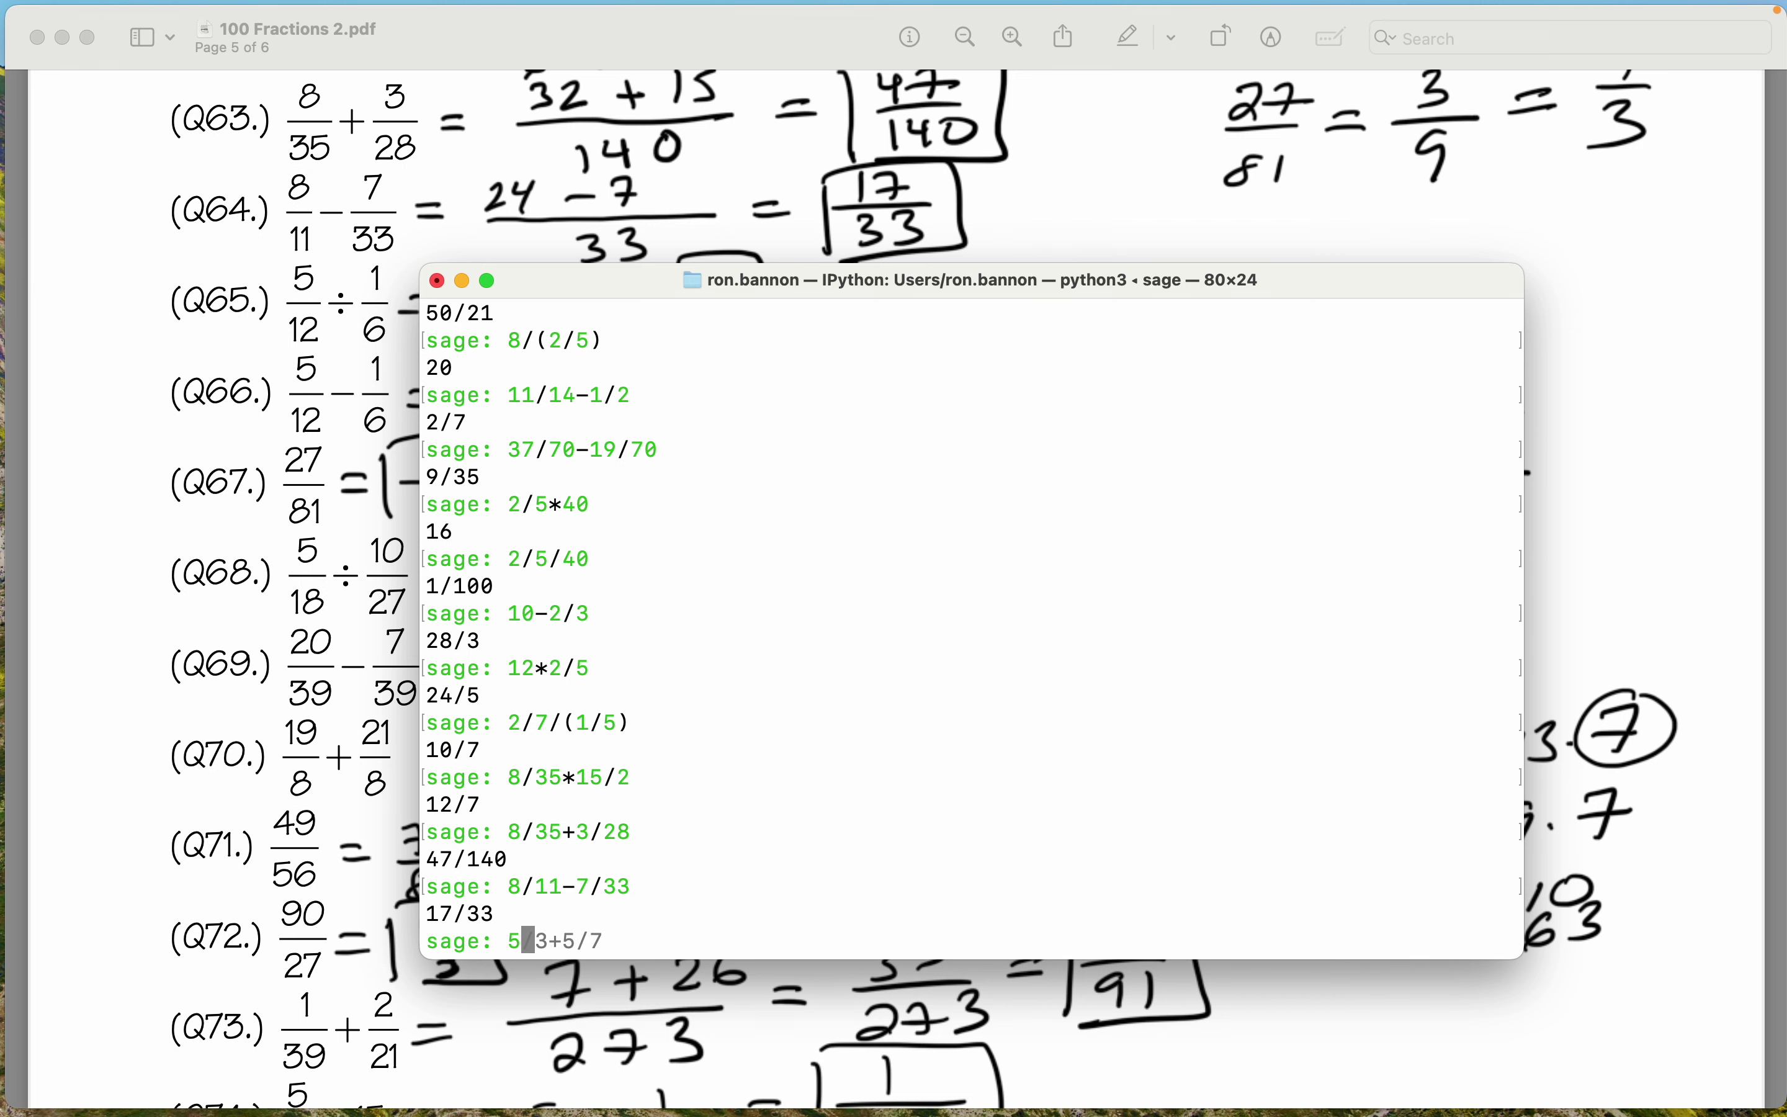
scroll(960, 163, "down", 1)
type("/12/(")
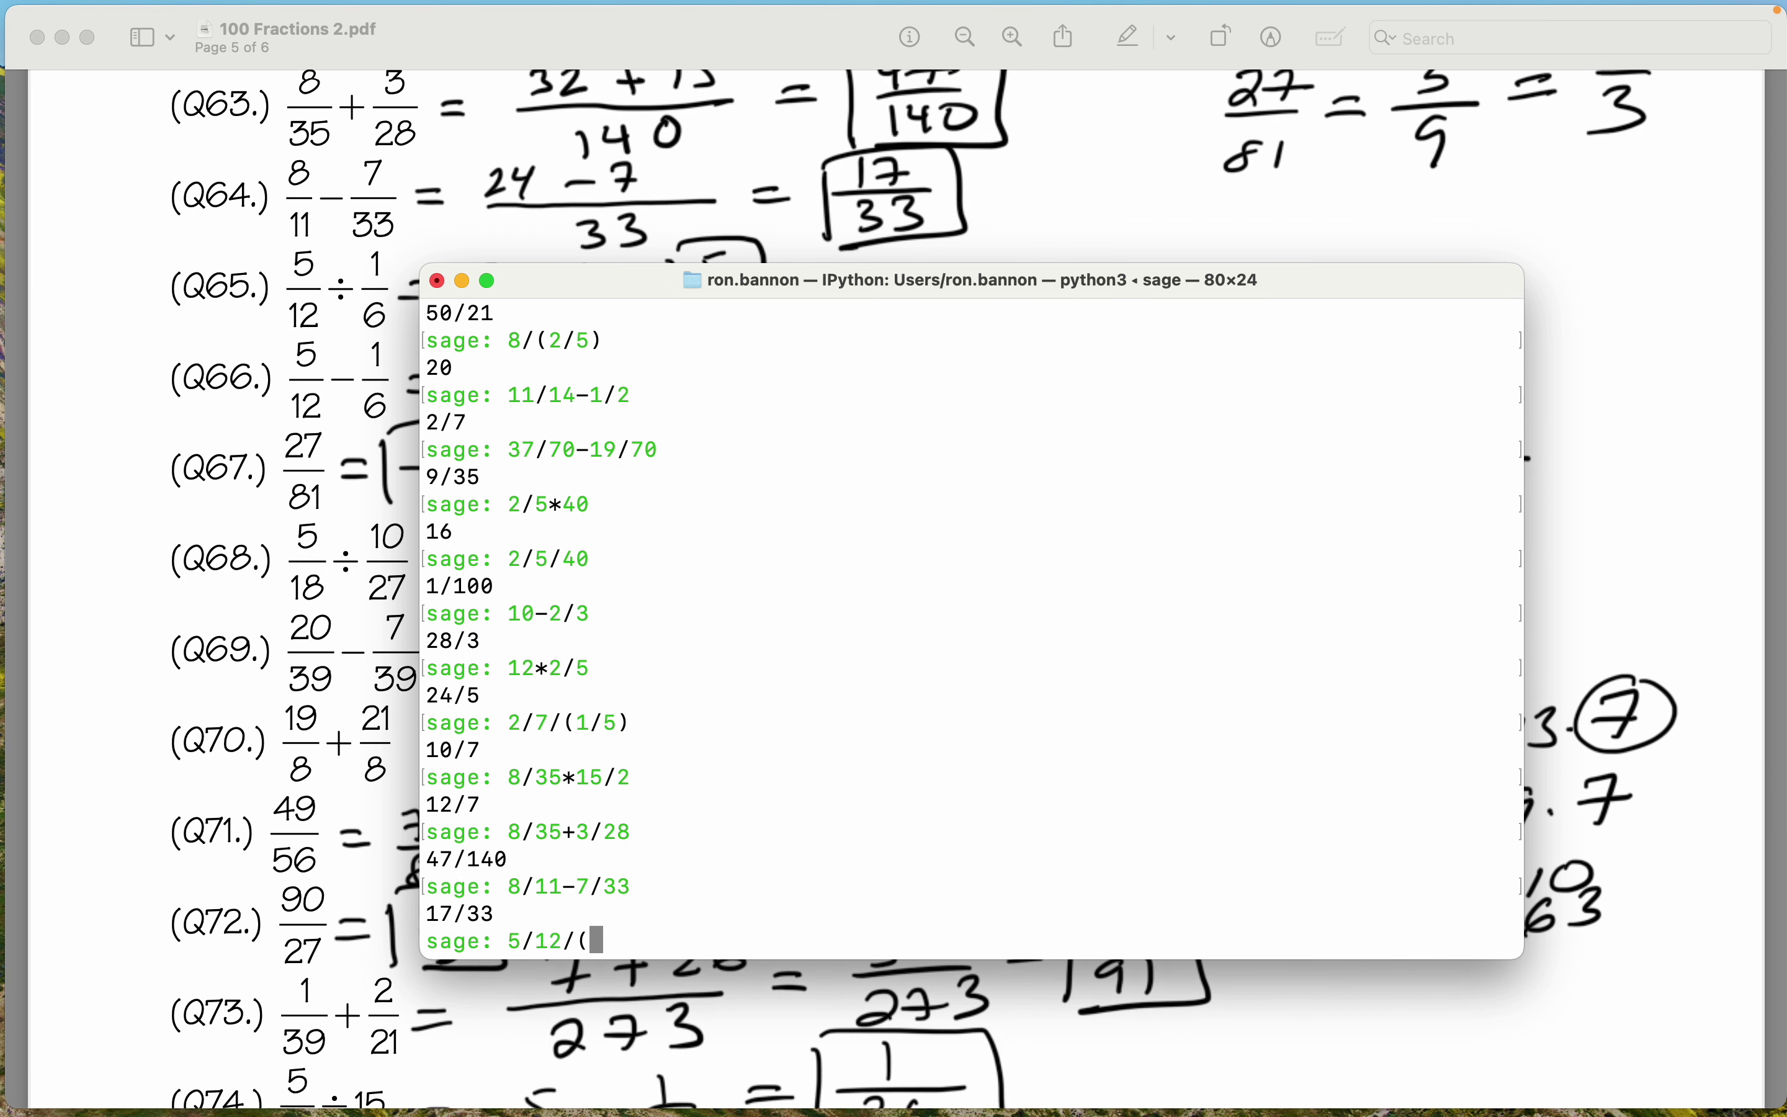
type("1/6)")
key("Return")
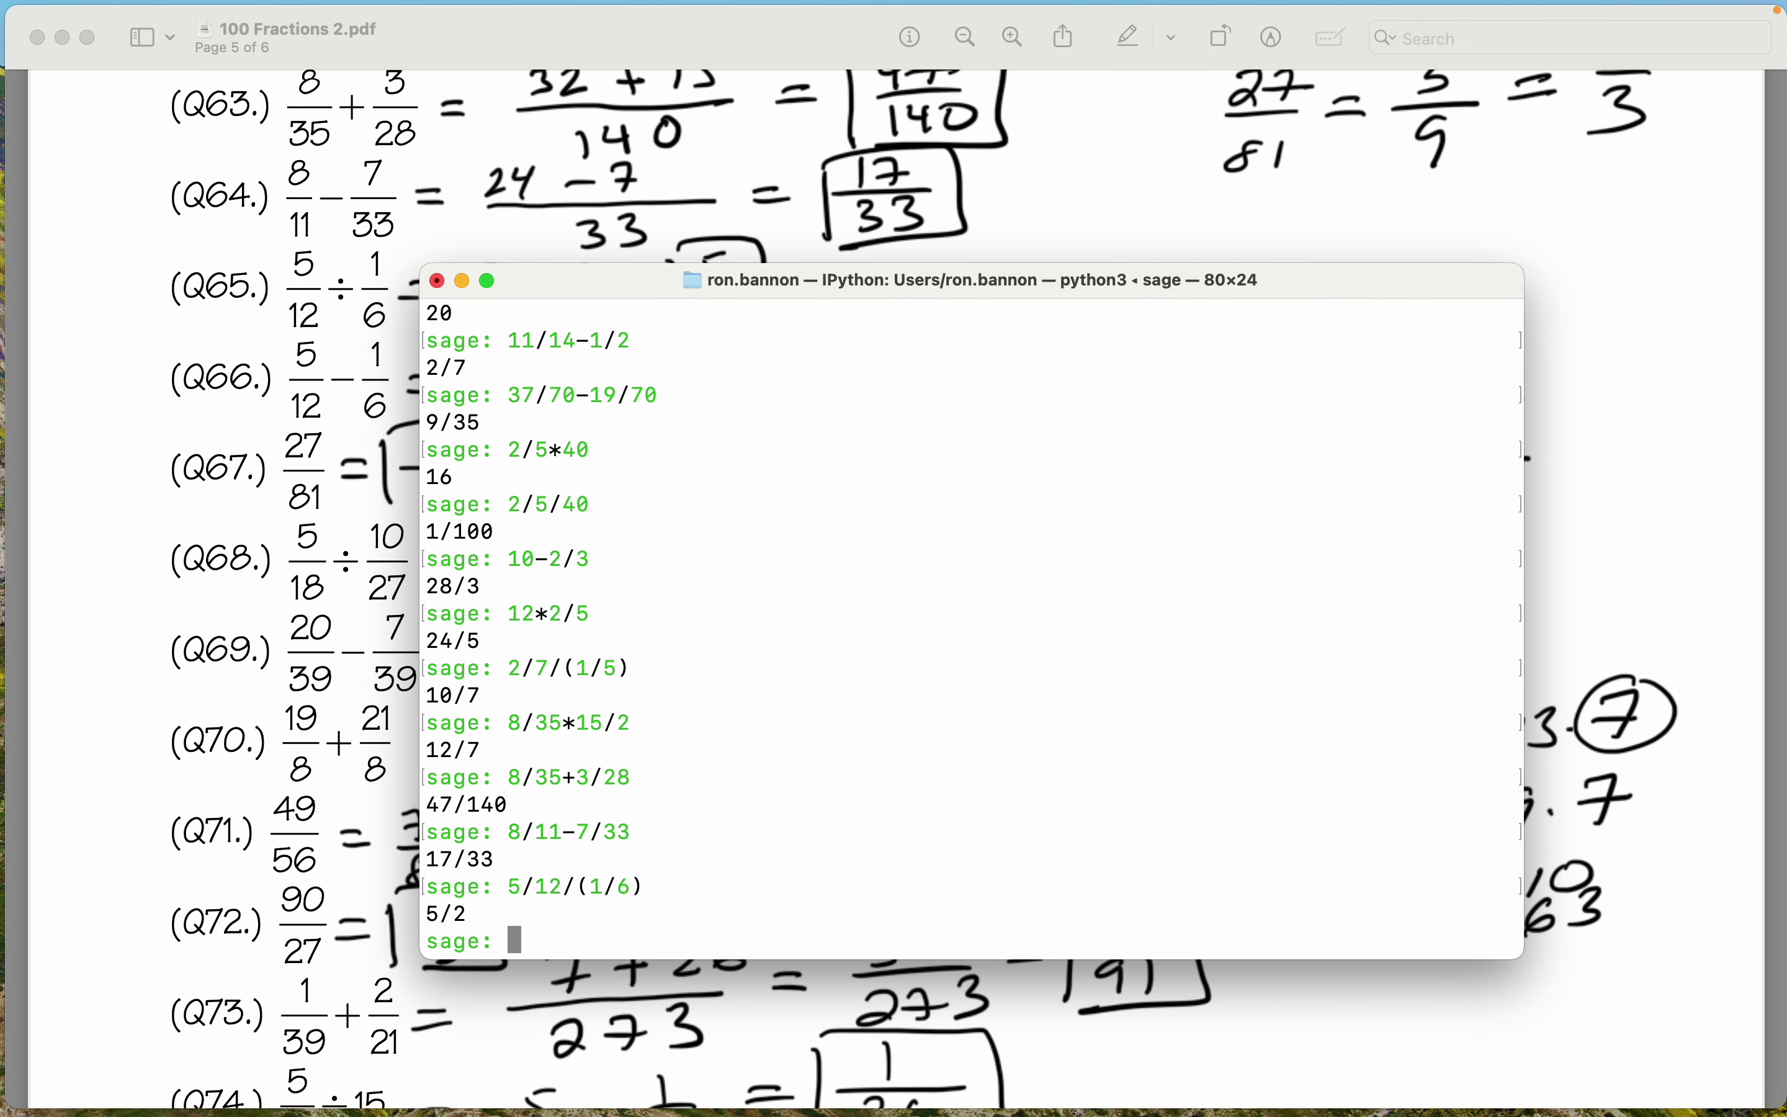
scroll(1655, 517, "down", 2)
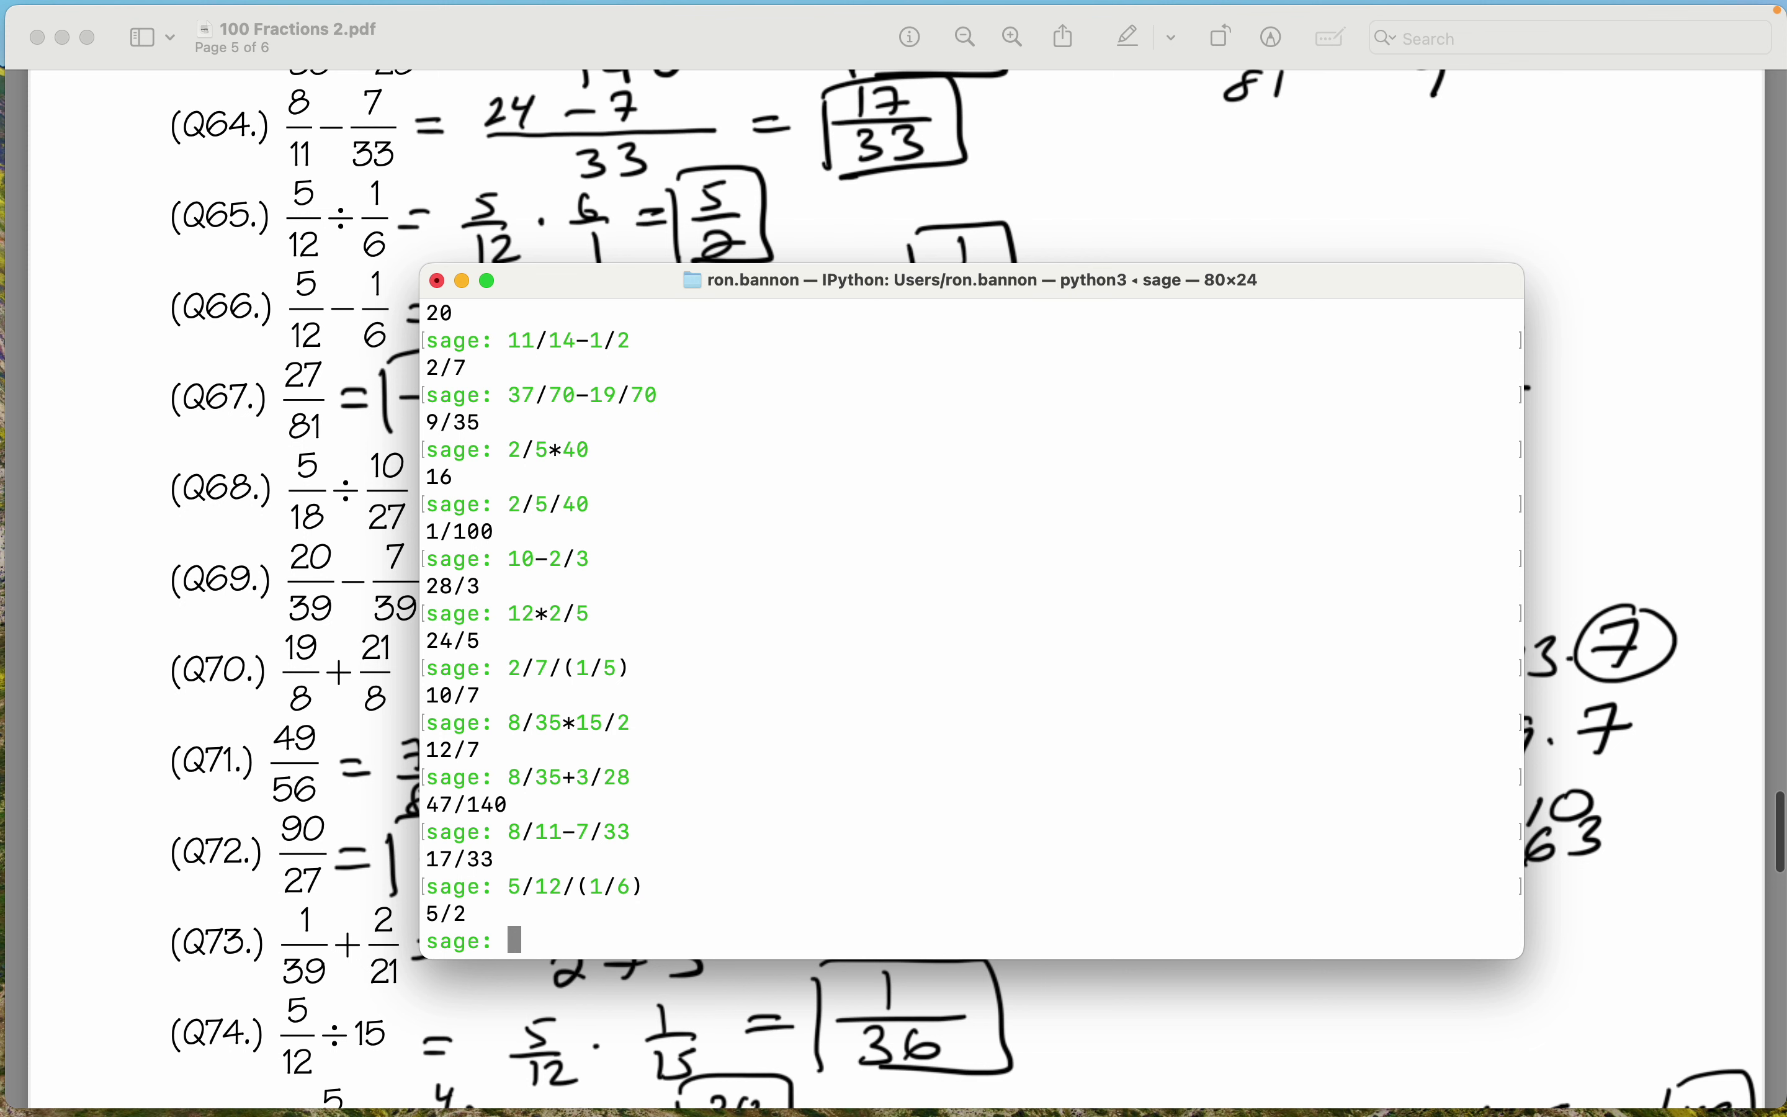
Check Q66 and Q67: 5/12-1/6 gives 1/4 and 27/81 reduces to 1/3.
type("5")
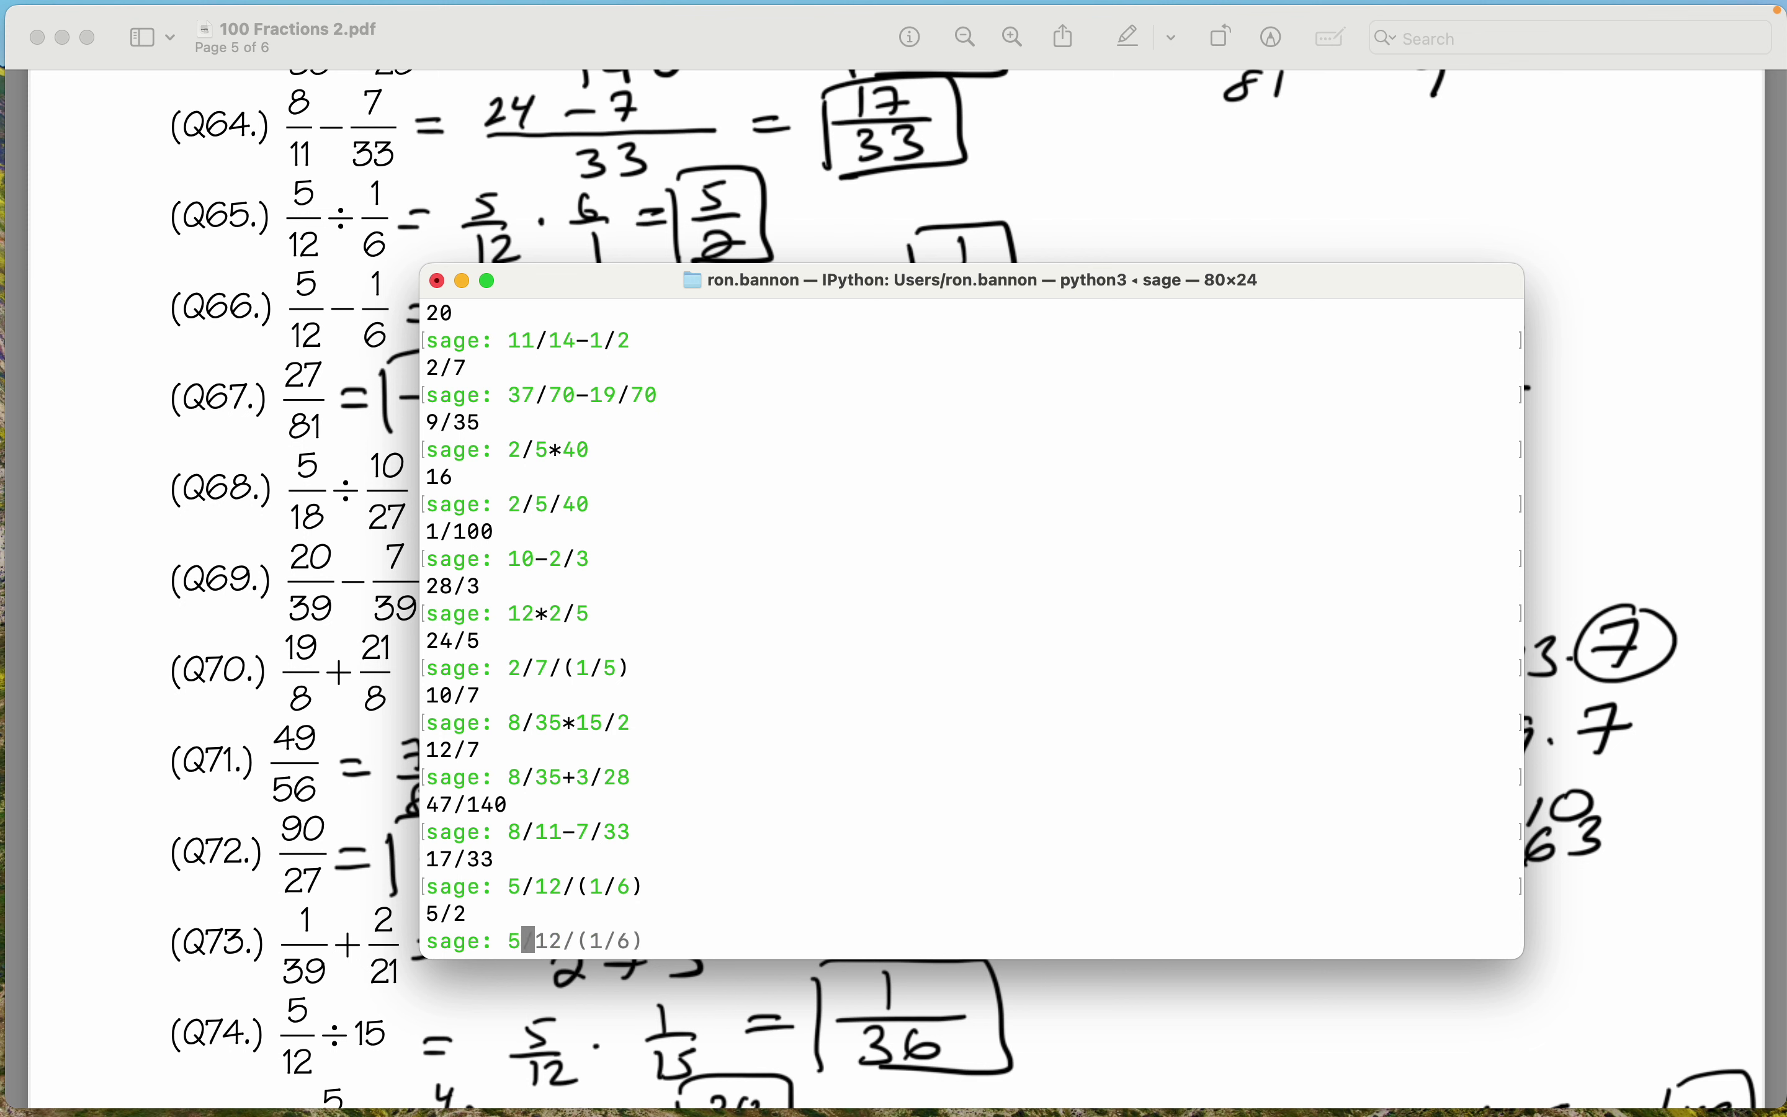
type("/12-1/6")
key("Return")
scroll(221, 591, "down", 2)
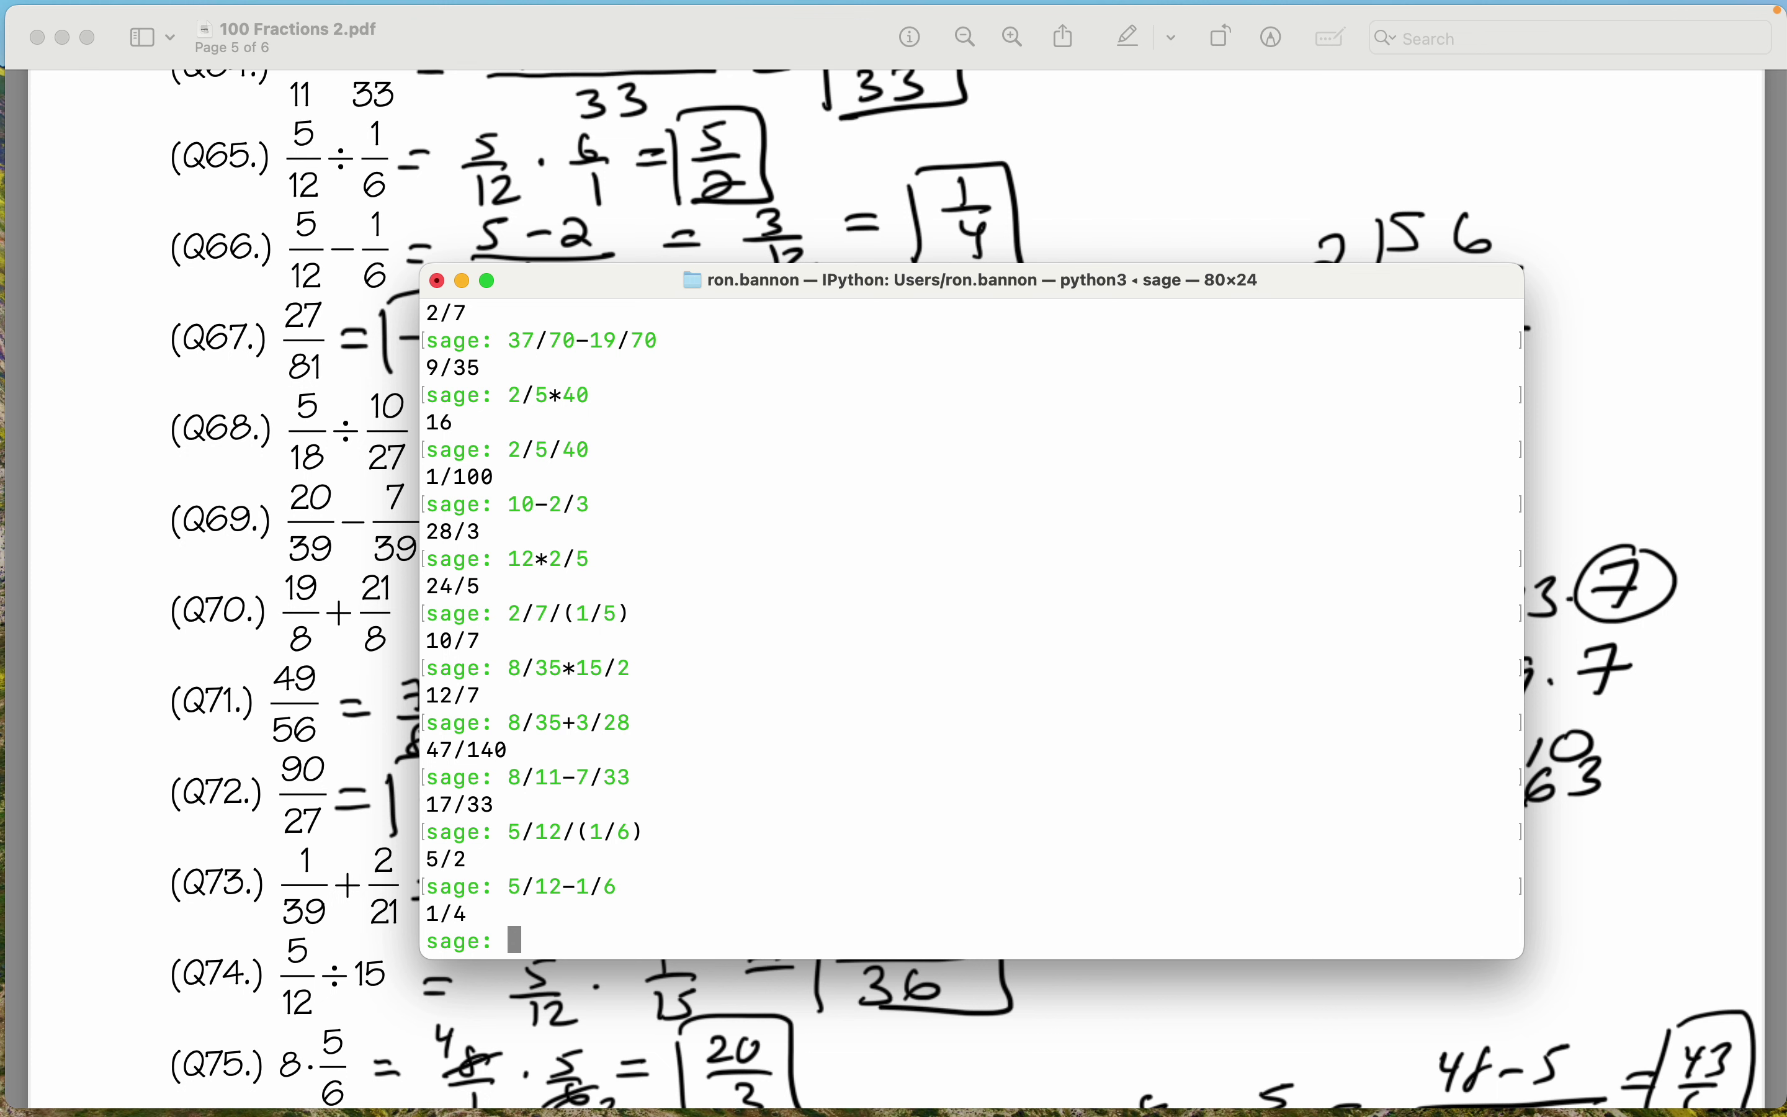
type("27/81")
key("Return")
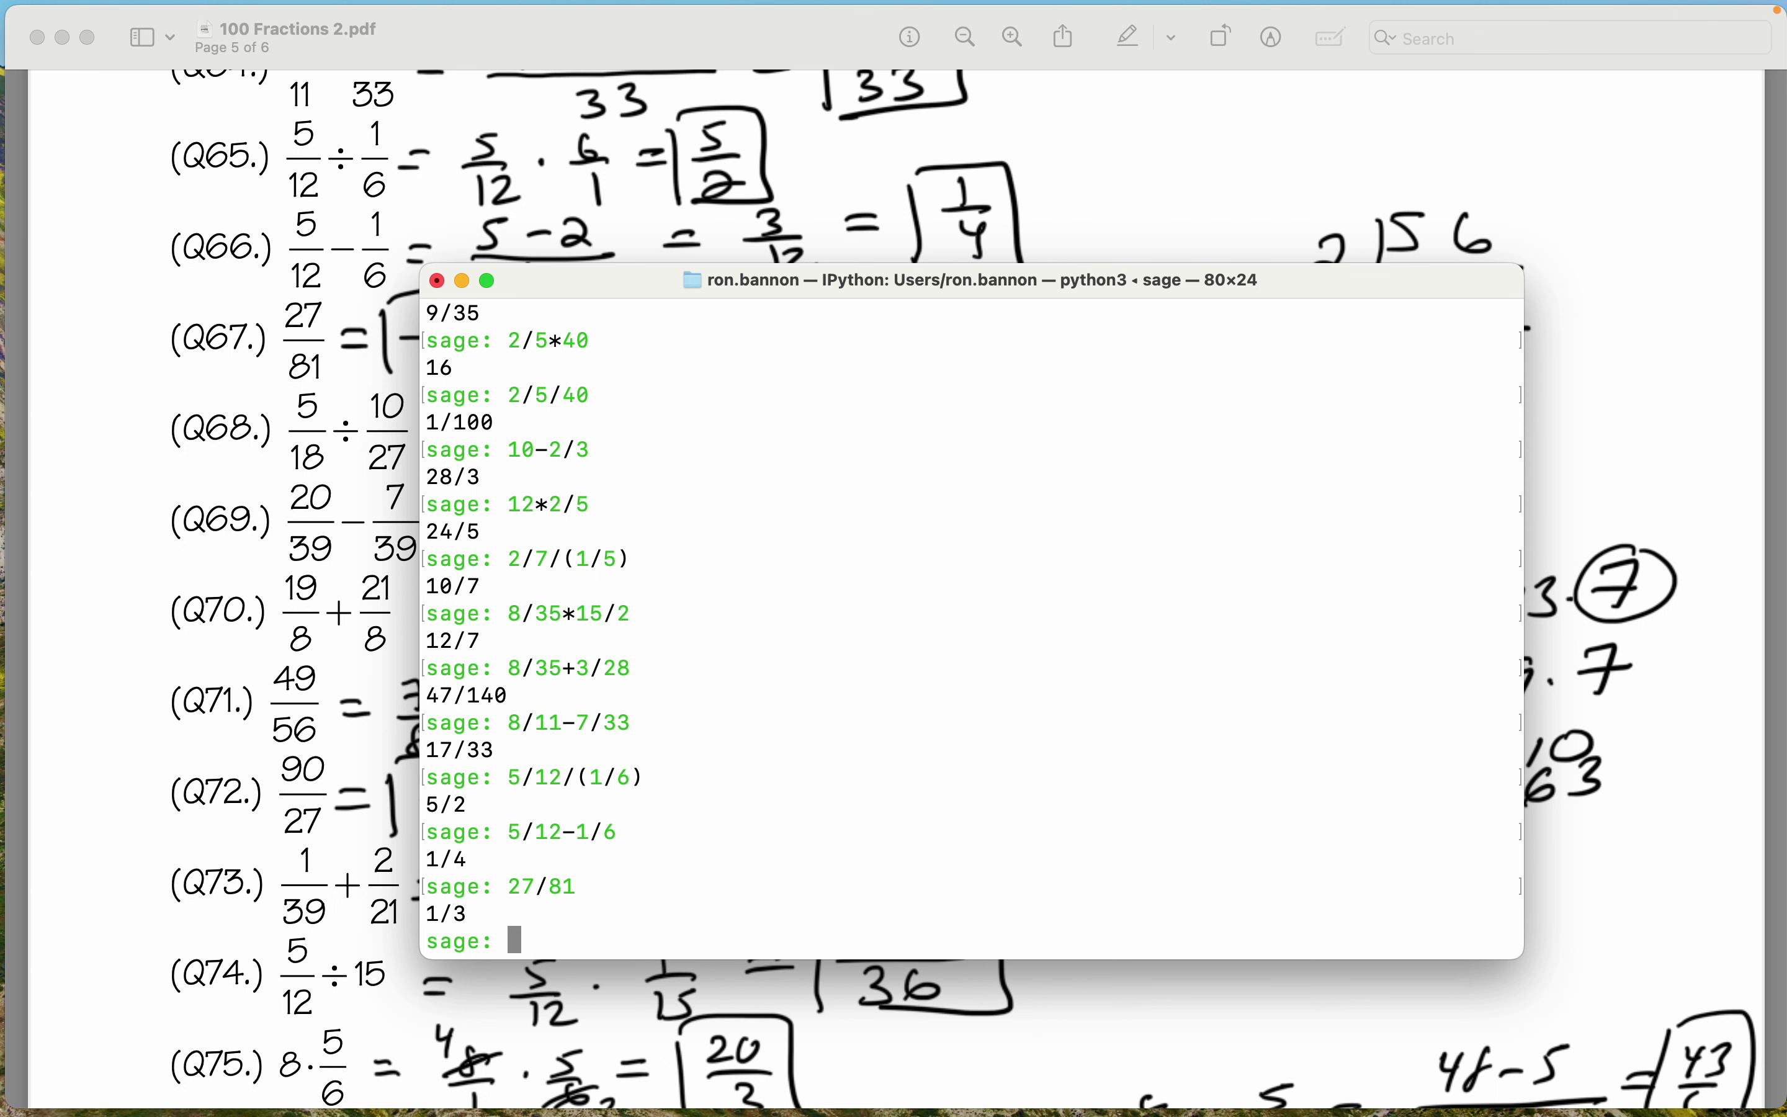
scroll(273, 375, "down", 3)
Check Q68 and Q69: 5/18/(10/27) gives 3/4 and 20/39-7/39 gives 1/3.
scroll(273, 375, "down", 1)
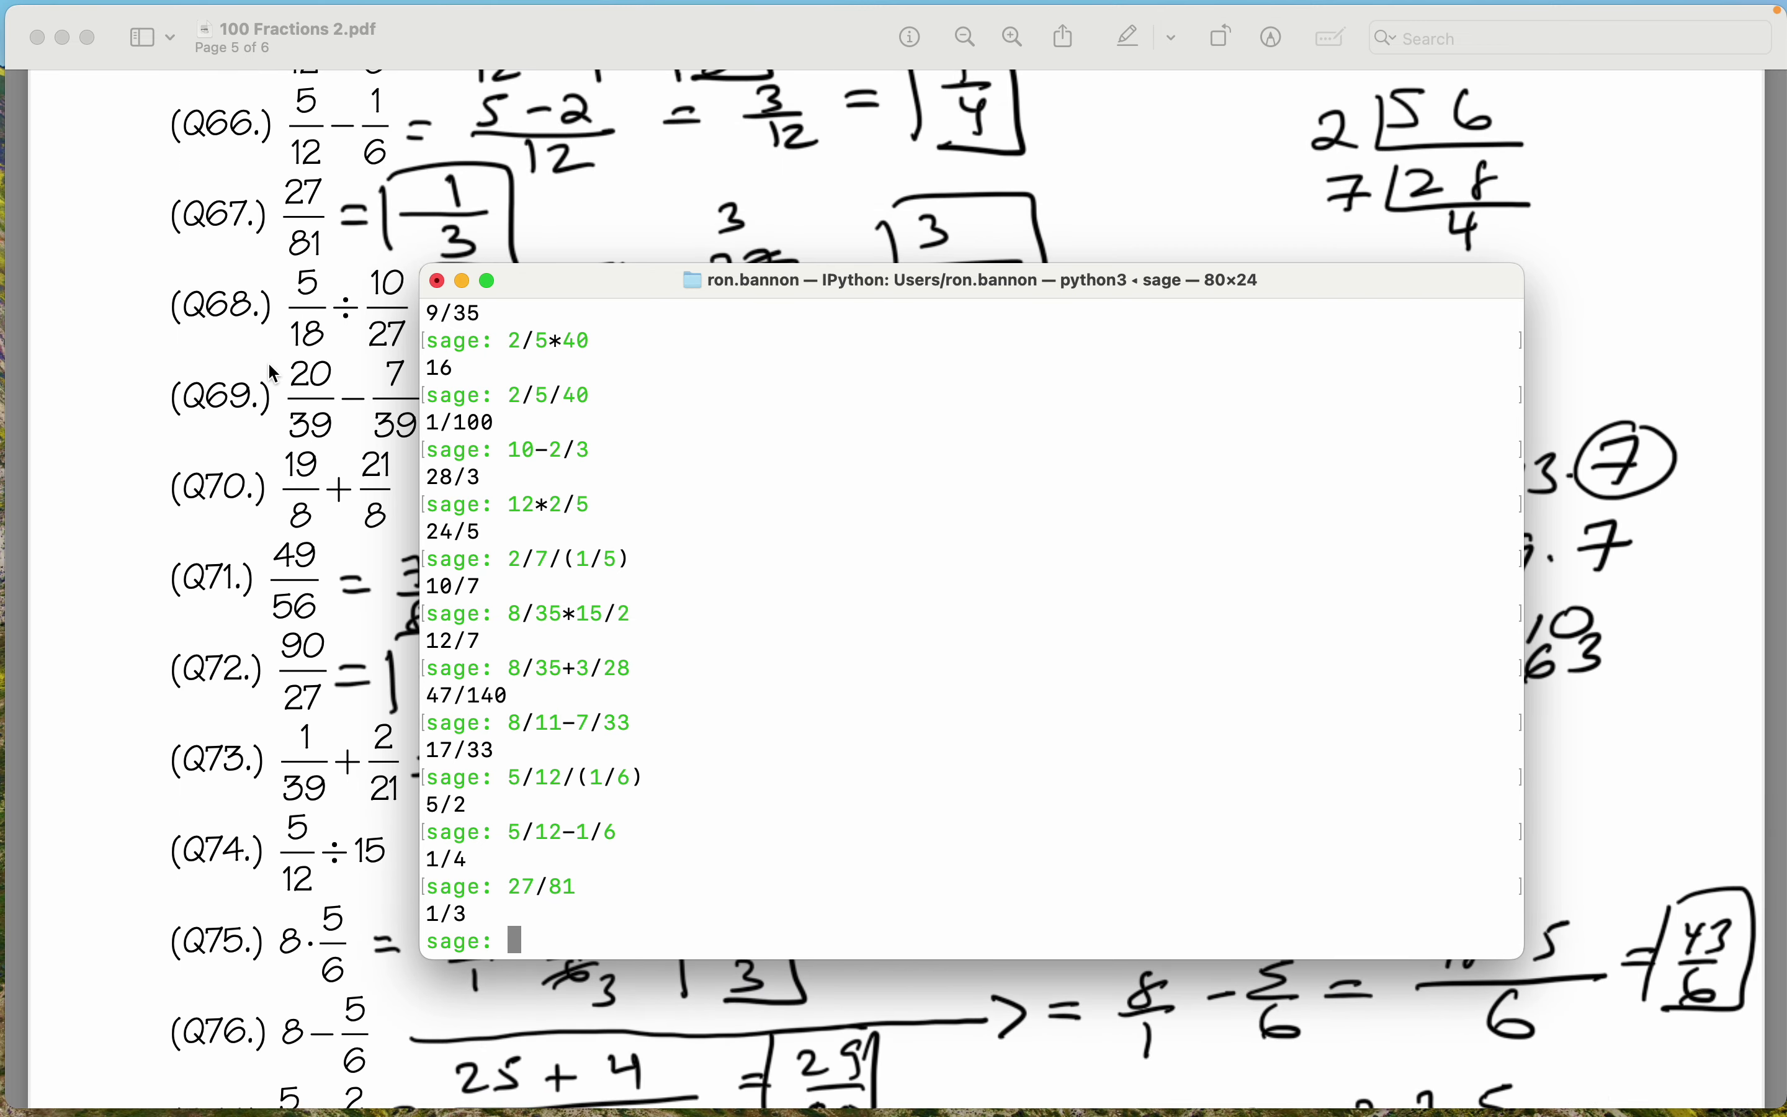
type("5/1")
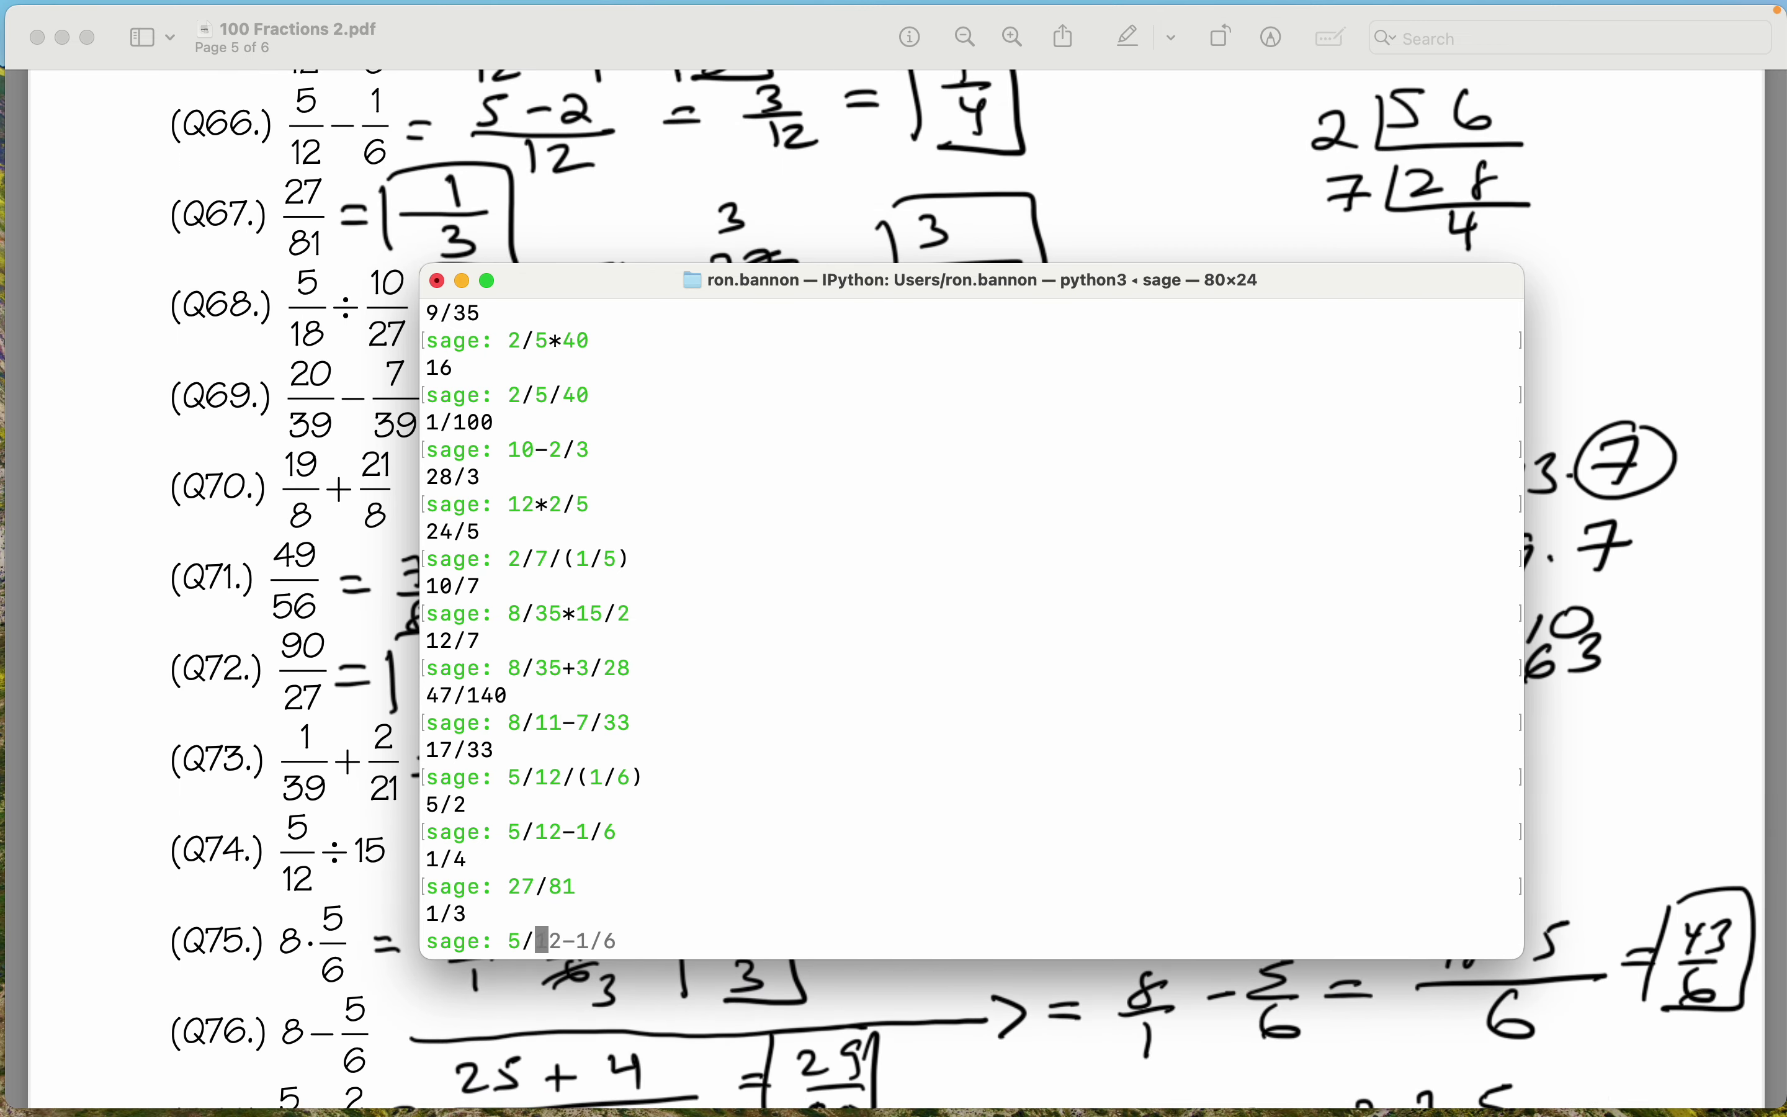
type("8/(10/27)")
key("Return")
scroll(222, 591, "down", 3)
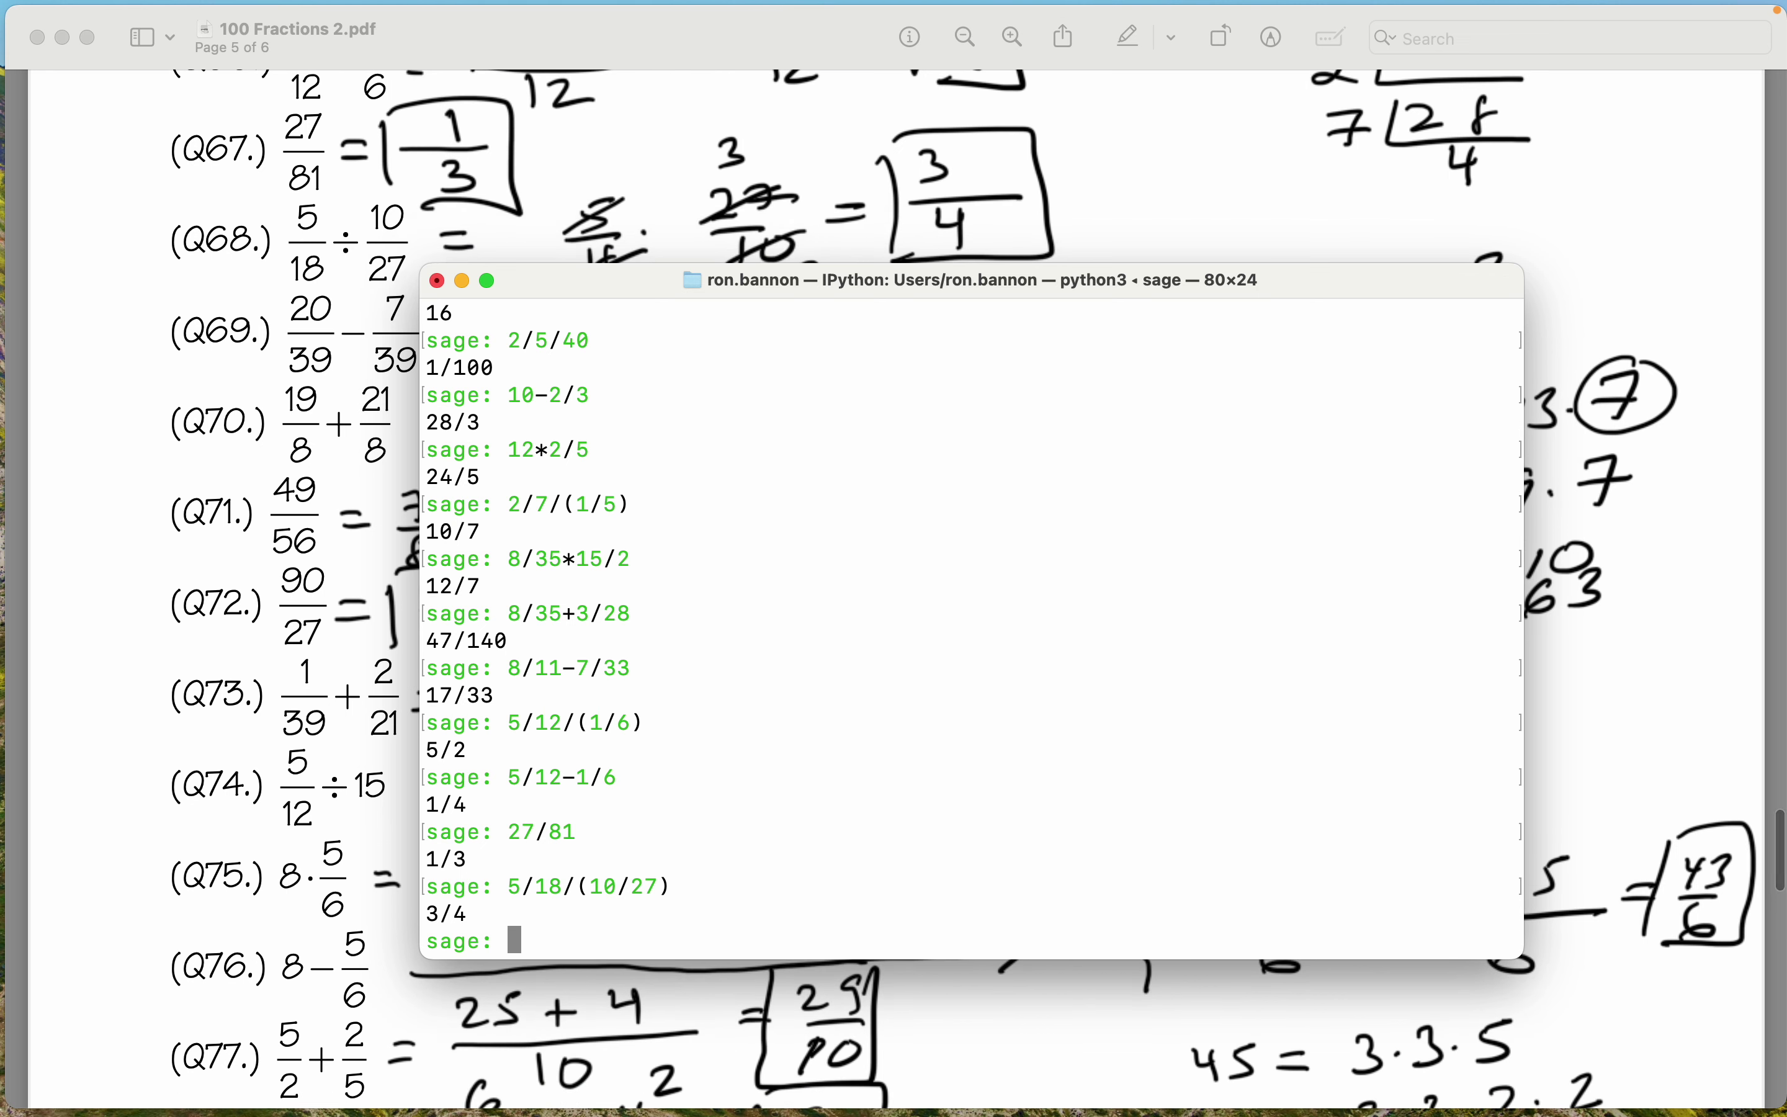
type("20/39")
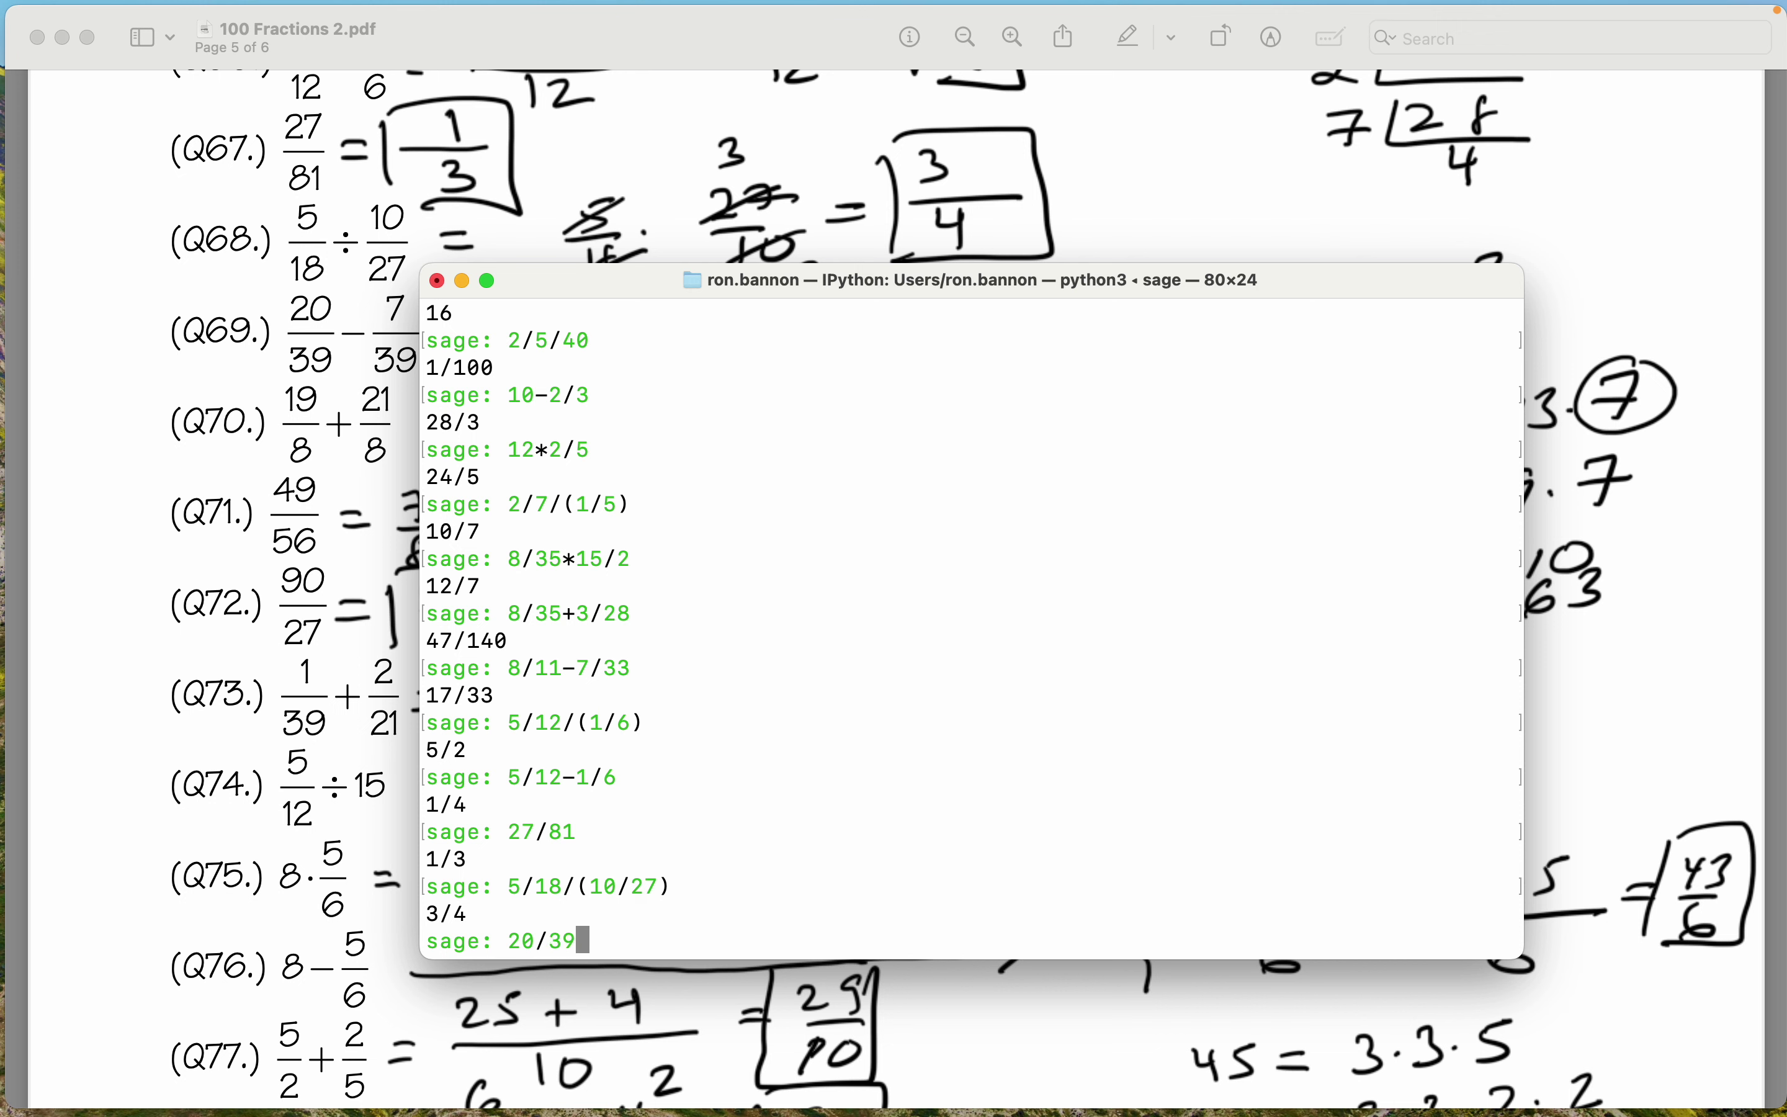
type("-7/39")
key("Return")
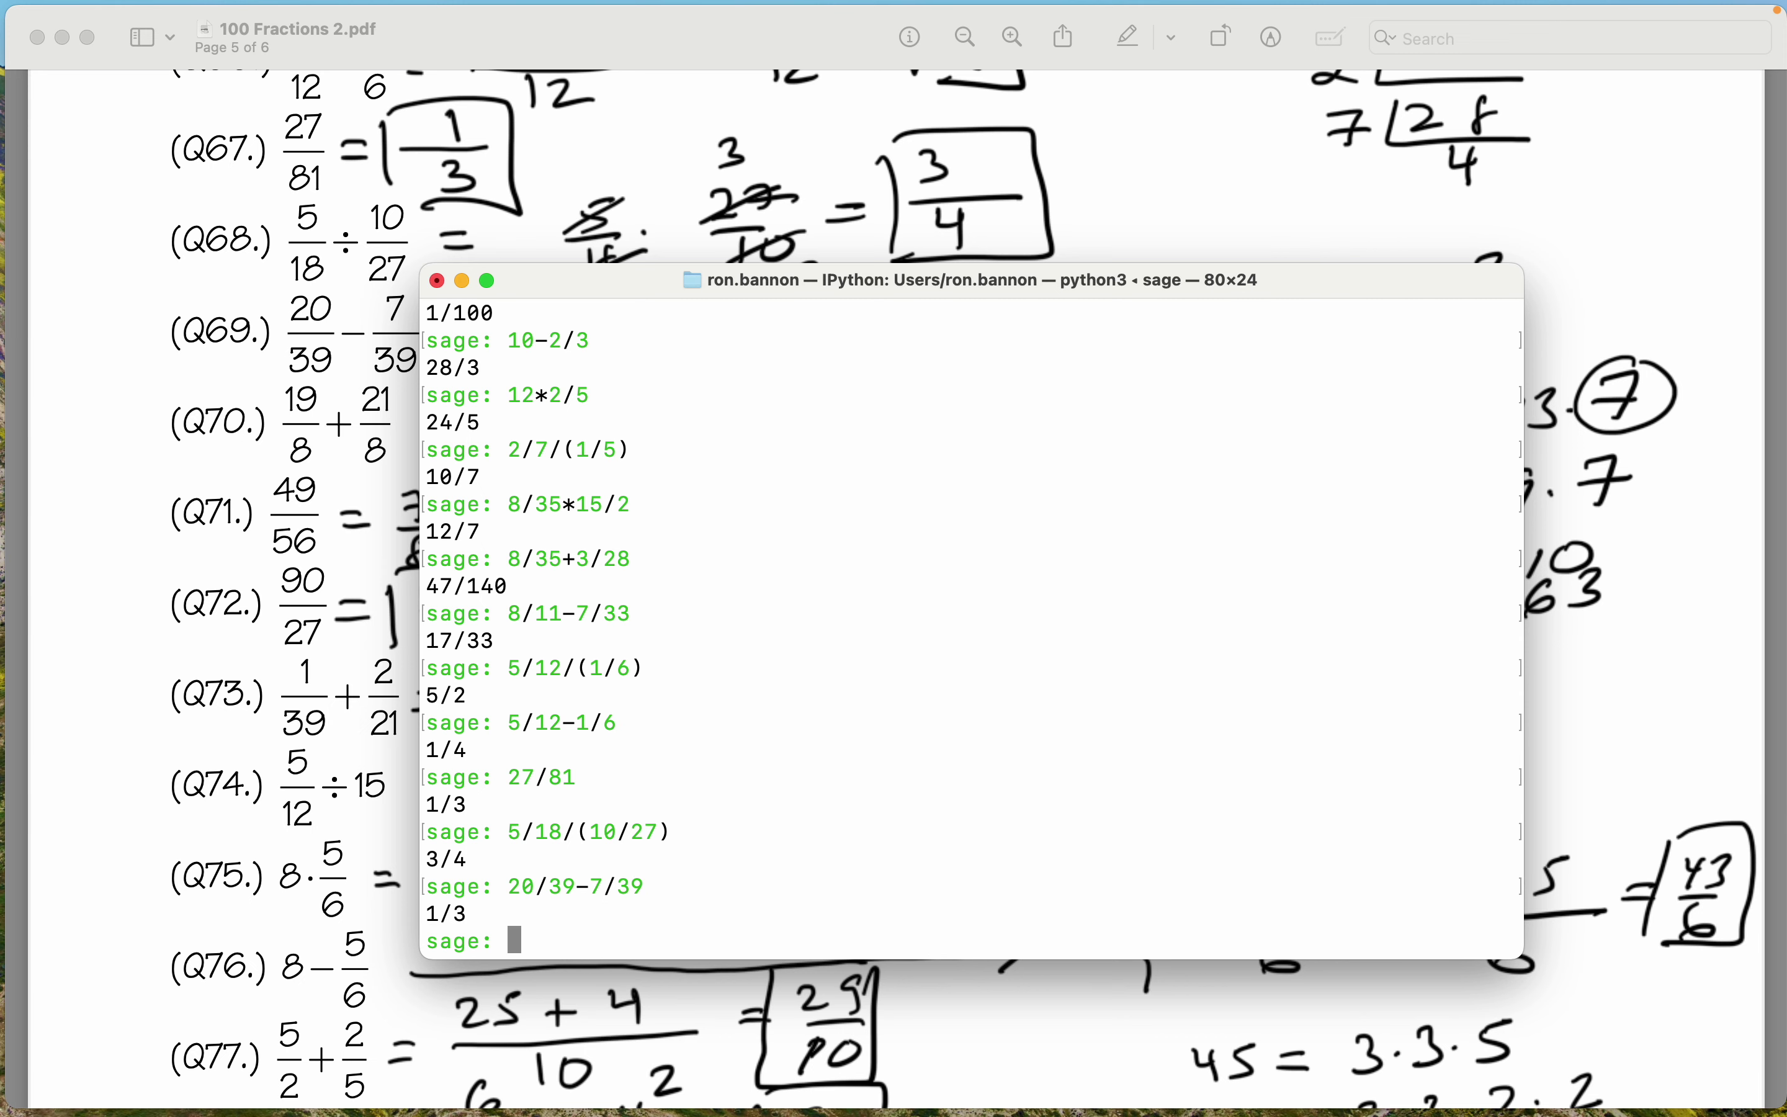
scroll(221, 591, "down", 3)
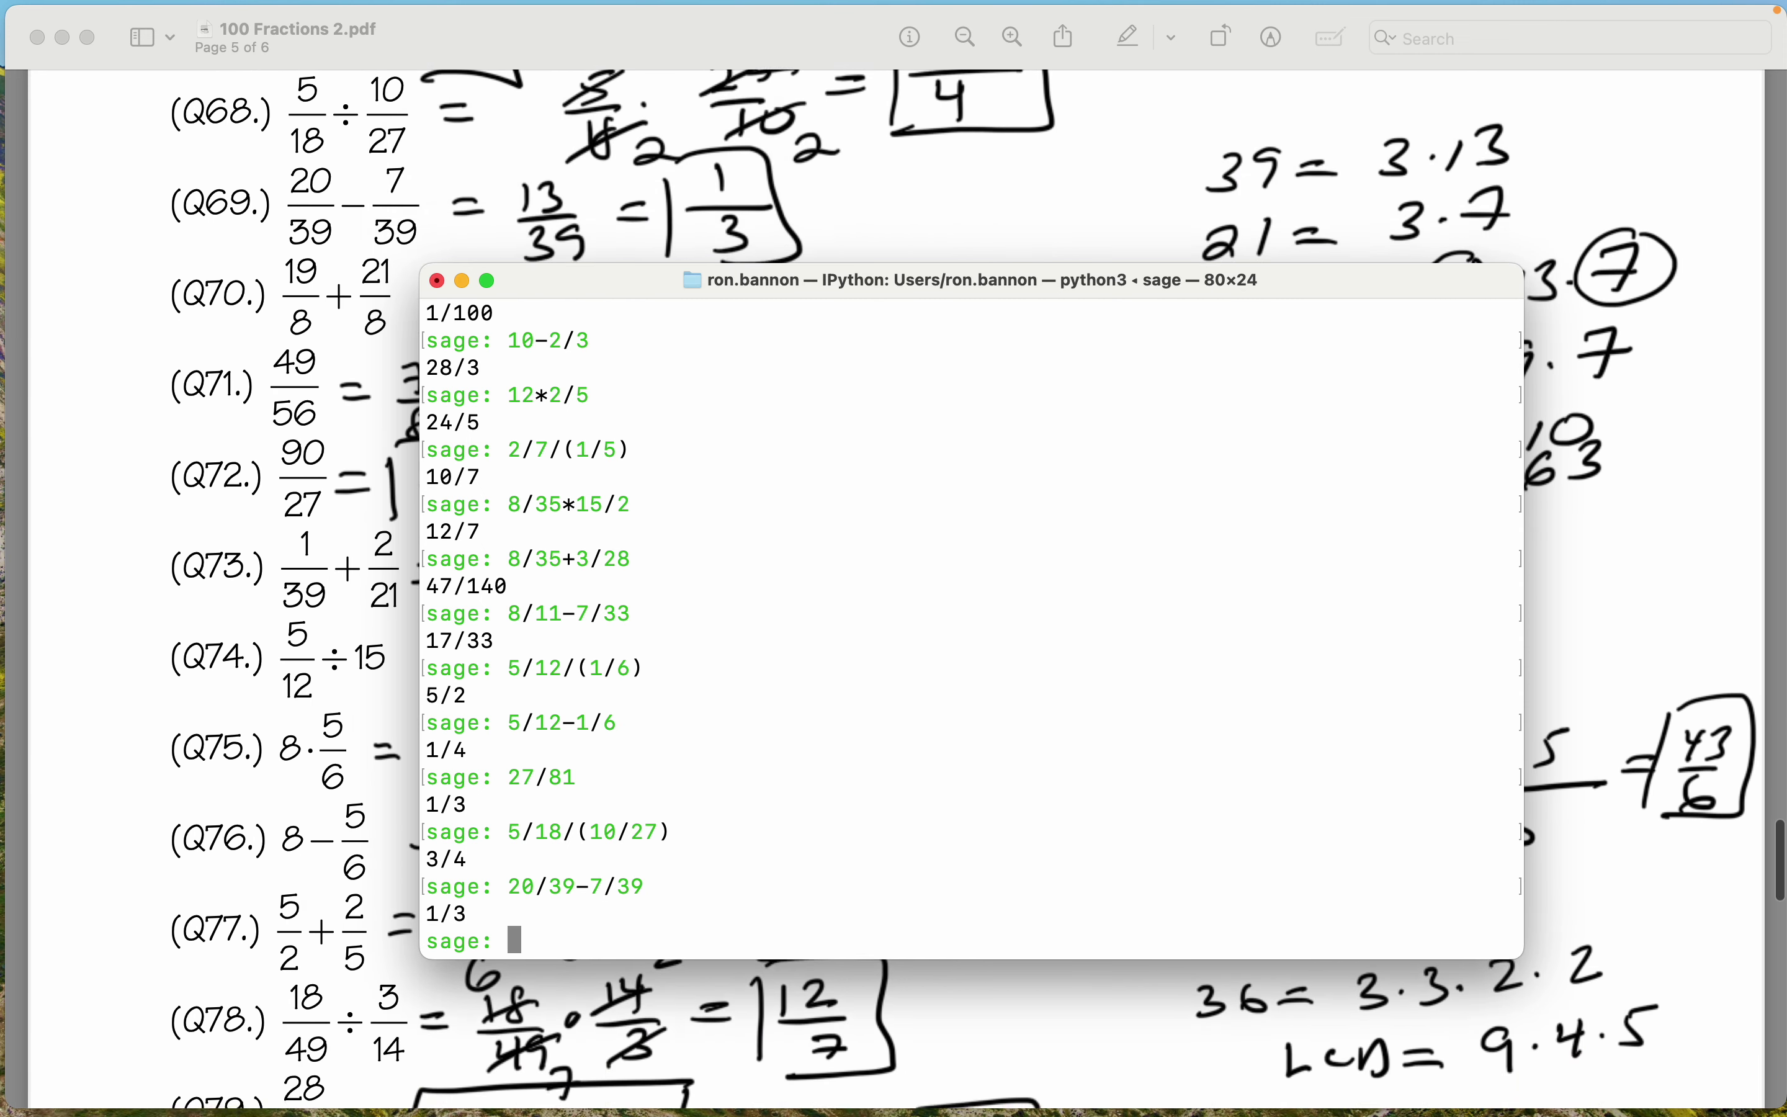
Check Q70 and Q71: 19/8+21/8 gives 5 and 49/56 reduces to 7/8.
type("19/8")
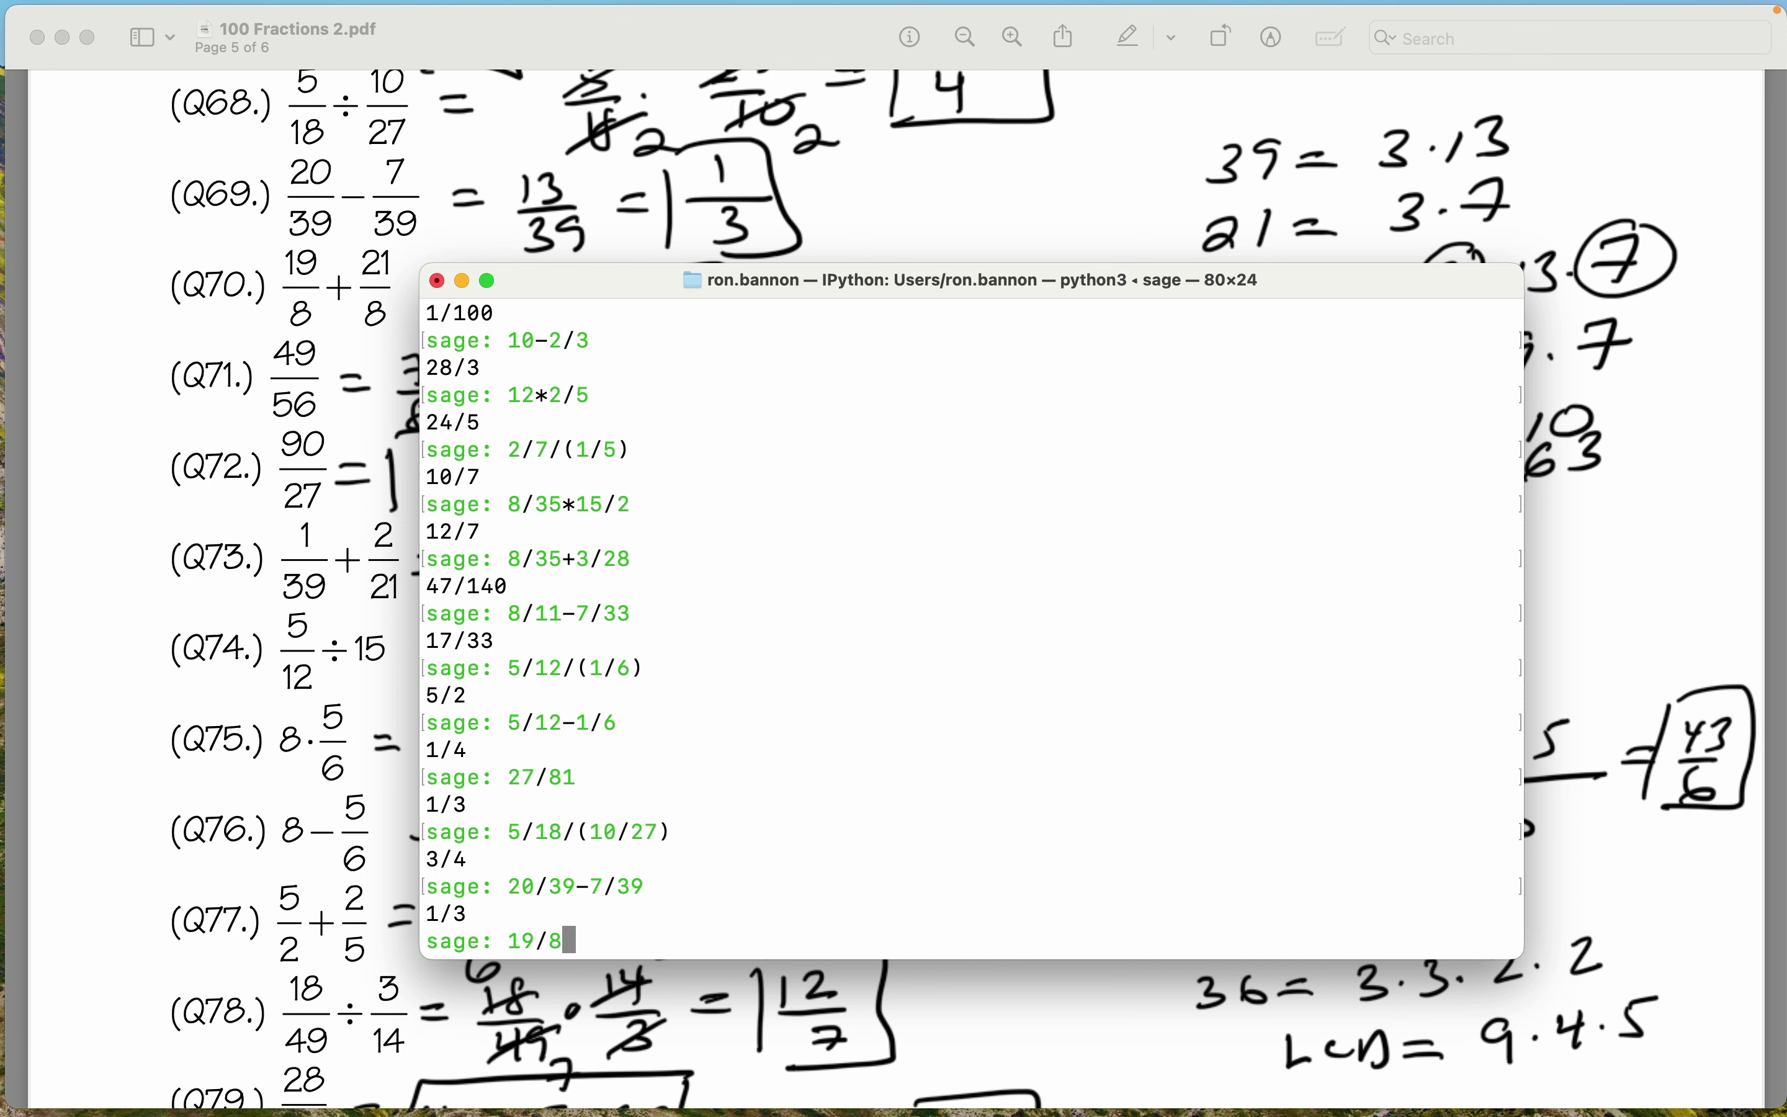
type("+21/8")
key("Return")
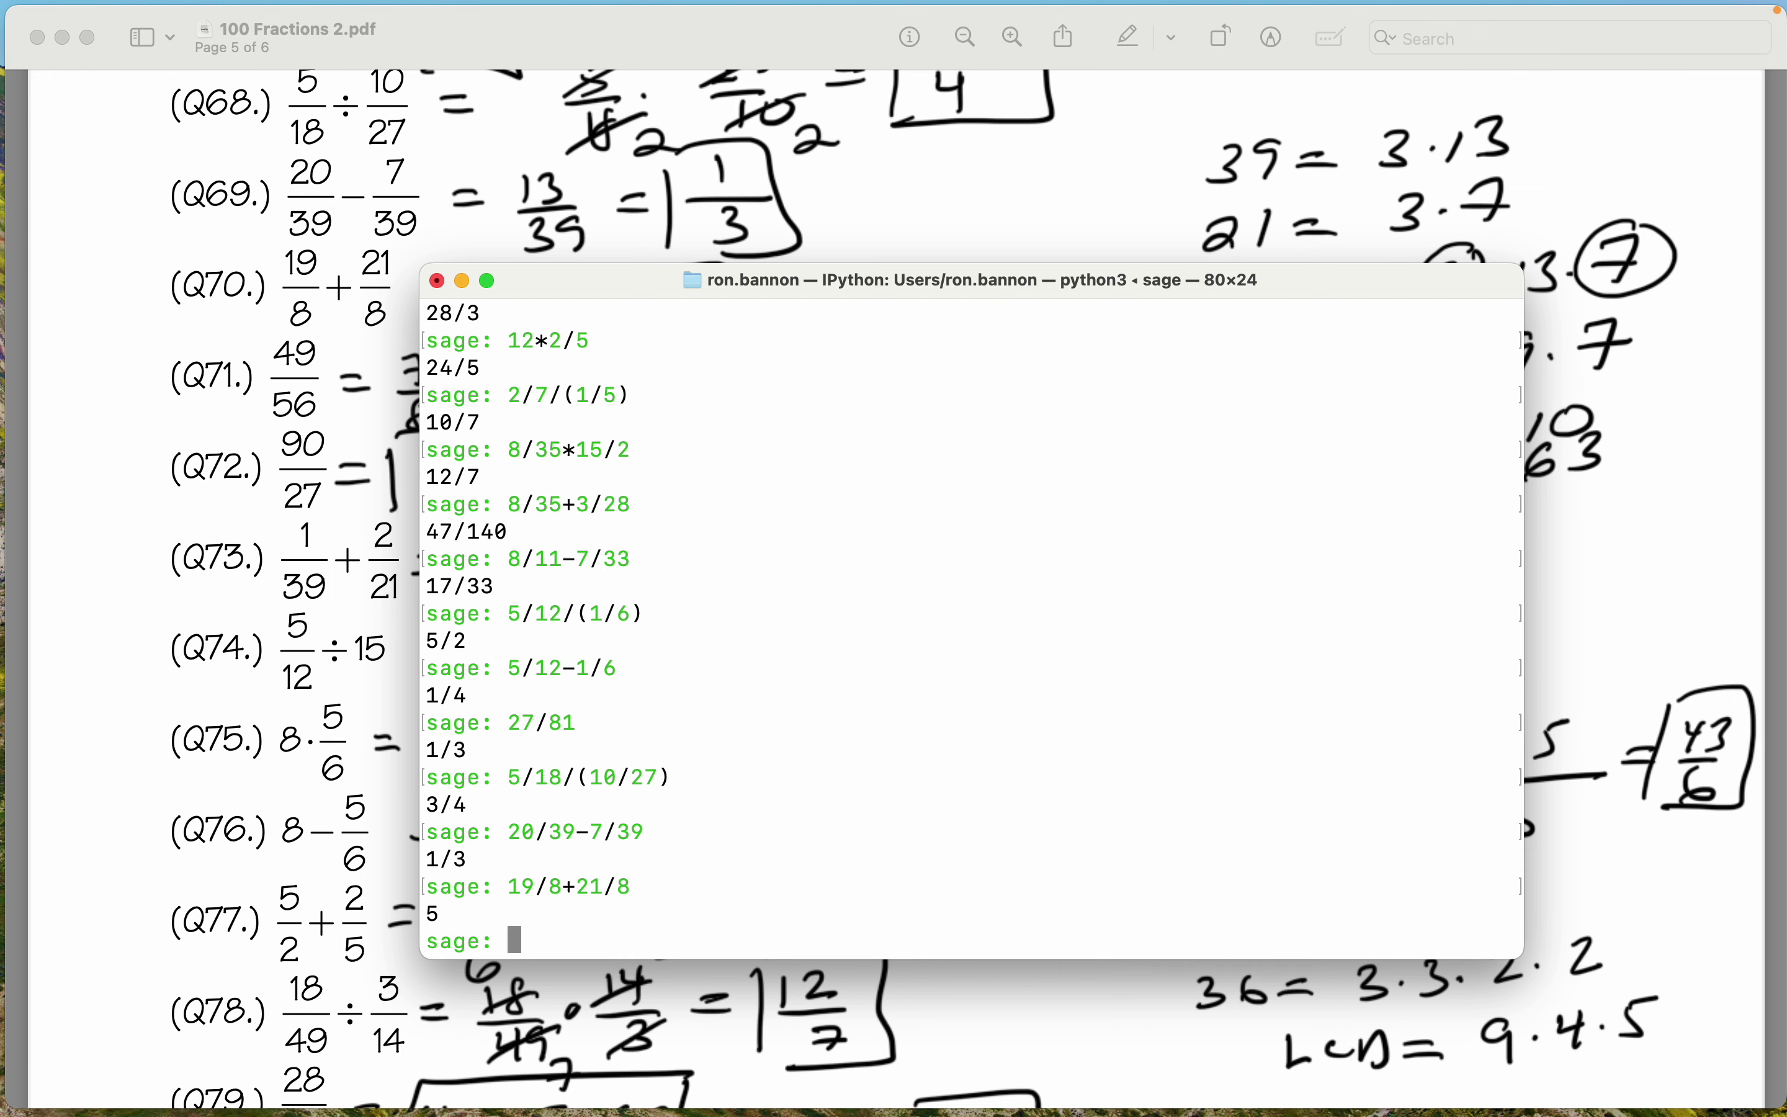
scroll(221, 591, "down", 2)
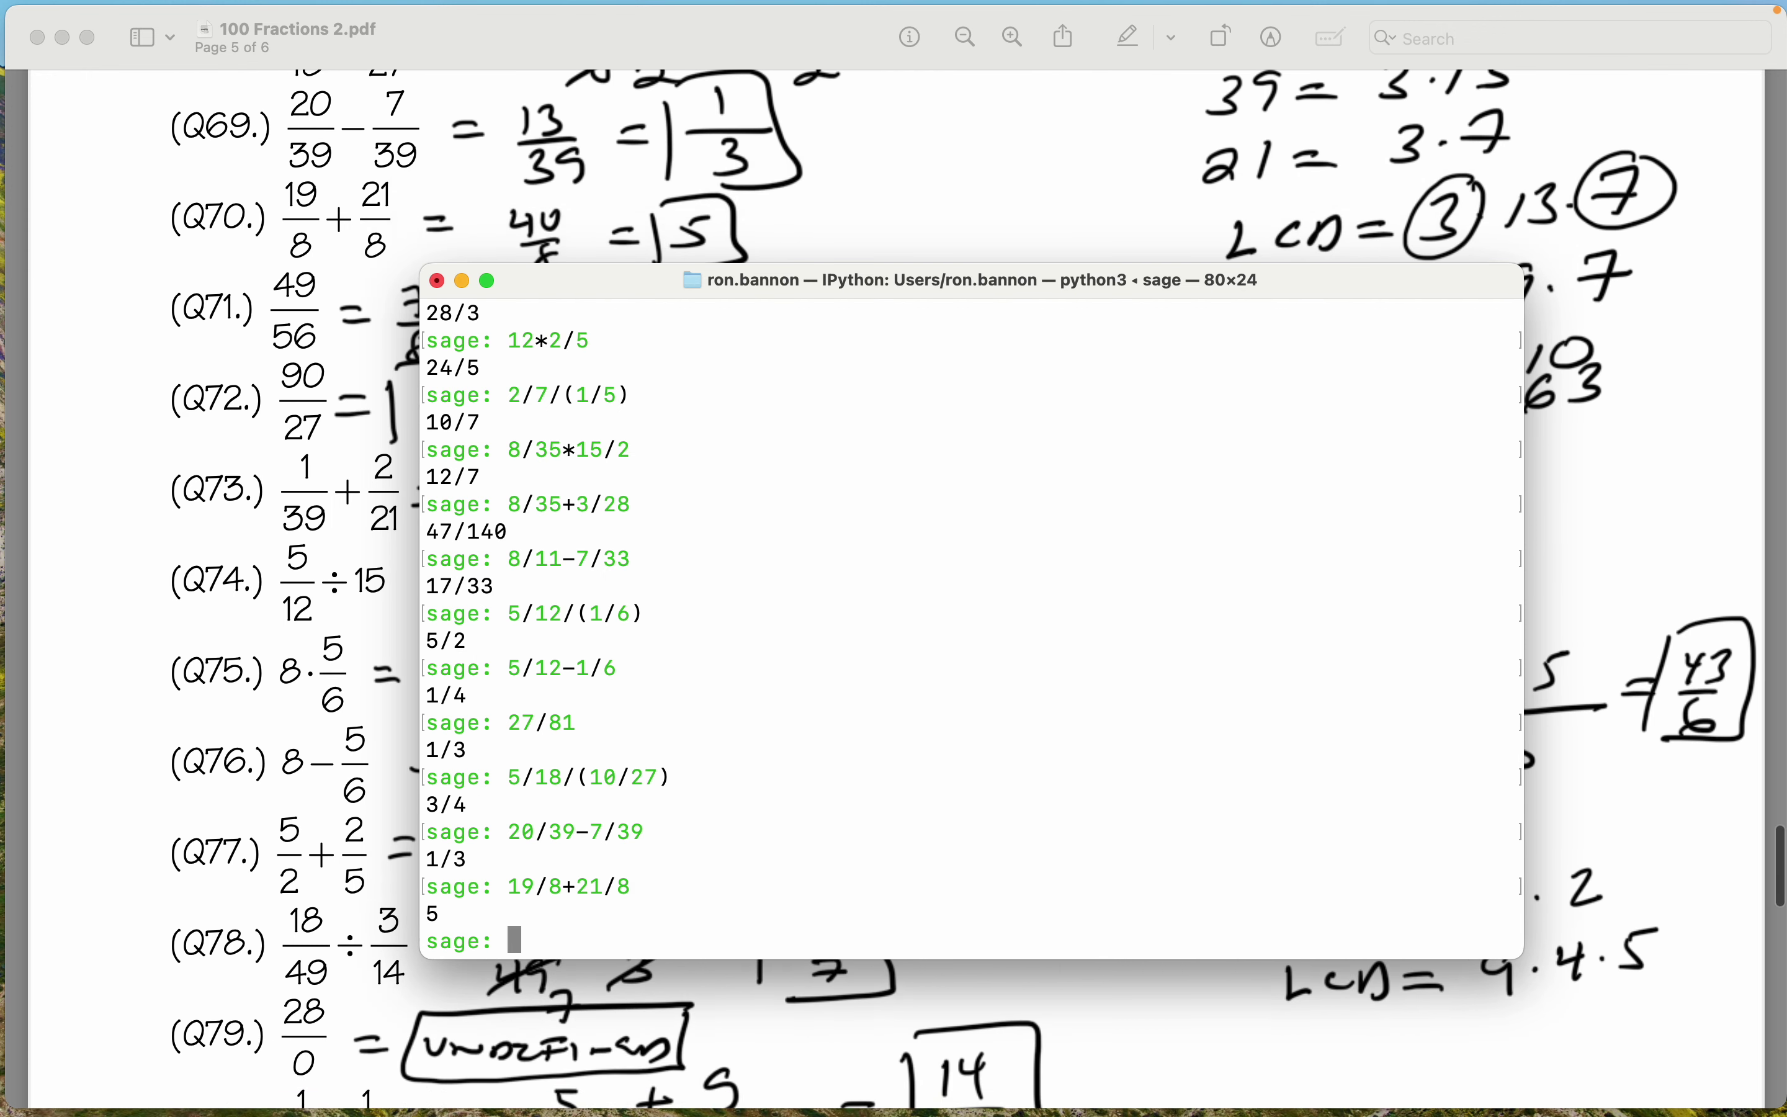
scroll(221, 591, "down", 1)
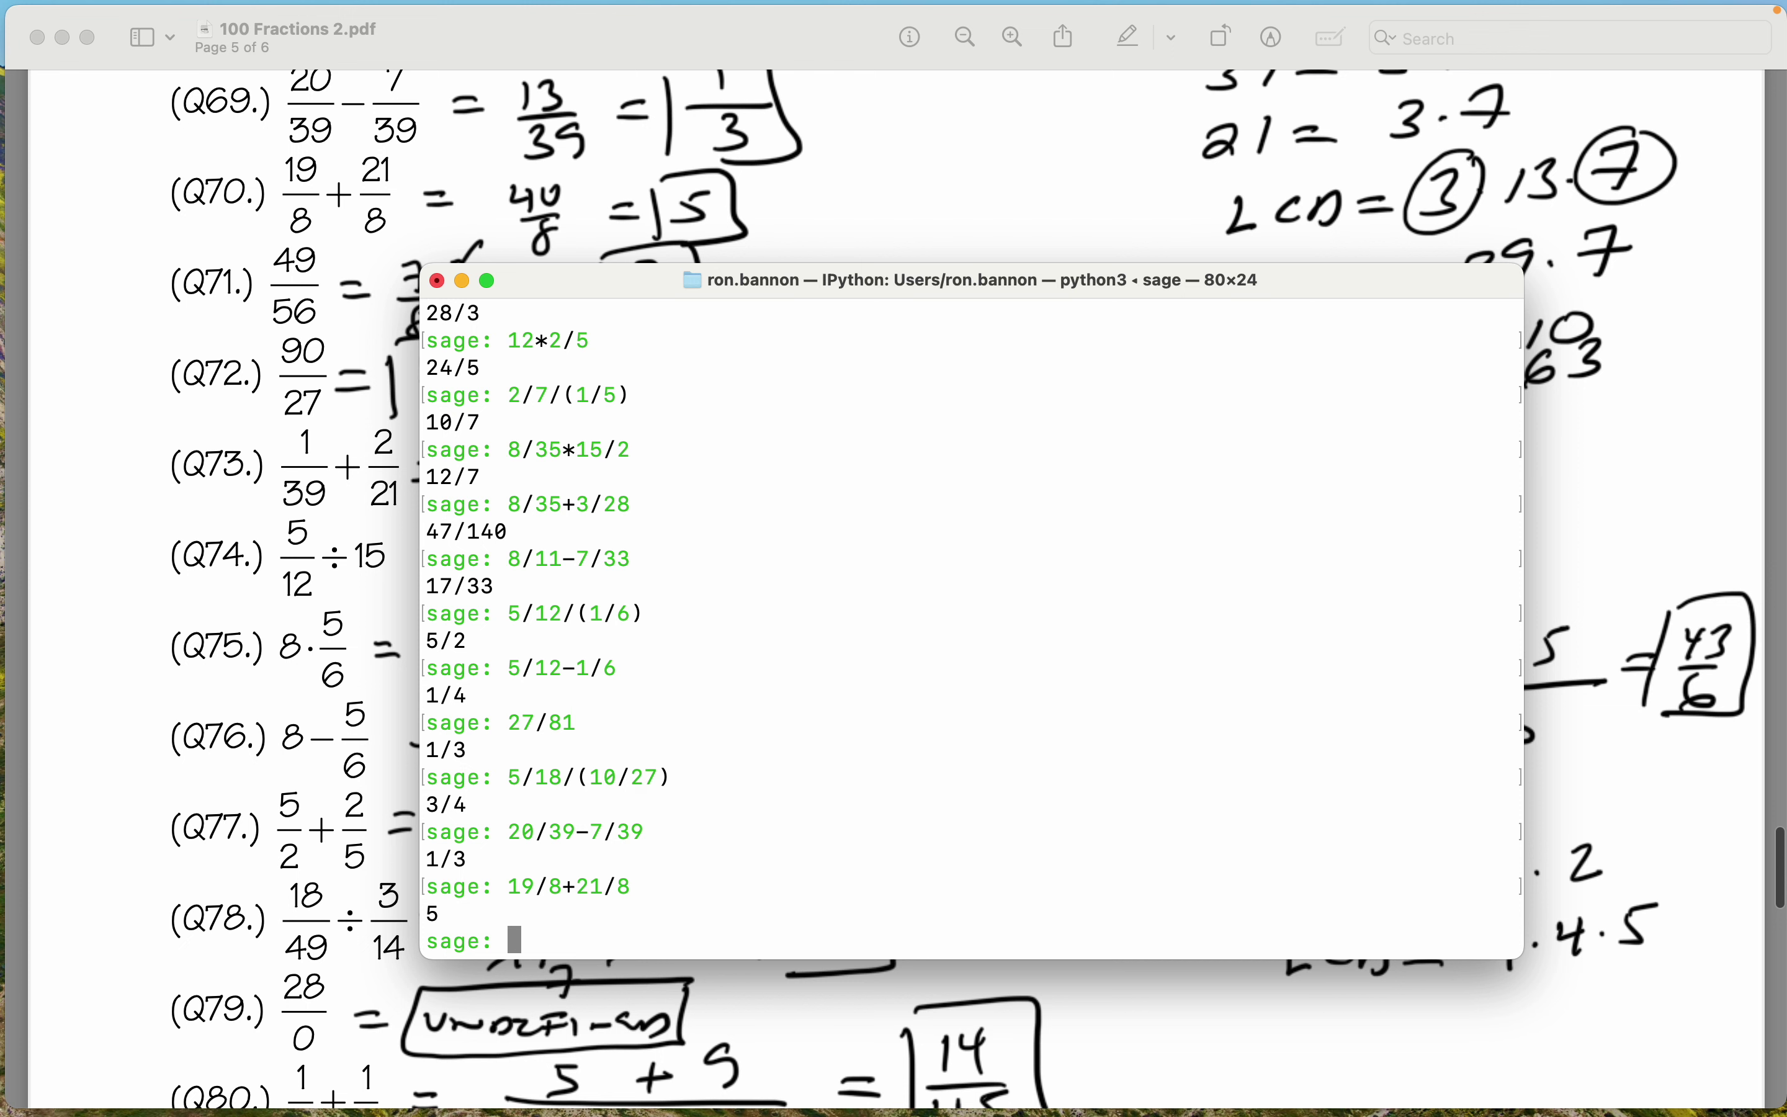
type("49/56")
key("Return")
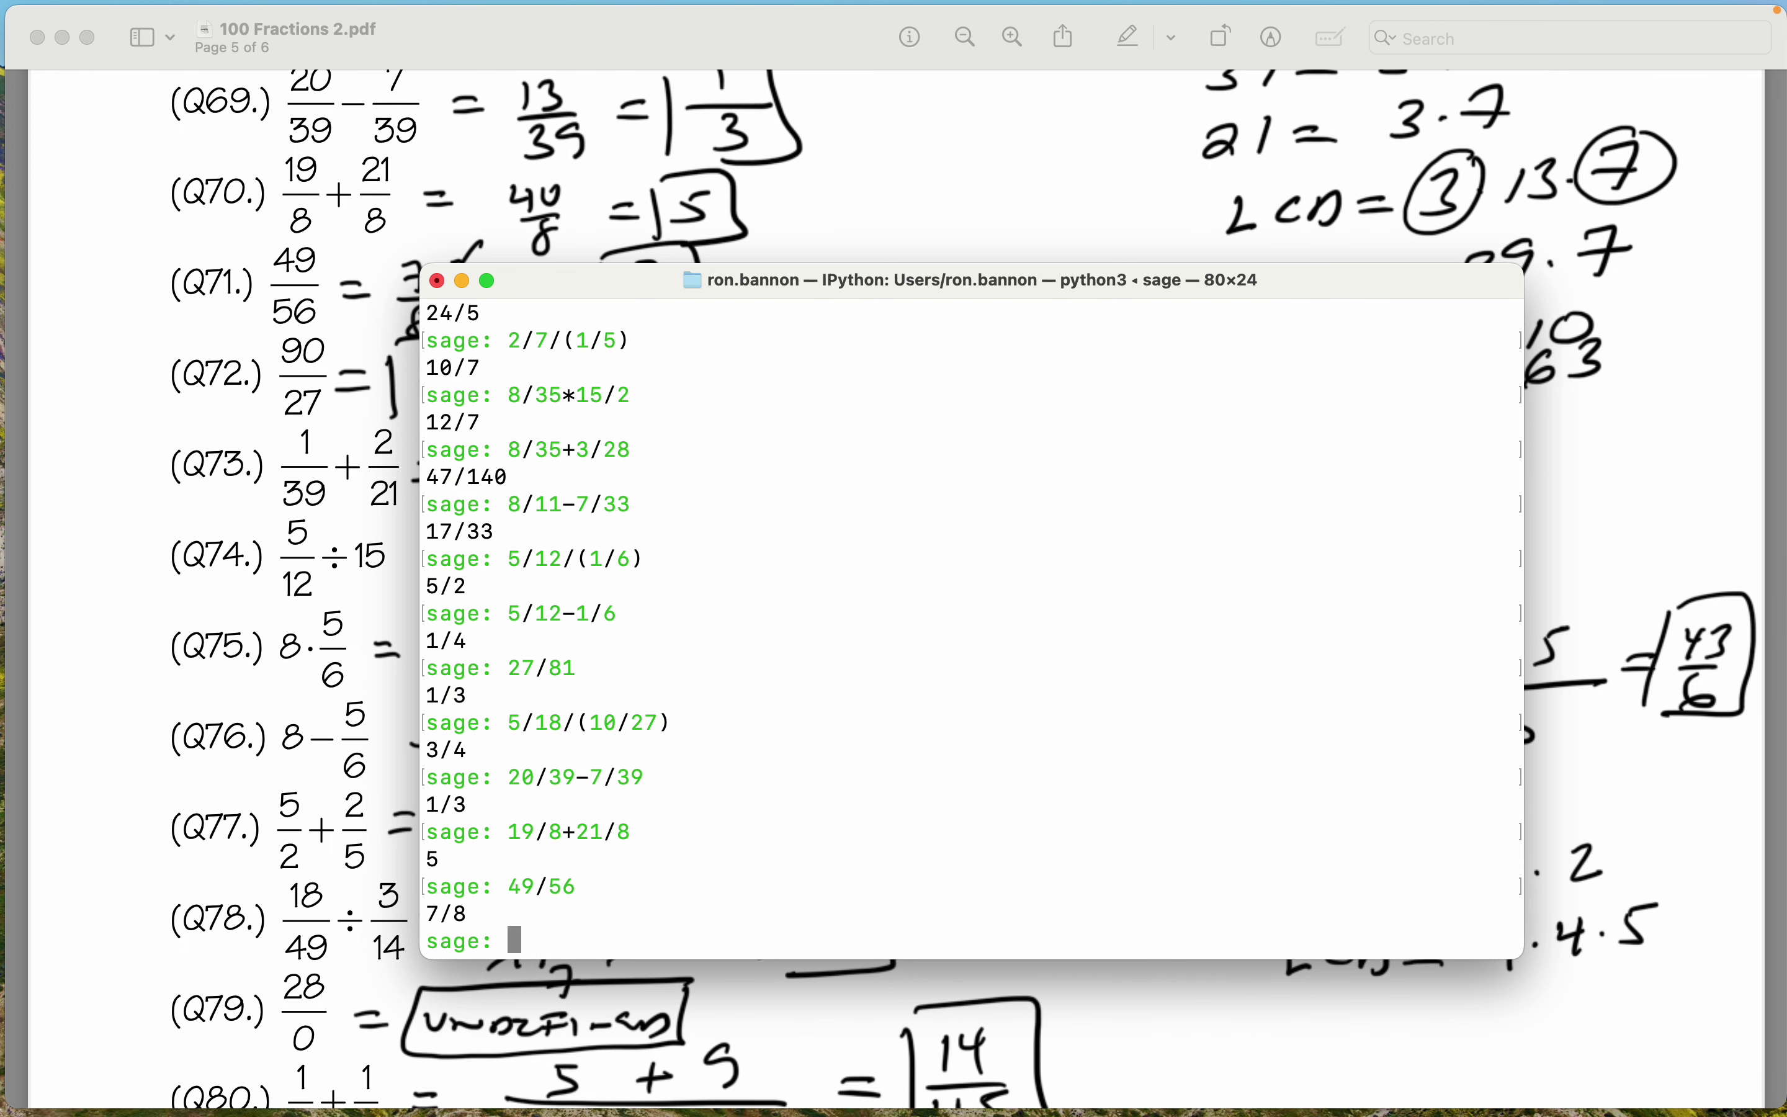
Evaluate 90/27, 1/39+2/21 and 5/12/15 in Sage, getting 10/3, 11/91 and 1/36.
scroll(280, 591, "down", 3)
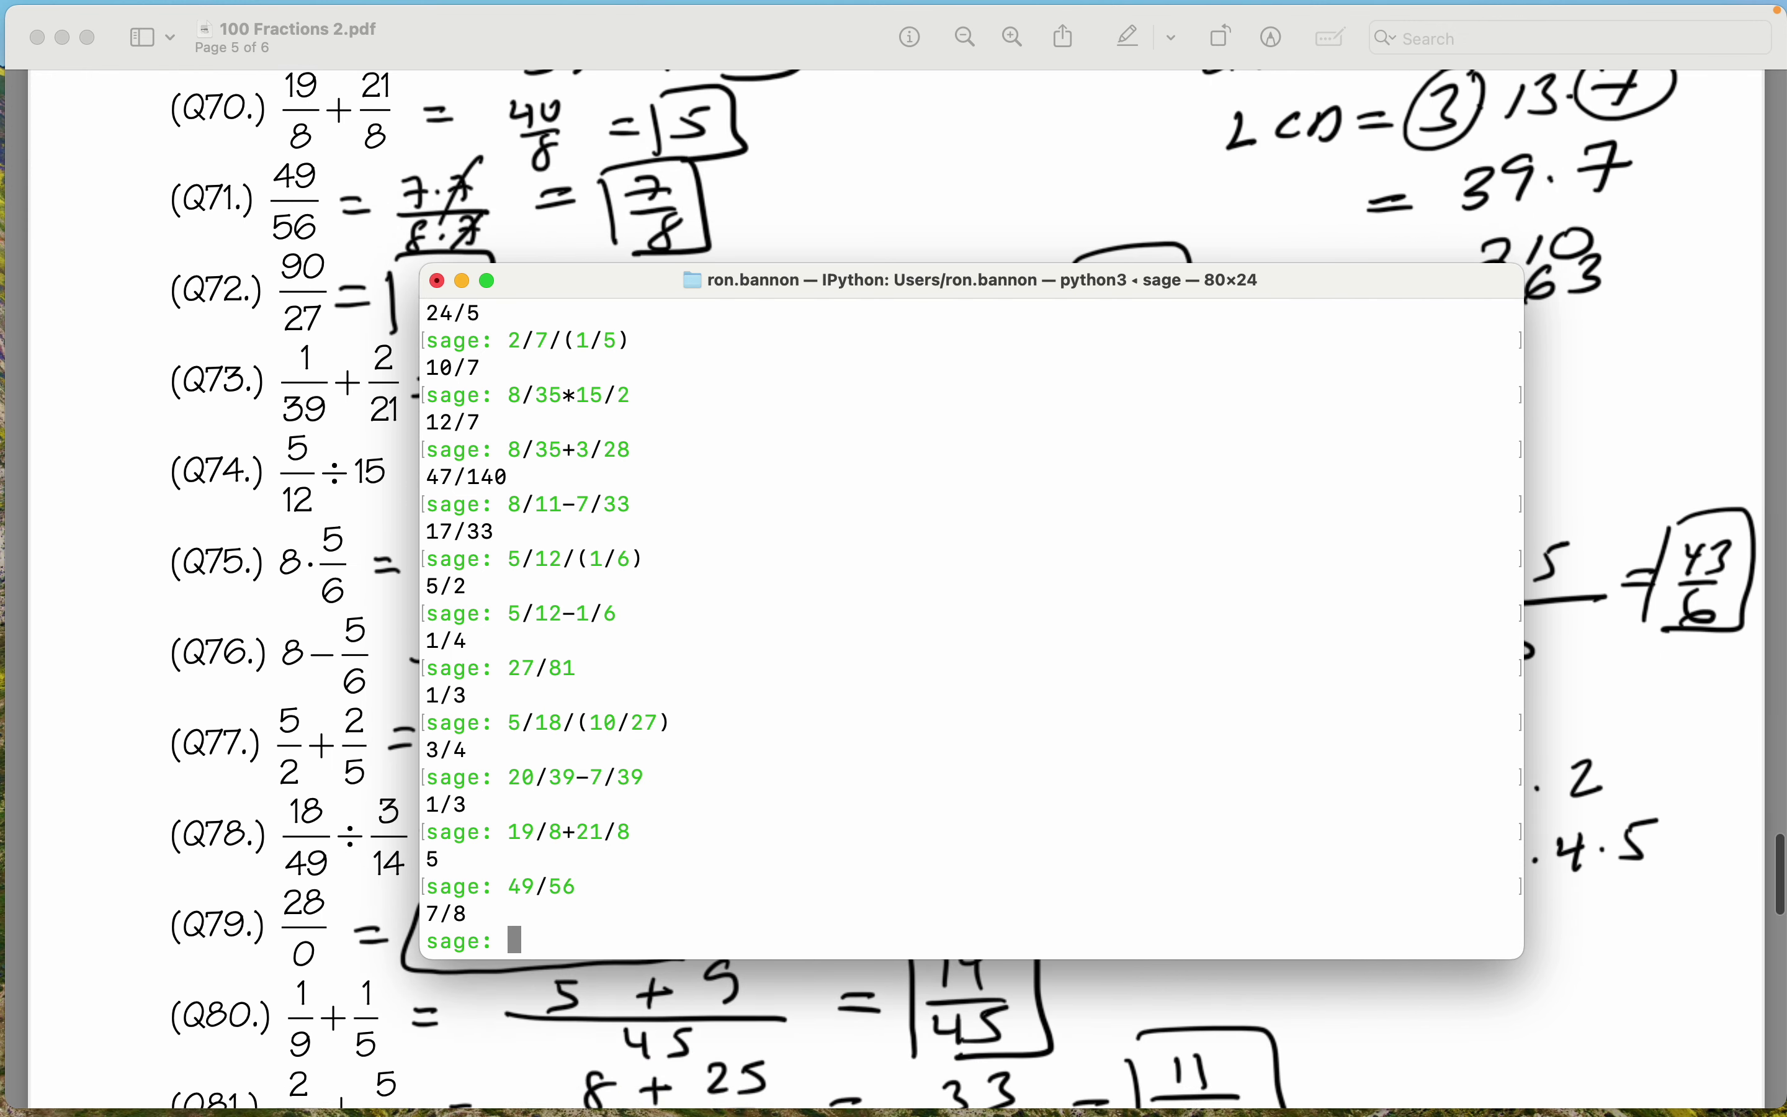
type("90")
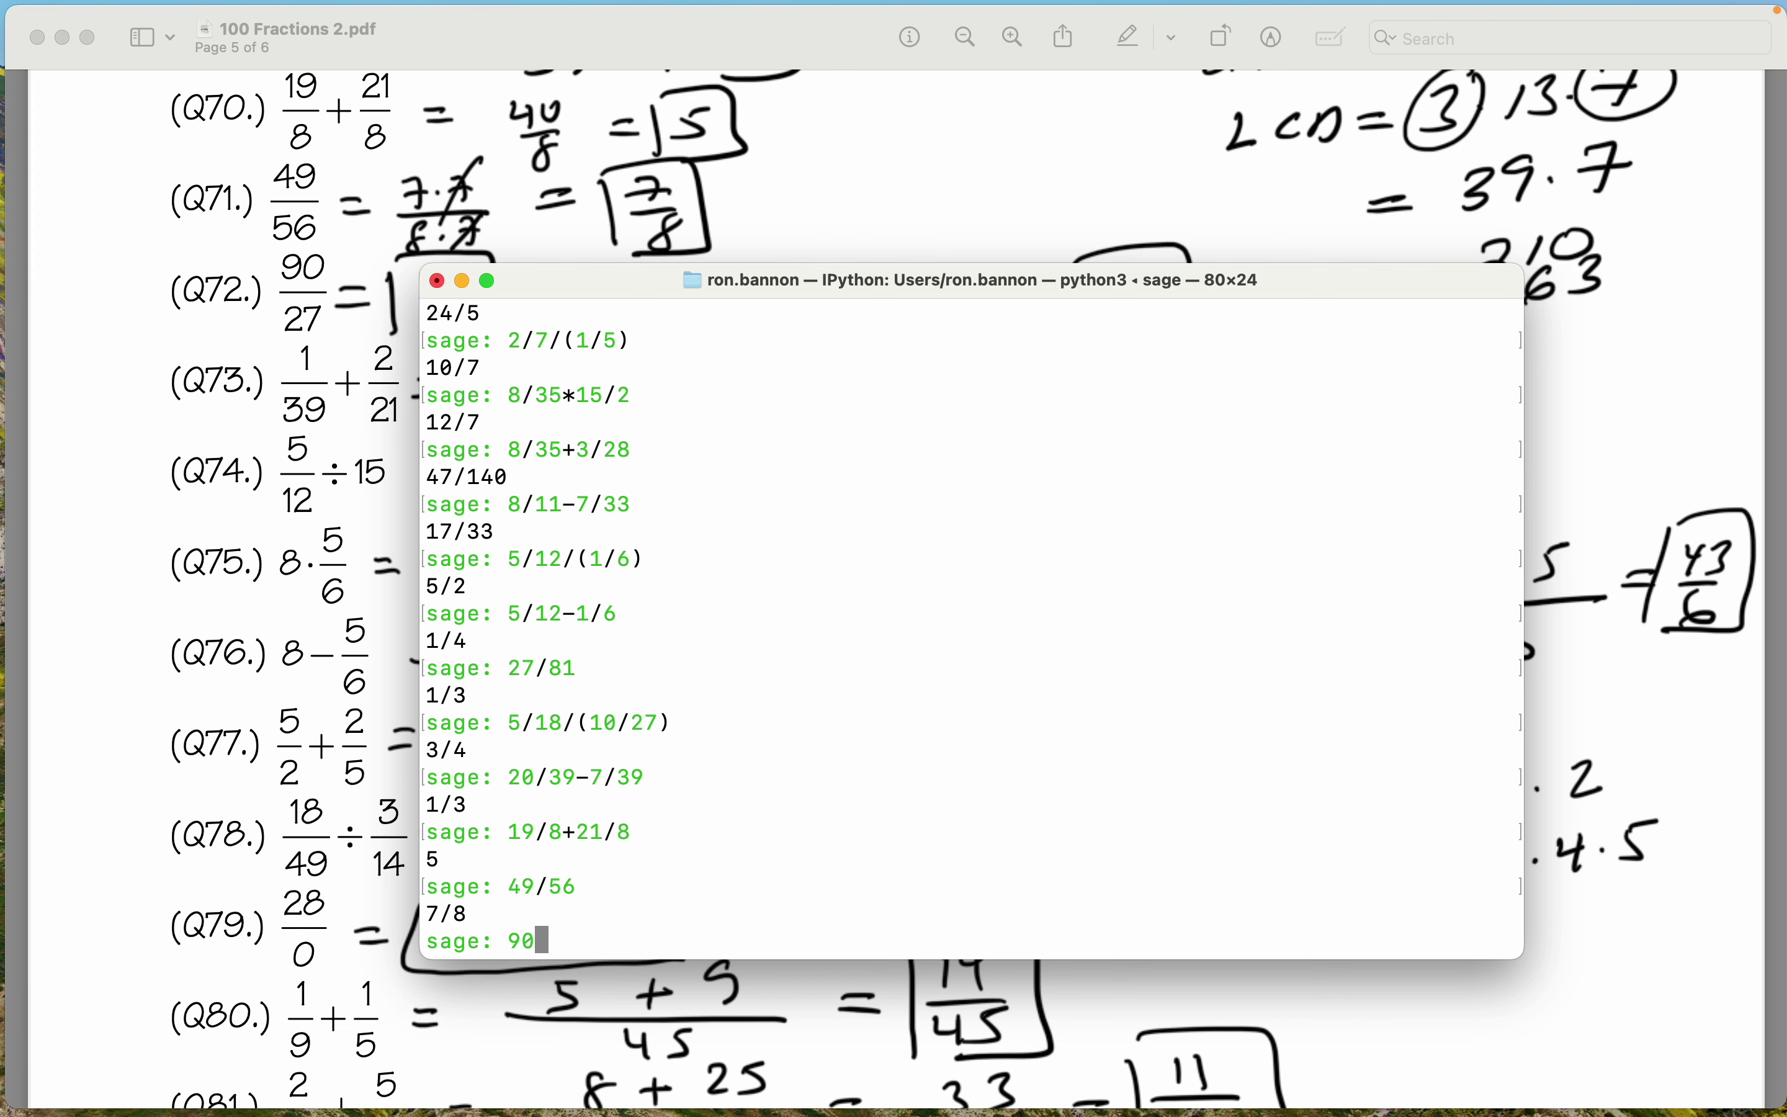
type("/27")
key("Return")
scroll(1522, 550, "down", 3)
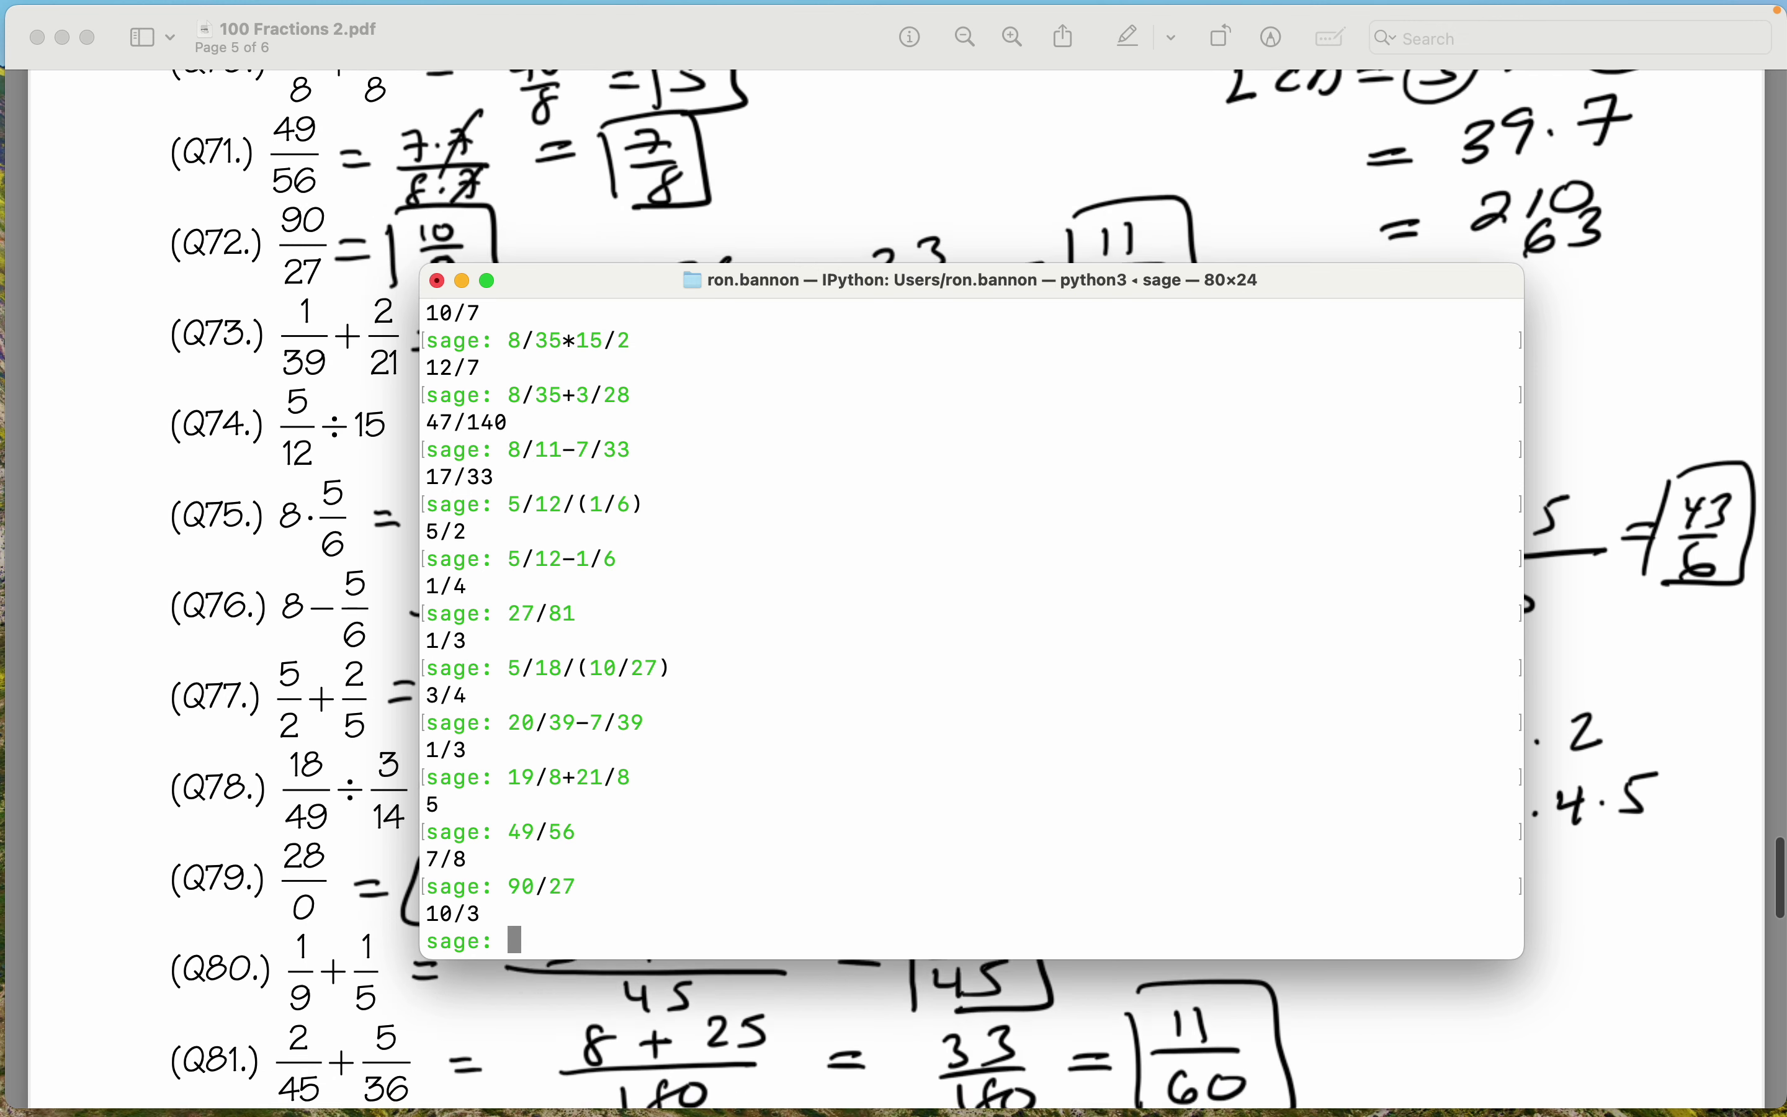
type("1/3")
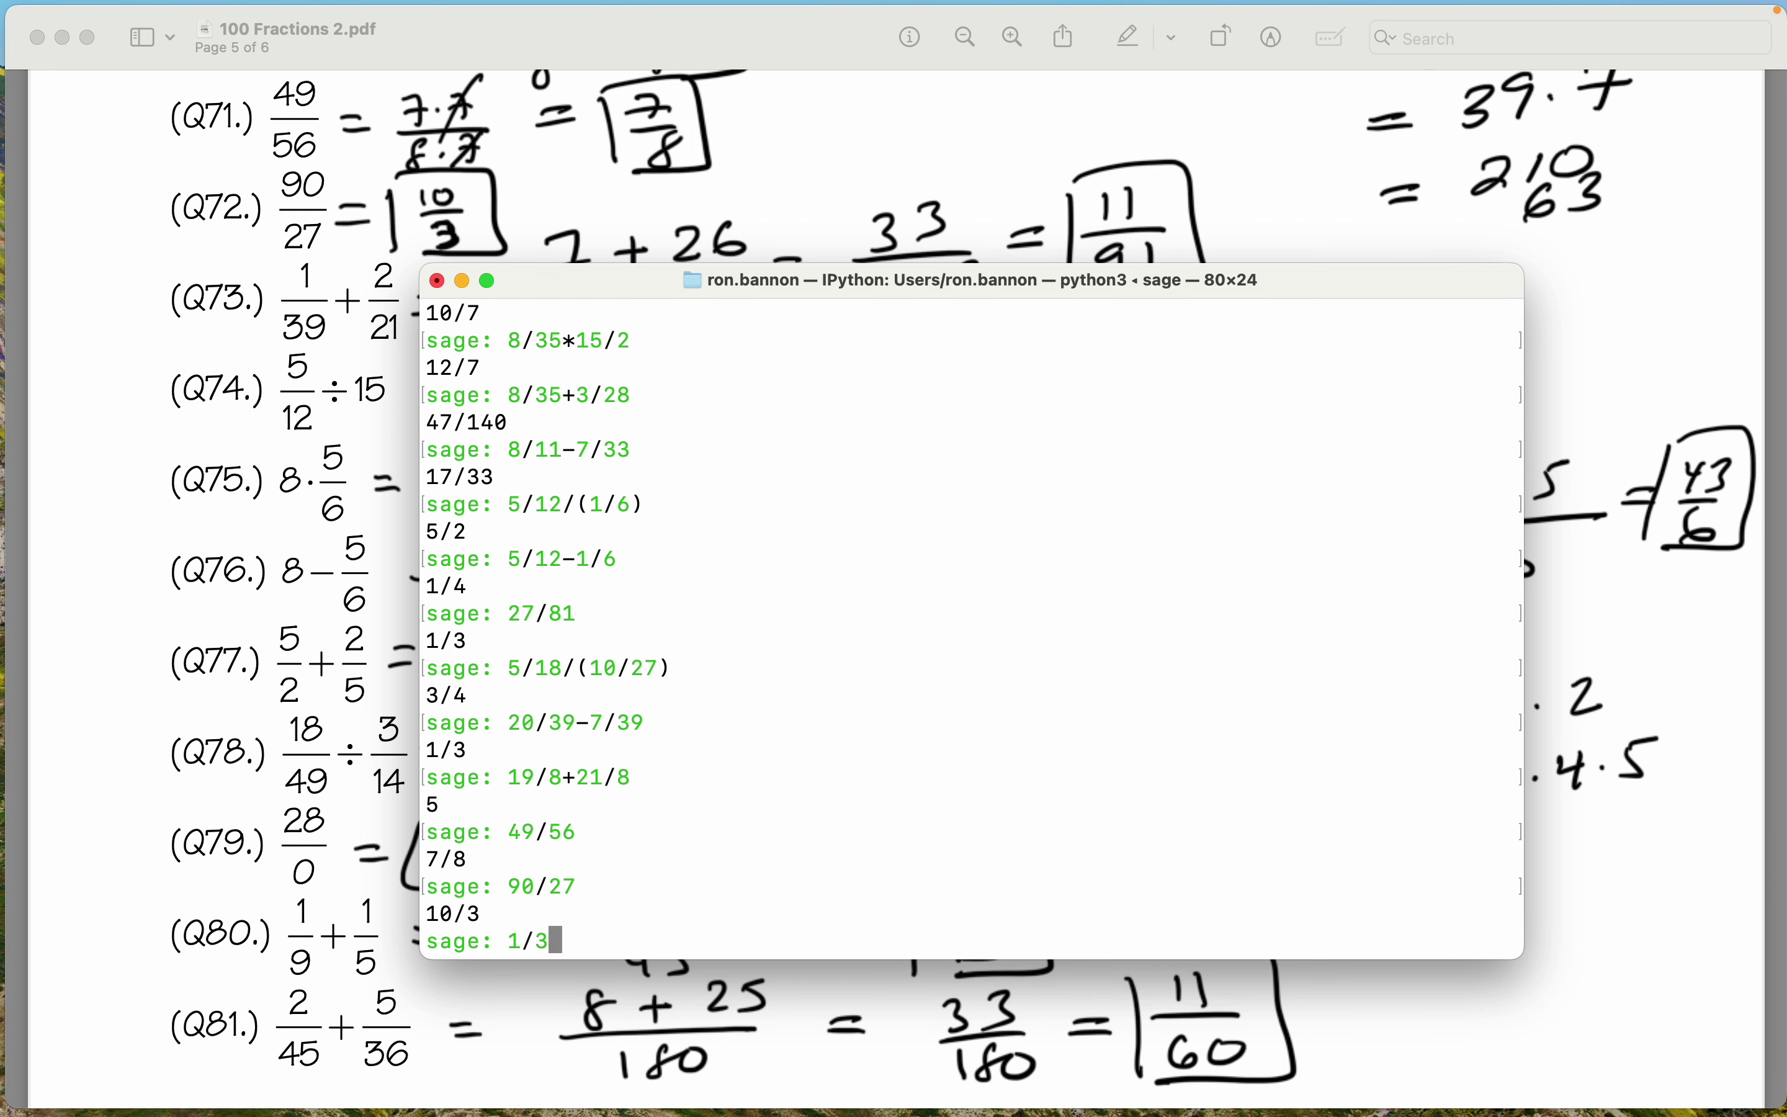
type("9+2/21")
key("Return")
scroll(1646, 591, "down", 2)
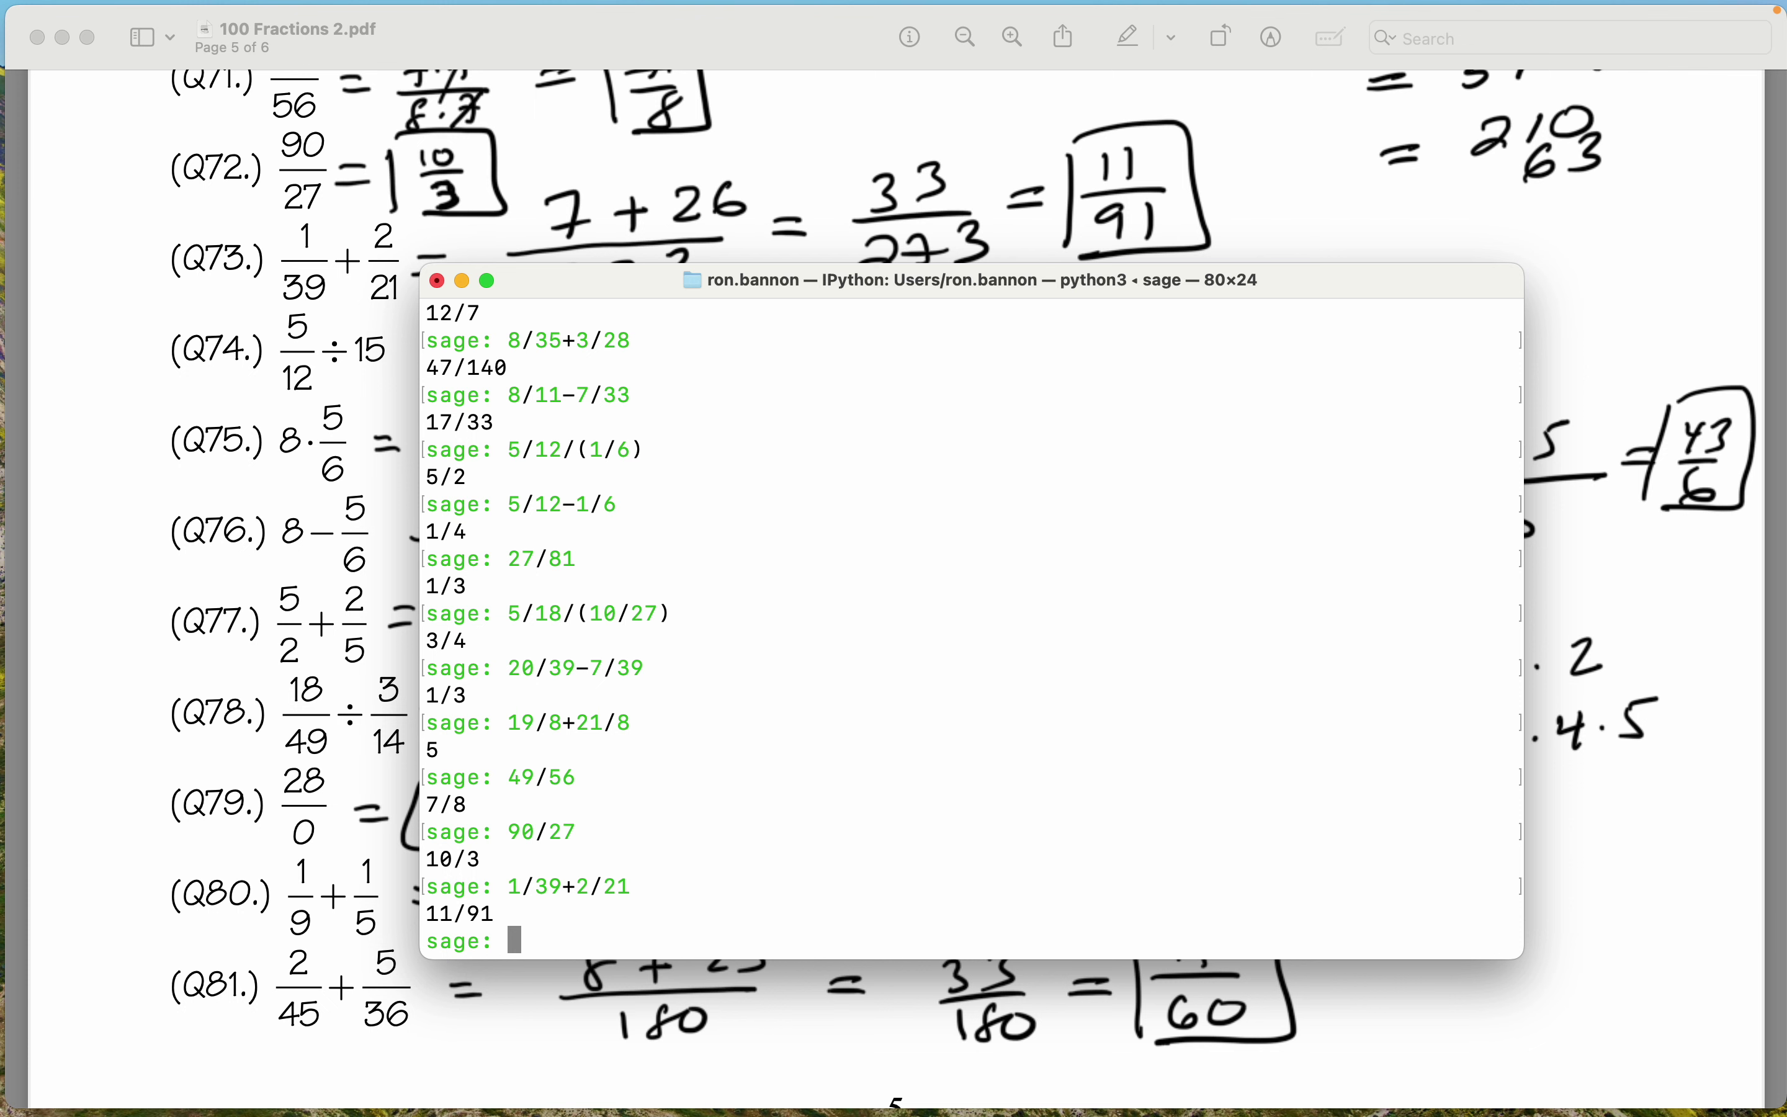
type("5/12/15")
key("Return")
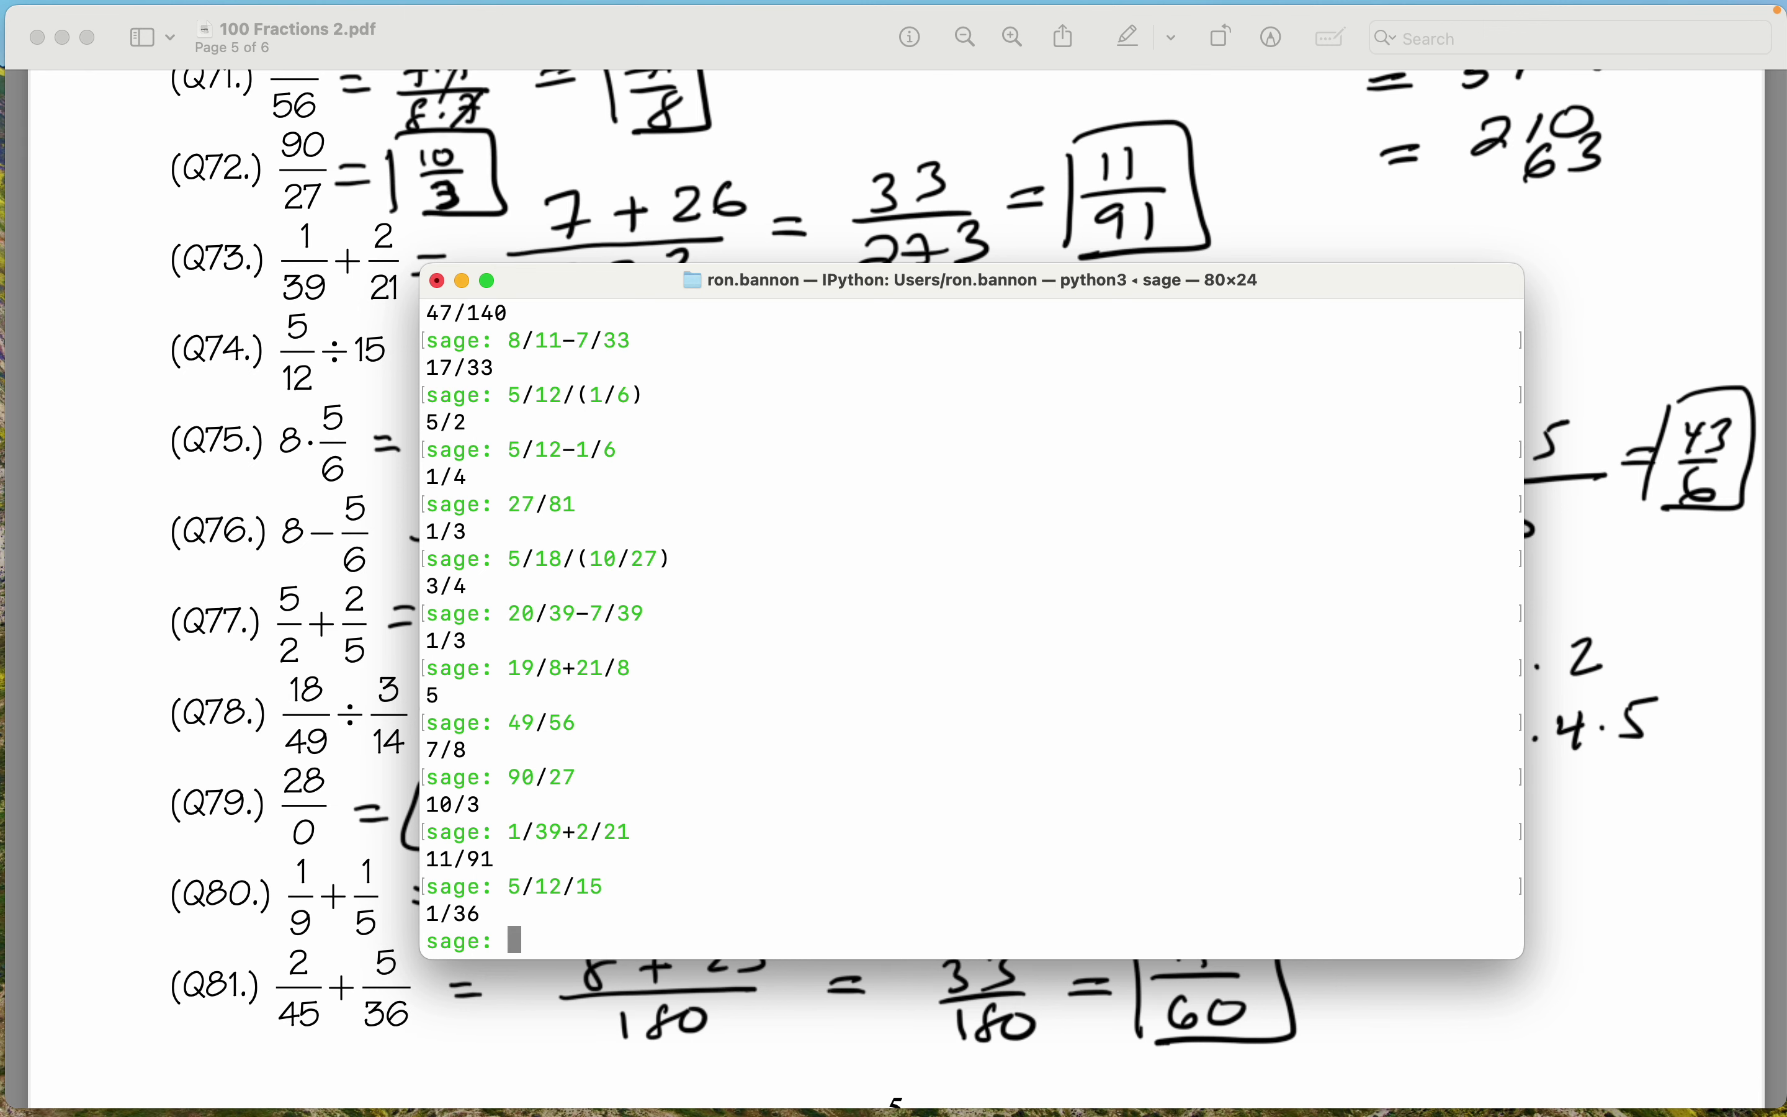
scroll(1522, 511, "down", 2)
Check Q75 and Q76: 8*5/6 gives 20/3 and 8-5/6 gives 43/6.
scroll(1588, 517, "down", 5)
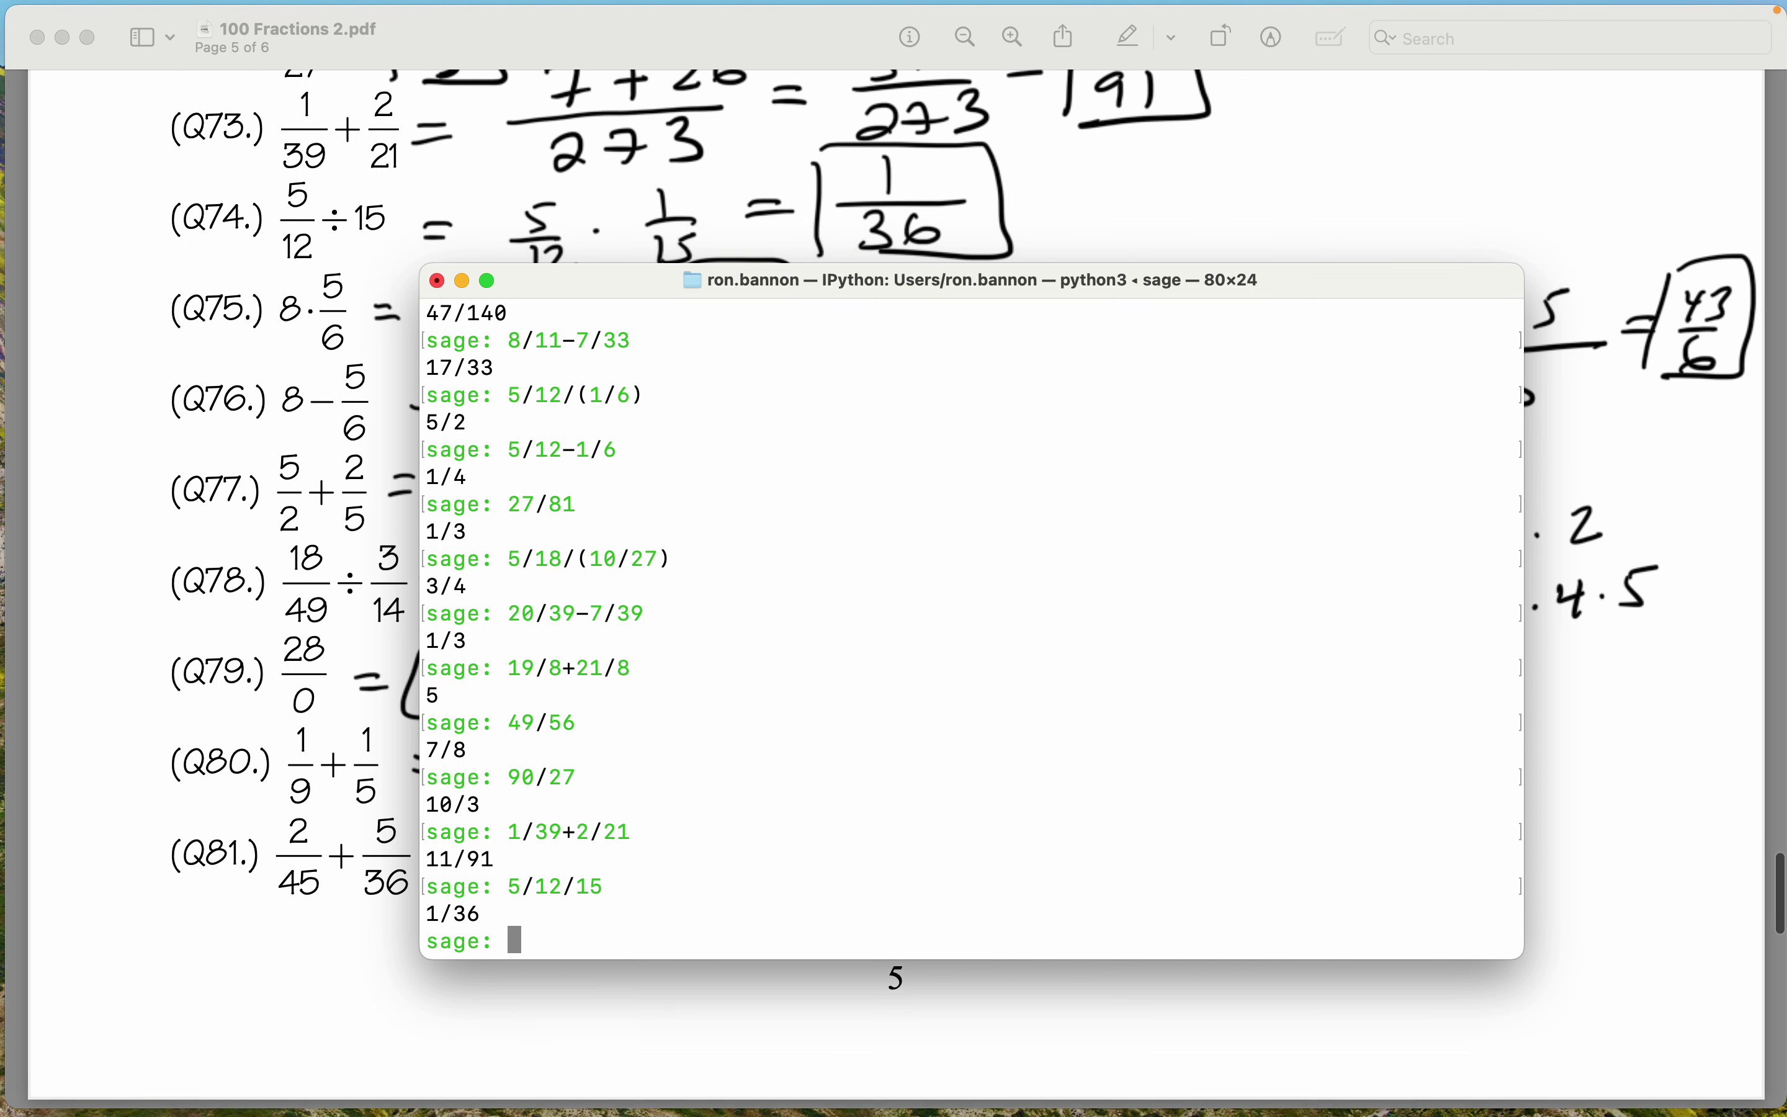
type("8")
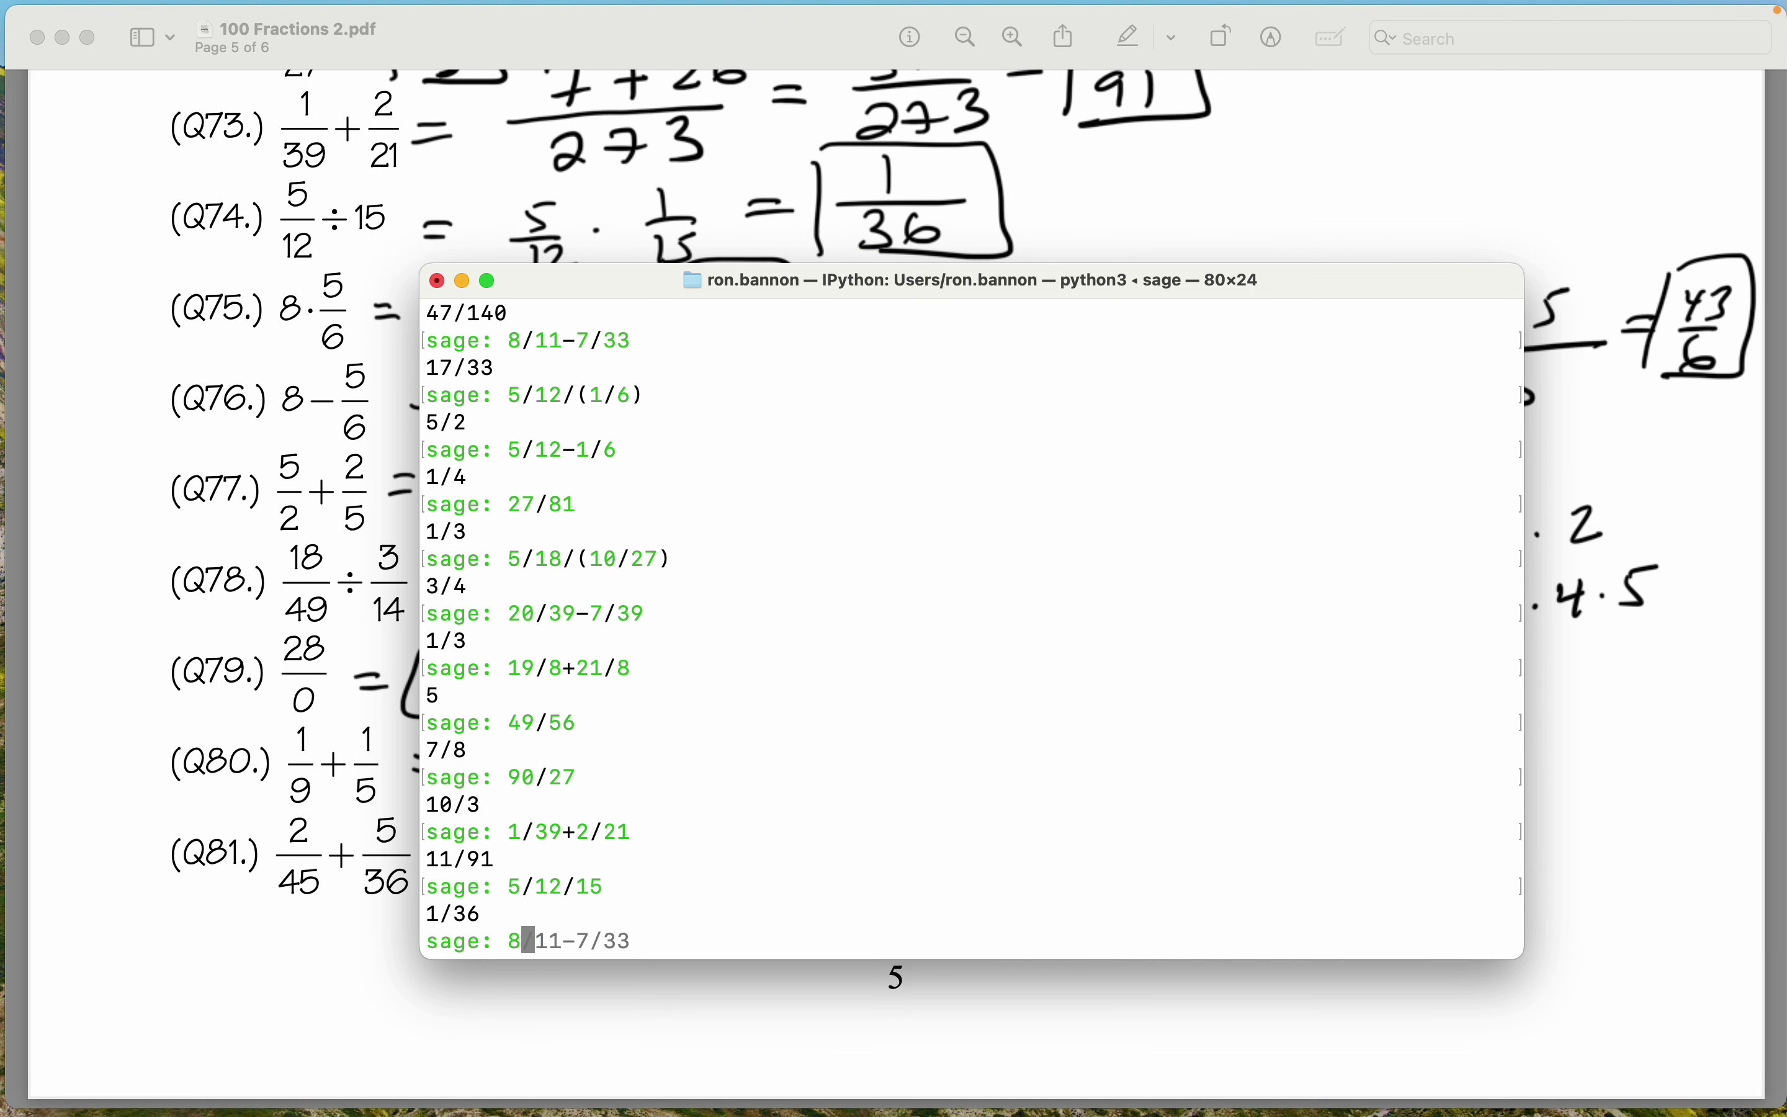
type("*5/6")
key("Return")
scroll(1522, 364, "down", 3)
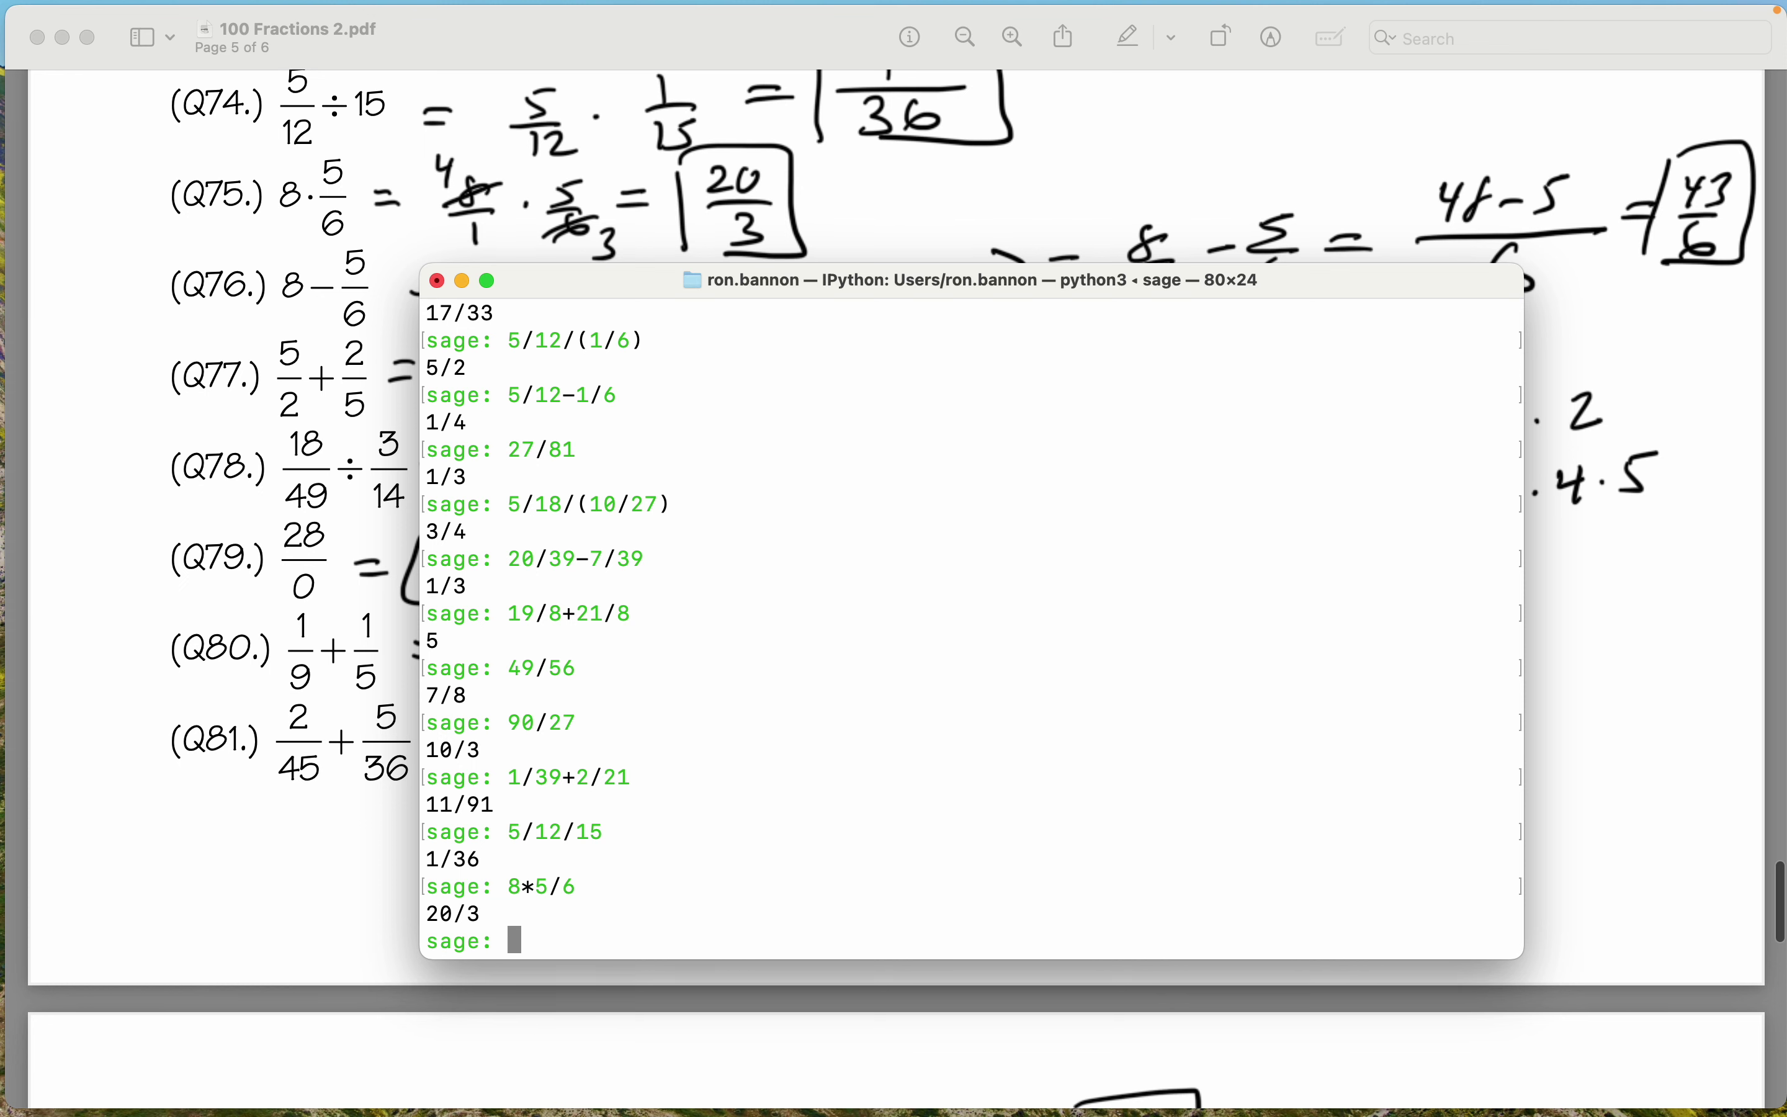
type("8-5/")
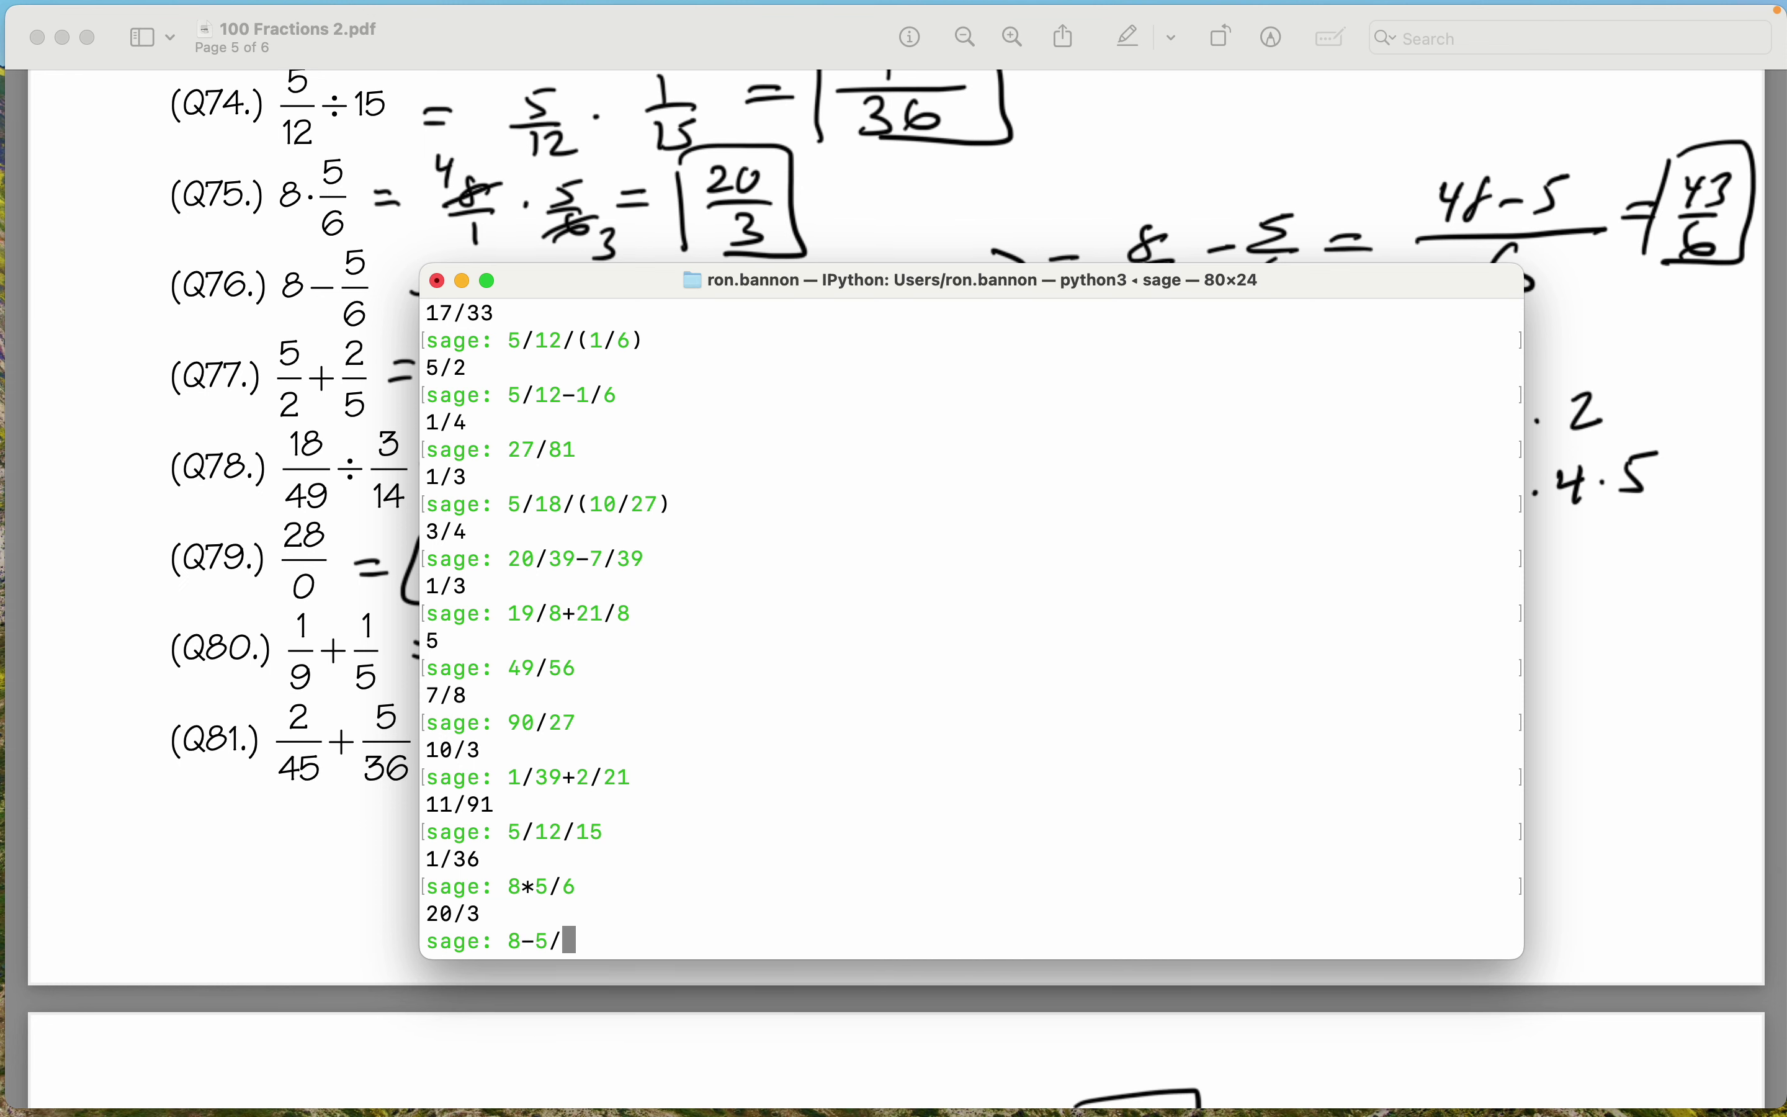
type("6")
key("Return")
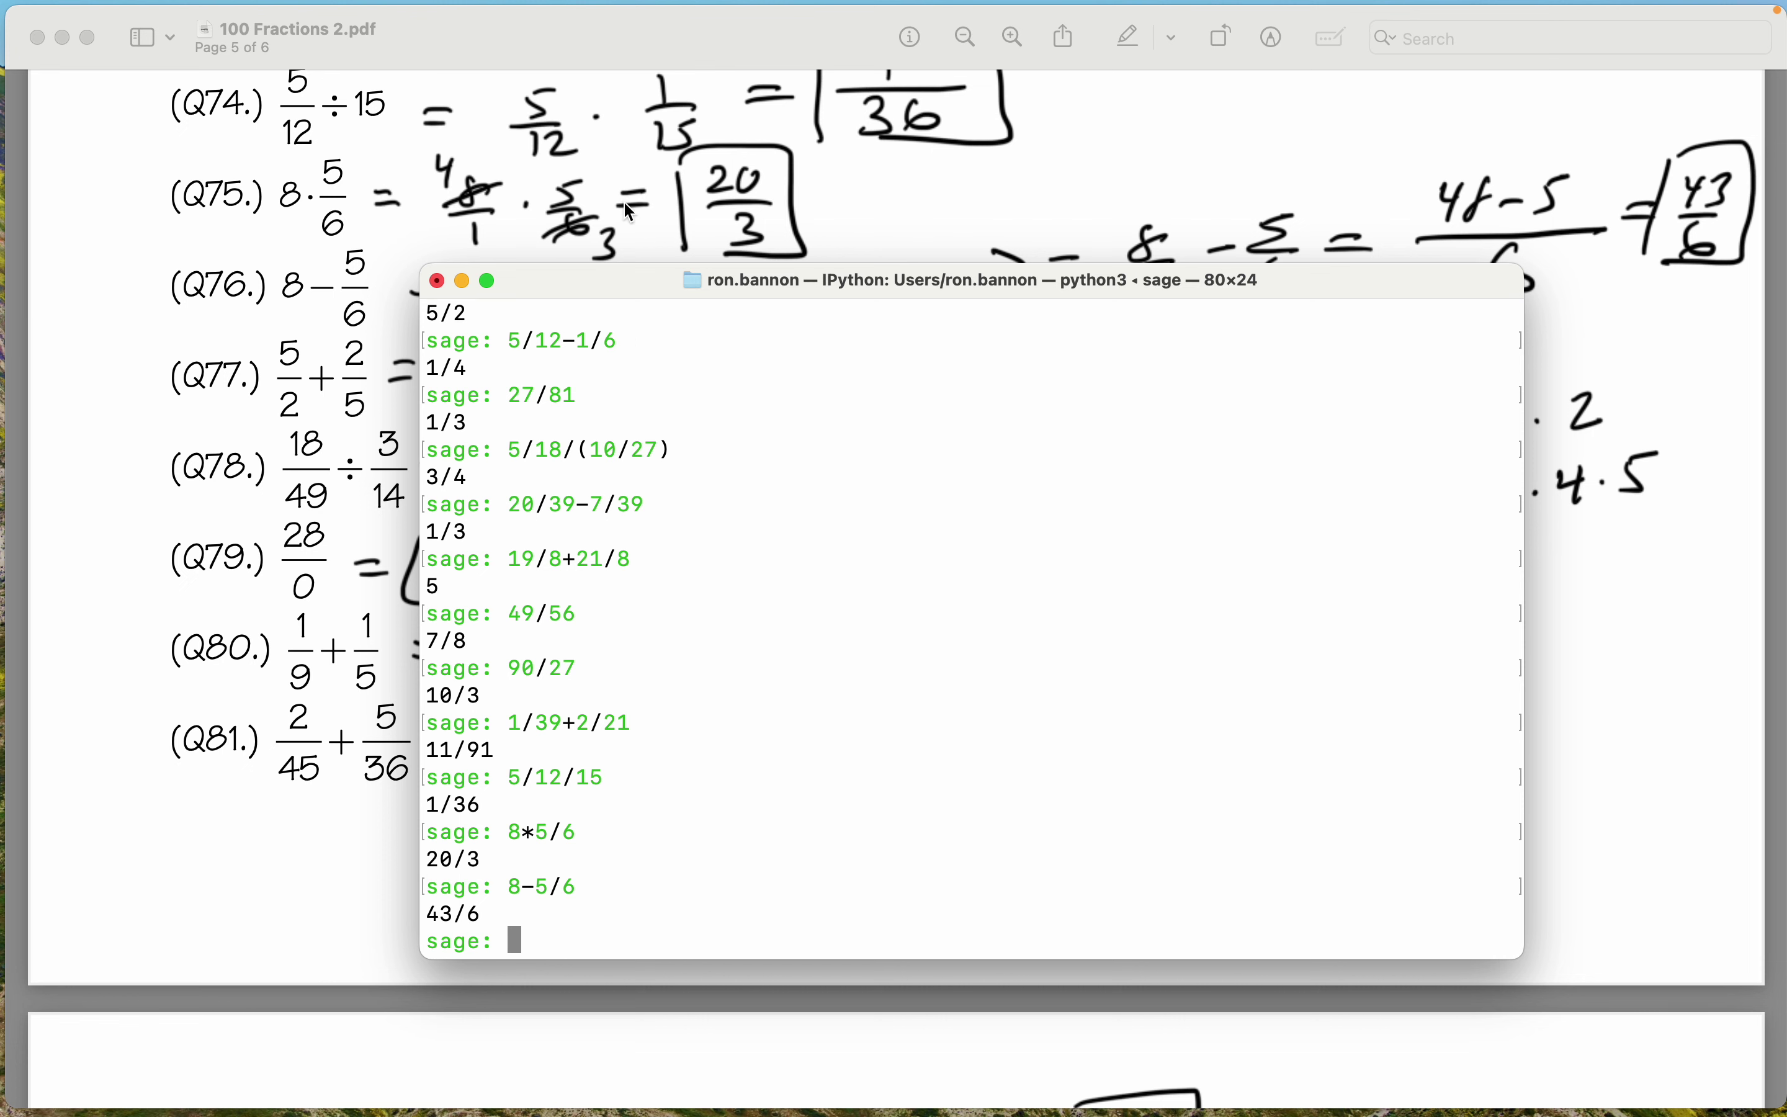
Lower the terminal, then check Q77 (5/2+2/5 = 29/10) and Q78 (18/49 ÷ 3/14 = 12/7).
left_click_drag(590, 297, 591, 372)
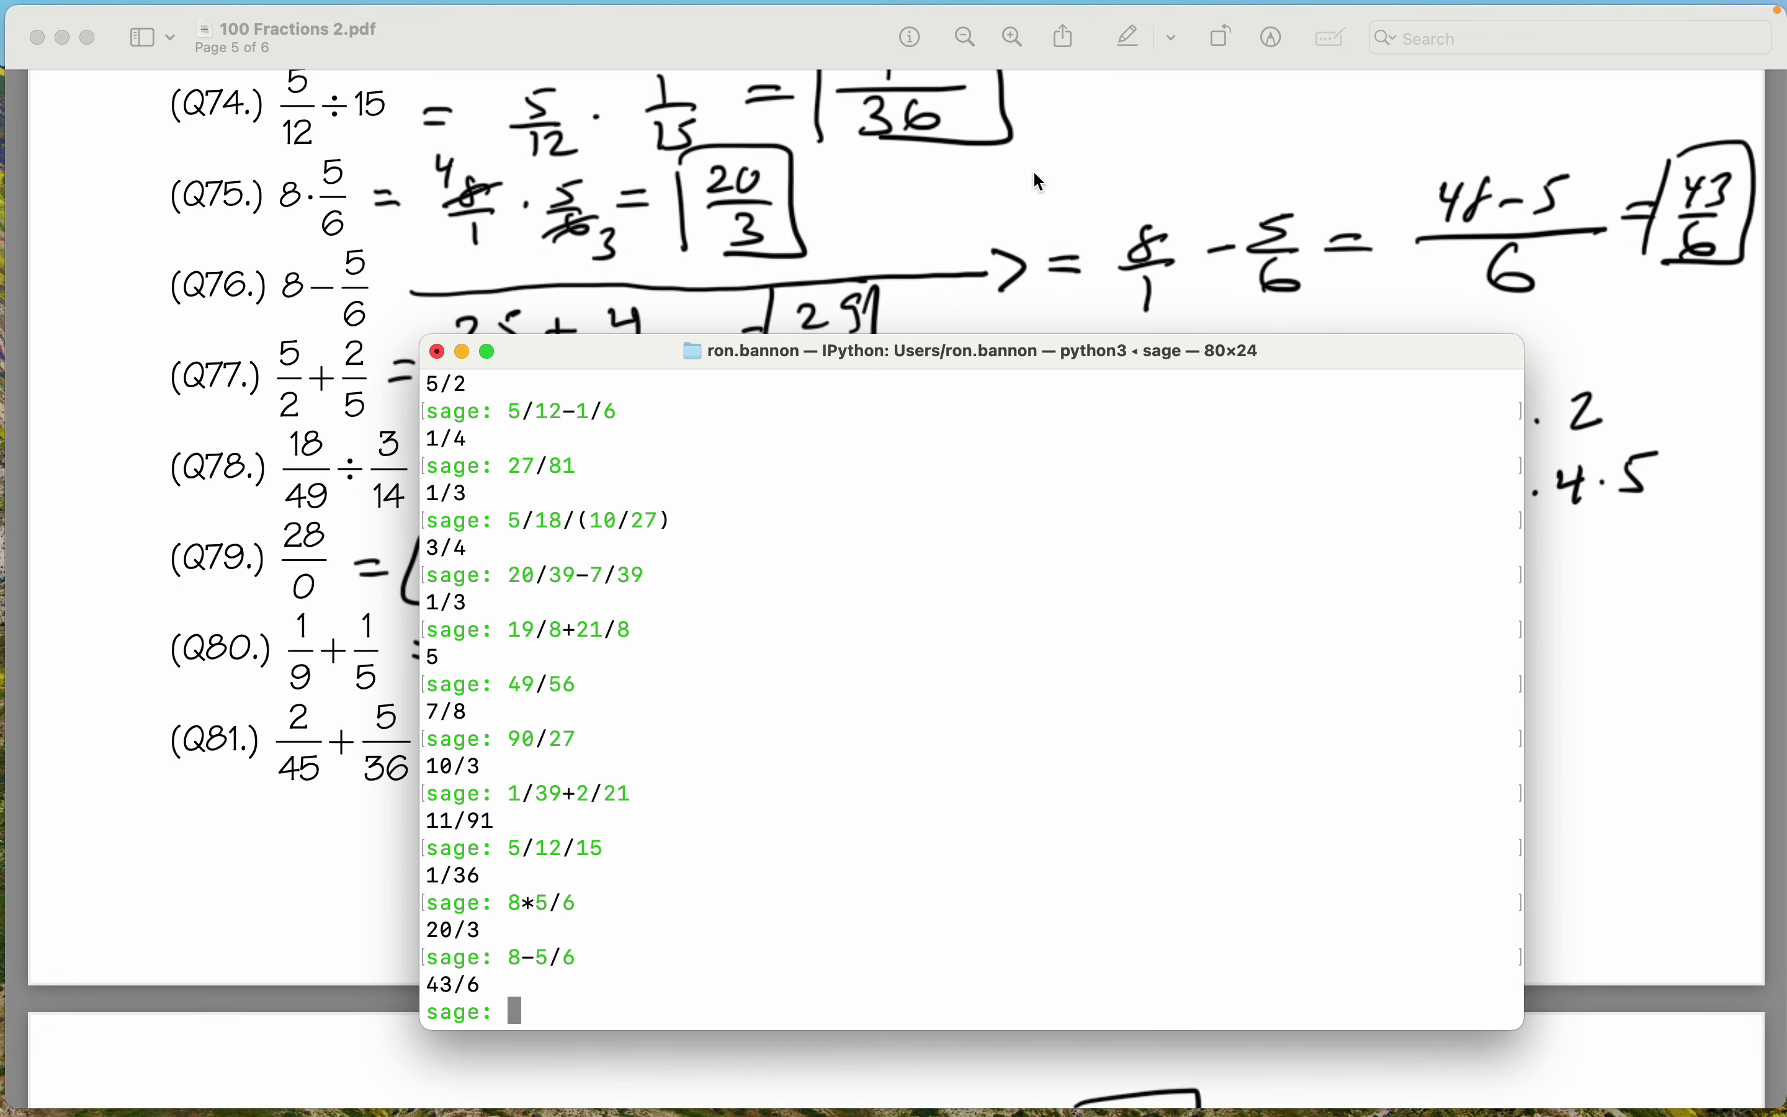
type("5/2+2/5")
key("Return")
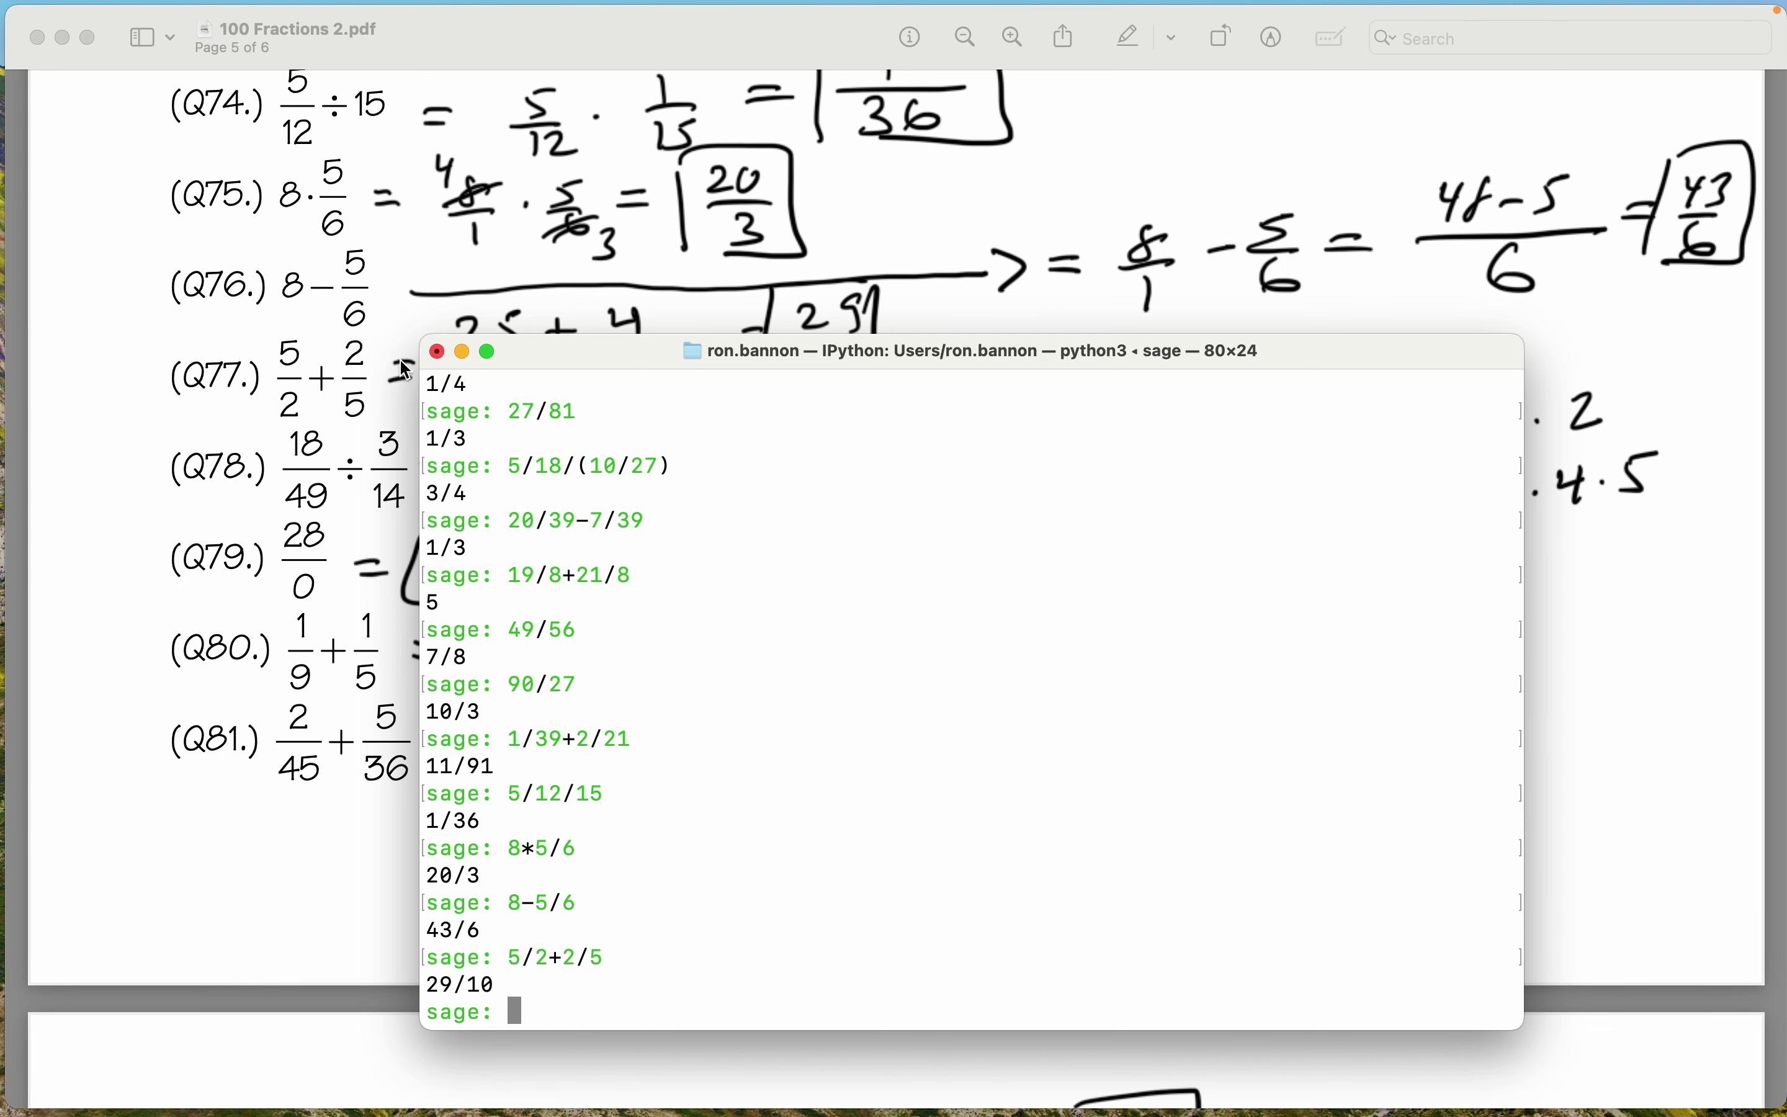
scroll(406, 372, "down", 3)
scroll(405, 372, "down", 2)
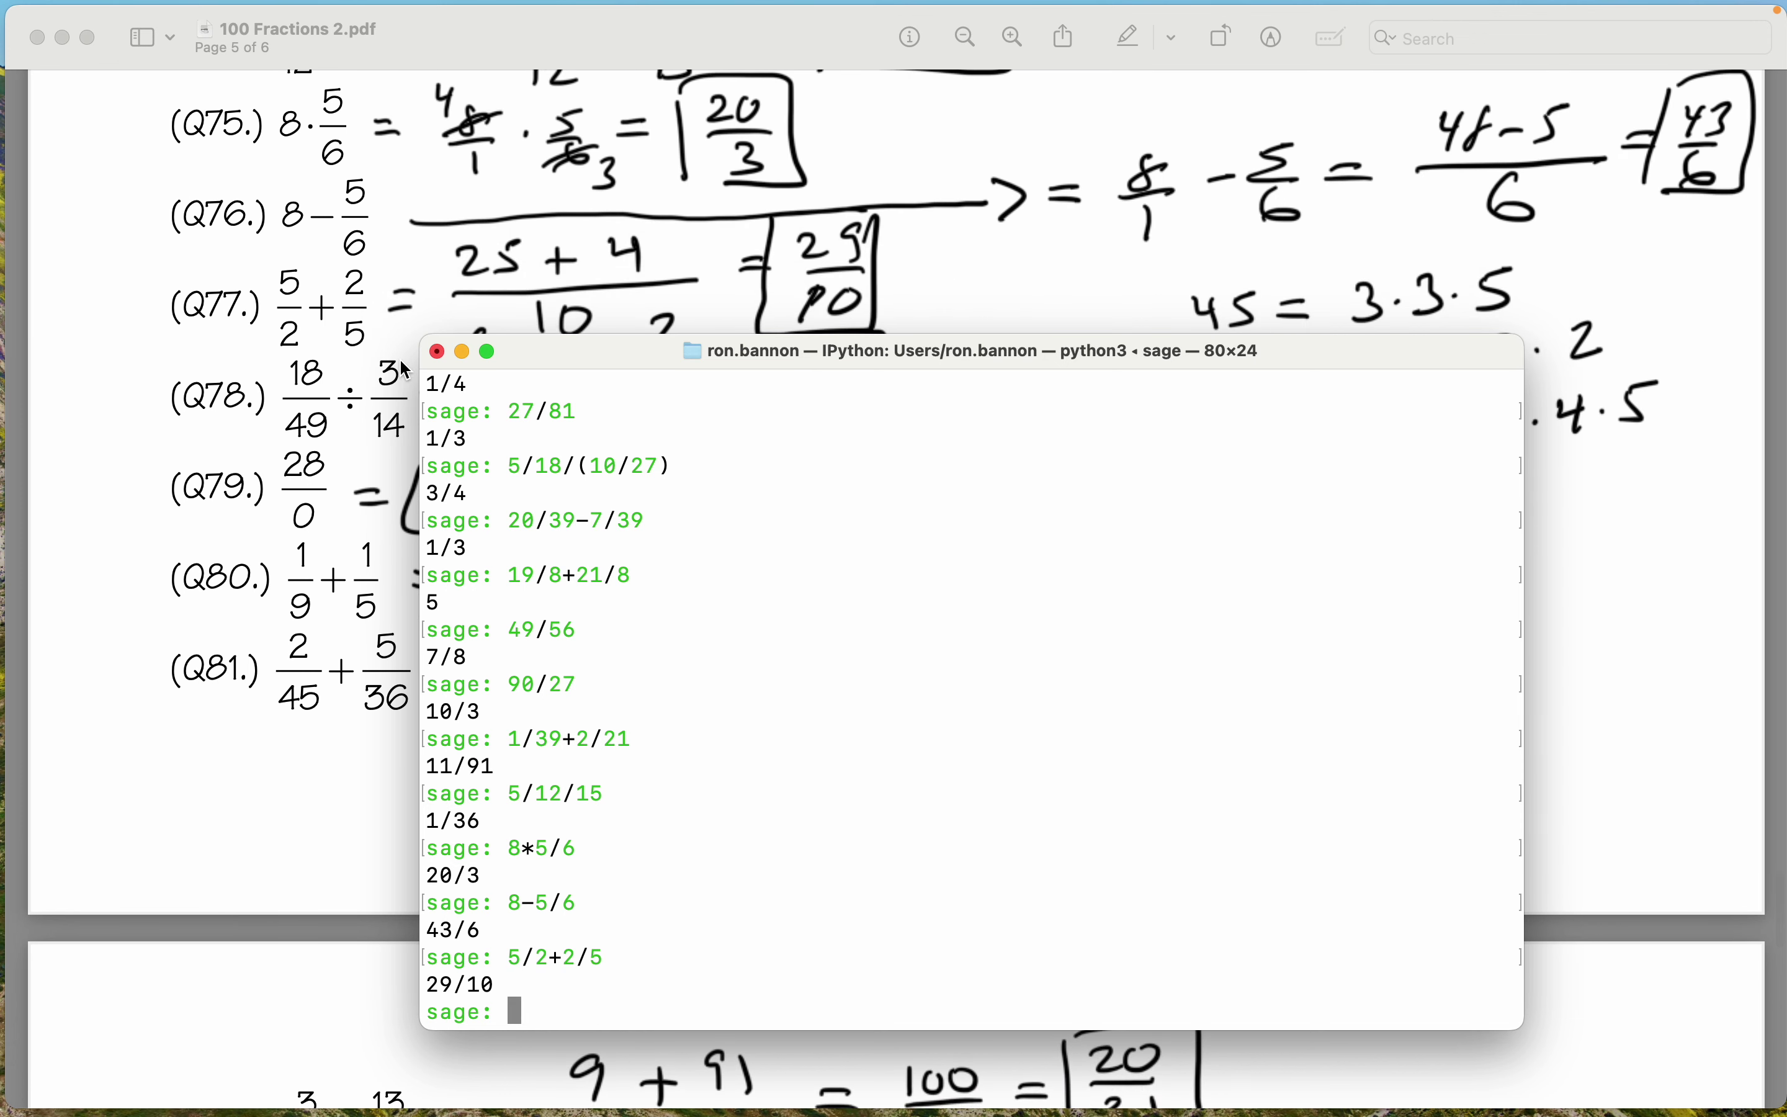
scroll(405, 372, "up", 1)
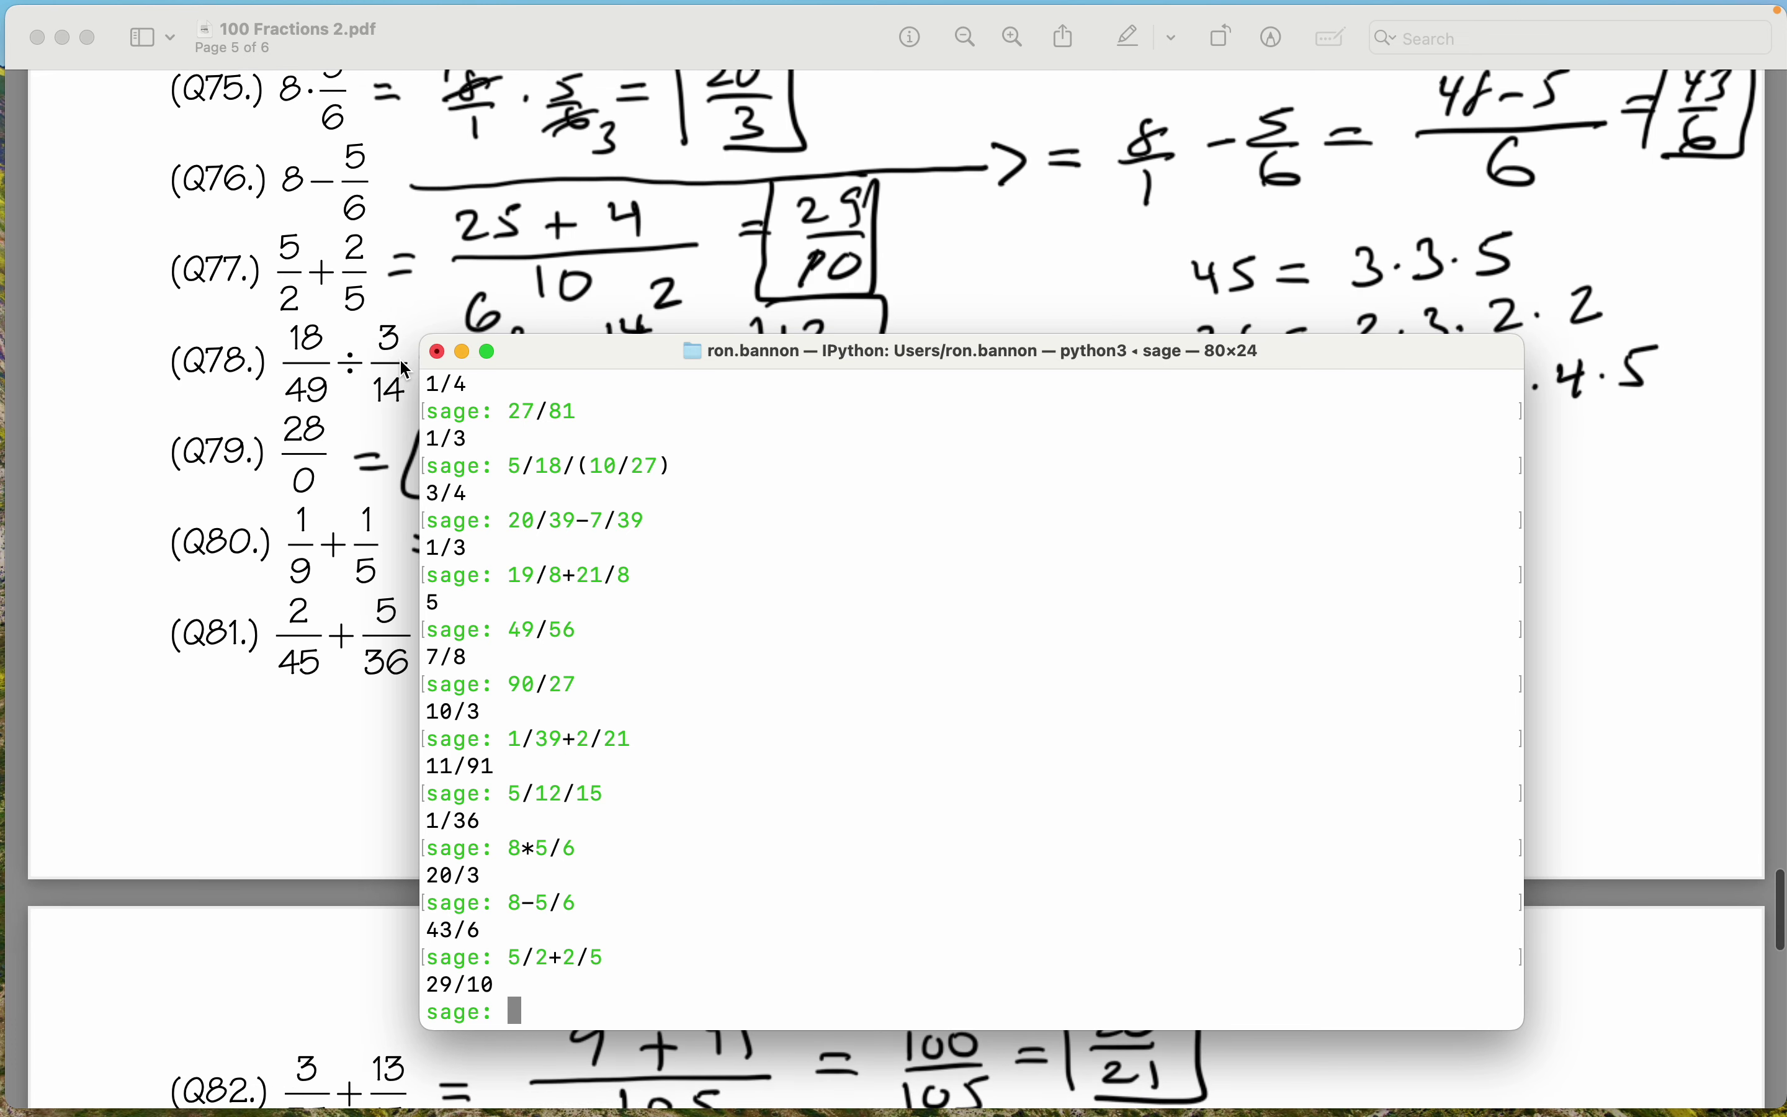
type("18/35-3/35")
type("/")
type("49")
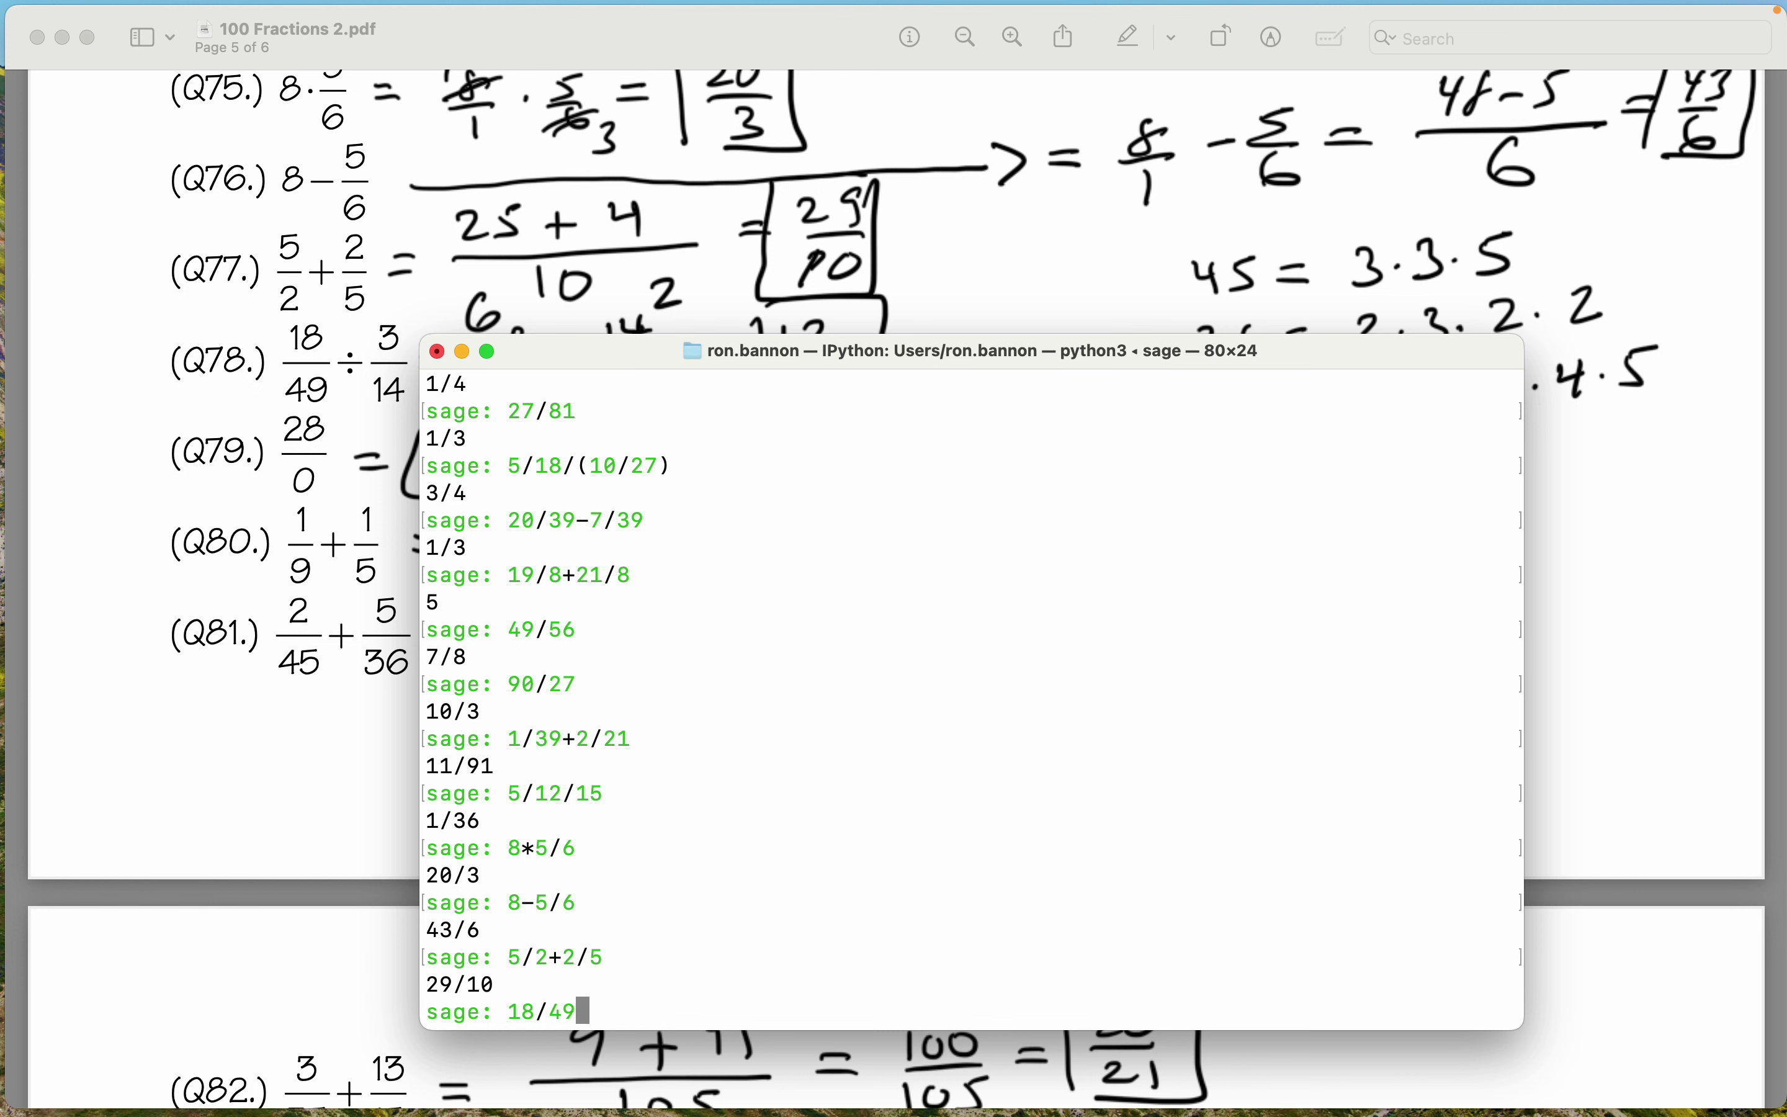
type("/(3/14)")
key("Return")
scroll(221, 739, "down", 3)
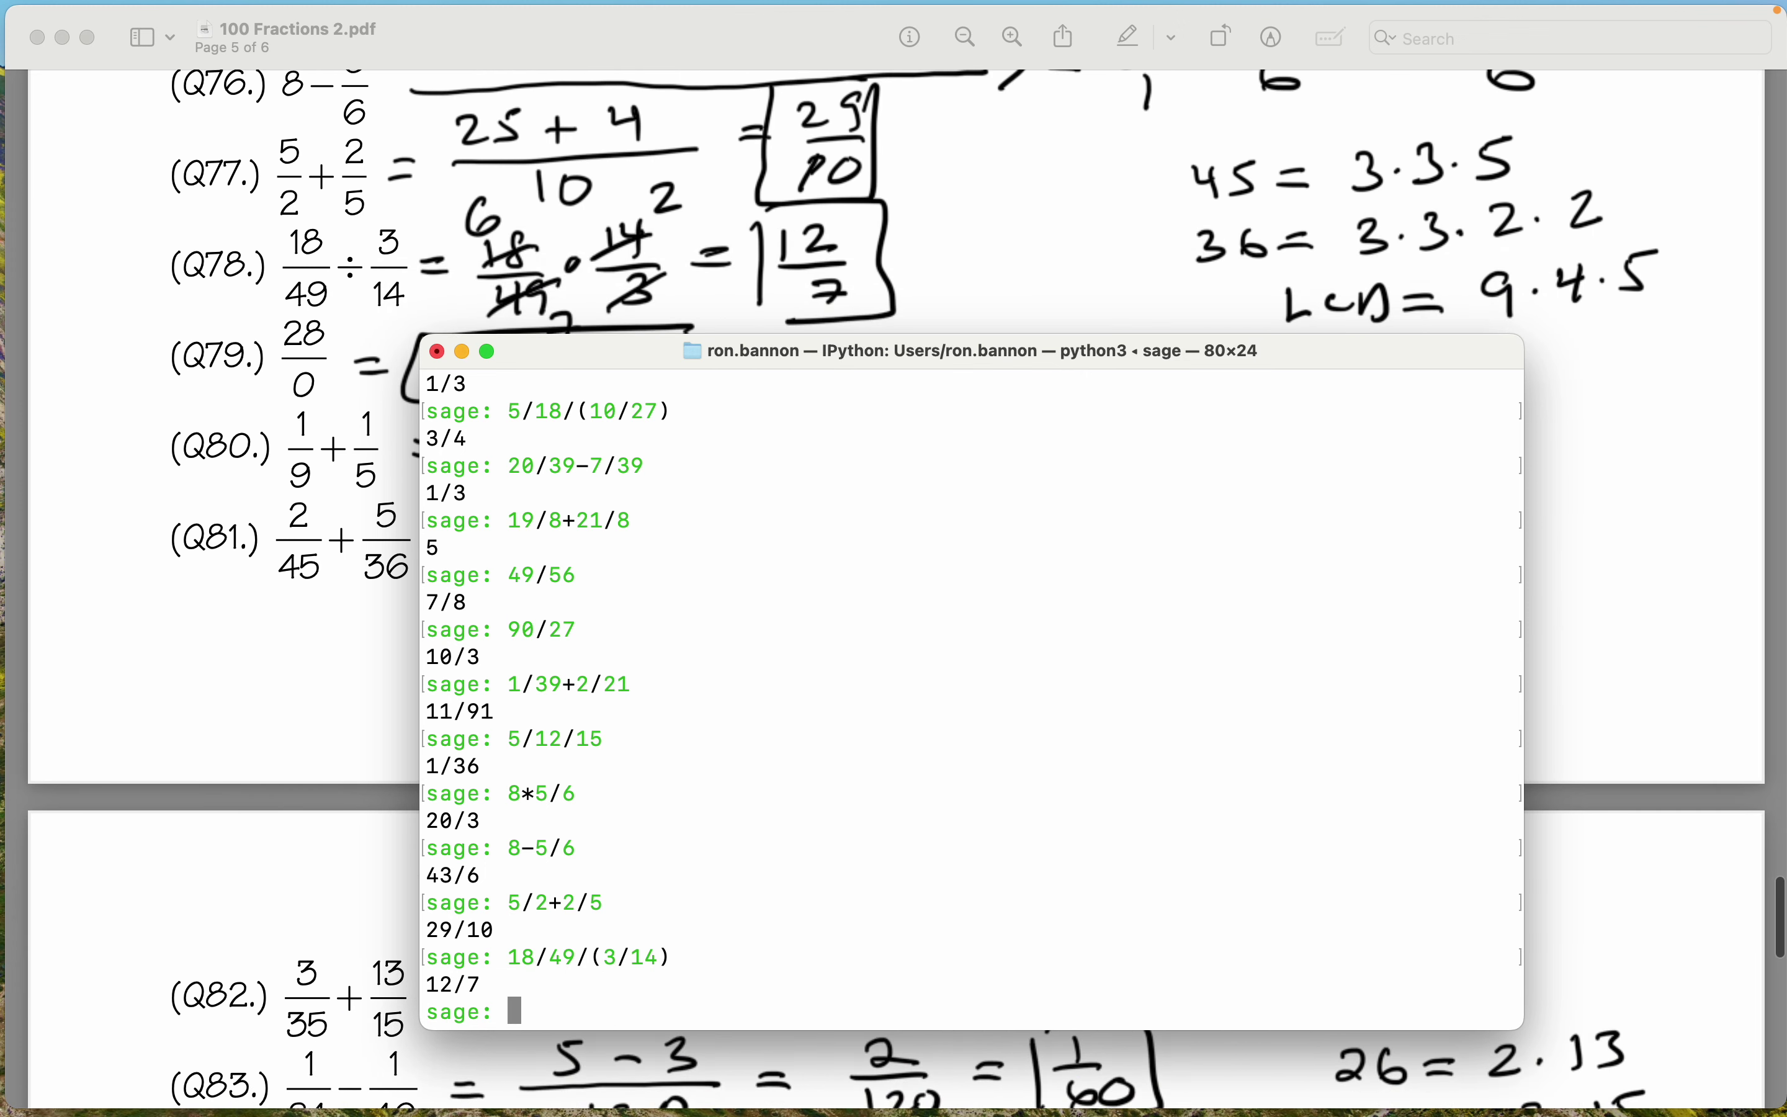
Check Q79–Q81: 28/0 raises a zero-division error, 1/9+1/5 = 14/45, 2/45+5/36 = 11/60.
type("28")
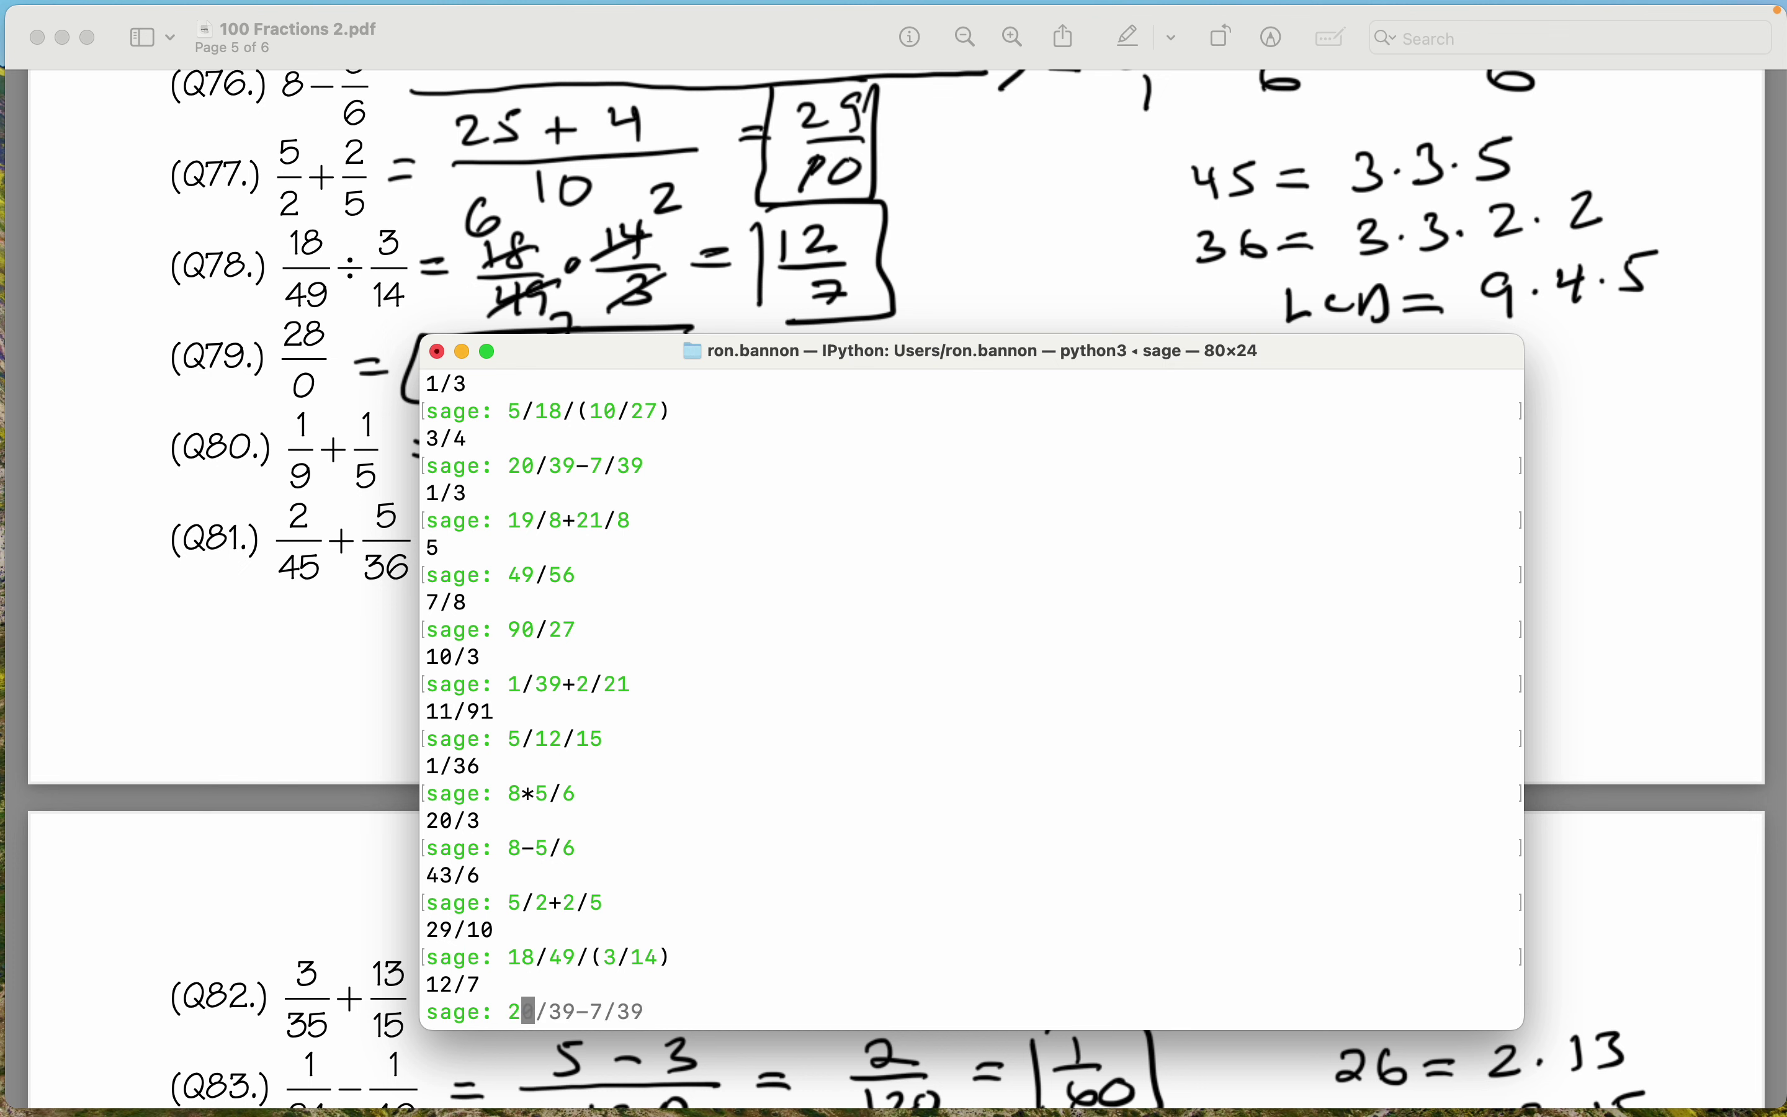
type("/0")
key("Return")
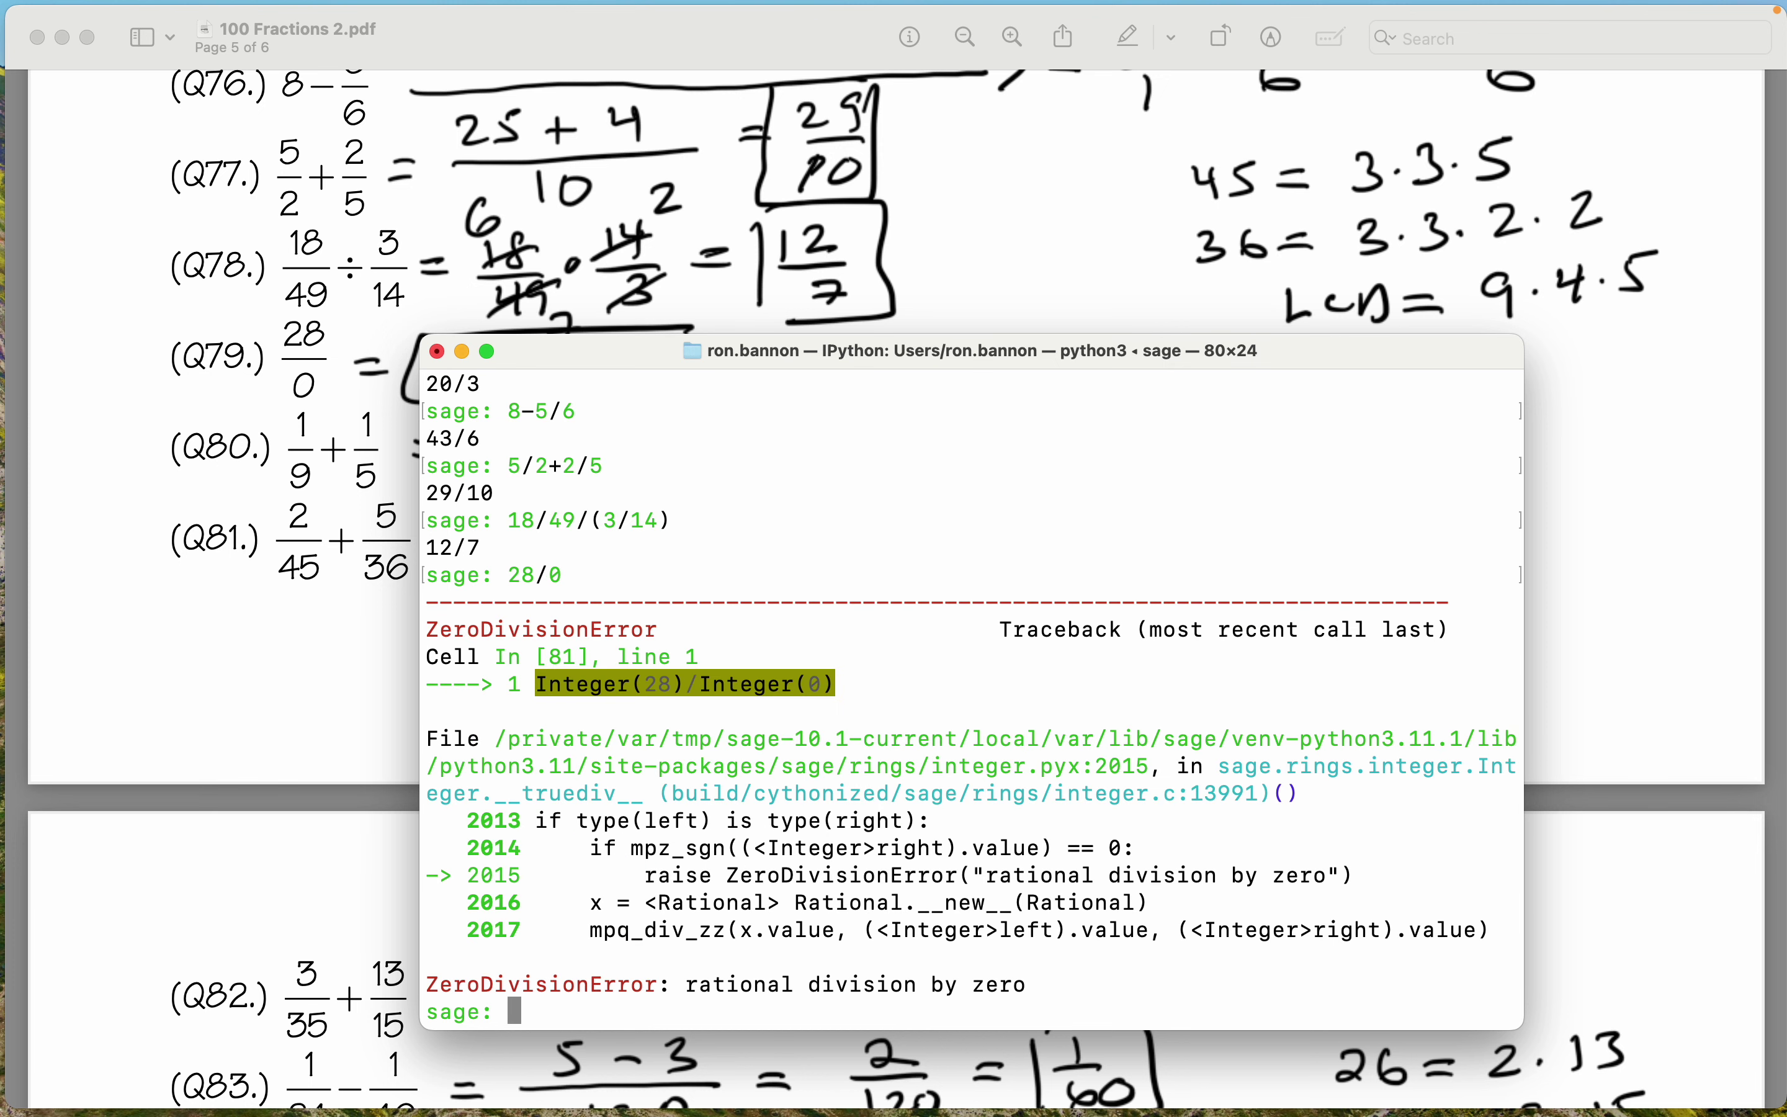
scroll(221, 517, "down", 3)
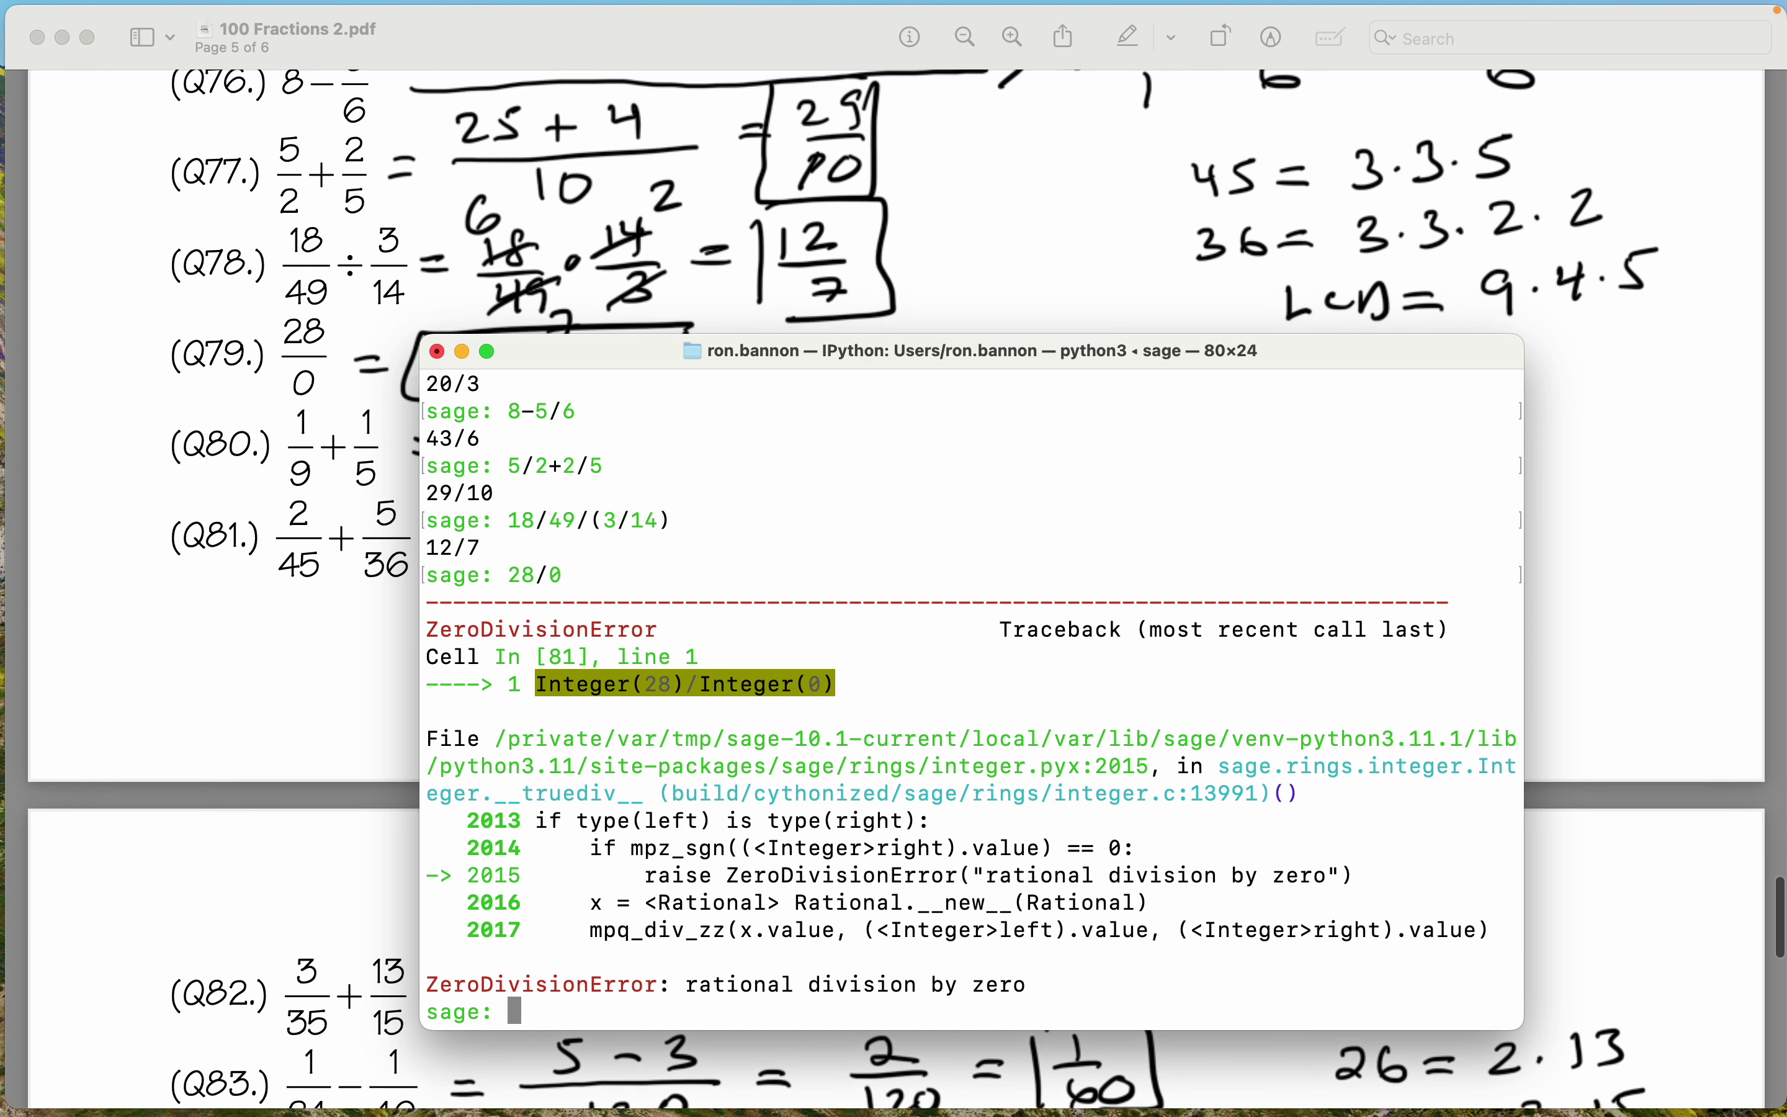
type("1/9")
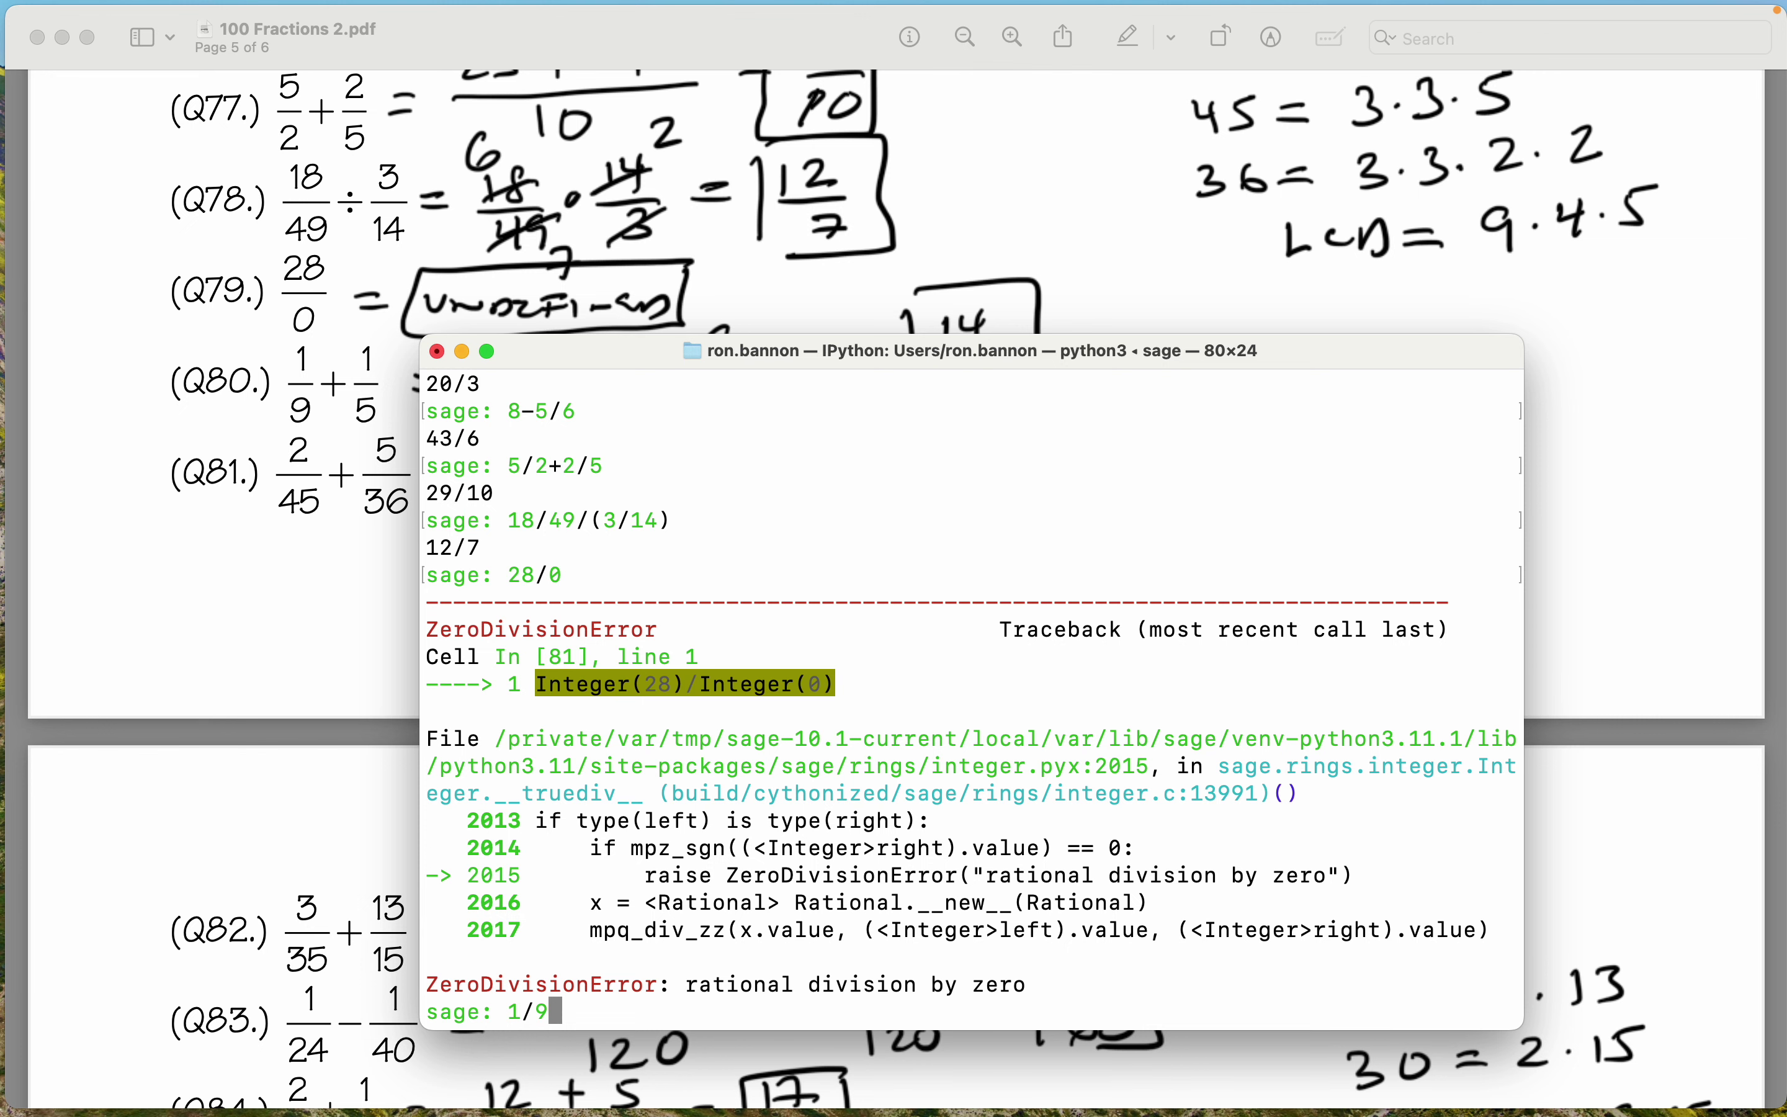
type("+1/5")
key("Return")
scroll(894, 185, "down", 3)
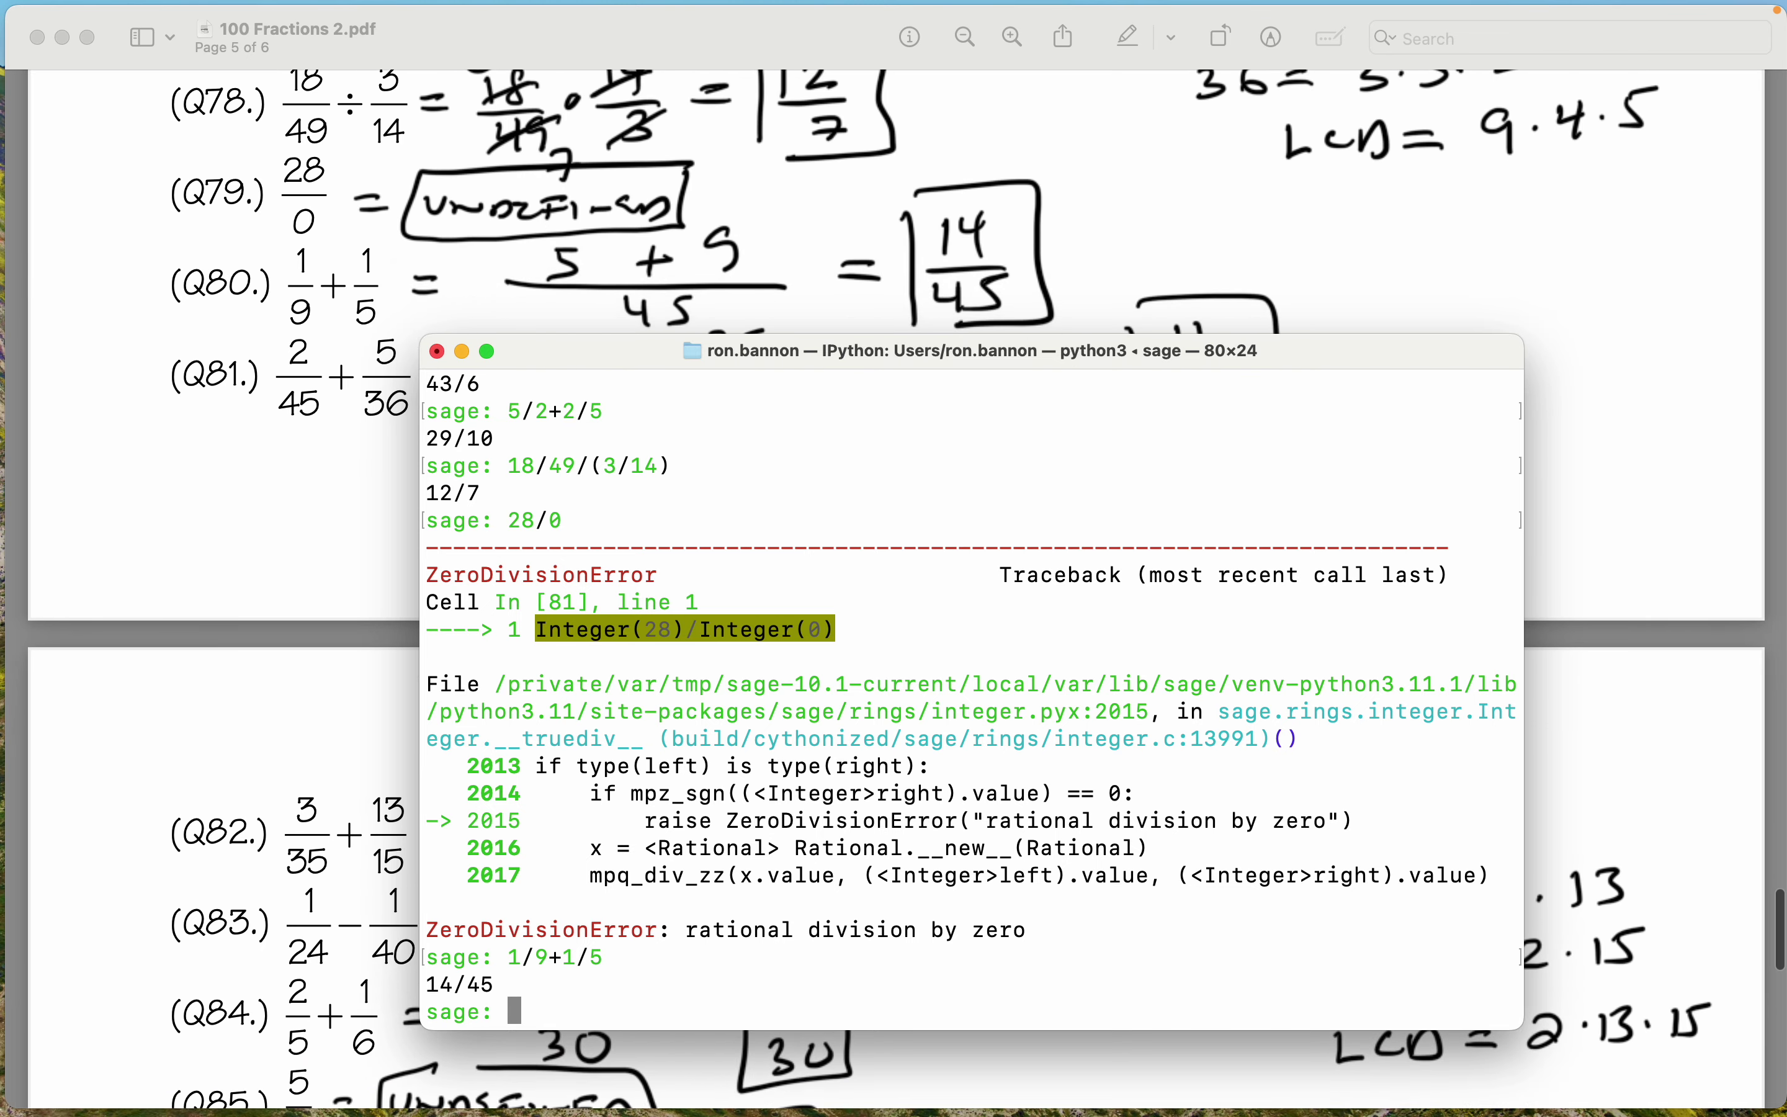
type("2/45")
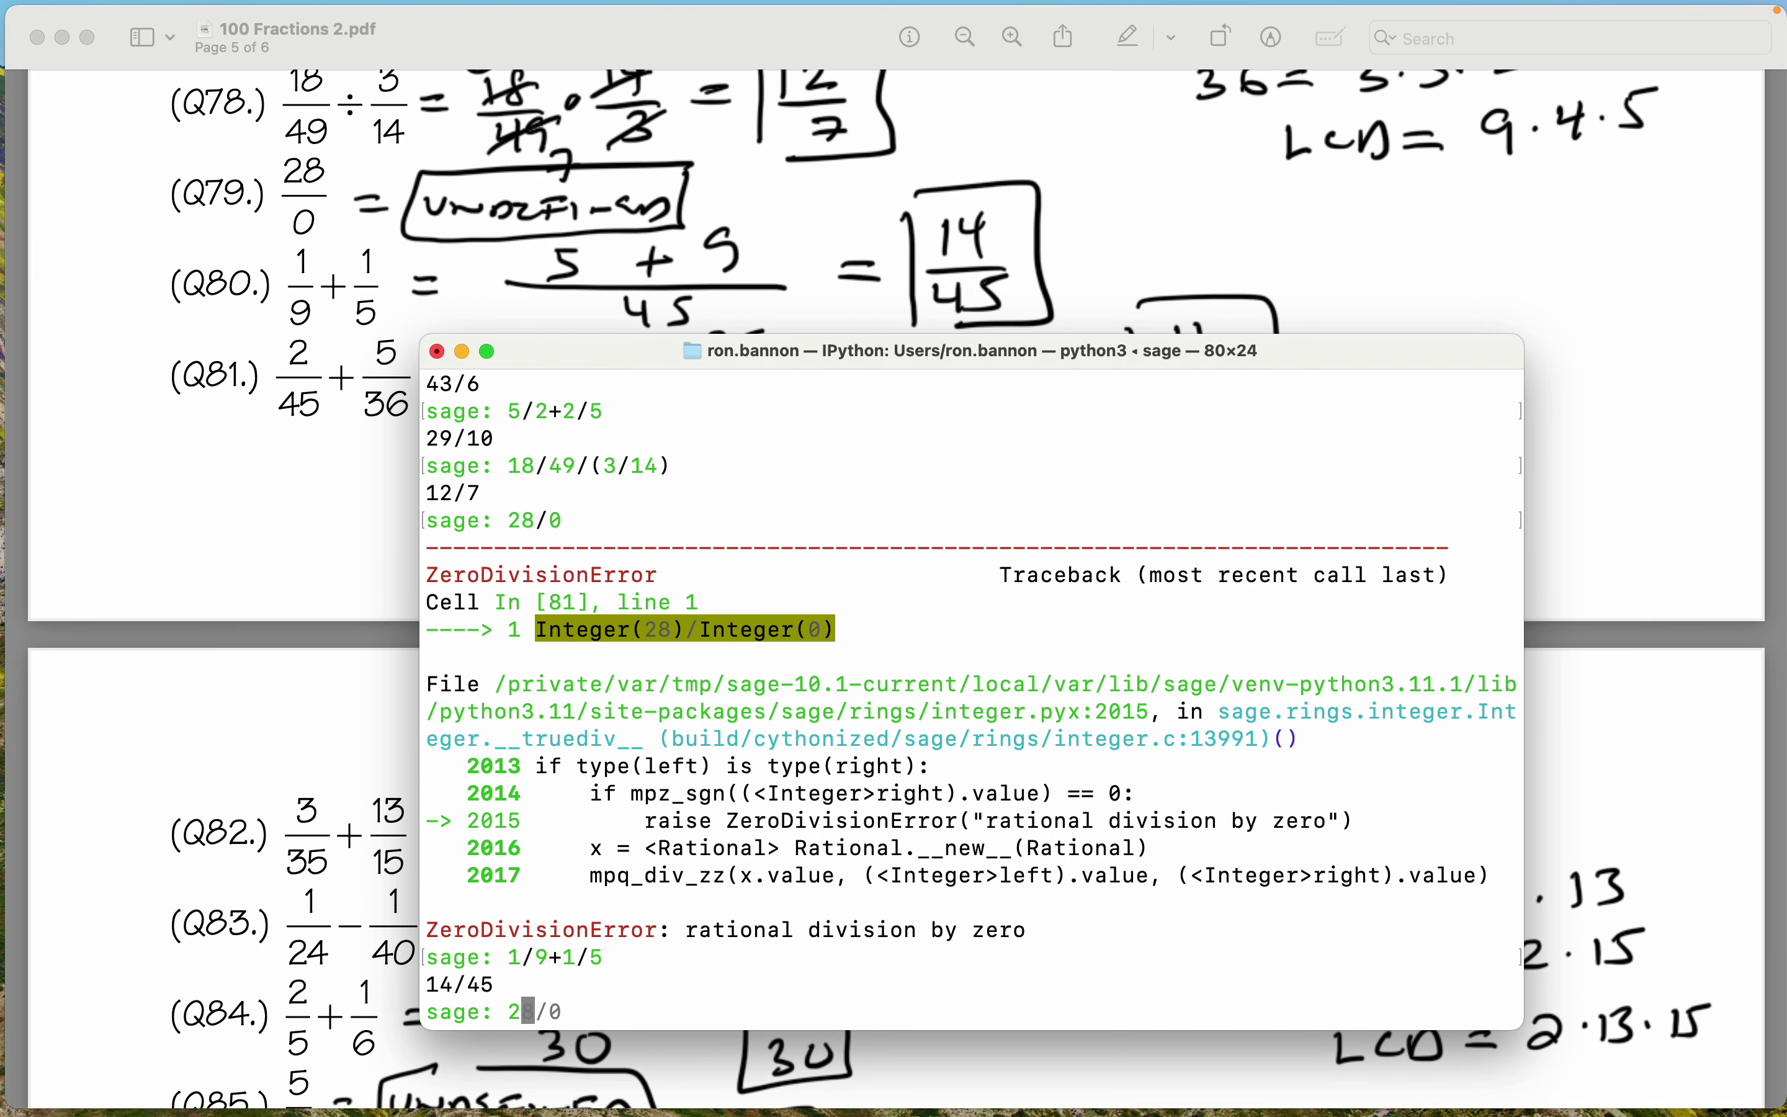
type("+5/36")
key("Return")
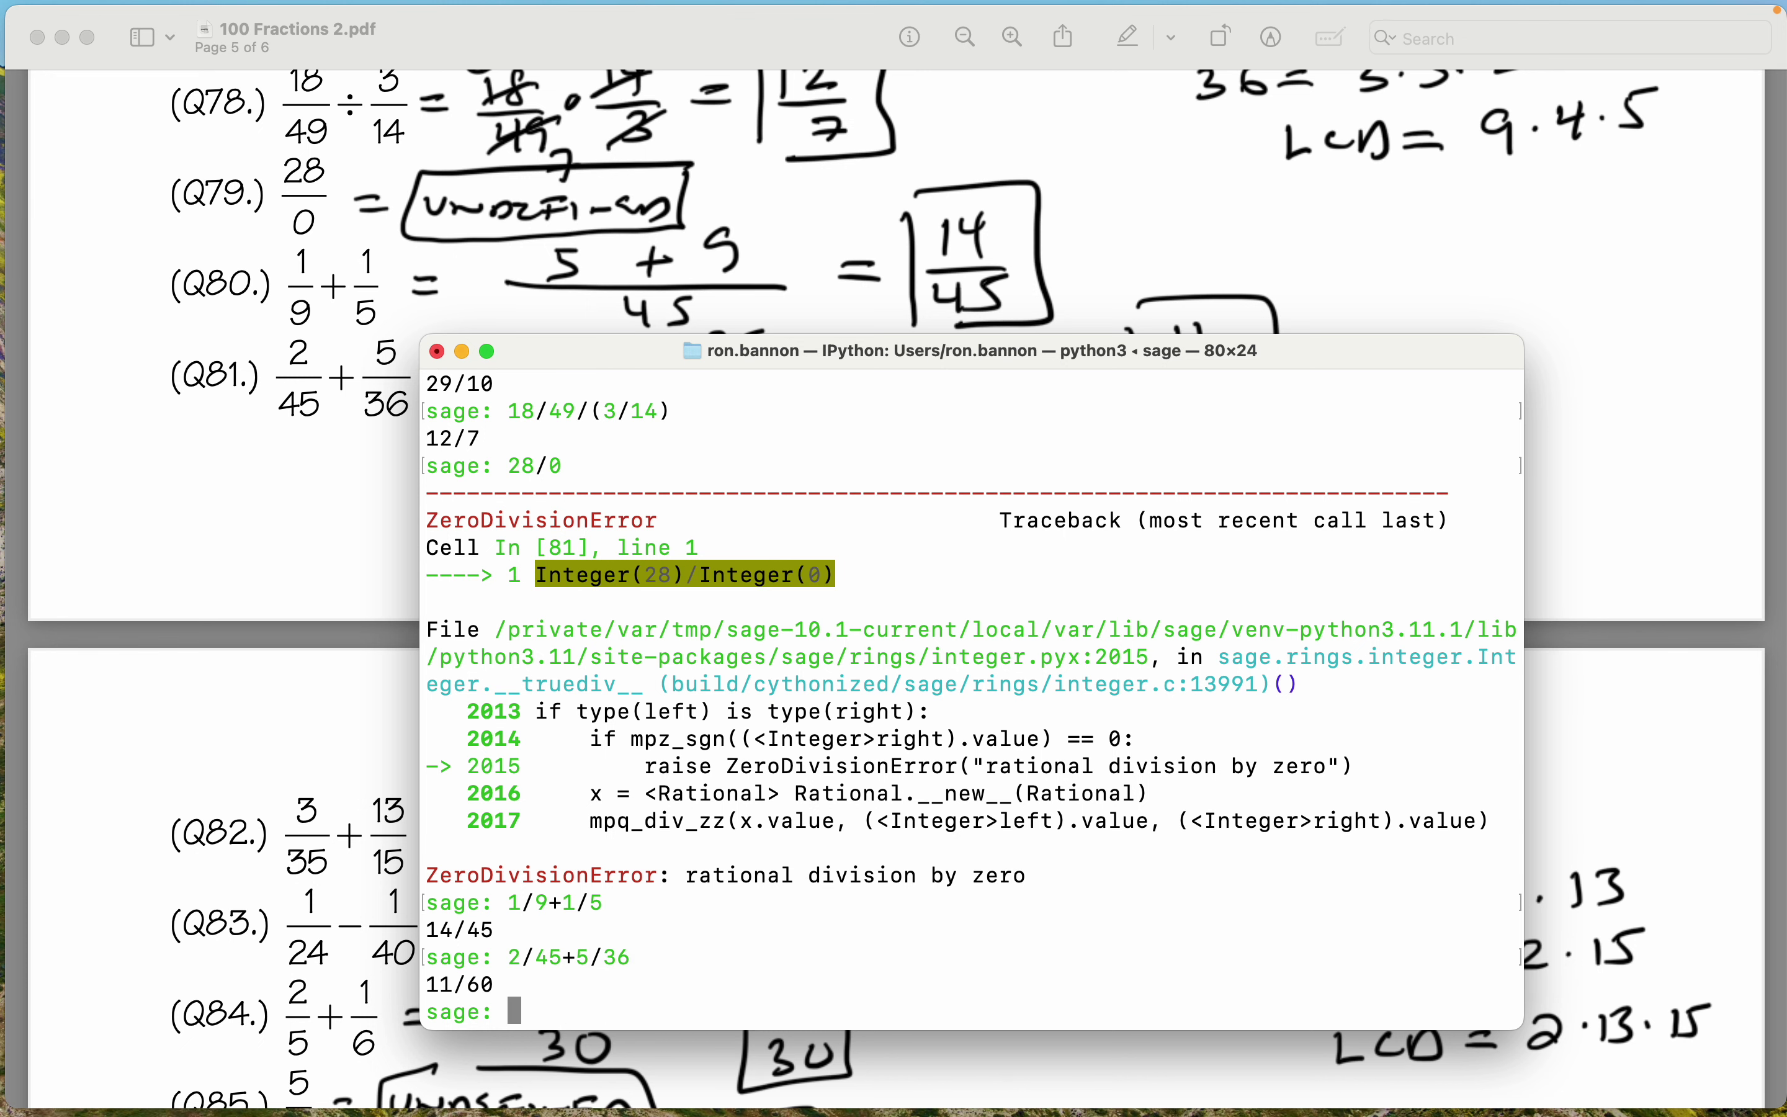
scroll(893, 221, "down", 5)
Check Q82 and Q83: 3/35+13/15 gives 20/21 and 1/24-1/40 gives 1/60.
scroll(893, 221, "down", 5)
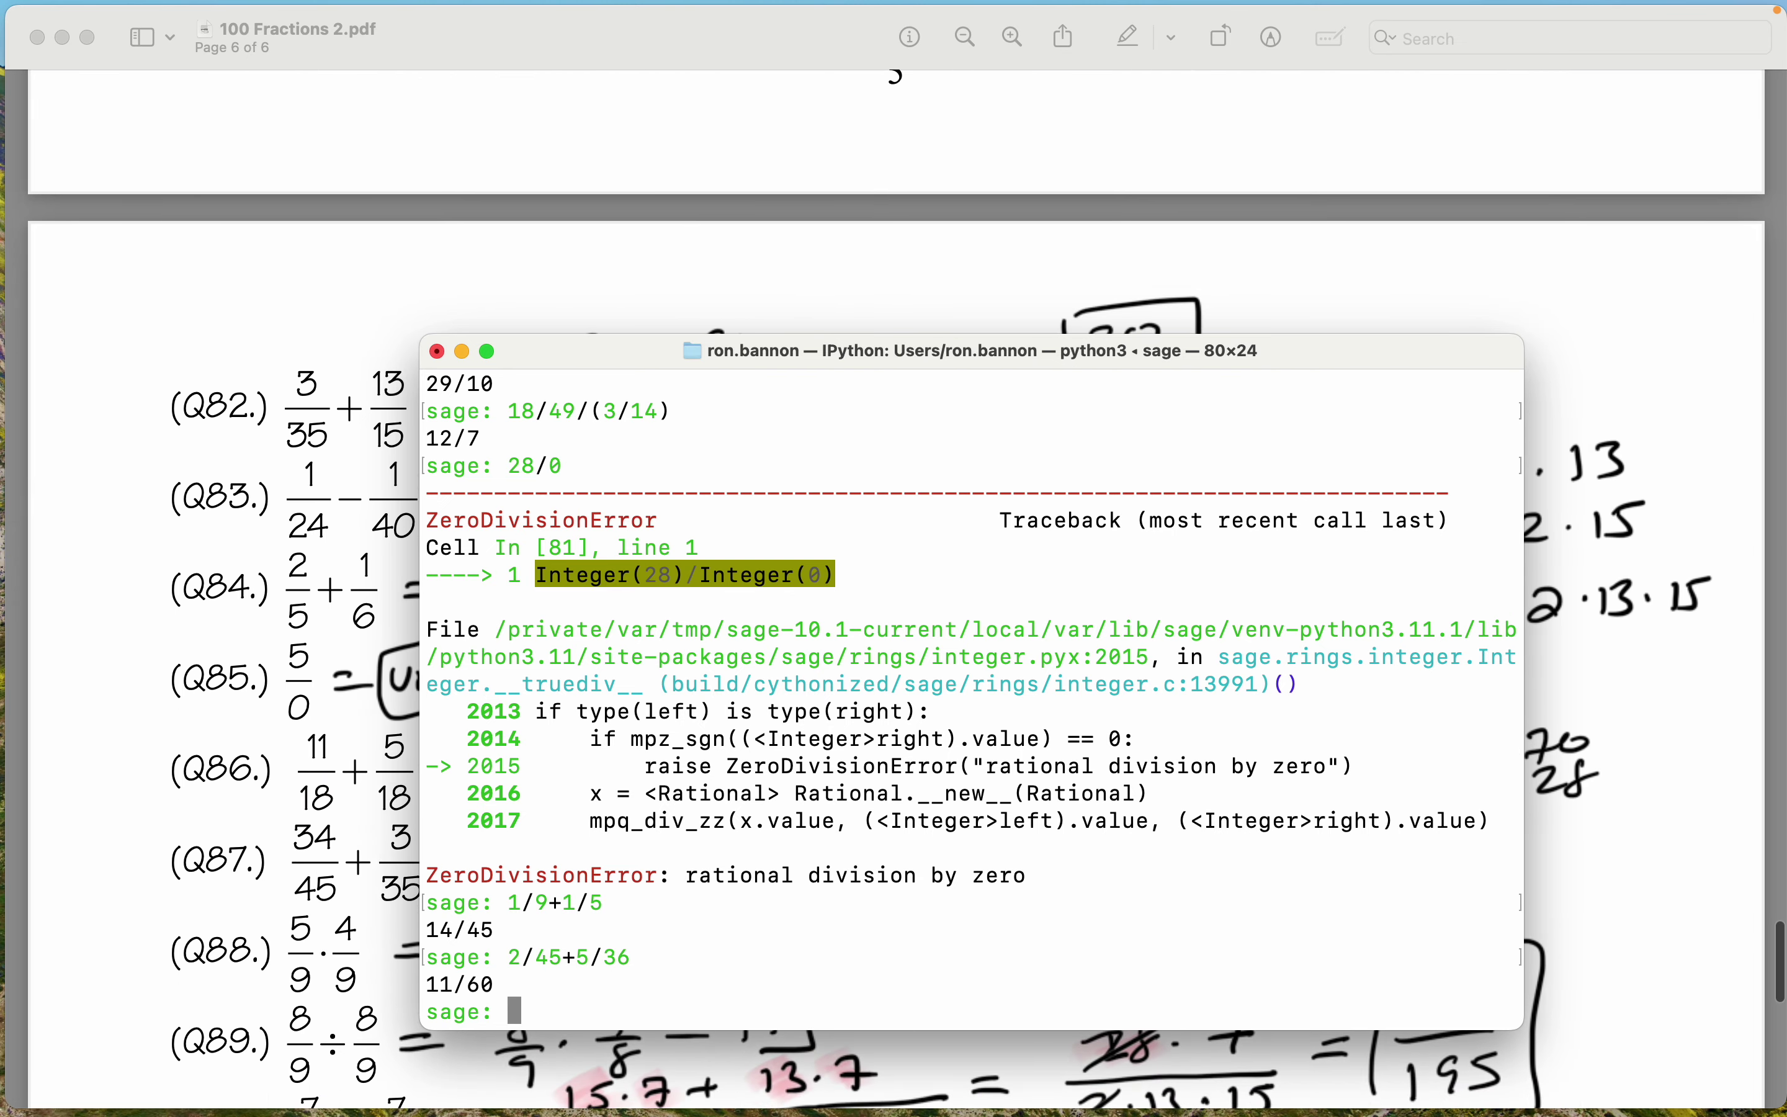
type("3/35+")
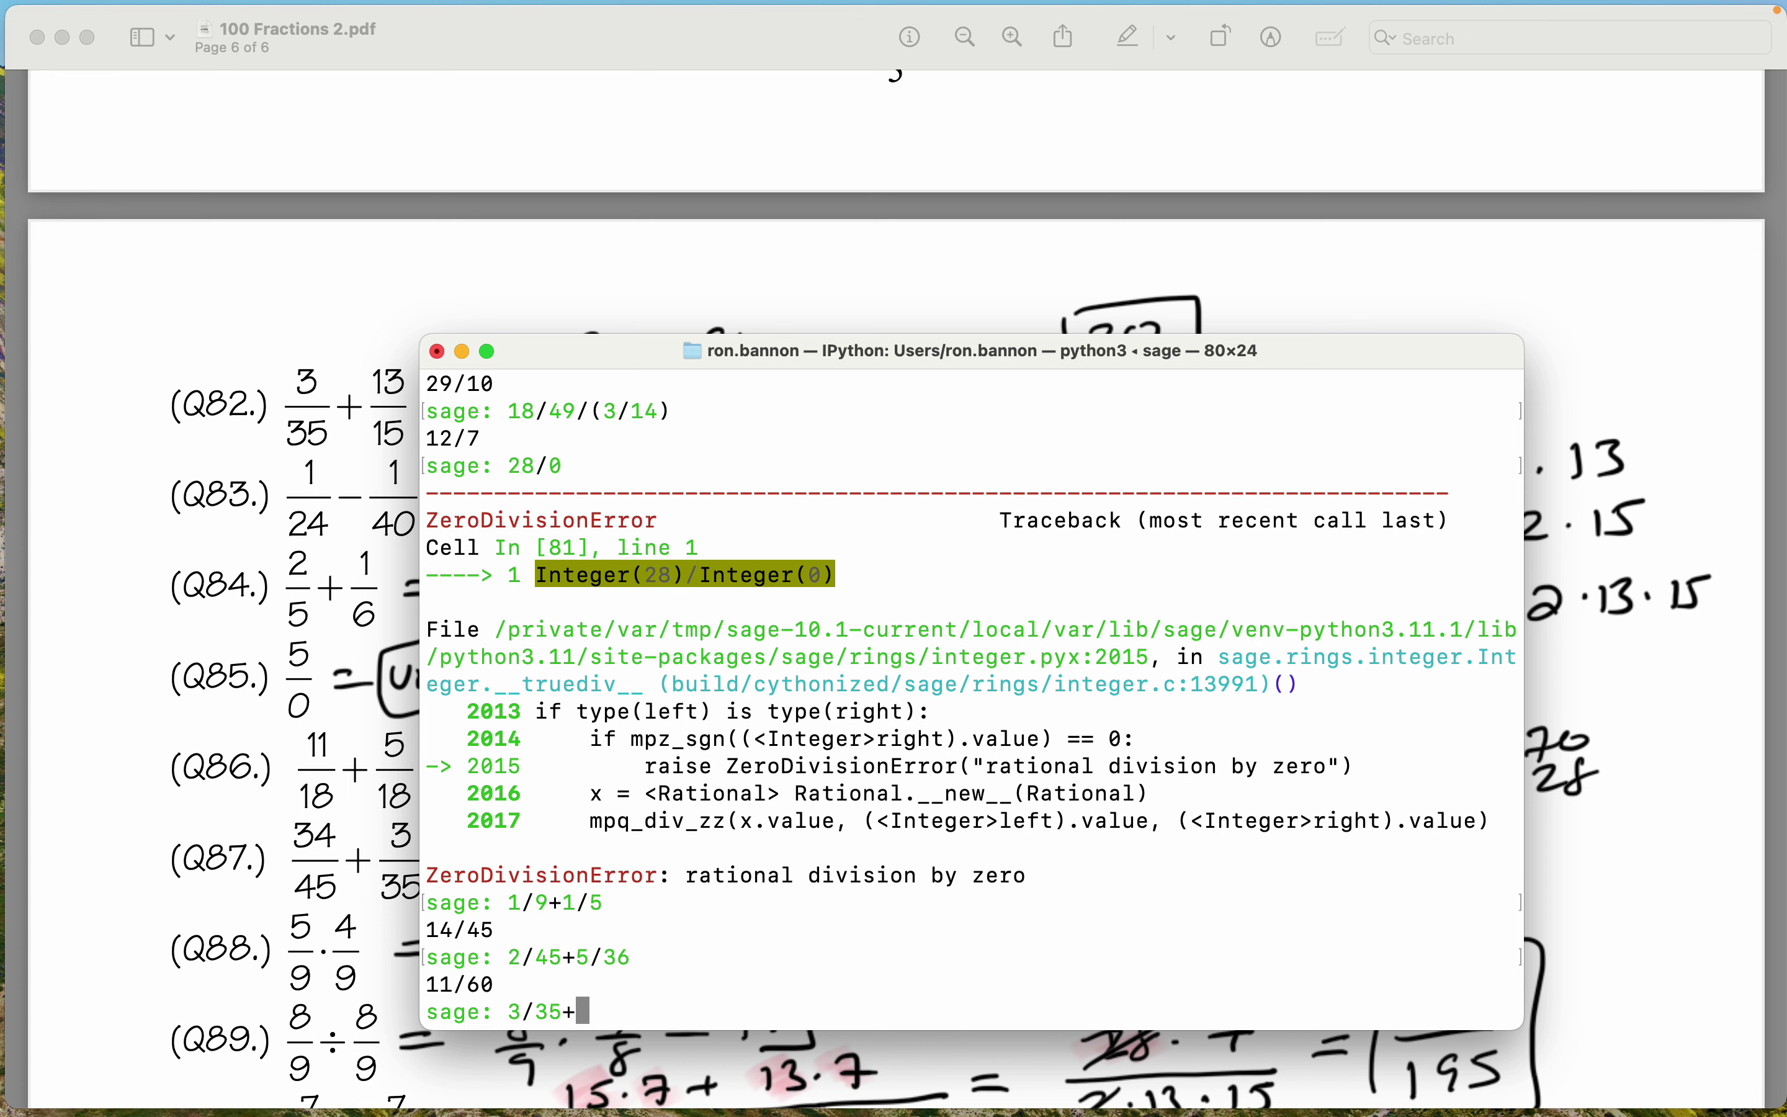
type("13/15")
key("Return")
scroll(905, 221, "down", 3)
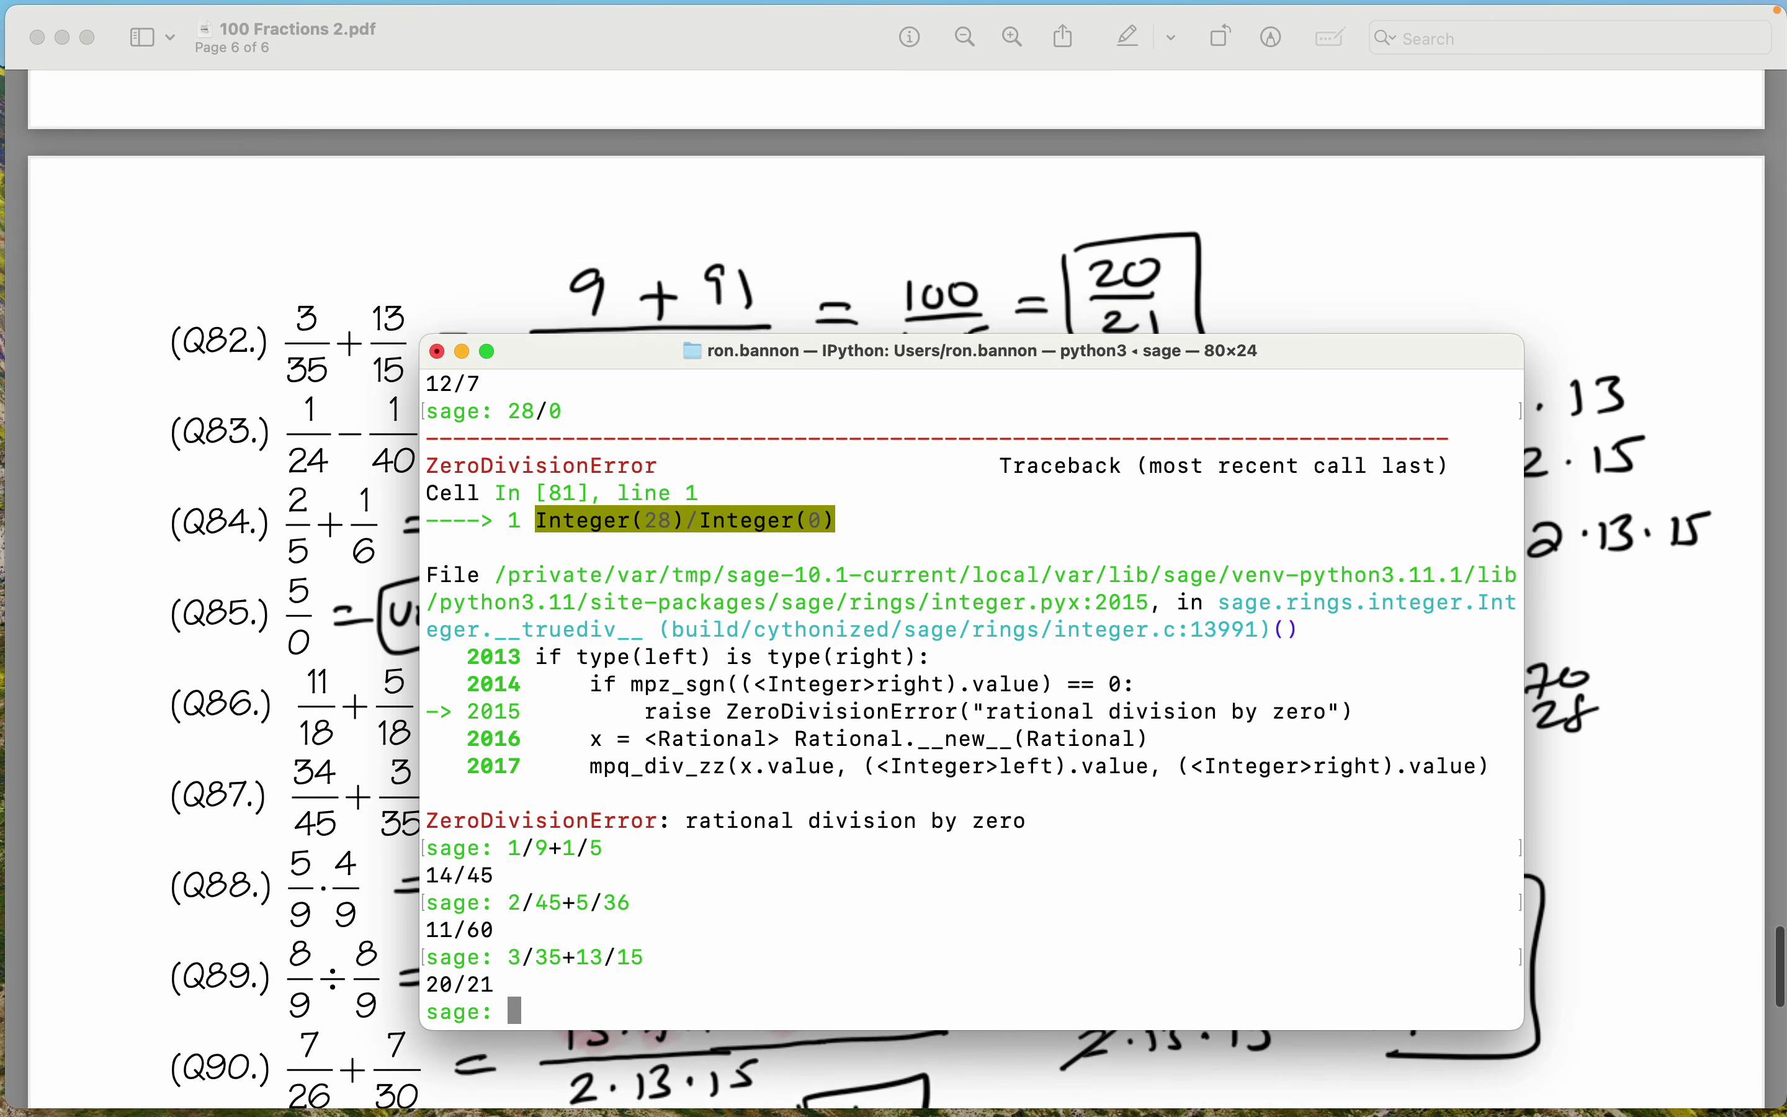
type("1/24-1/40")
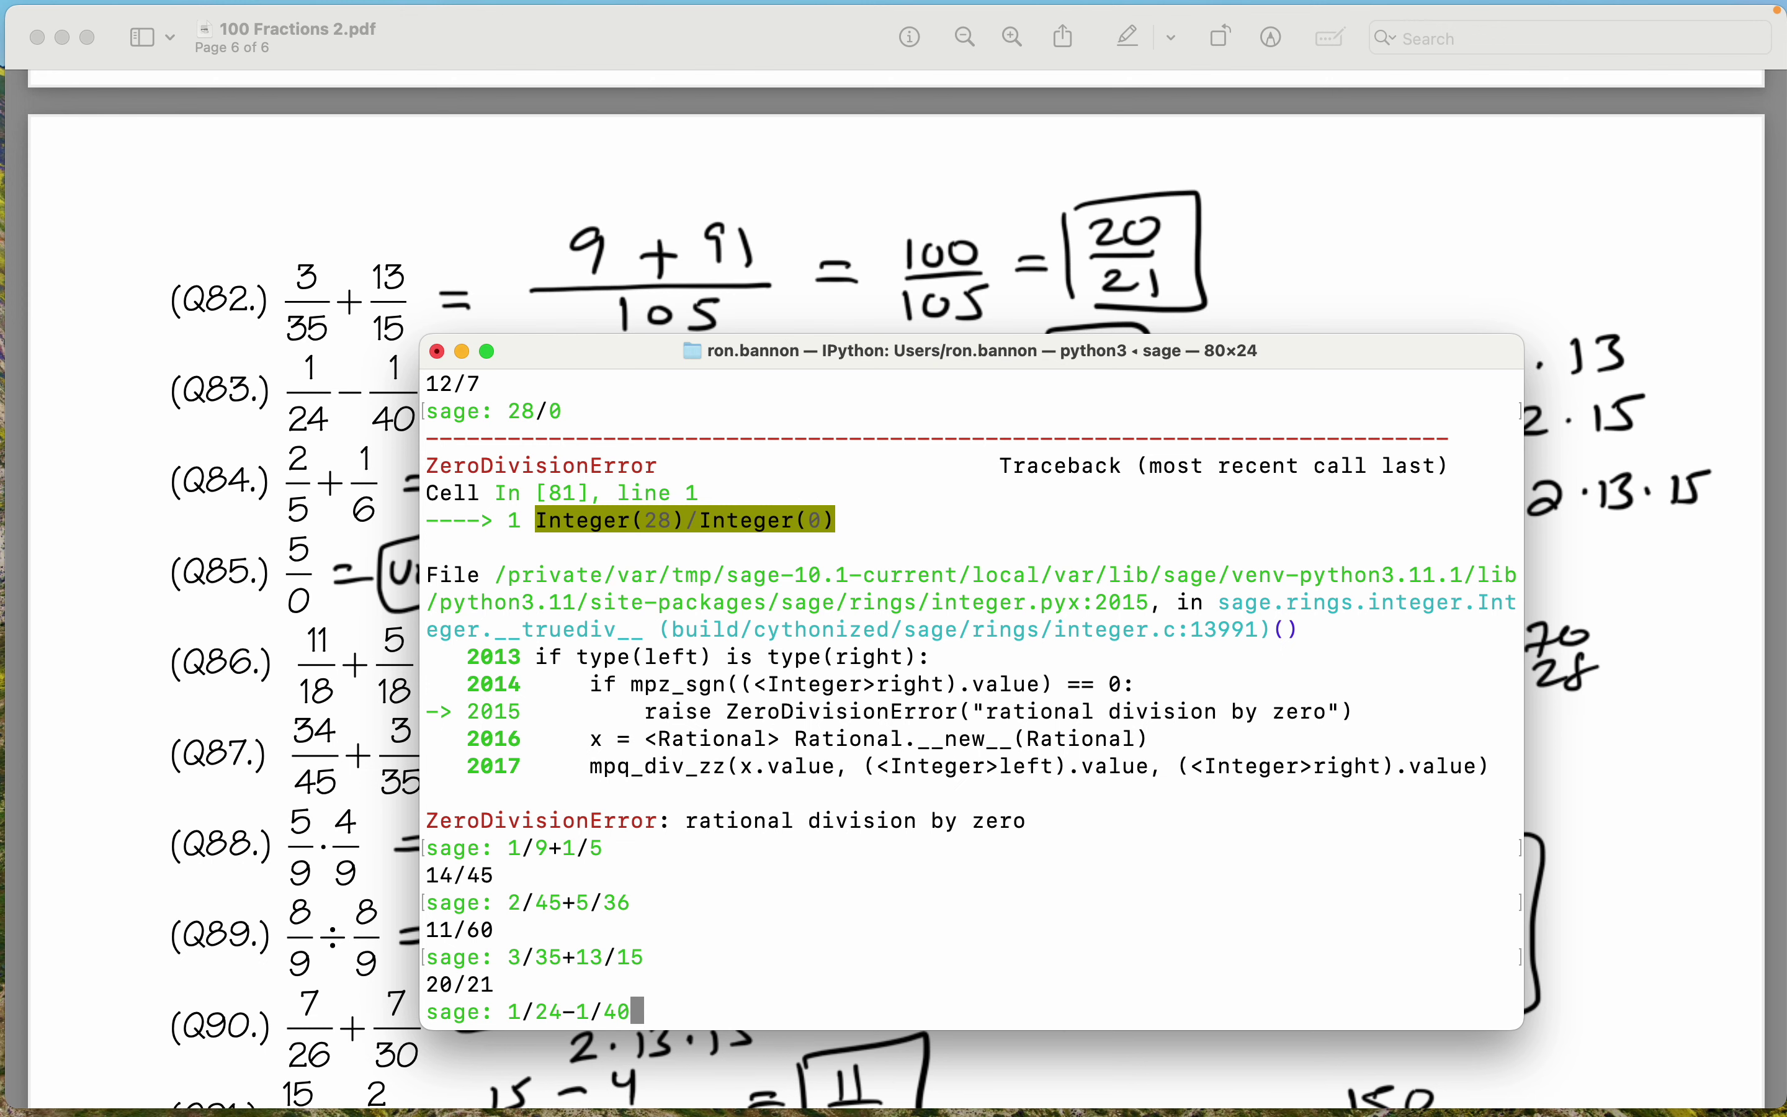
key("Return")
scroll(894, 221, "down", 3)
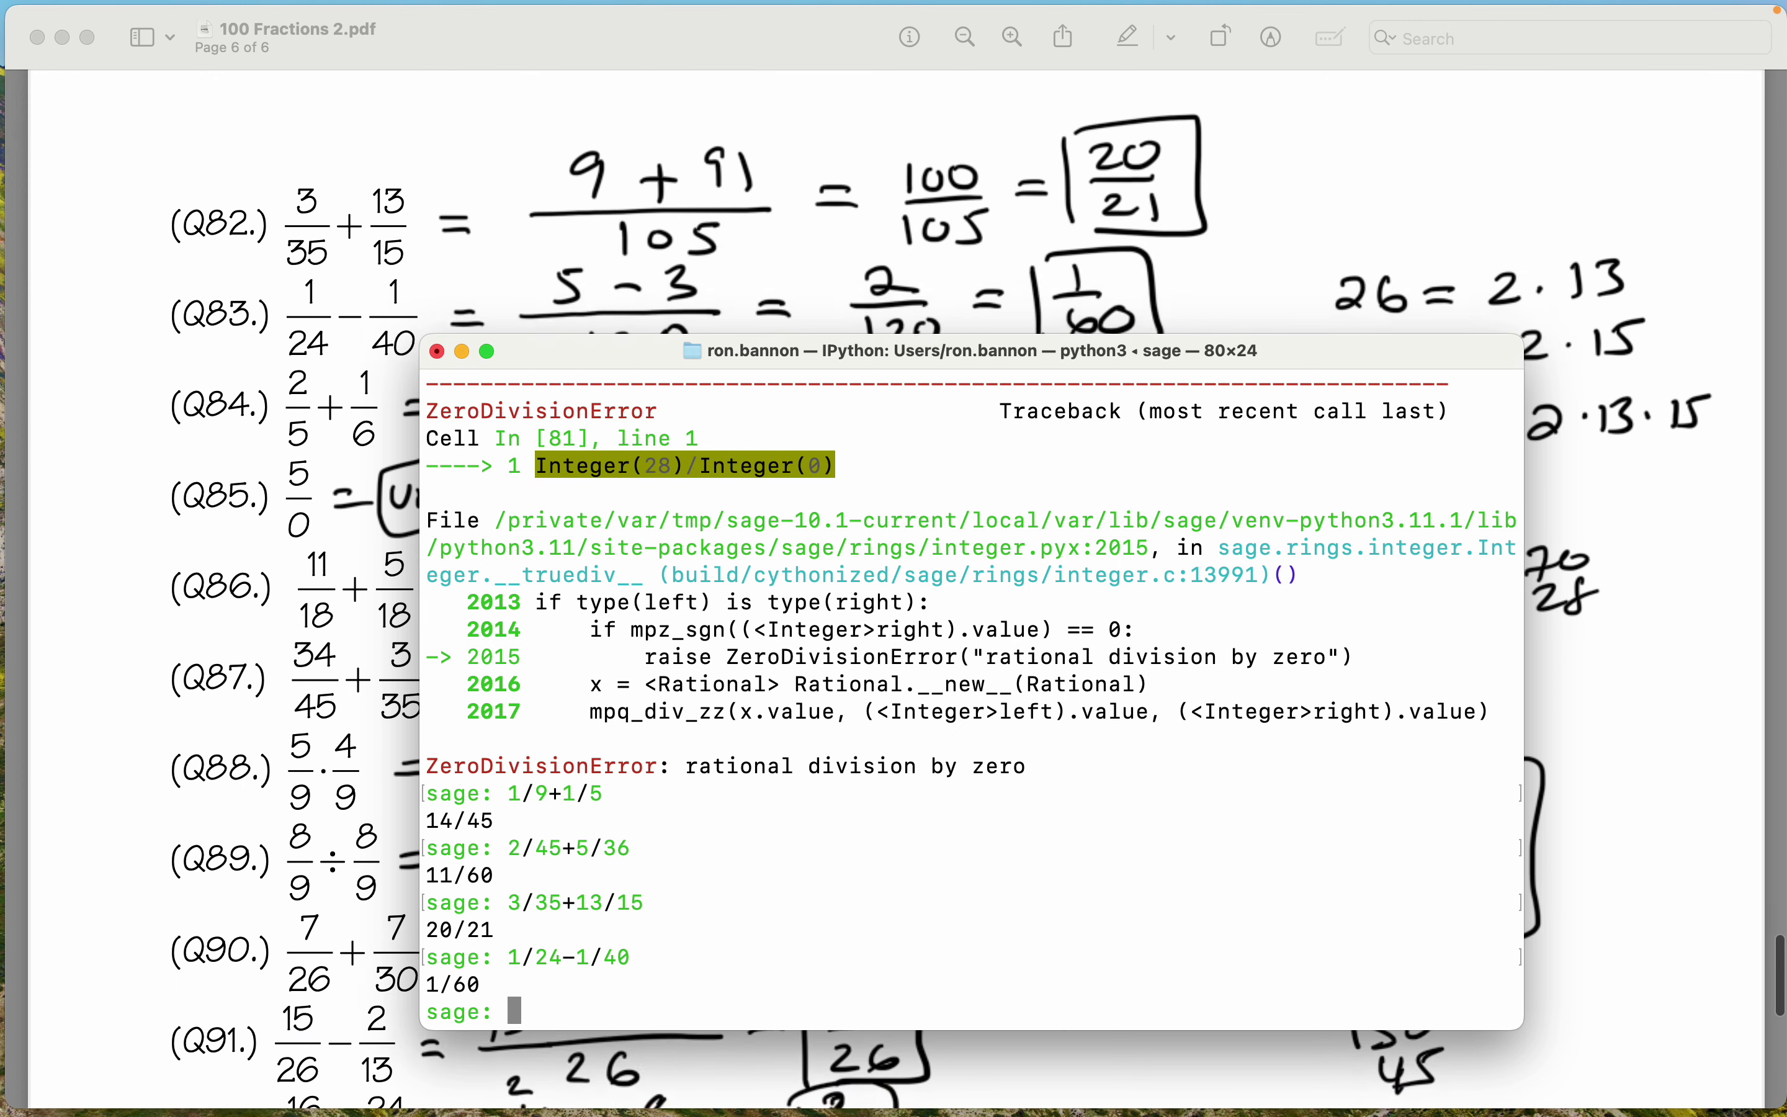
Evaluate 2/5+1/6 getting 17/30, then 5/0 giving a ZeroDivisionError.
type("2")
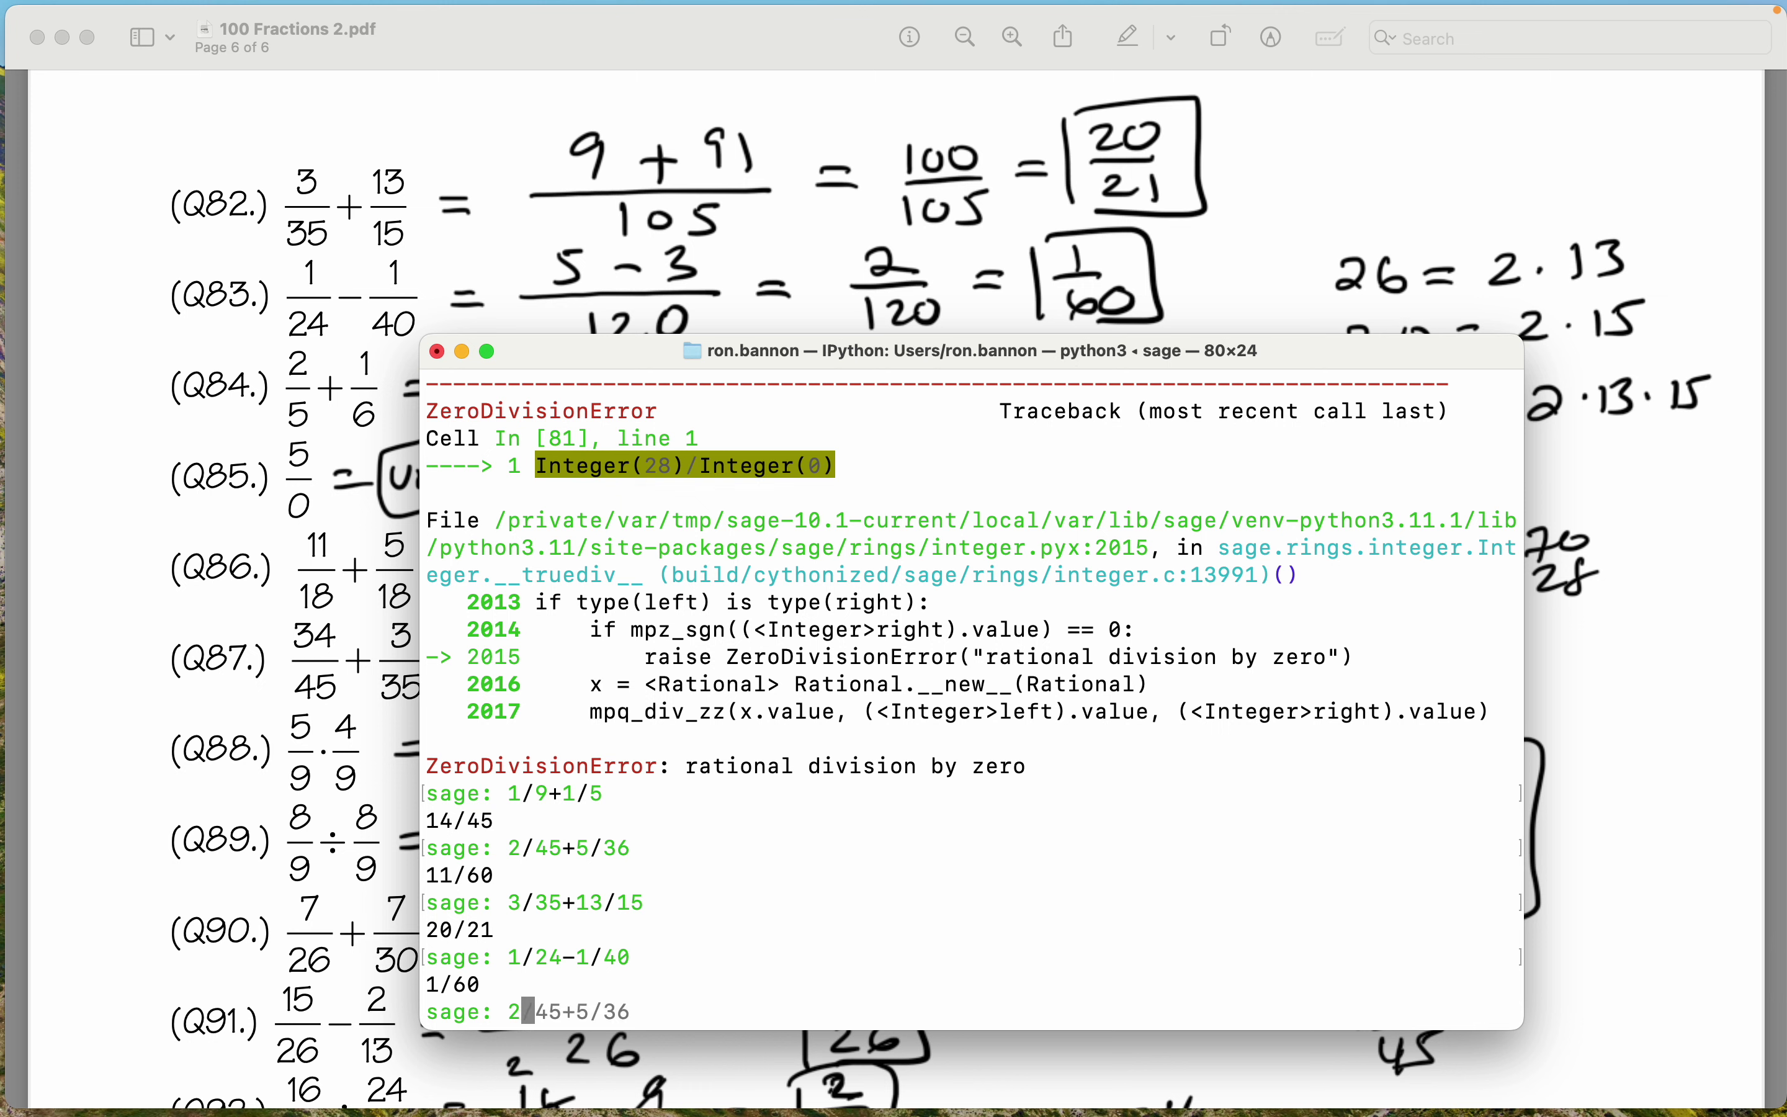
type("/5+1/6")
key("Return")
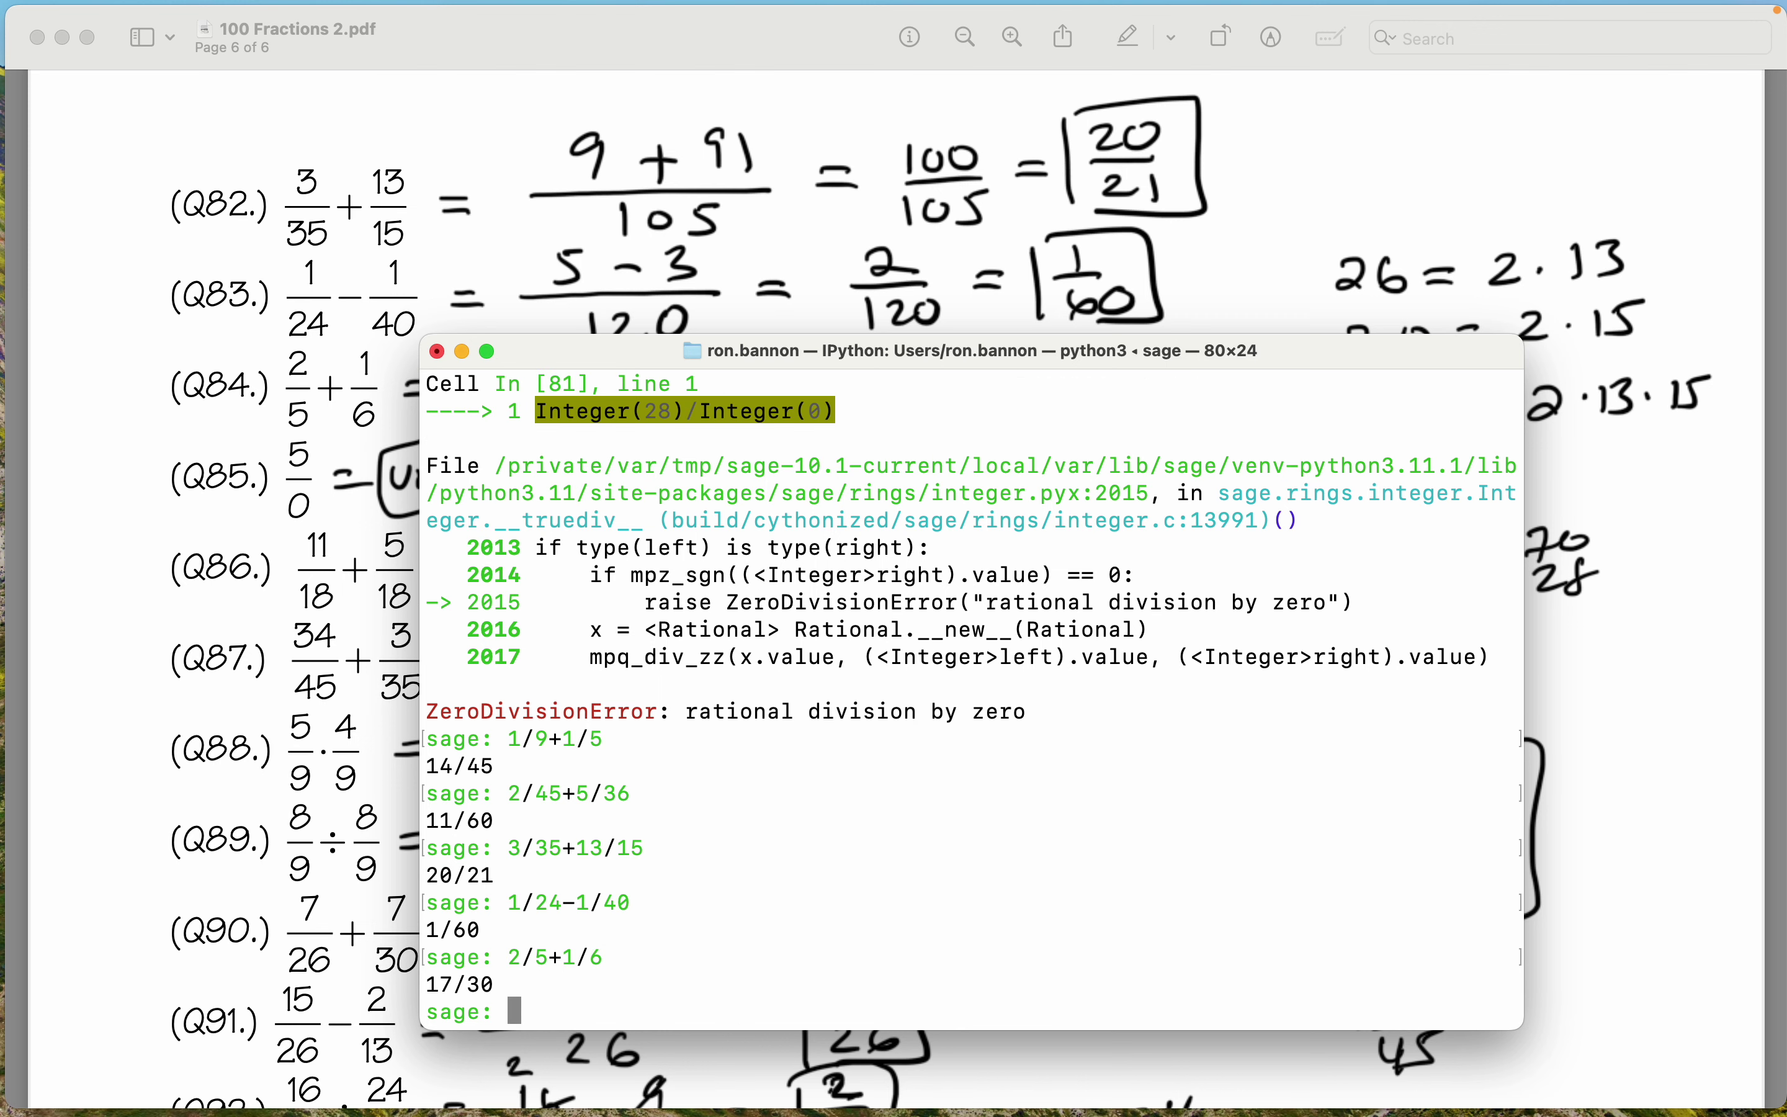
scroll(280, 590, "down", 3)
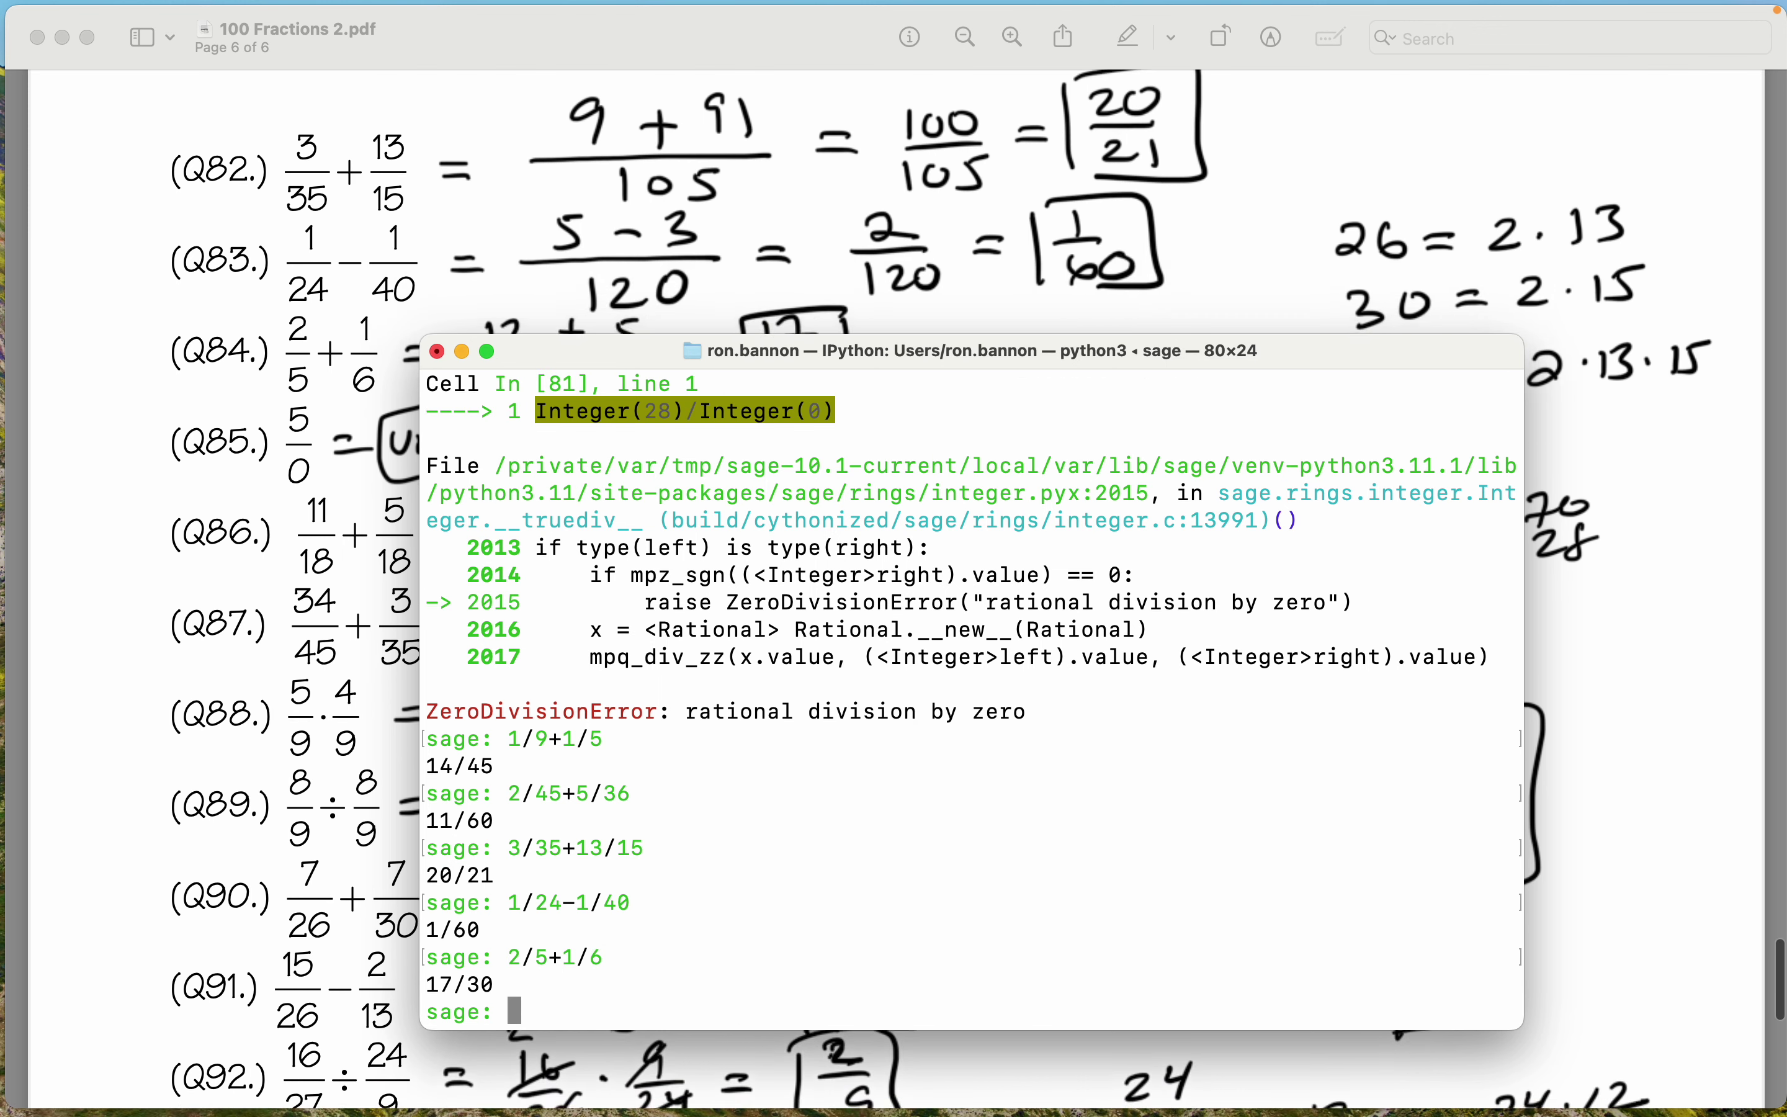
scroll(281, 591, "down", 1)
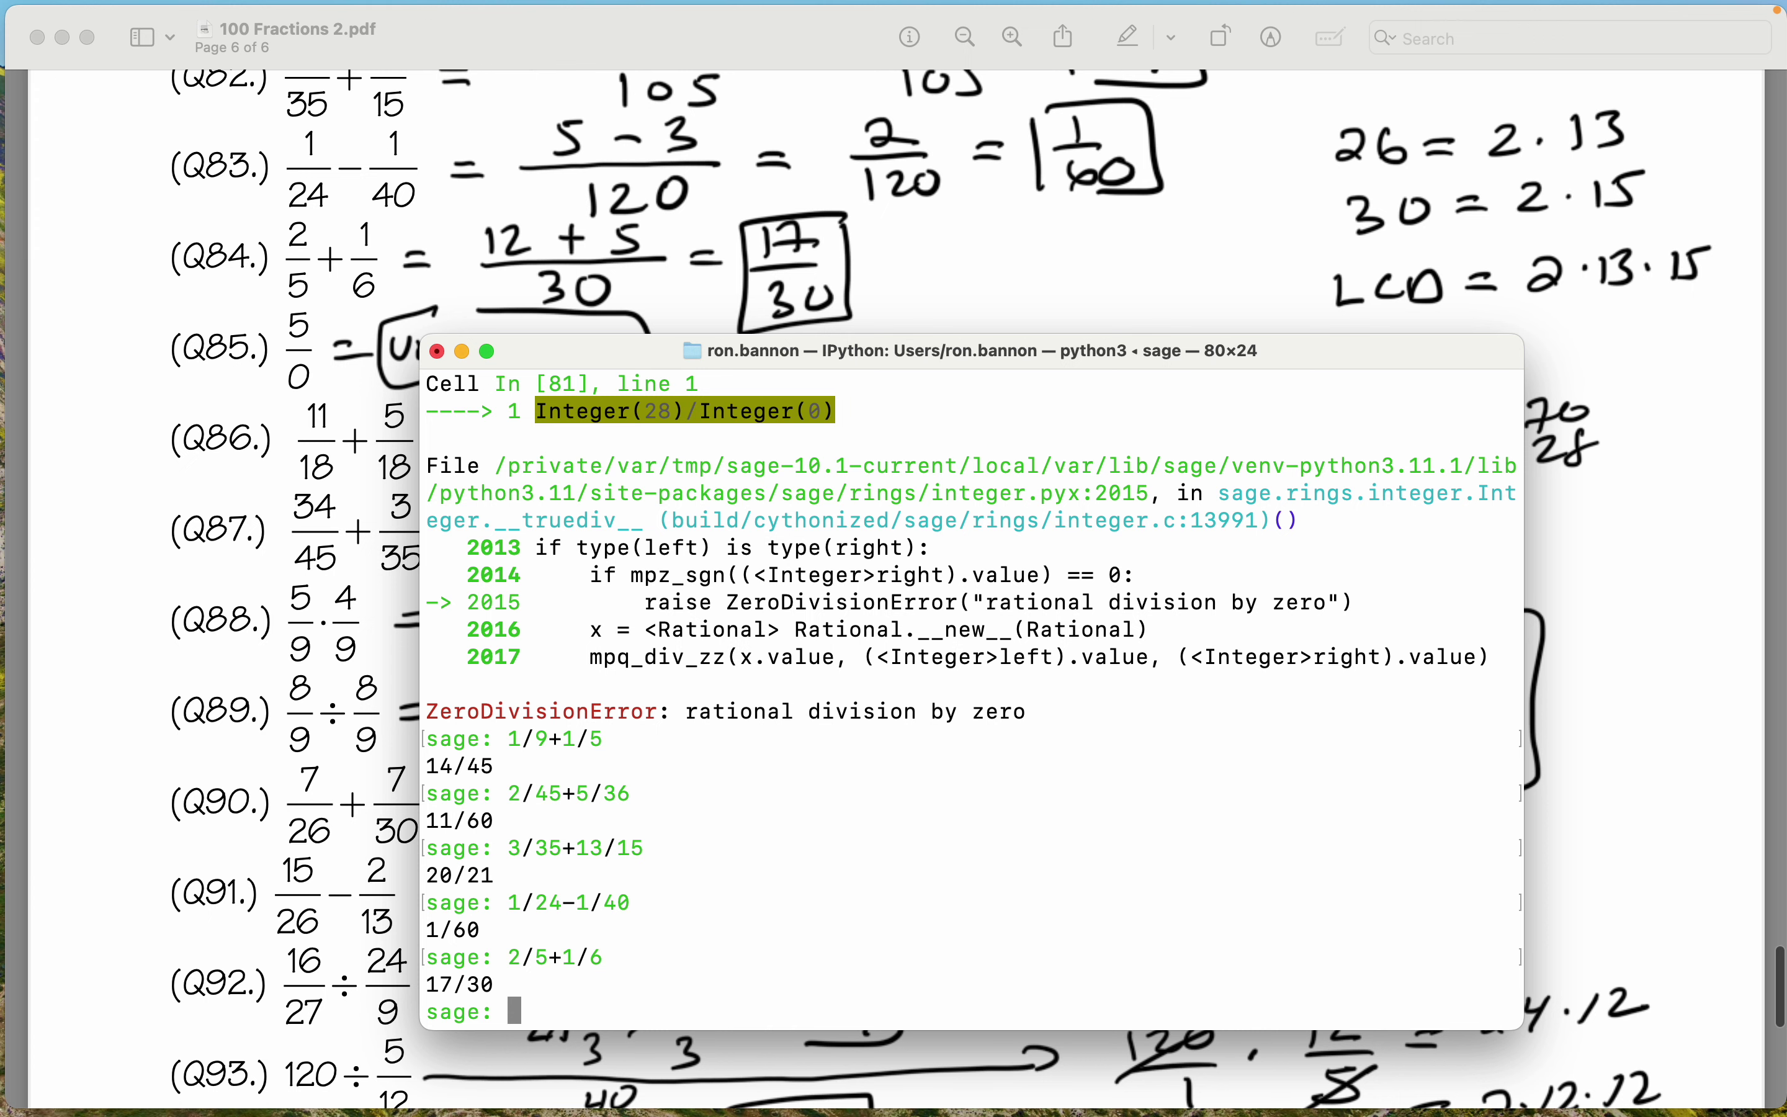
type("5/")
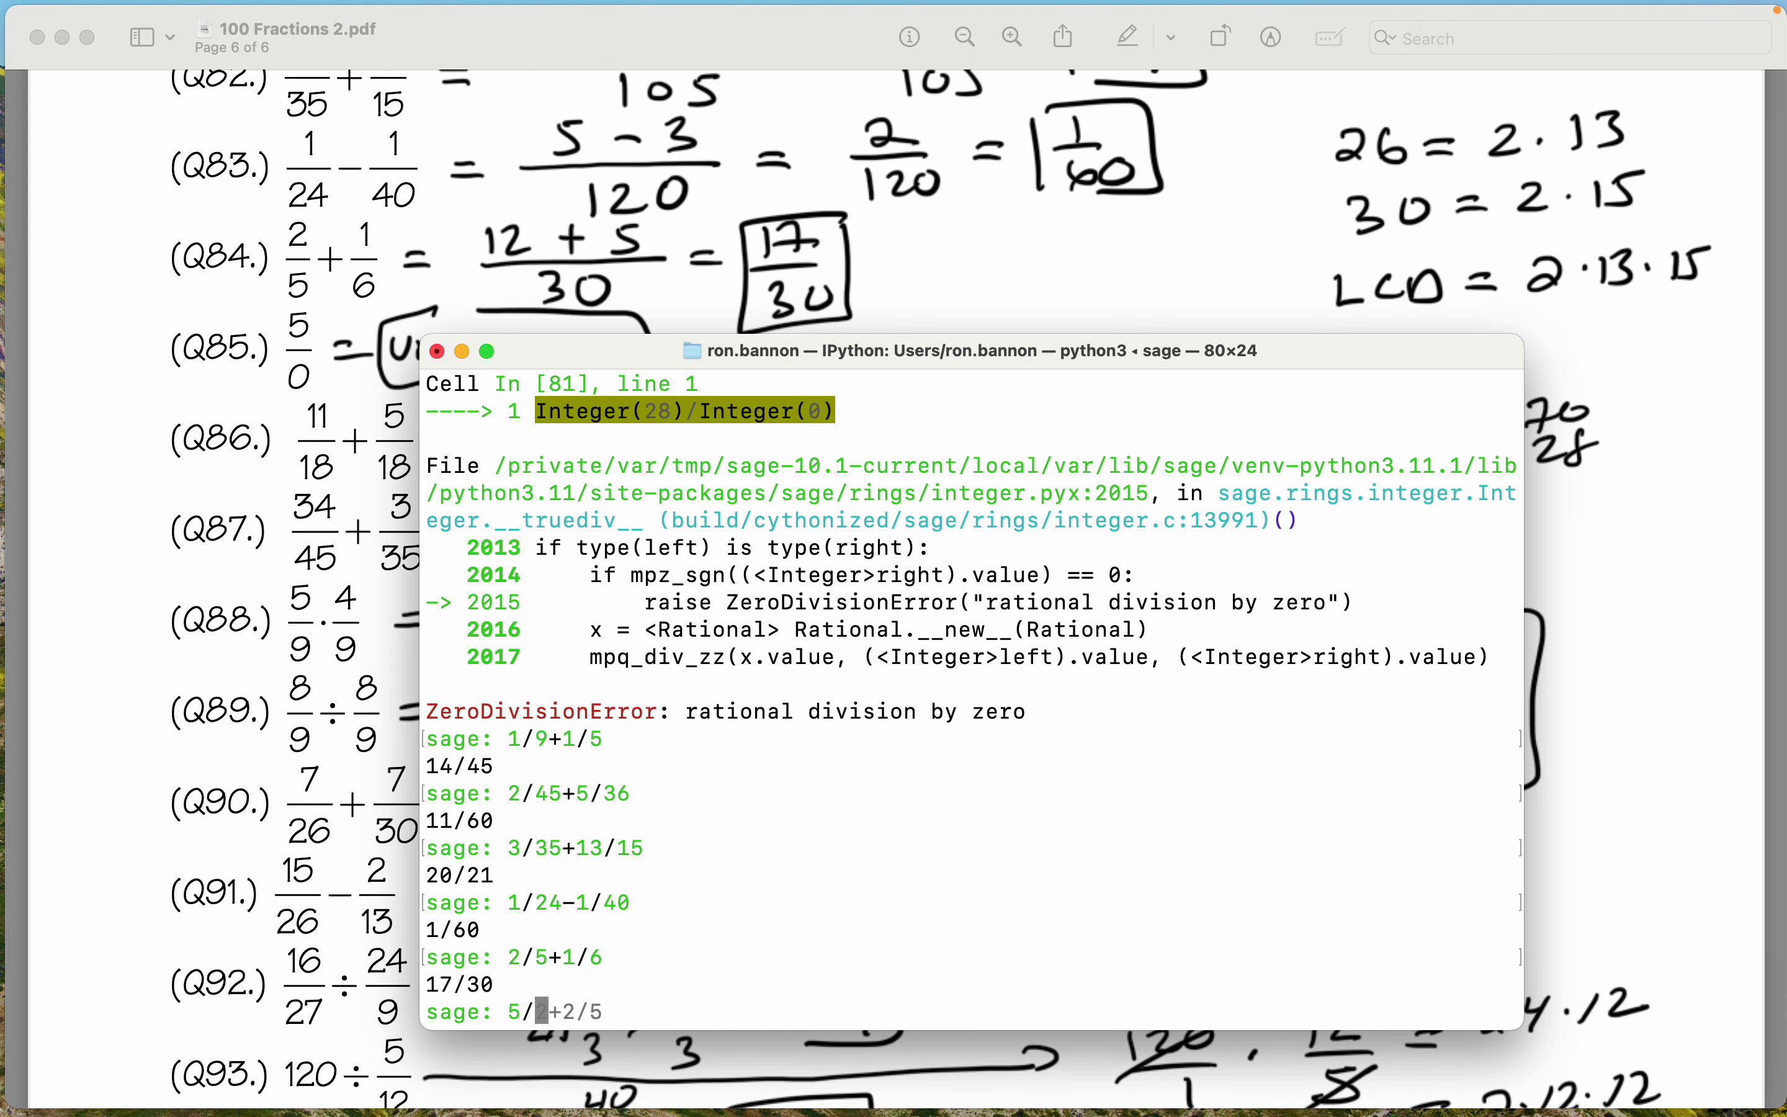
type("0")
key("Return")
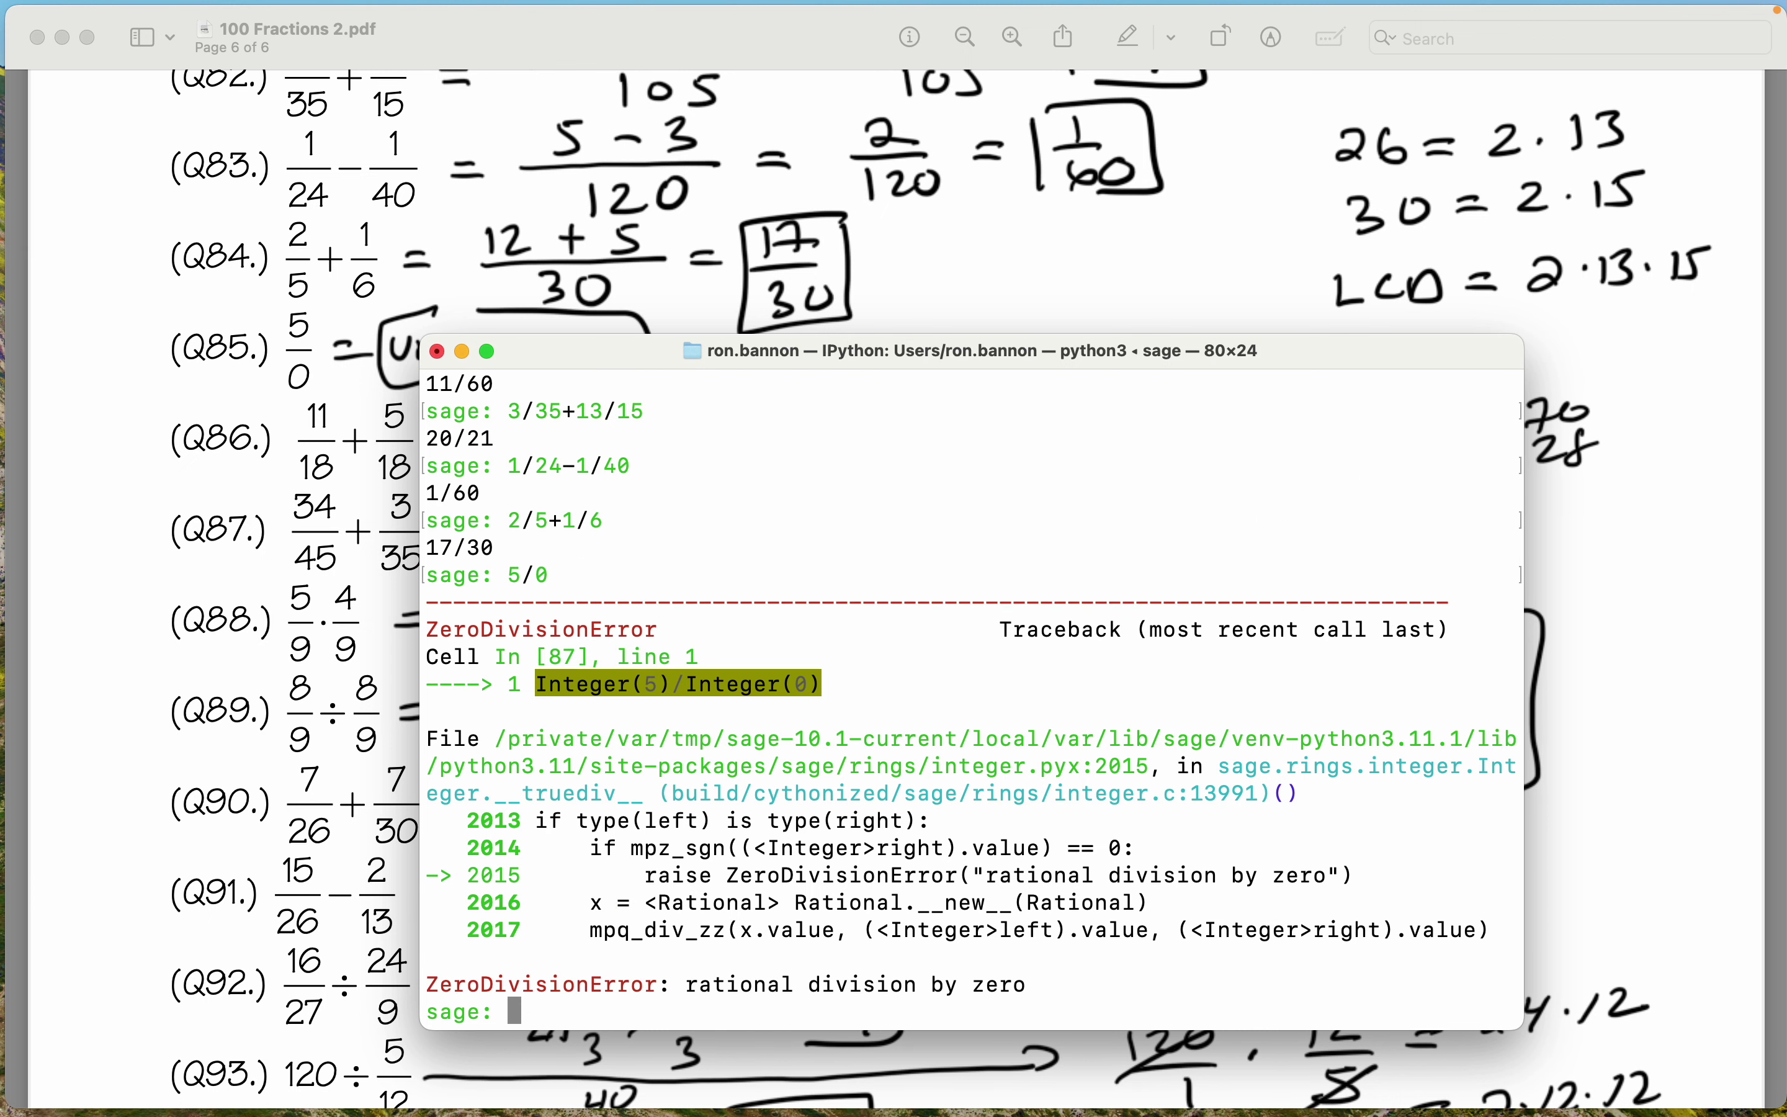
Evaluate 11/18+5/18, 34/45+3/35 and 5/9*4/9 in Sage, getting 8/9, 53/63 and 20/81.
scroll(280, 591, "down", 1)
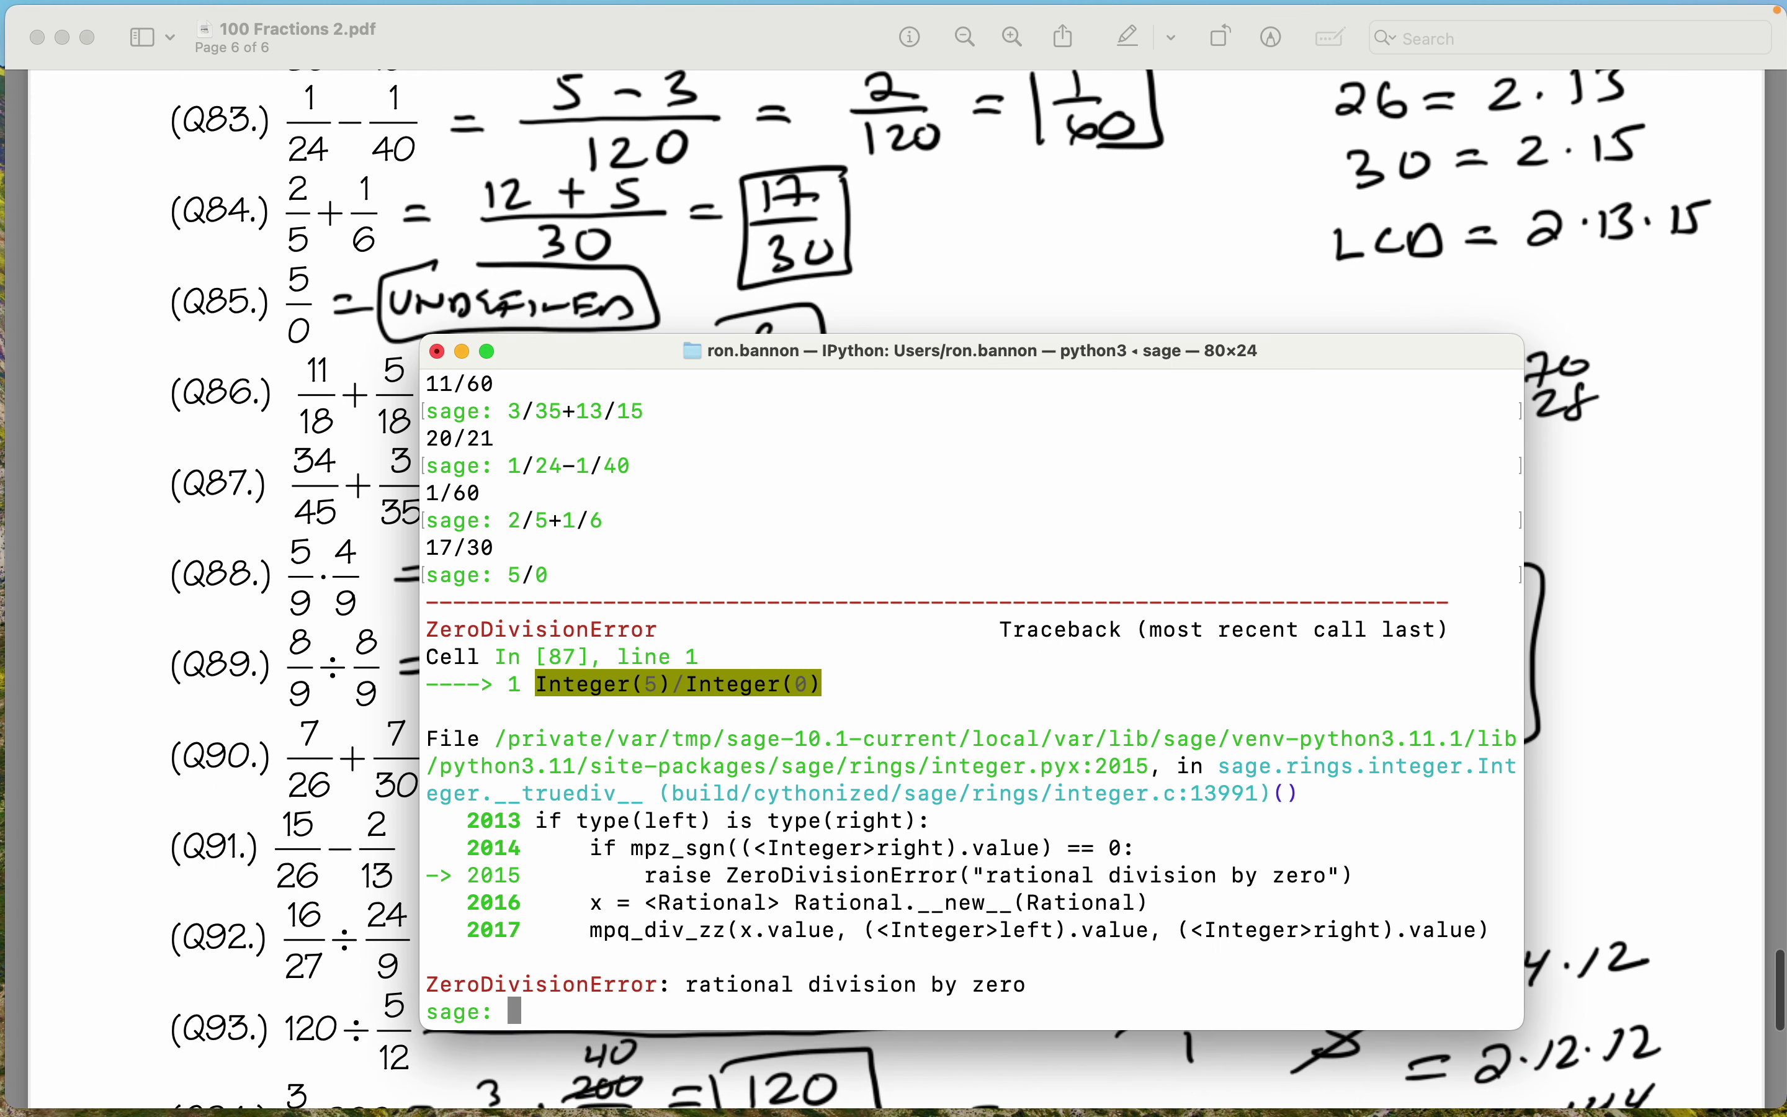
type("11/")
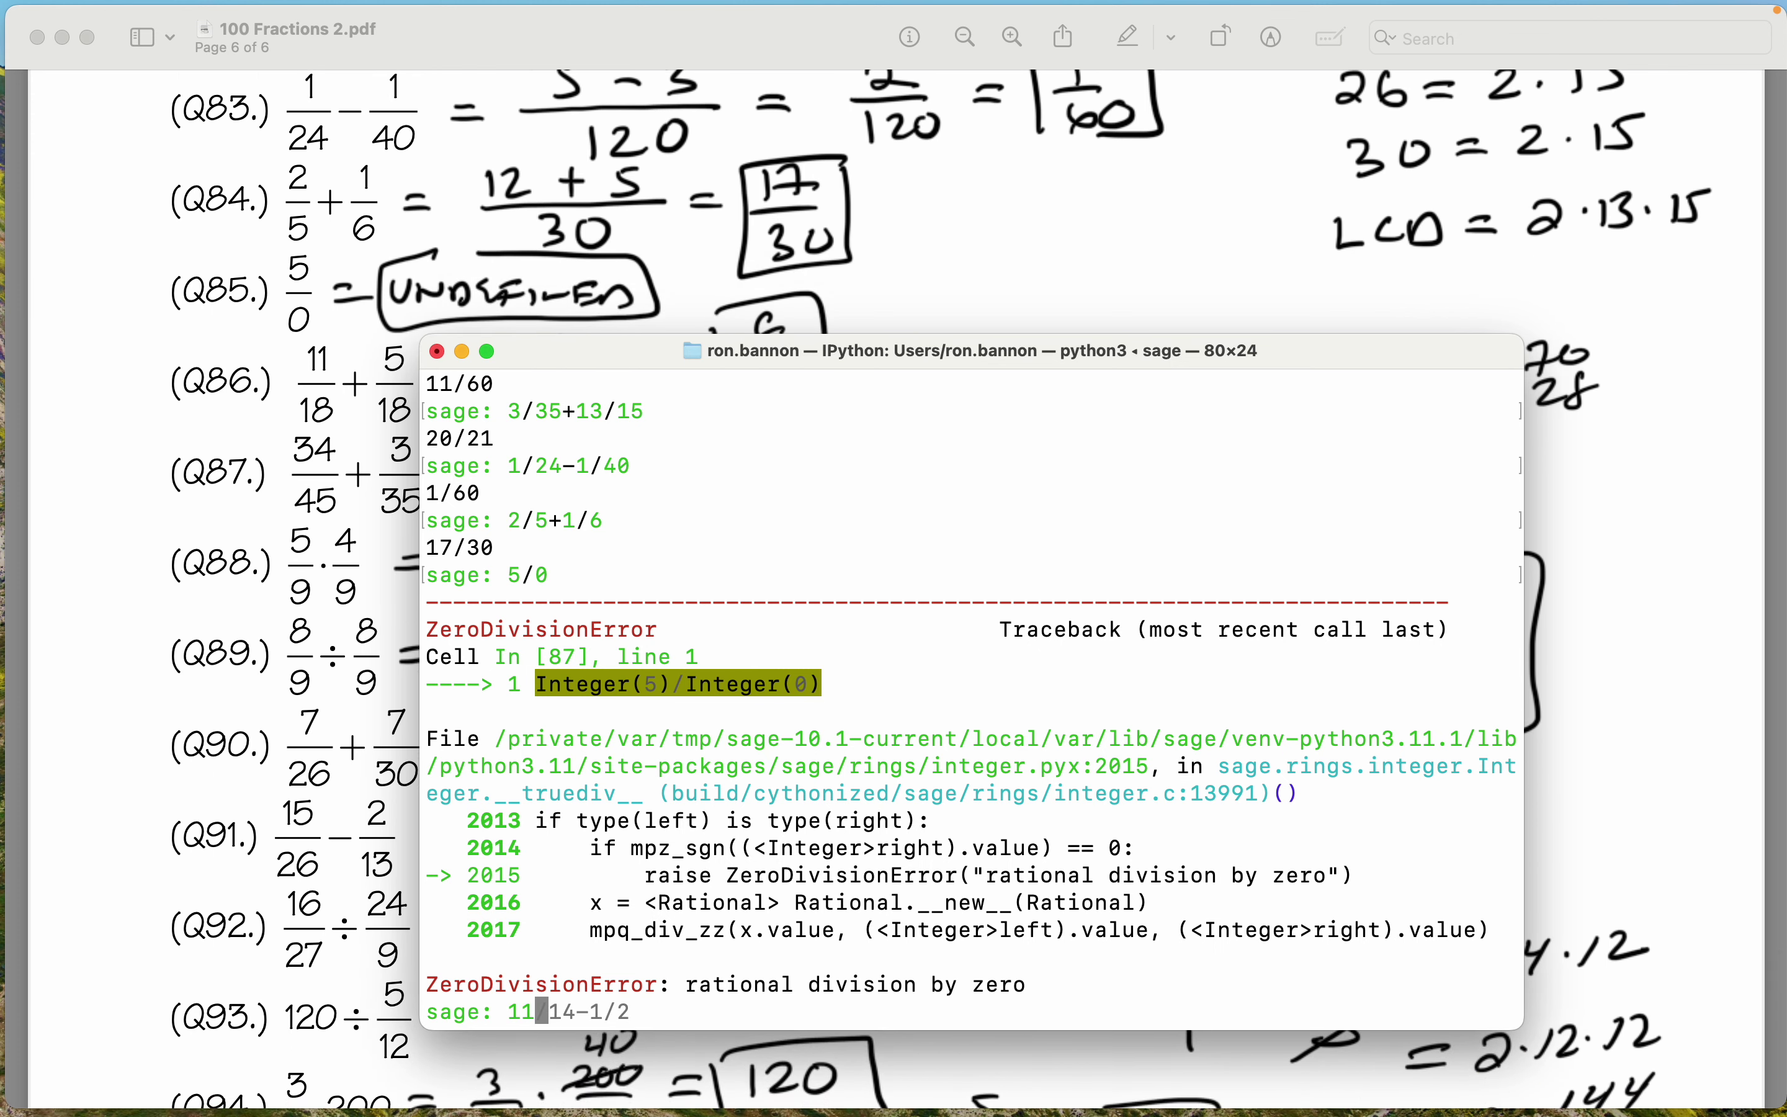
type("18+5/18")
key("Return")
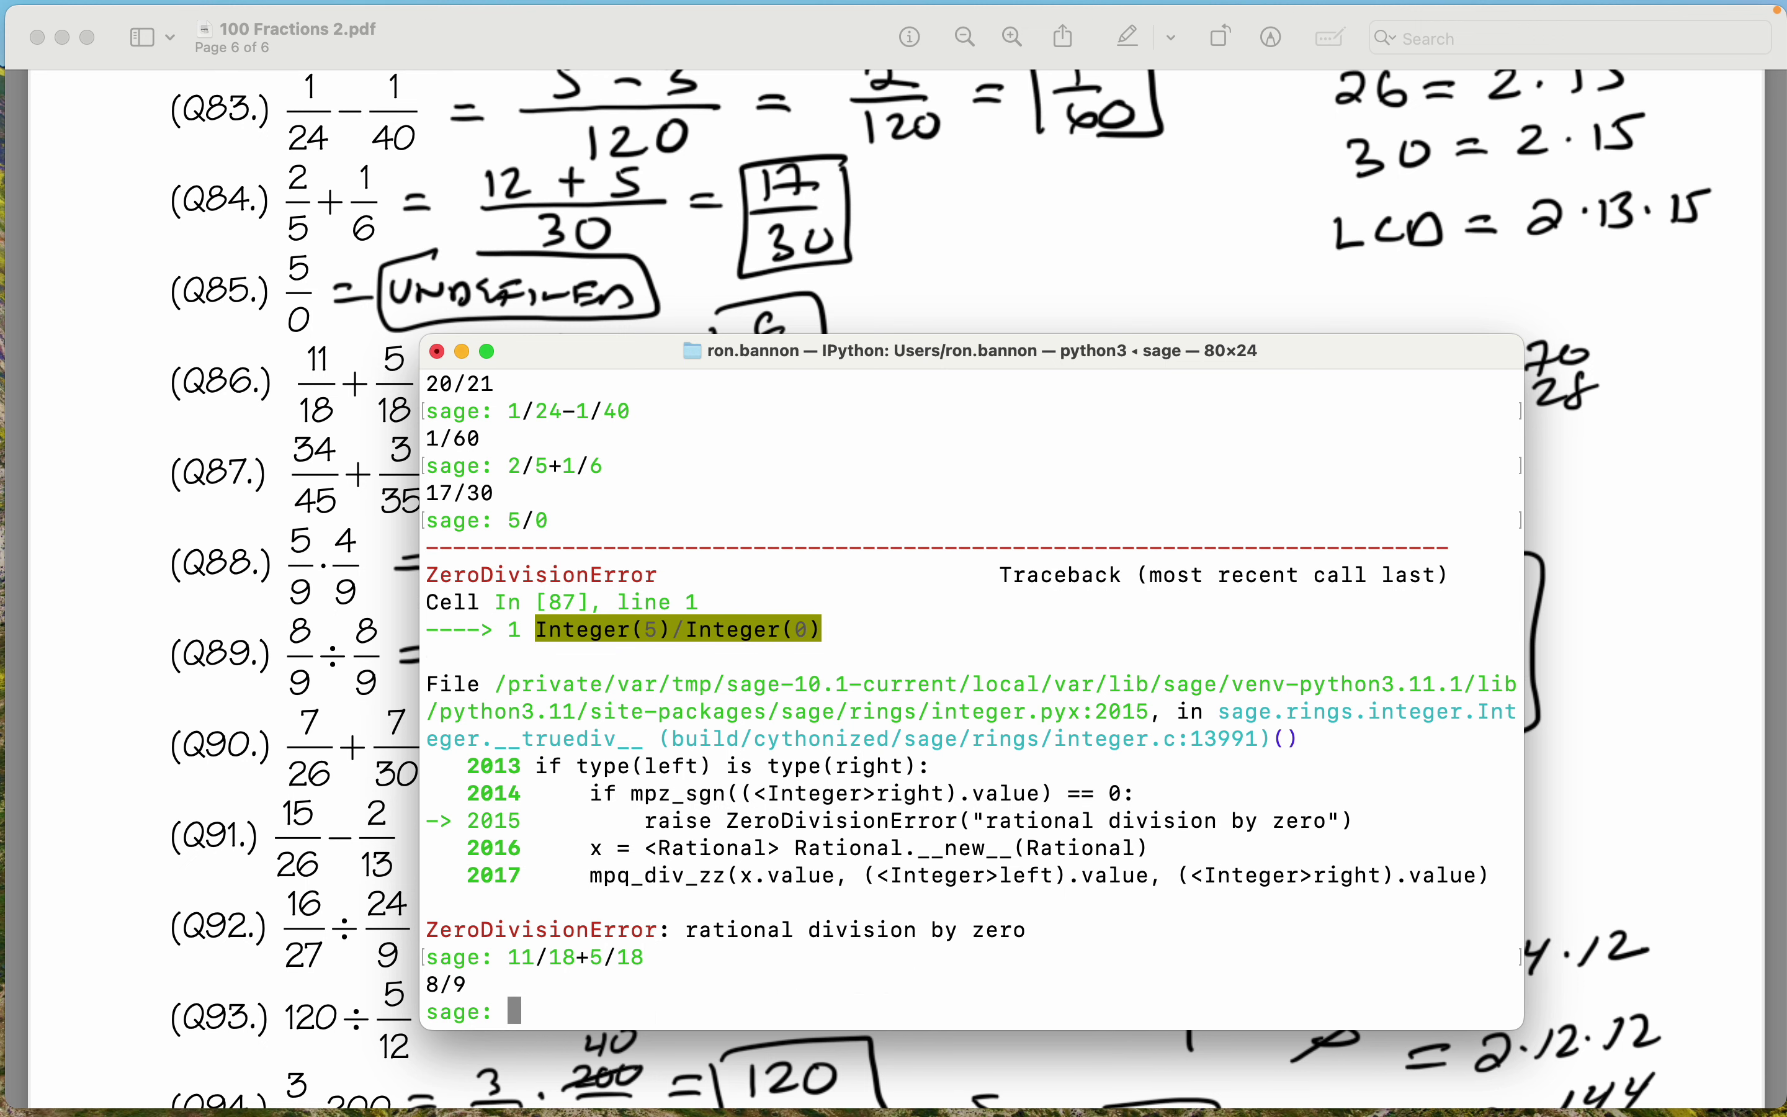
scroll(886, 199, "down", 3)
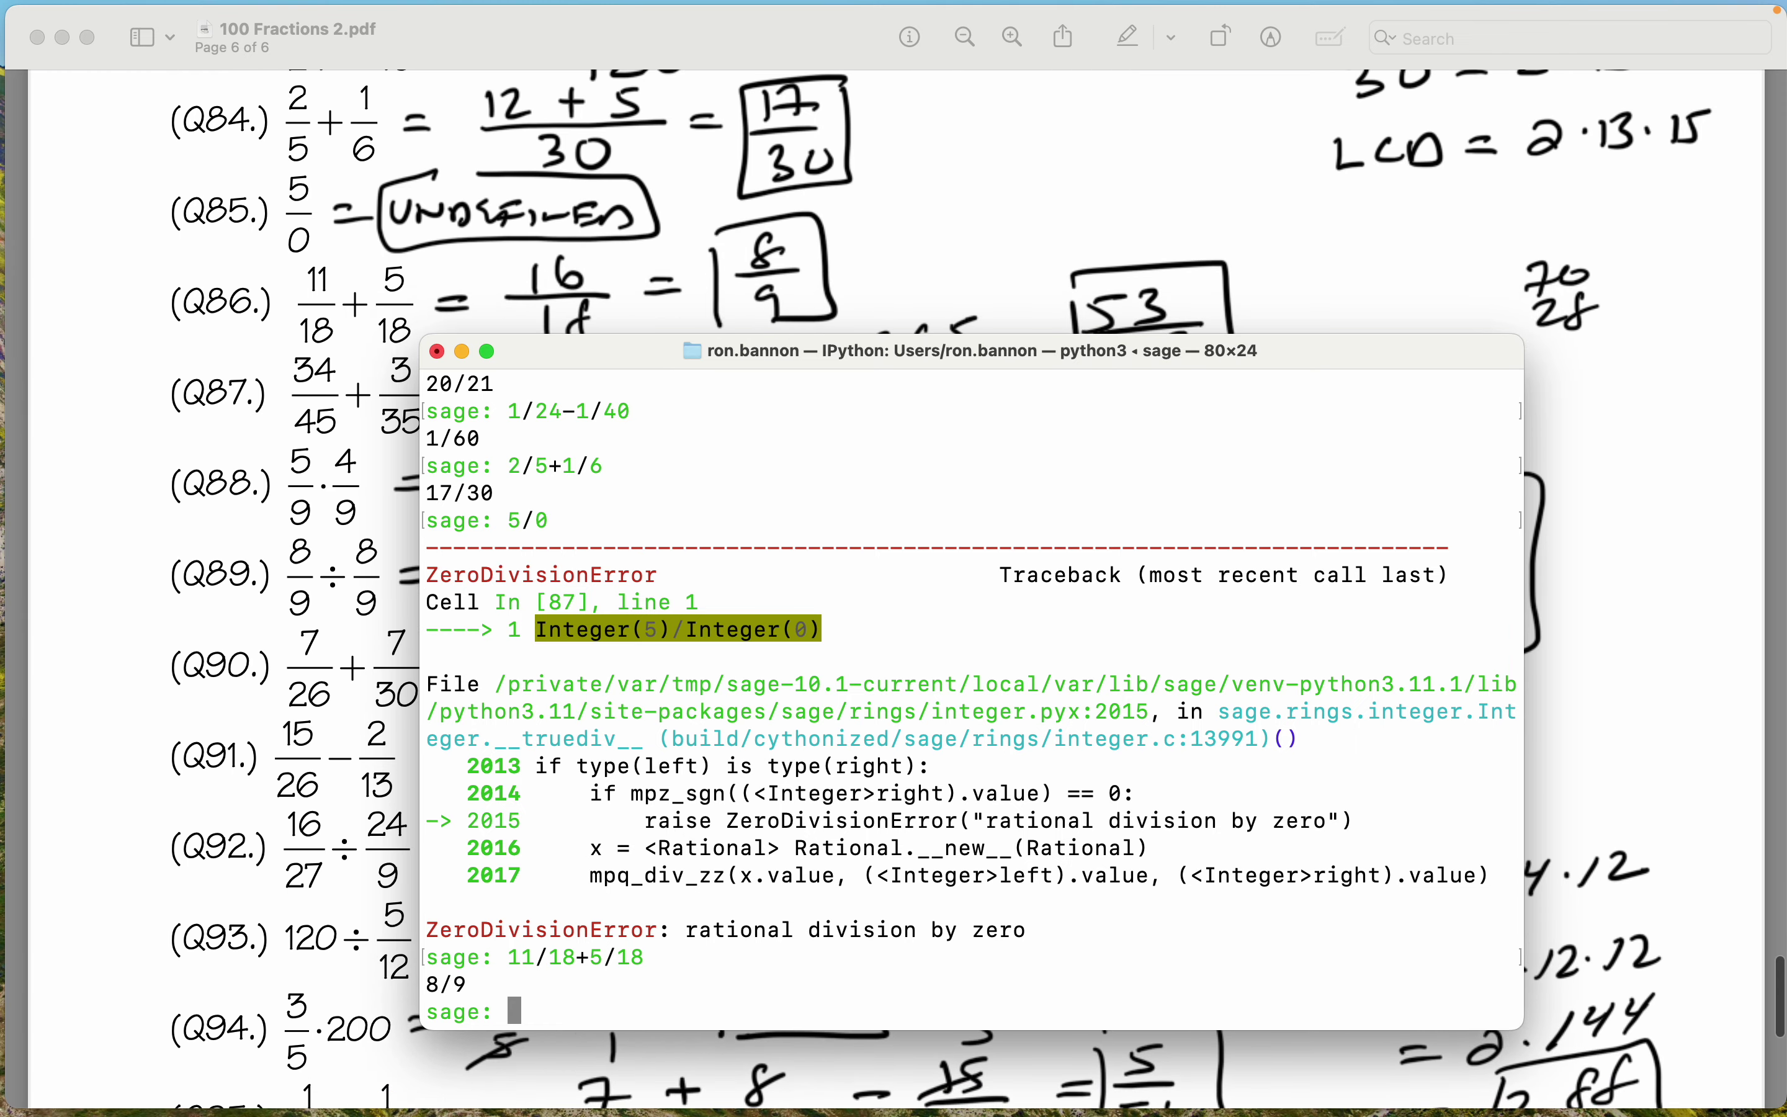
type("34/45+3/35")
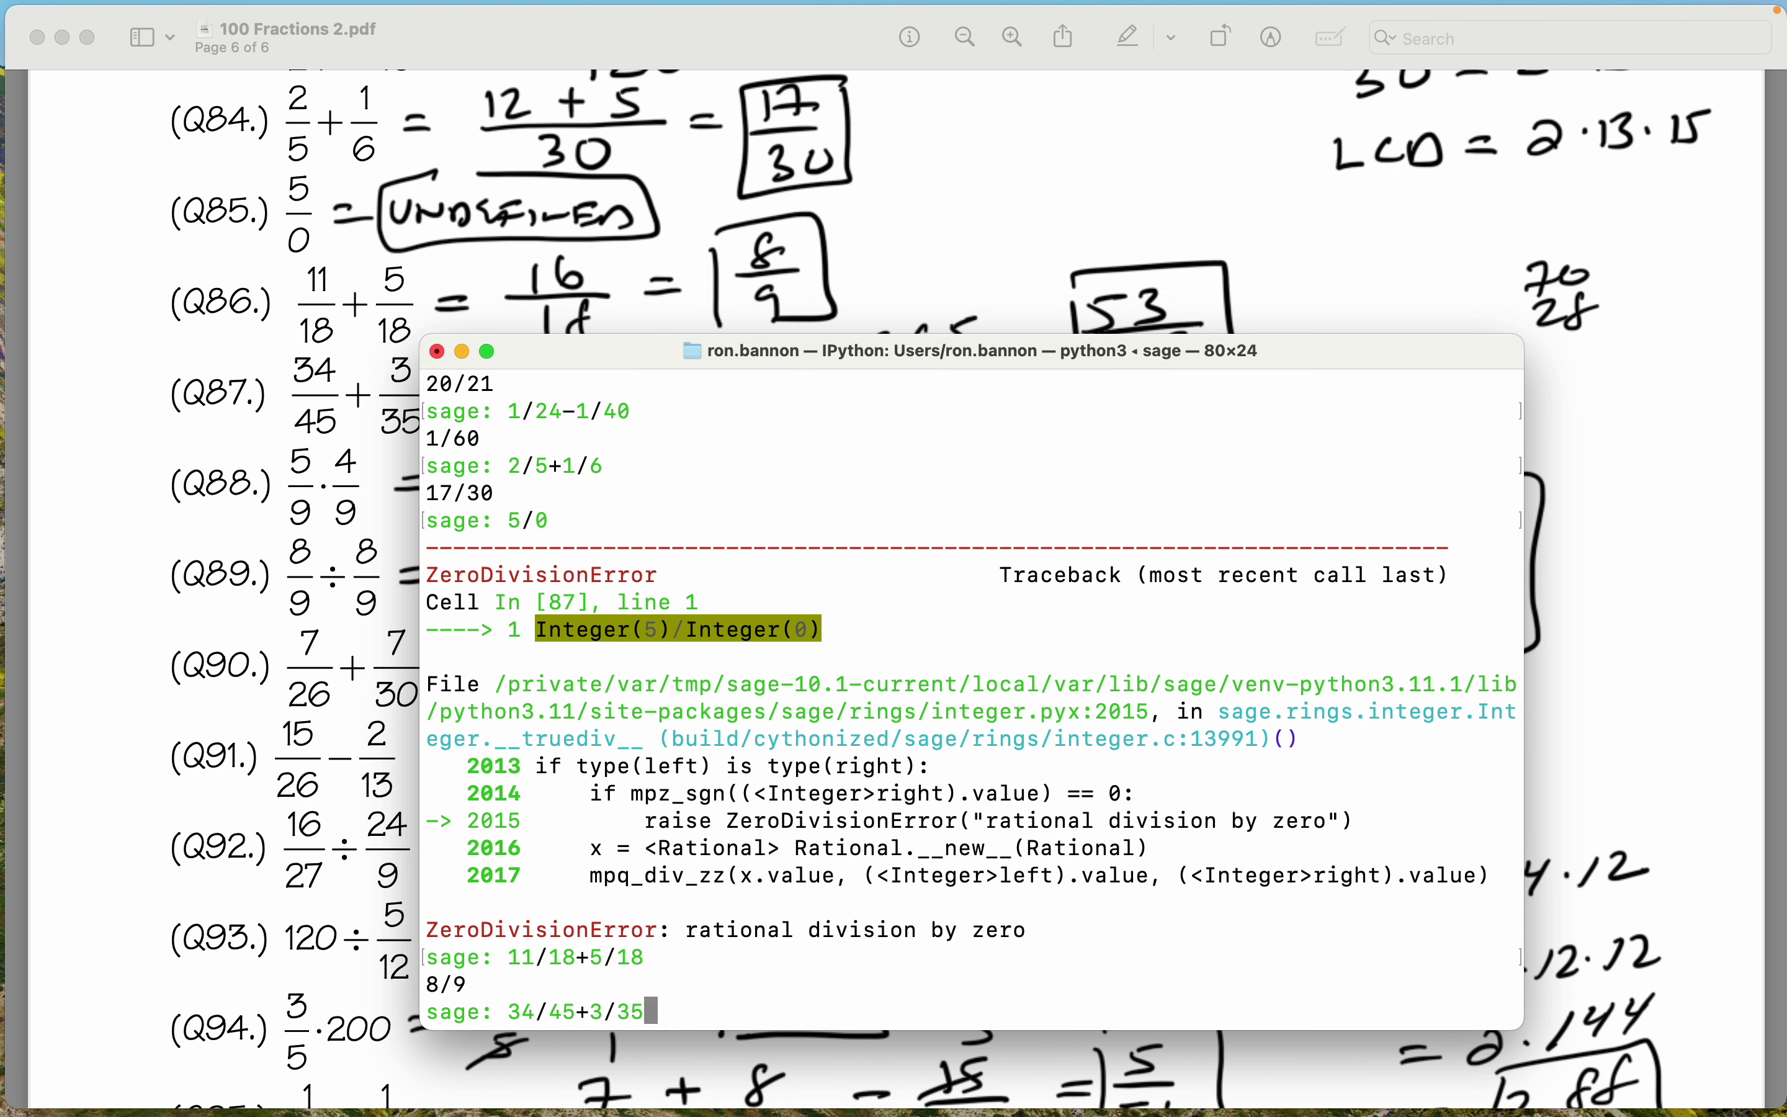
key("Return")
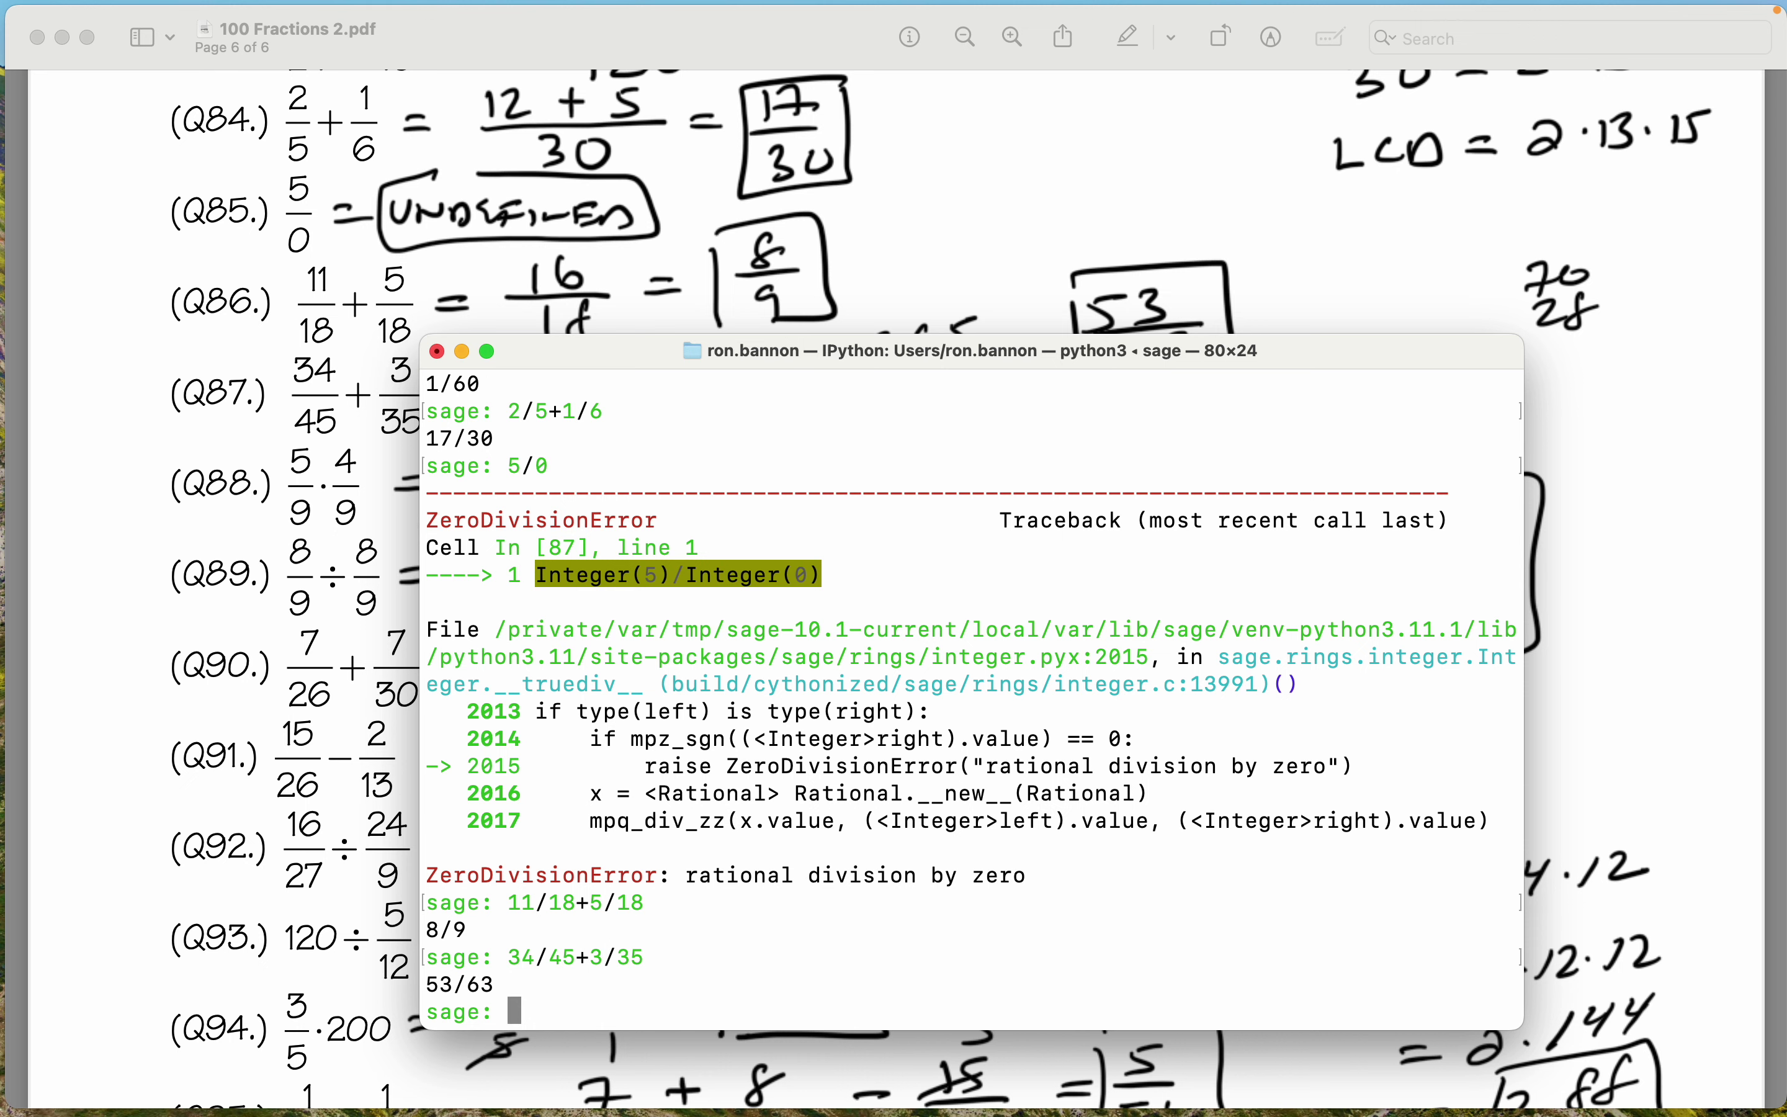
scroll(373, 296, "down", 3)
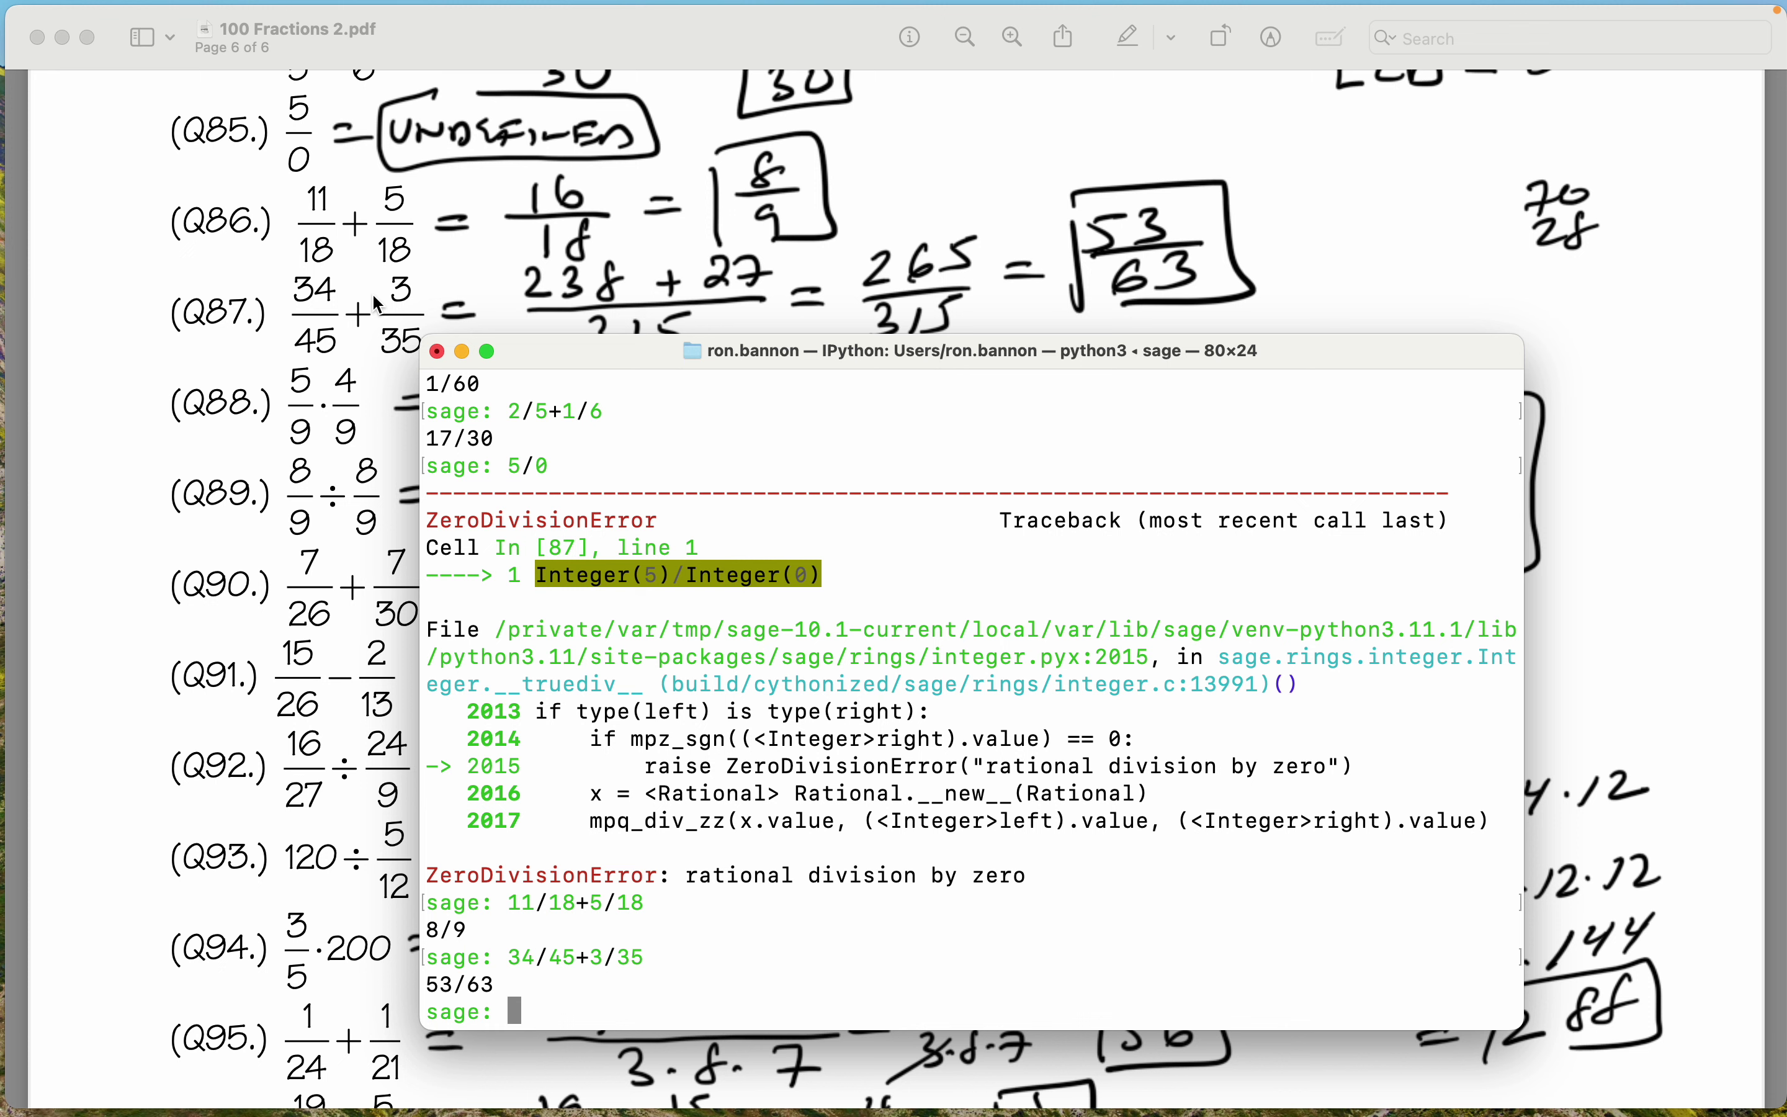
type("5/9*4/9")
key("Return")
Check Q89 and Q90: 8/9/(8/9) gives 1 and 7/26+7/30 gives 98/195.
scroll(221, 591, "down", 5)
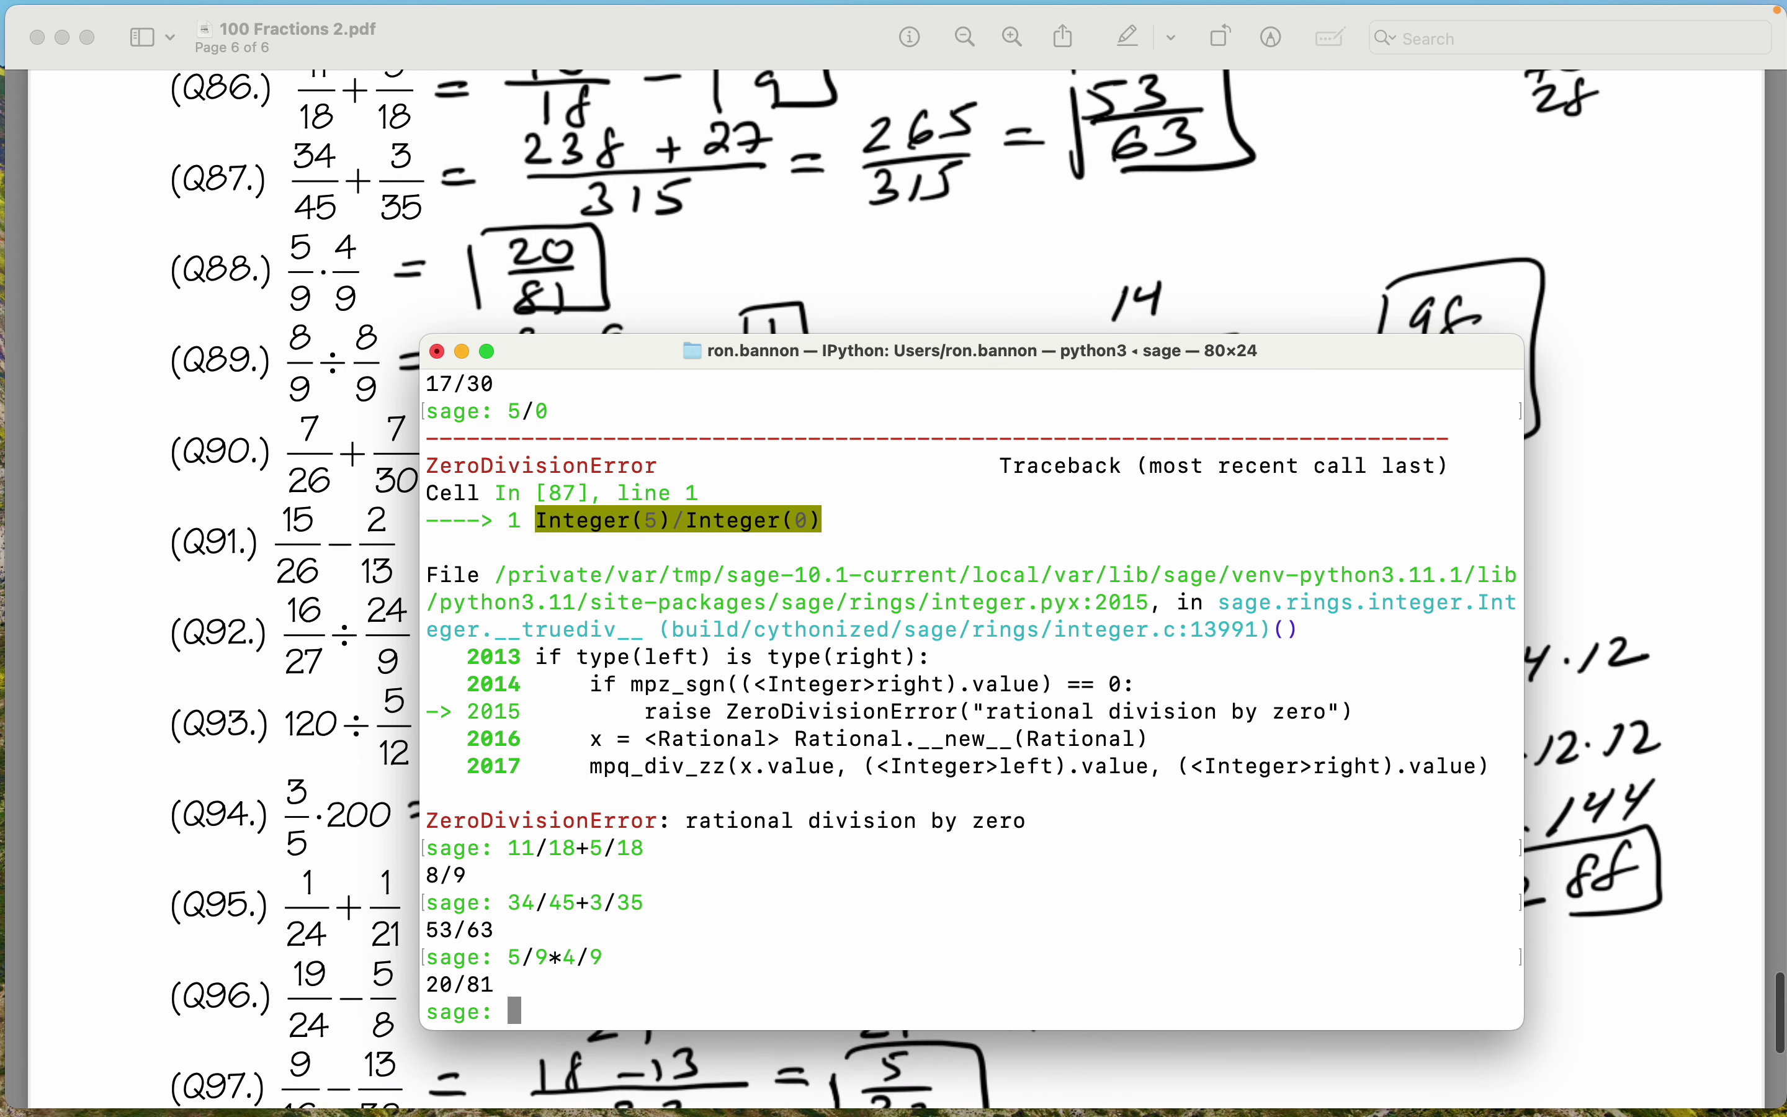
type("8/9")
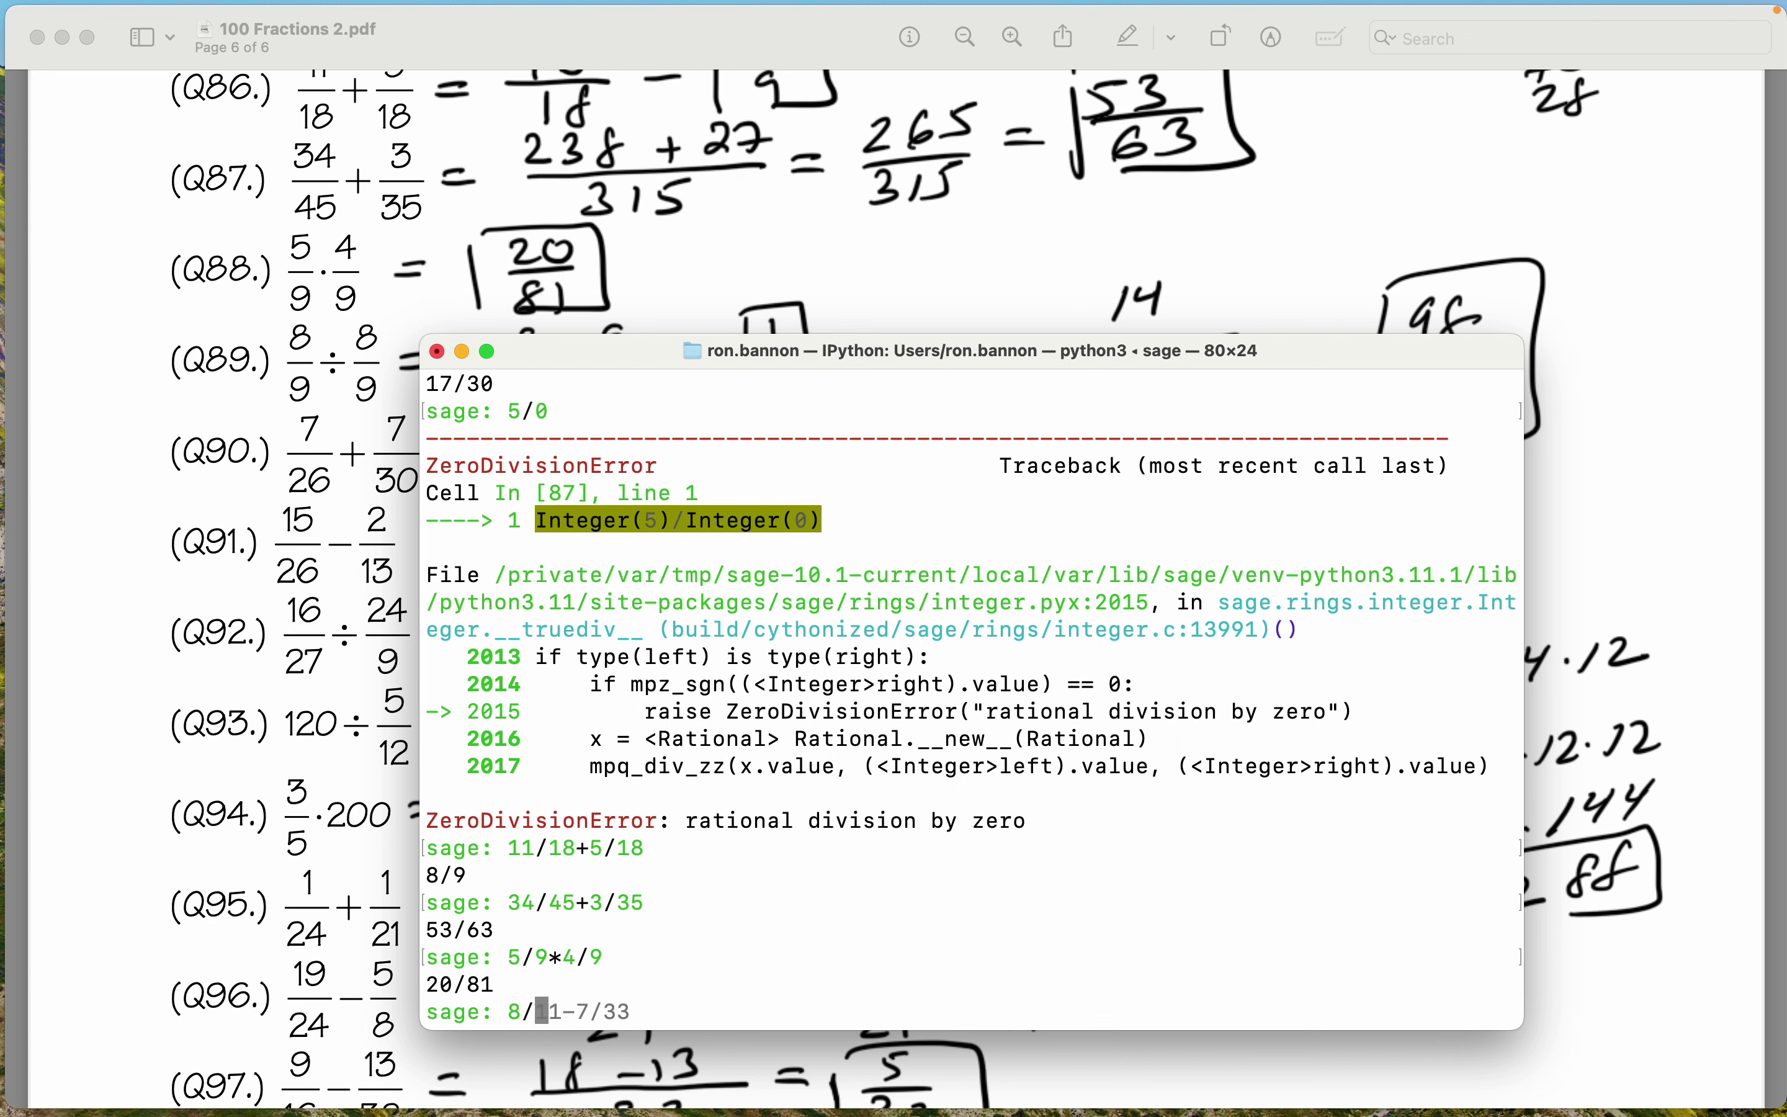
type("/(8/9)")
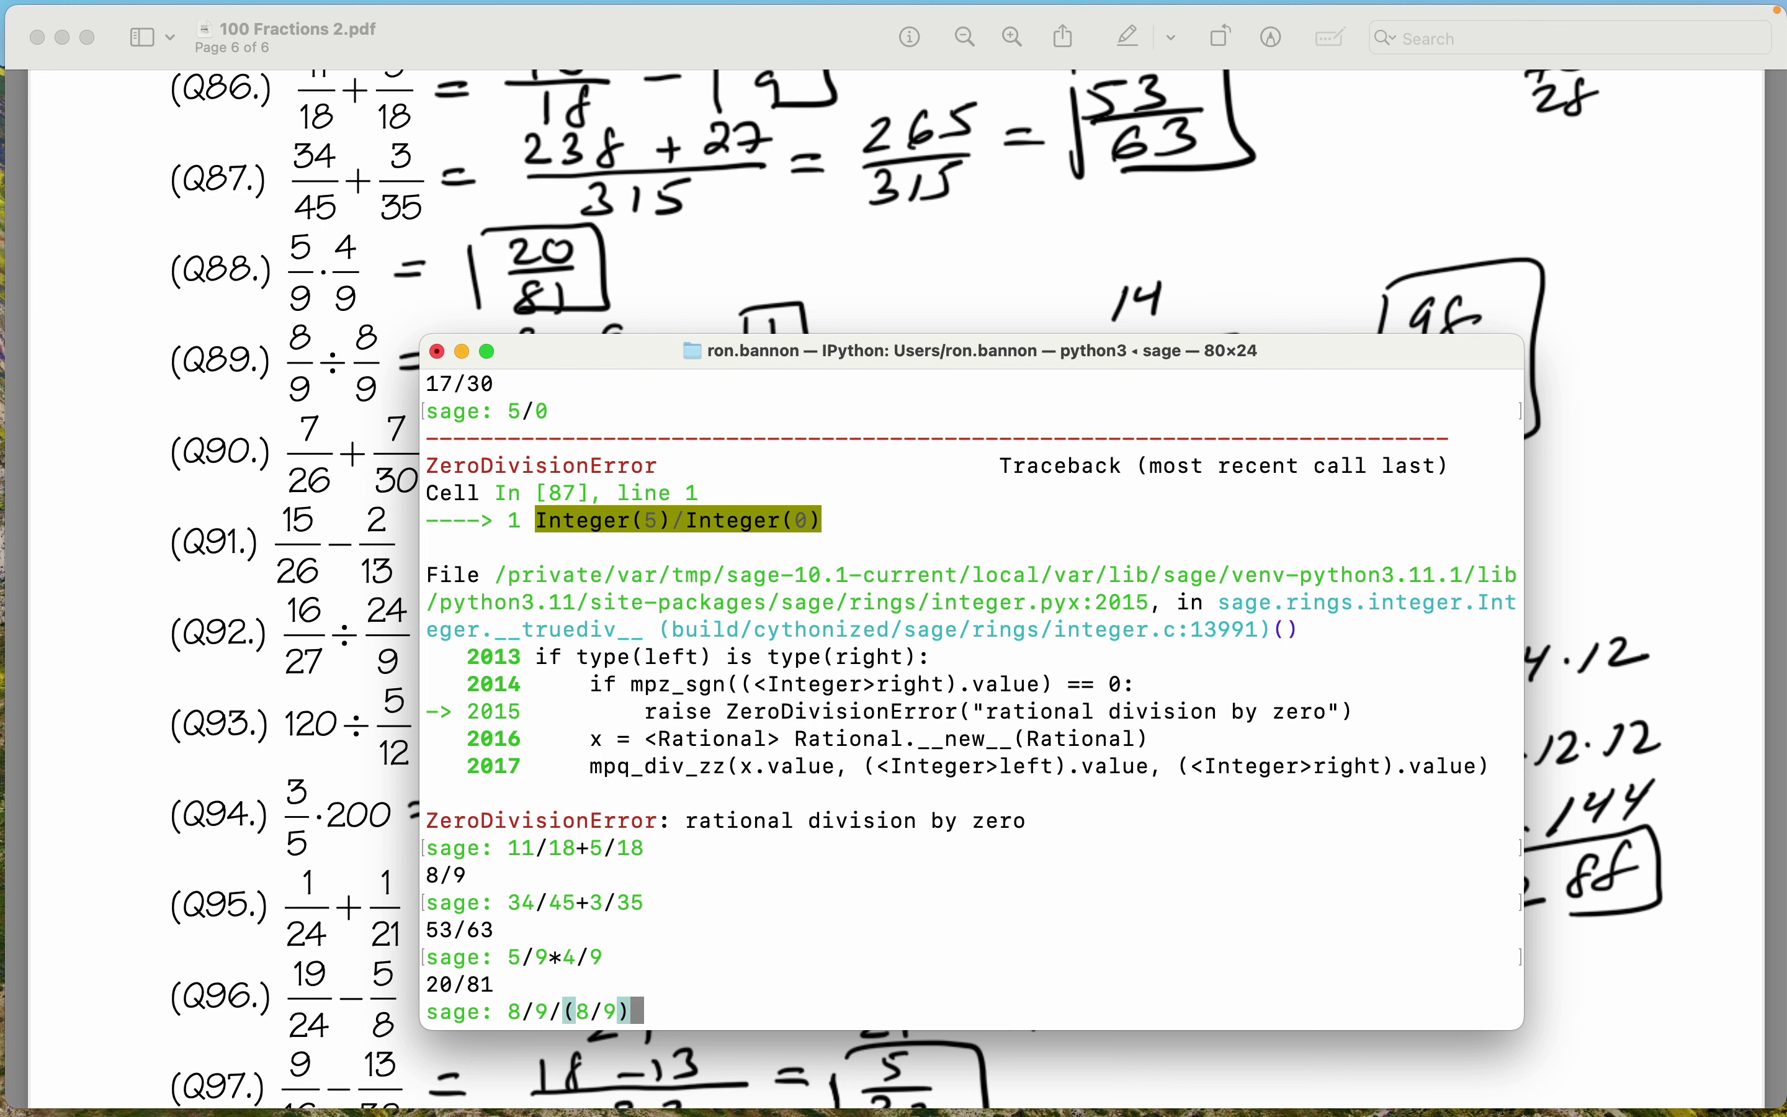
key("Return")
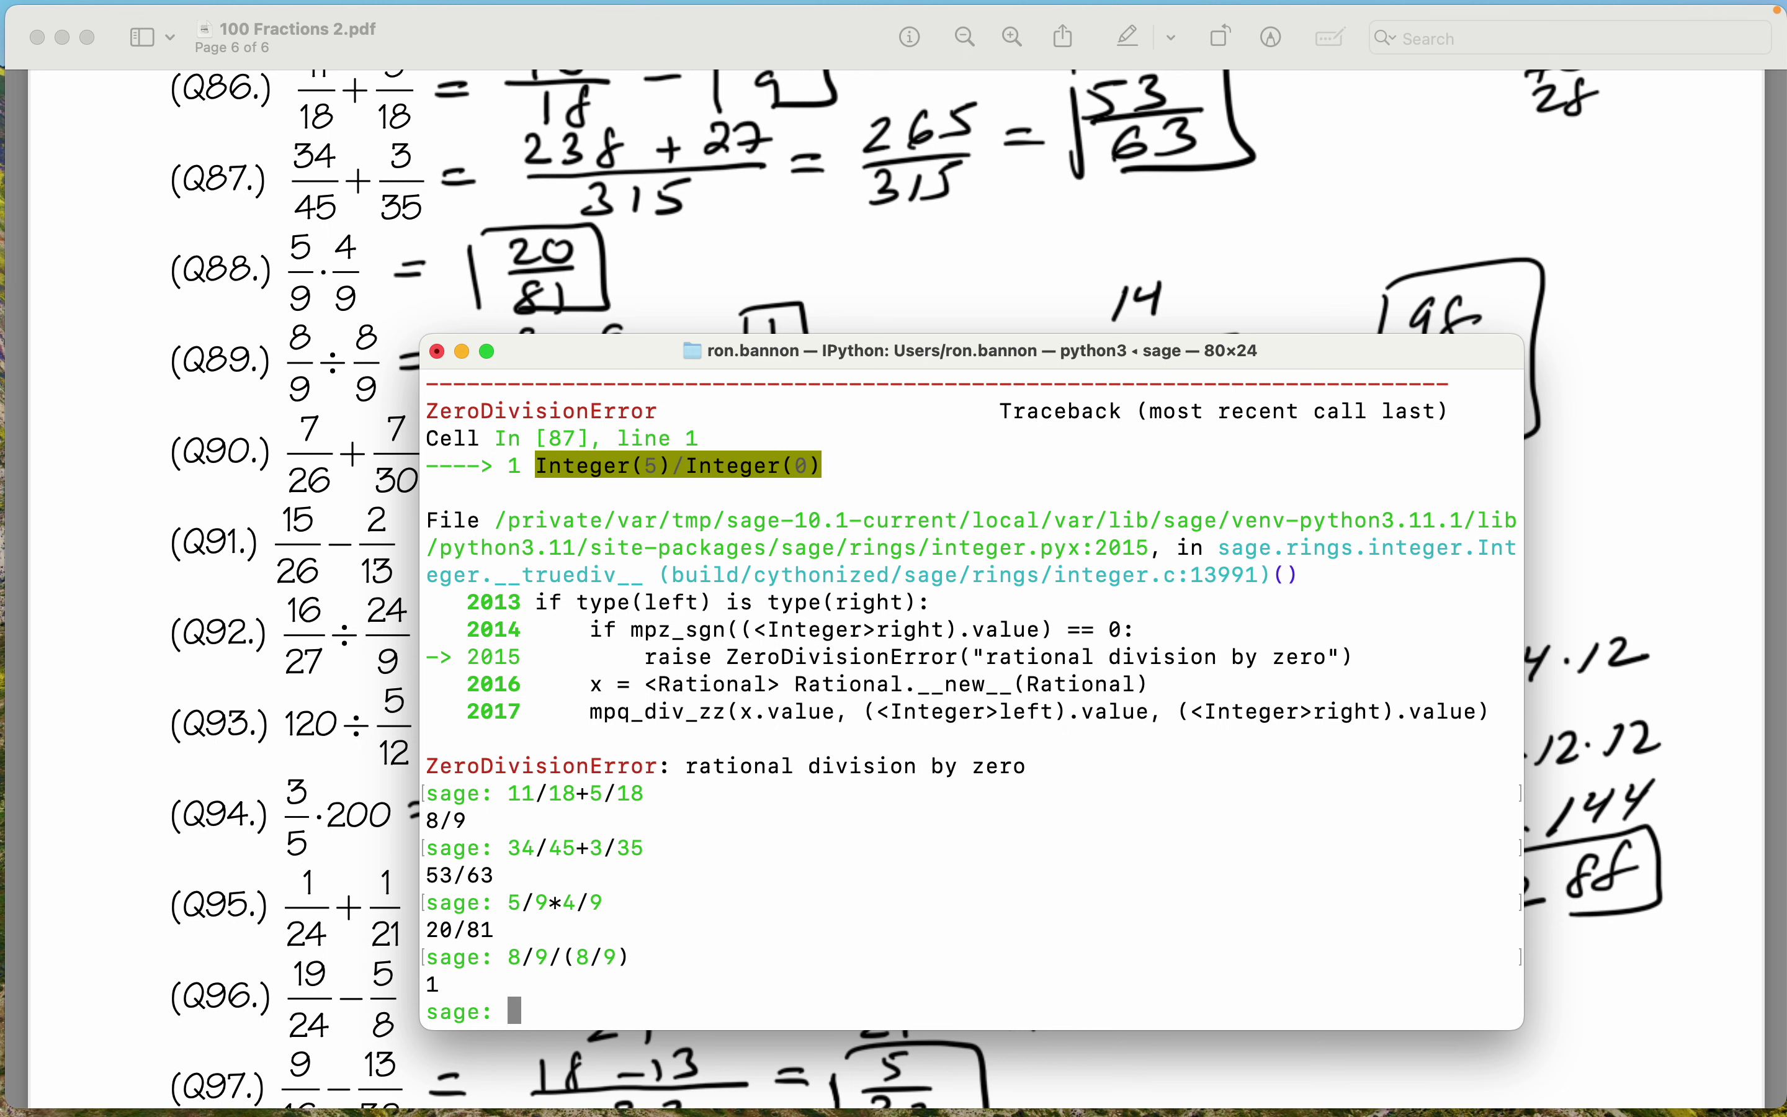
scroll(886, 199, "down", 3)
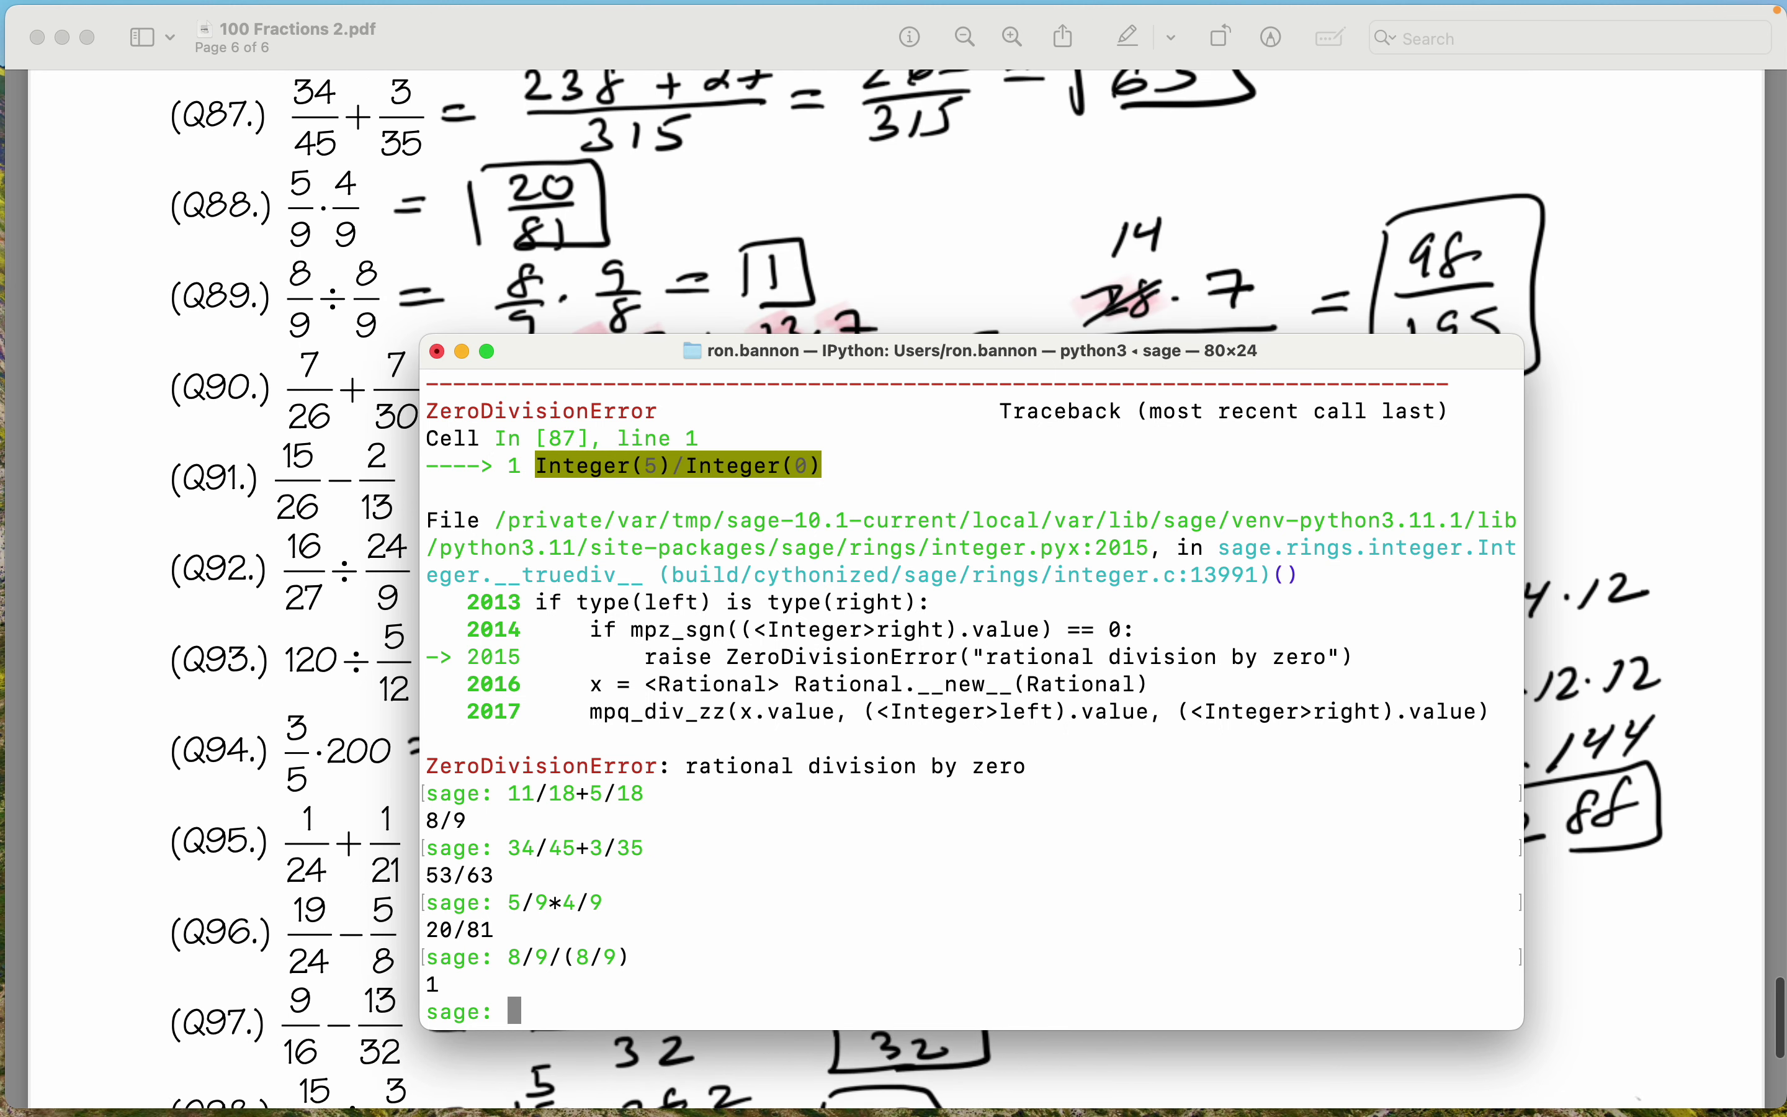
type("7/26")
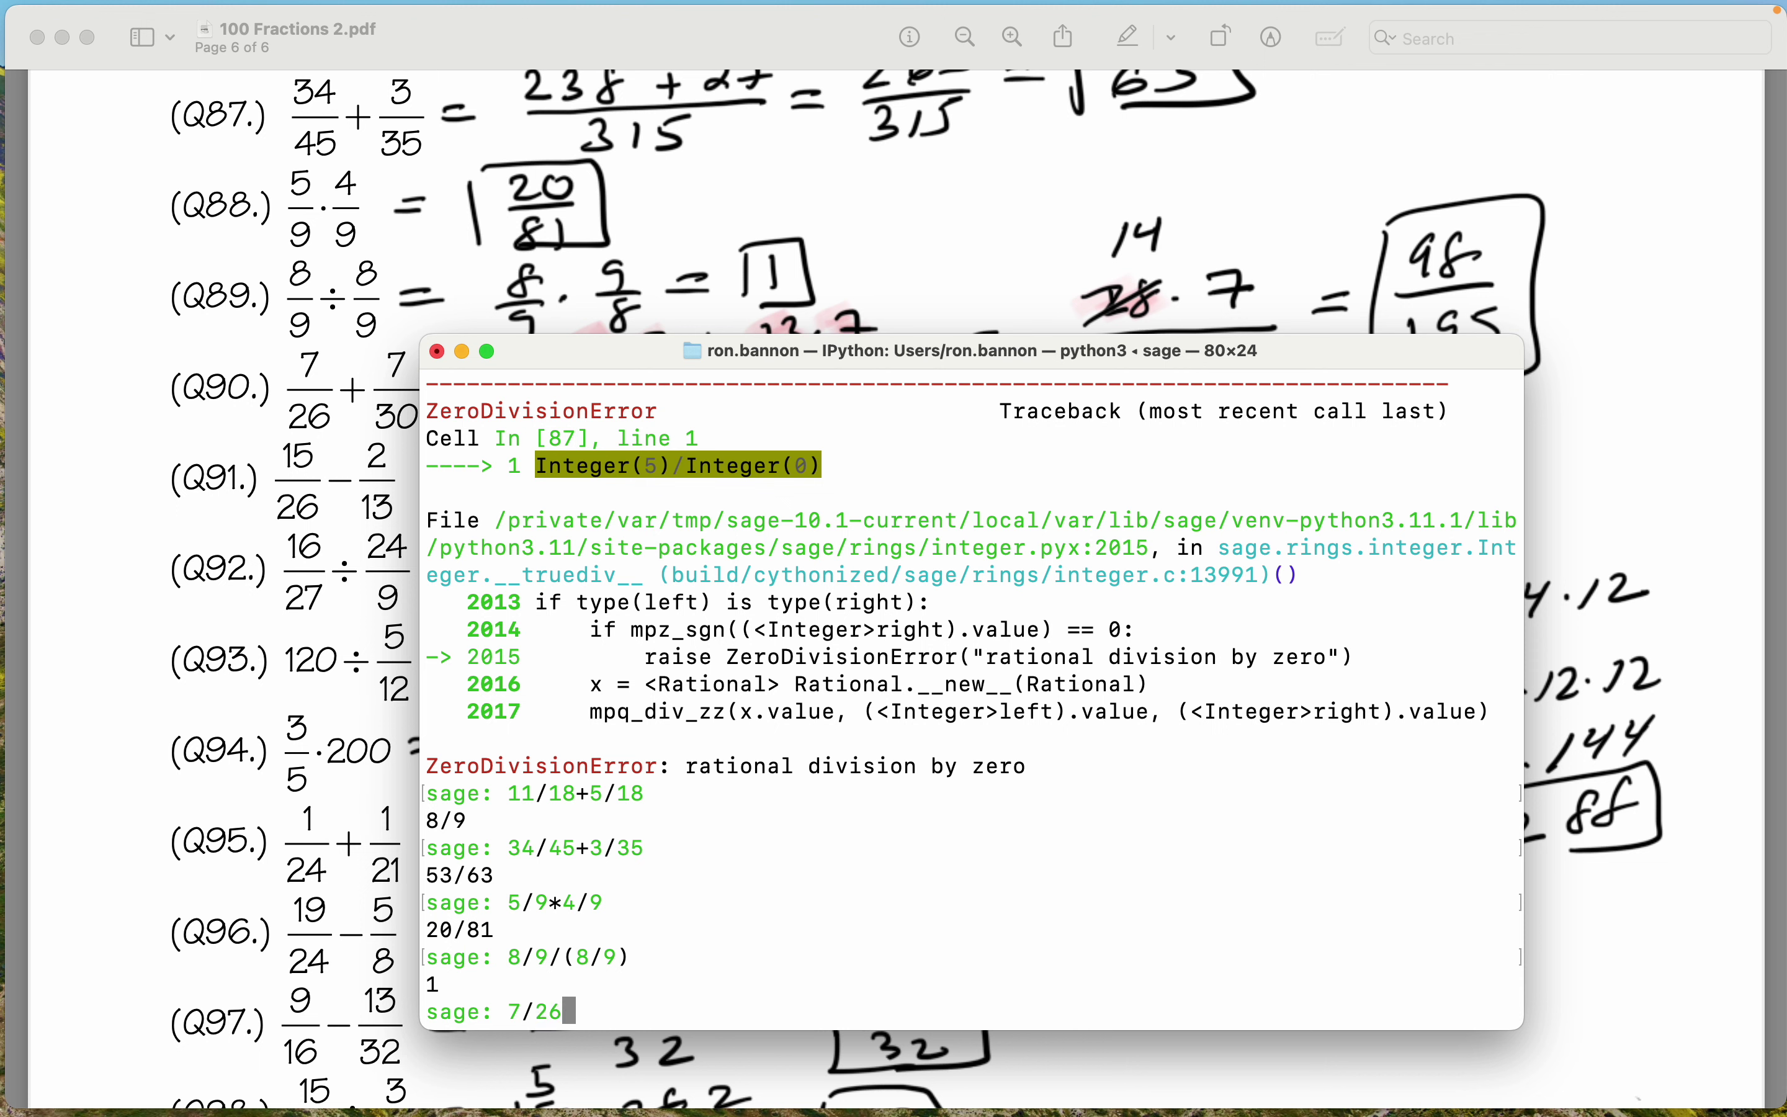
type("+7/30")
key("Return")
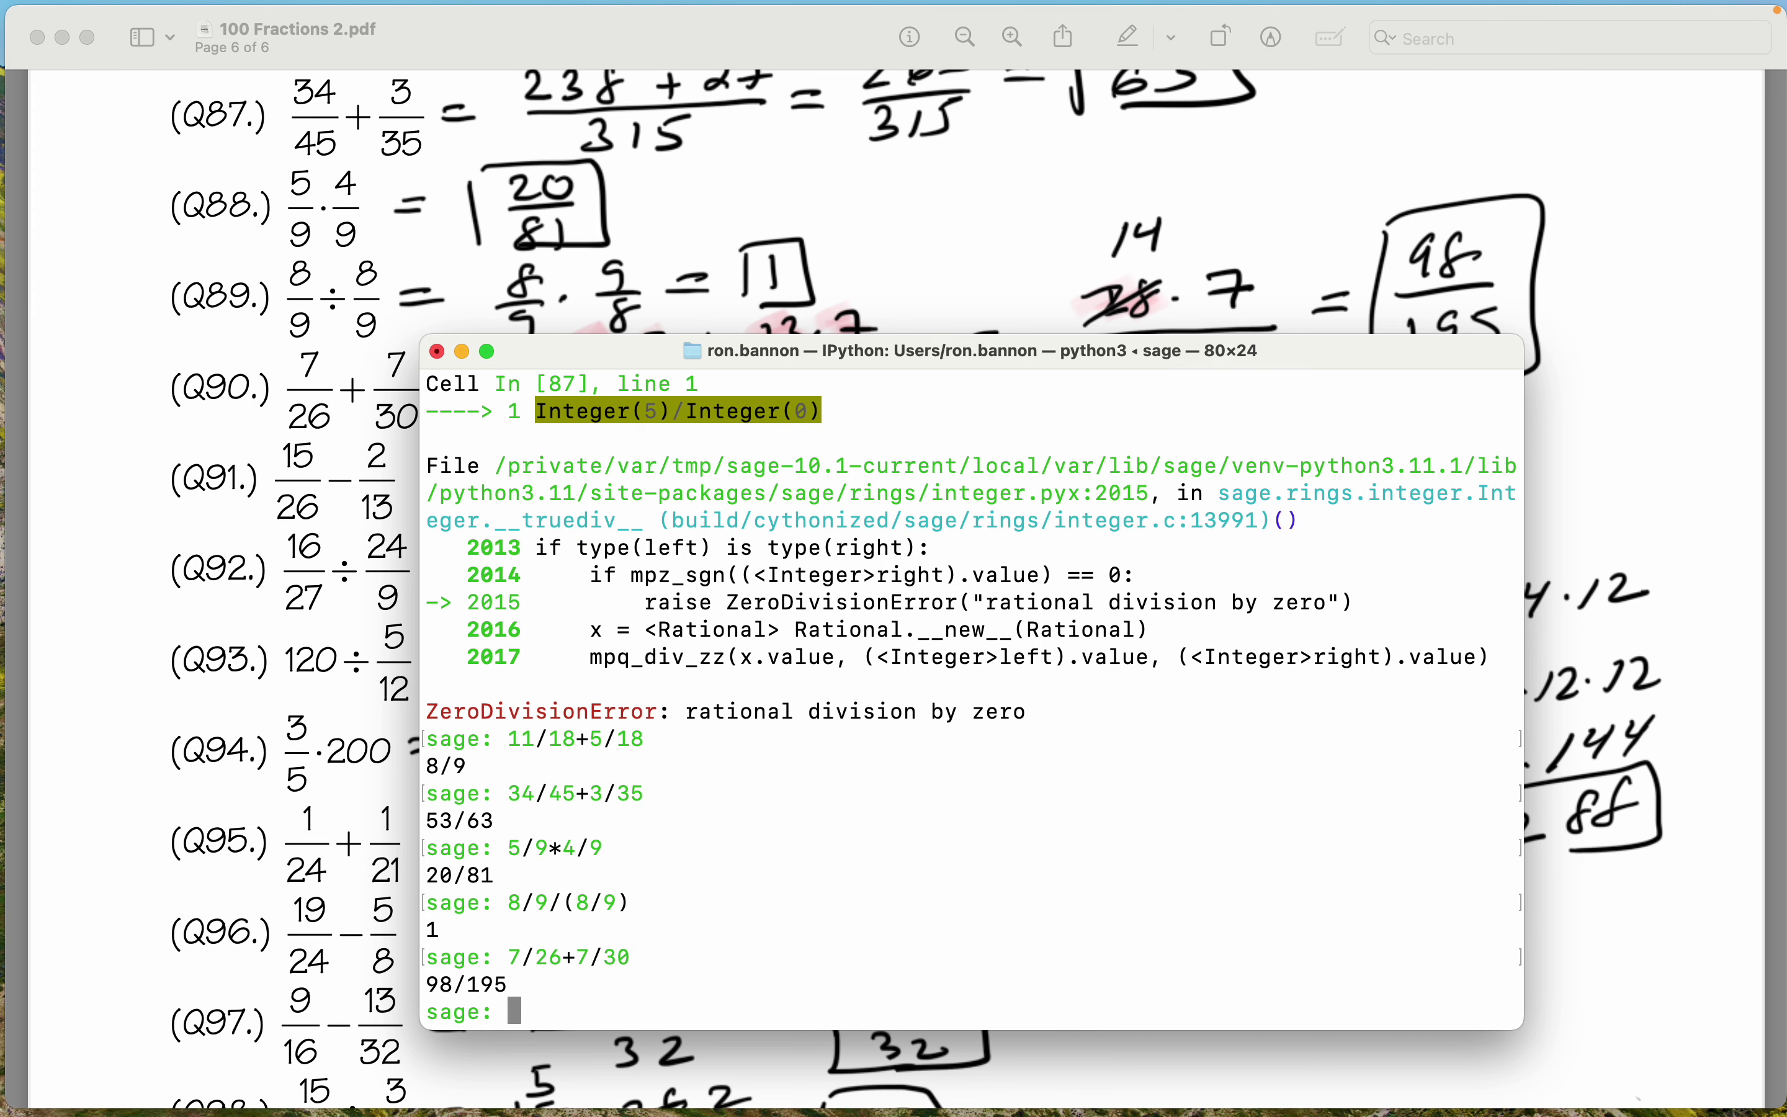
Check Q91 and Q92: 15/26-2/13 gives 11/26 and 16/27/(24/9) gives 2/9.
scroll(1079, 135, "down", 3)
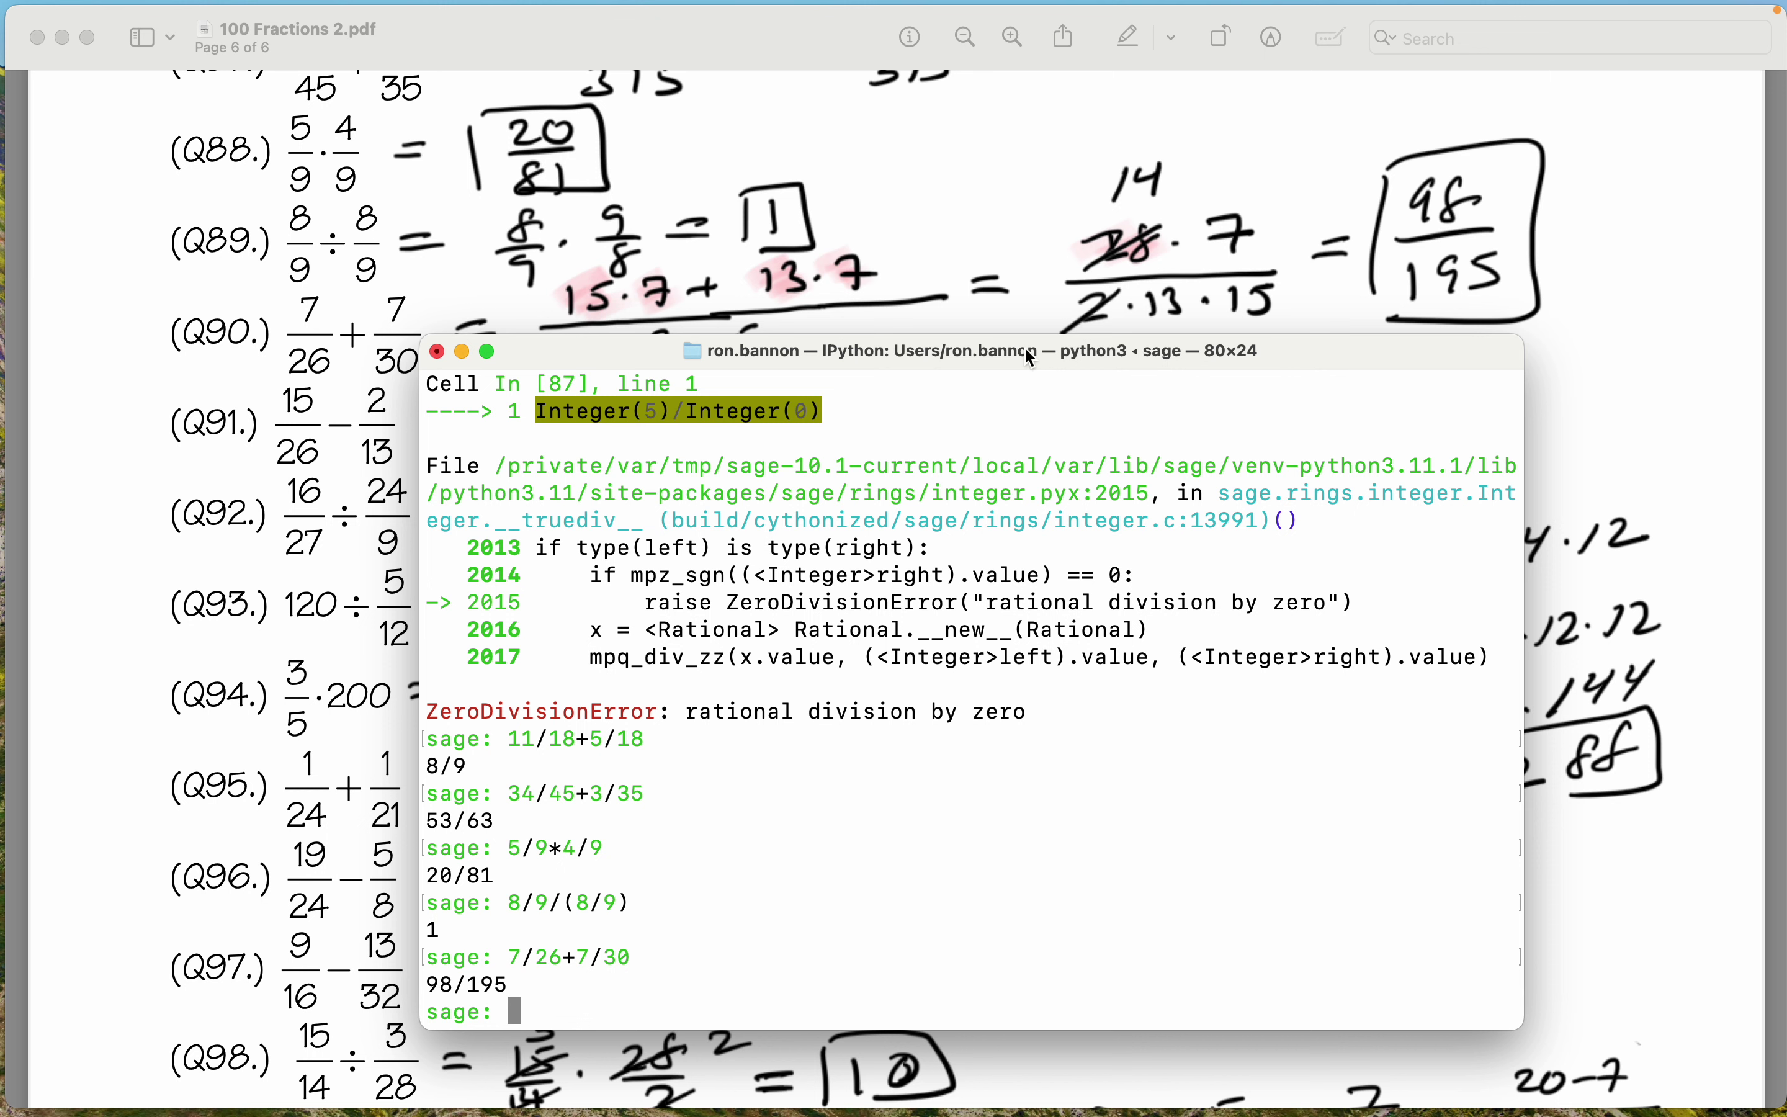
type("15/26-2/13")
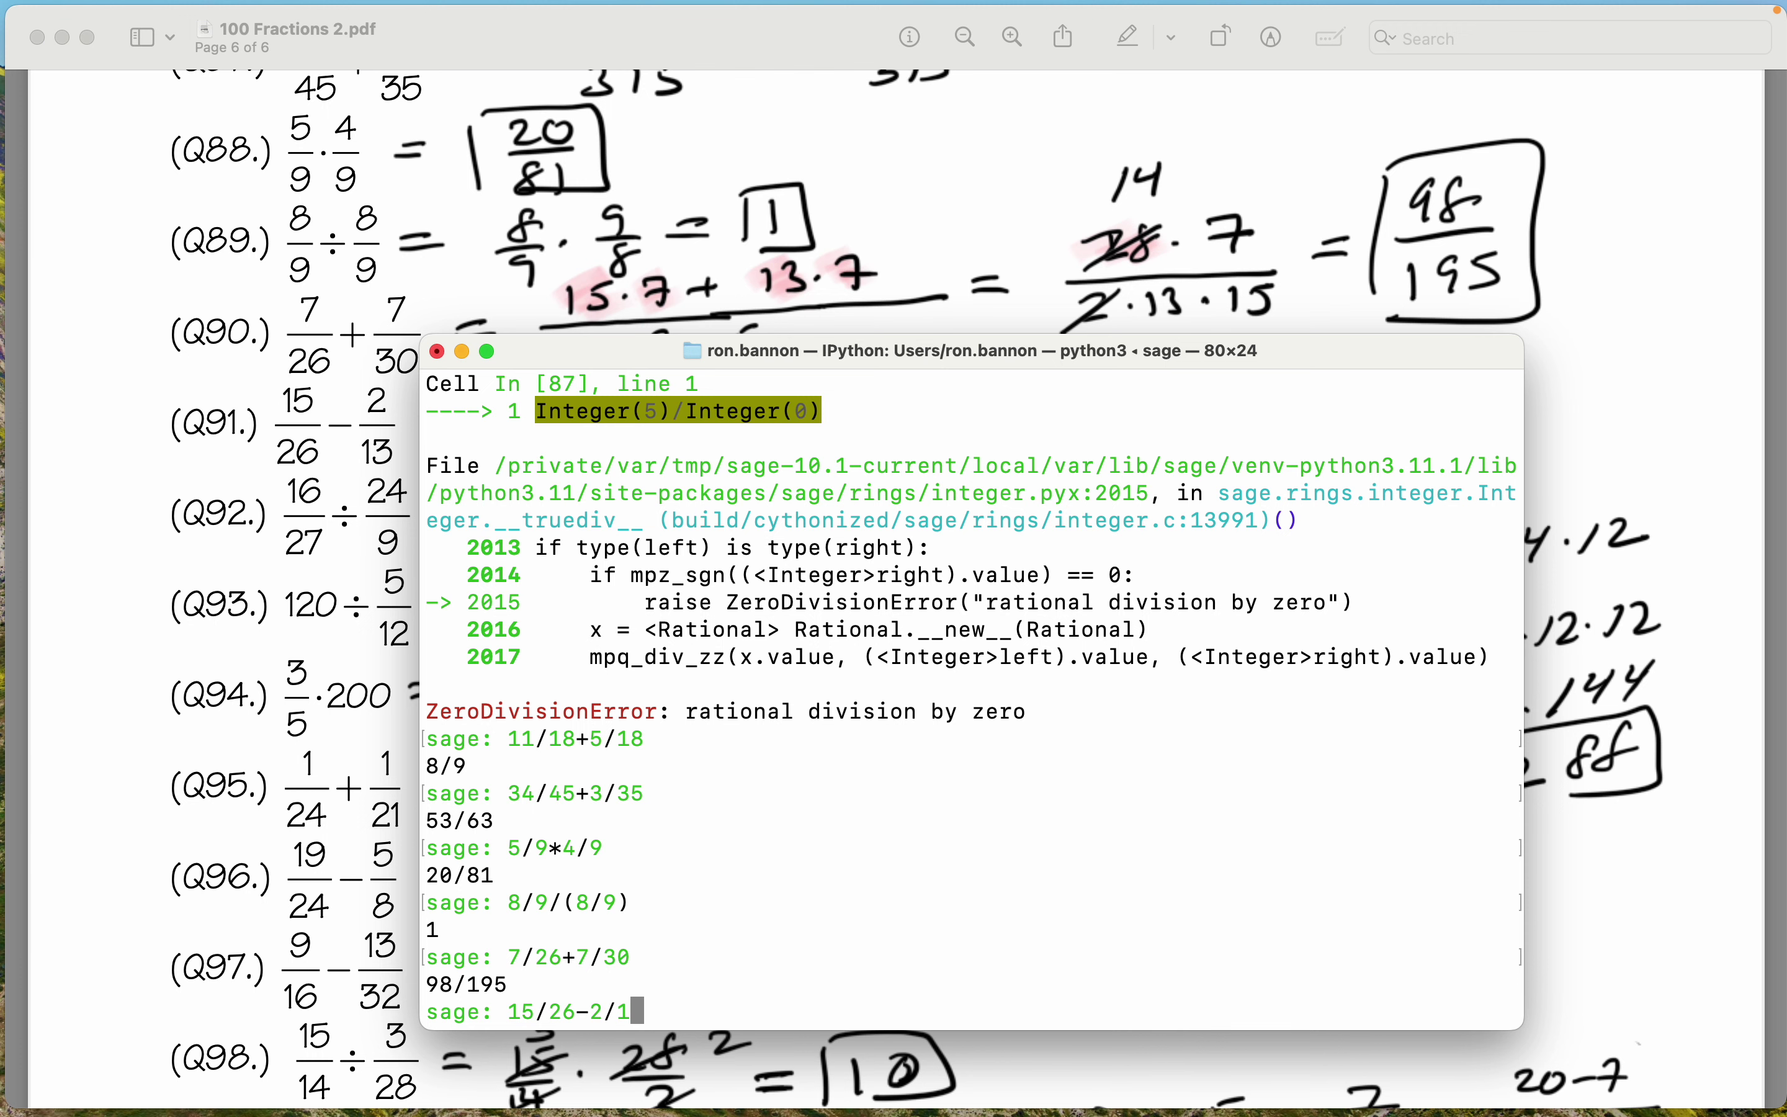
key("Return")
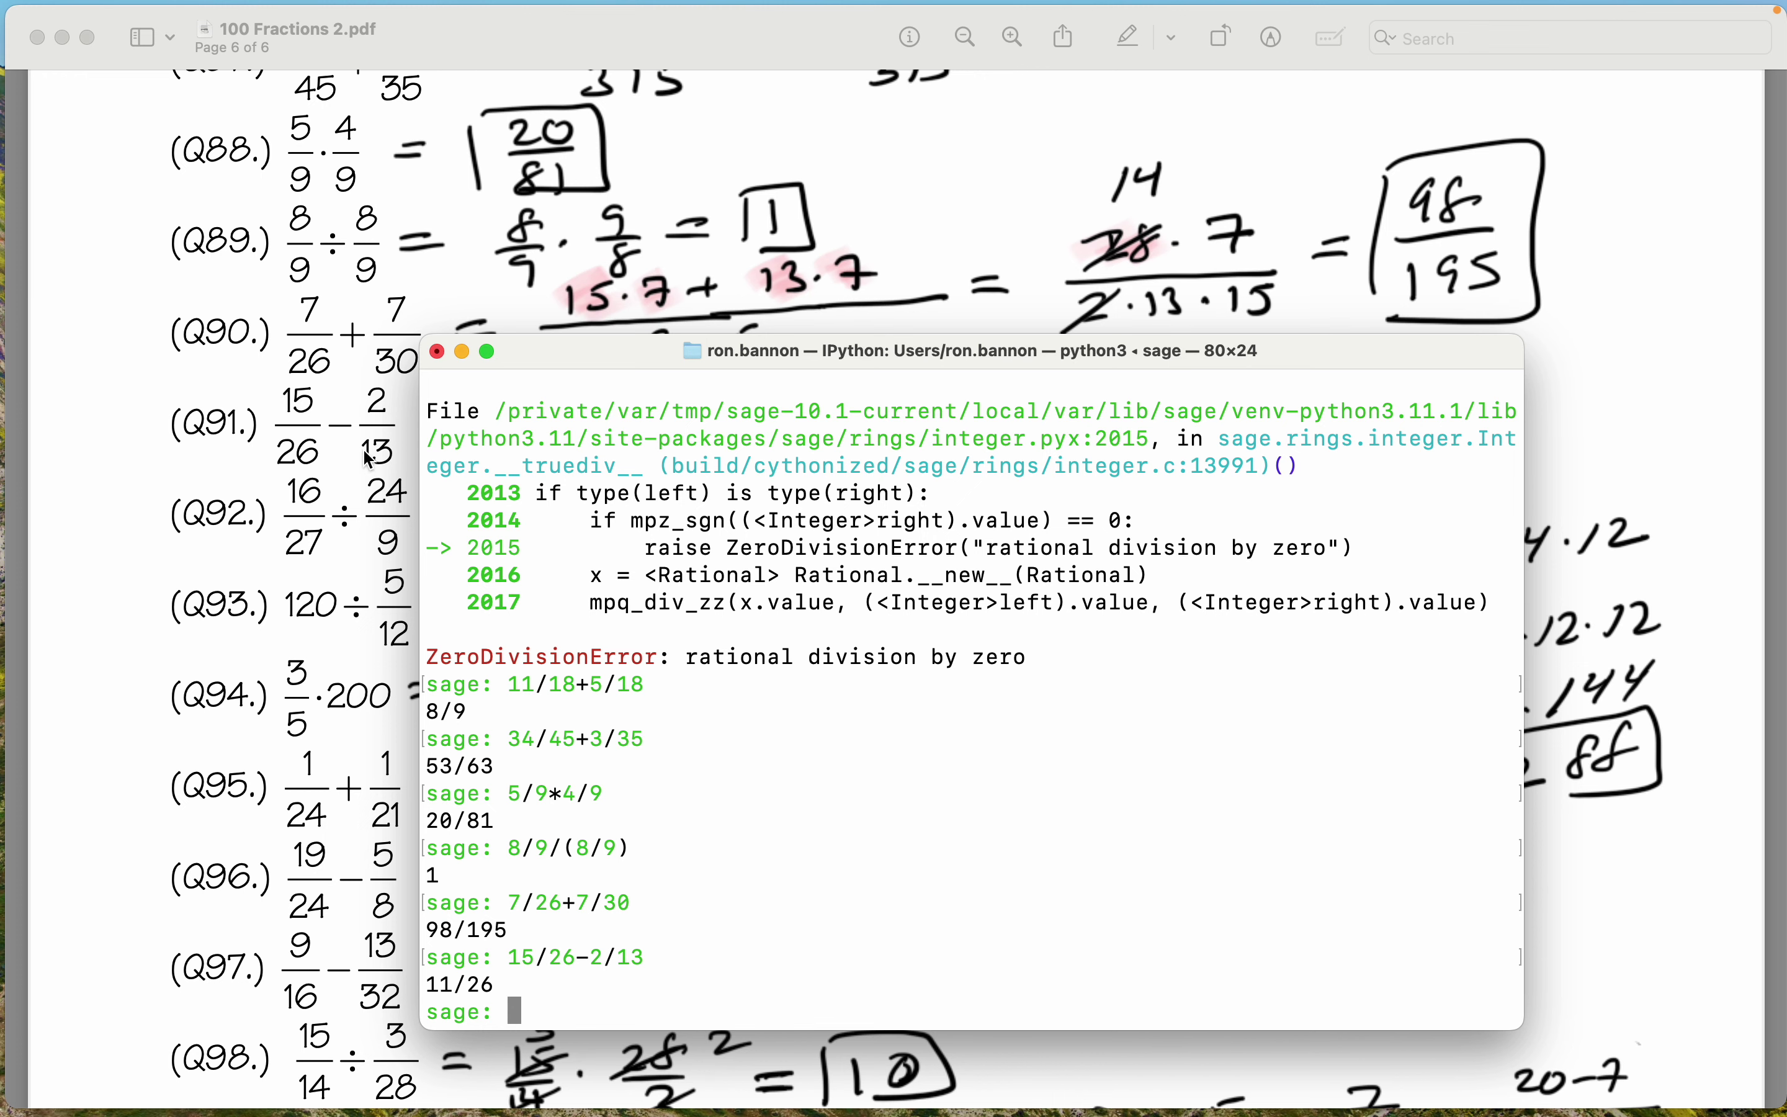
scroll(369, 462, "down", 5)
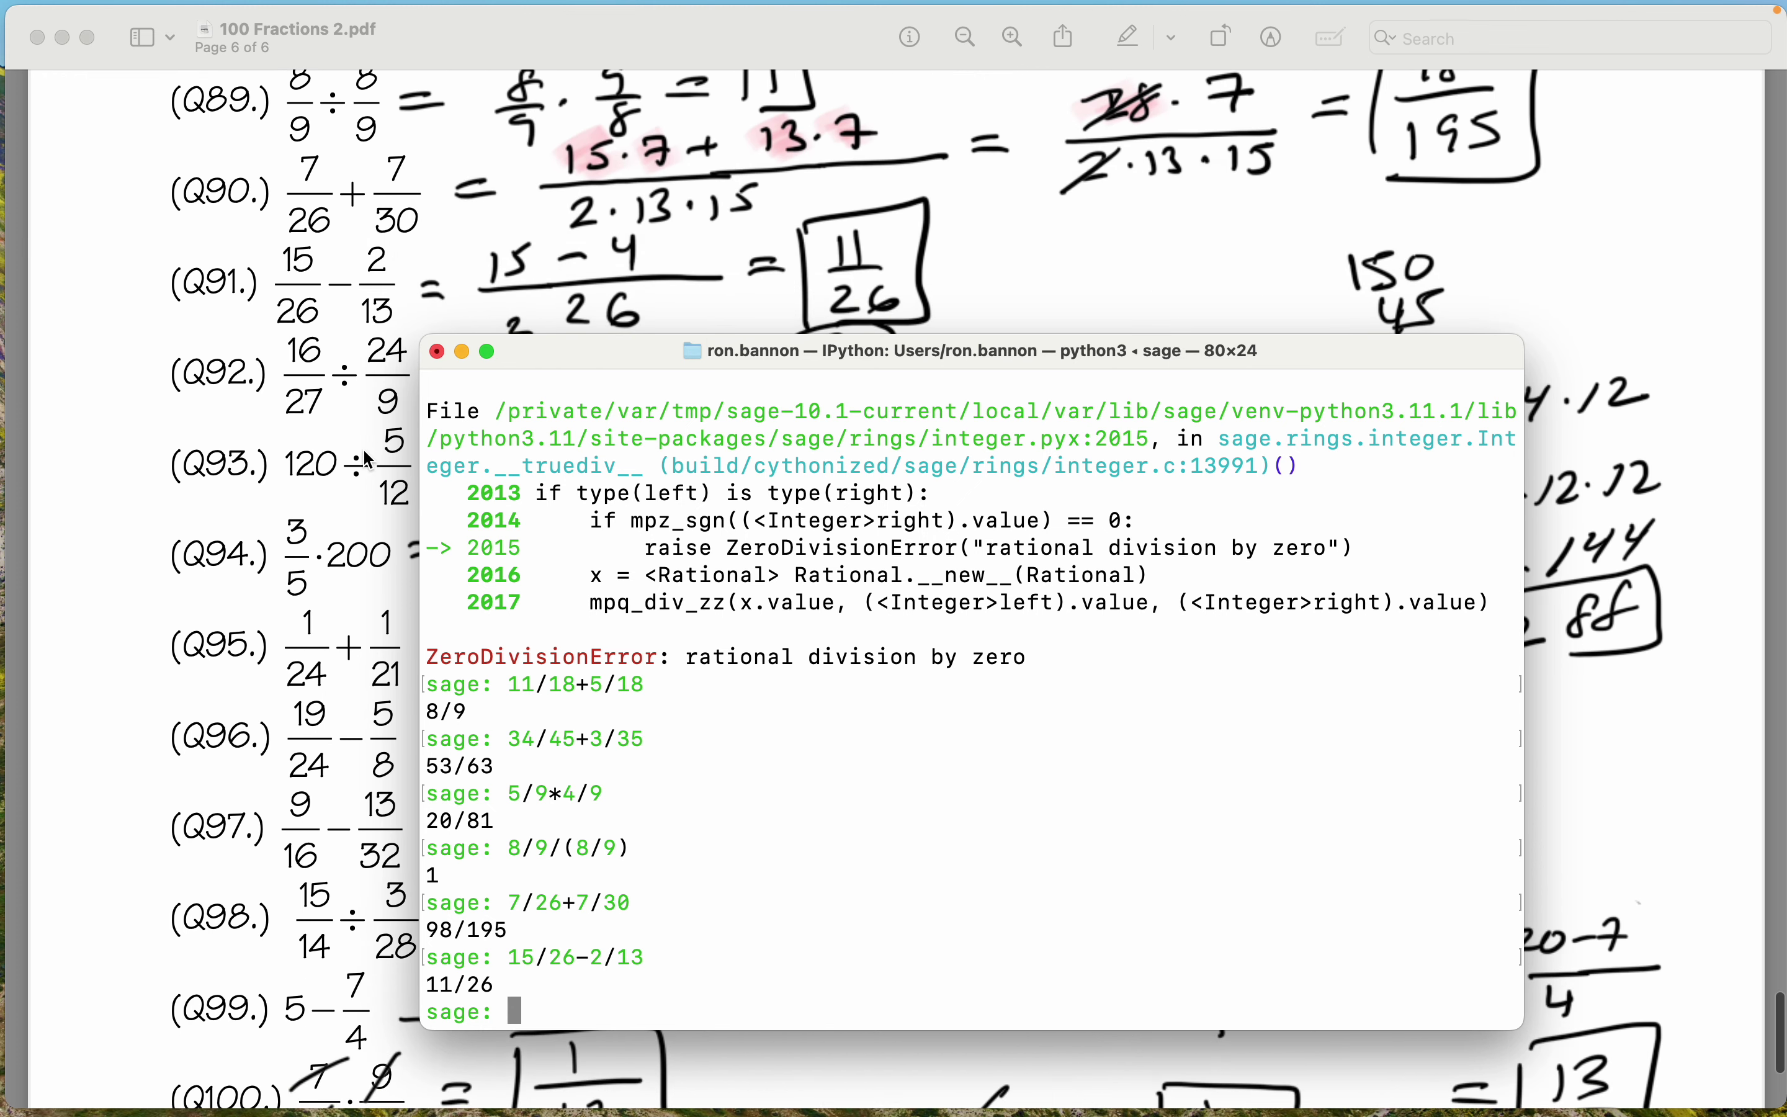
type("16/27")
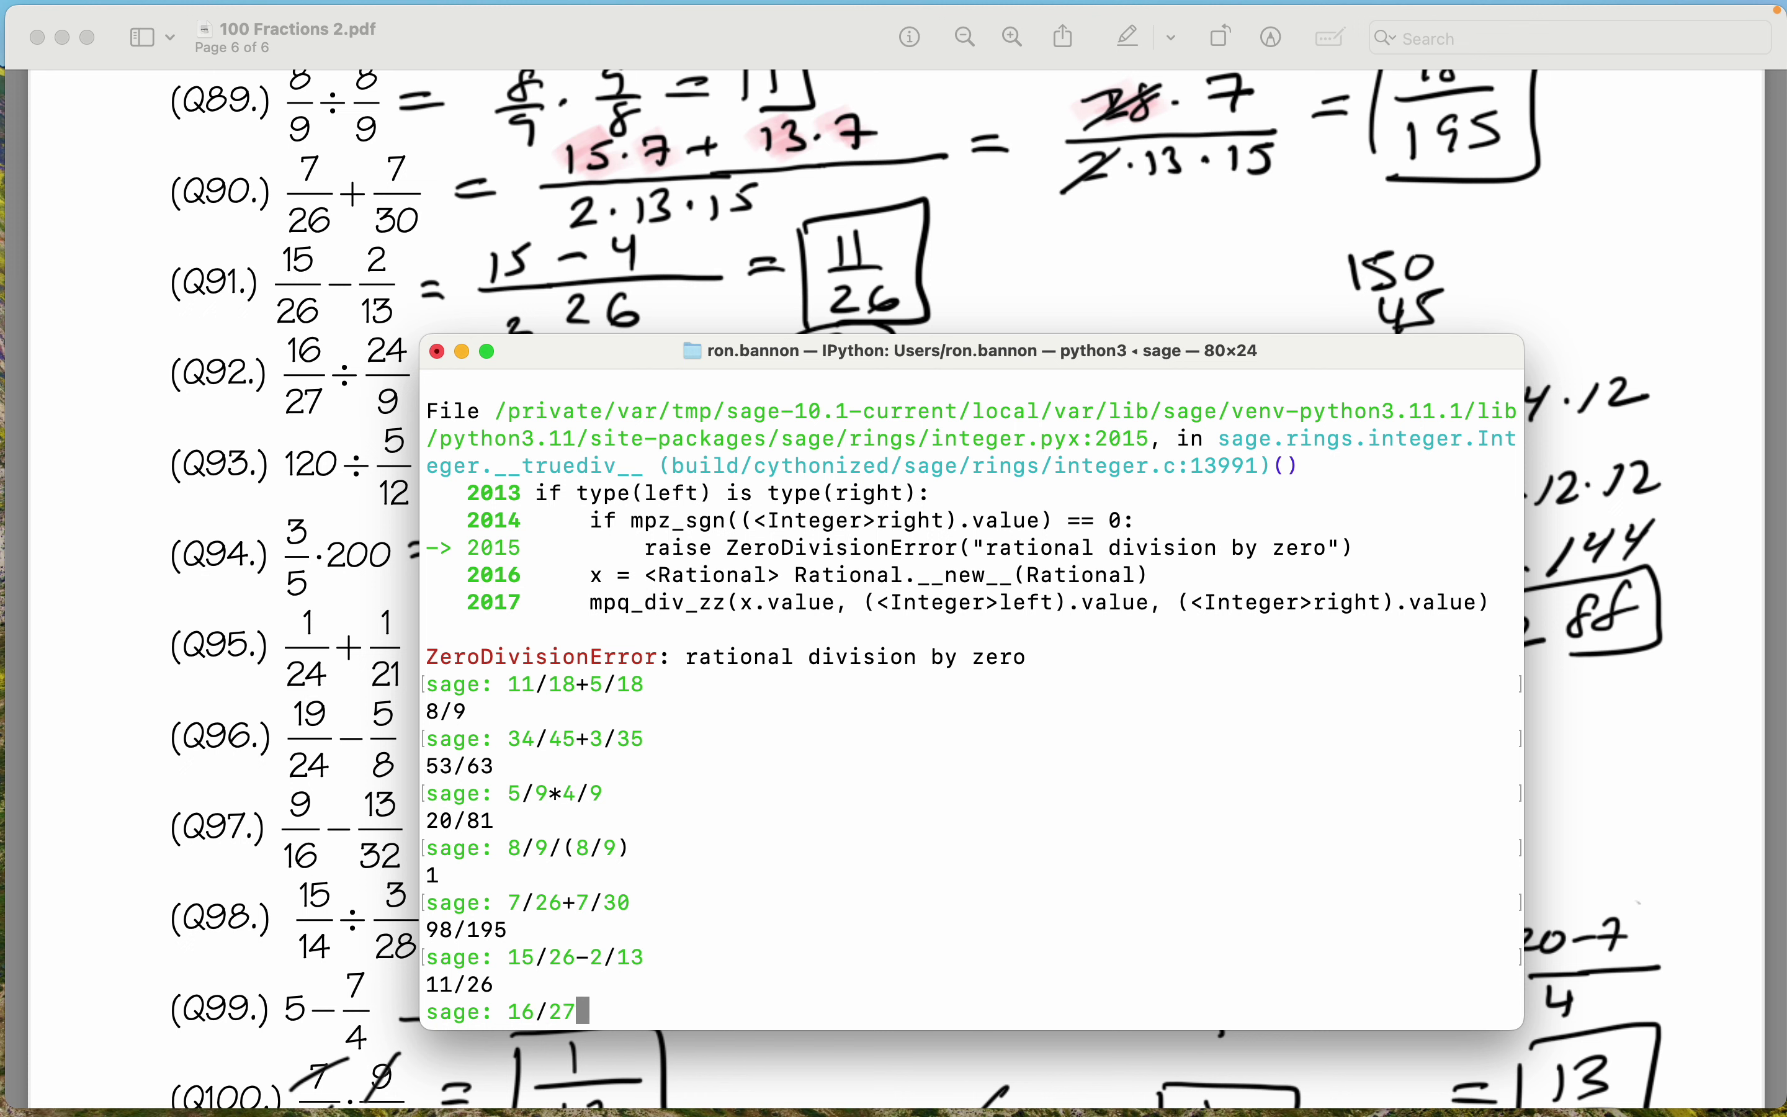
type("/(24/9)")
key("Return")
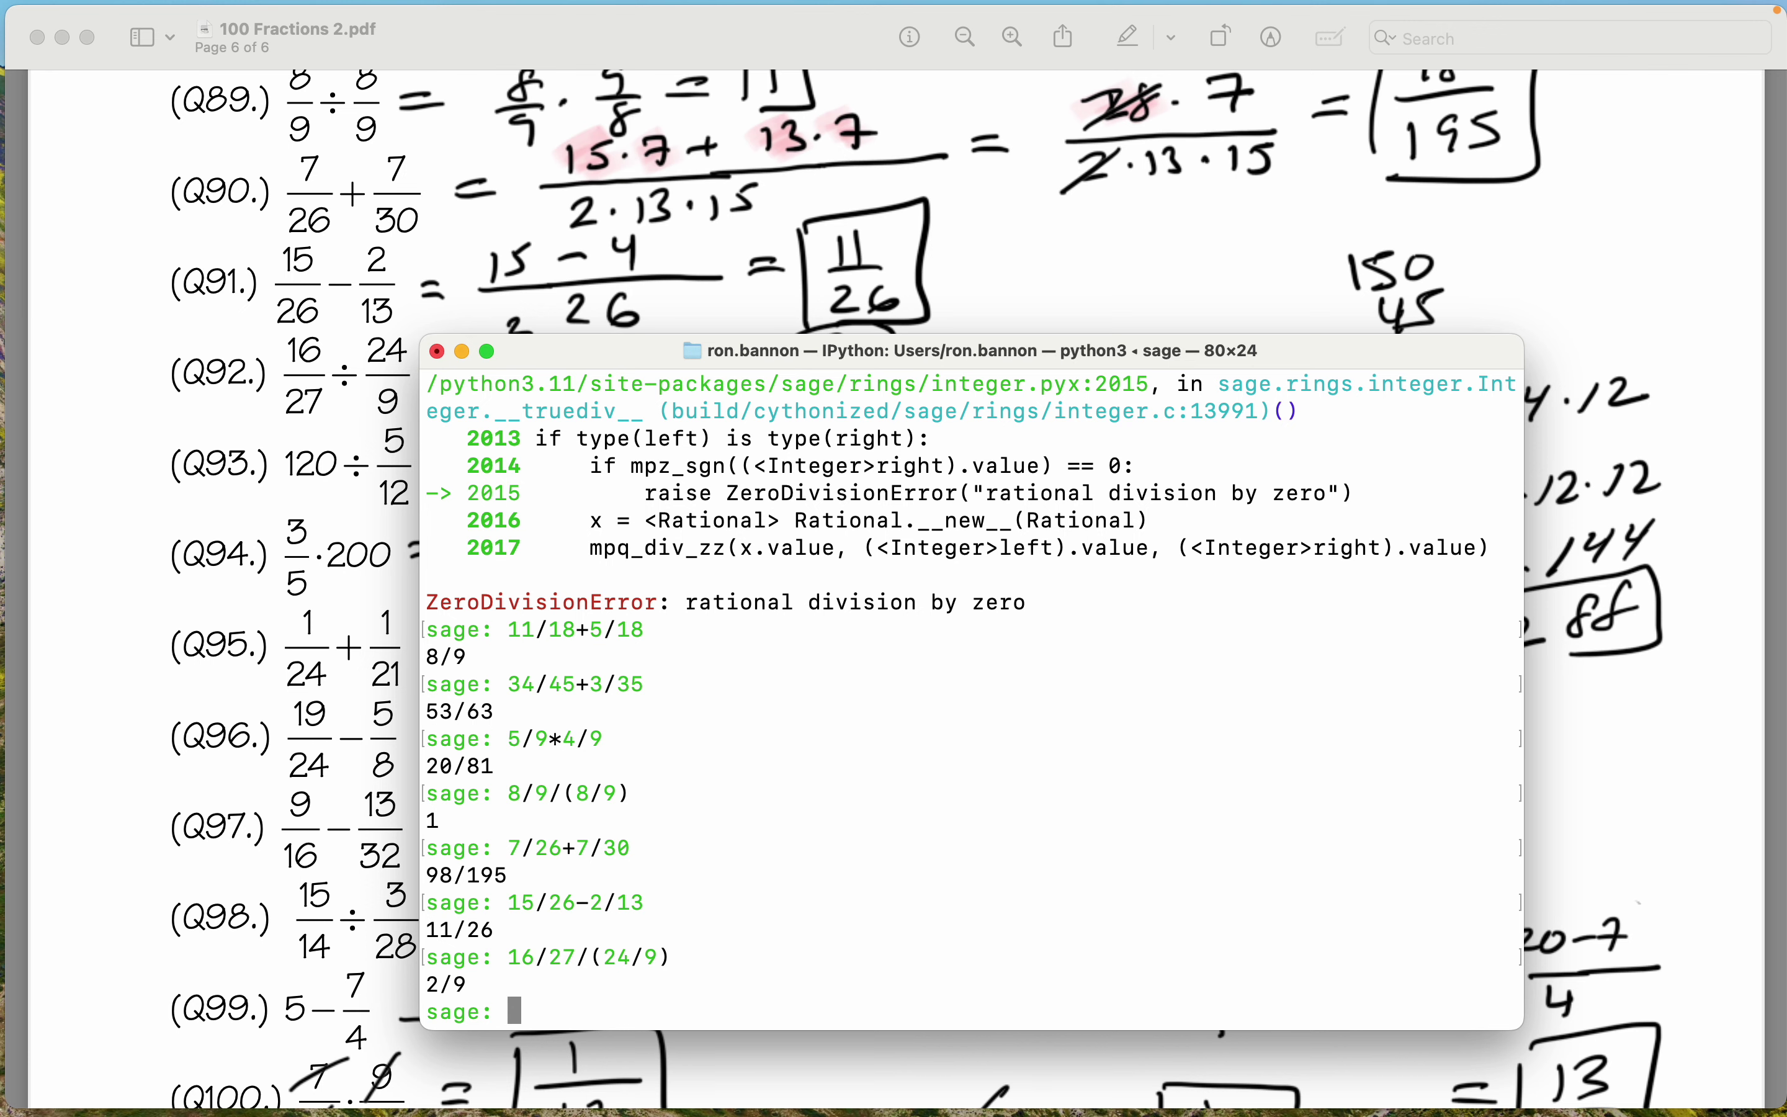
scroll(886, 200, "down", 5)
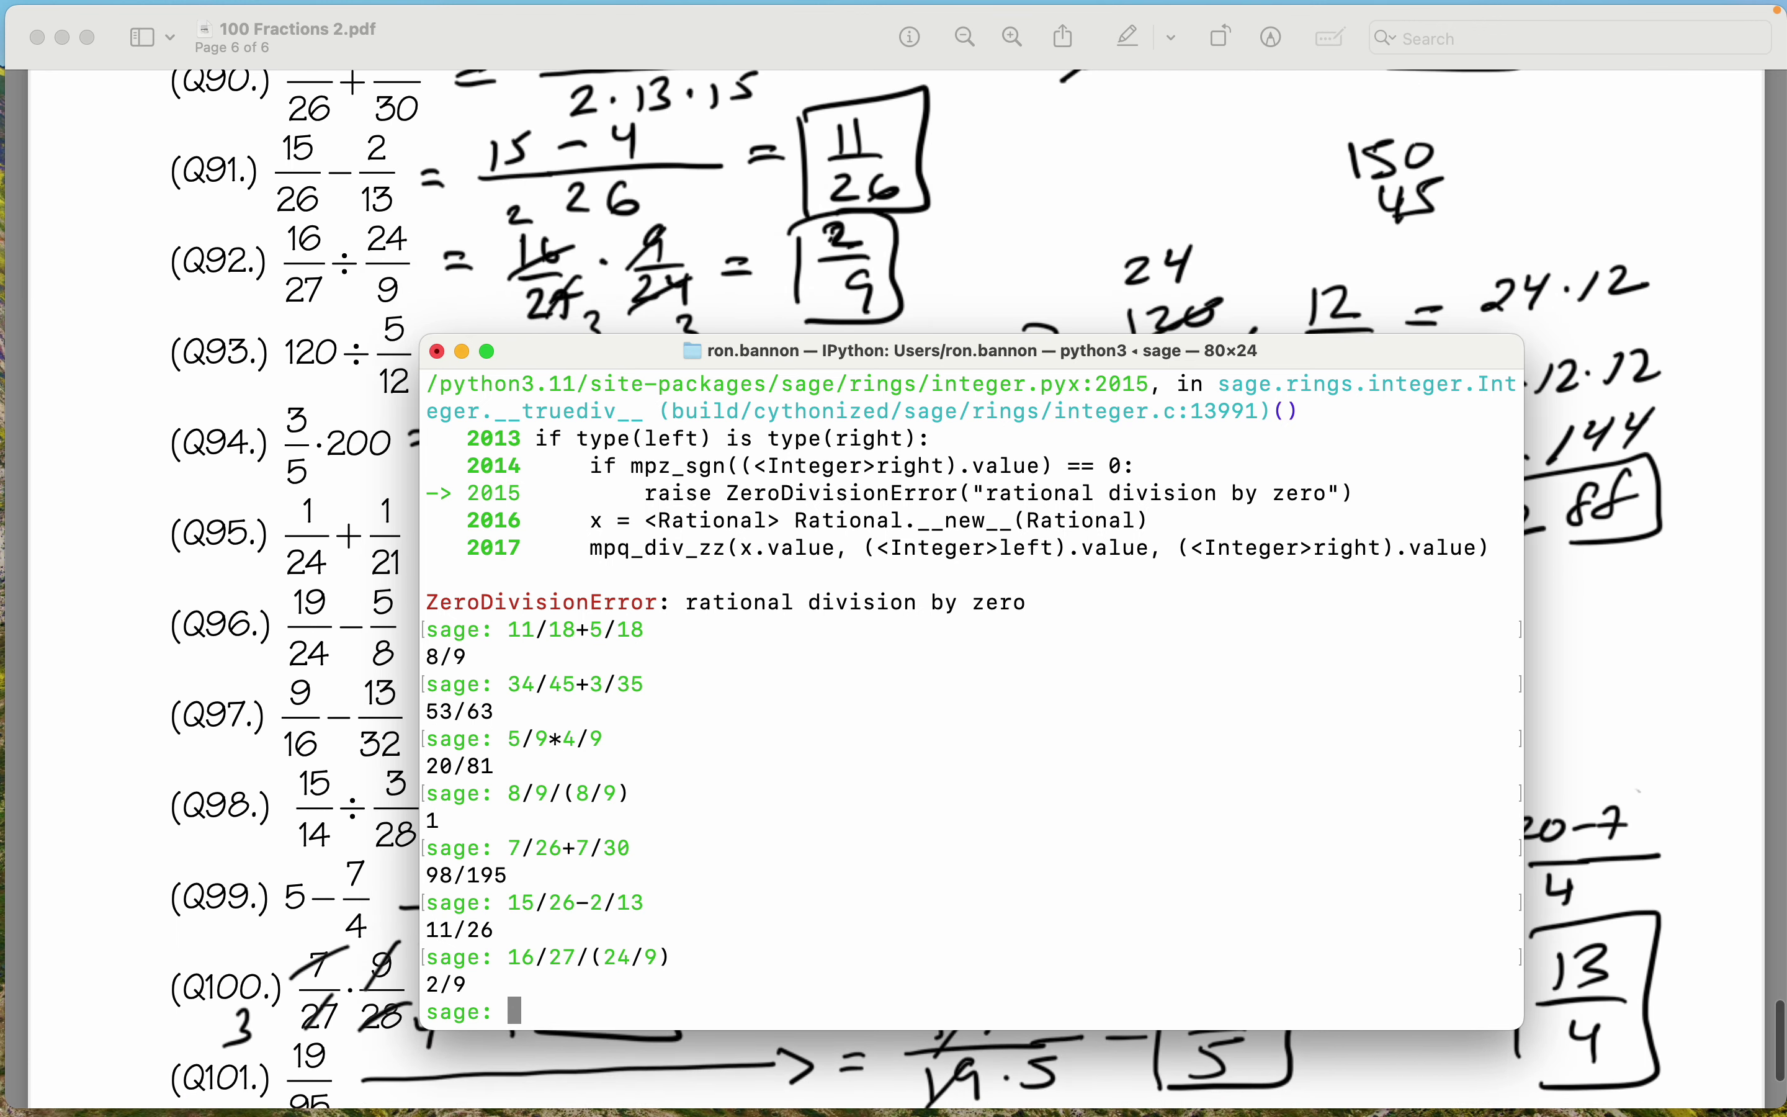
Get 288 from 120/(5/12) for Q93, after the mistyped 12-/(5/12) raises a SyntaxError.
type("12-/(")
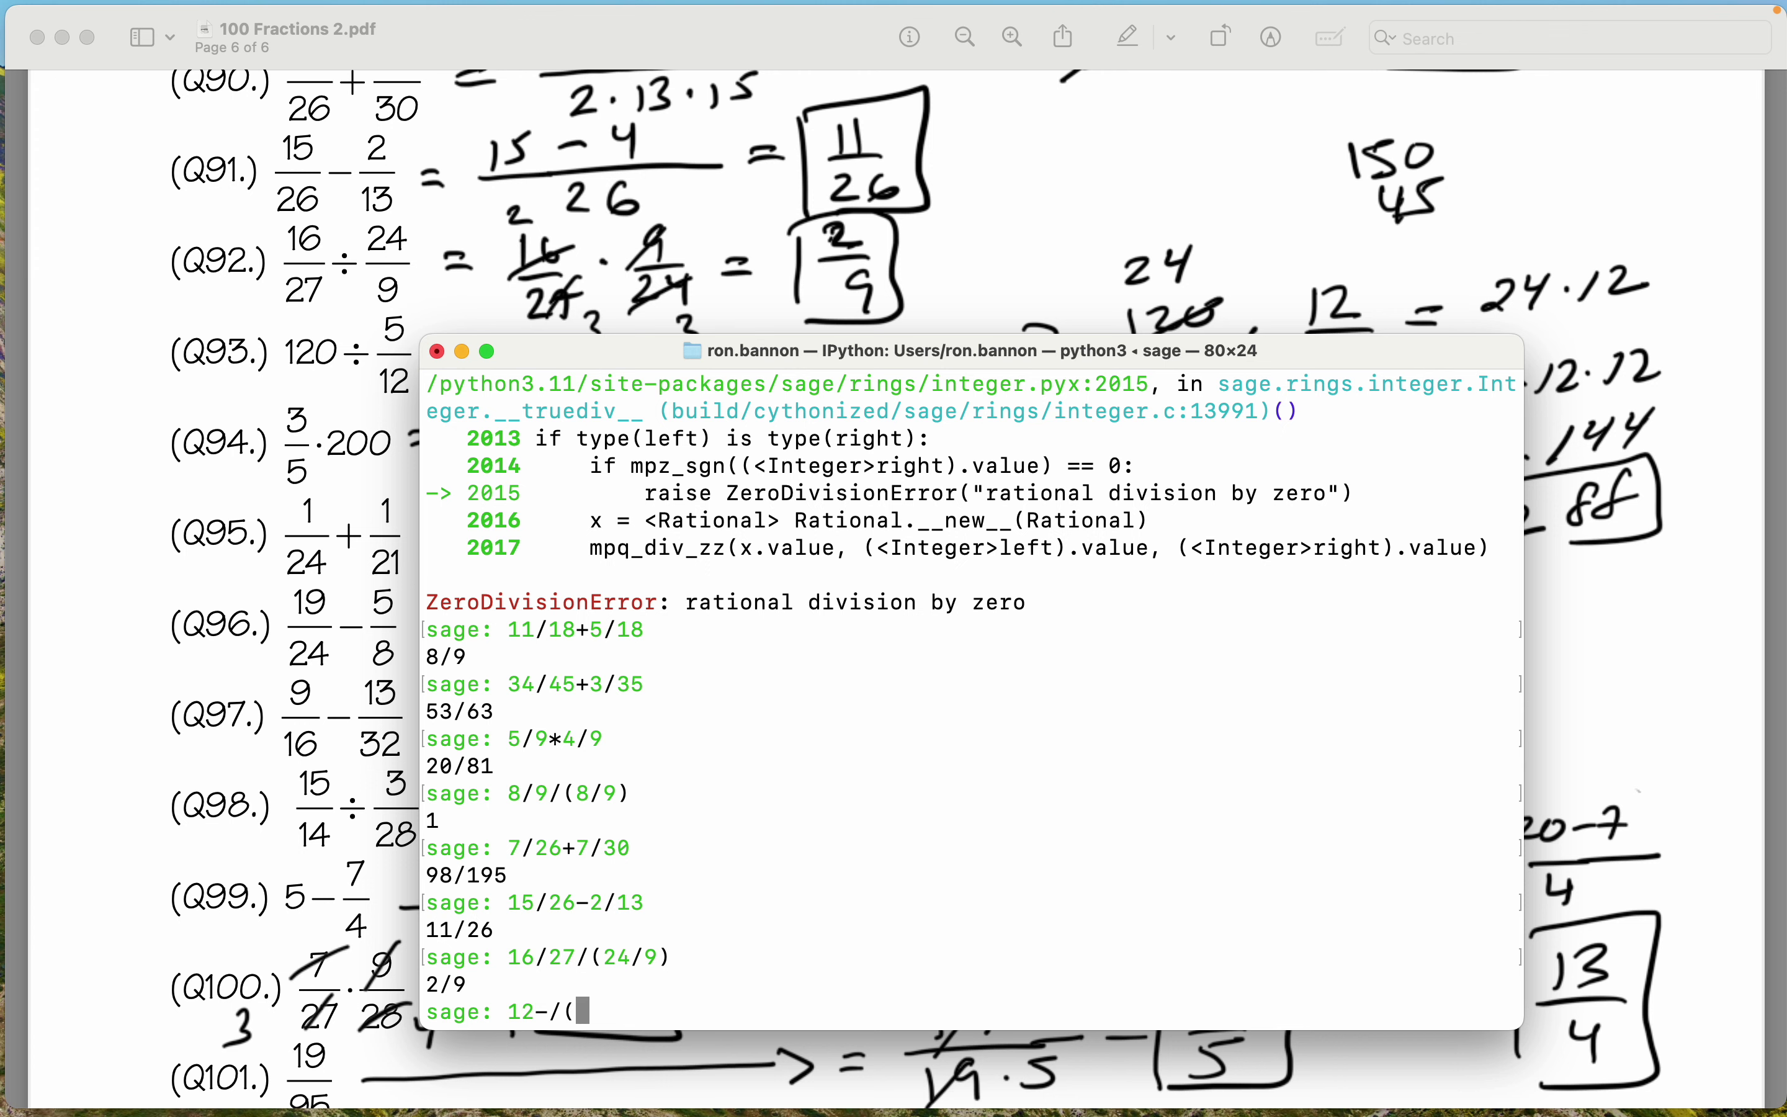
type("5/12)")
key("Return")
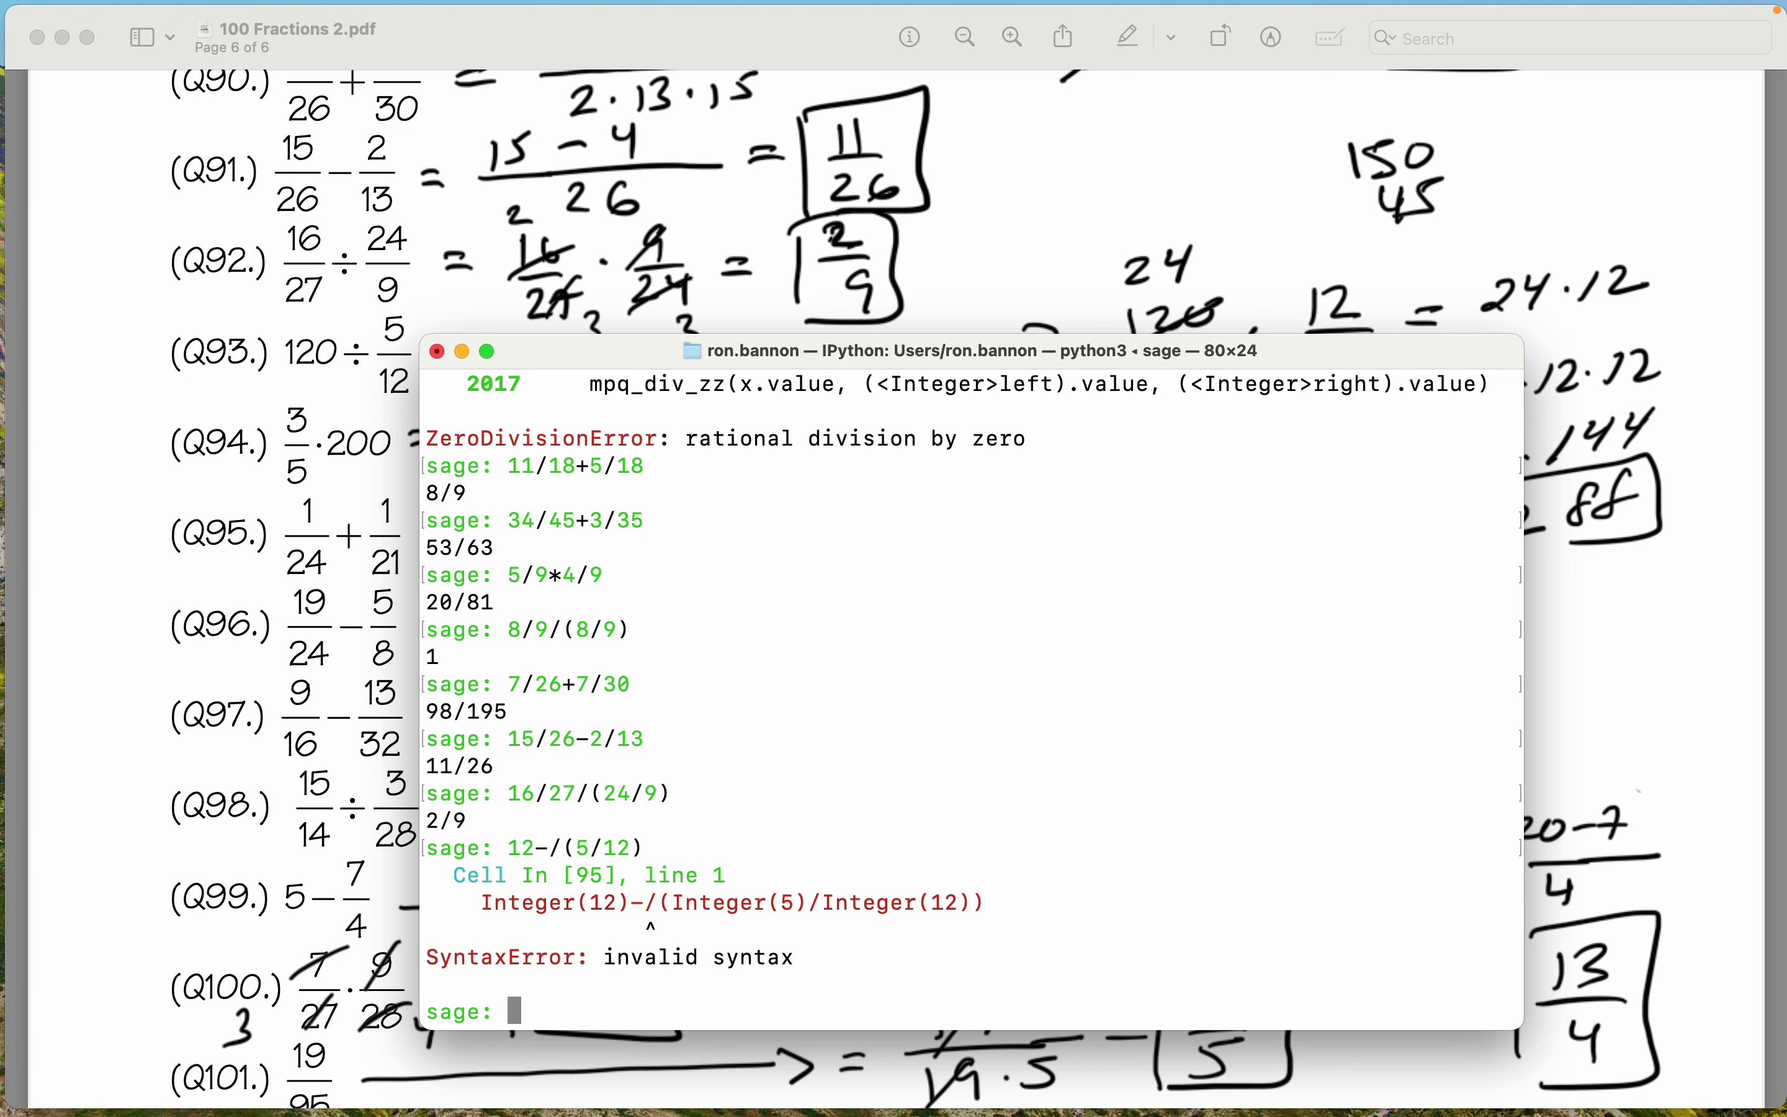
type("120/(5/12")
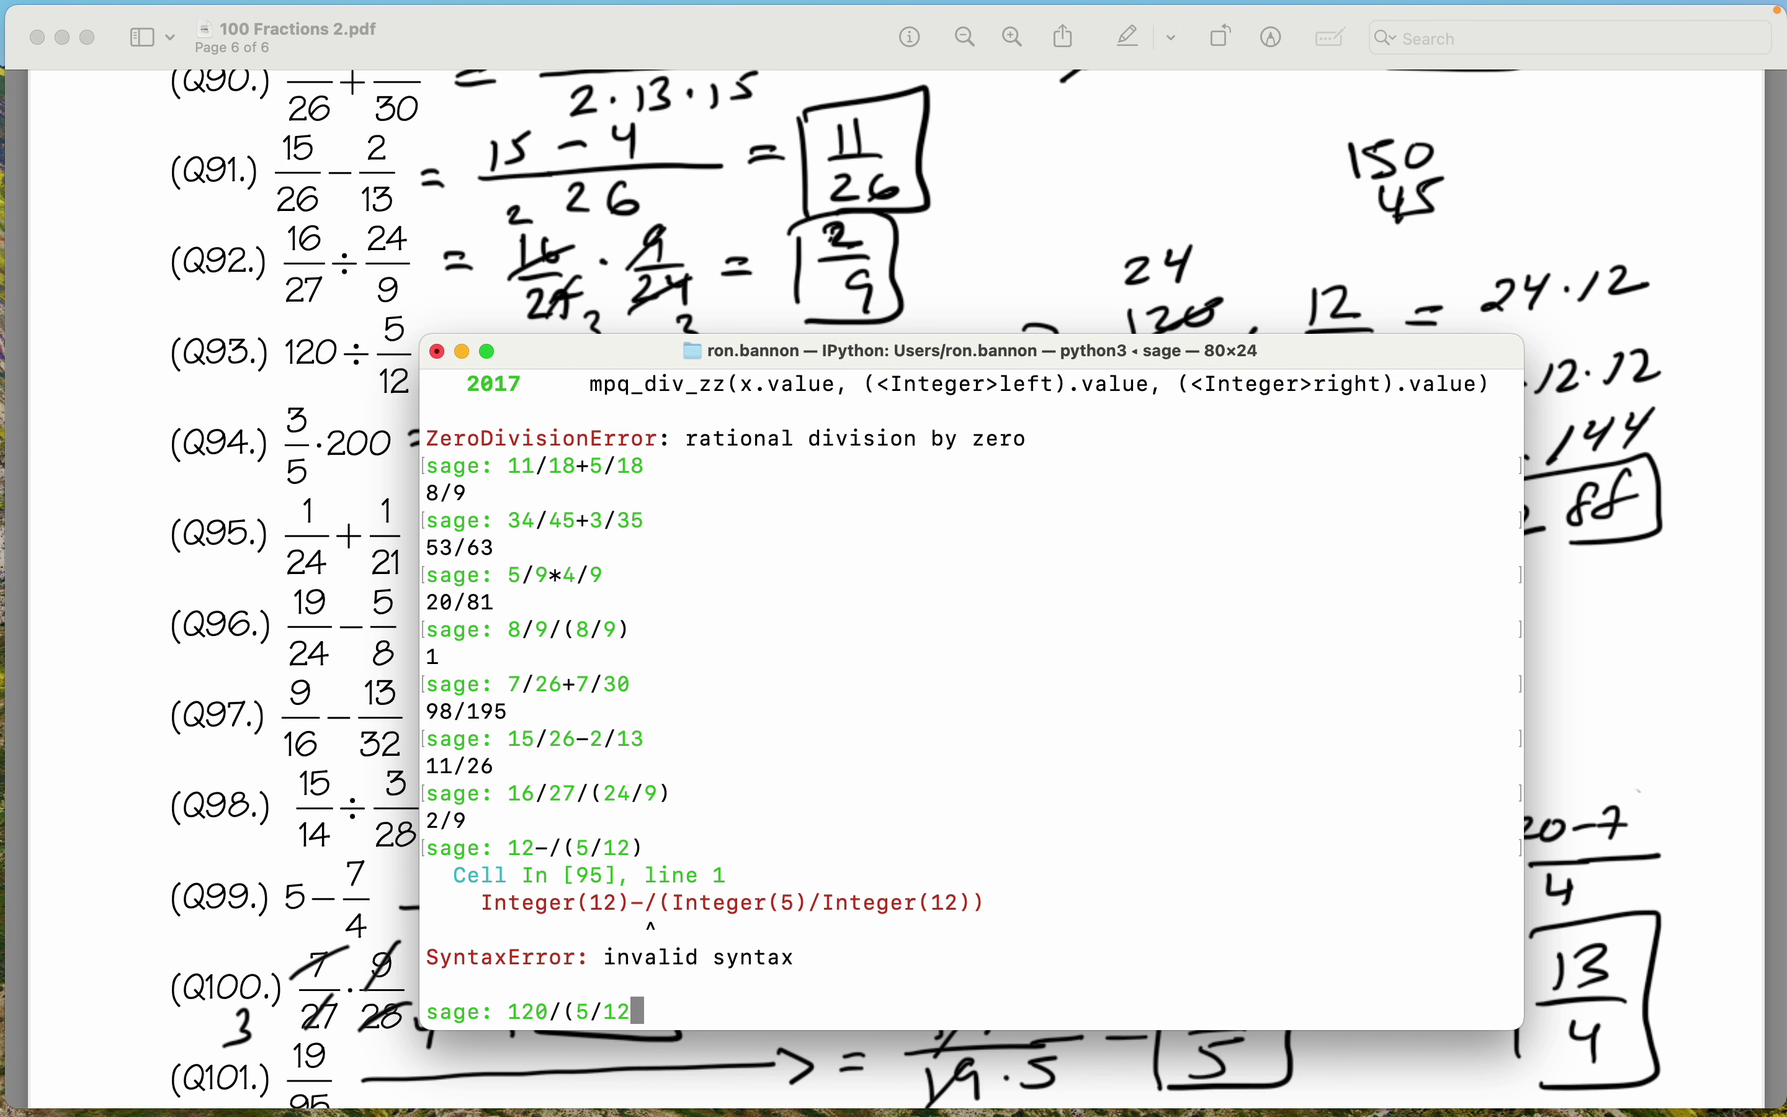
type(")")
key("Return")
scroll(298, 355, "down", 3)
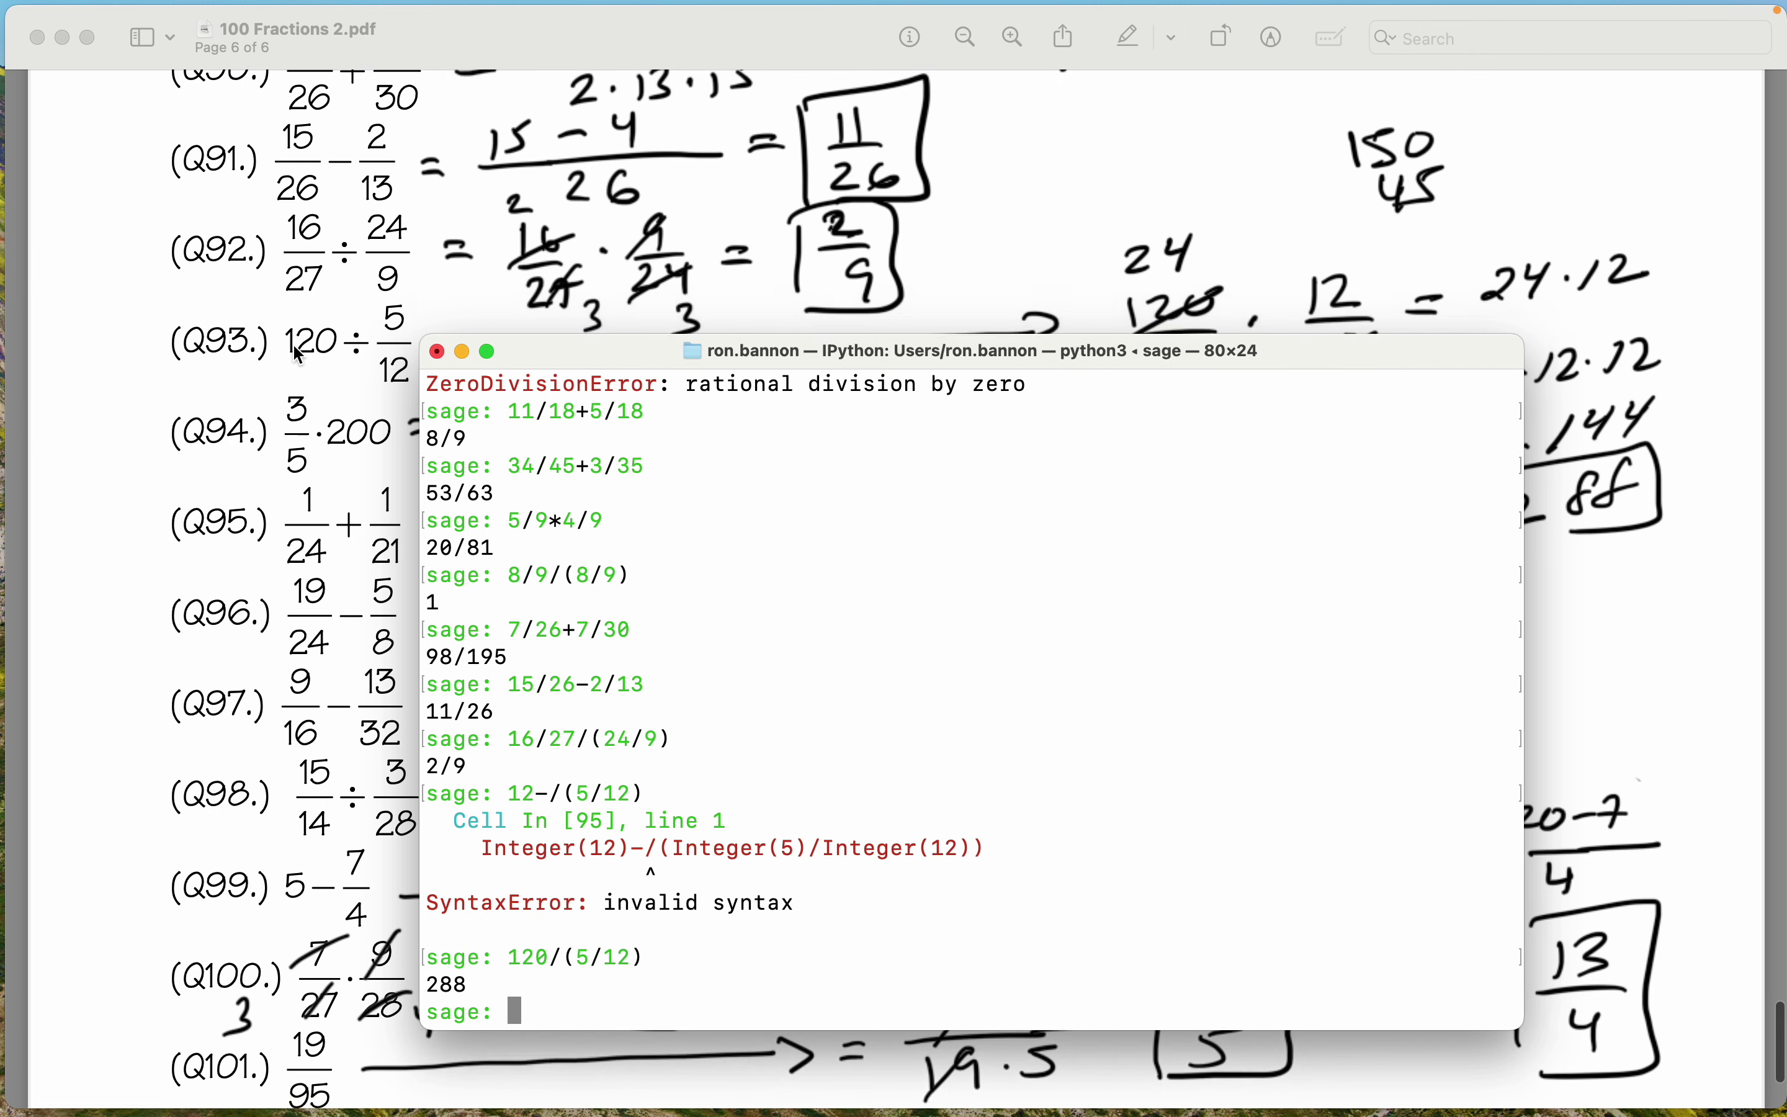
Check Q94 and Q95: 3/5*200 gives 120 and 1/24+1/21 gives 5/56.
scroll(299, 354, "down", 5)
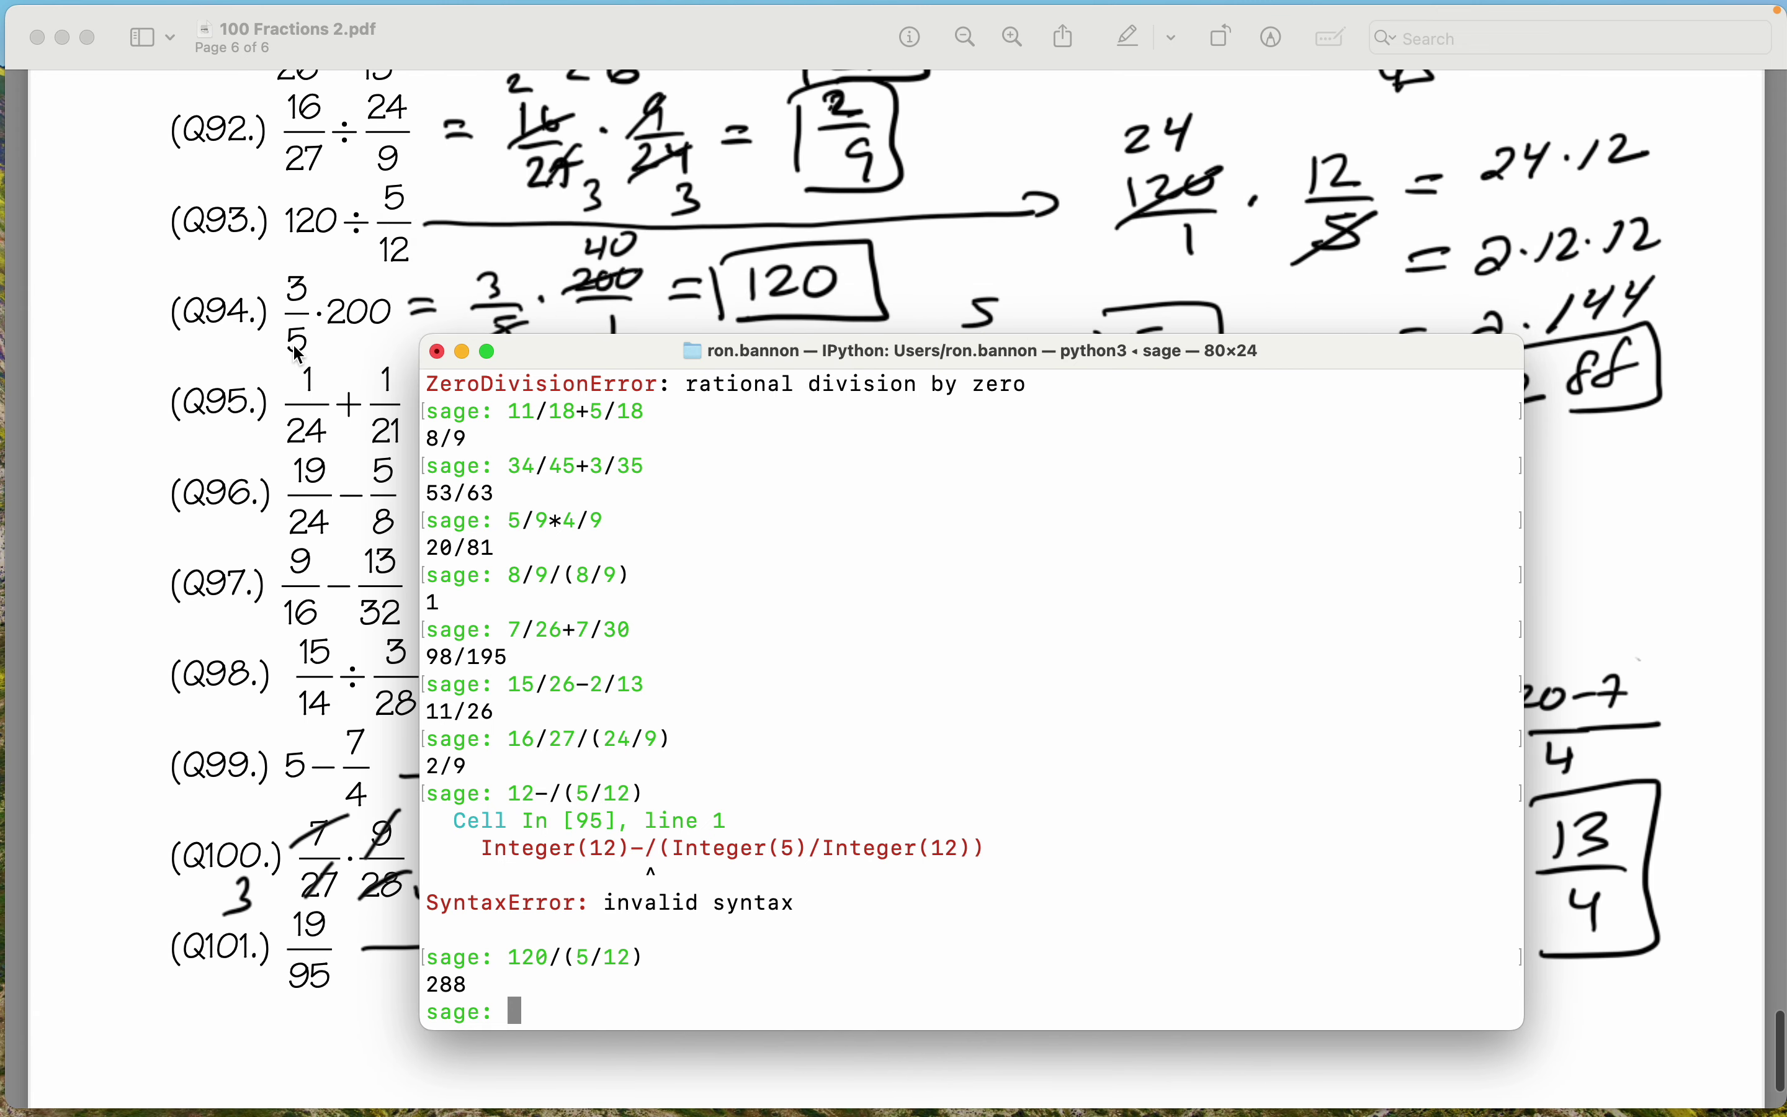
scroll(299, 354, "down", 1)
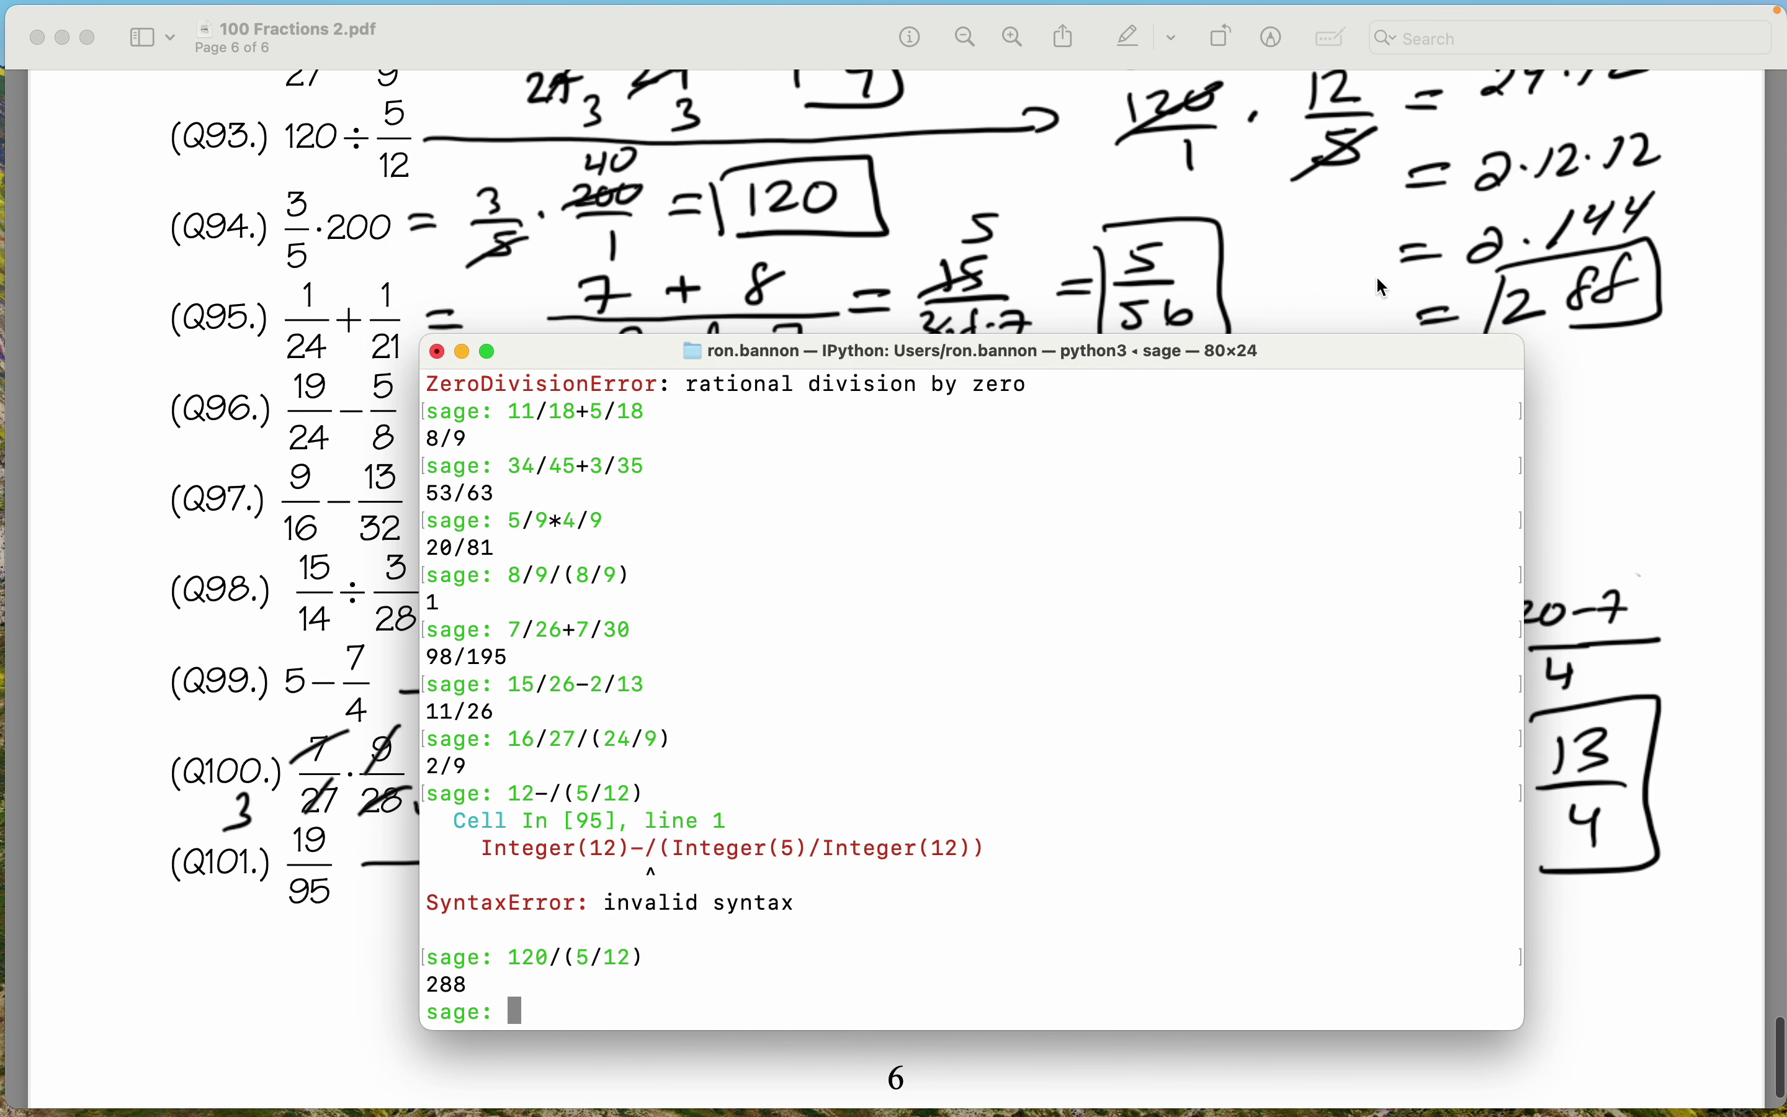
scroll(1165, 274, "up", 5)
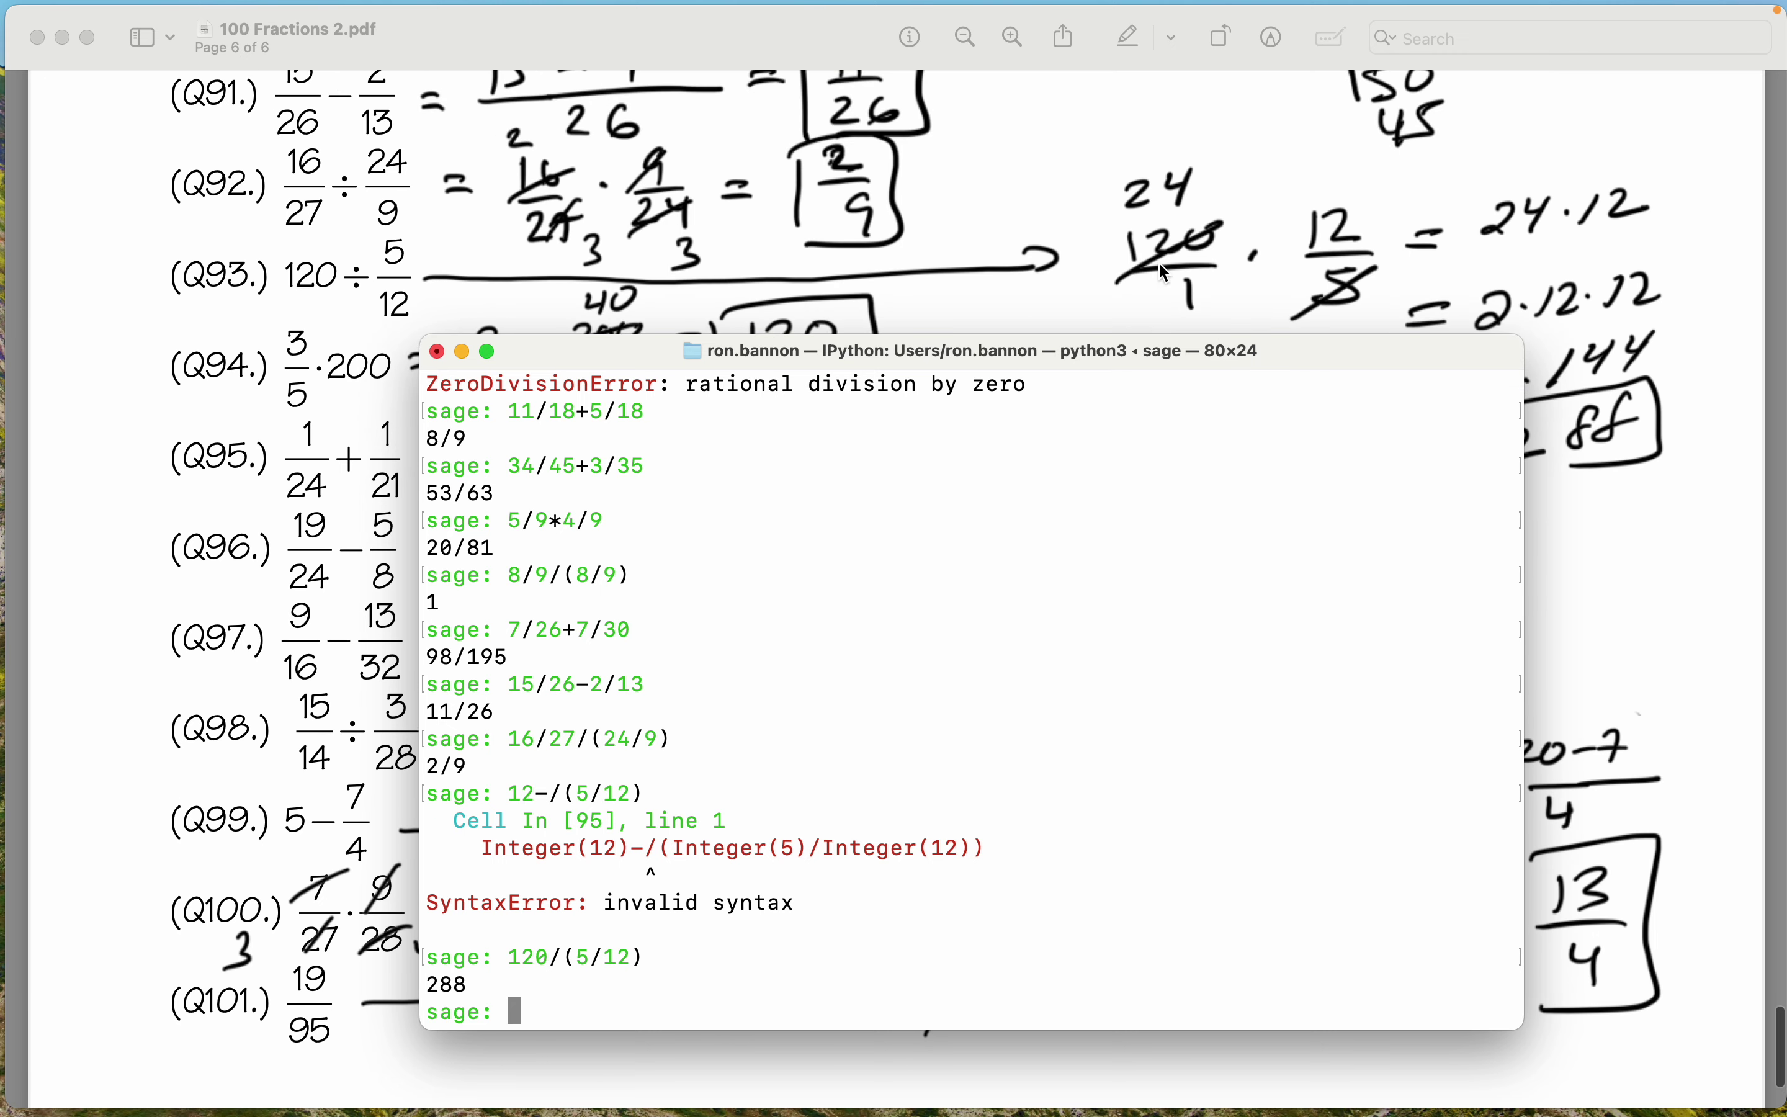
type("3/35+13/155")
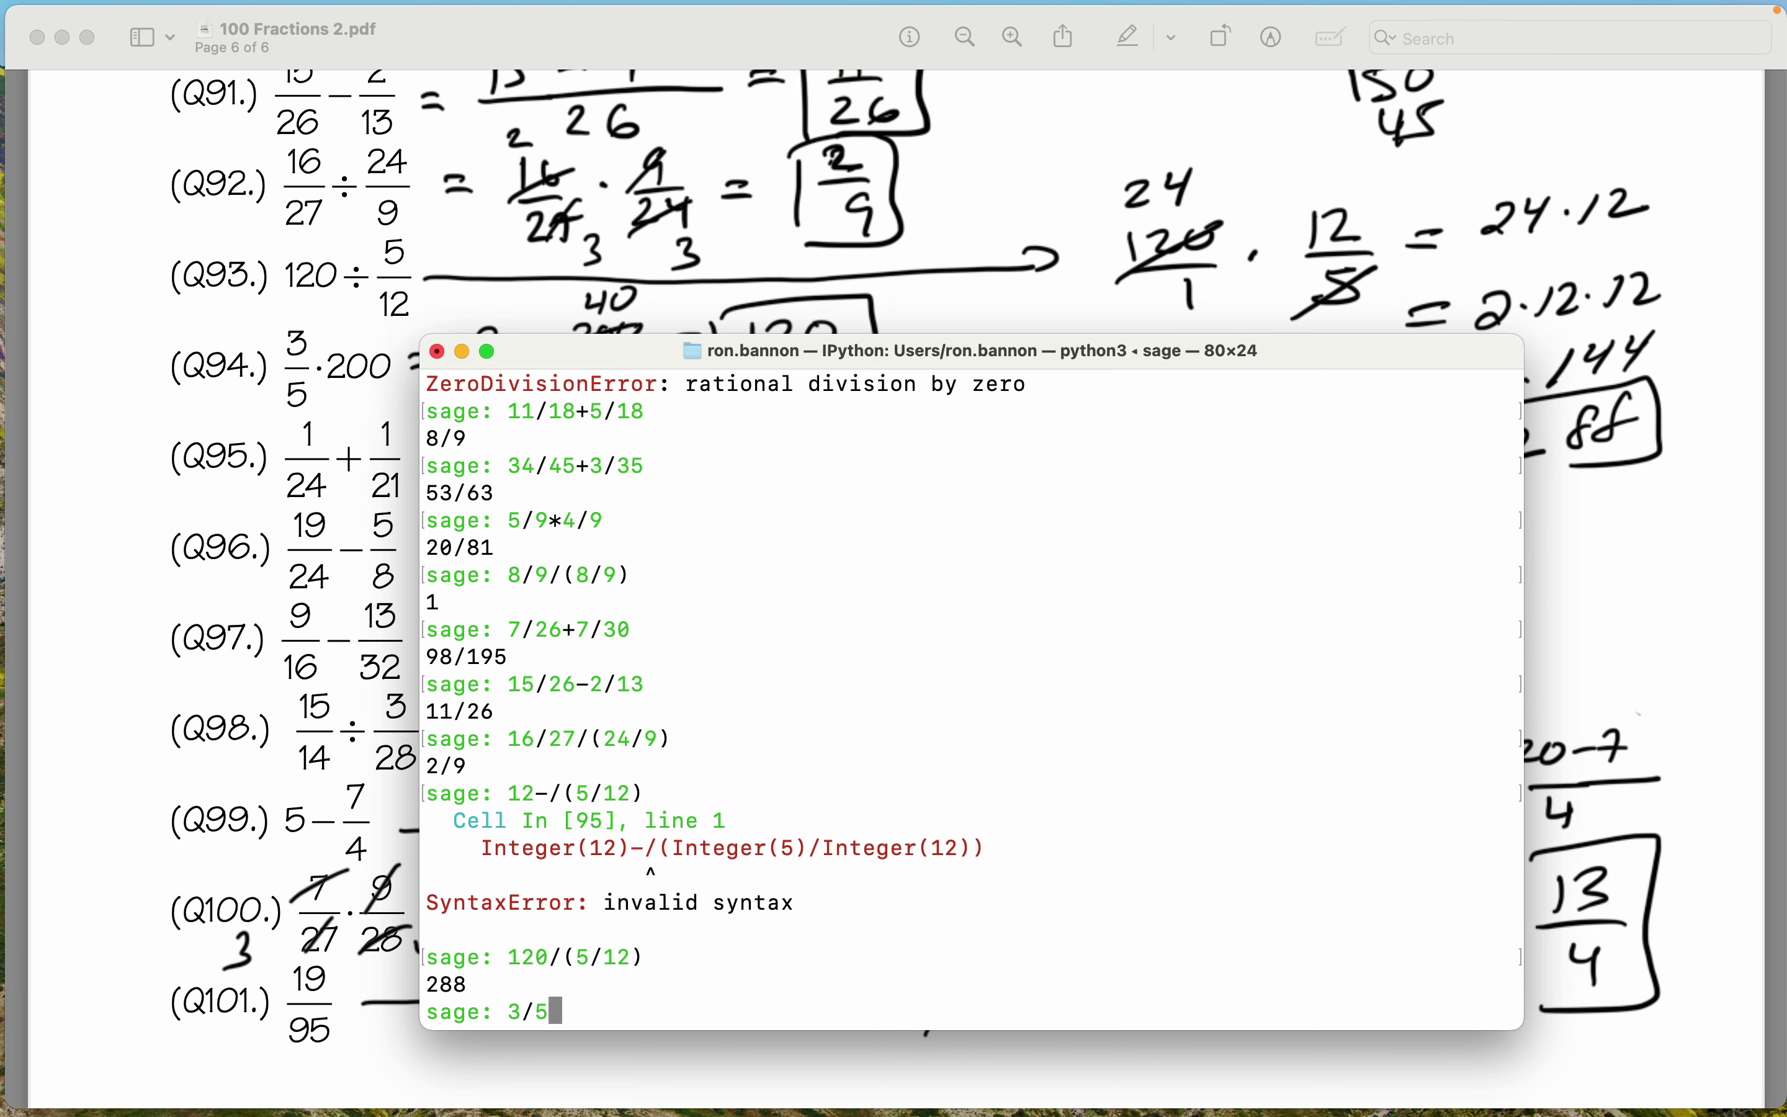
type("*200")
key("Return")
scroll(280, 591, "down", 1)
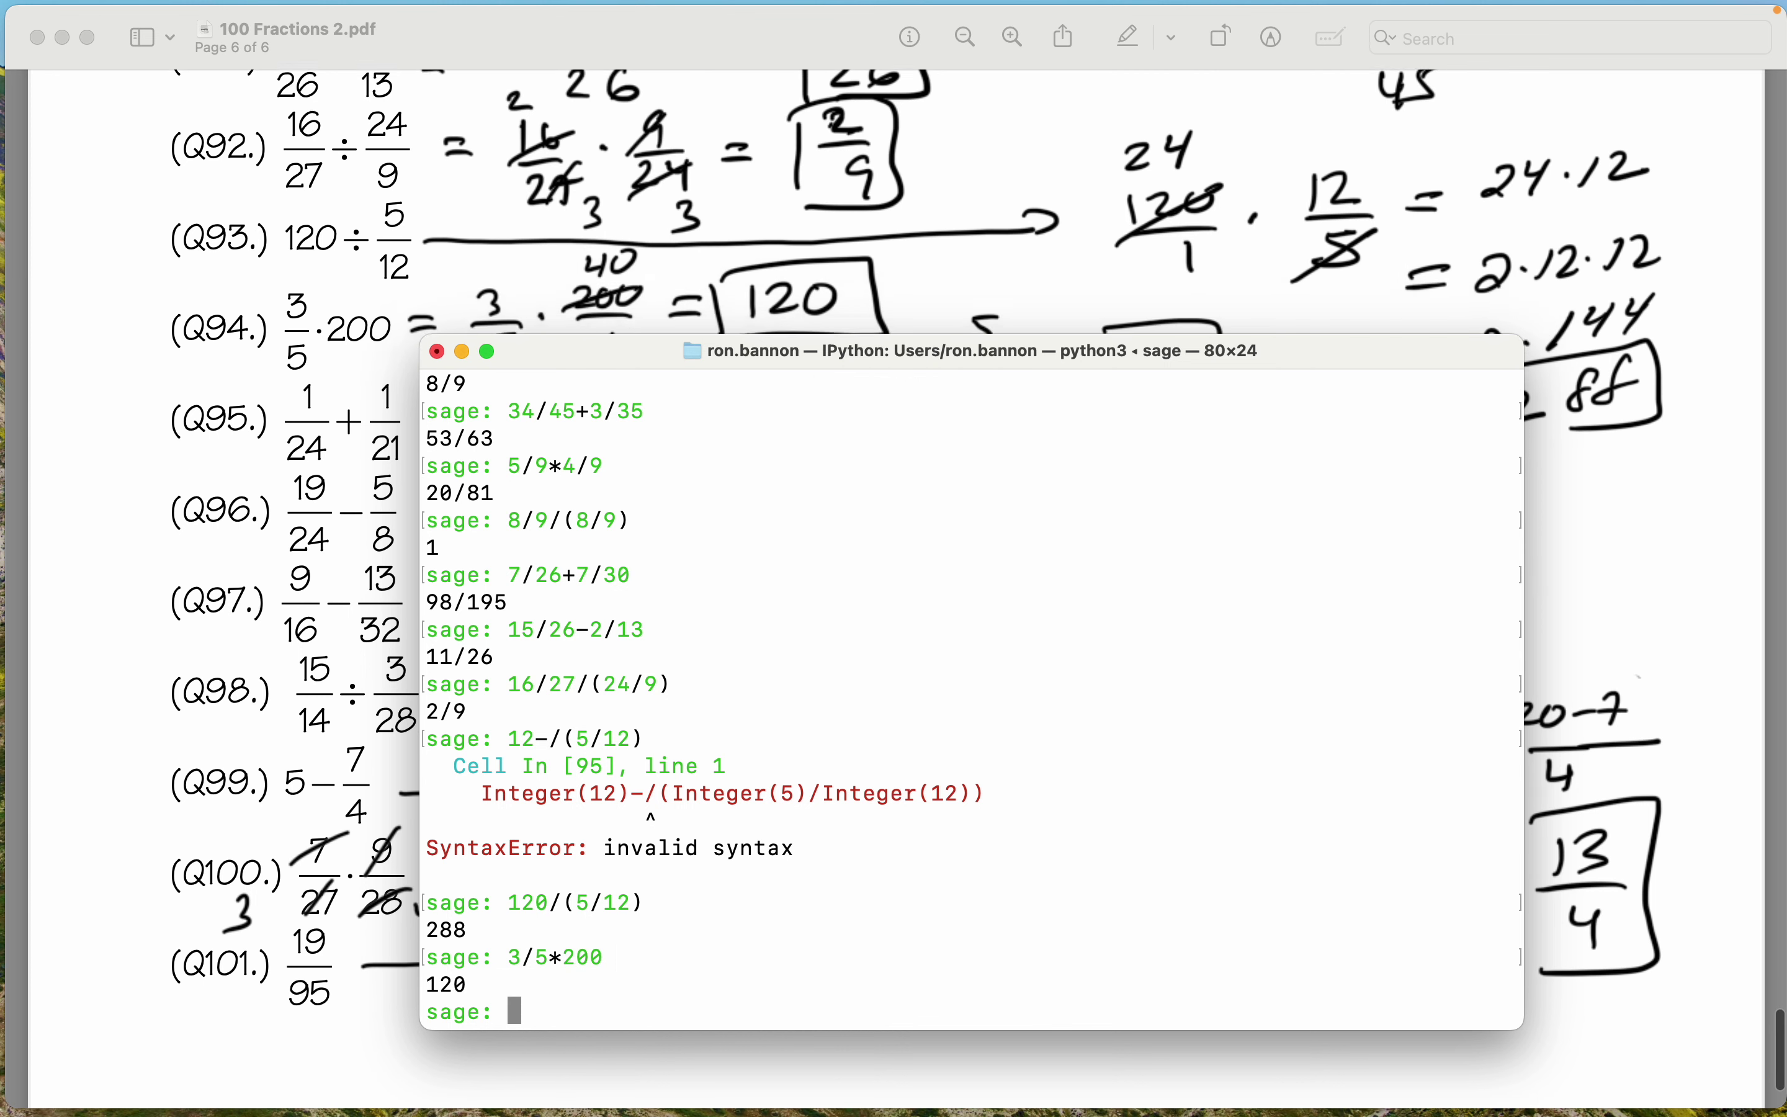
type("1")
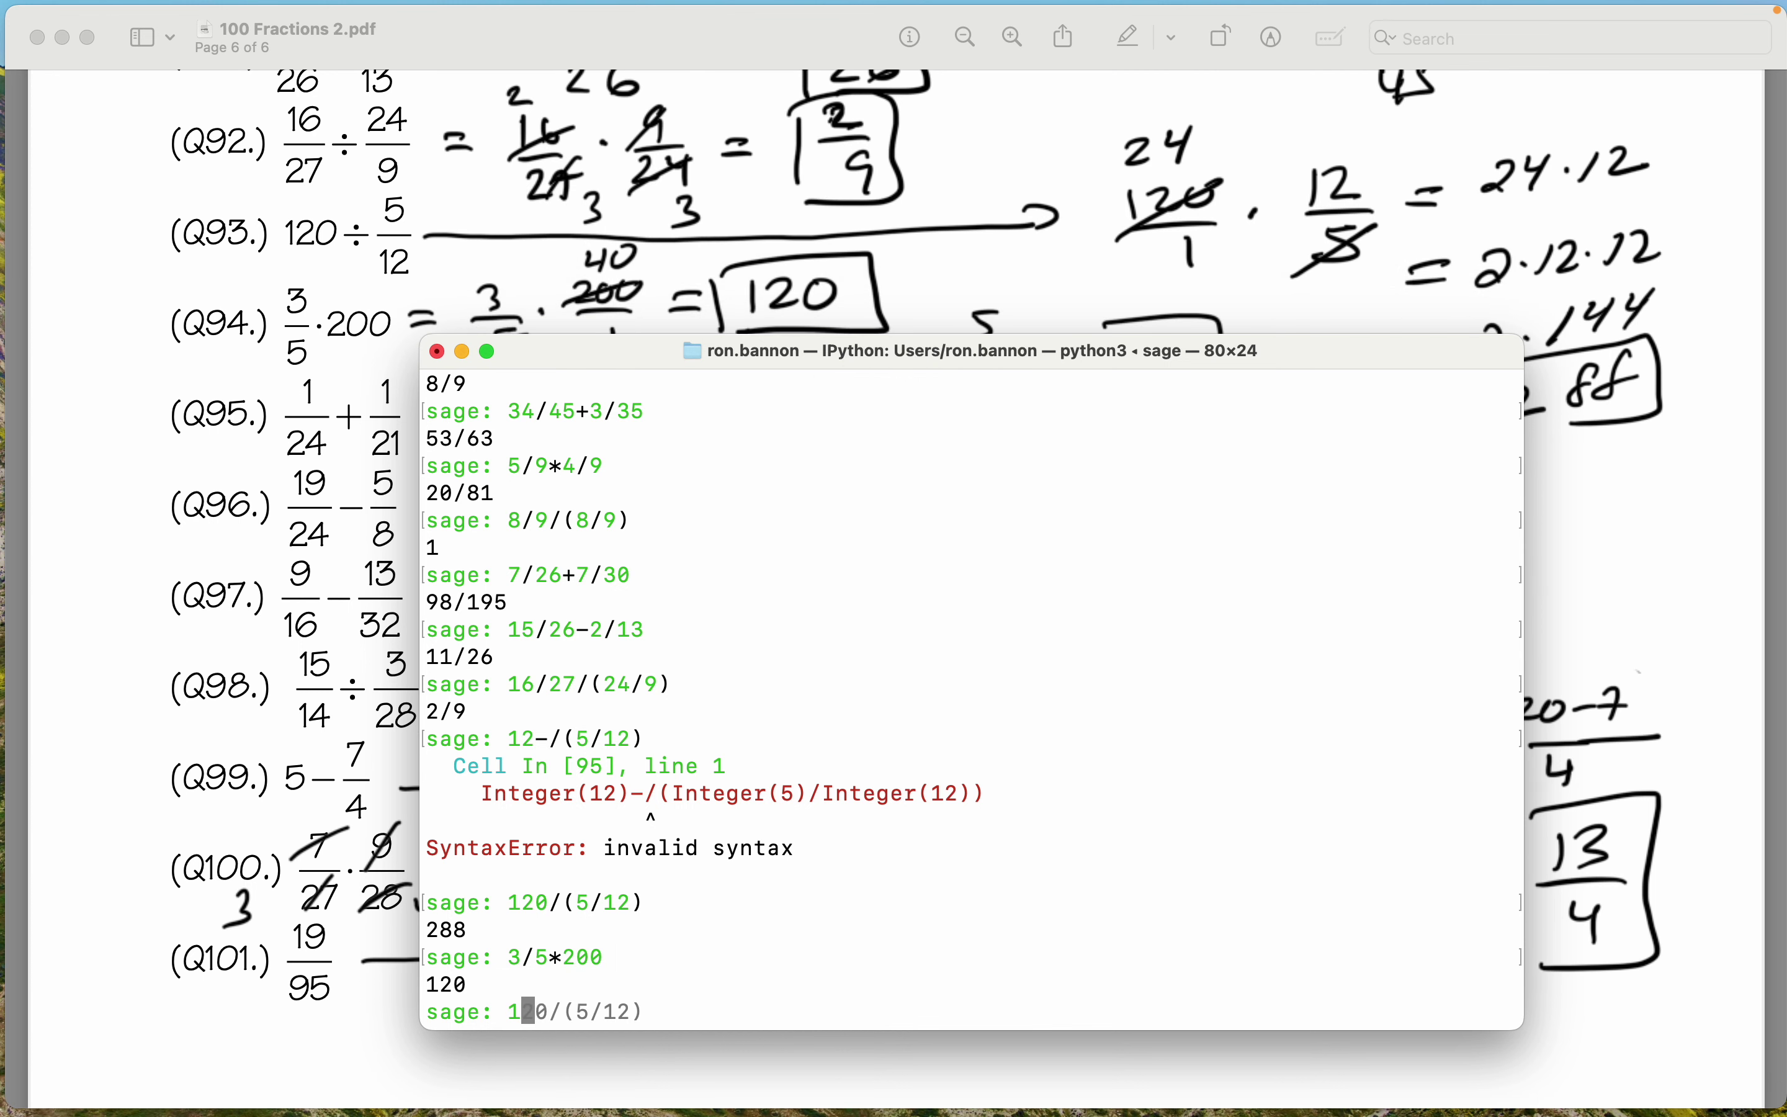
type("/24+1/21")
key("Return")
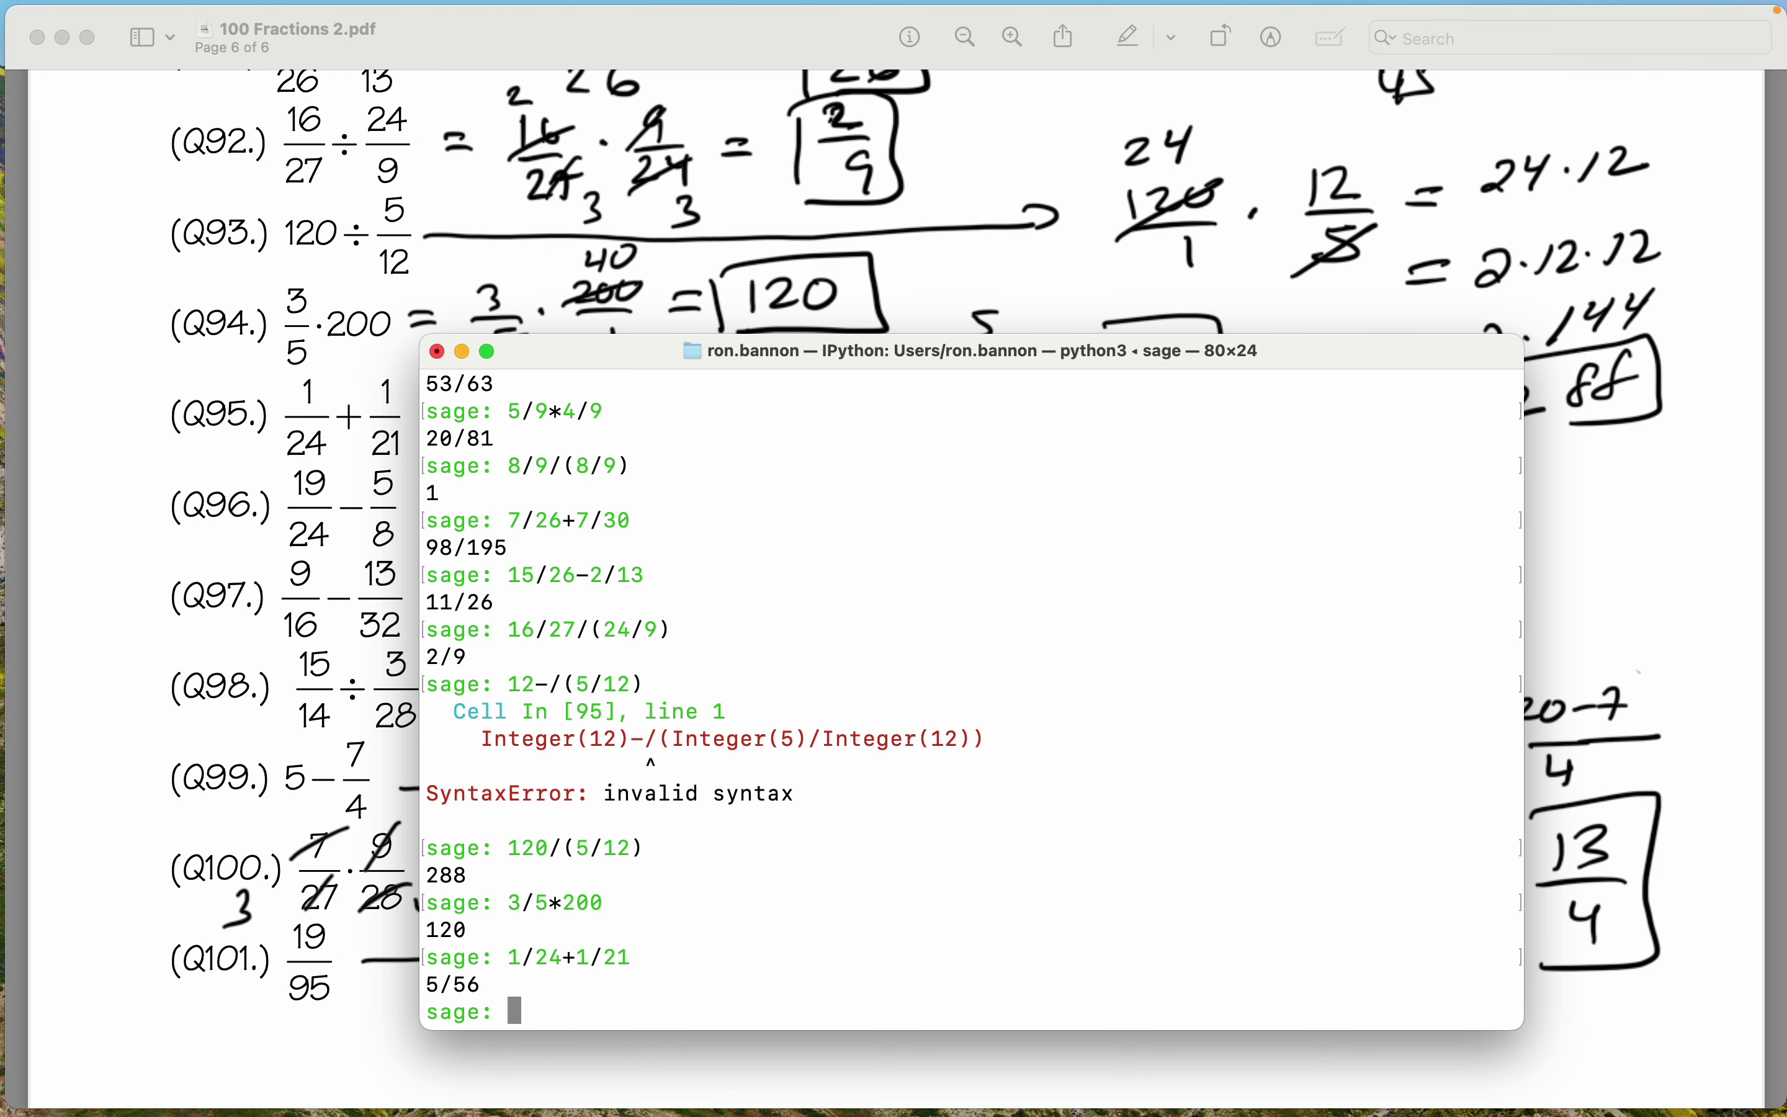
Check Q96 and Q97: 19/24-5/8 gives 1/6 and 9/16-13/32 gives 5/32.
scroll(281, 591, "down", 3)
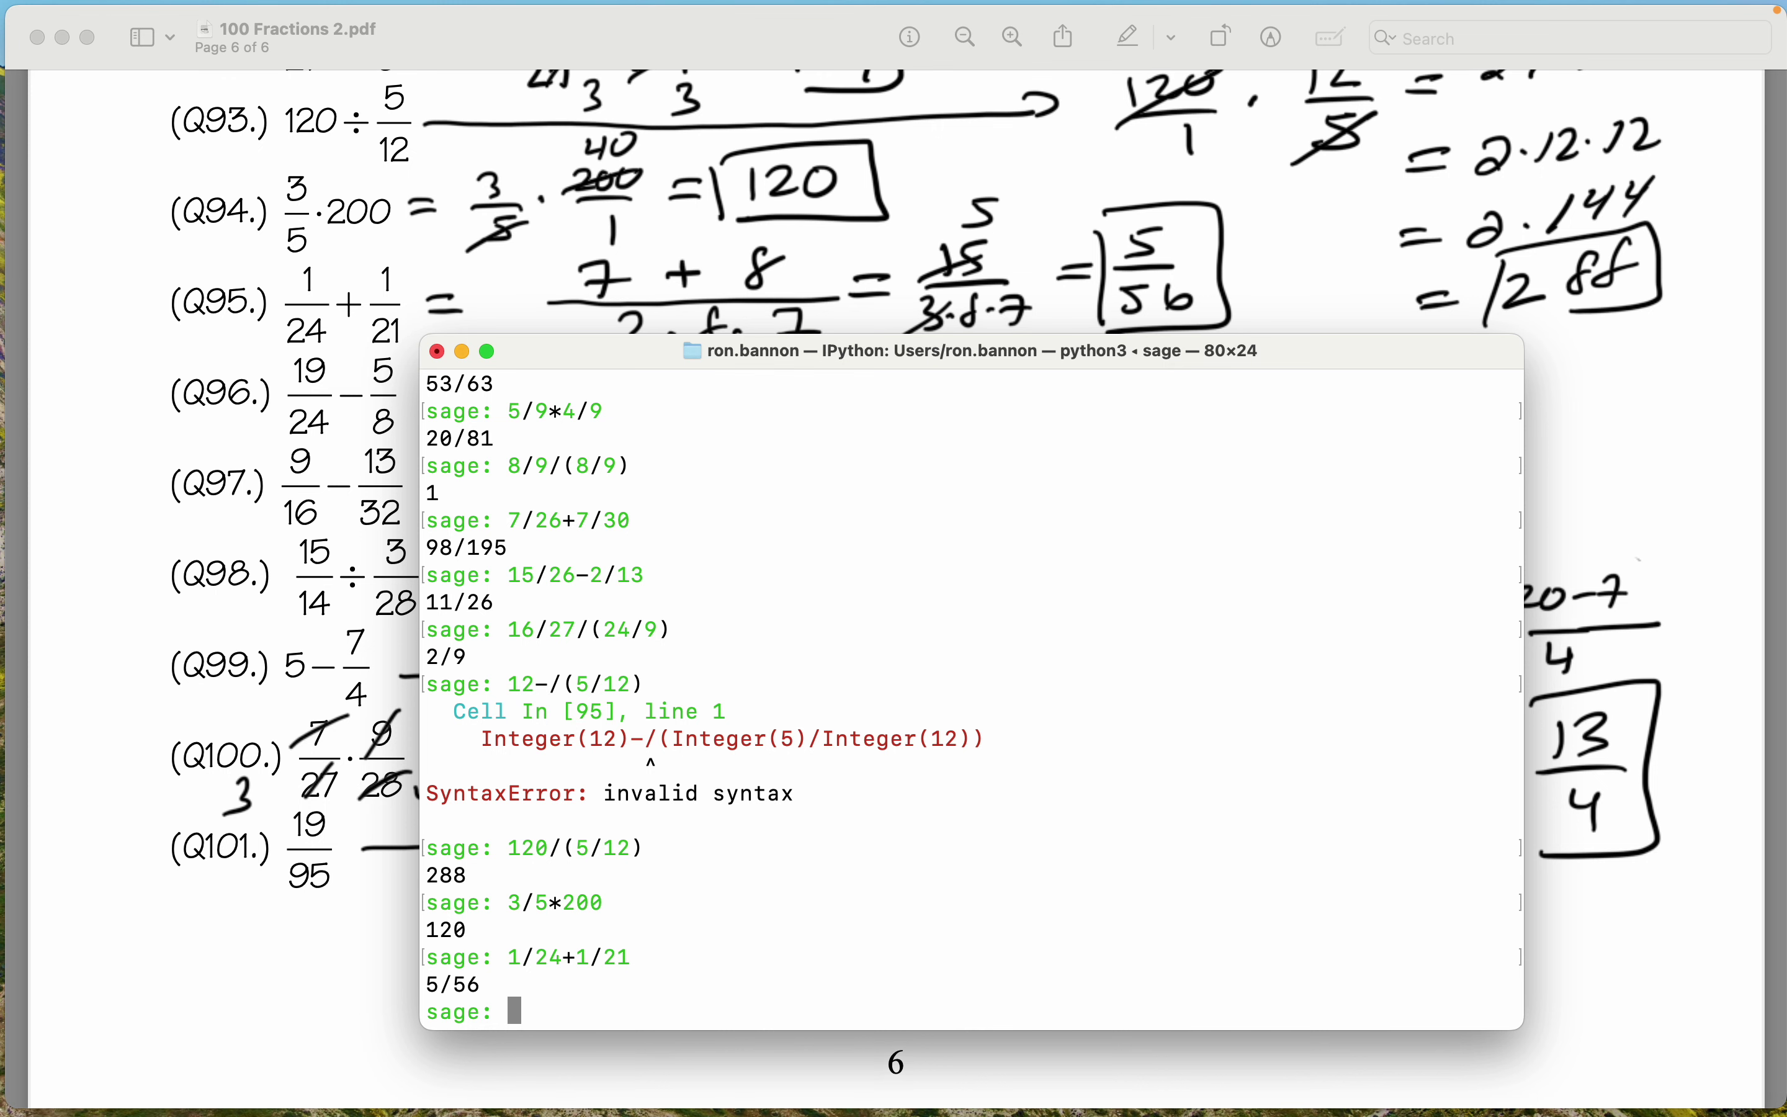
type("19/24-5/8")
key("Return")
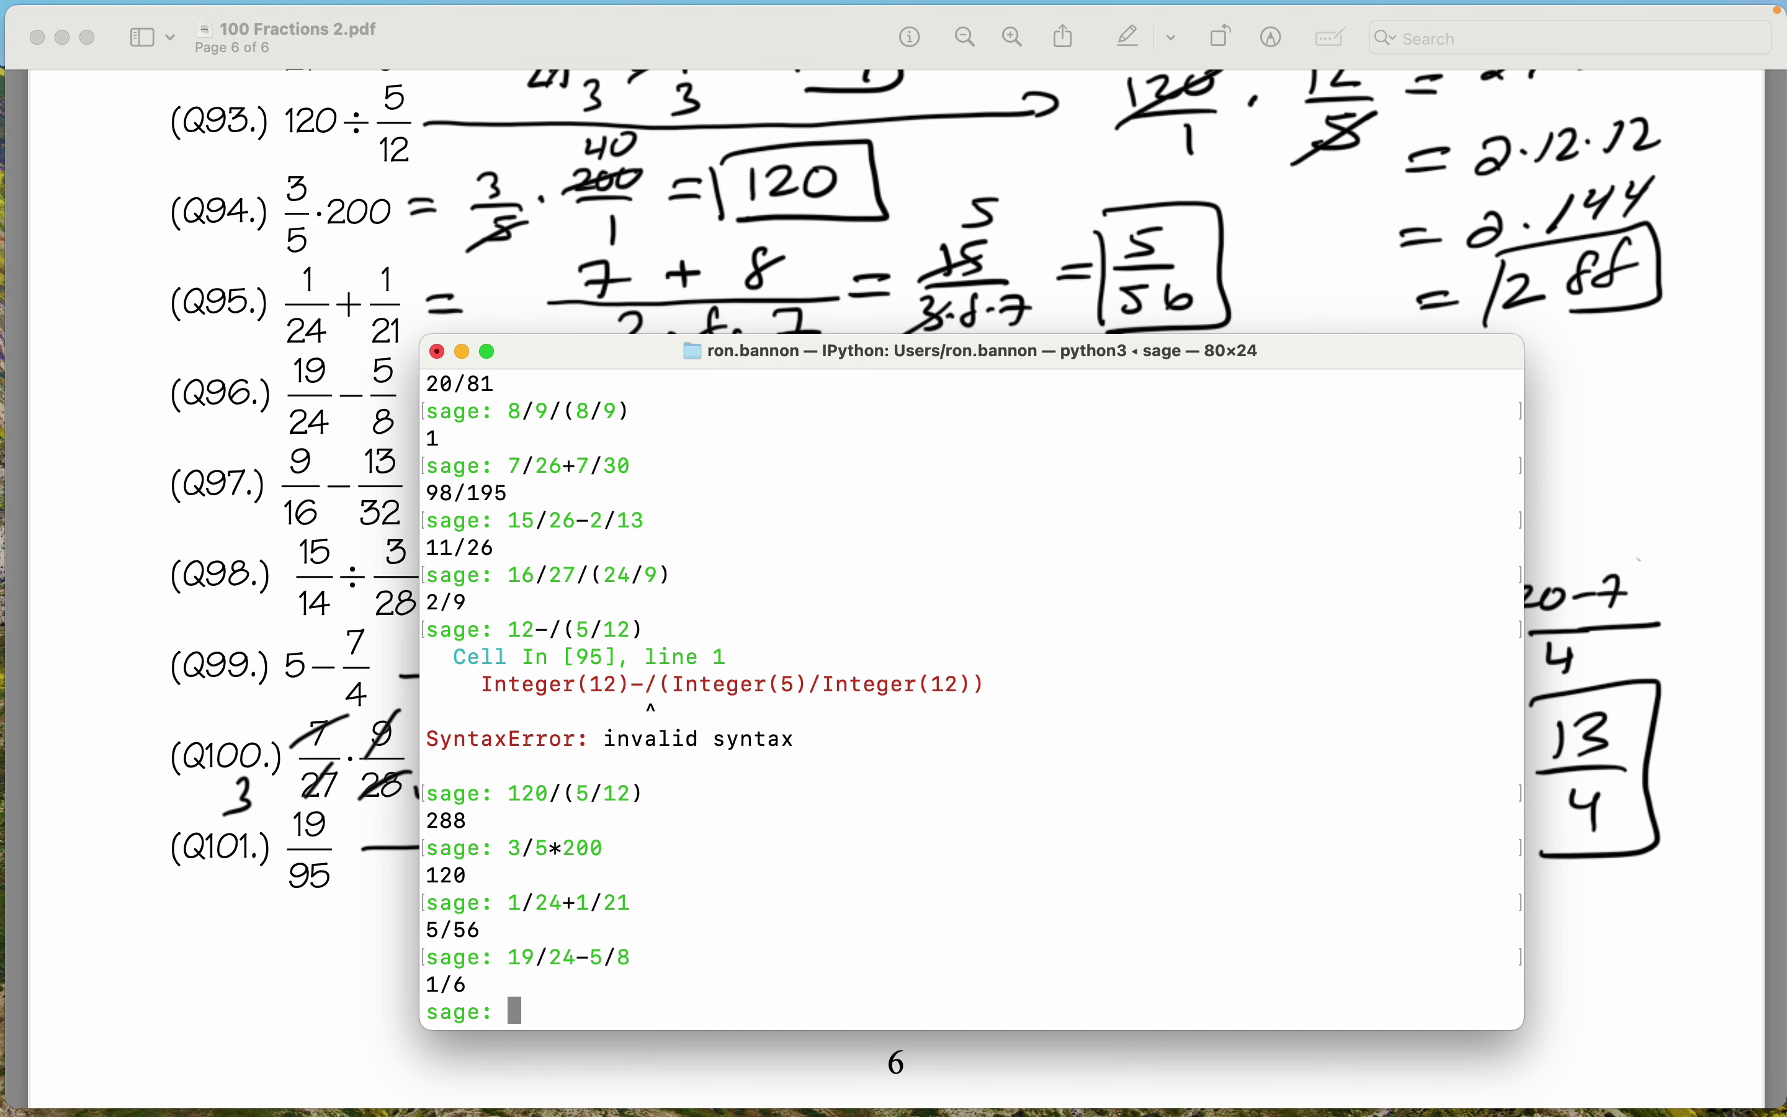
scroll(960, 199, "down", 3)
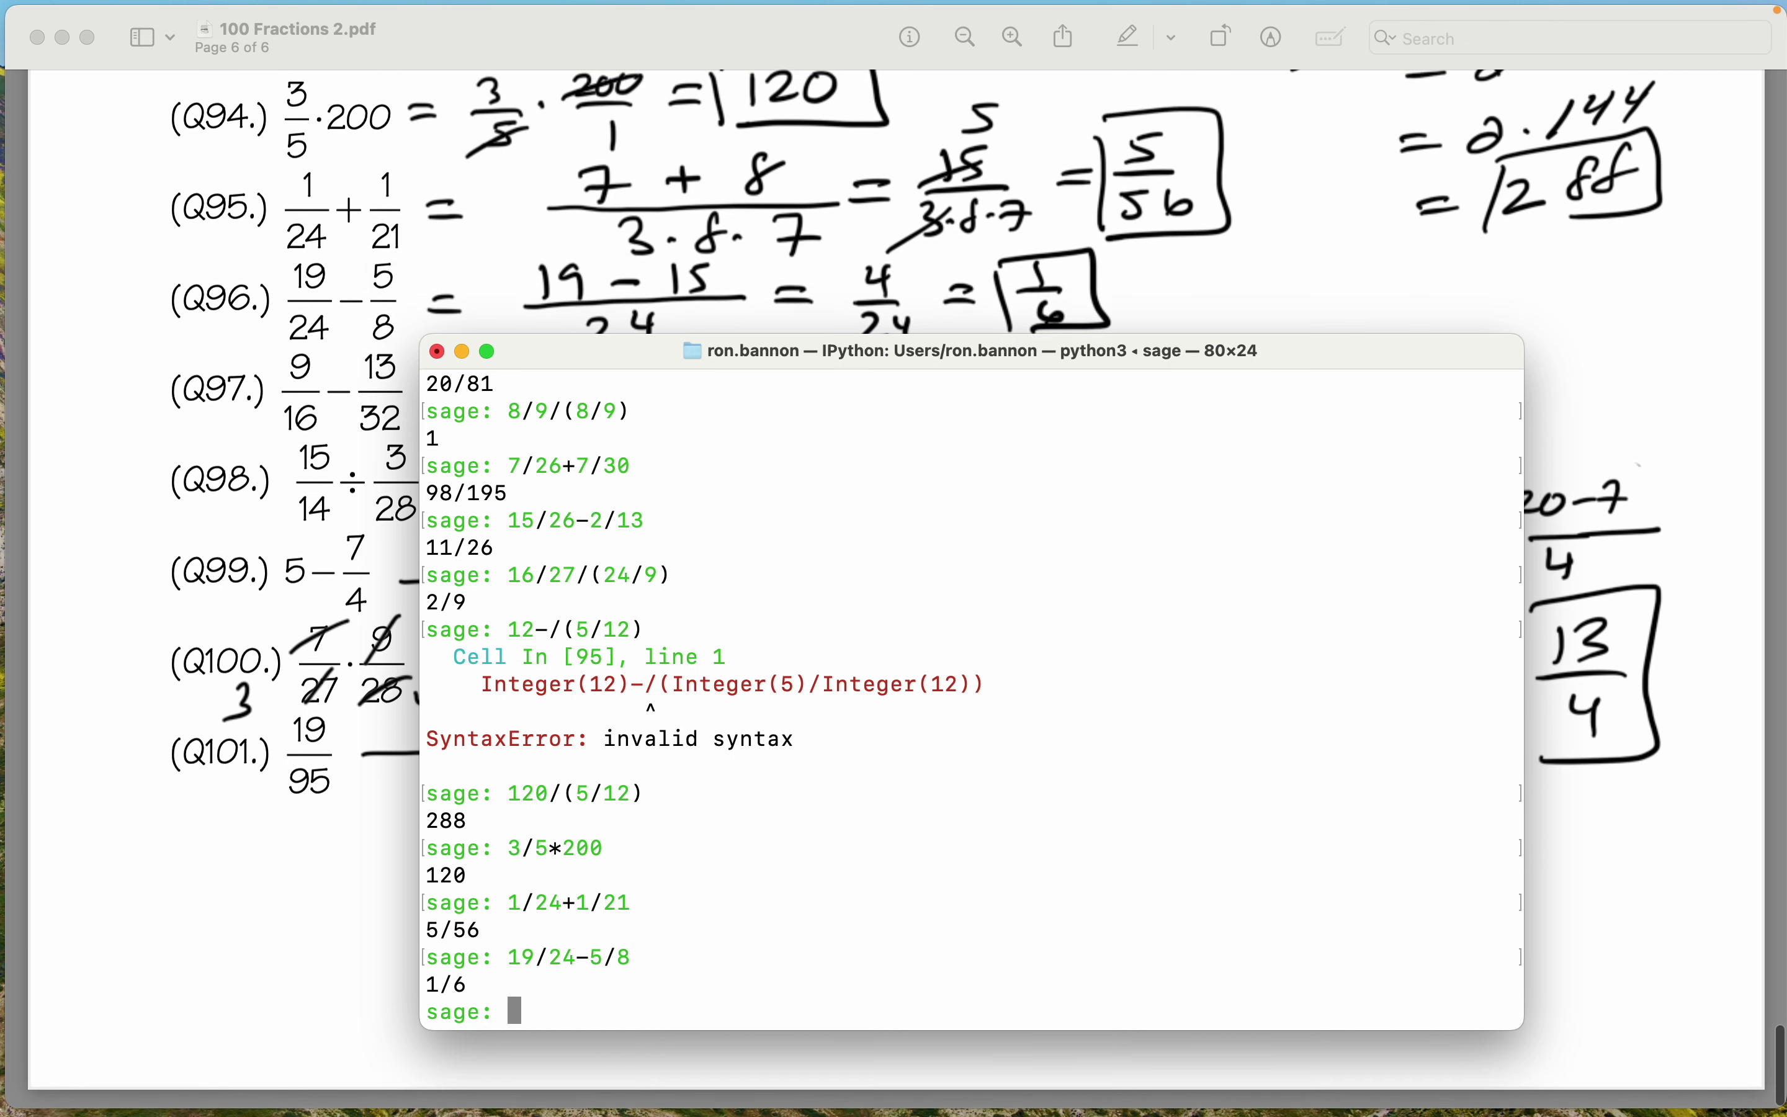
type("9/16-13")
type("32")
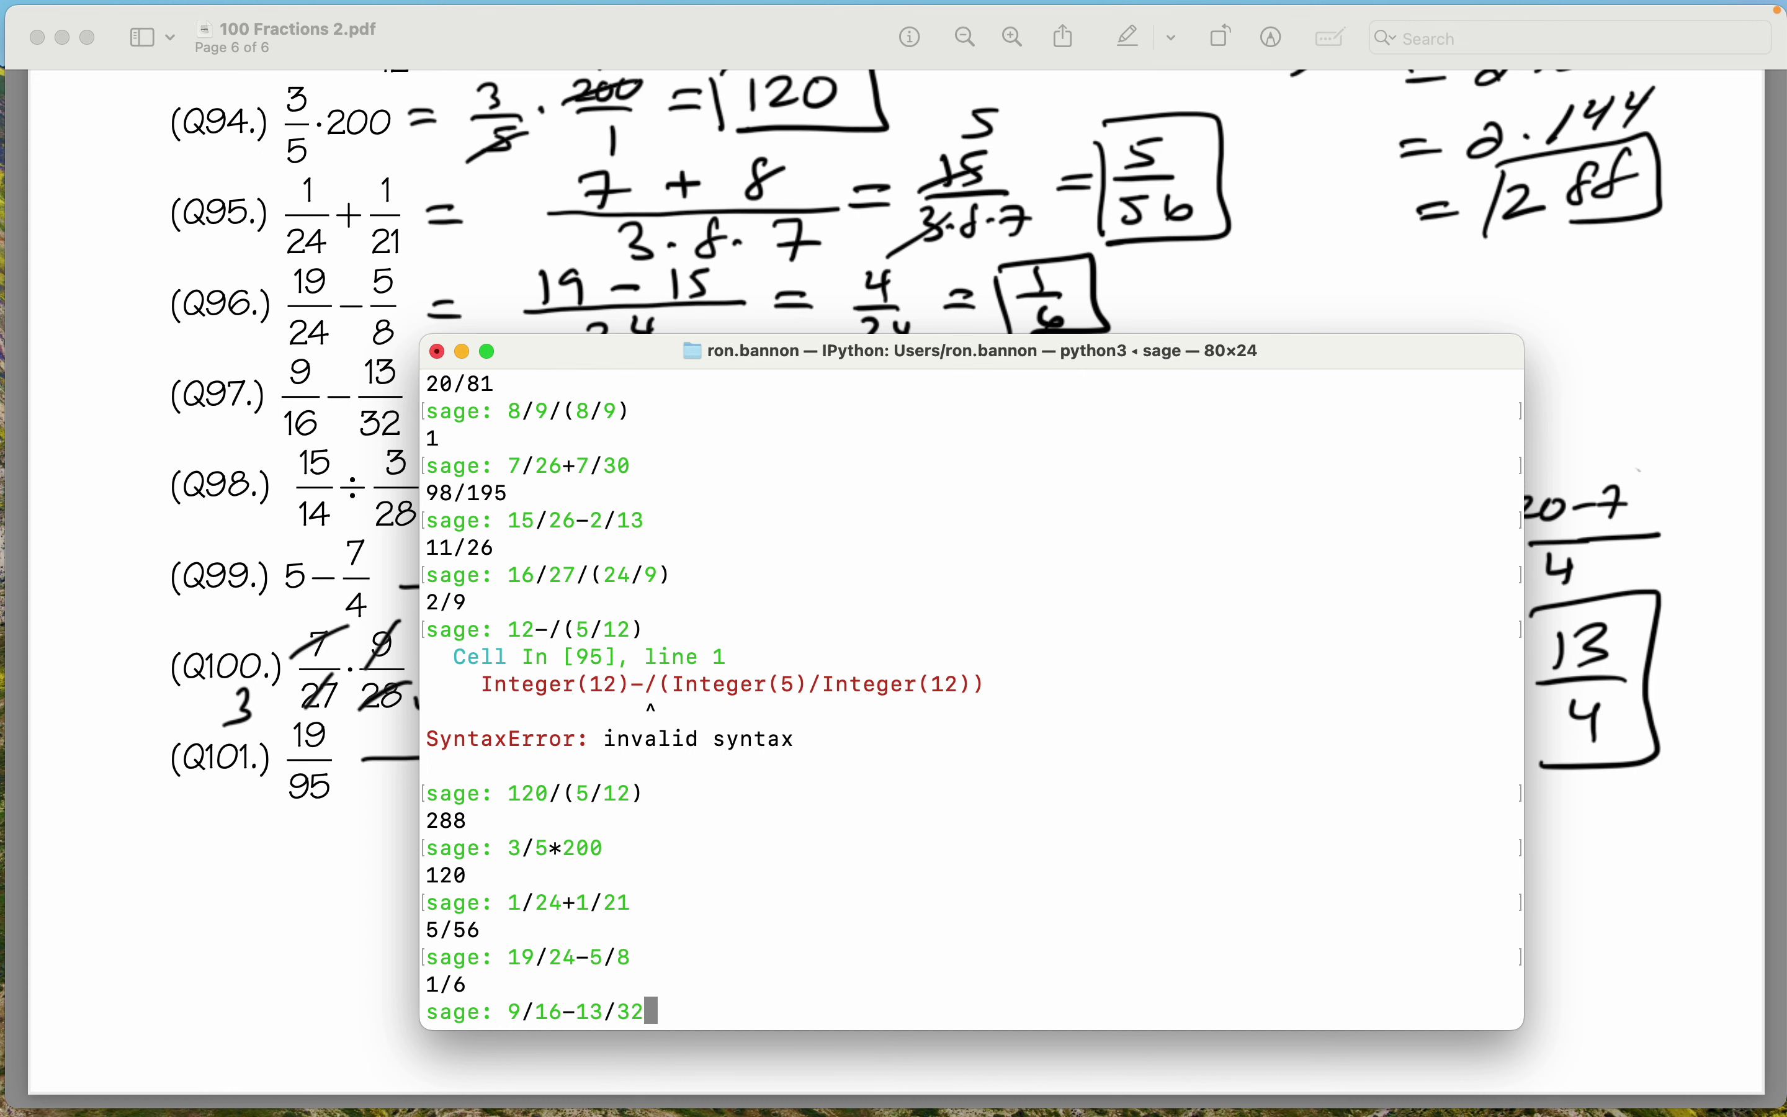
key("Return")
scroll(1016, 260, "down", 2)
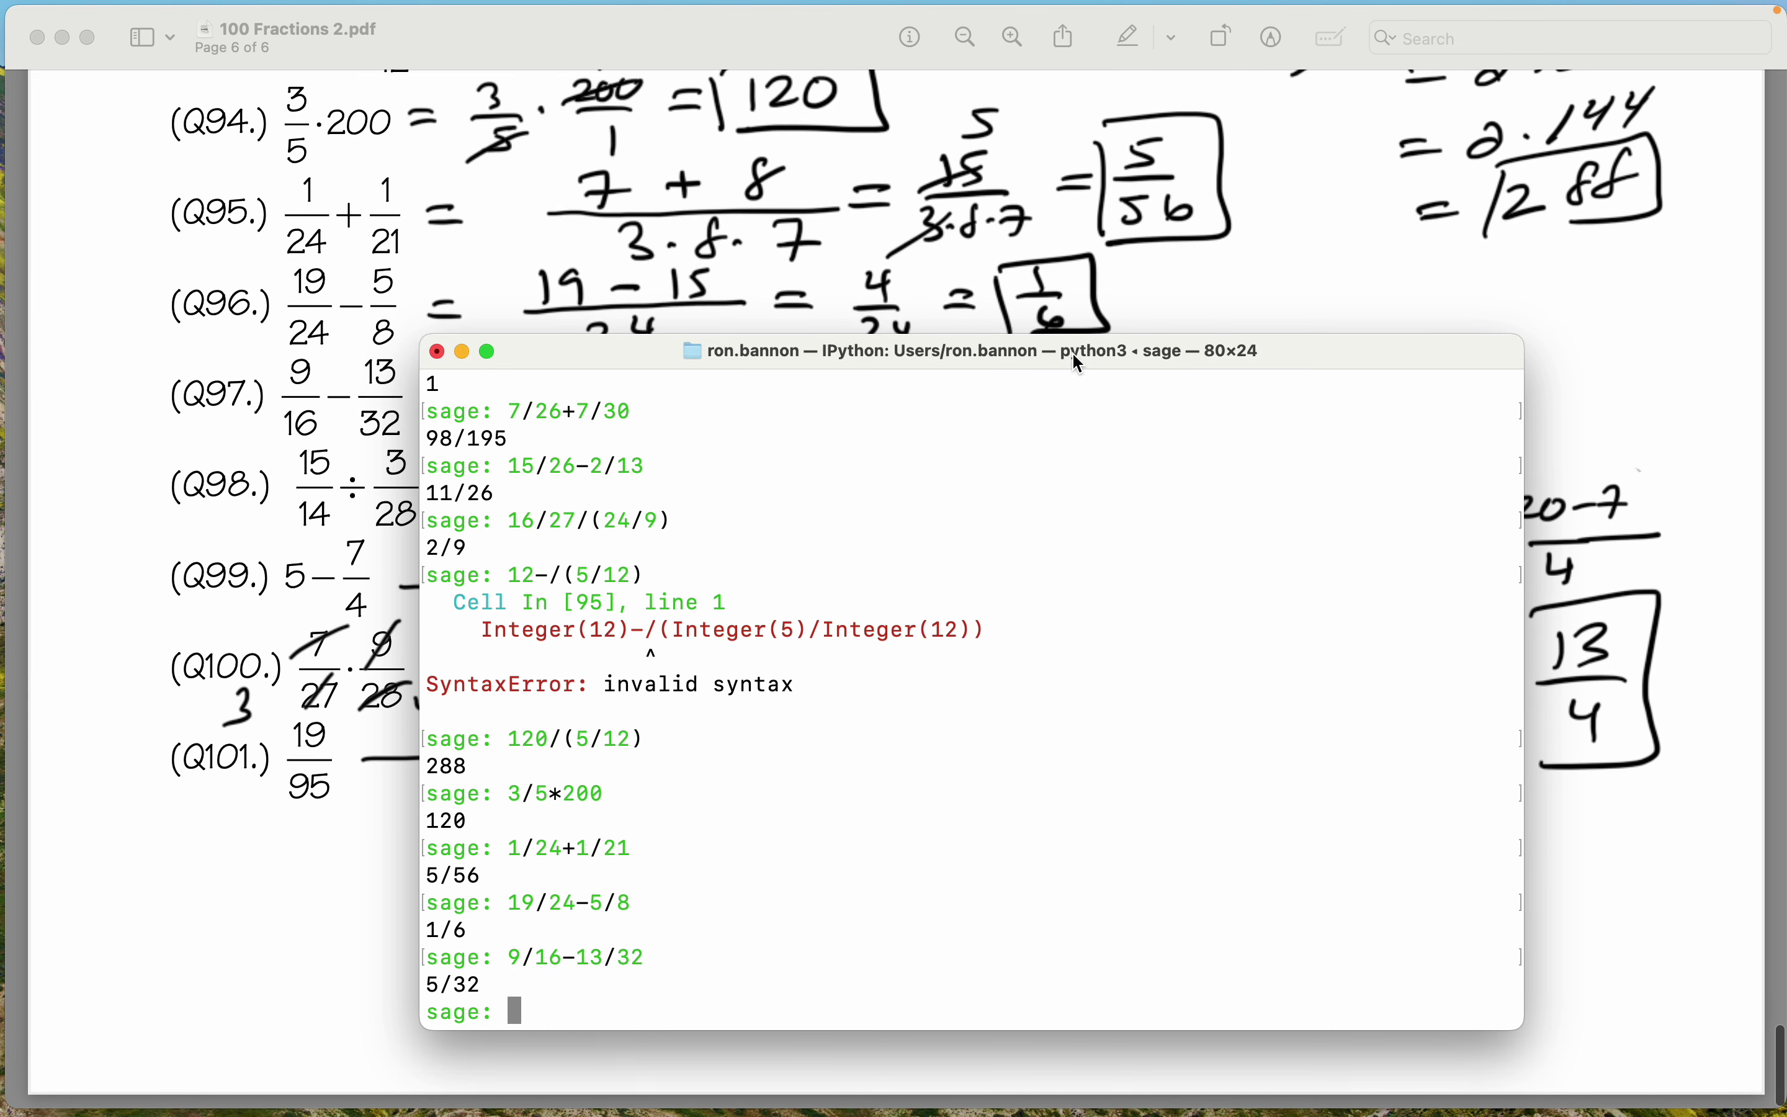
Move the Terminal right, then get 10 from 15/14/(3/28) and 13/4 from 5-7/4.
left_click_drag(611, 360, 1174, 284)
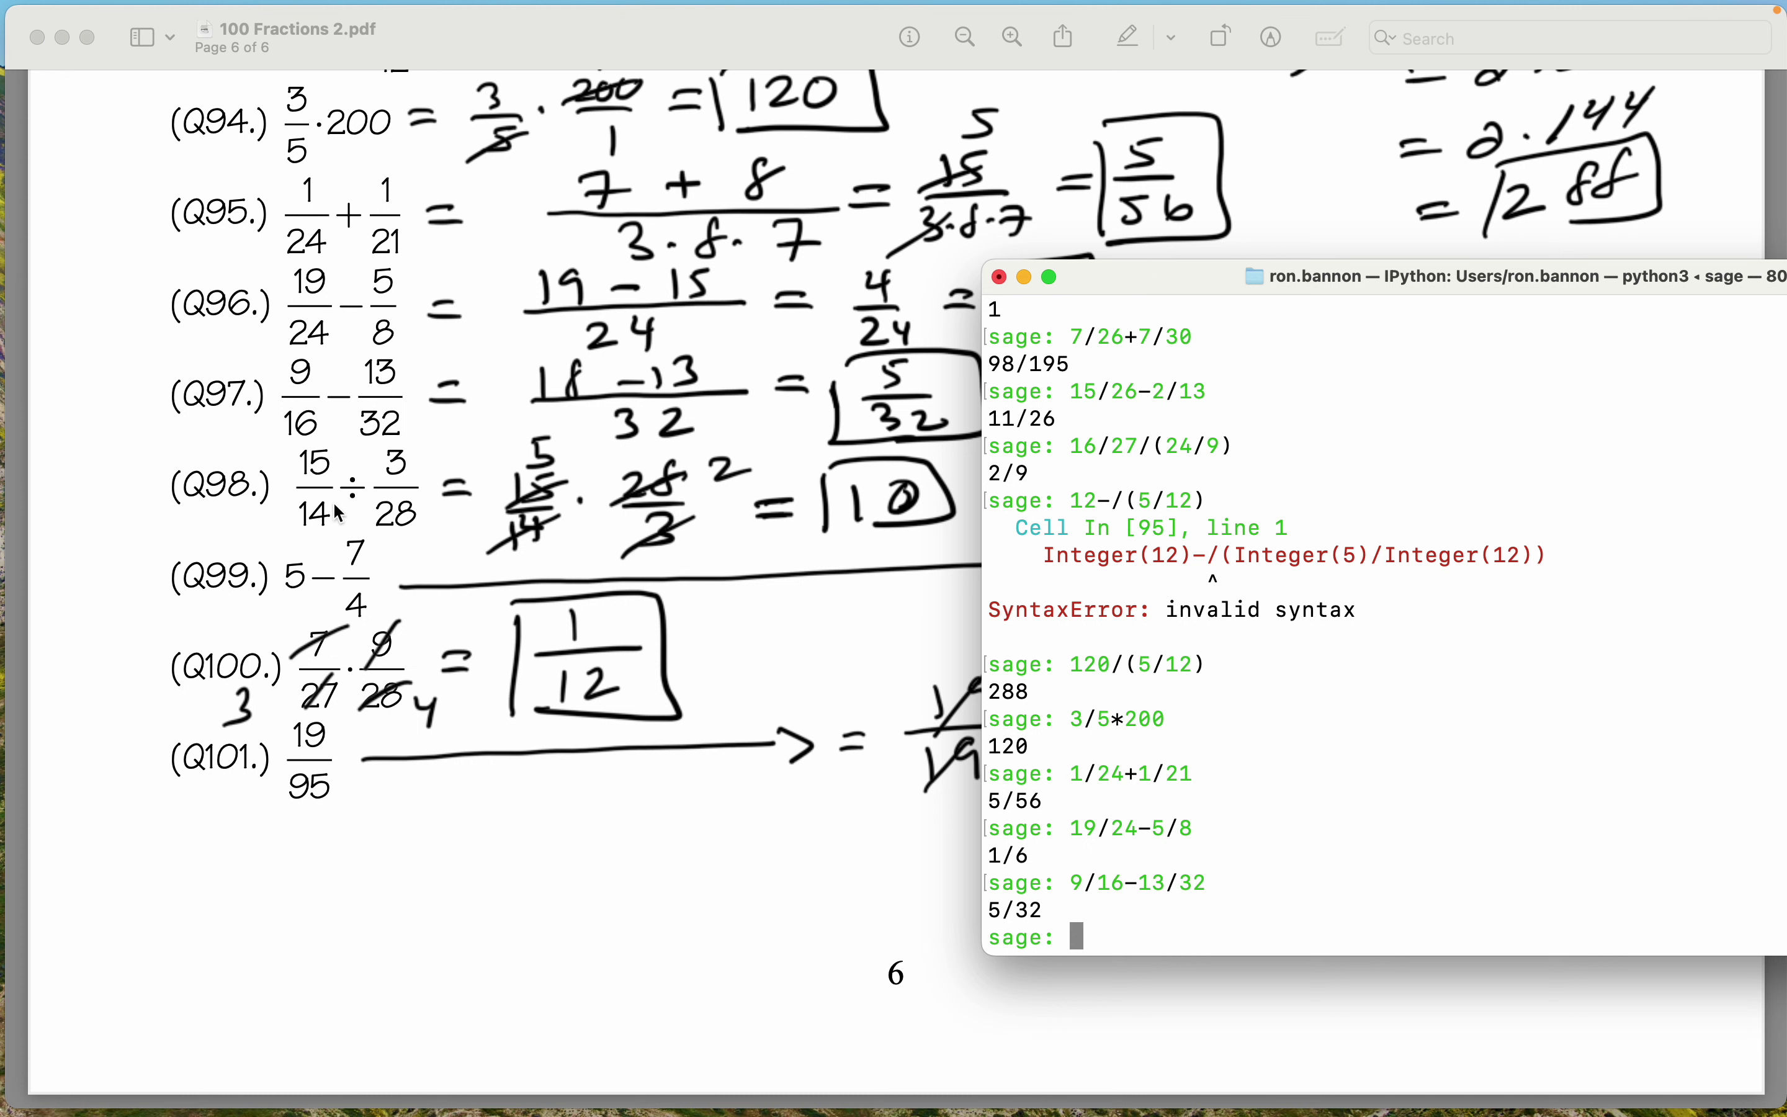
type("15/")
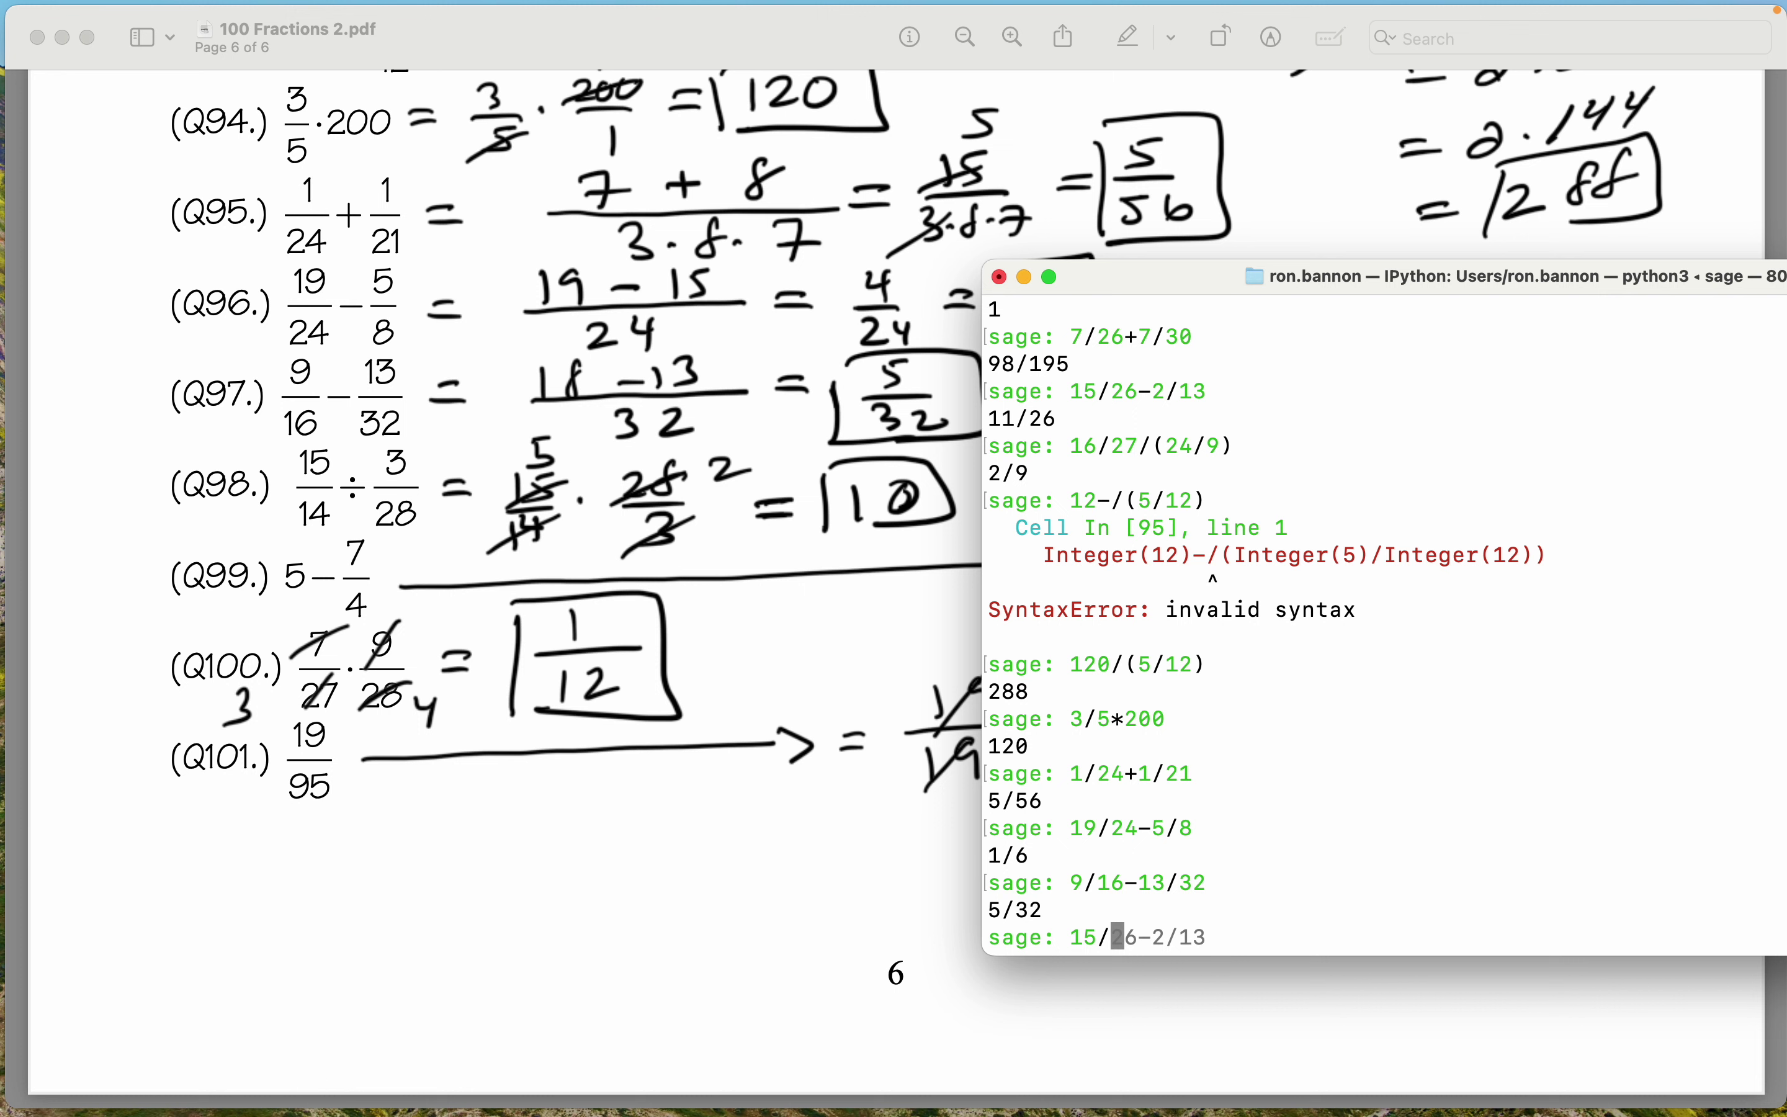
type("14/(3/28)")
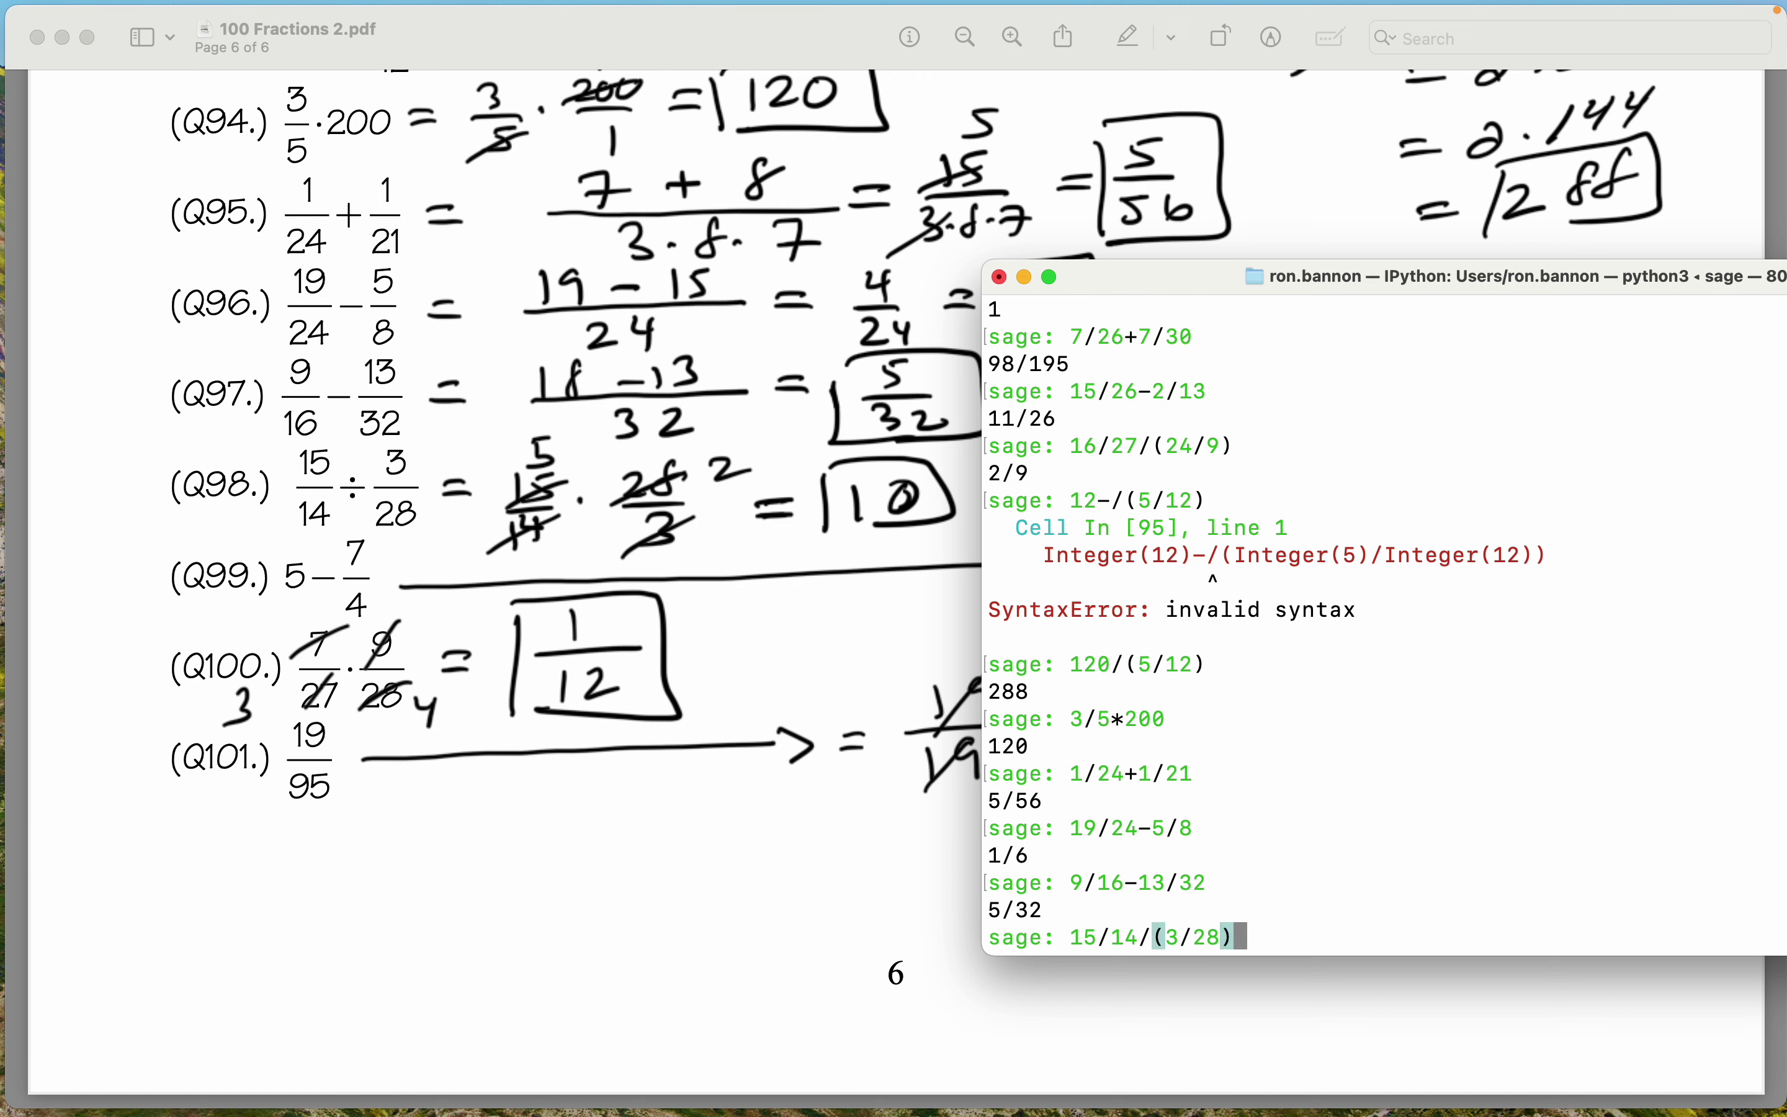
key("Return")
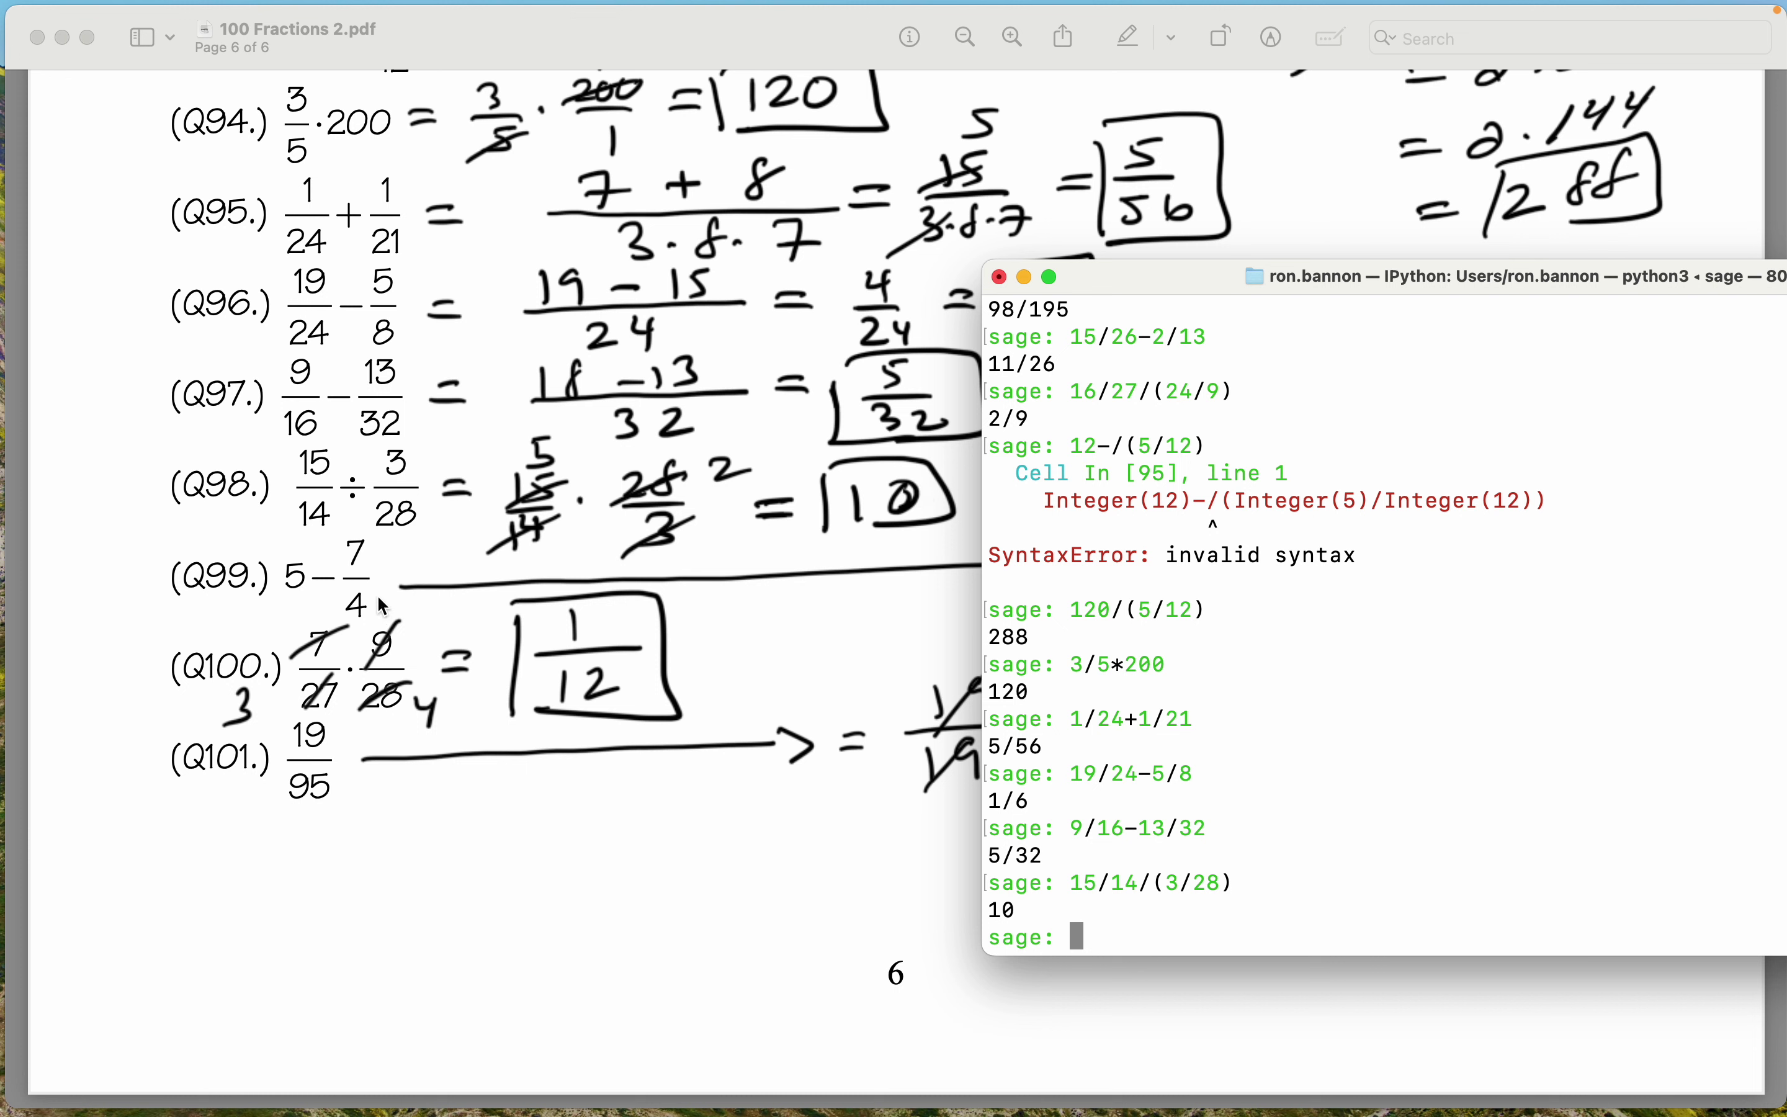
type("5-7/4")
key("Return")
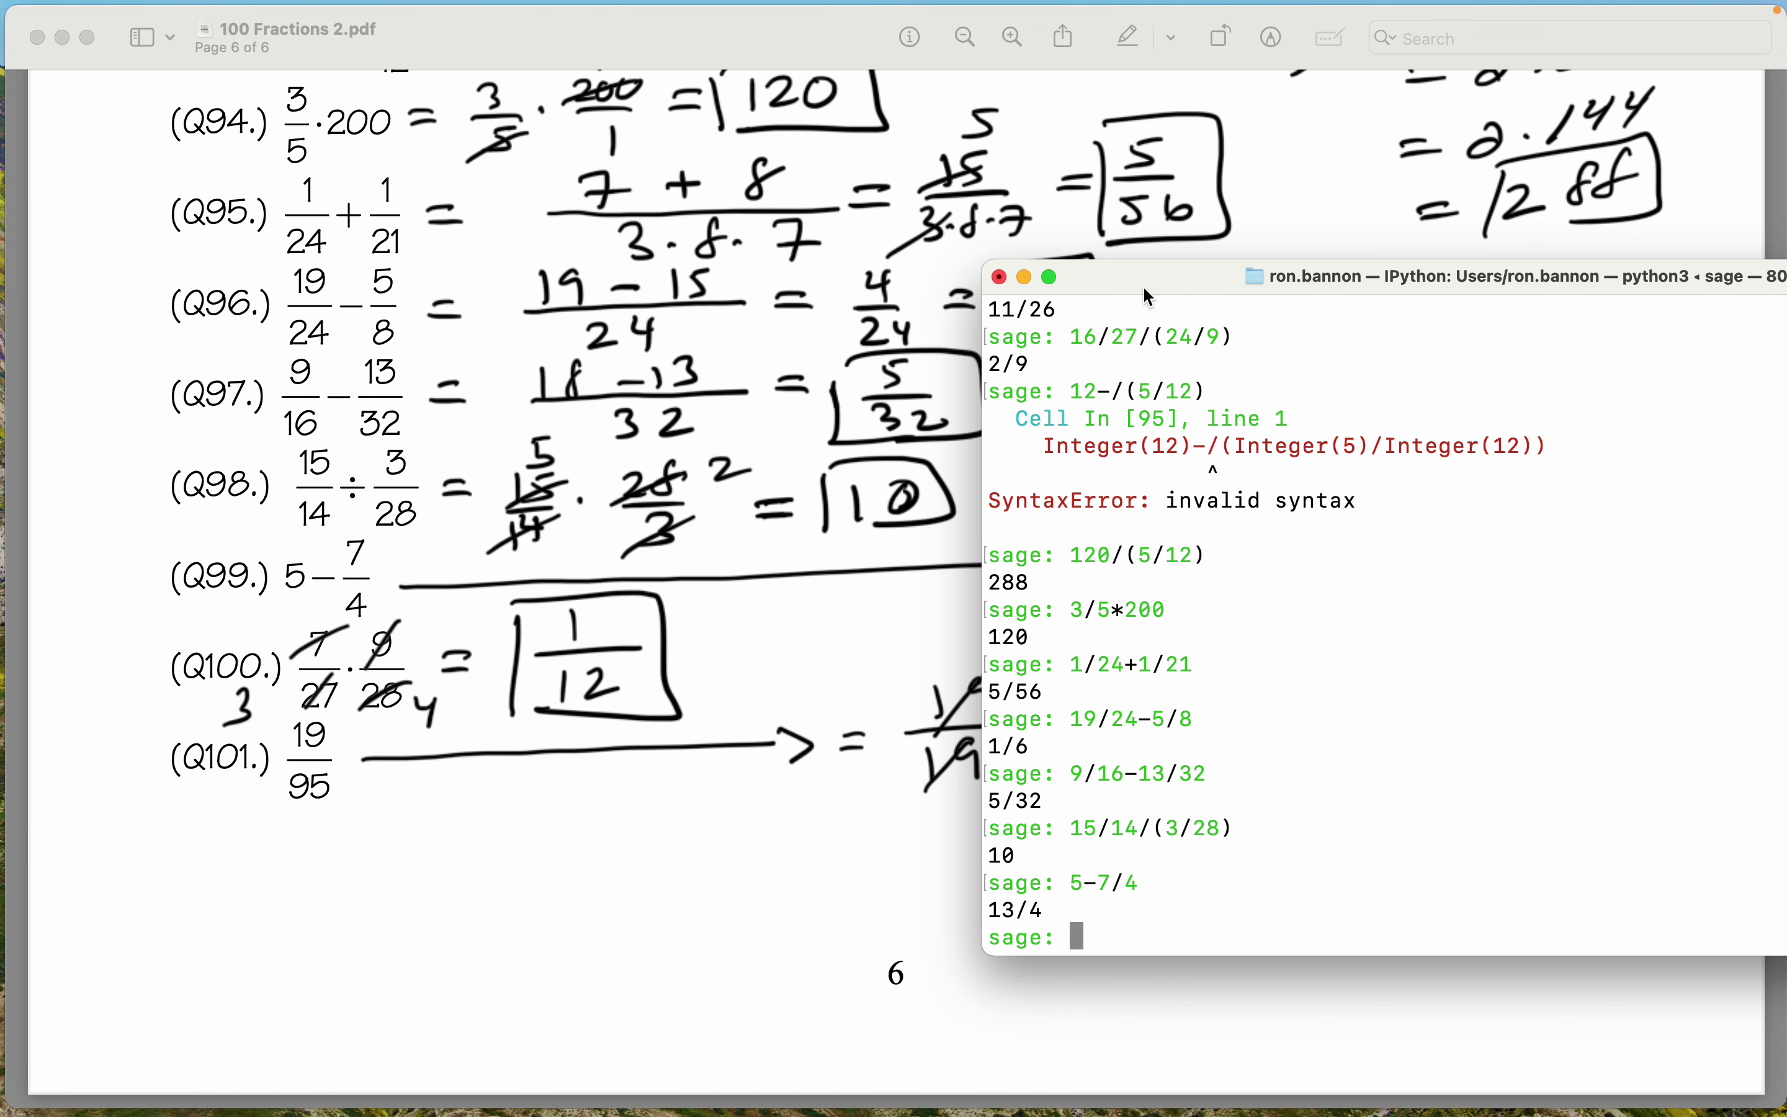
Move the Terminal down-left; 7/27*9/28 gives 1/12, 19/95 gives 1/5, 100/101 stays exact.
left_click_drag(1122, 279, 892, 234)
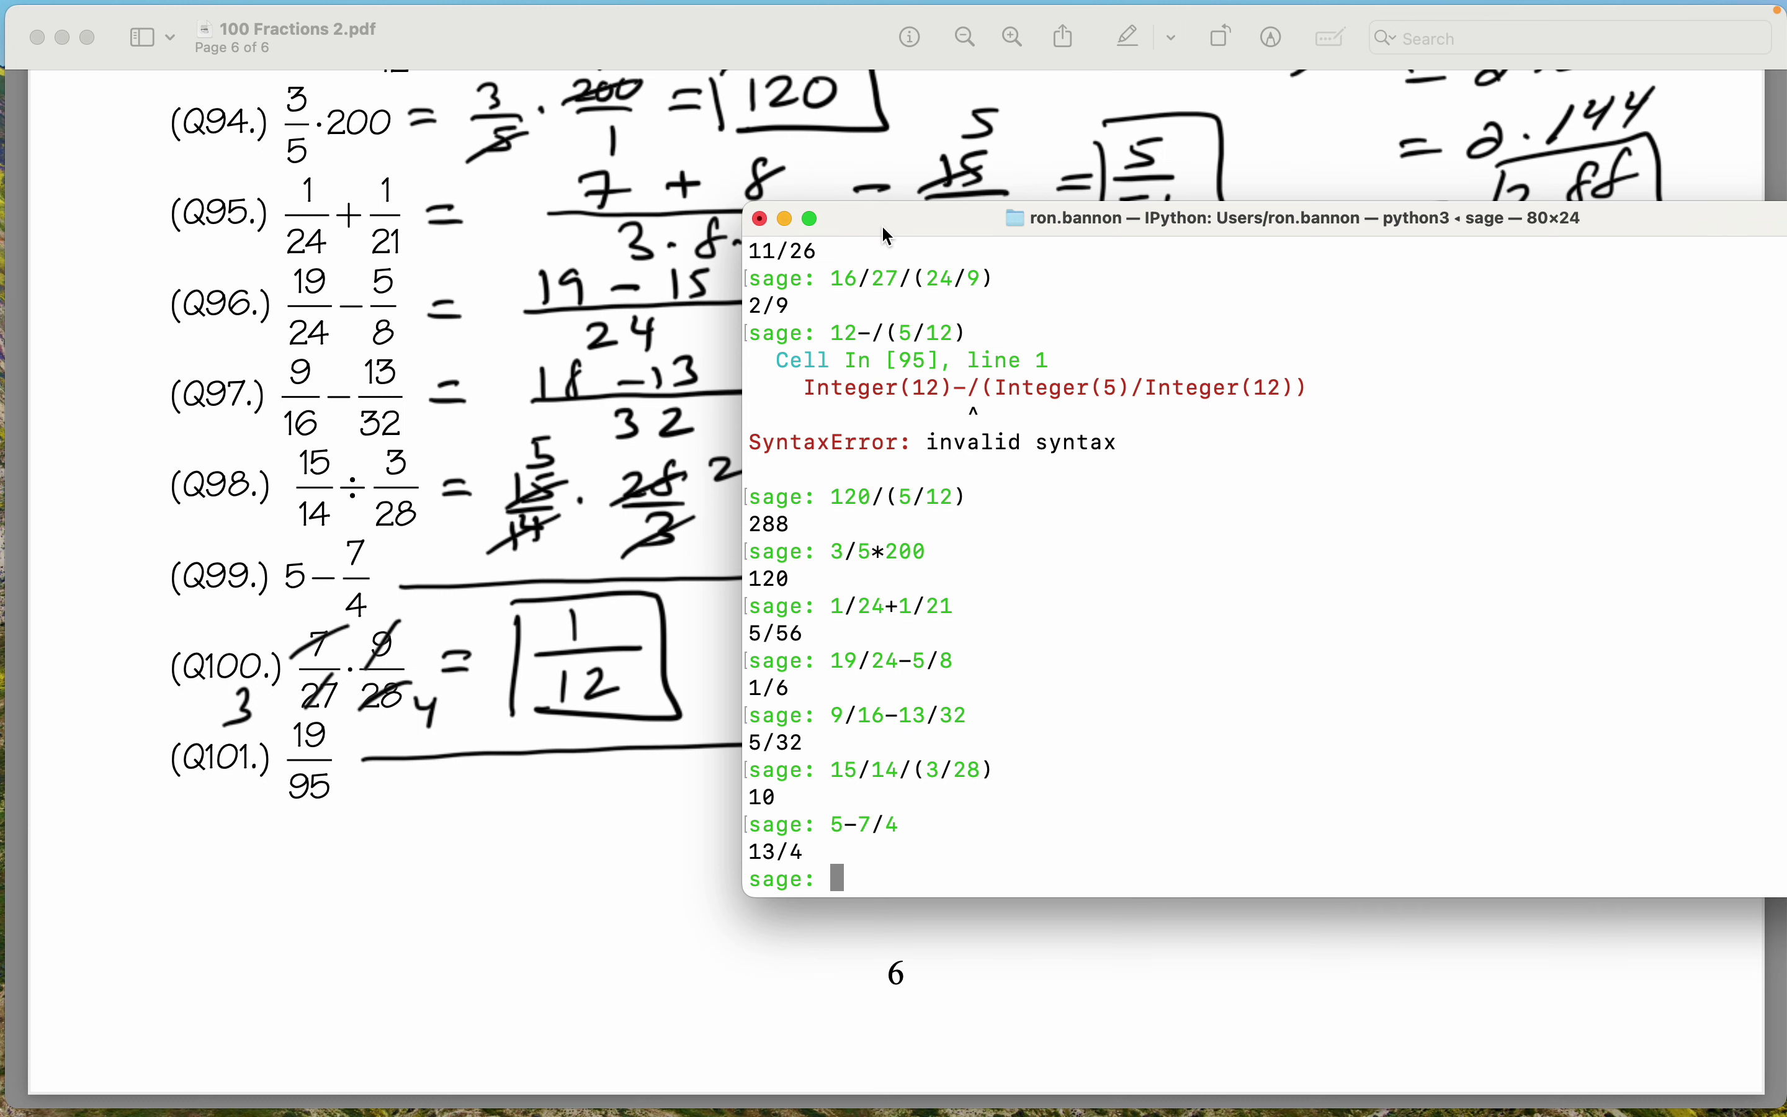
type("7/27*9/28")
key("Return")
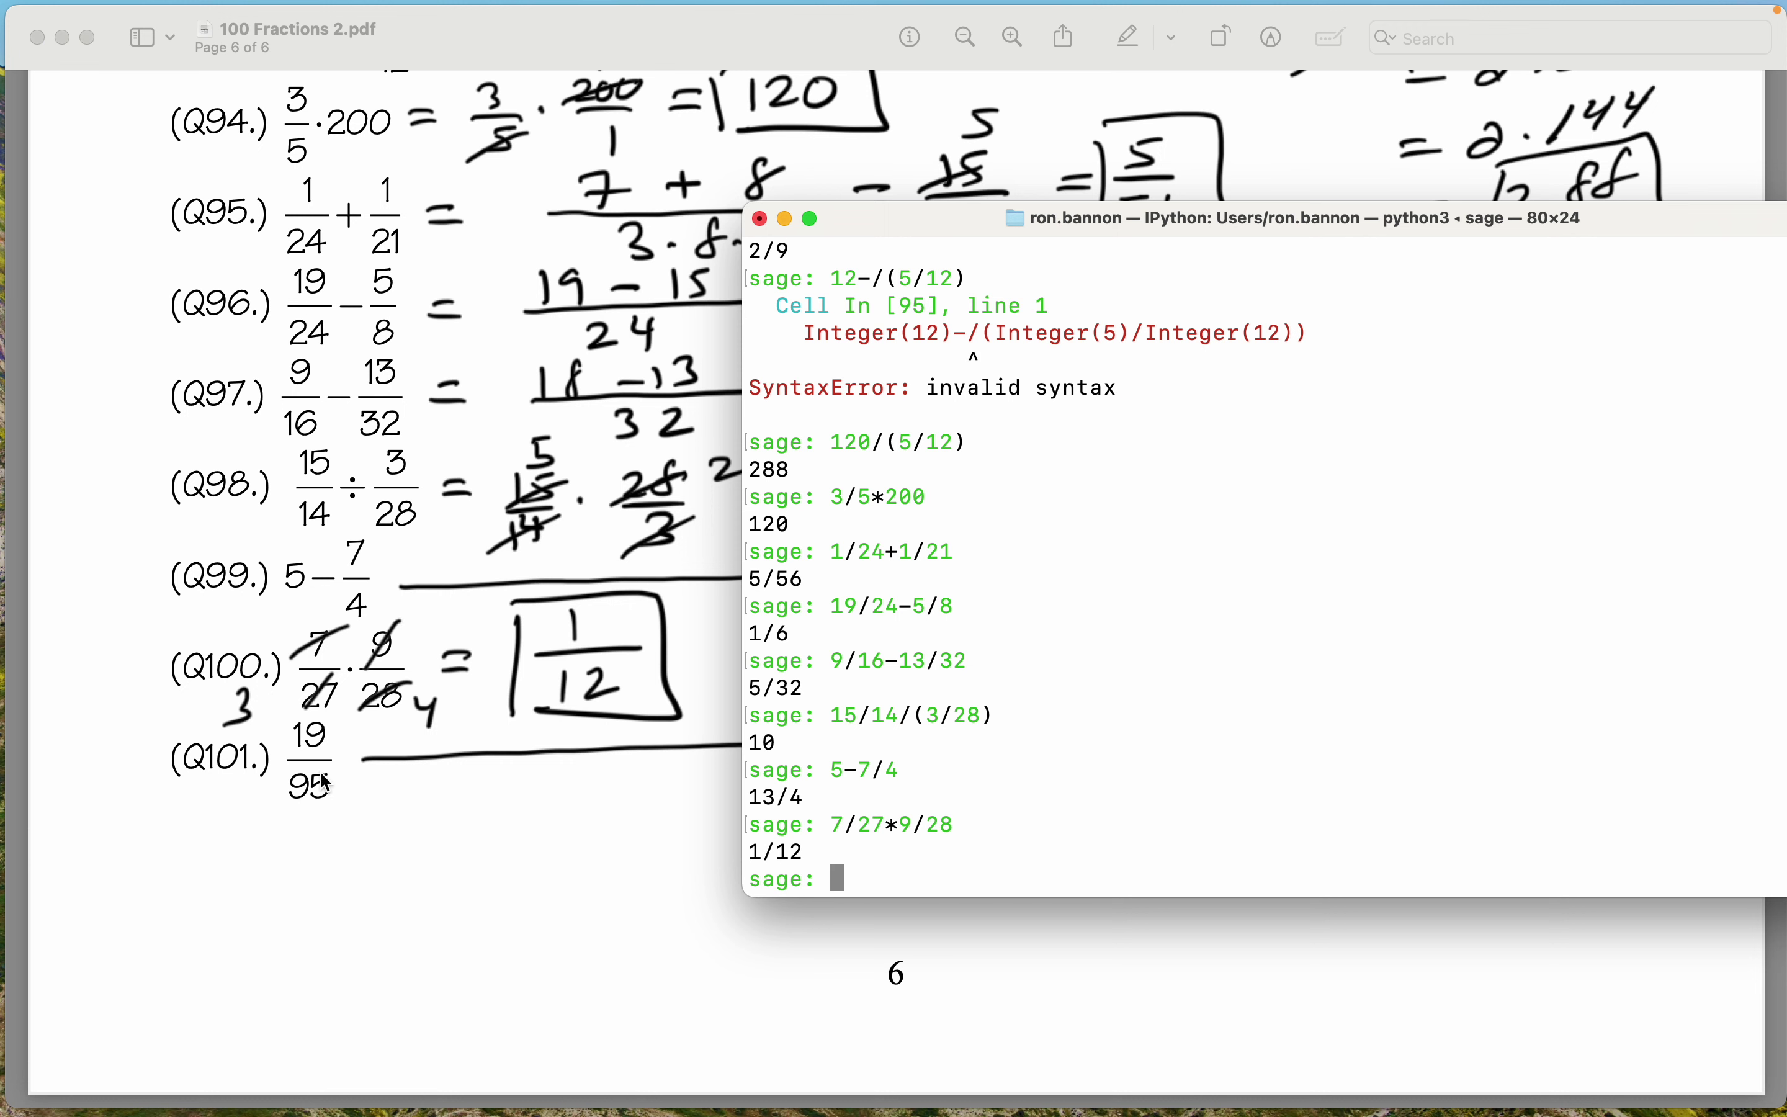
type("19")
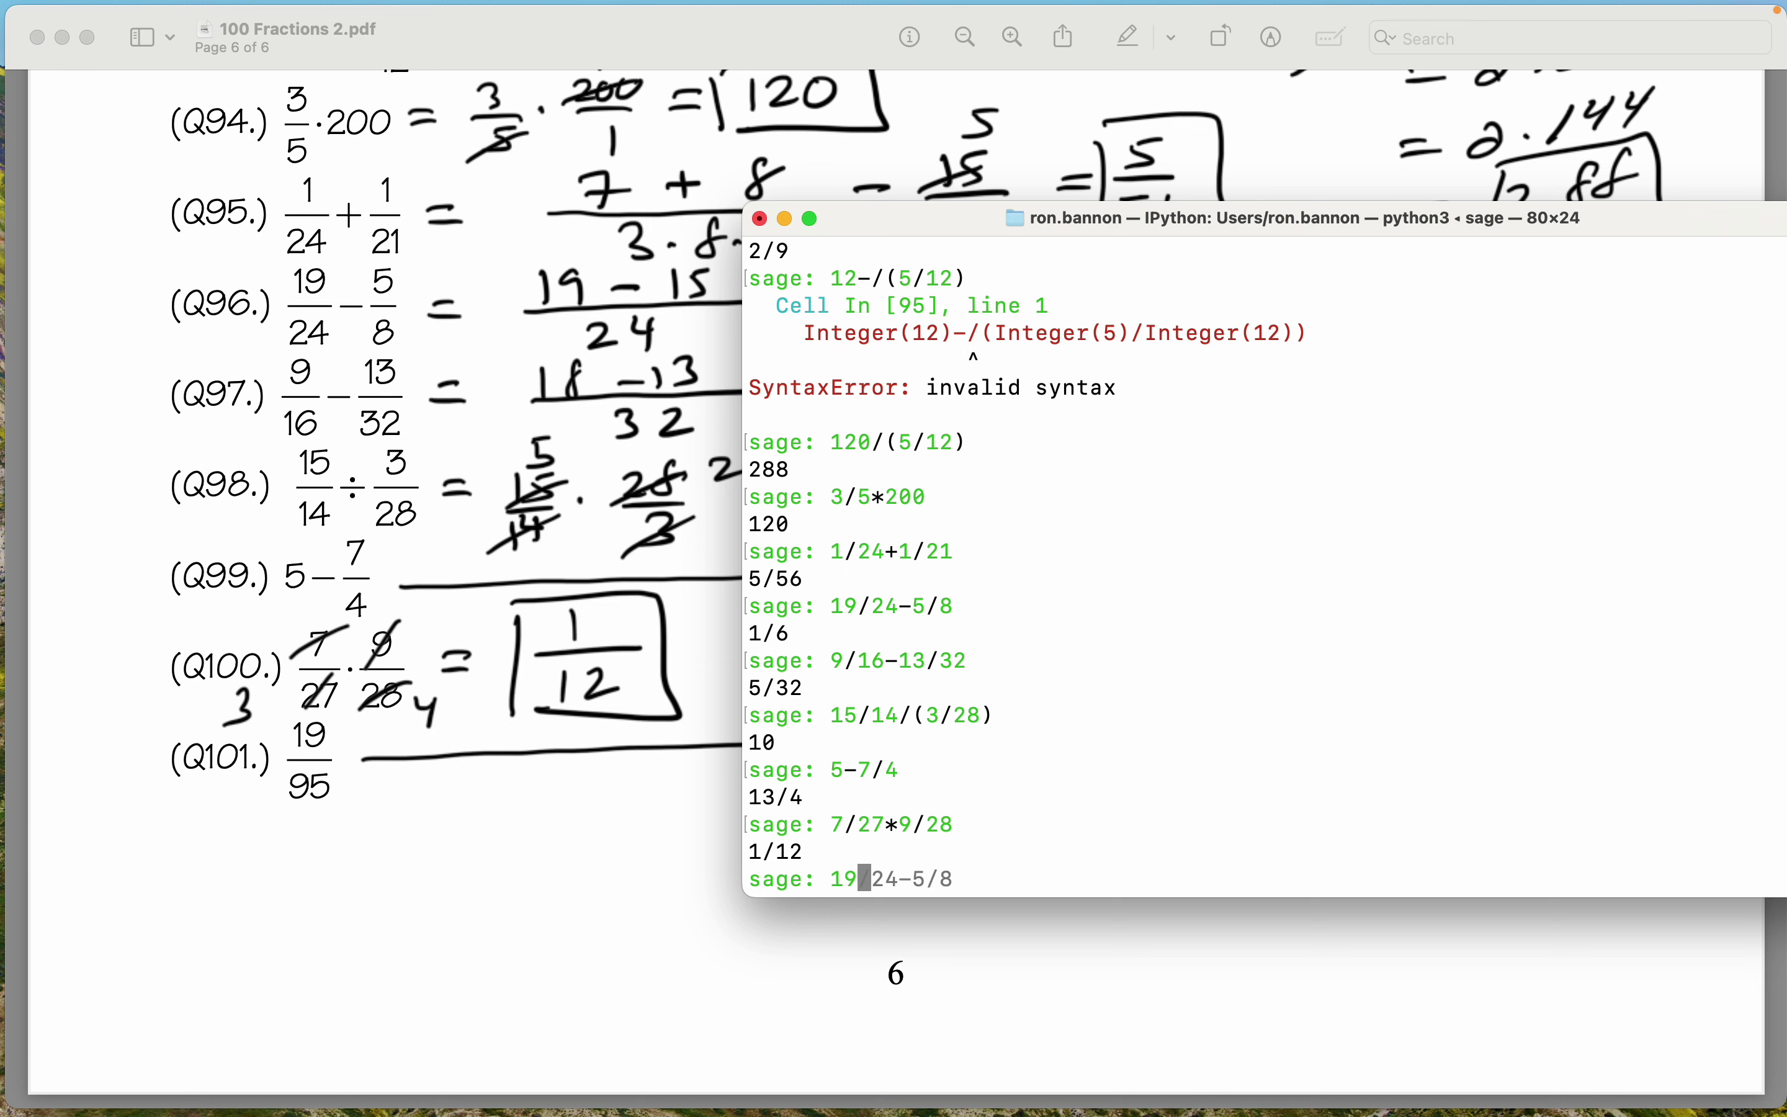
type("/95")
key("Return")
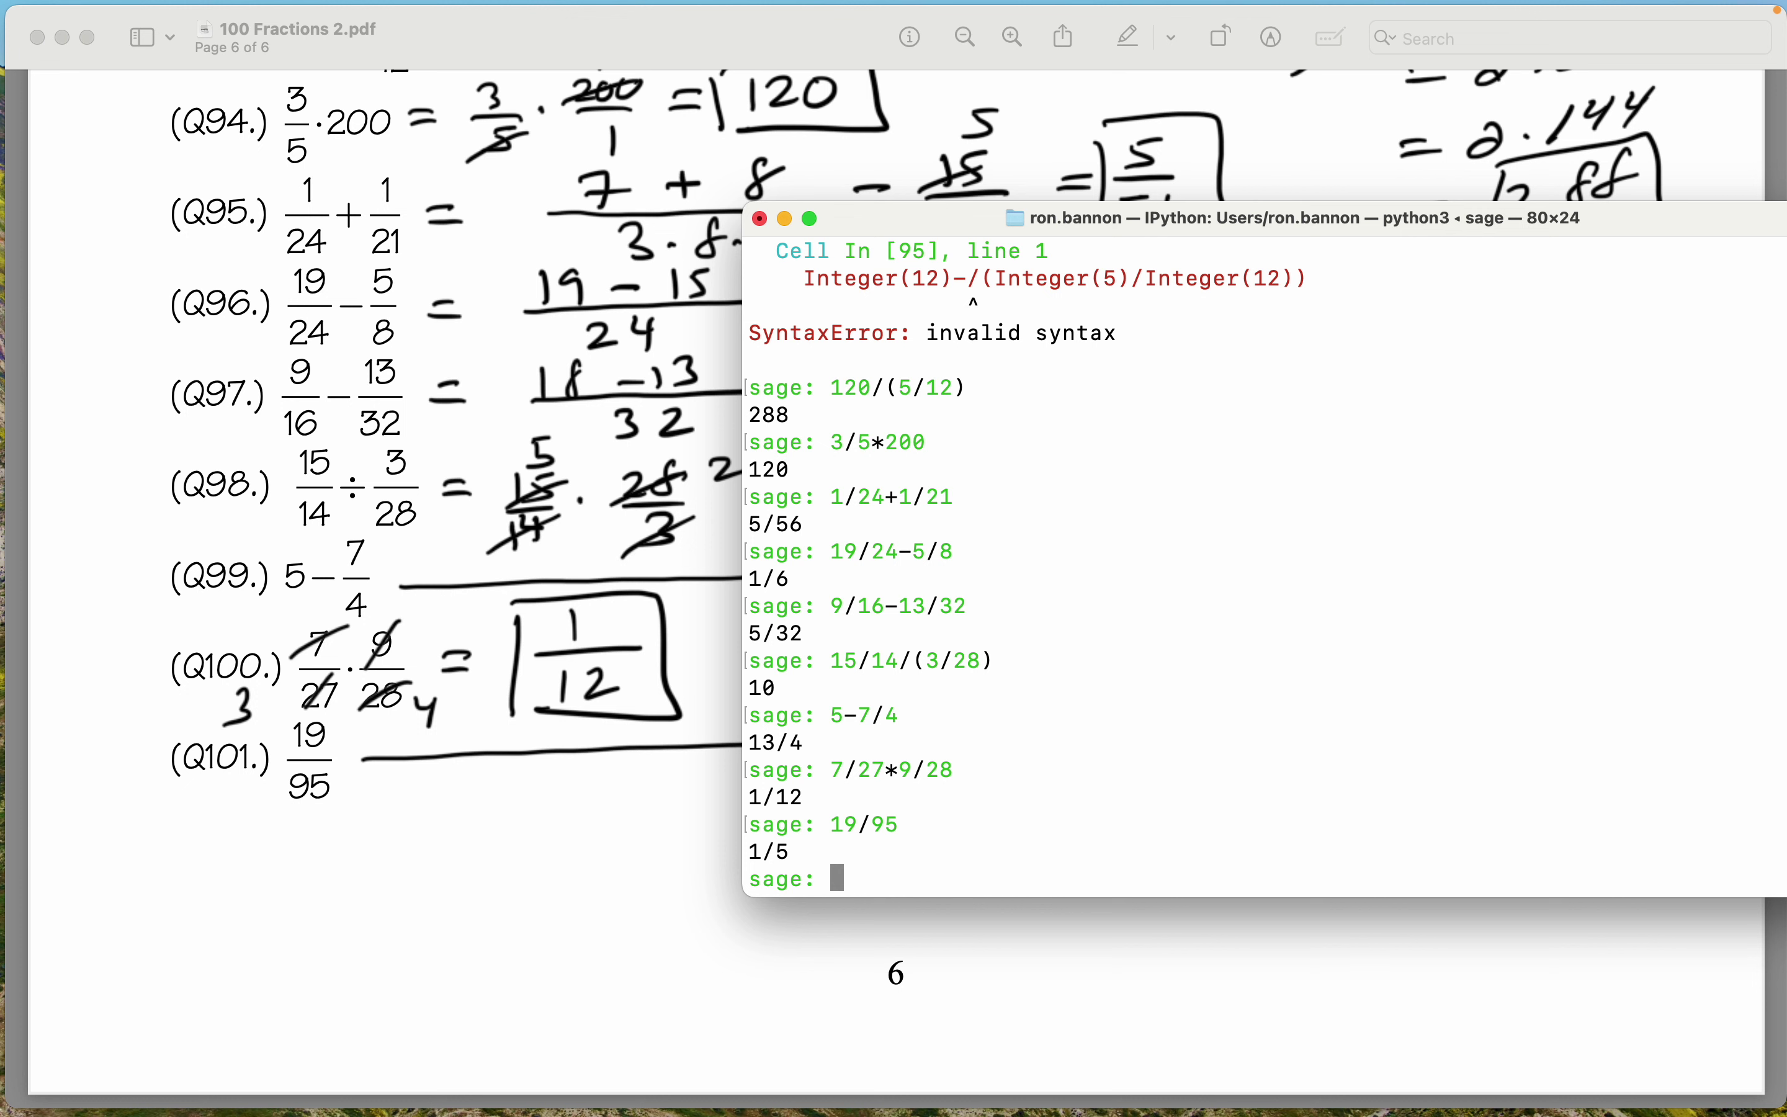
type("100/101")
key("Return")
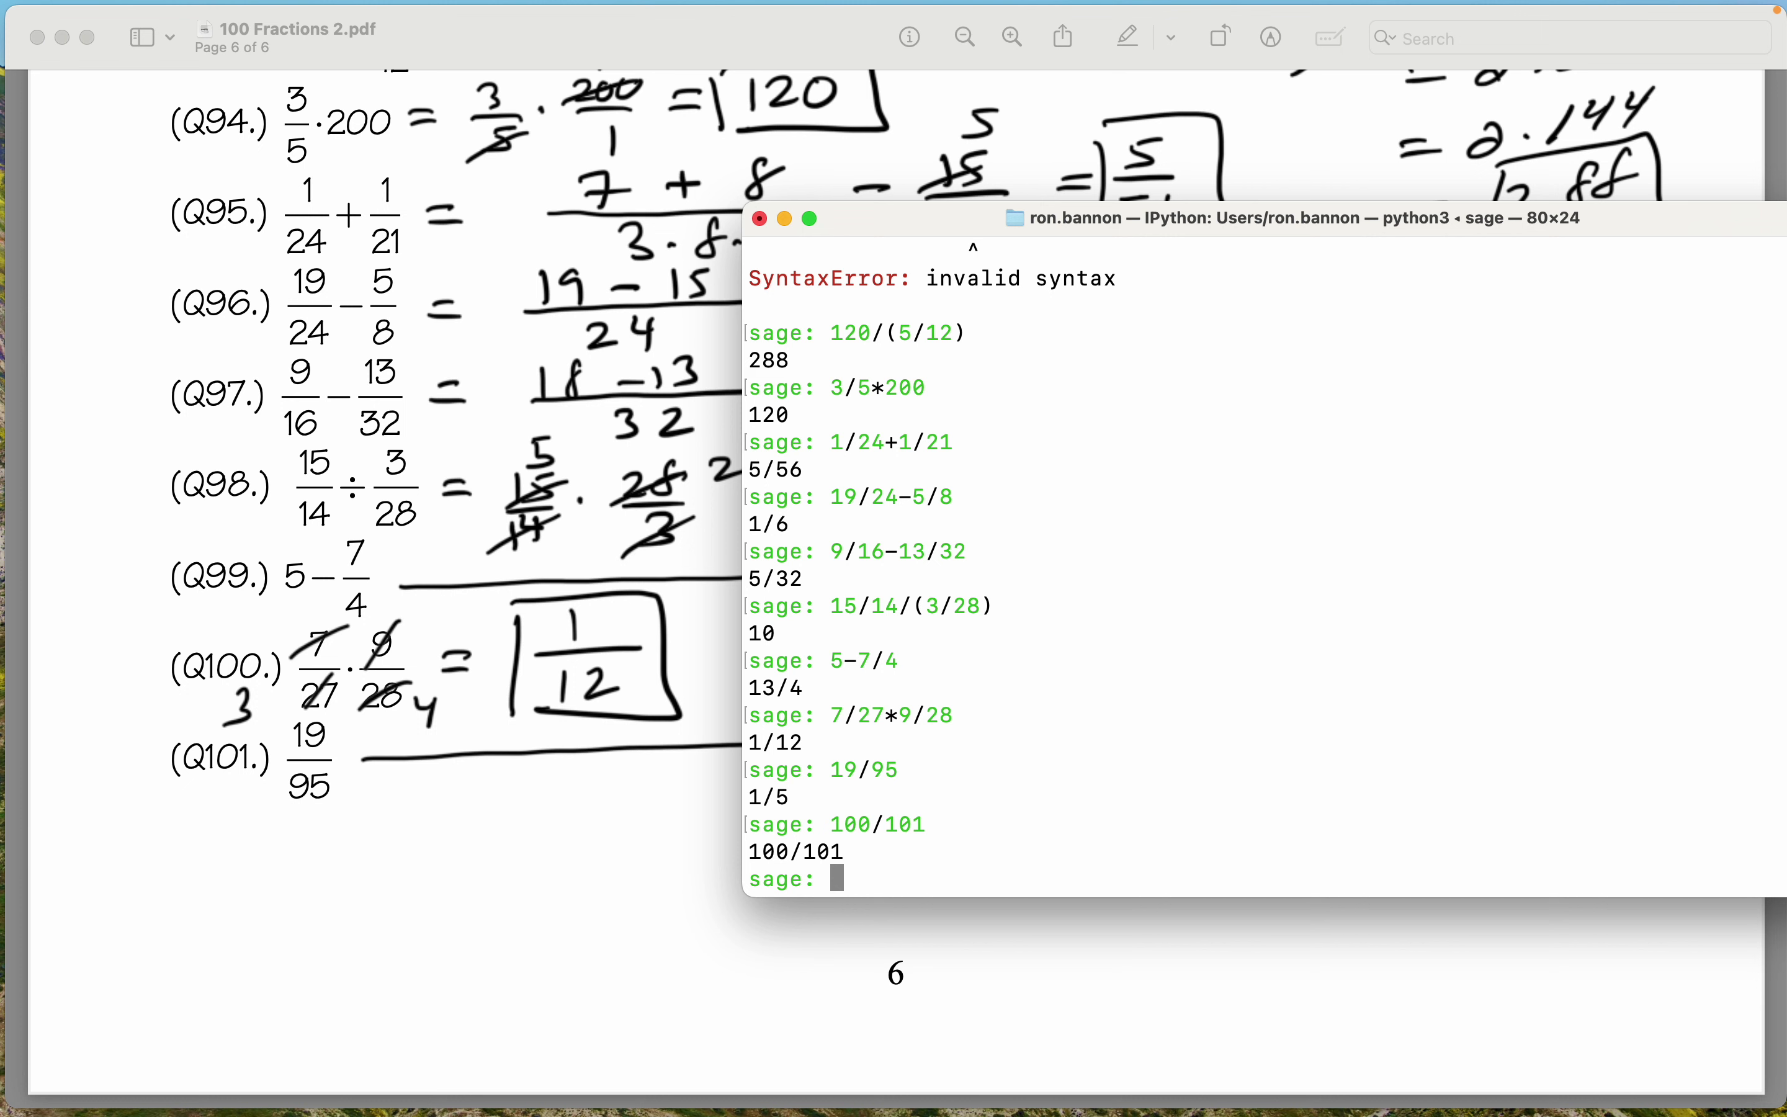
Evaluate 100/101.0 as 0.990099009900990, then times 100 as 99.0099009900990, highlighting the repeating digits.
type("100/101.0")
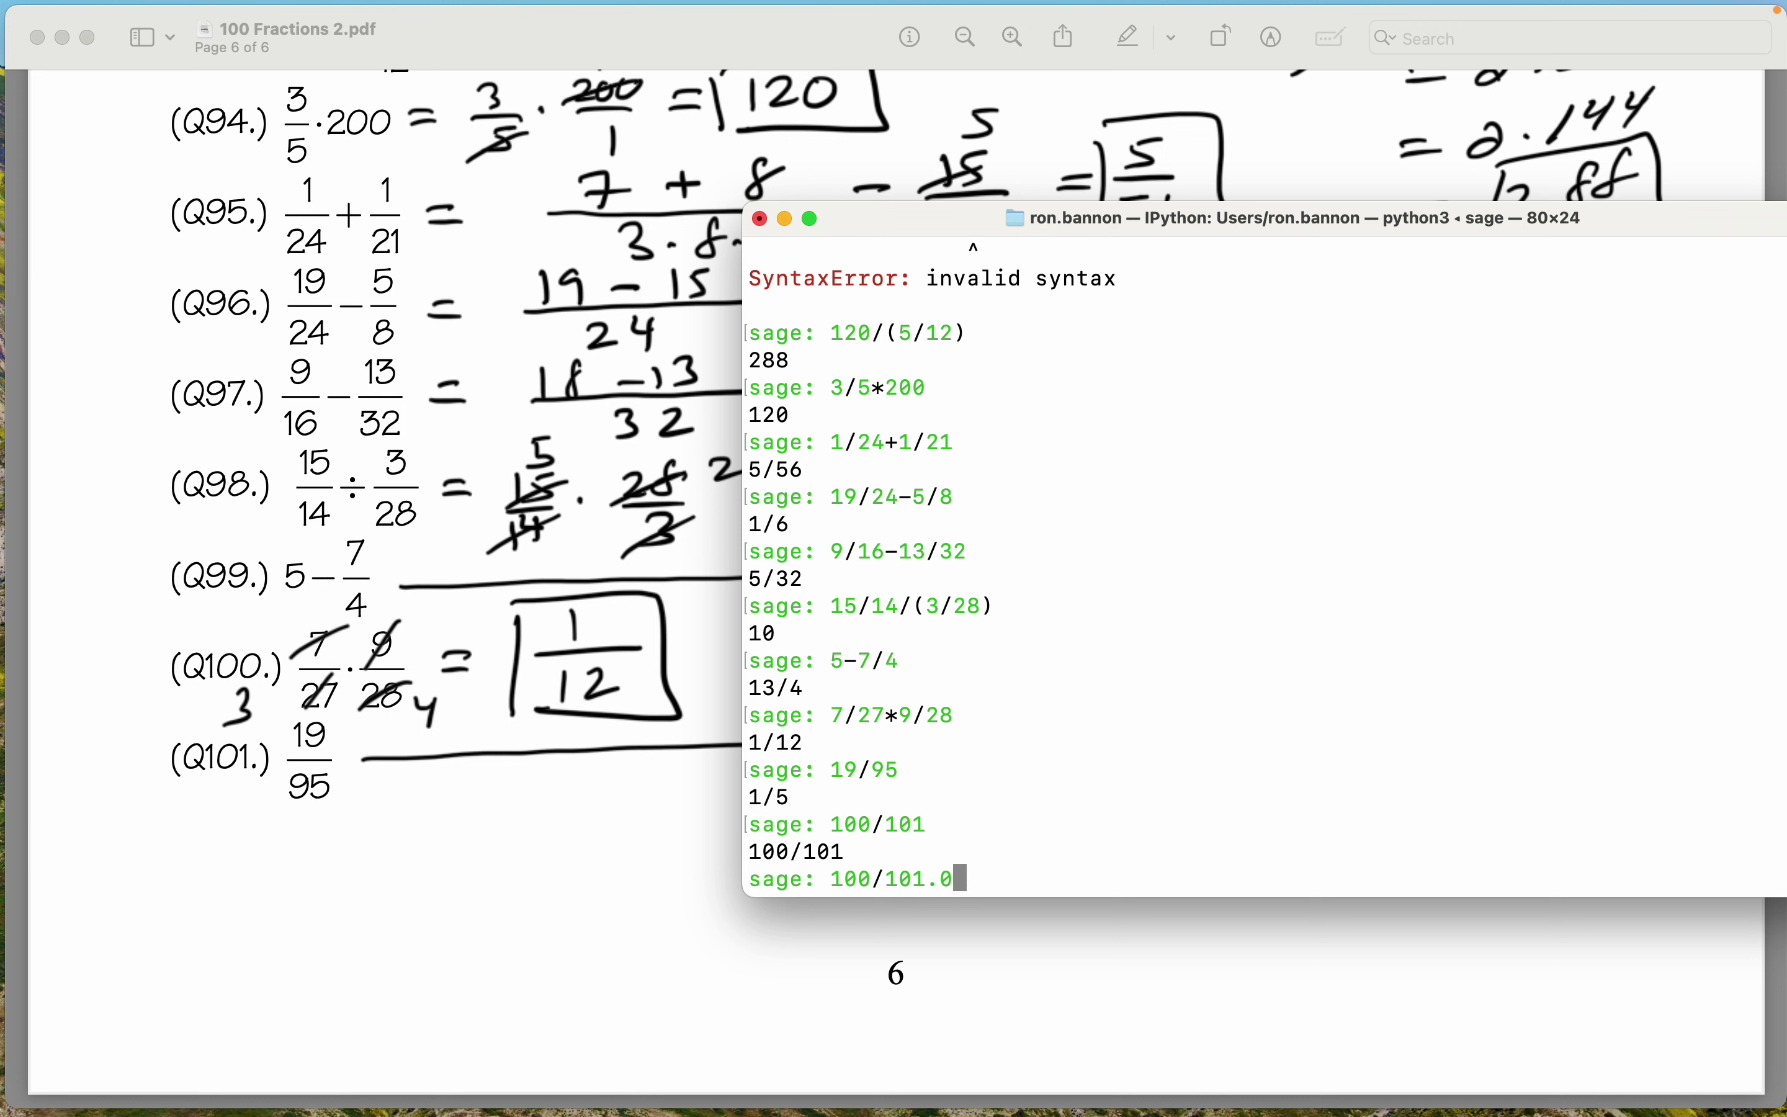
key("Return")
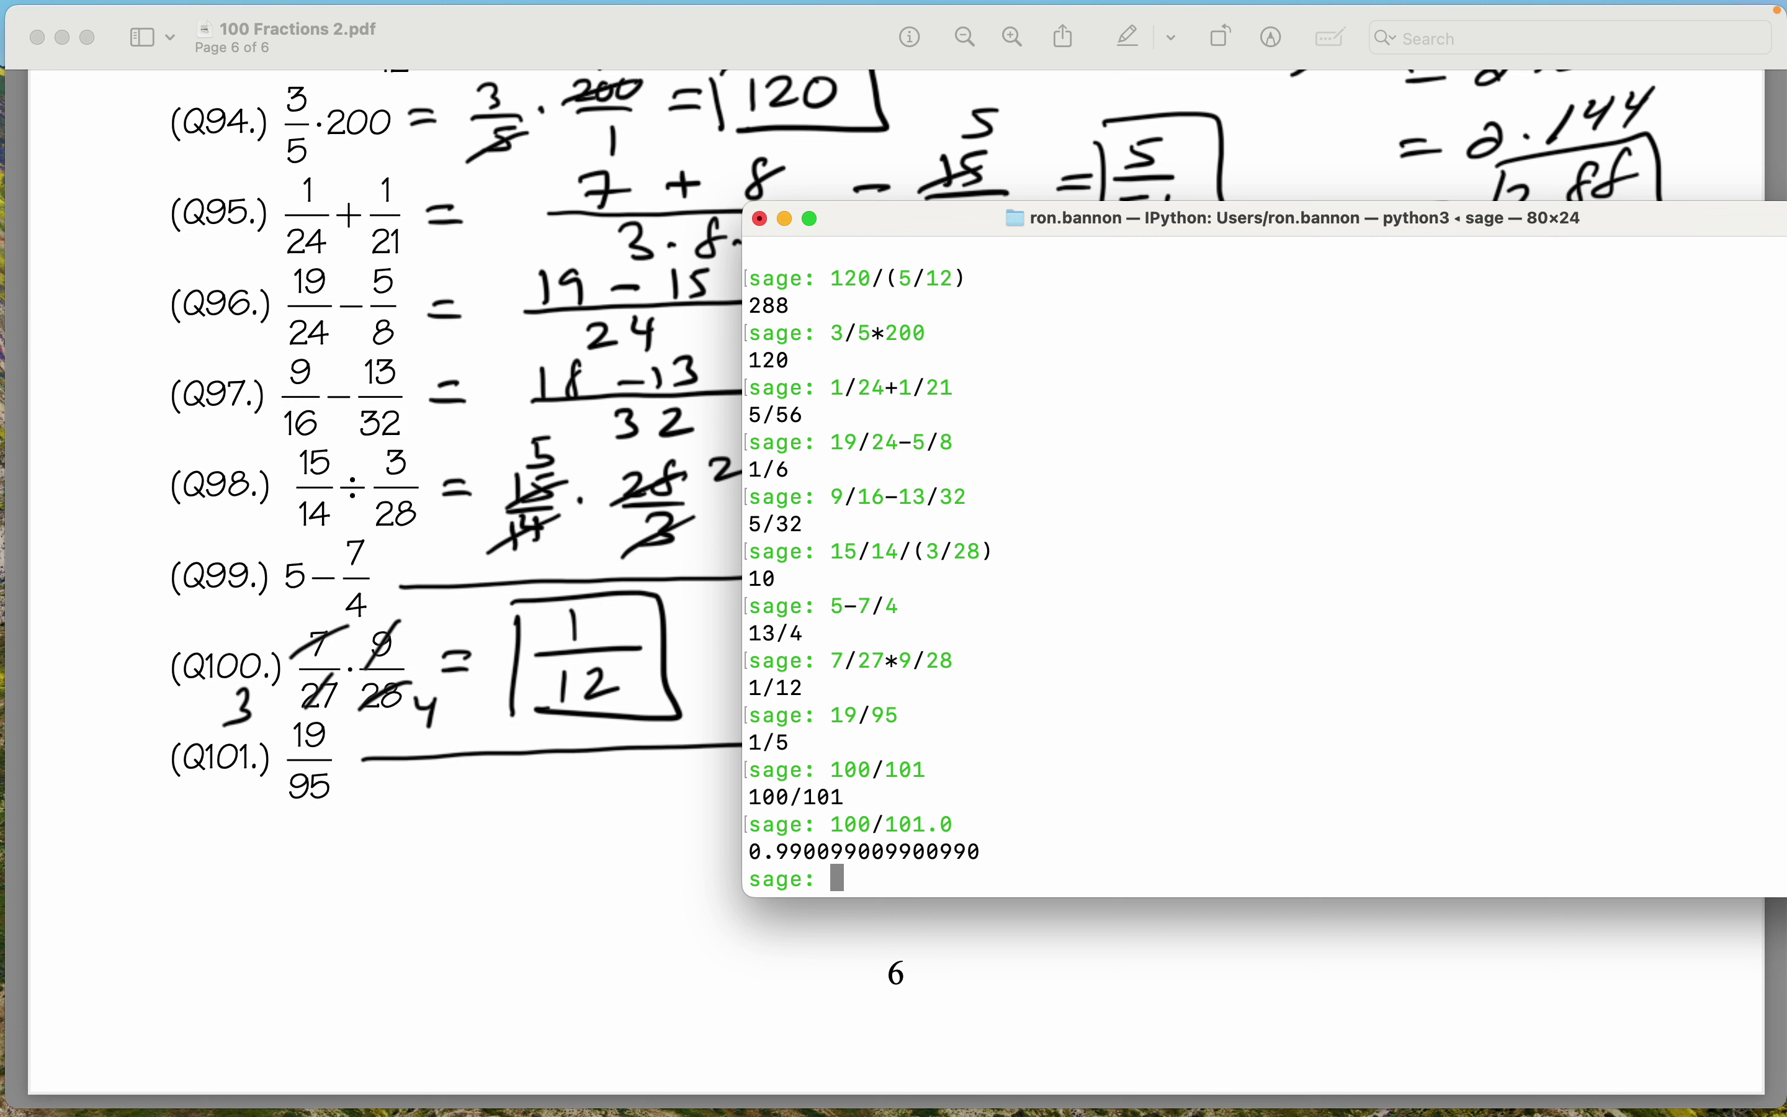
key("Up")
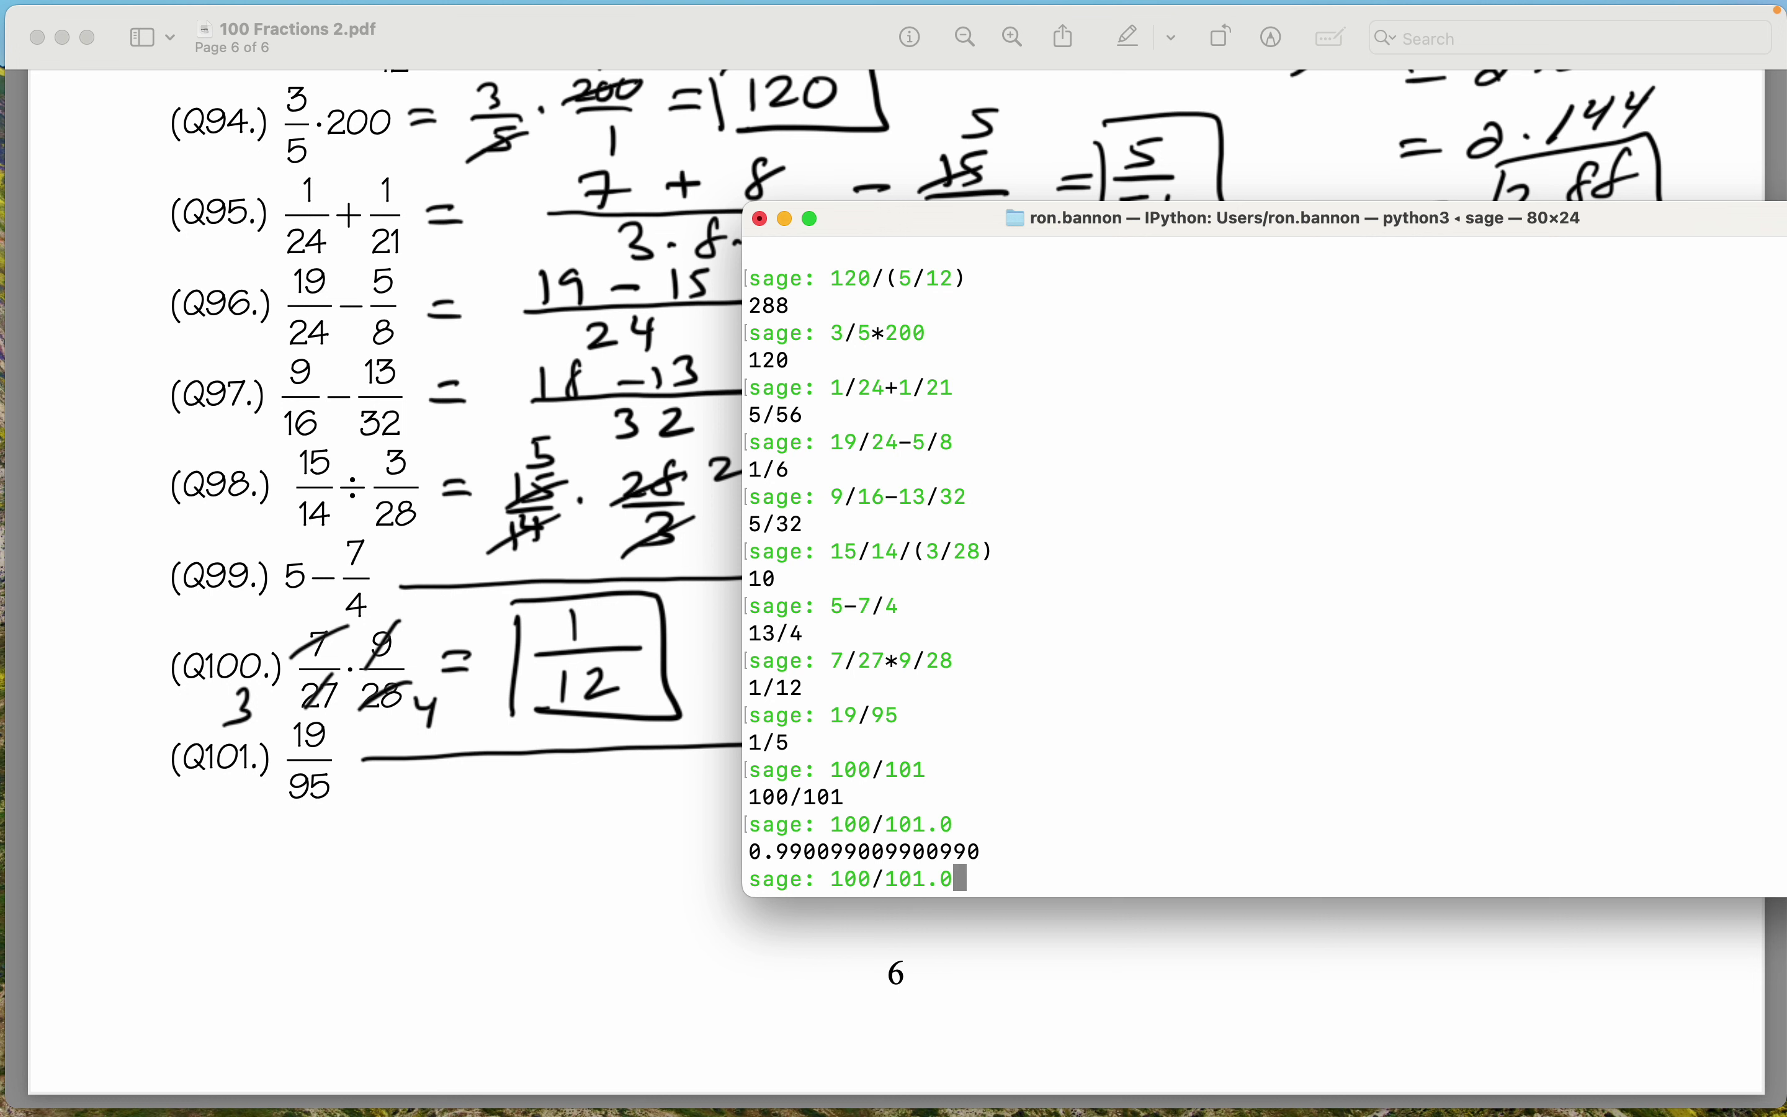
type("*100")
key("Return")
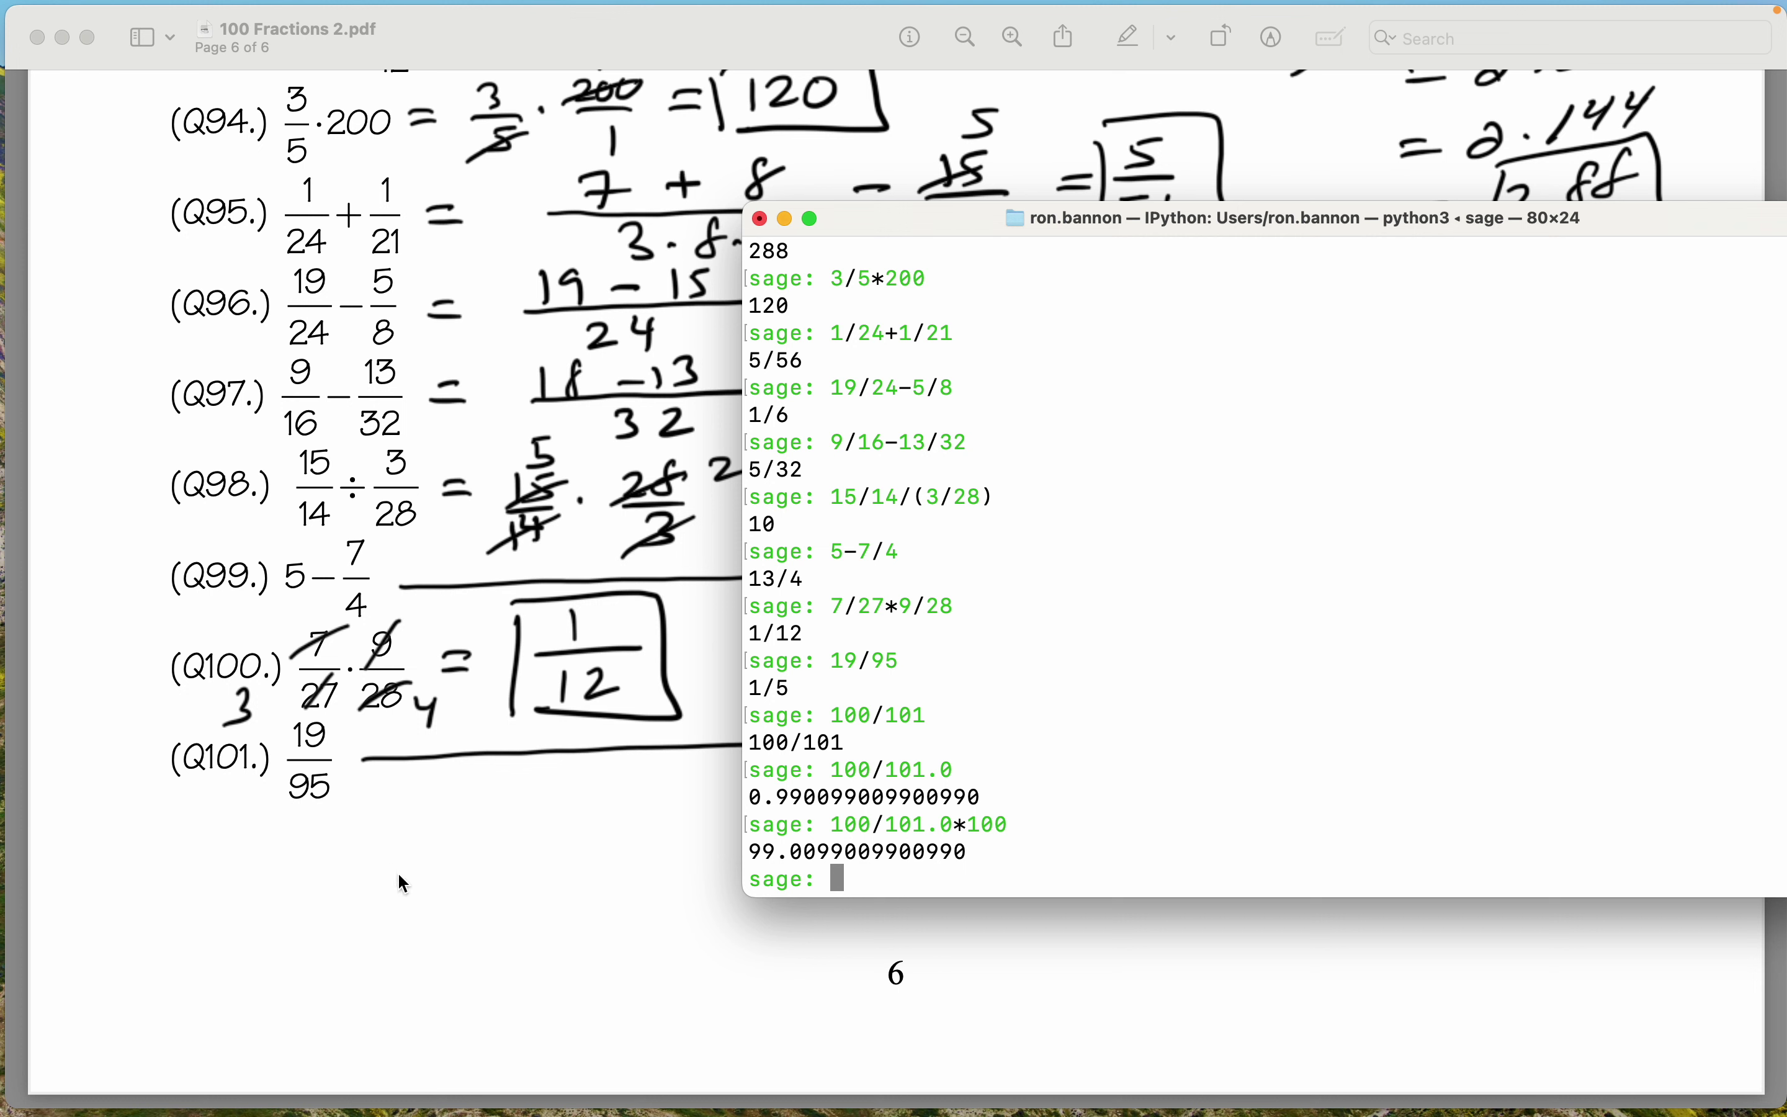
left_click_drag(971, 849, 823, 842)
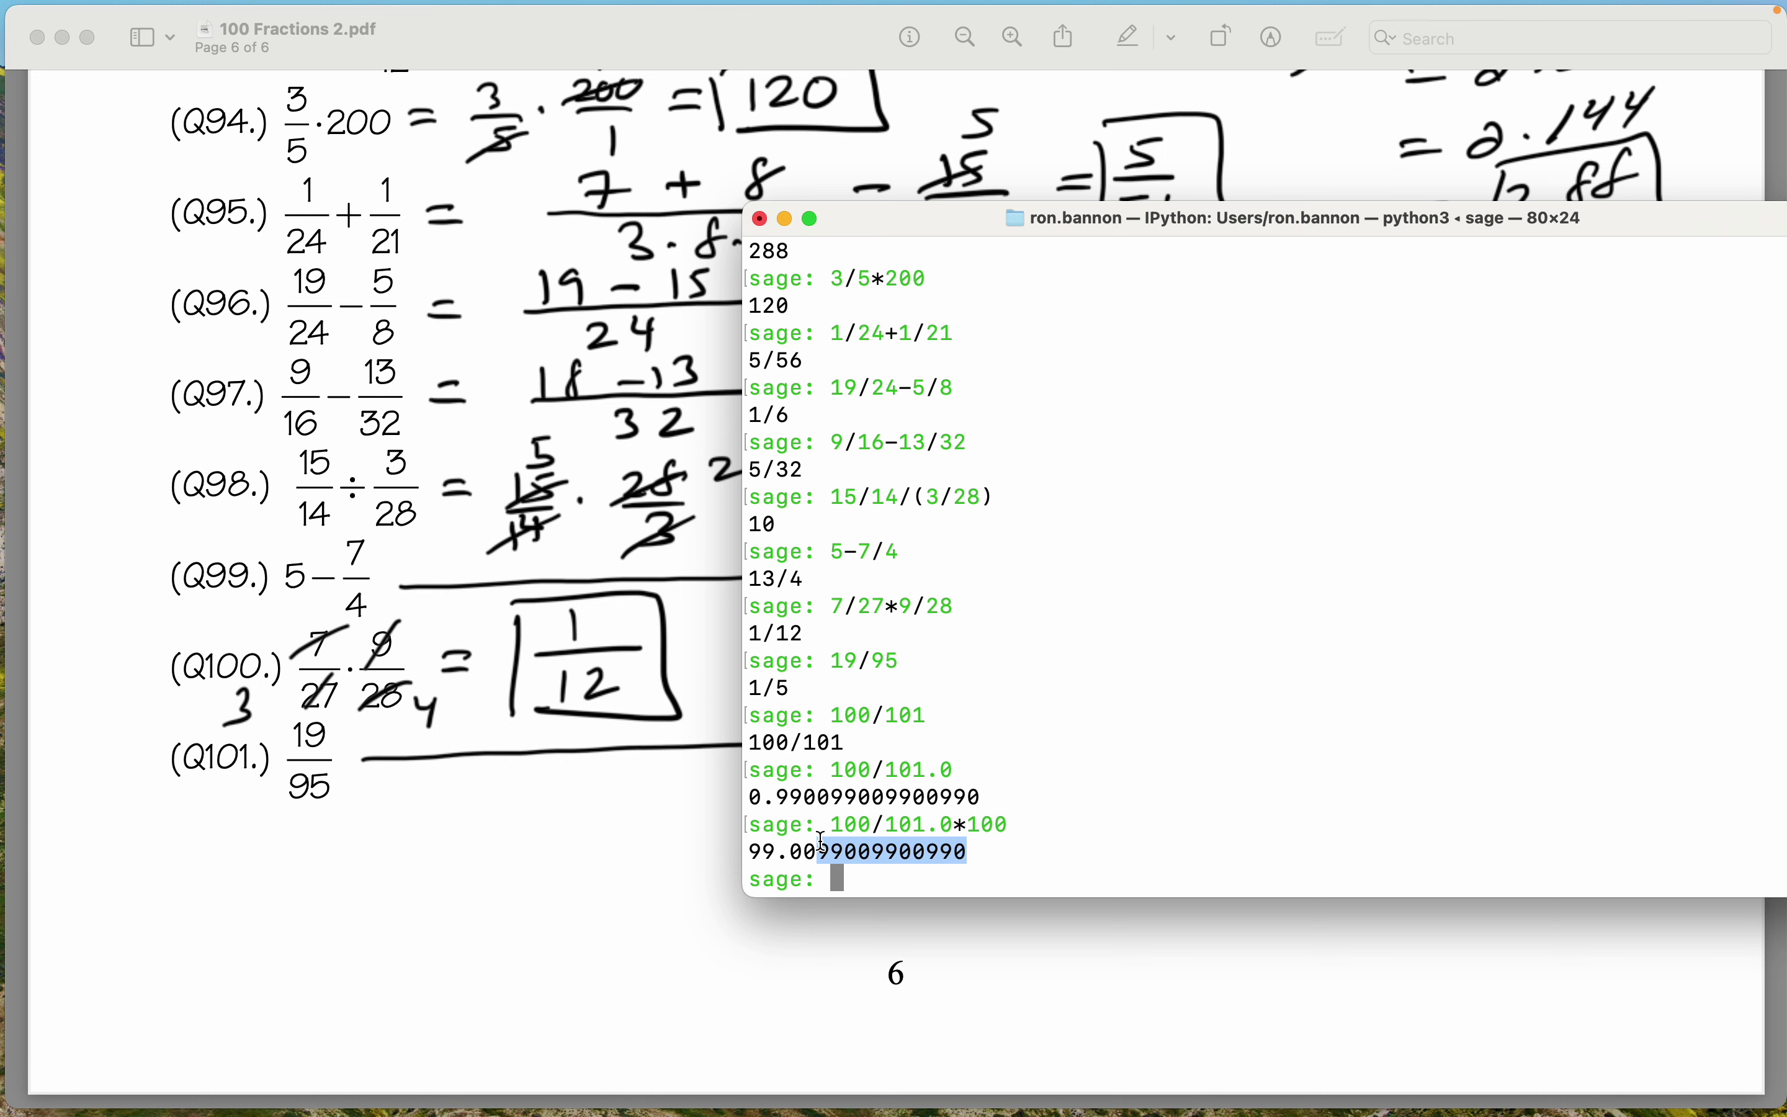
scroll(823, 842, "up", 3)
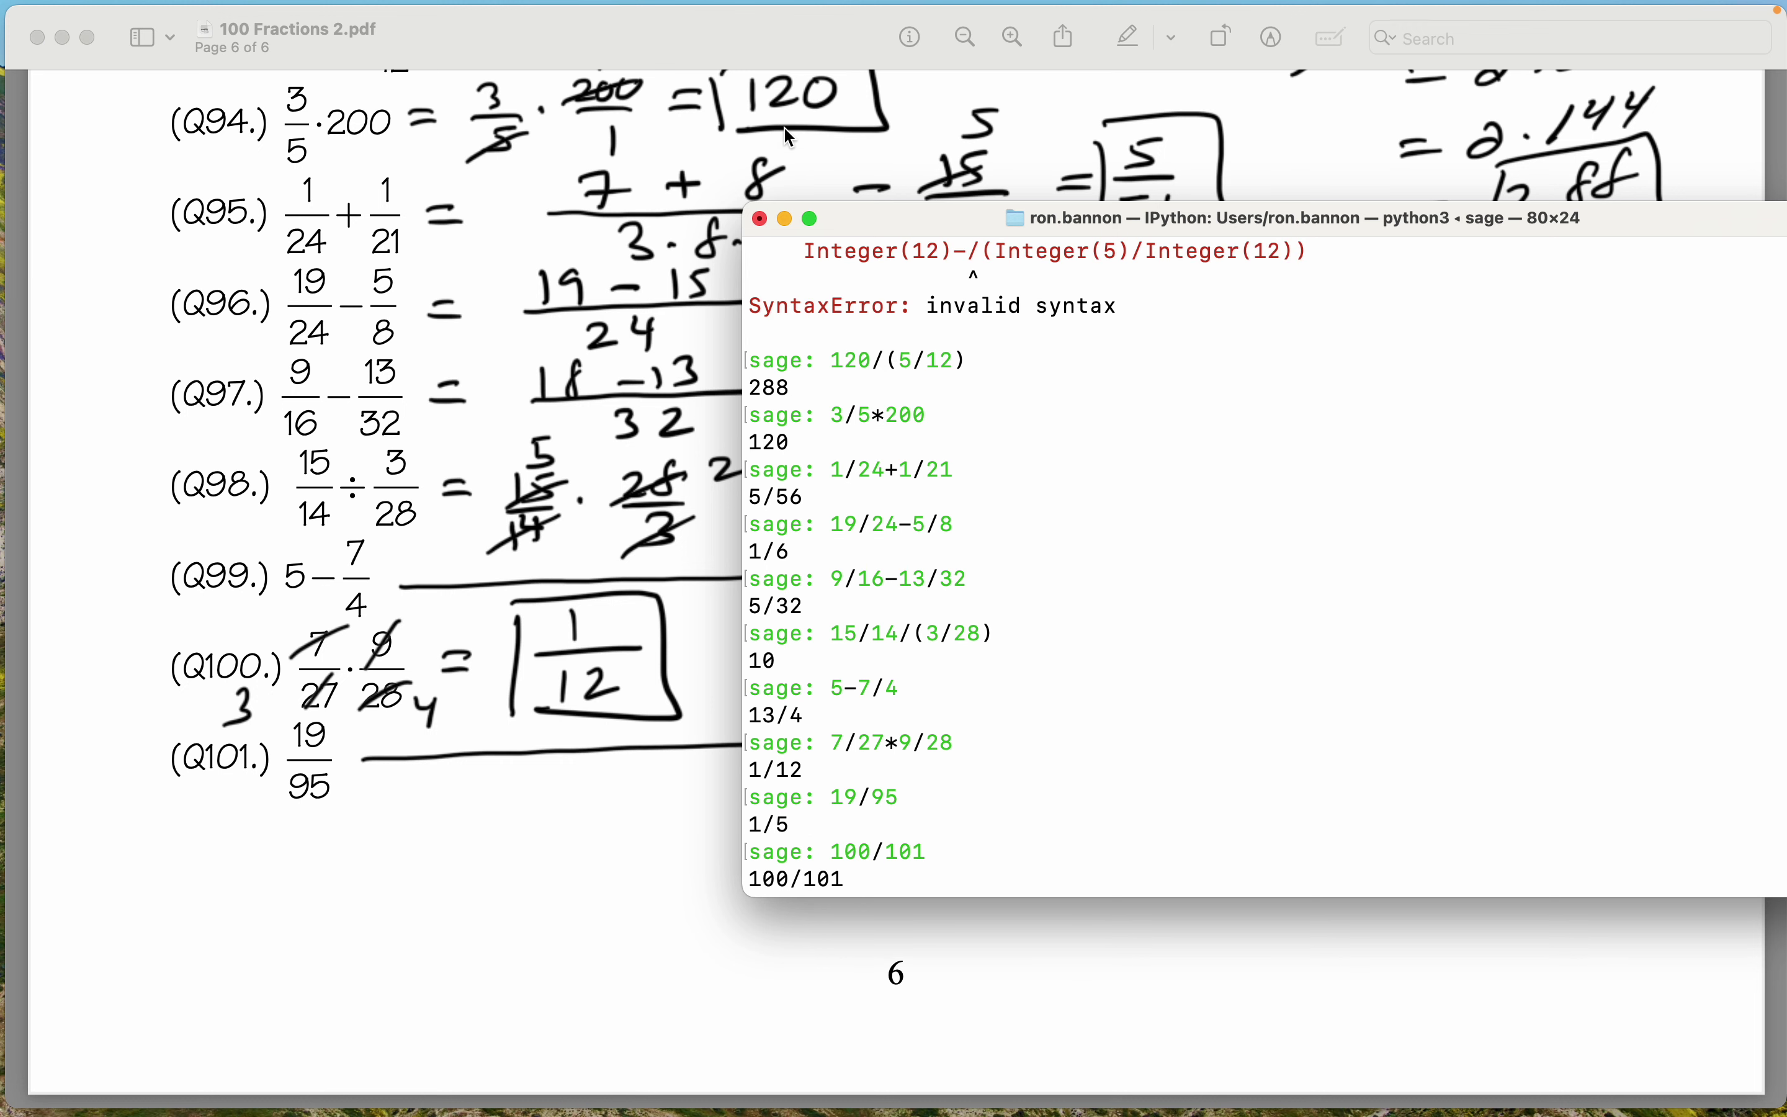